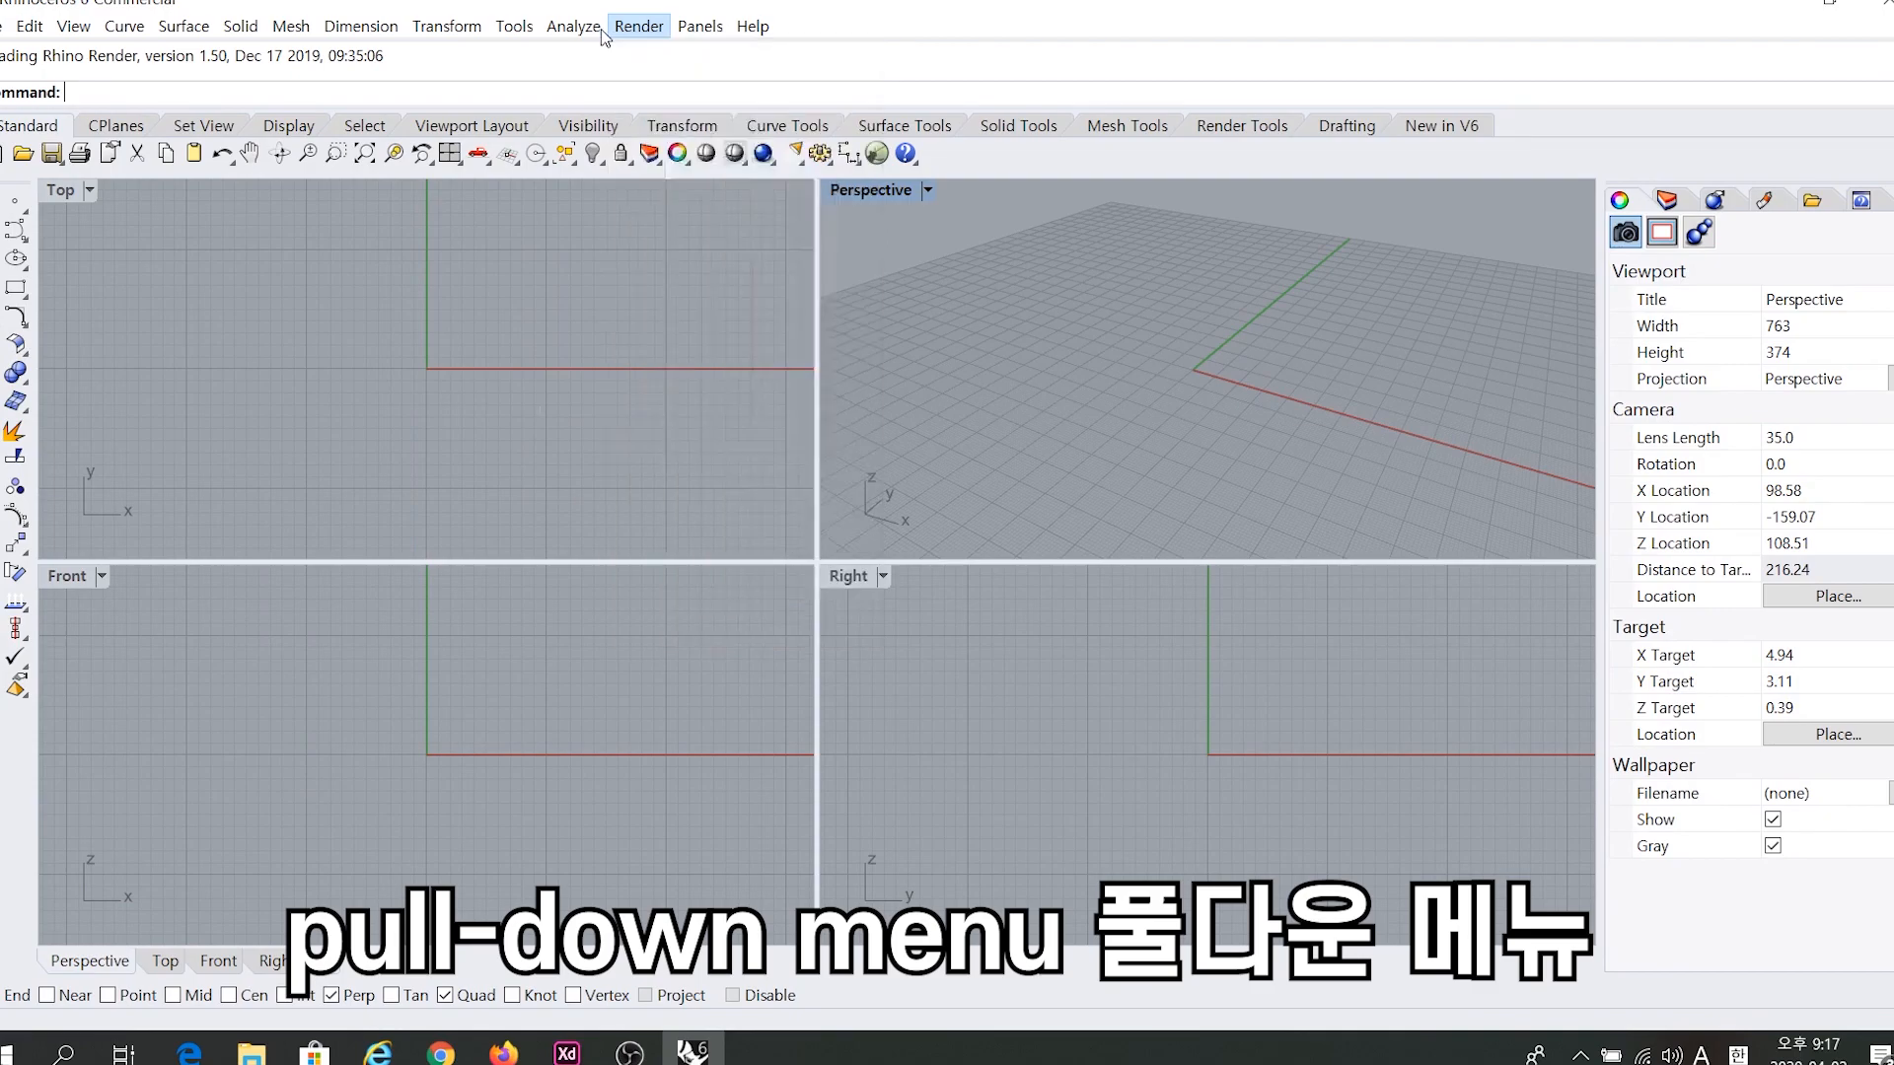
mouse_move(361, 37)
mouse_move(447, 27)
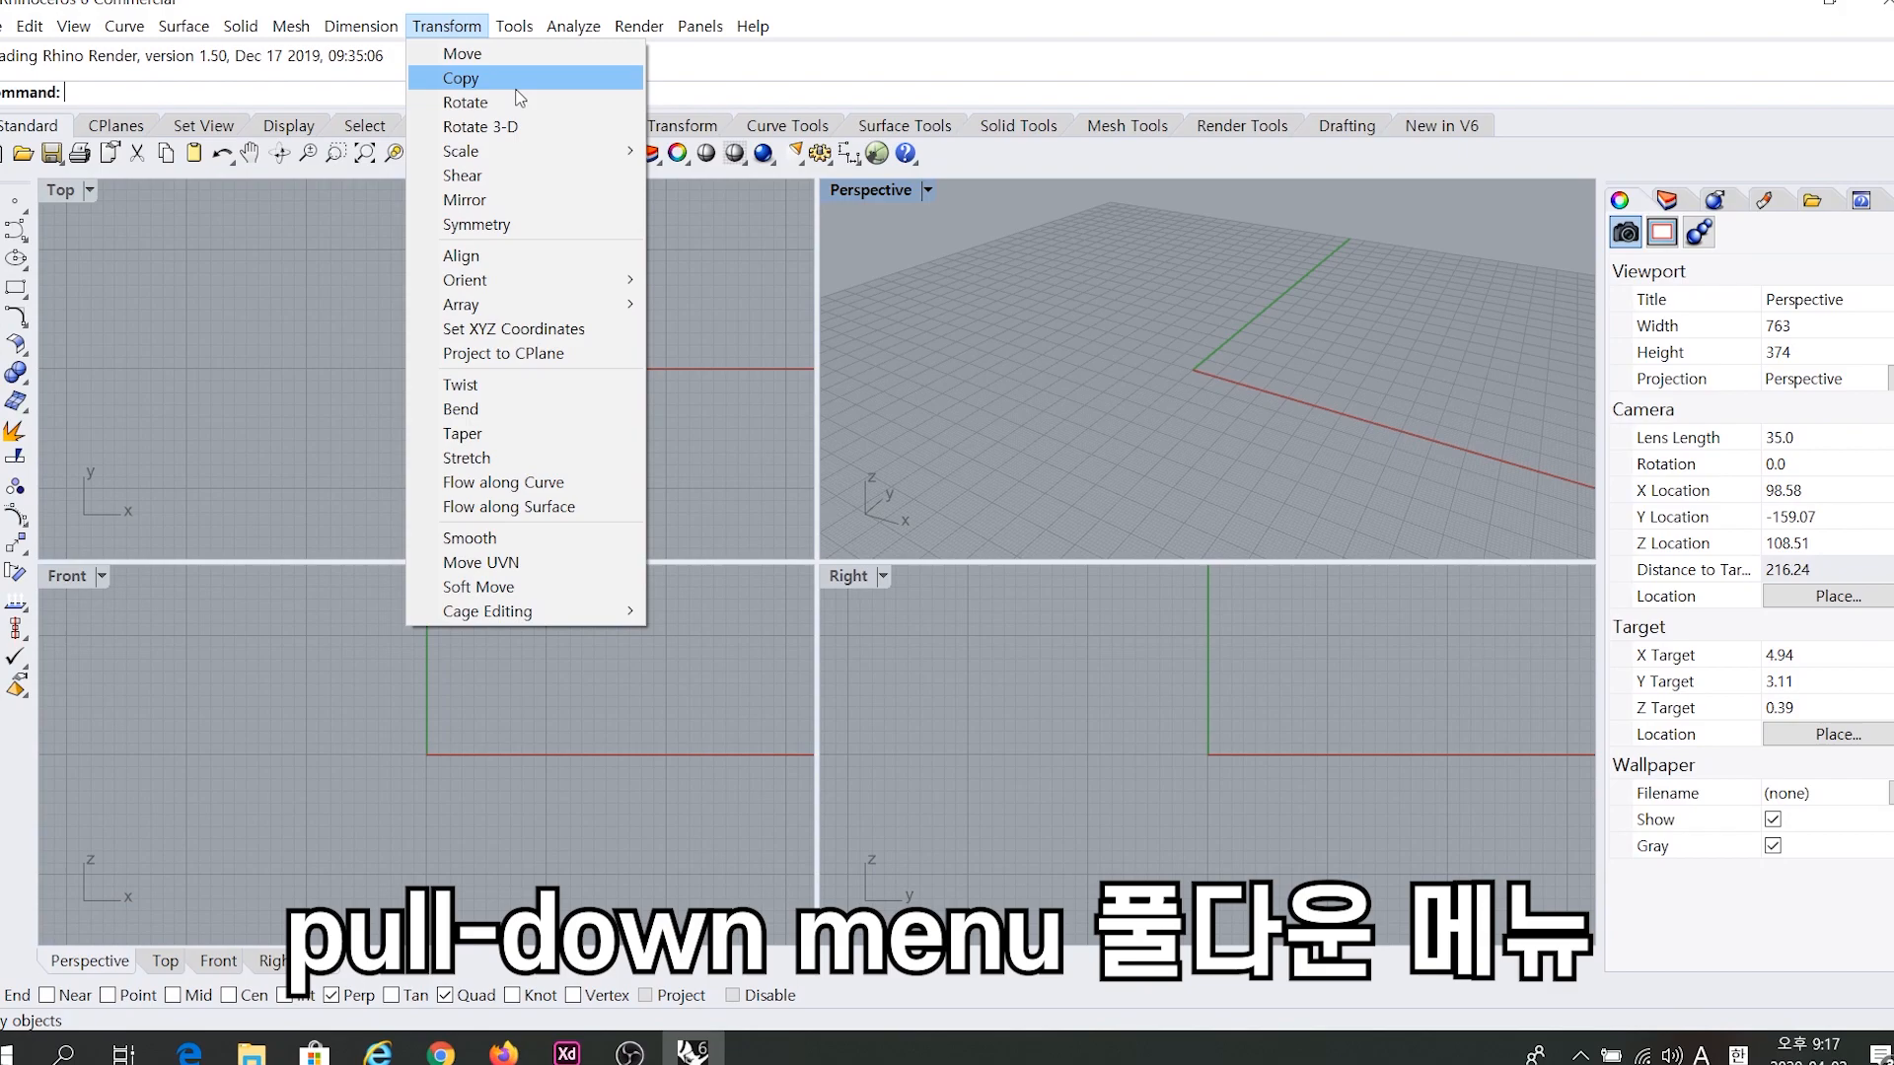
click(237, 208)
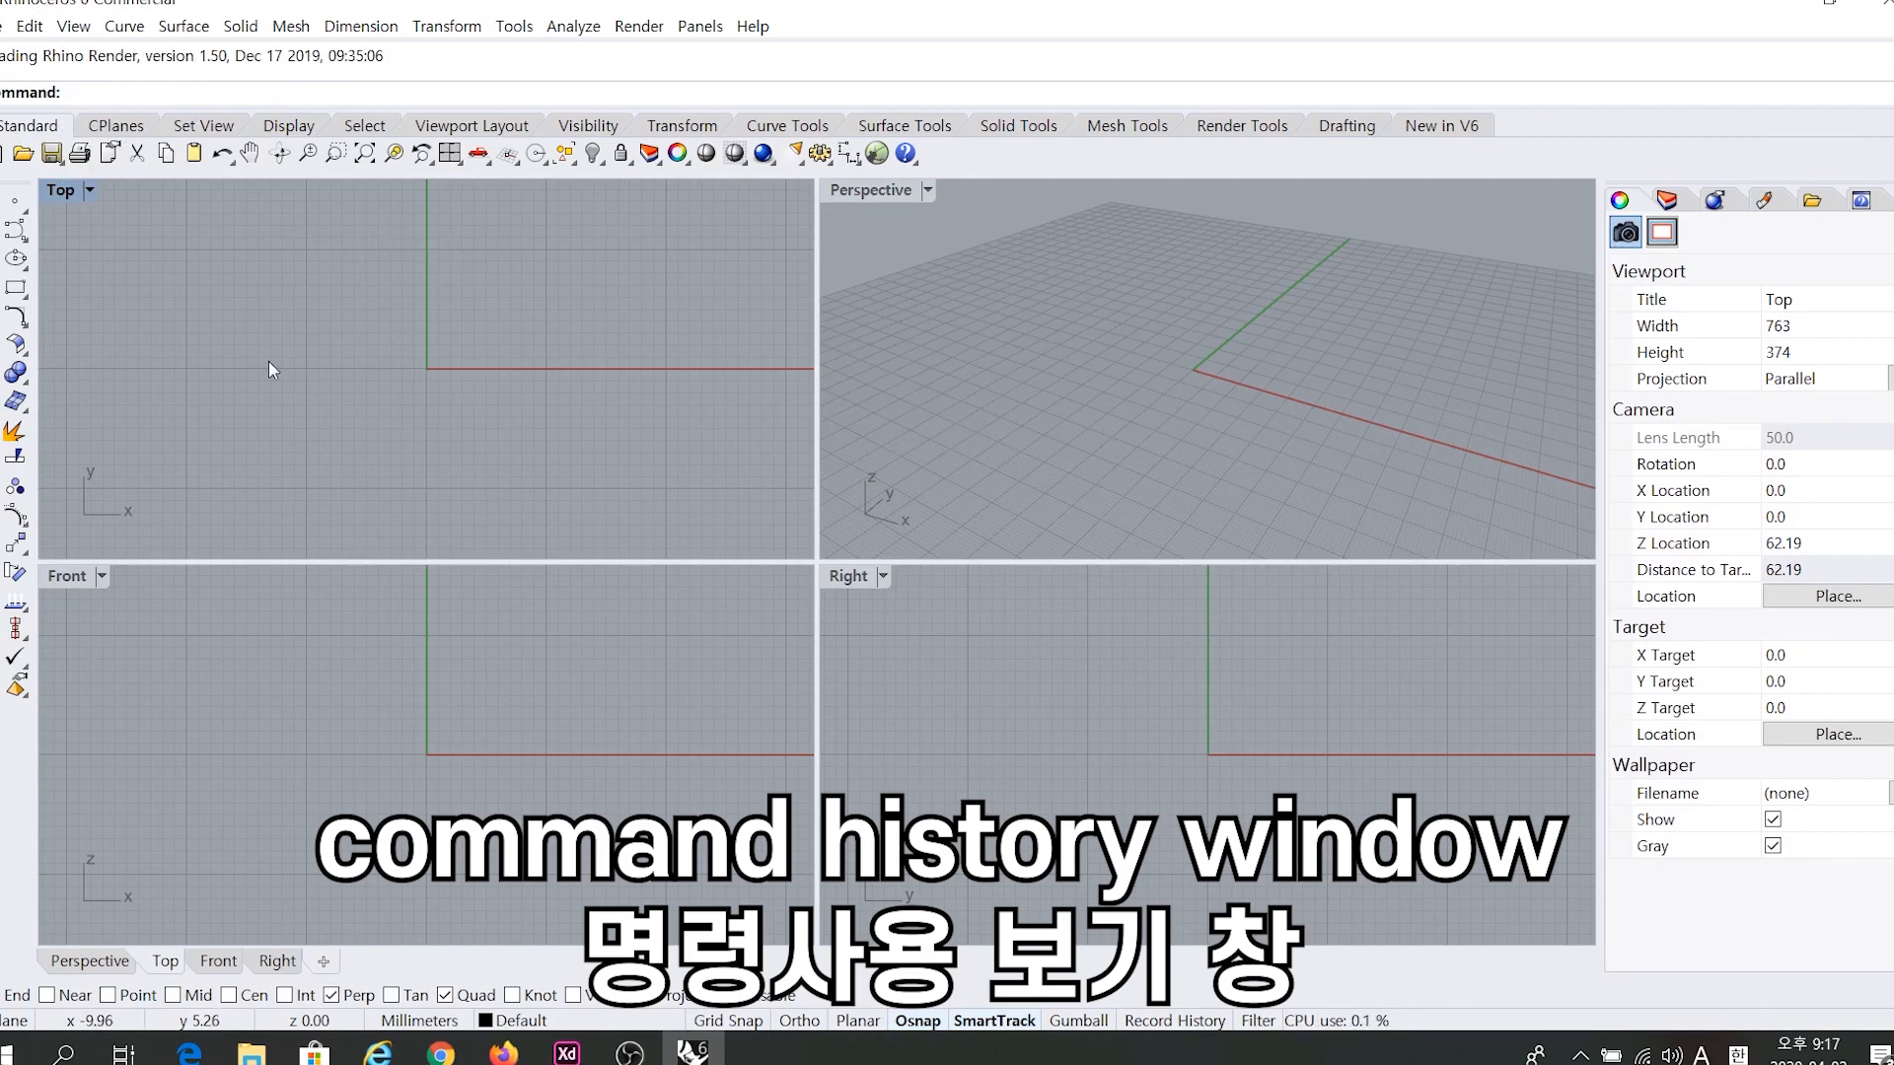
click(479, 400)
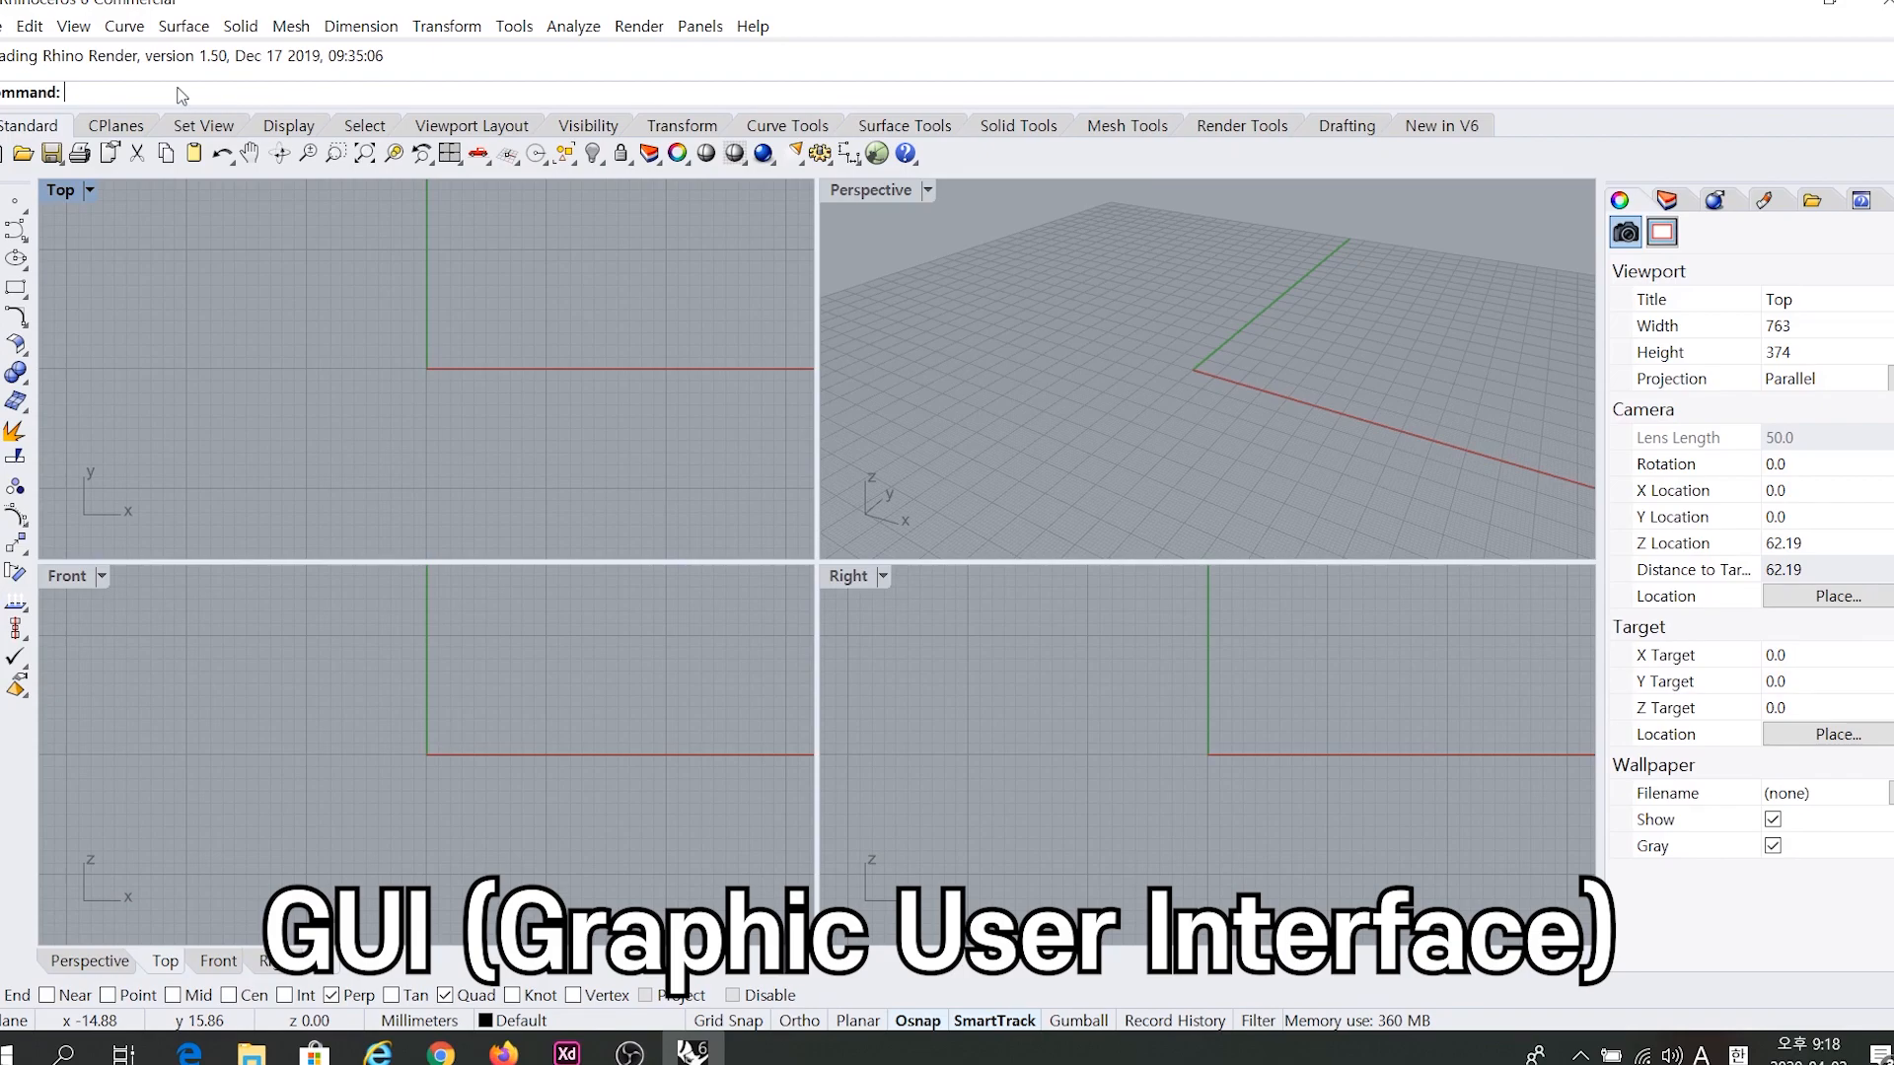
click(984, 134)
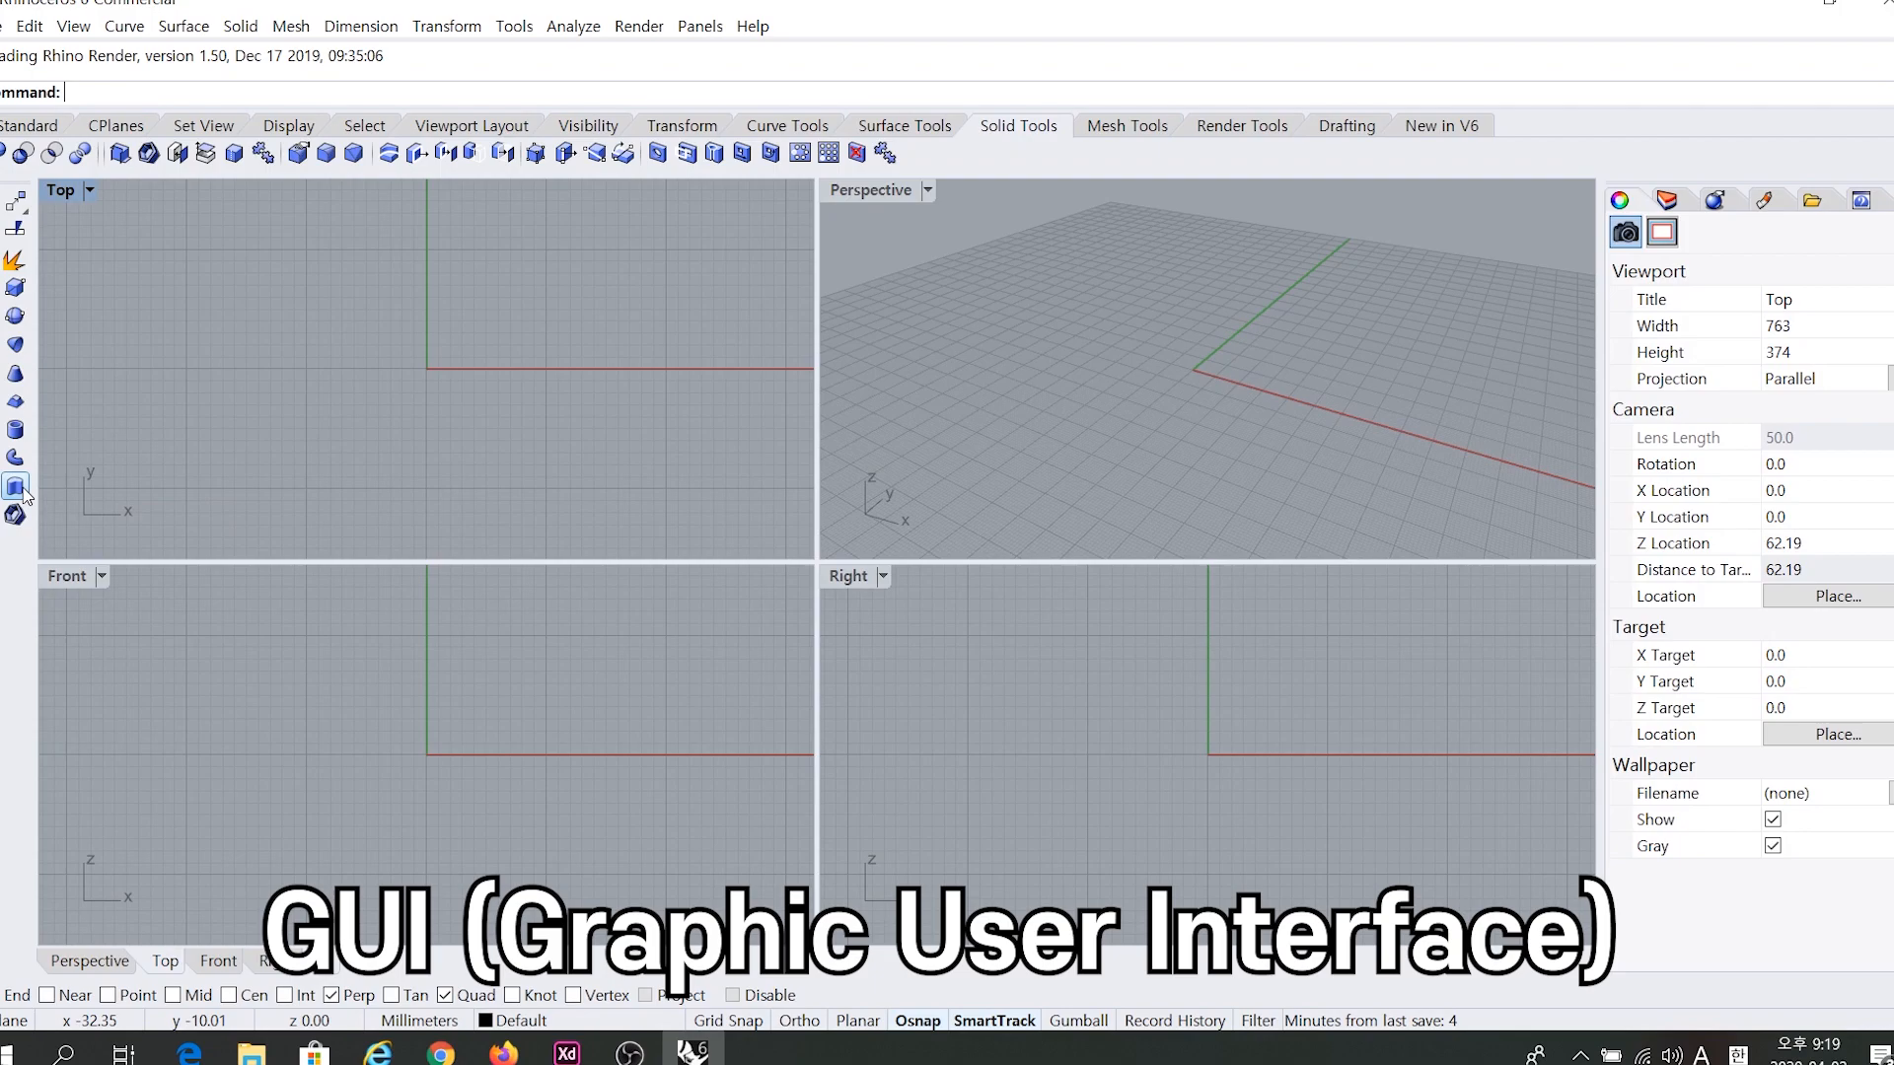
click(21, 128)
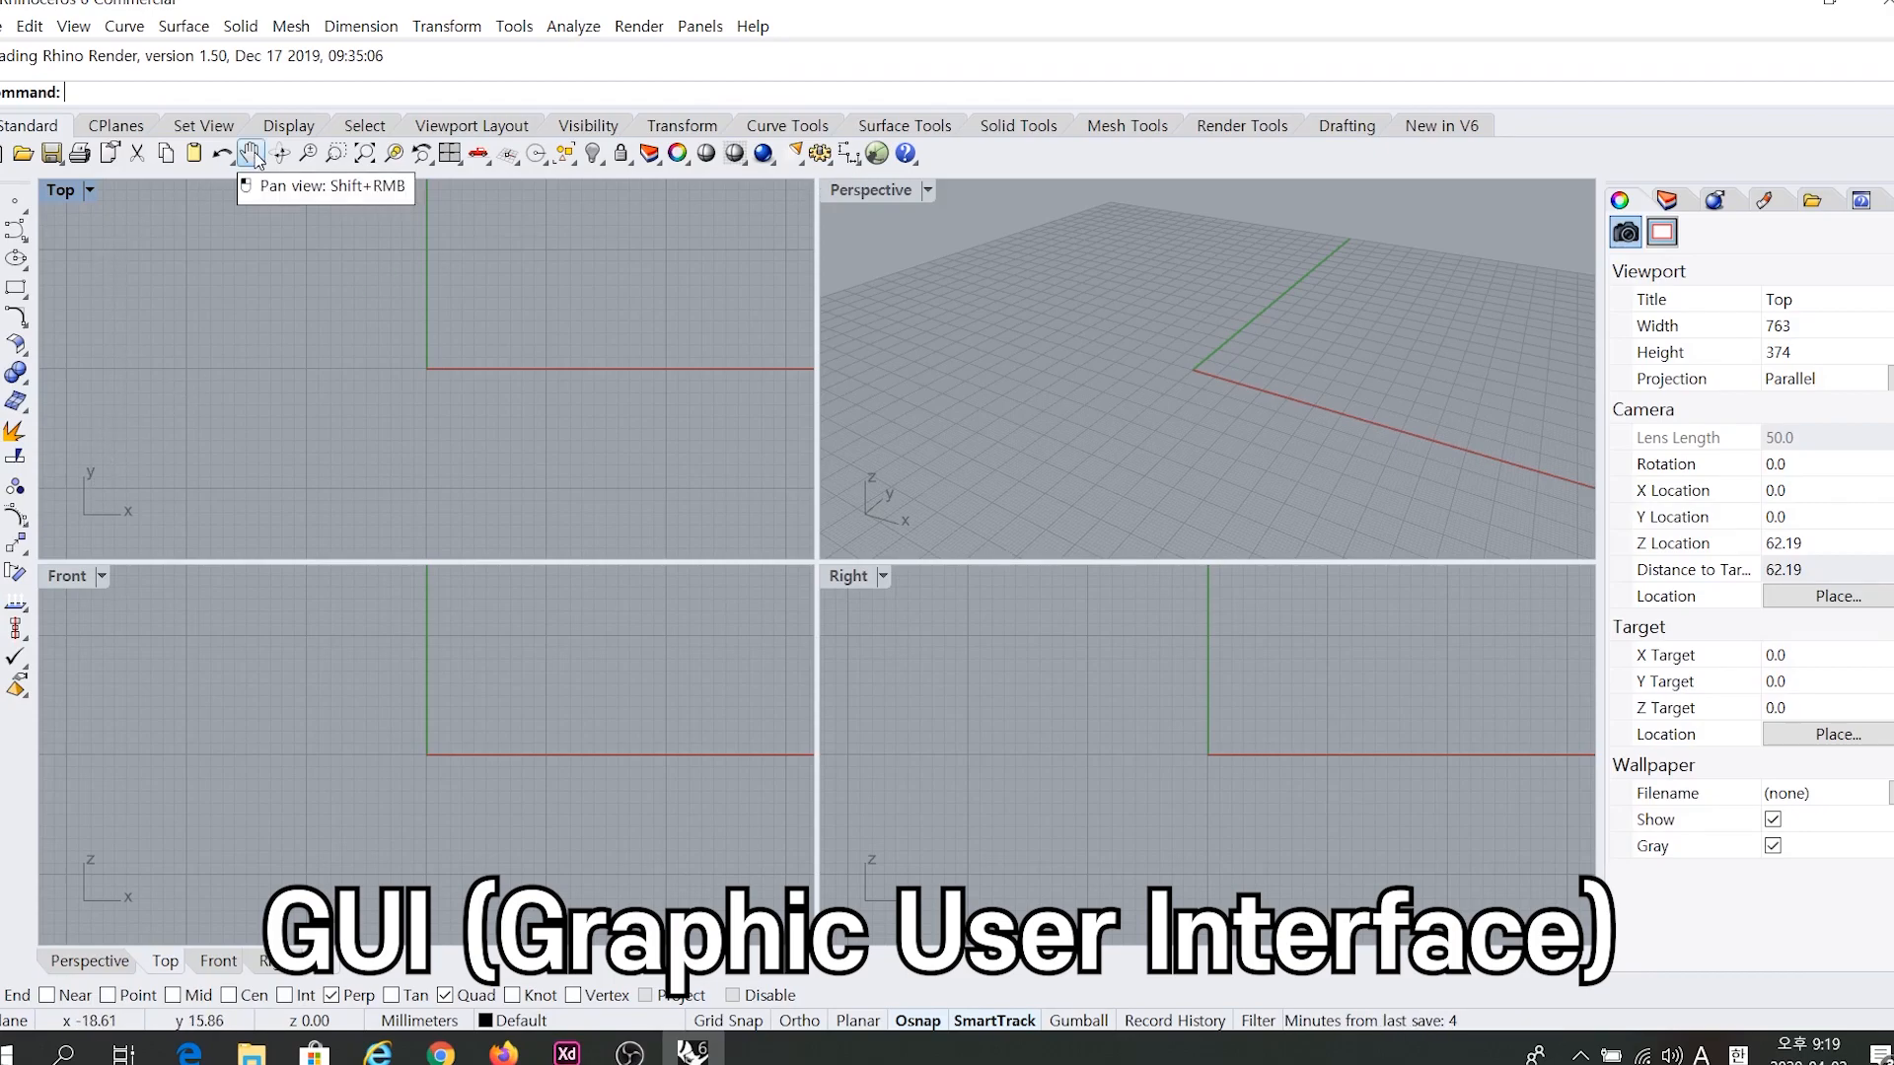
click(872, 125)
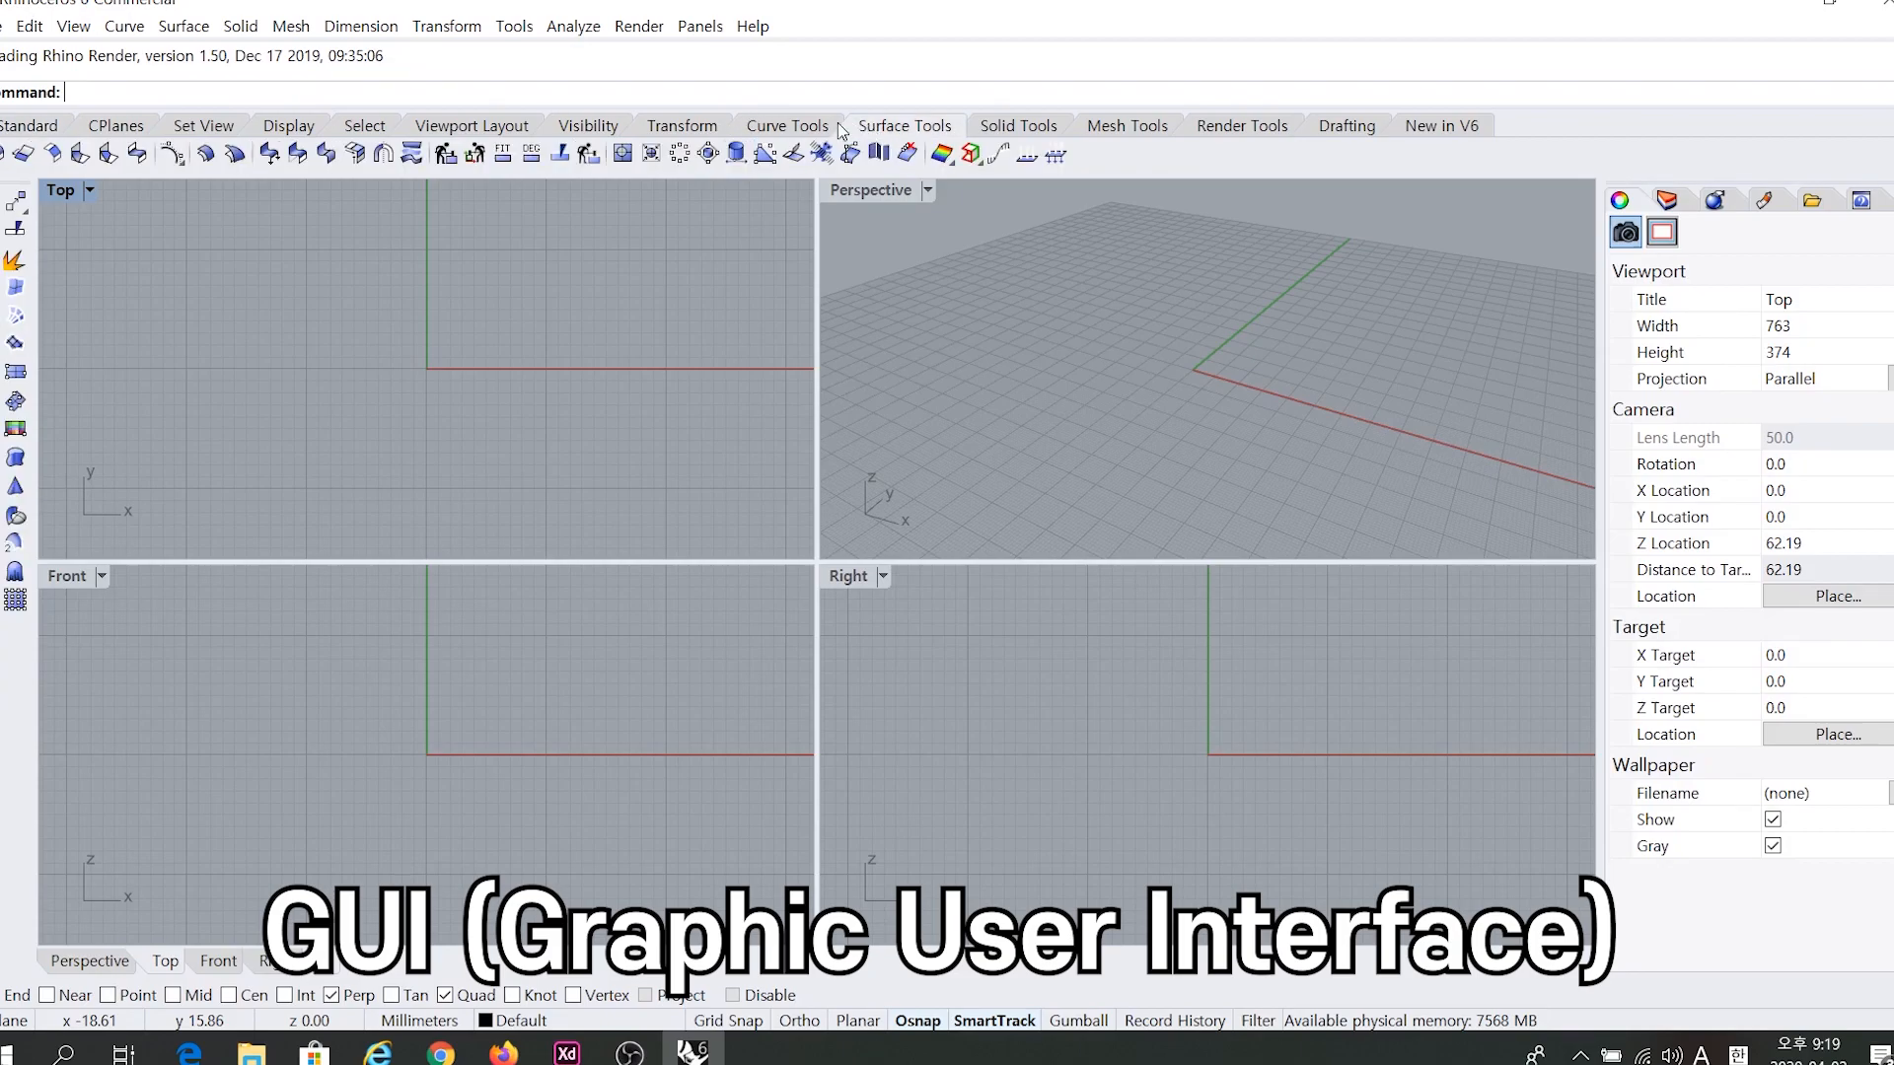
Create a solid box with a rectangular base around the origin in the Top view and a height of about 15 mm.
click(990, 128)
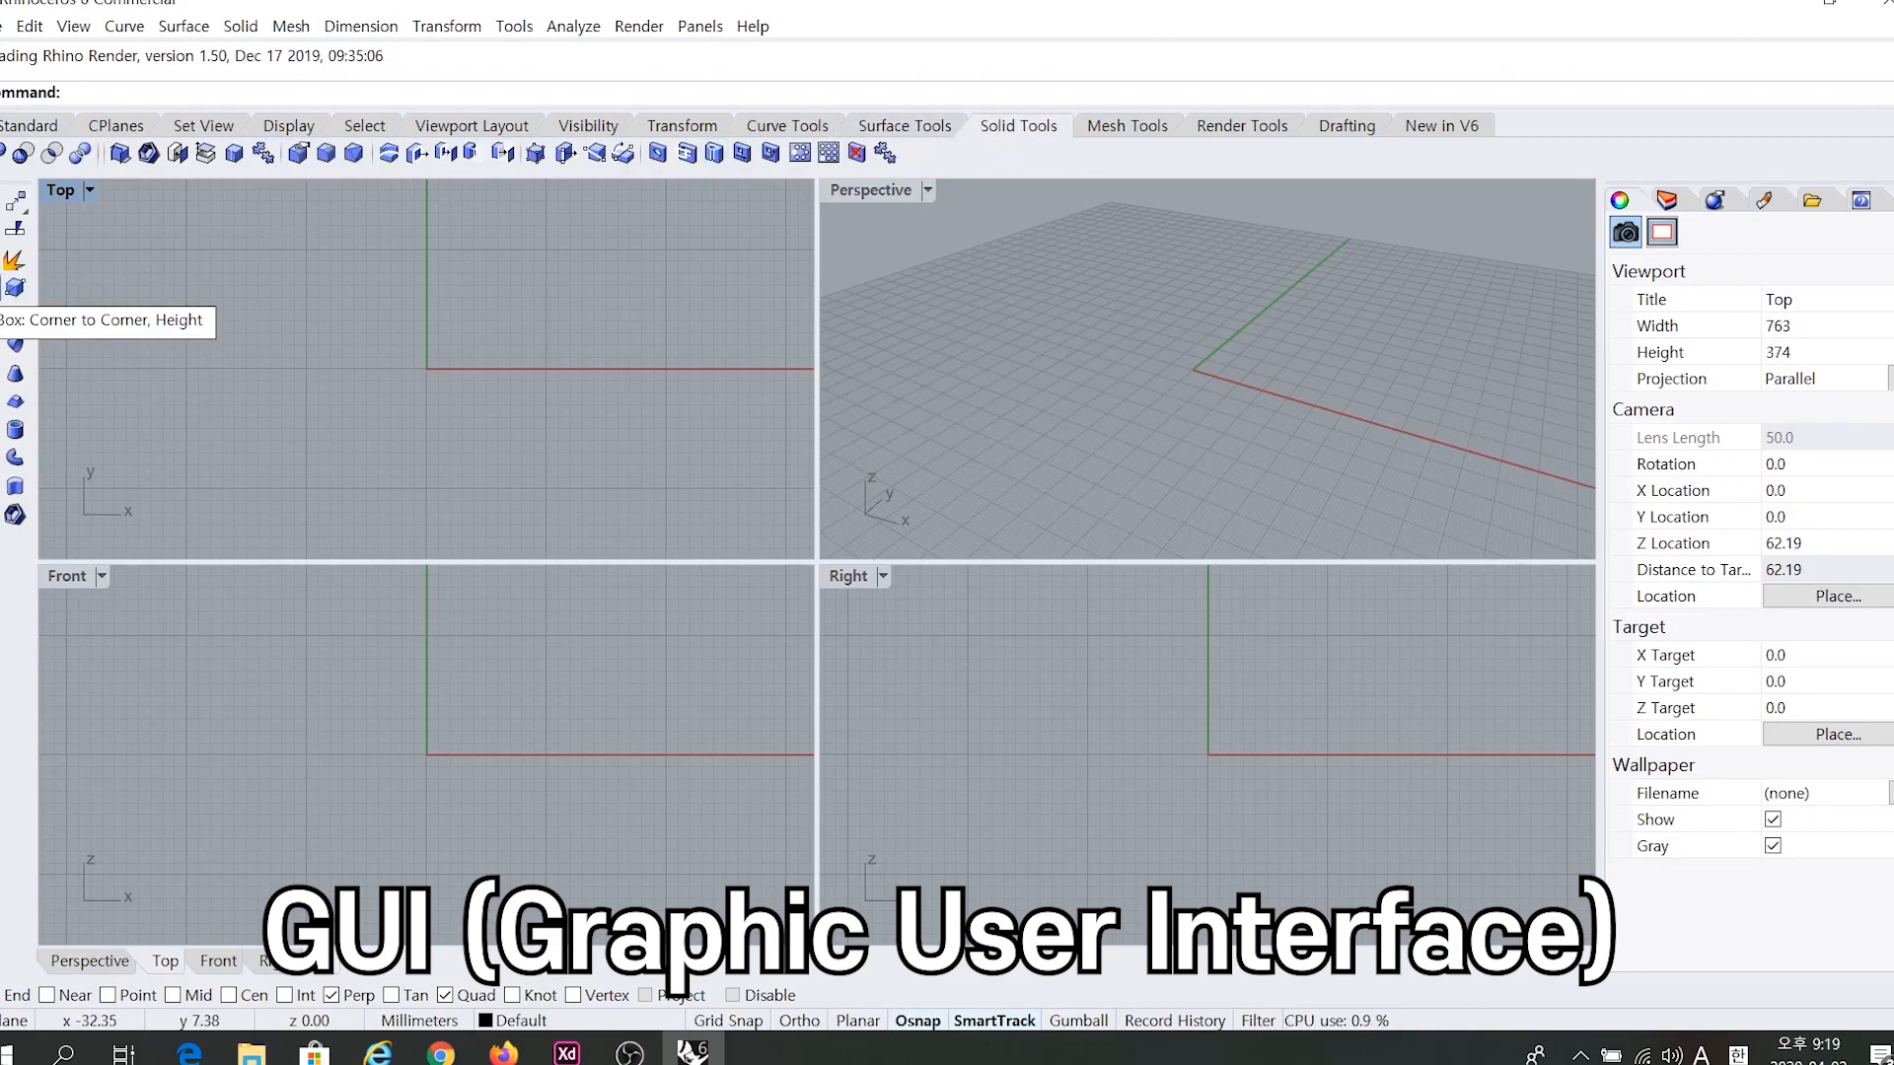
click(14, 287)
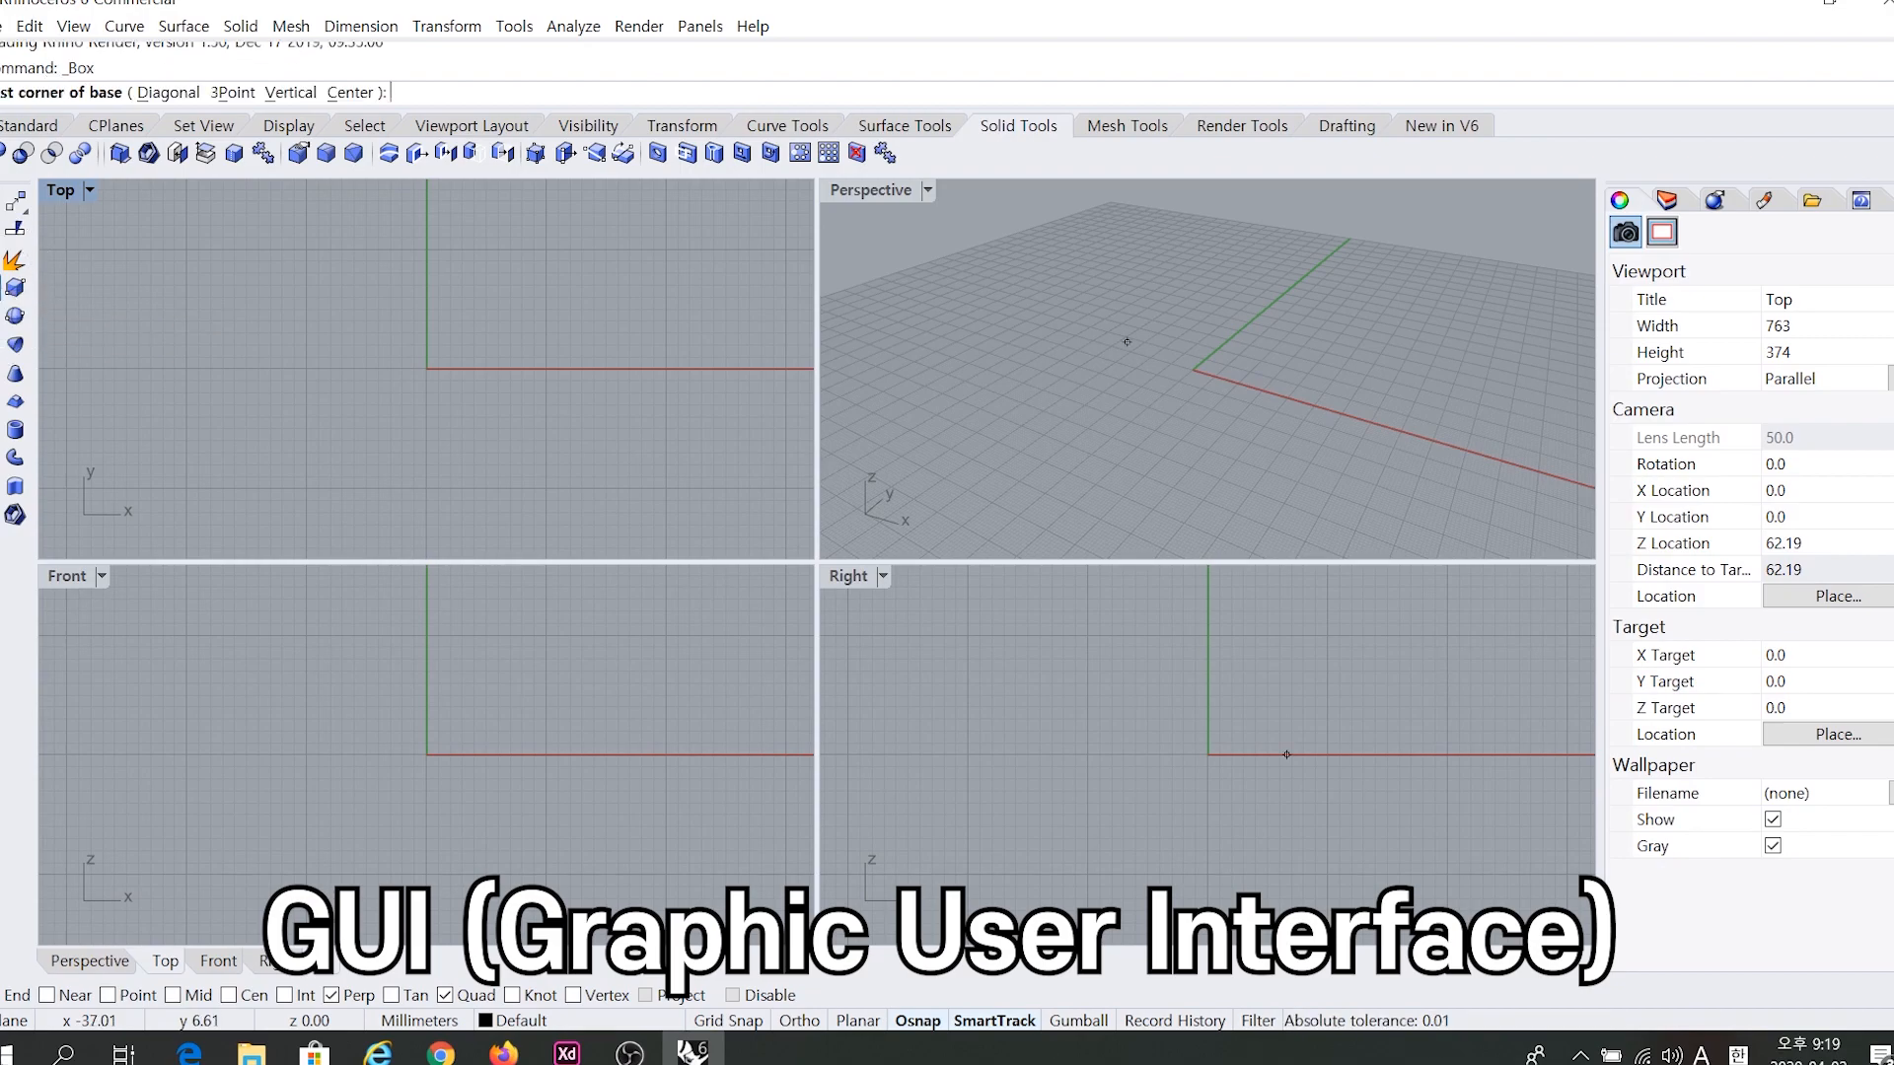
click(365, 309)
click(527, 434)
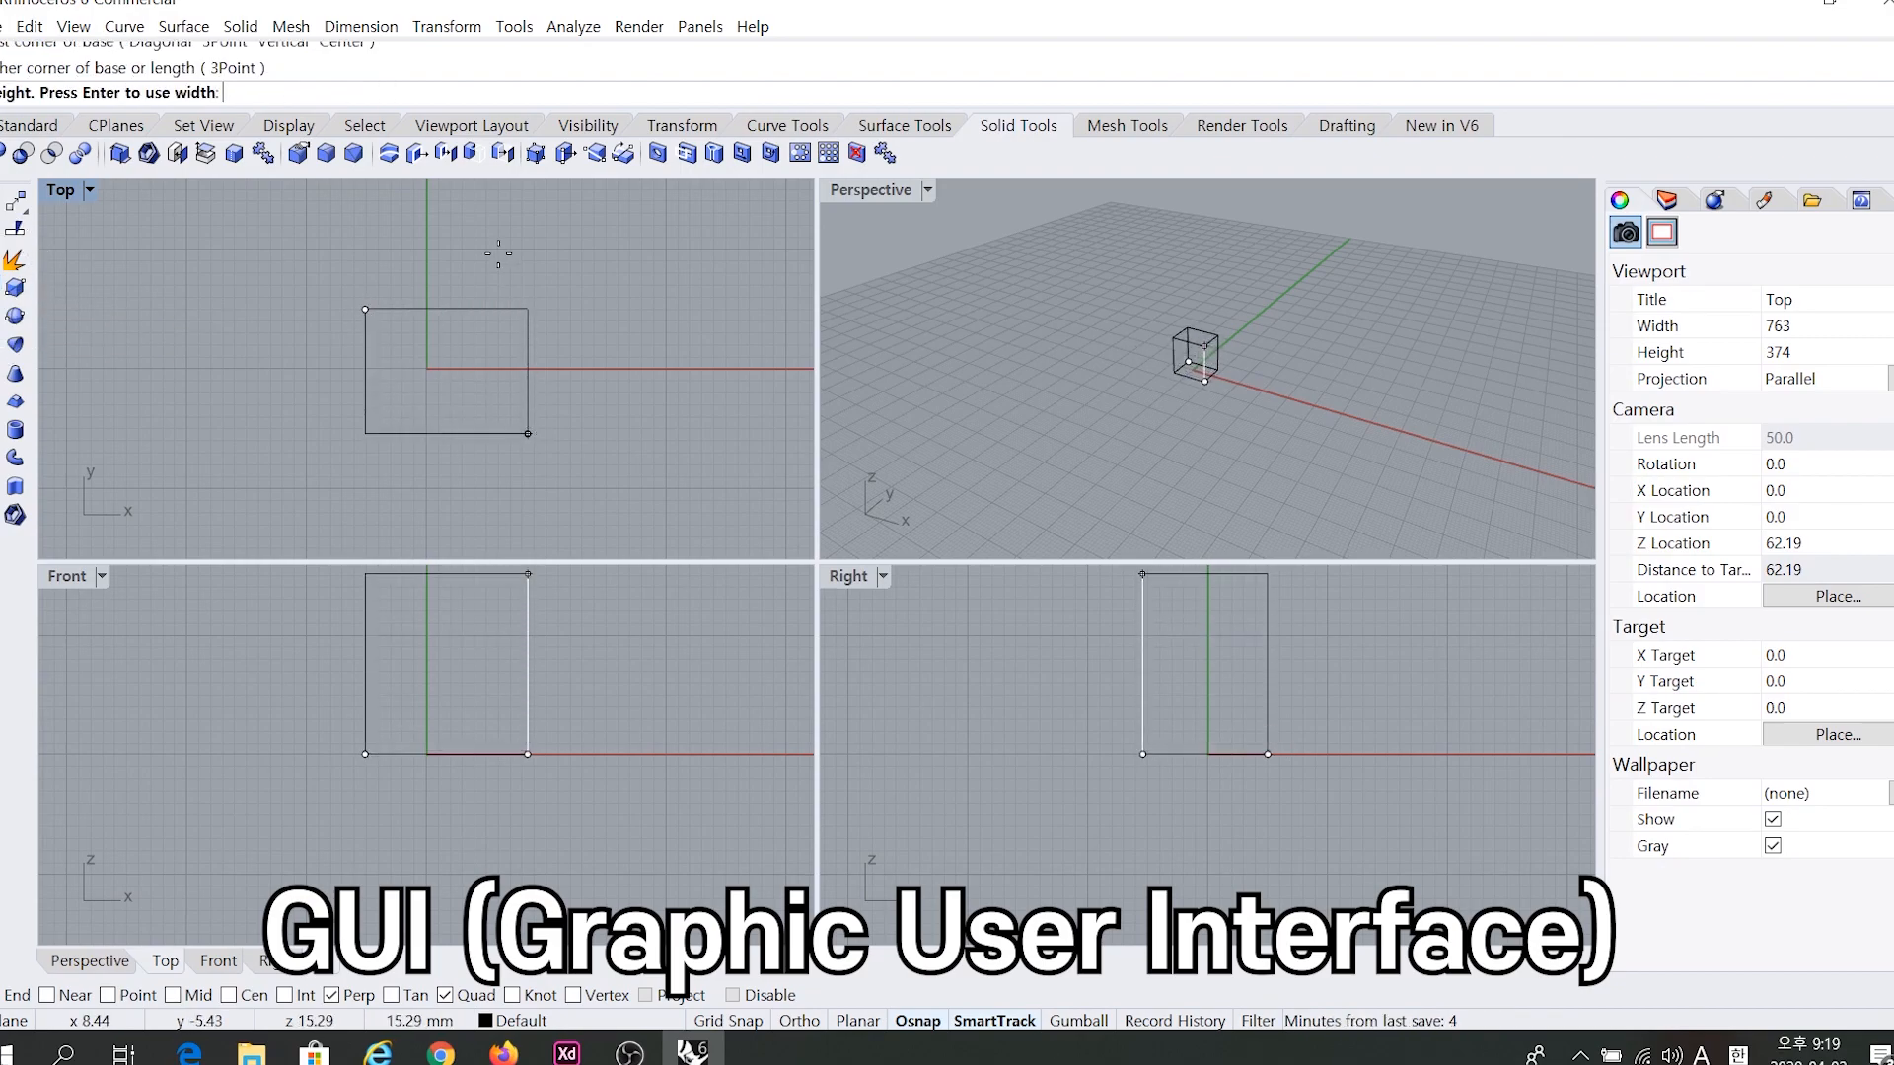
click(1174, 362)
scroll(1173, 362, up, 8)
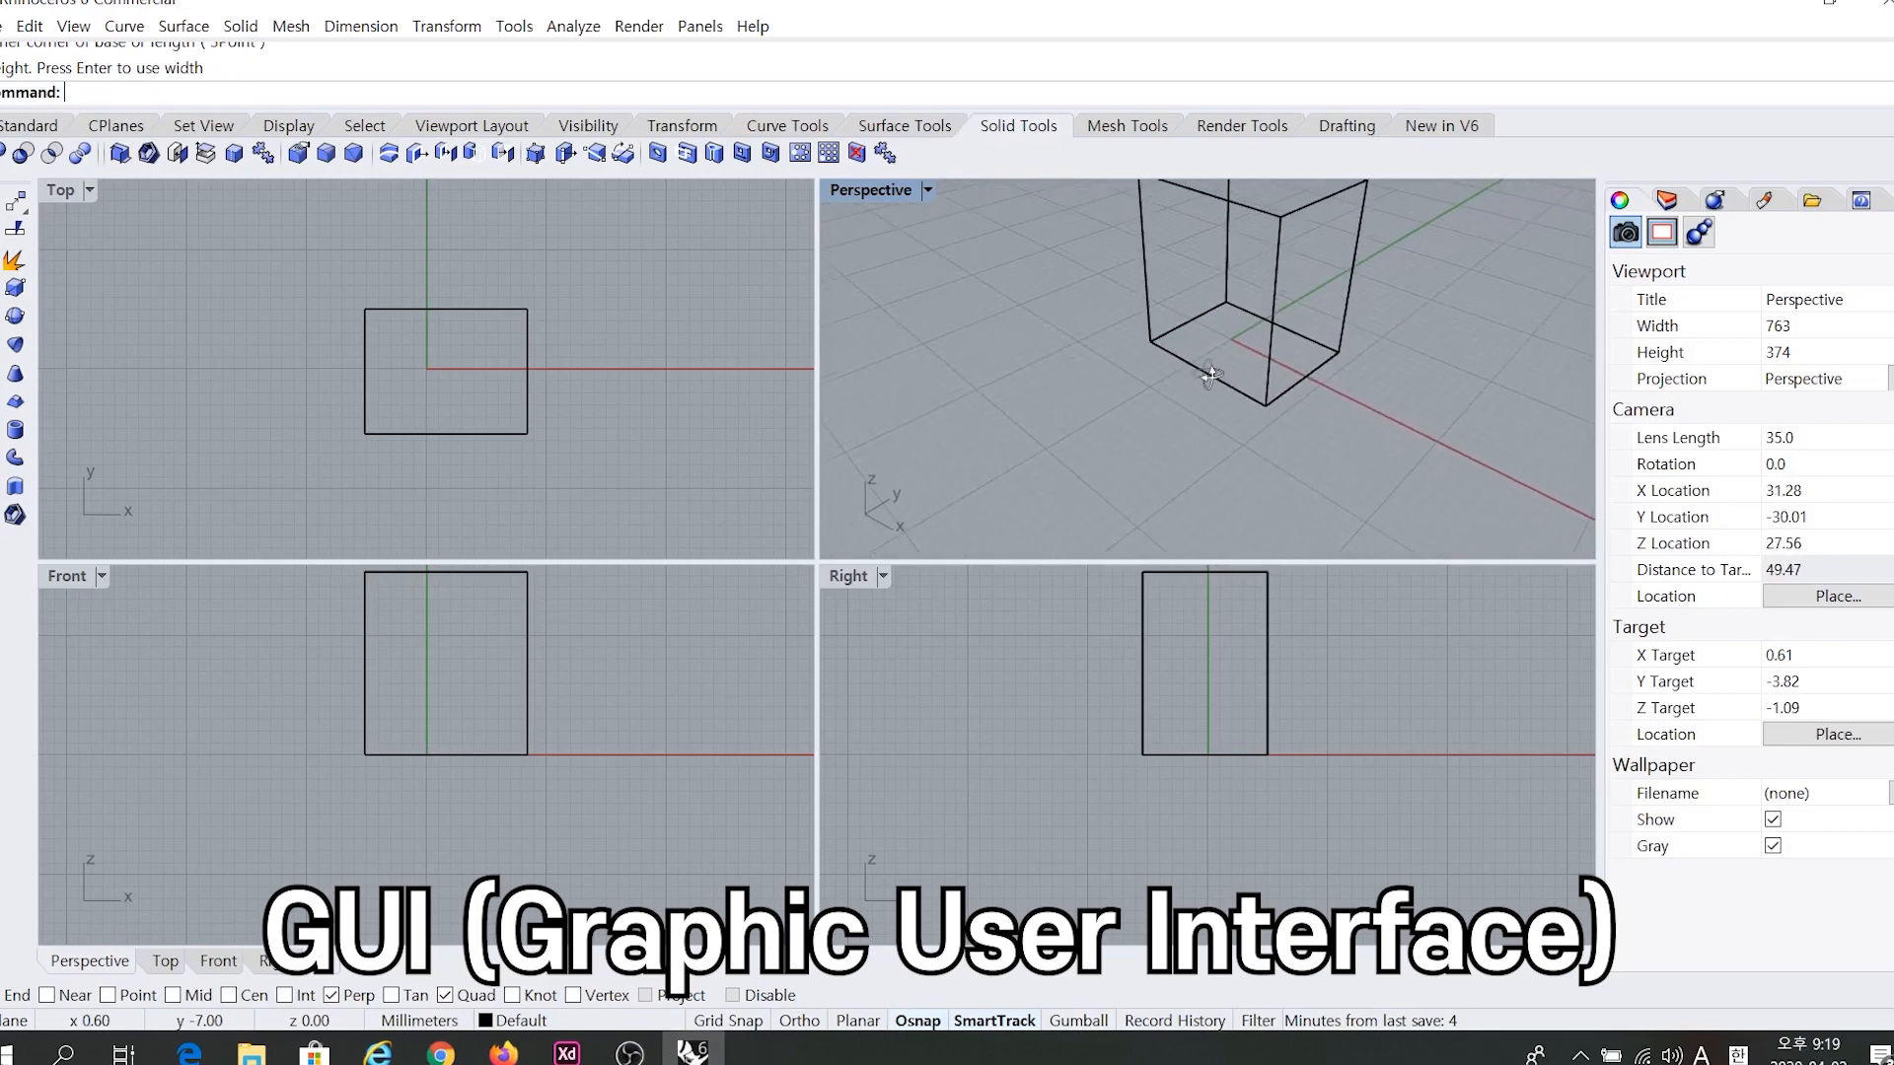
shift+right_drag(1218, 347, 1165, 452)
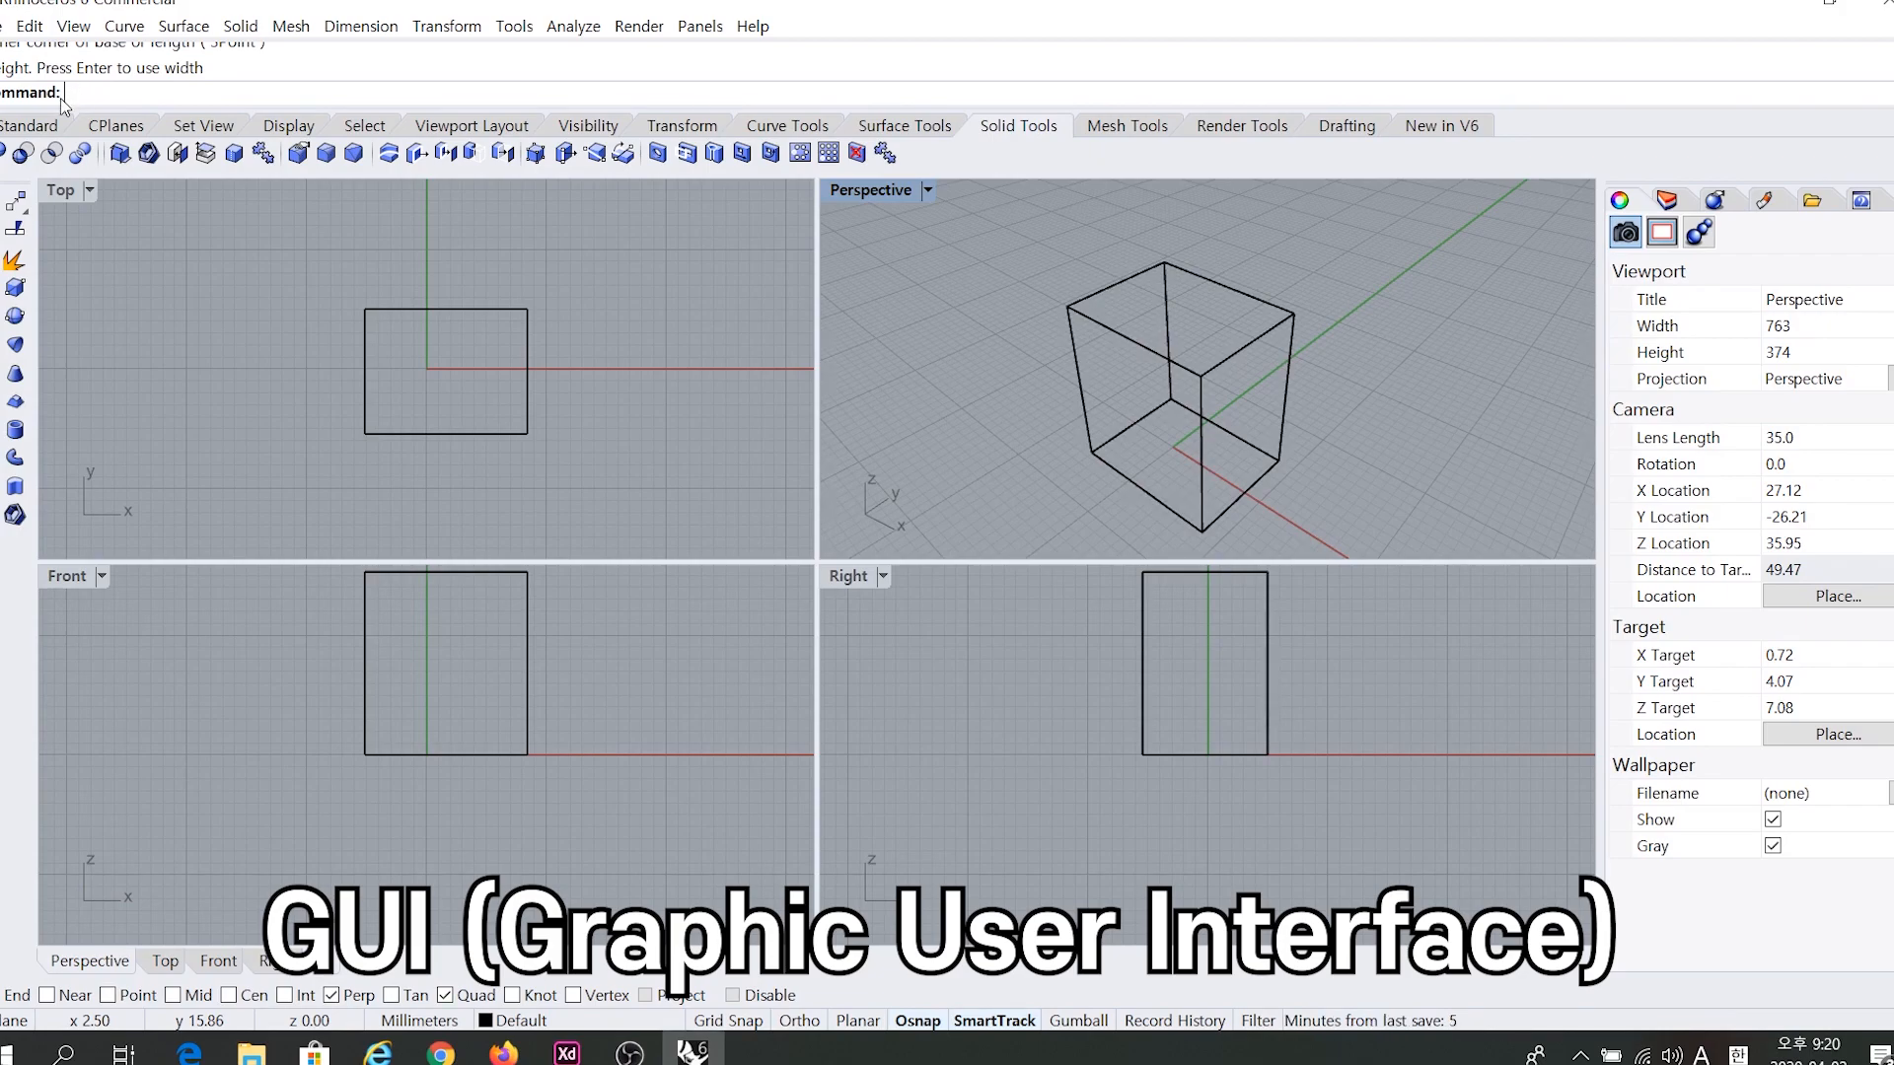
Look through the tool sets from CPlanes to New in V6, and return to the Standard tools.
click(85, 96)
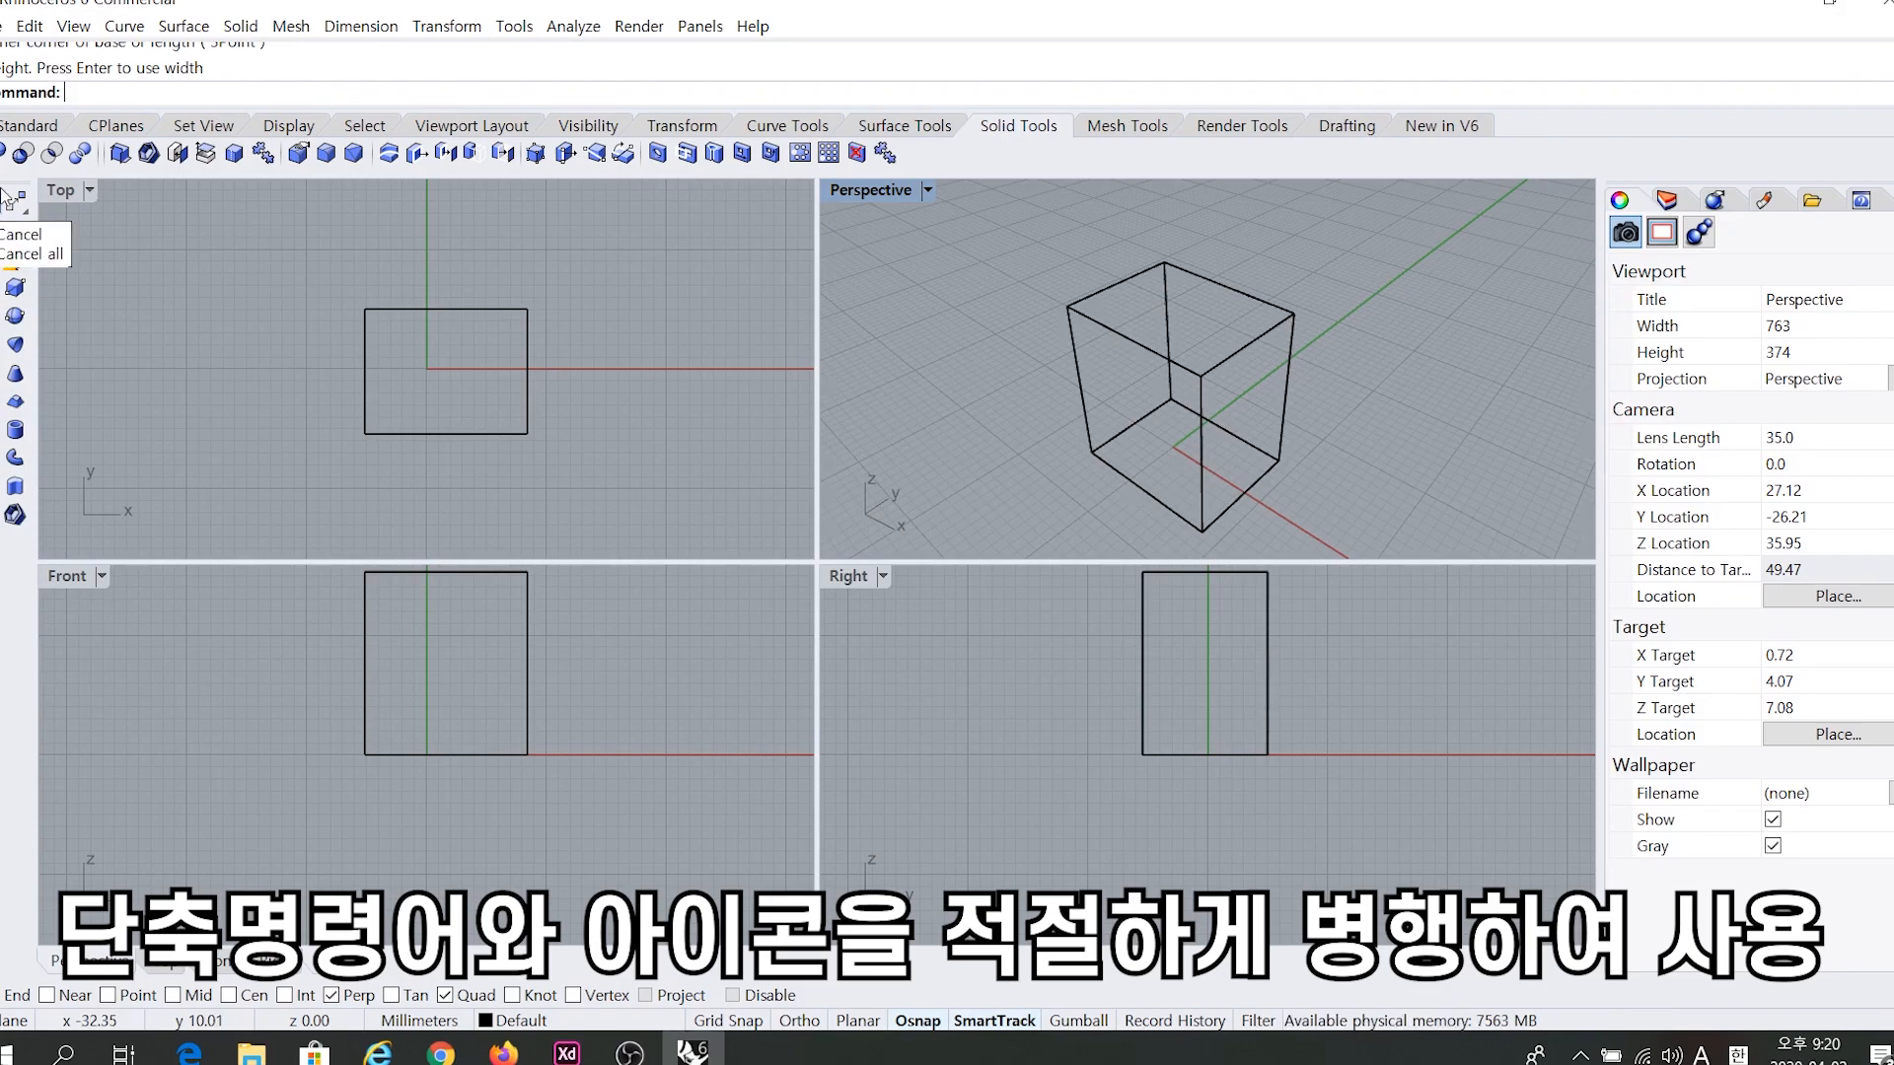
click(44, 126)
click(116, 126)
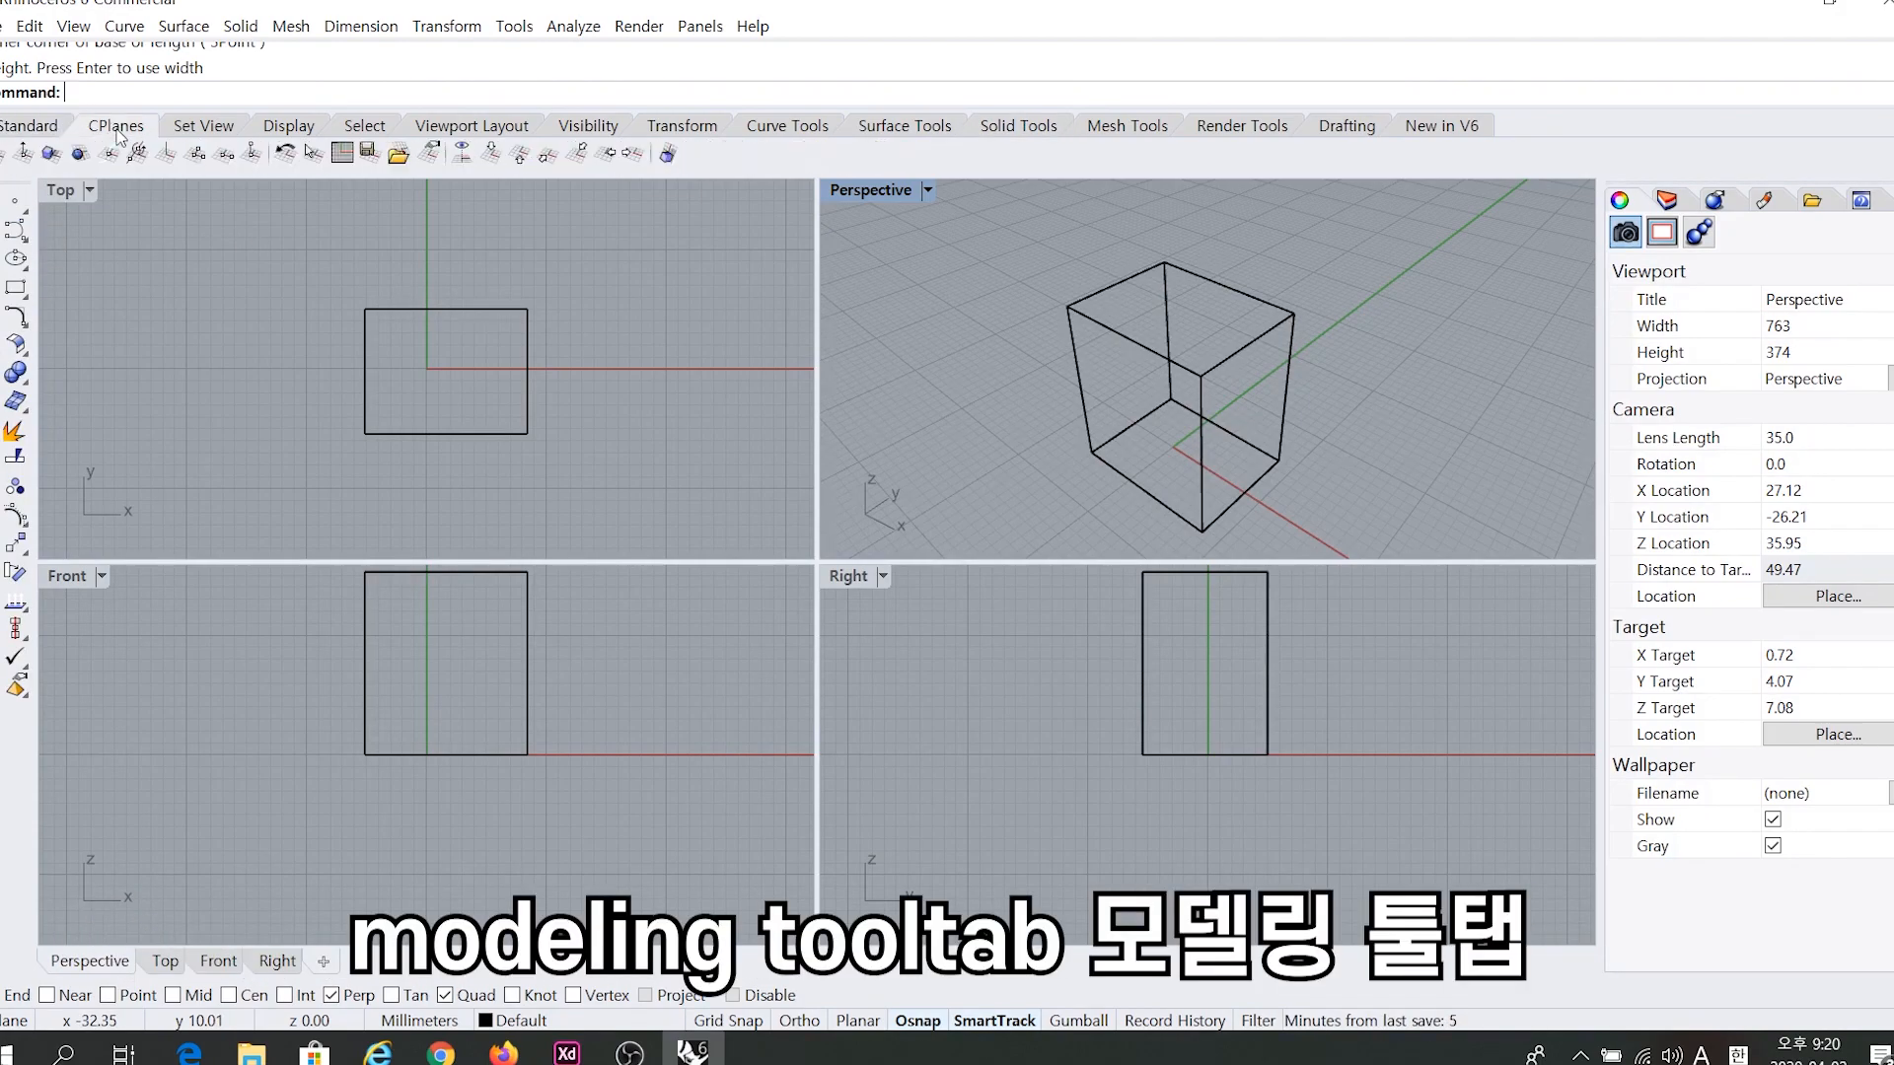
click(205, 134)
click(312, 137)
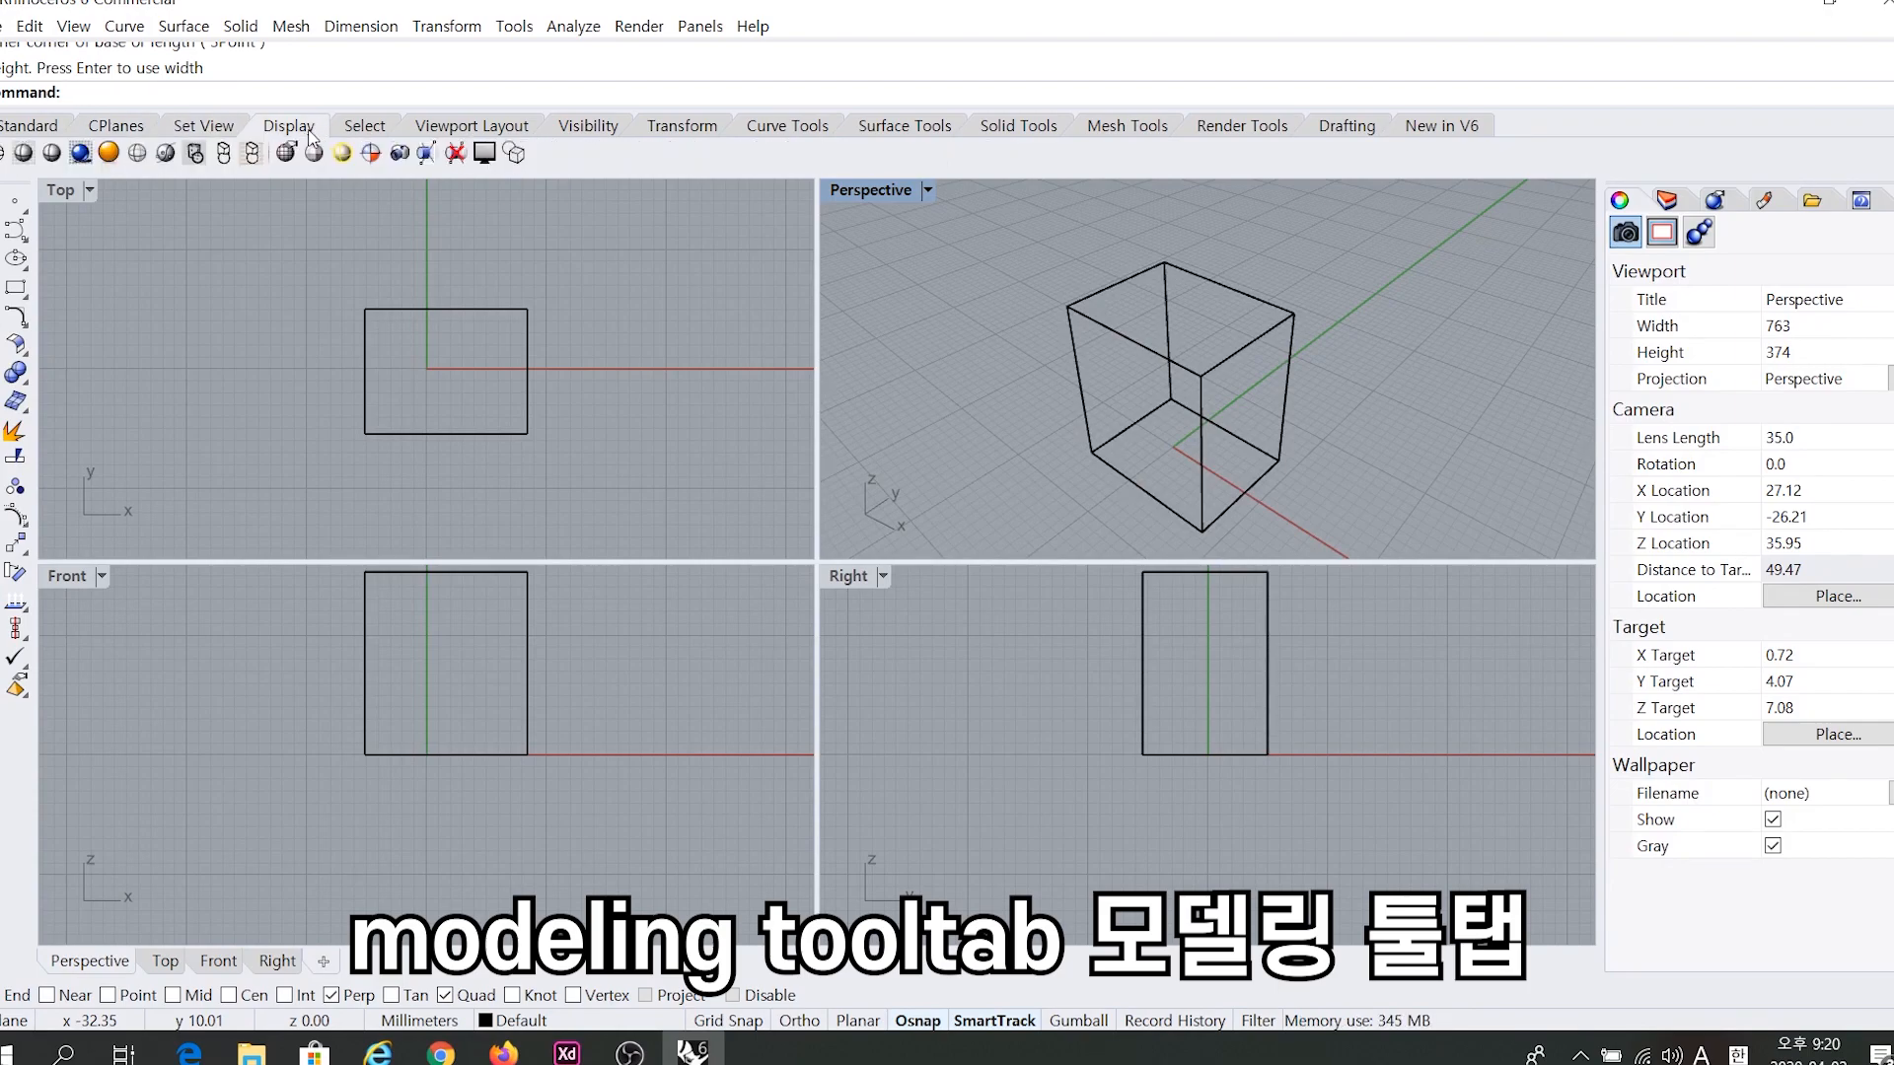
click(365, 126)
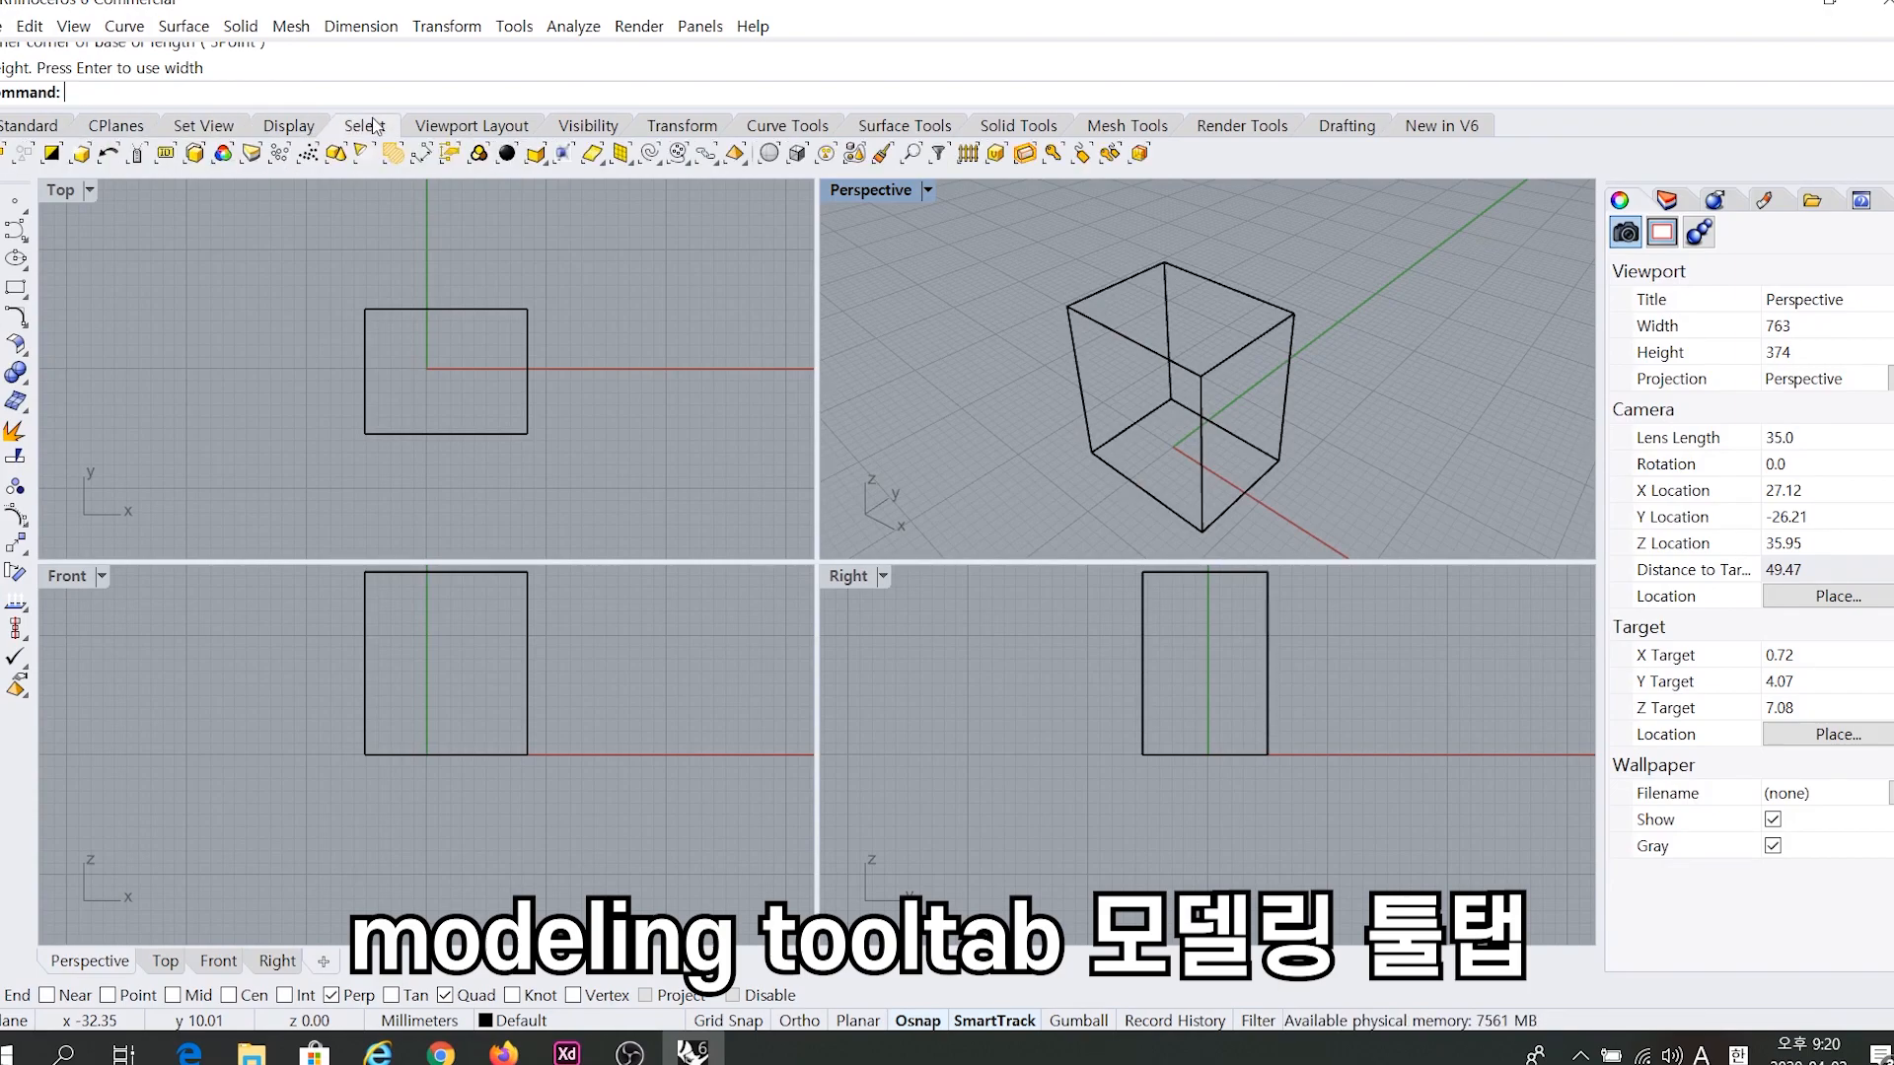
click(472, 127)
click(582, 126)
click(659, 126)
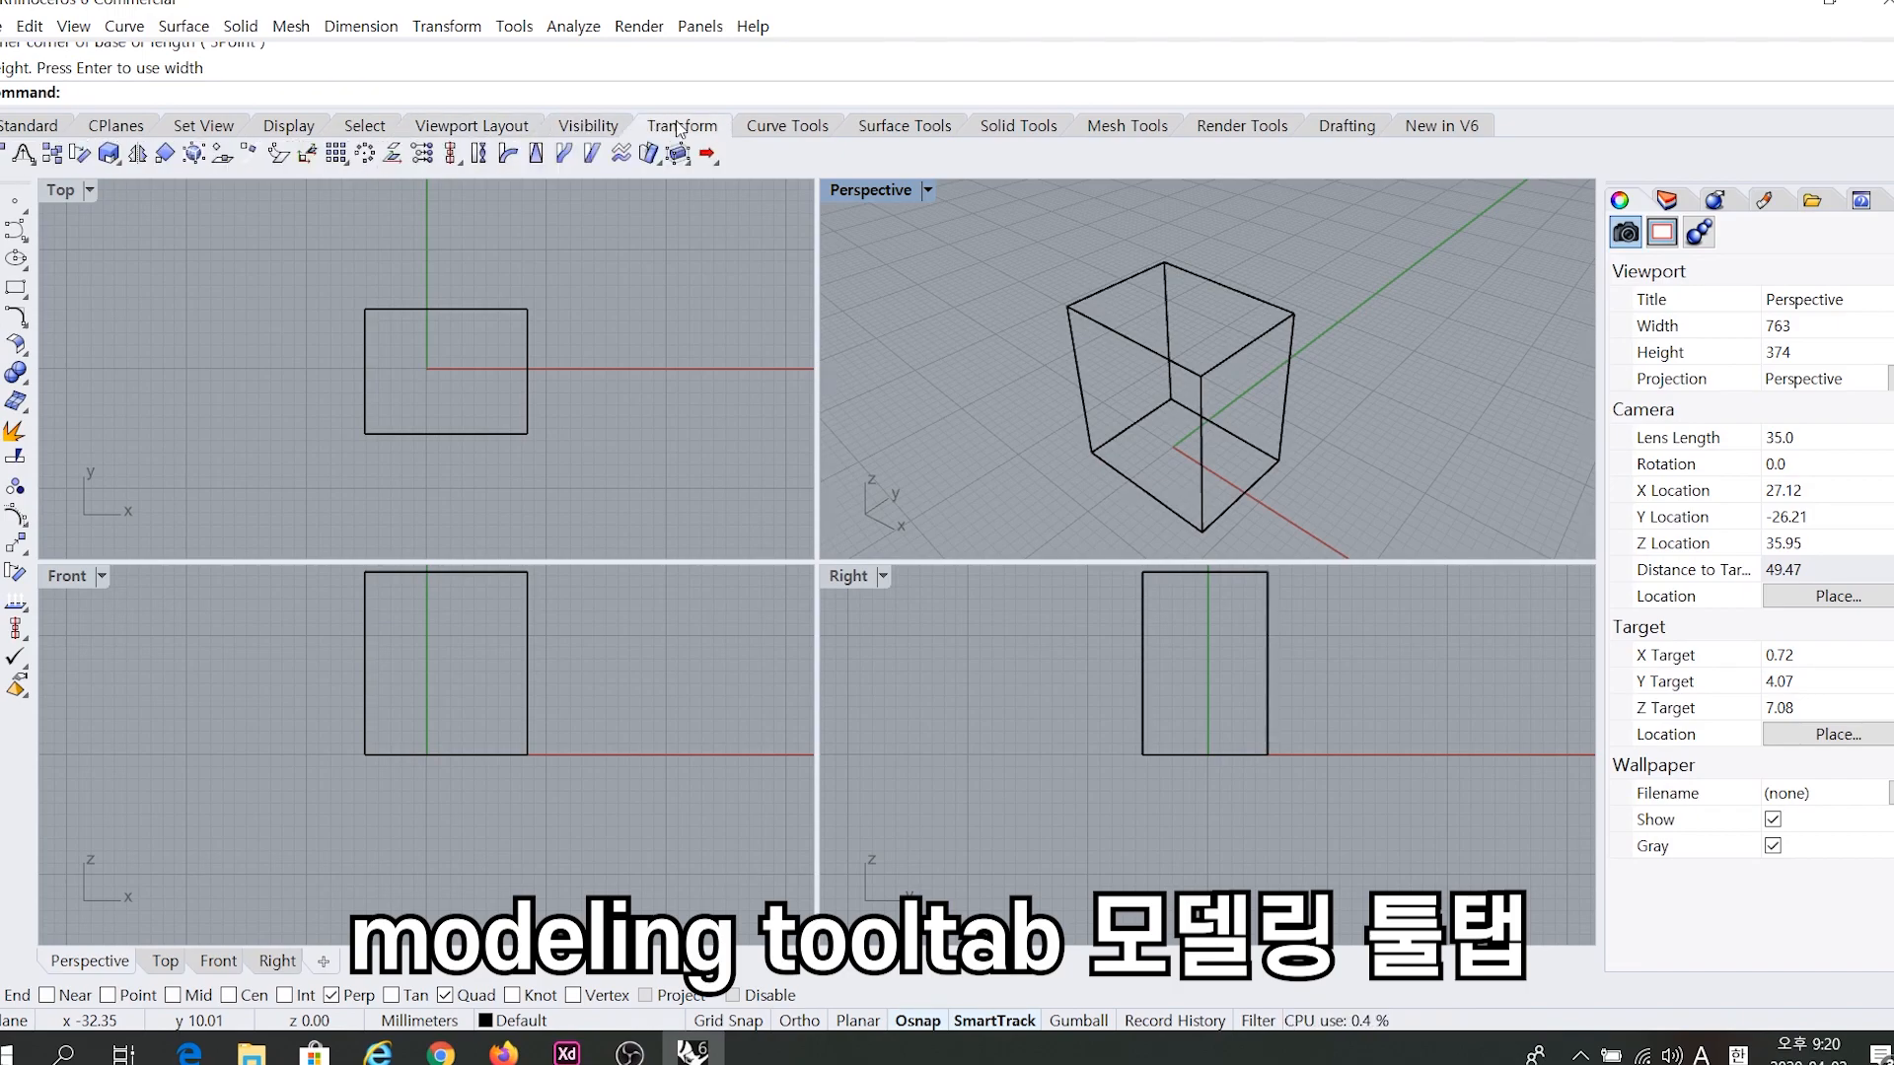
click(771, 125)
click(880, 125)
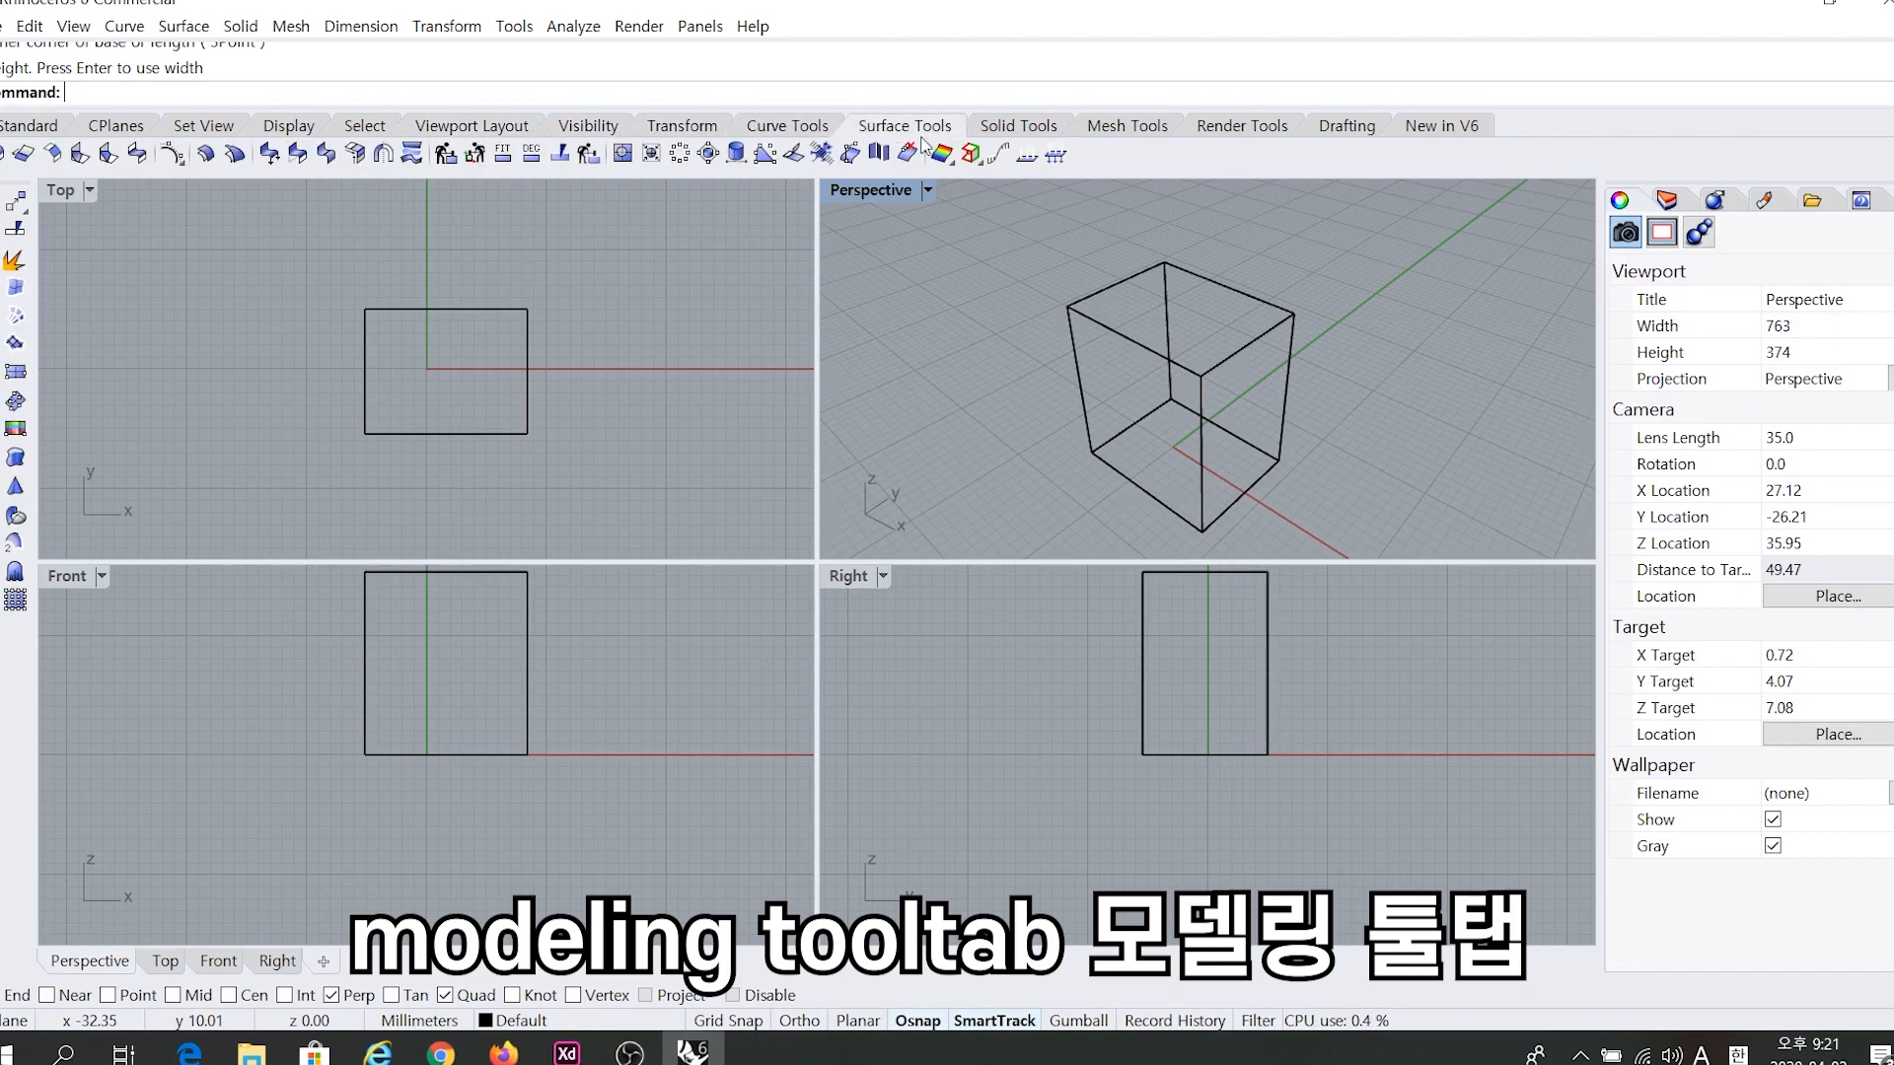
click(1016, 126)
click(1085, 128)
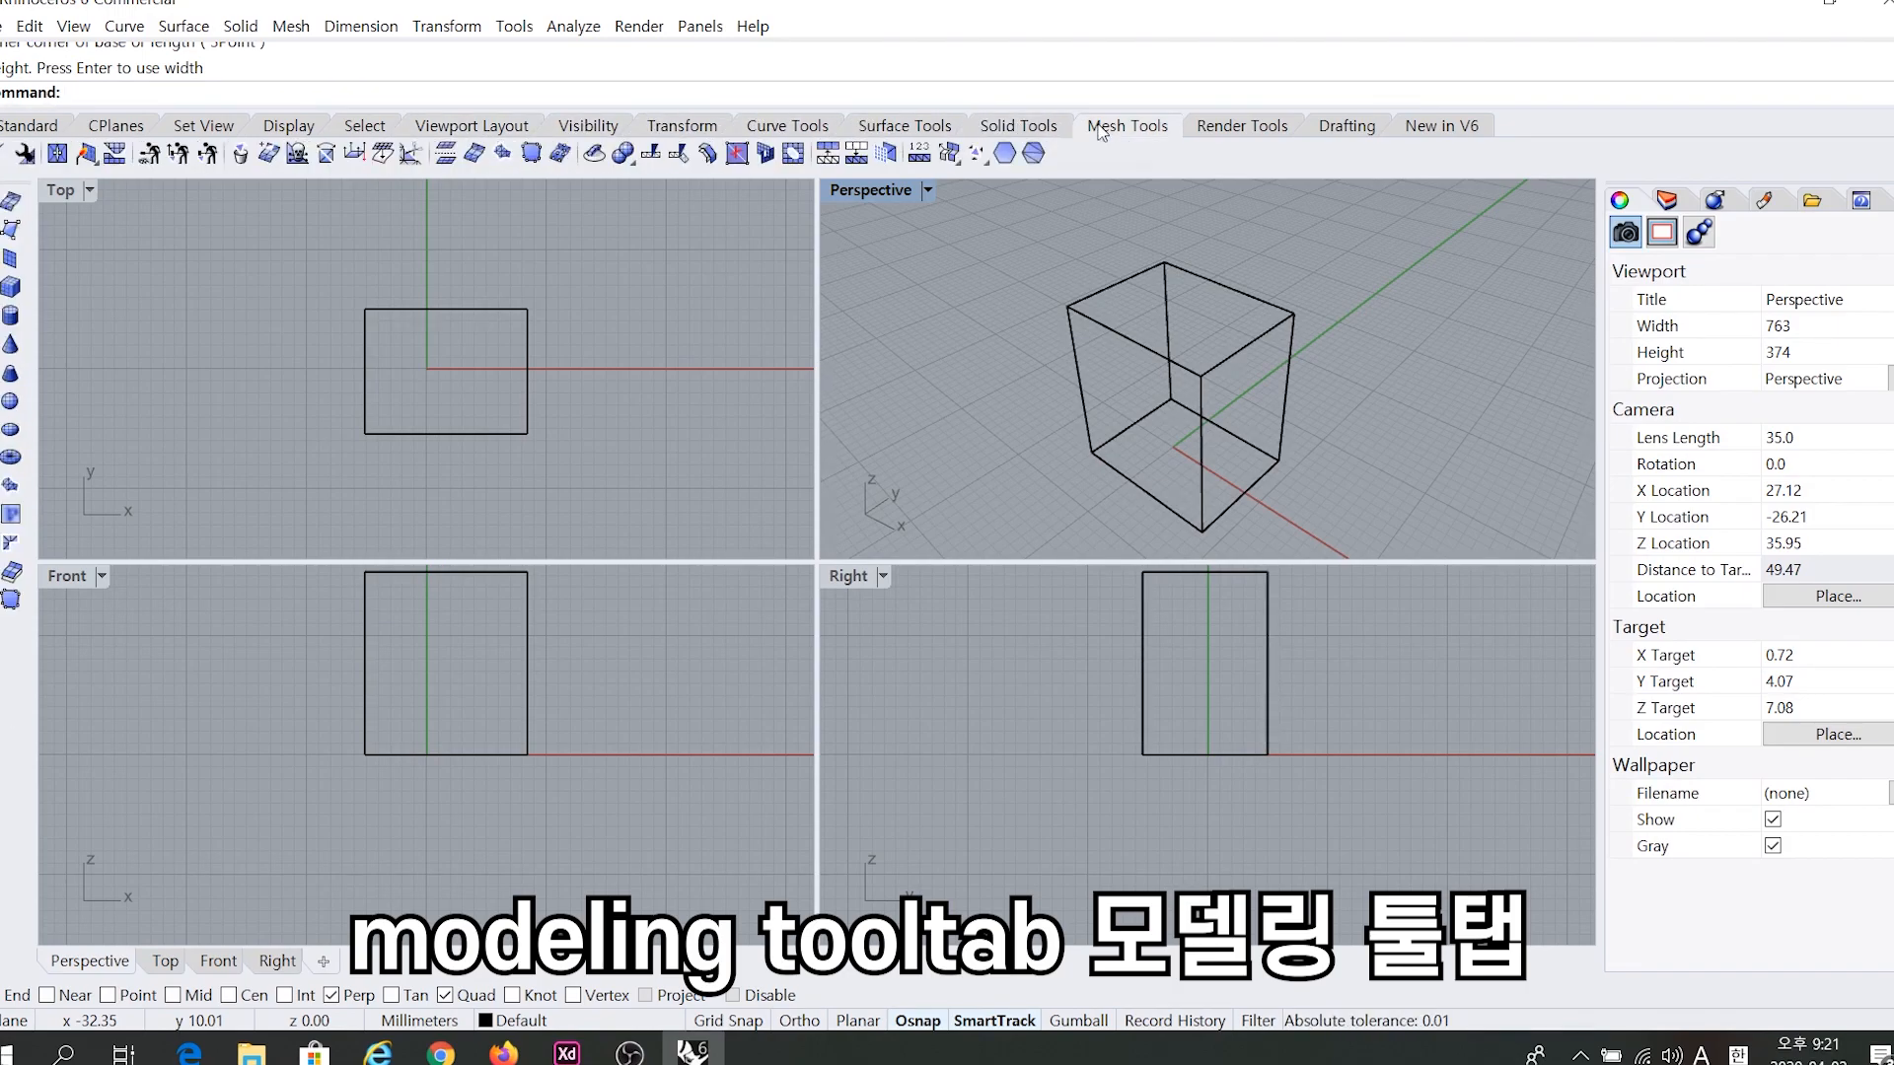
click(1219, 126)
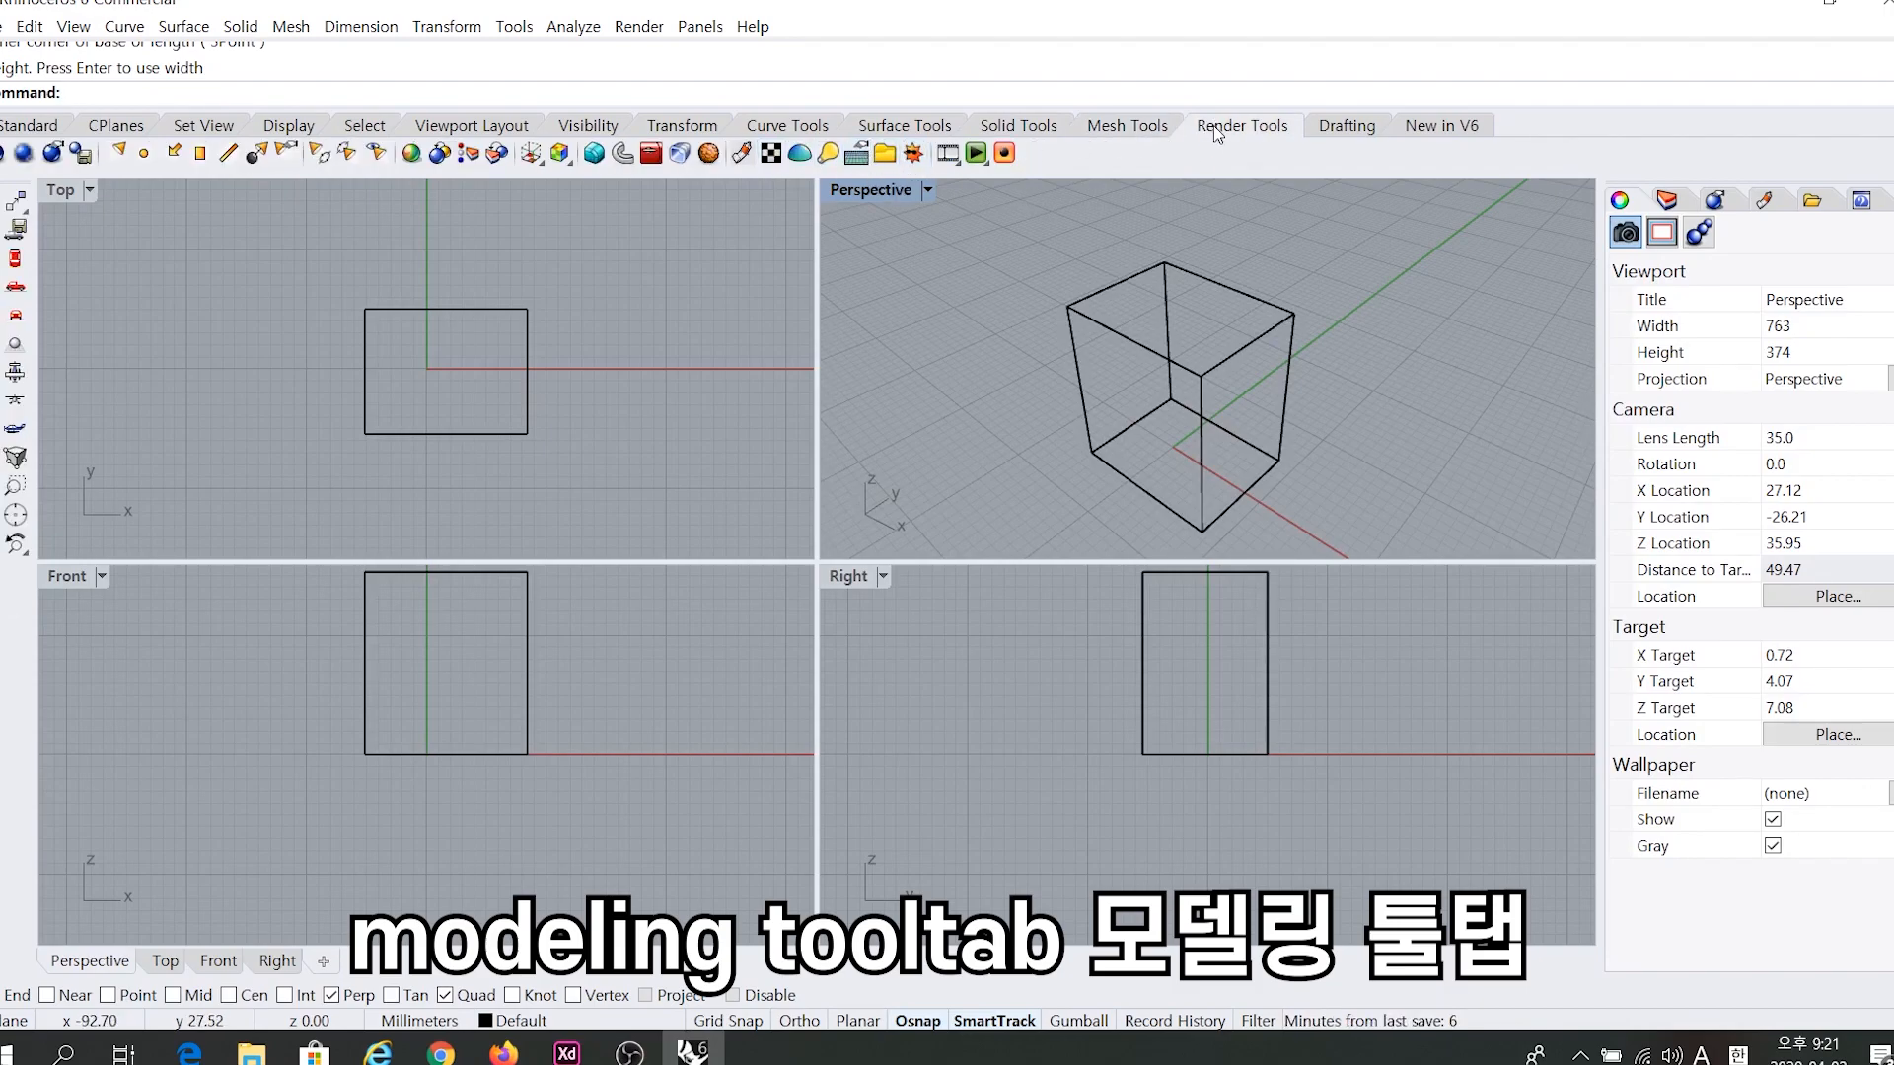
click(1322, 128)
click(1425, 128)
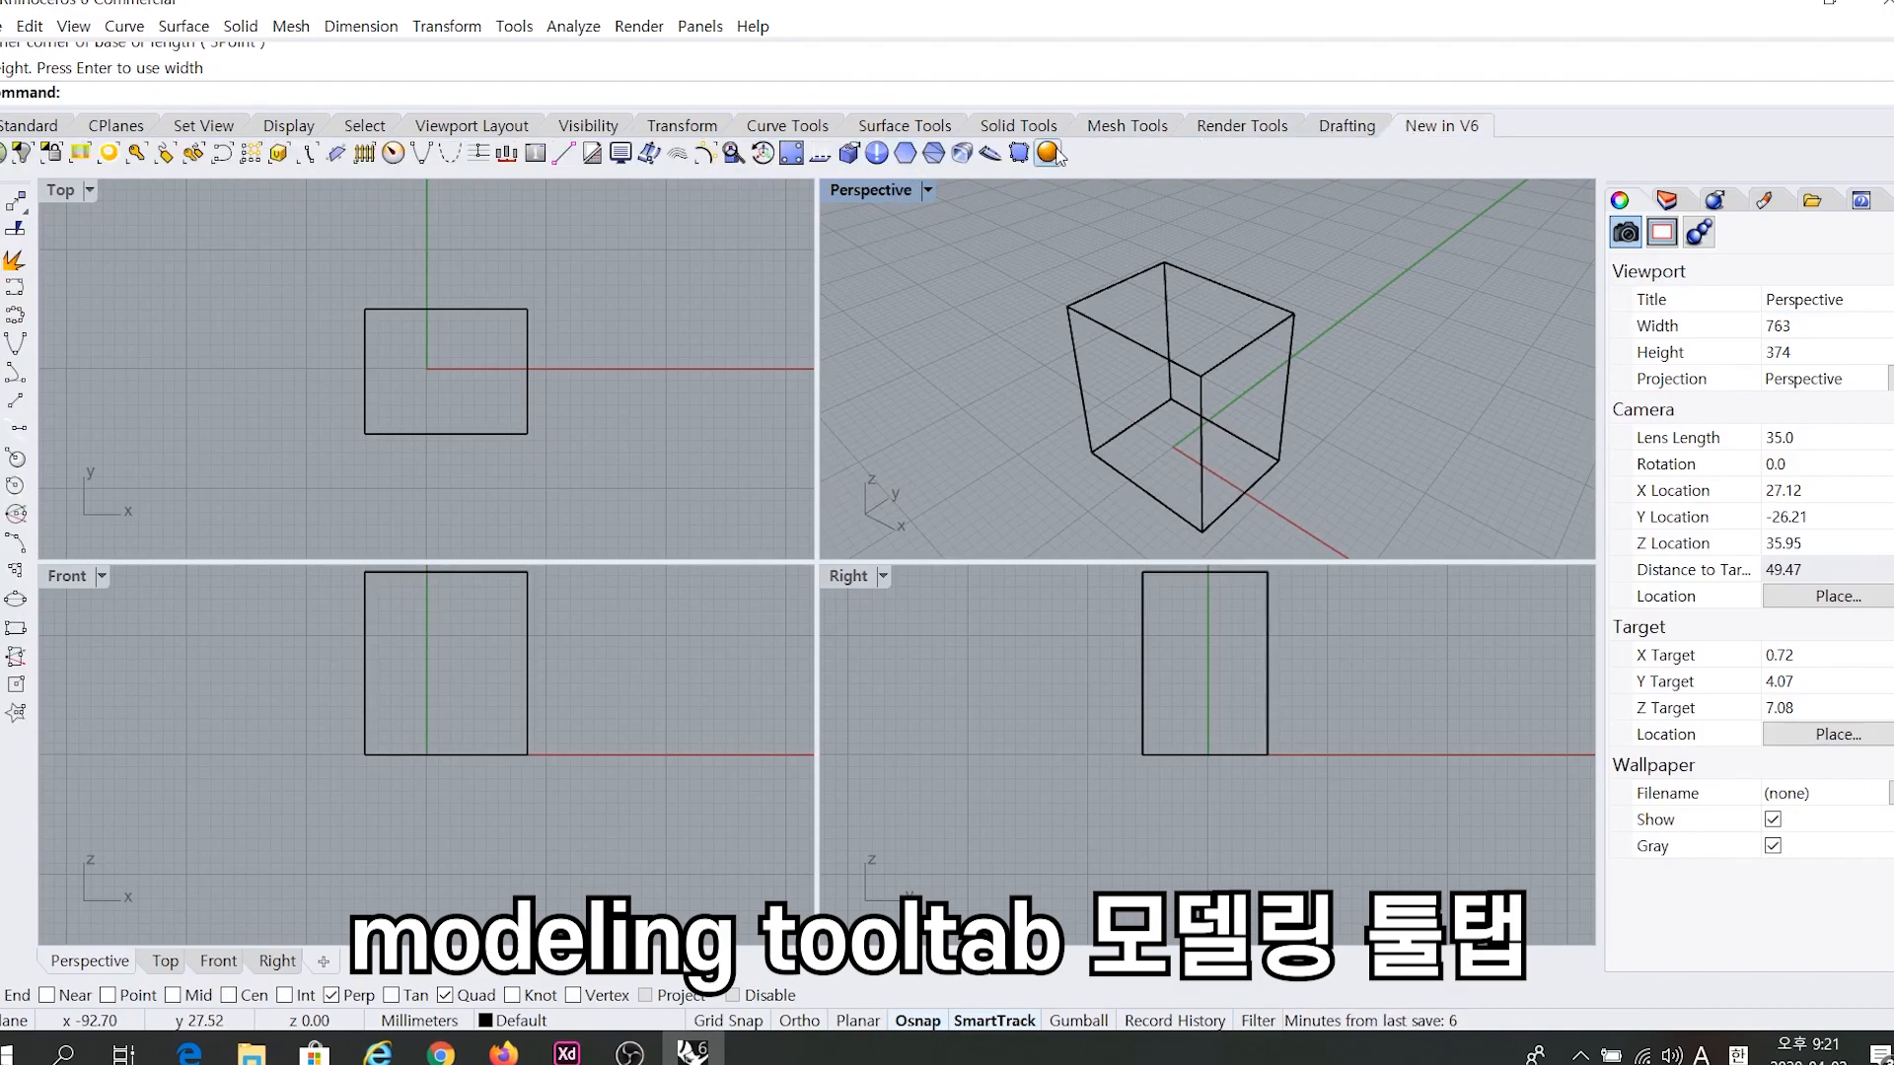
click(786, 128)
click(685, 128)
click(590, 128)
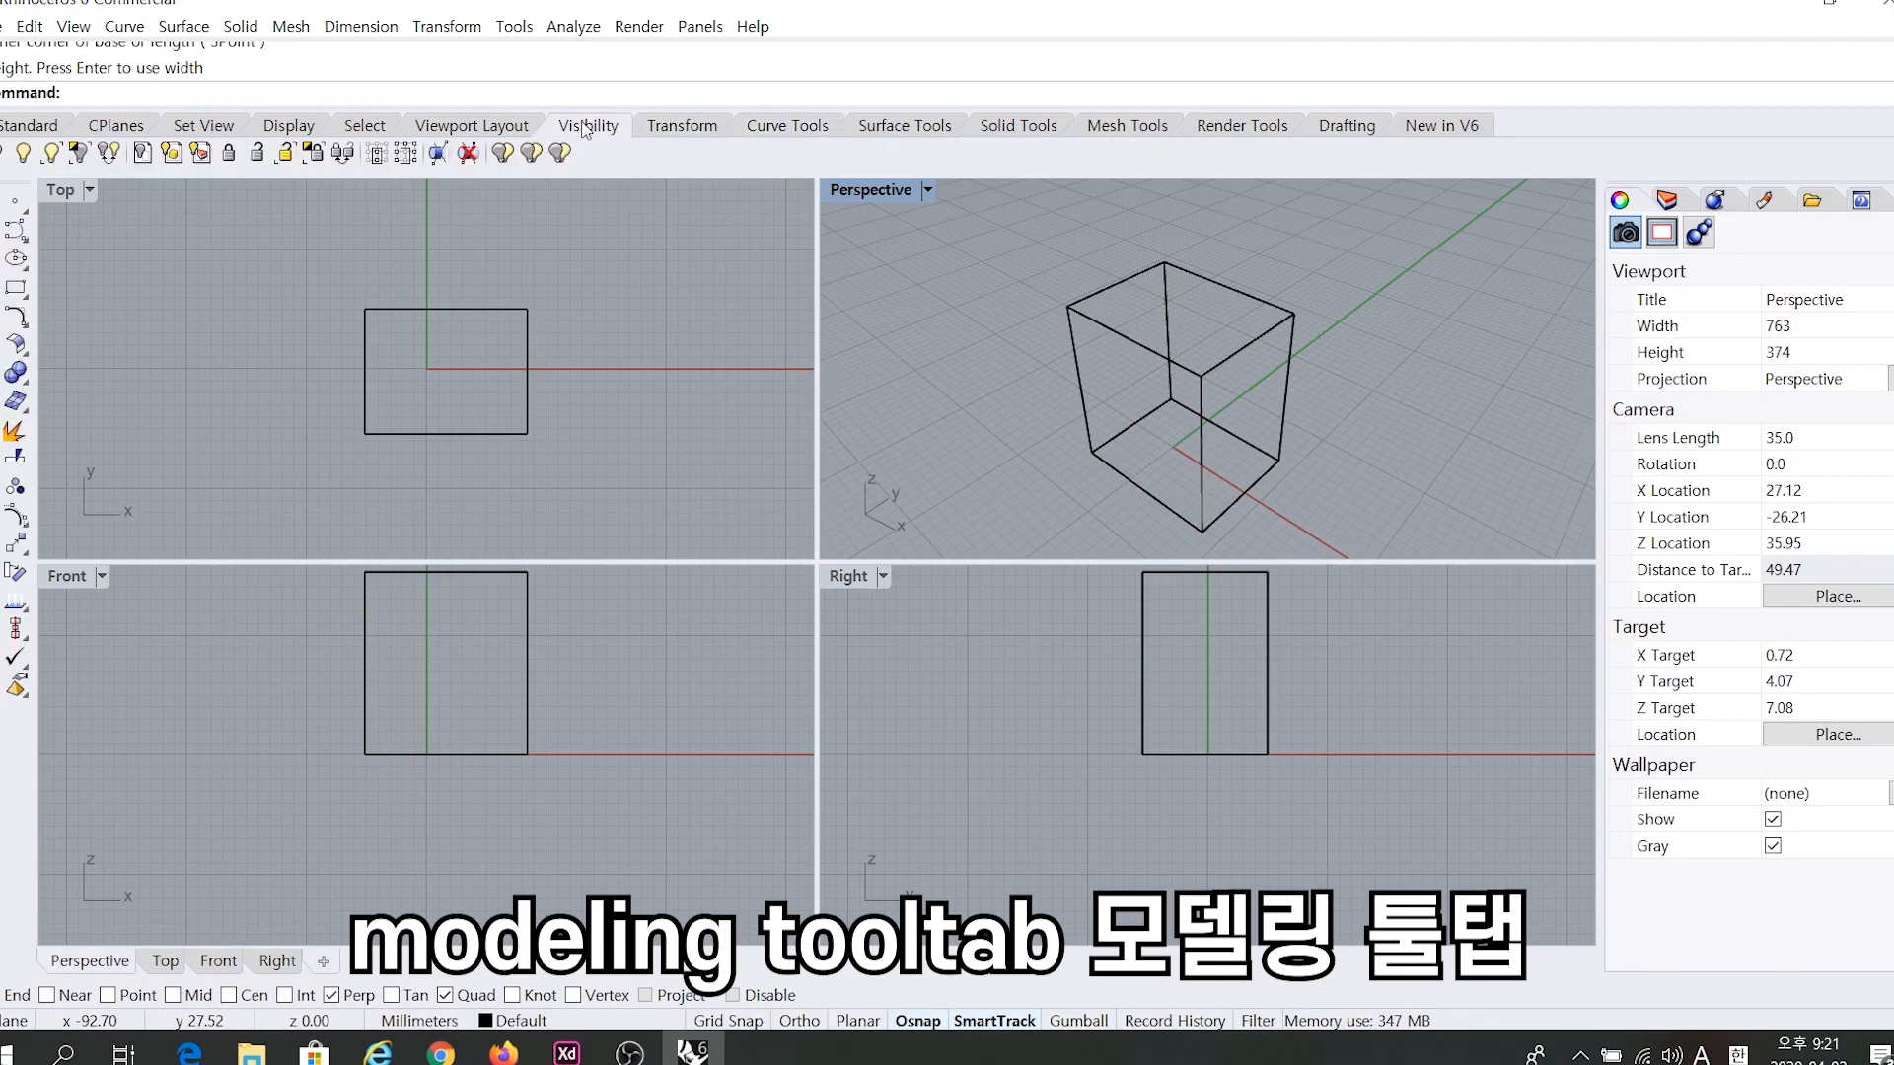
click(481, 130)
click(290, 128)
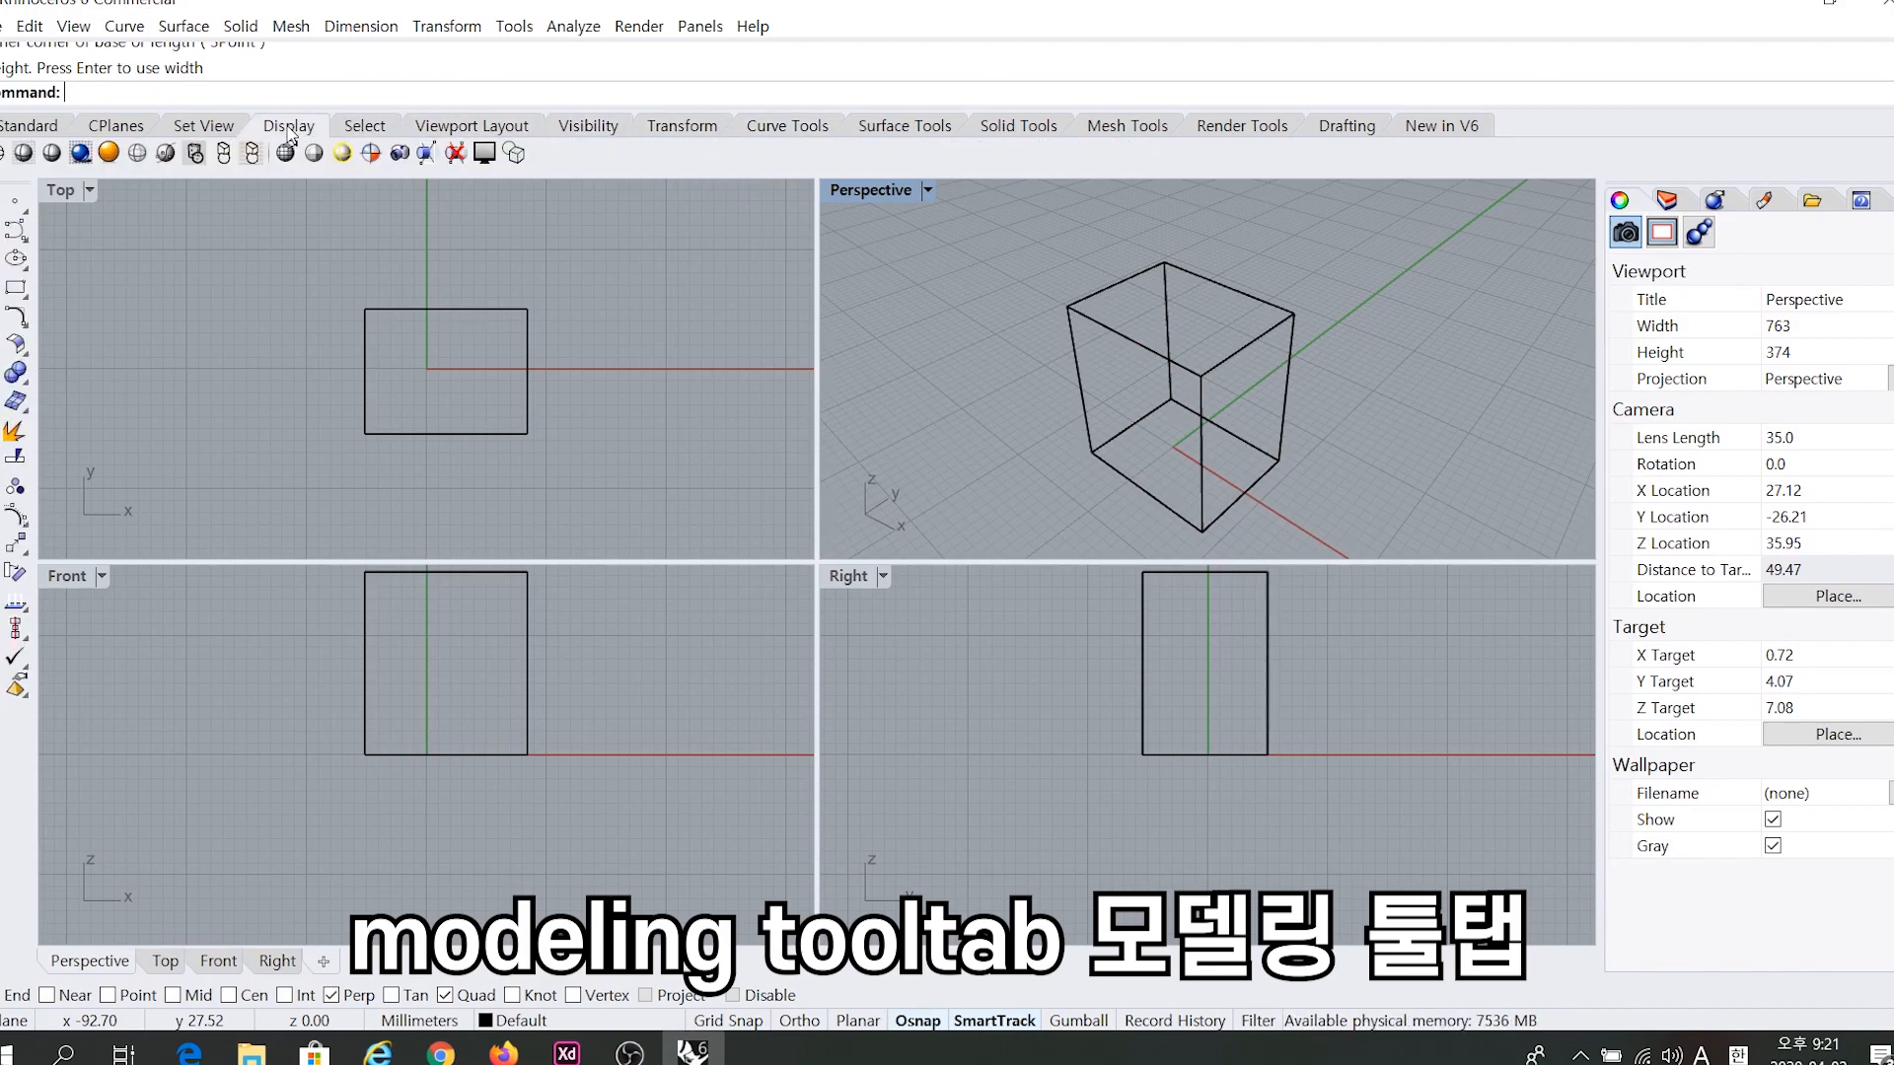
click(207, 128)
click(117, 131)
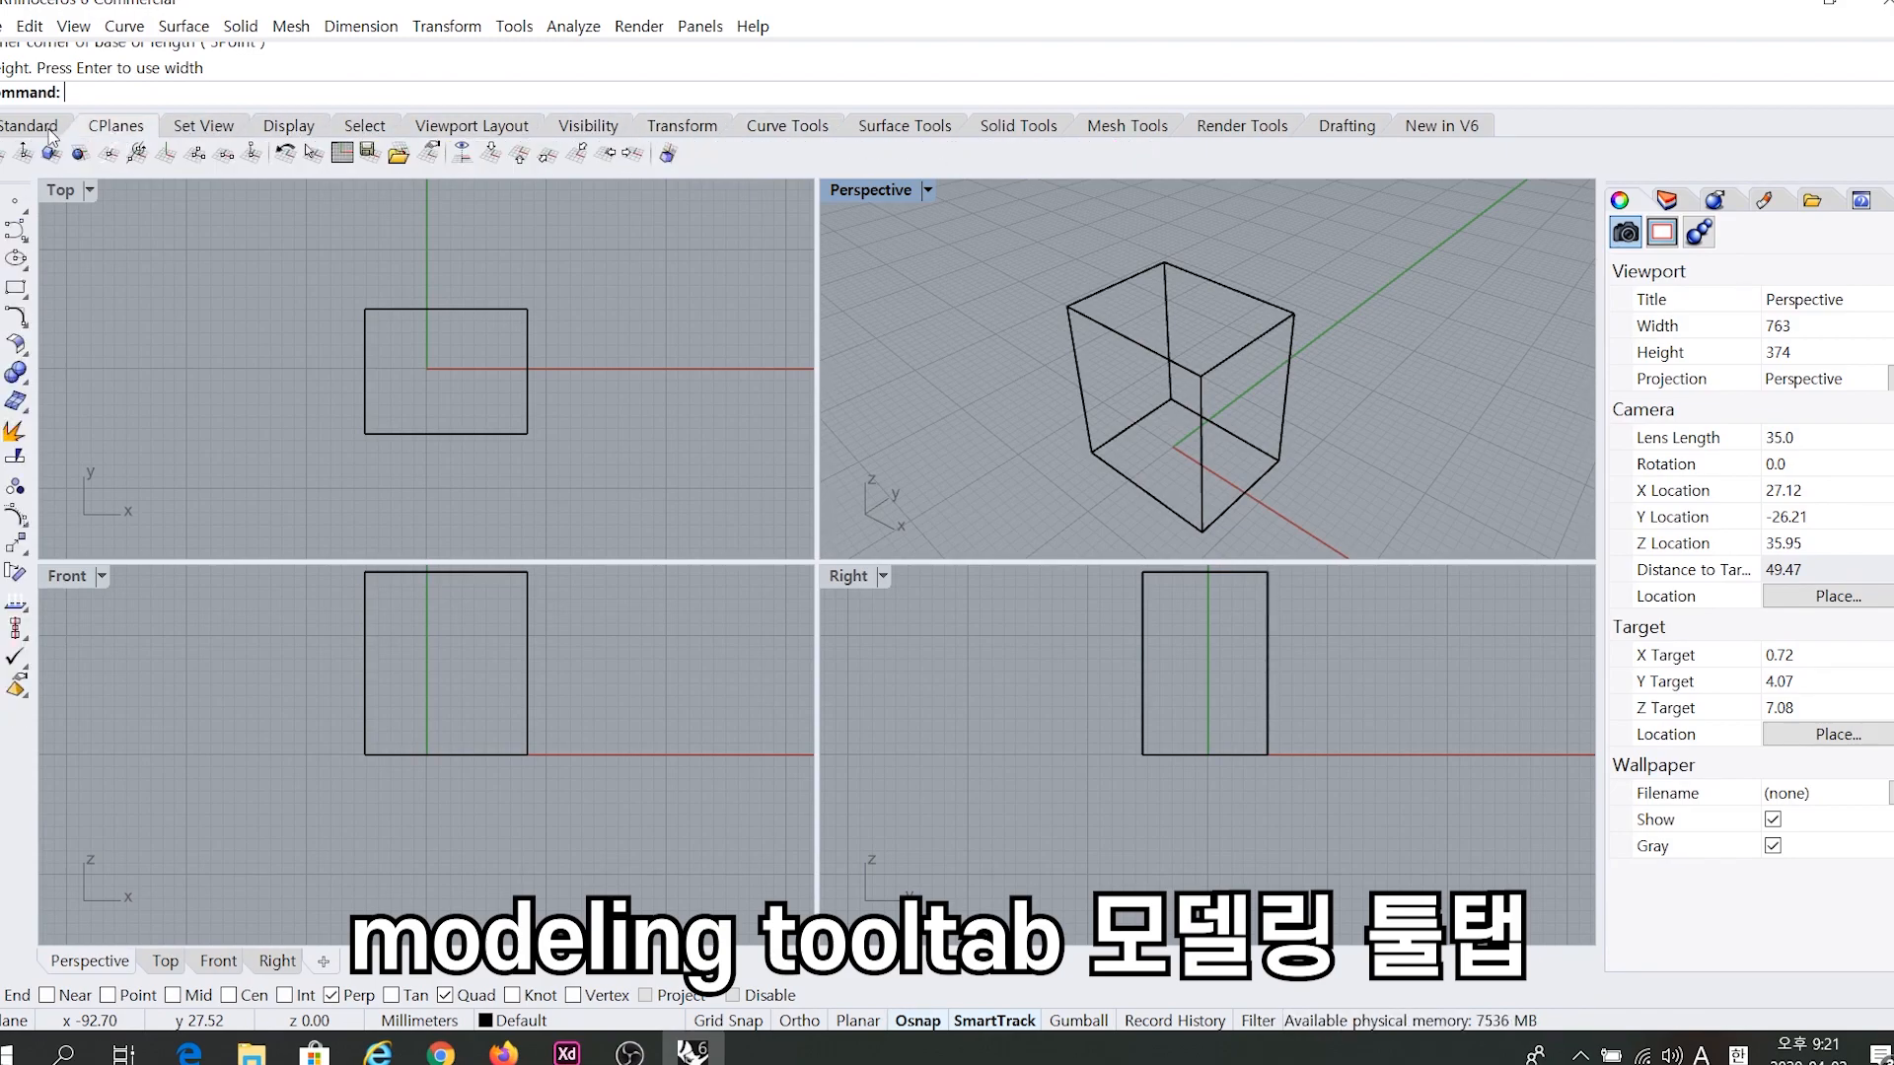
click(36, 128)
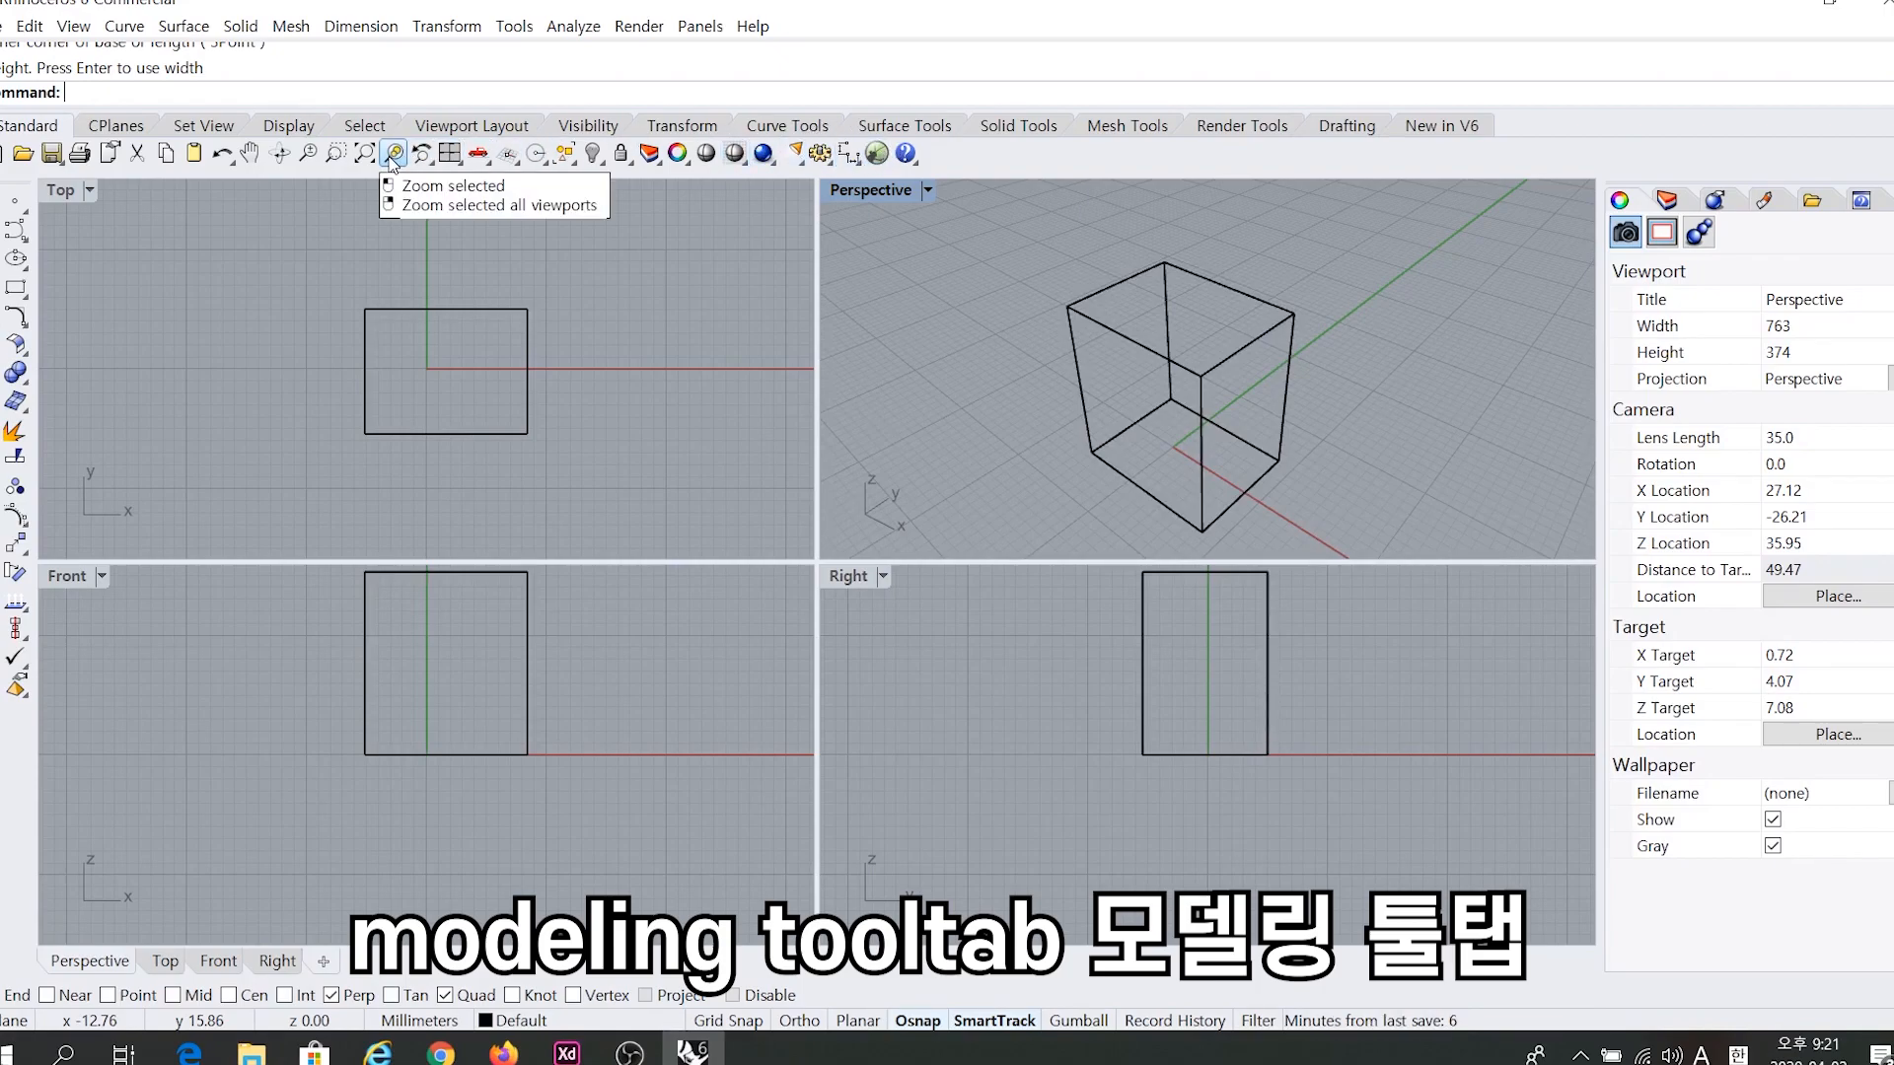
click(51, 154)
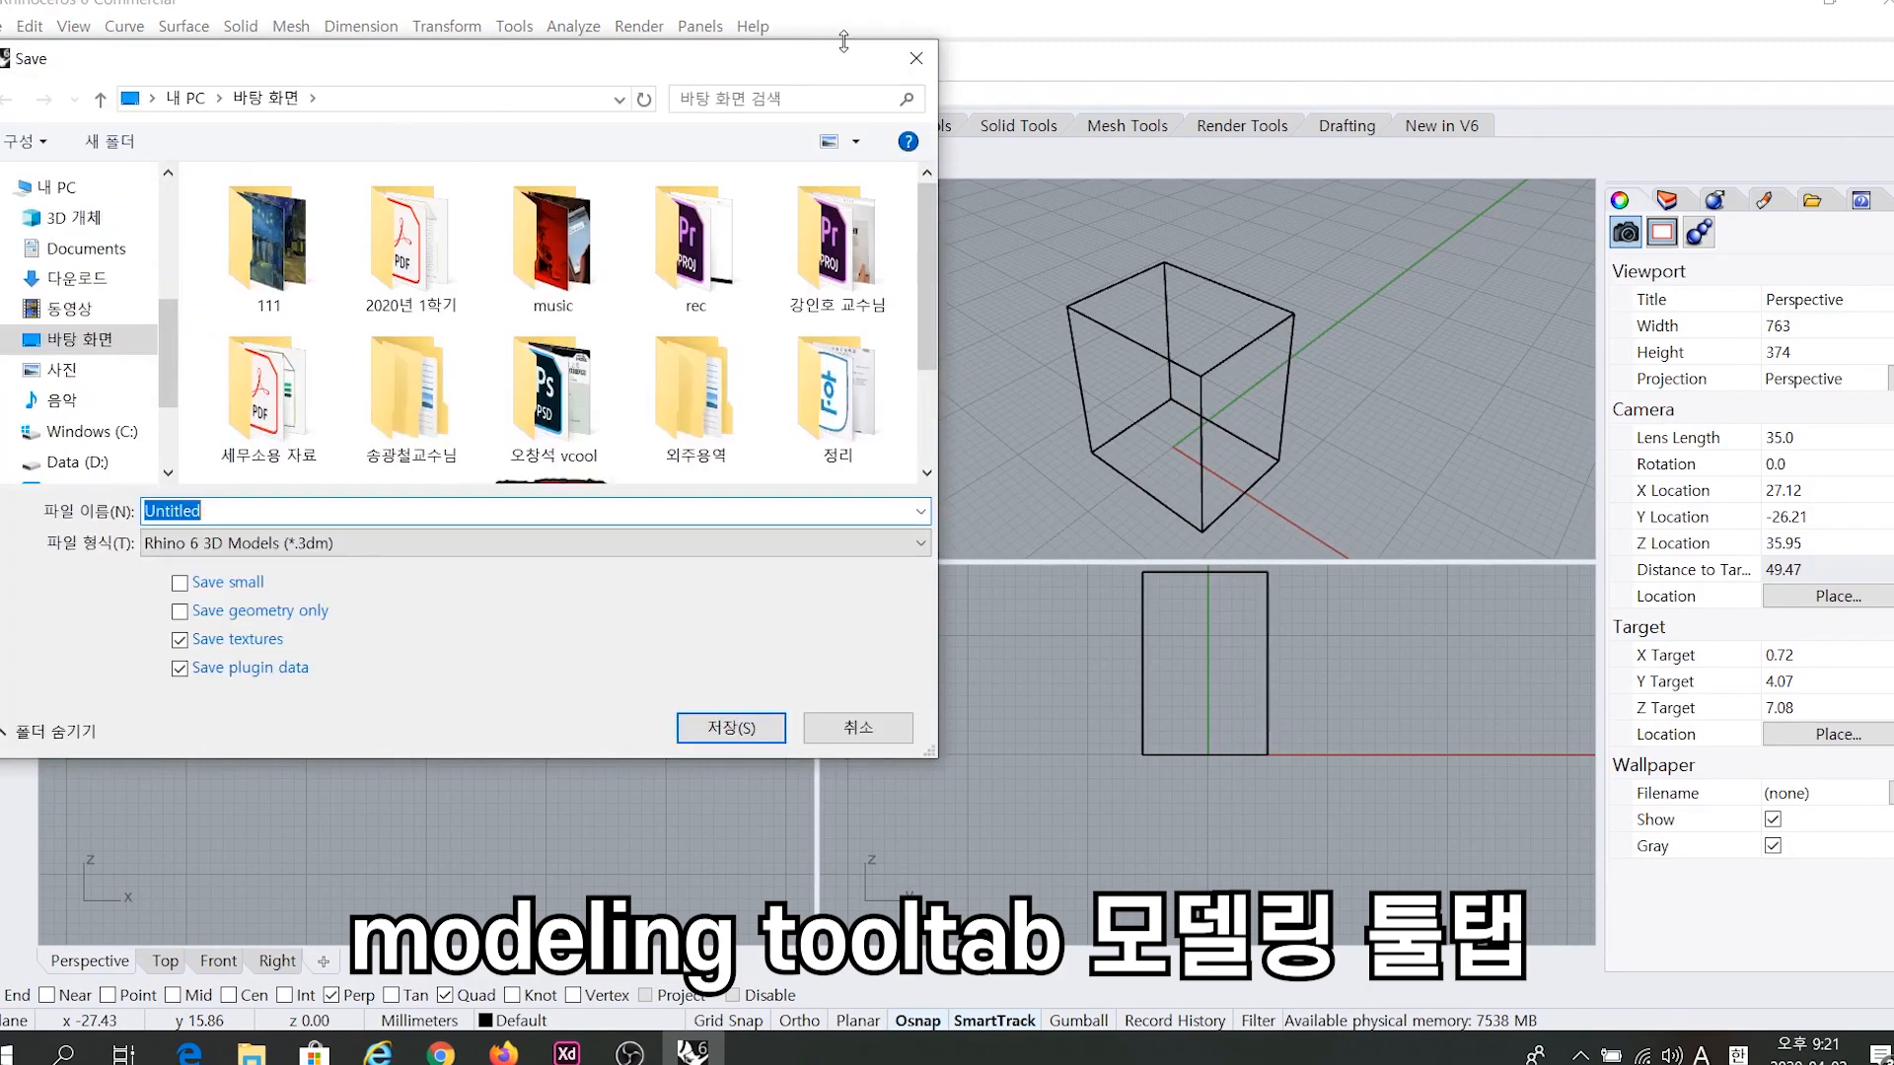
click(916, 57)
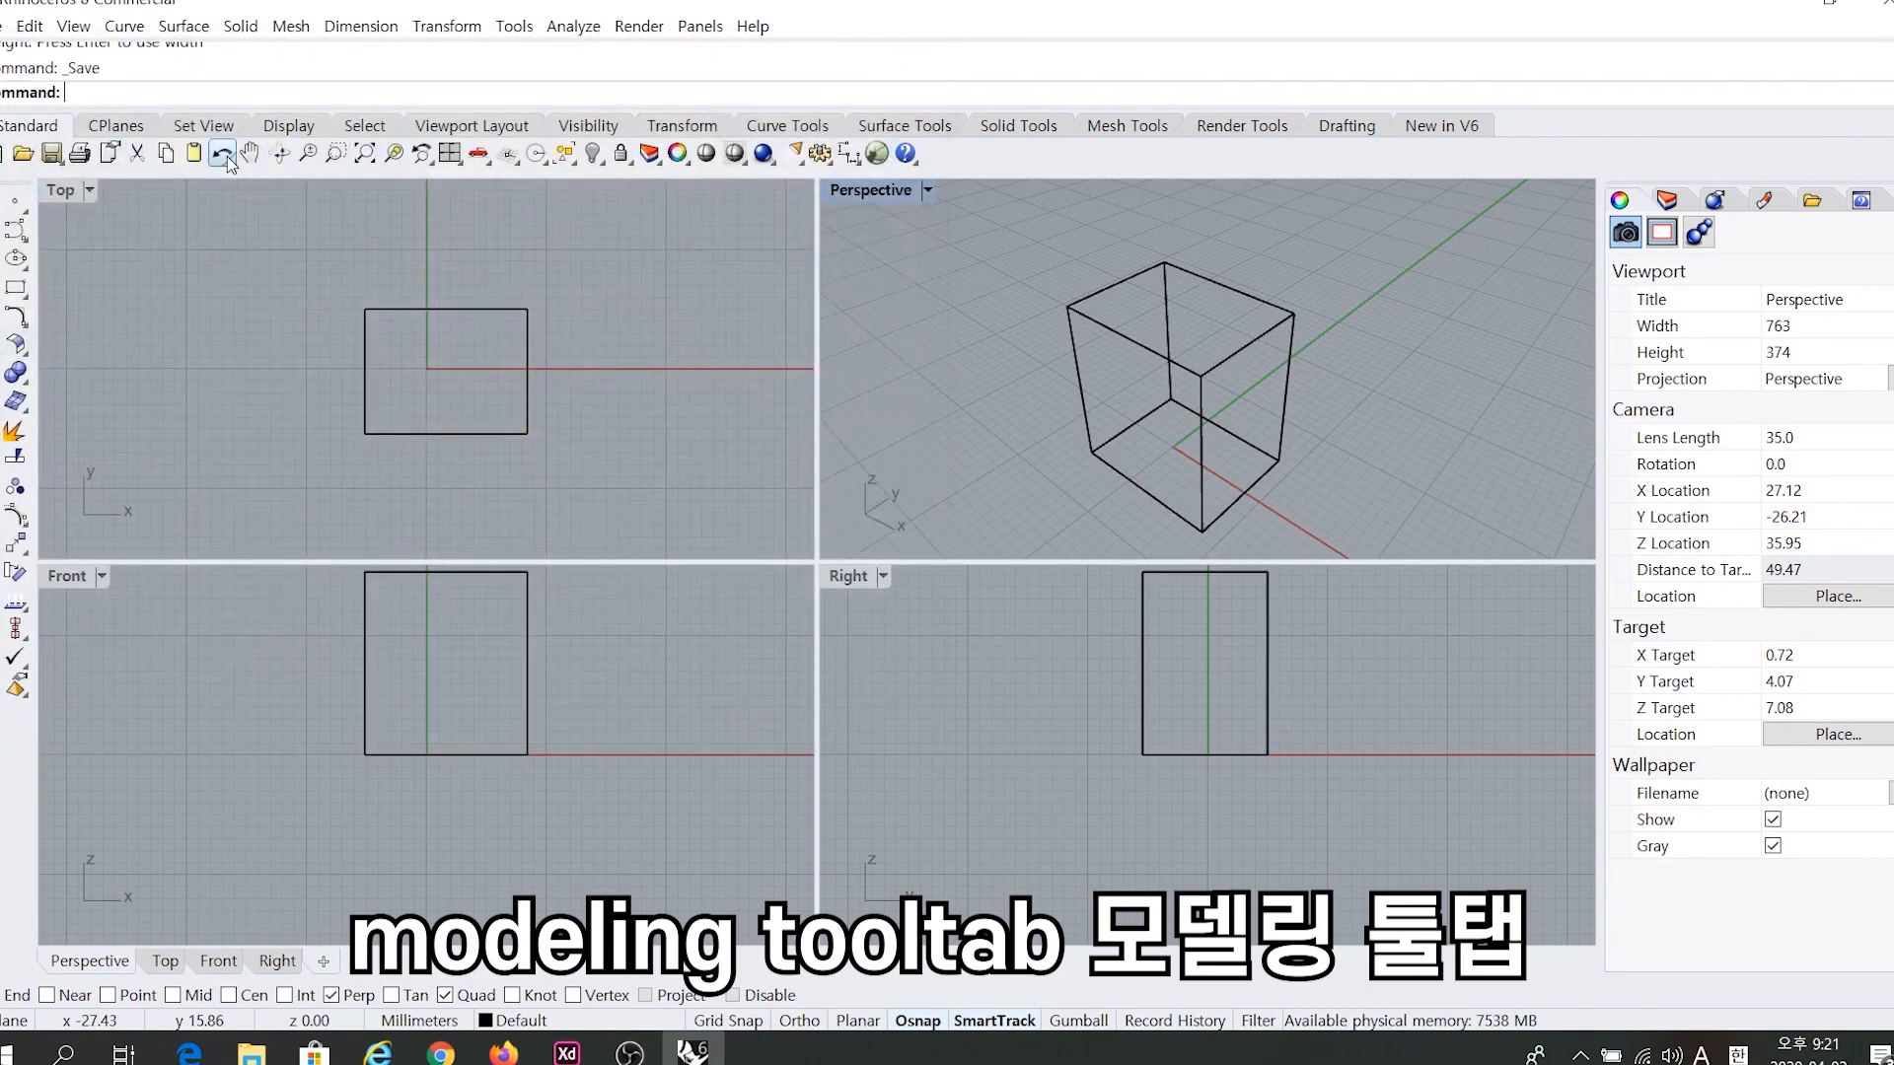
click(22, 154)
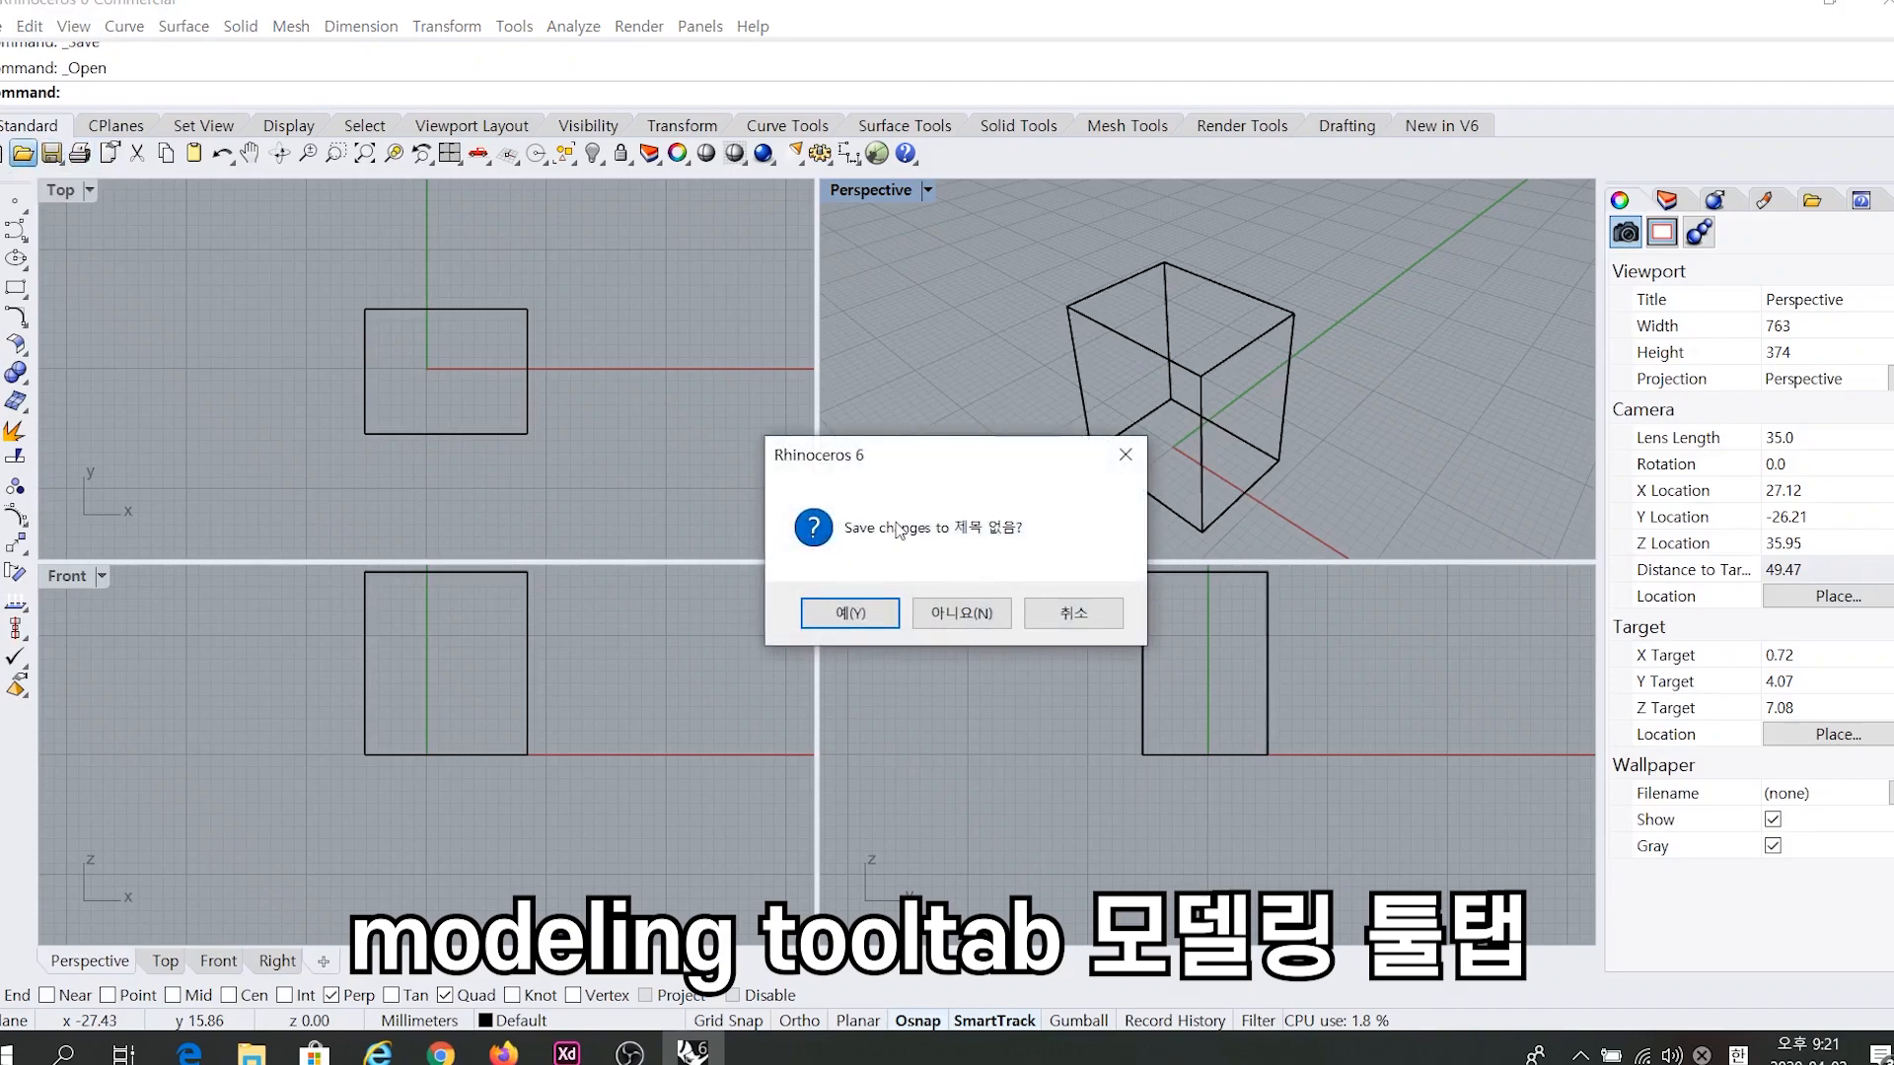
click(1074, 614)
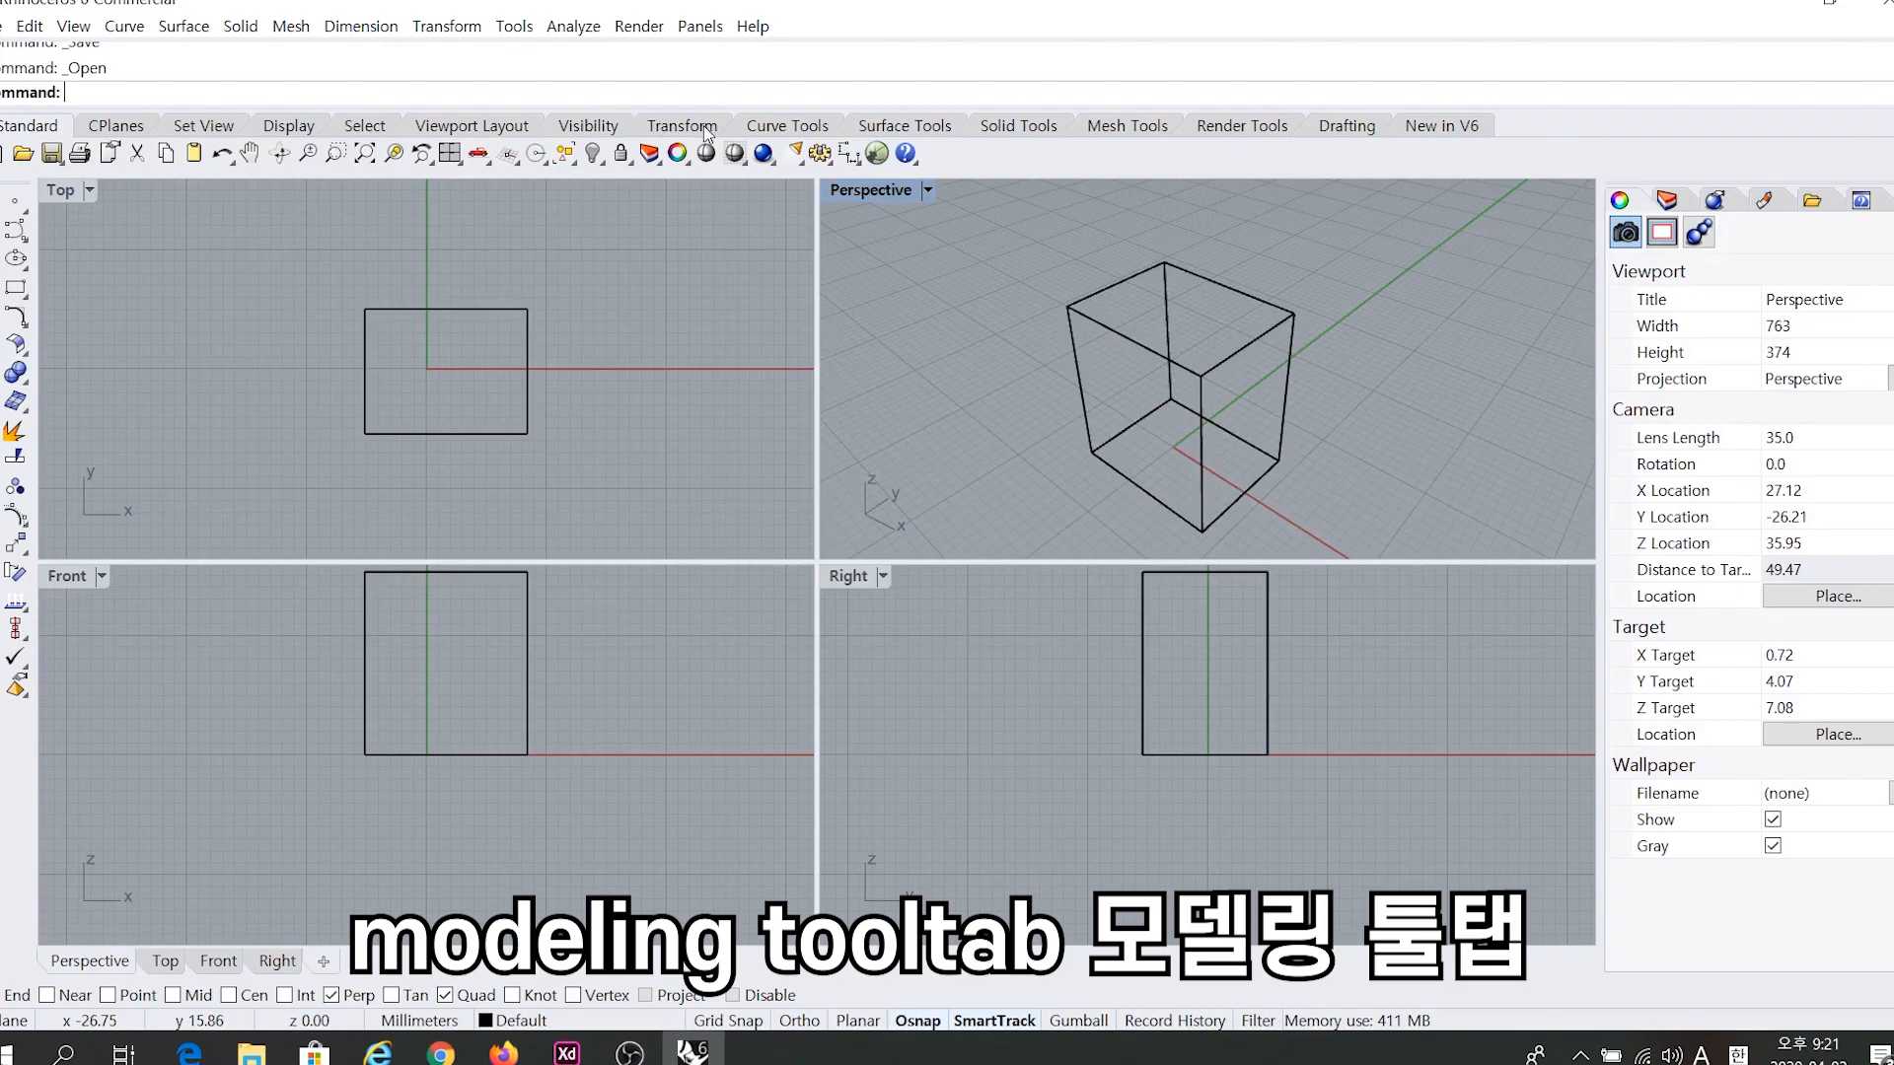
Create a flat four-sided surface from corner points beside the box in the Top view.
click(787, 129)
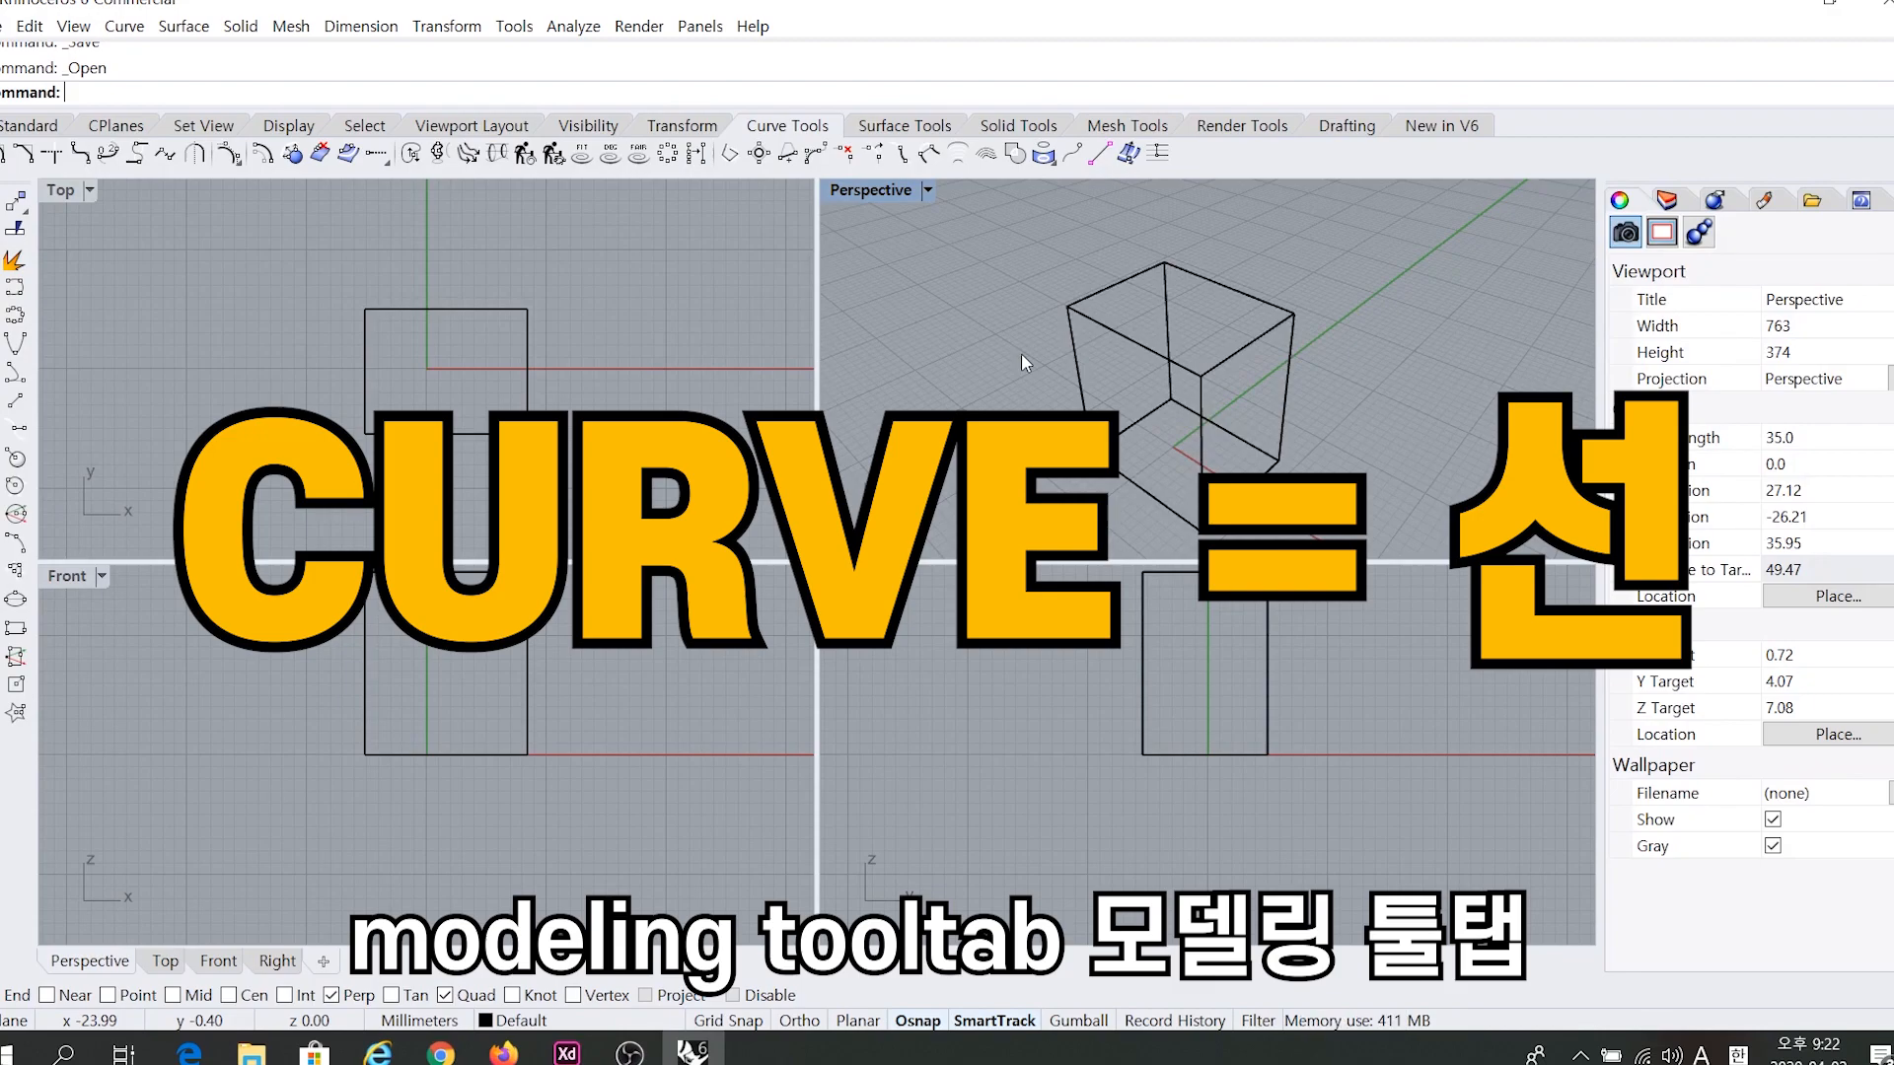
click(881, 128)
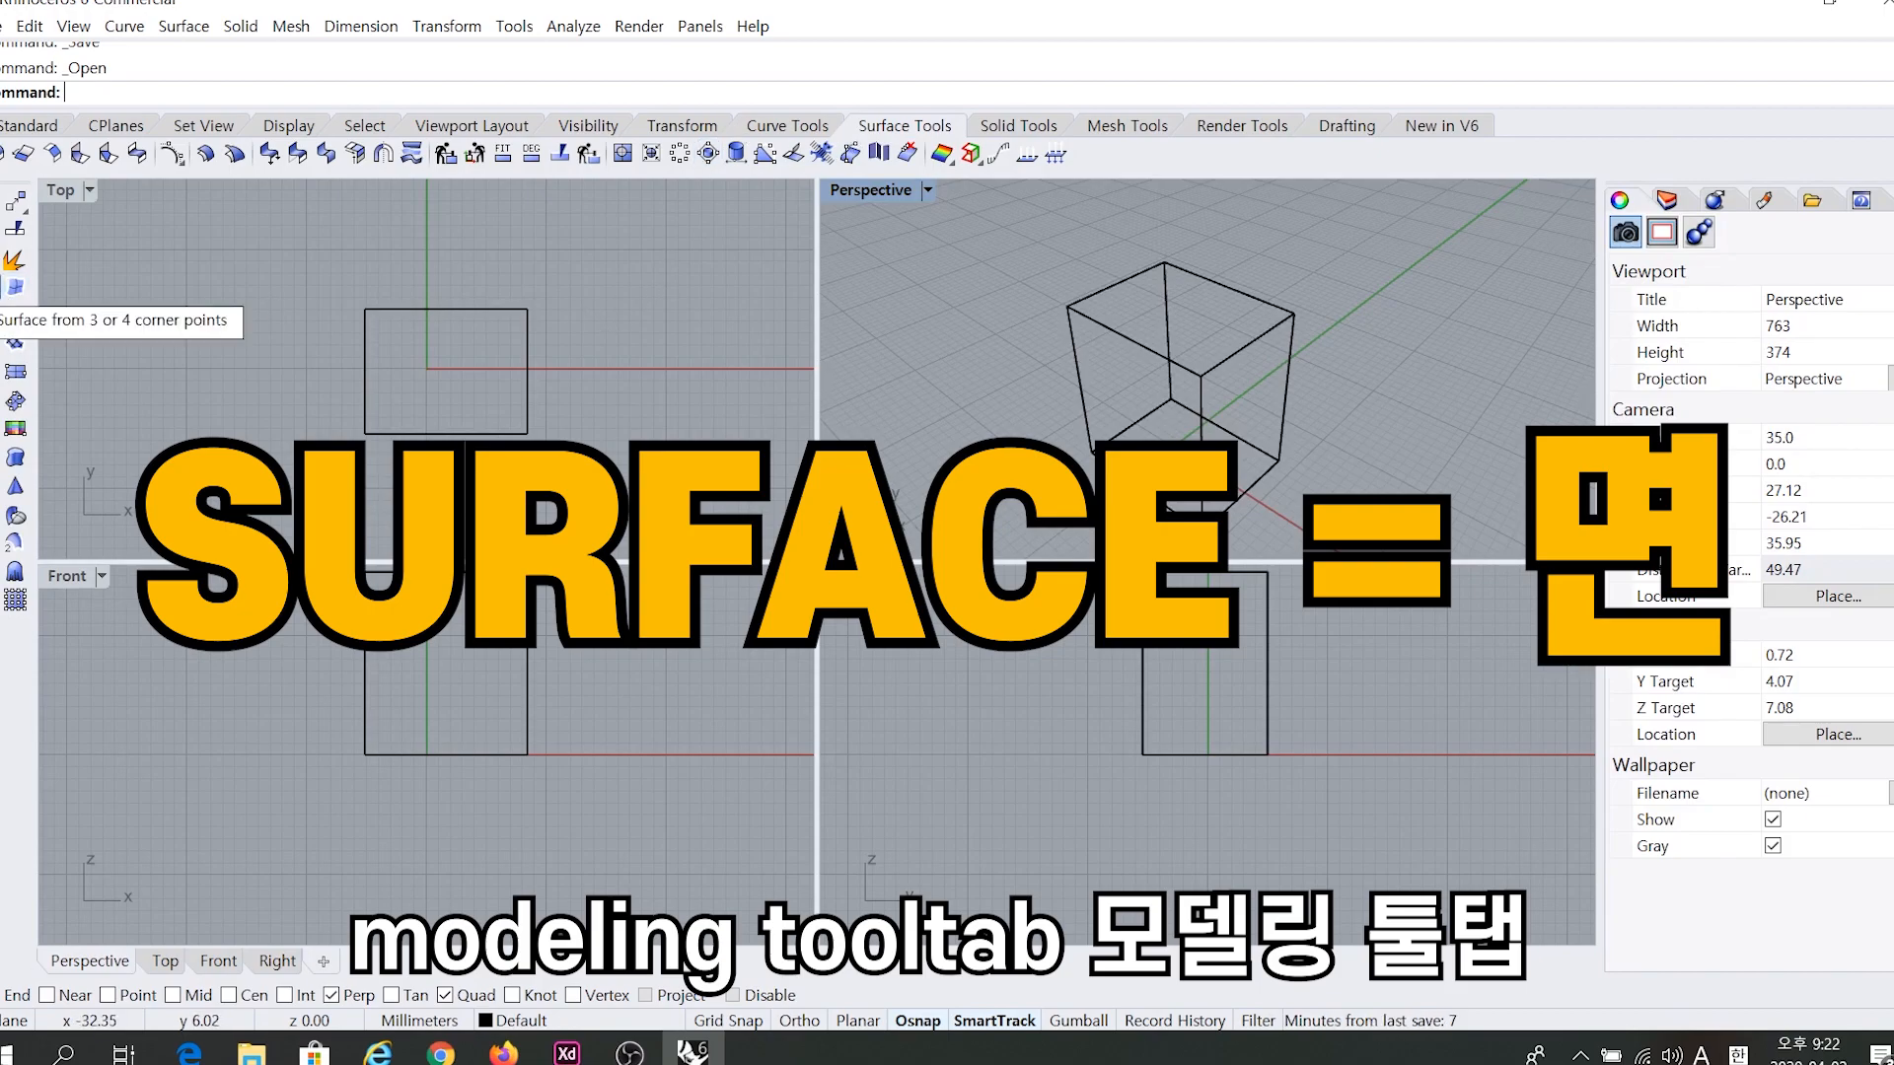
click(3, 287)
right_drag(636, 377, 488, 385)
click(469, 313)
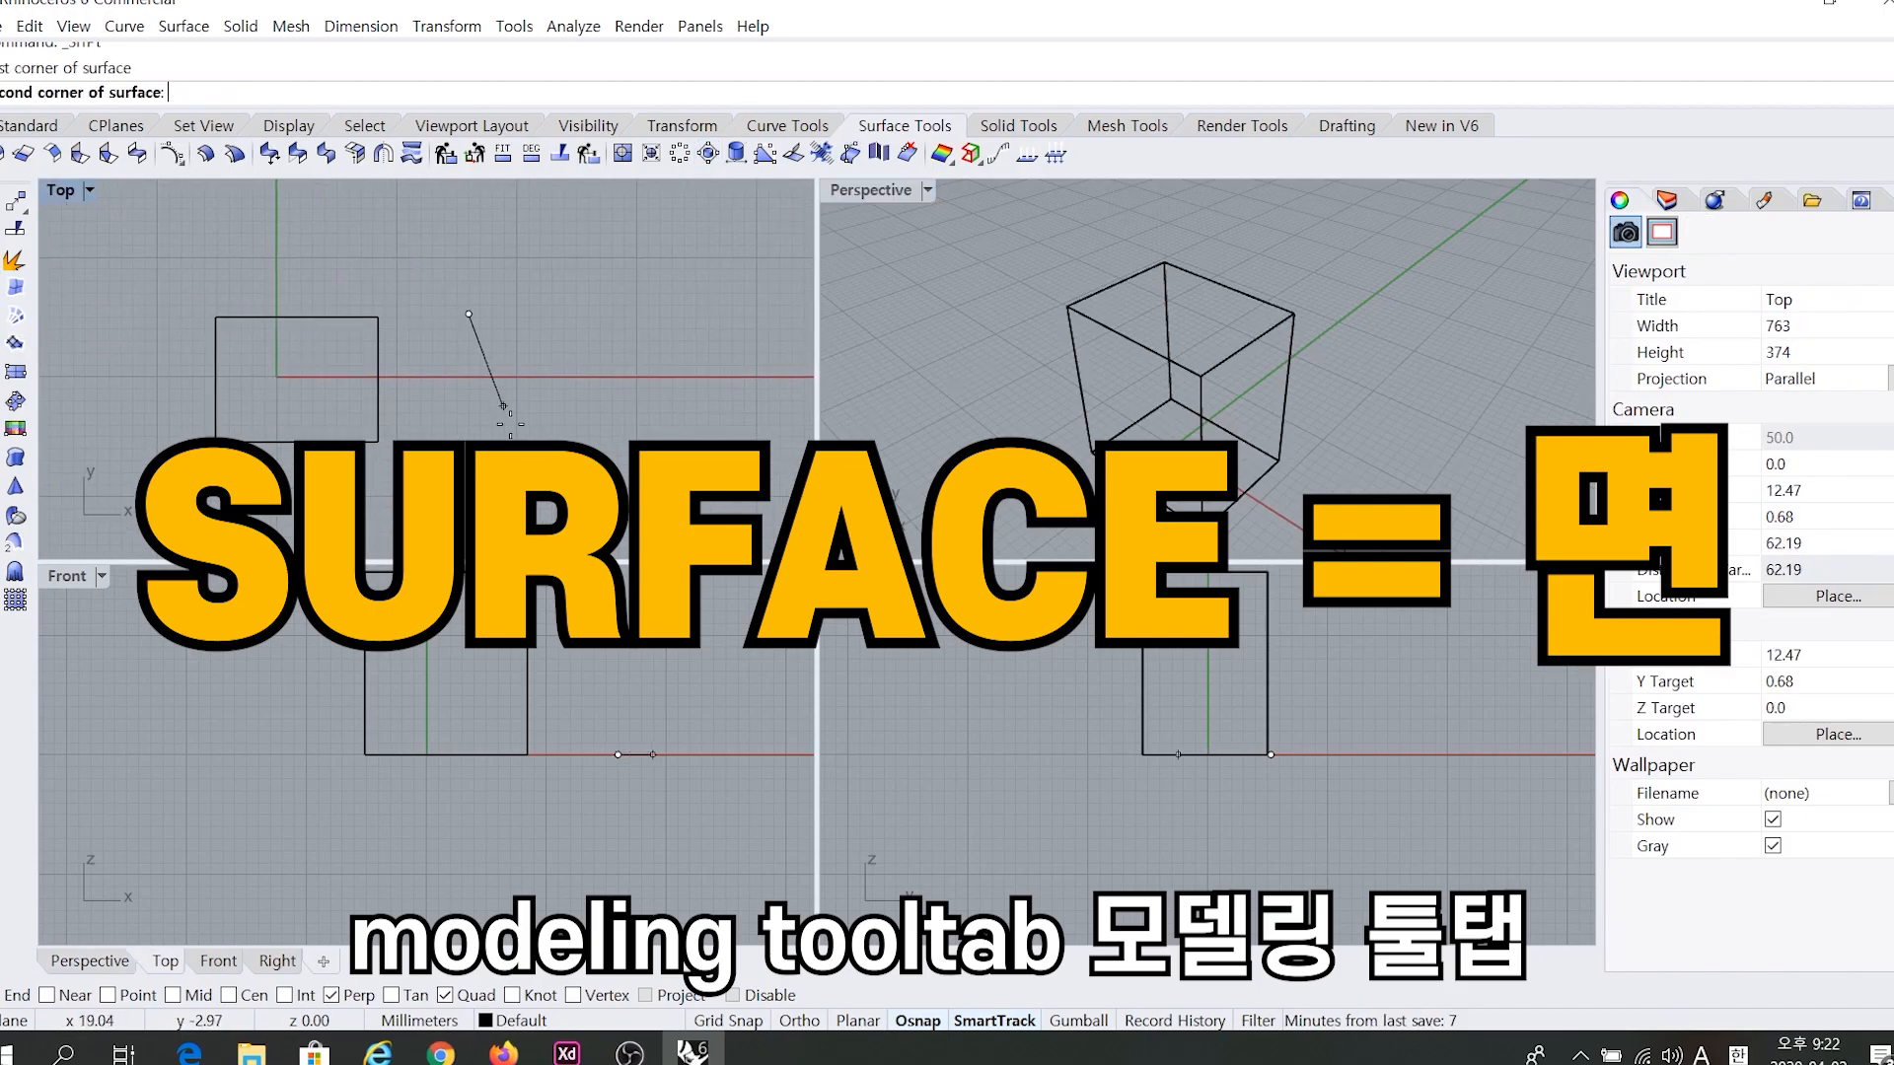
click(487, 497)
click(754, 456)
click(693, 283)
Switch the Perspective viewport to Shaded display mode.
mouse_move(1265, 440)
right_down()
mouse_move(1319, 313)
mouse_move(1233, 365)
mouse_move(1239, 456)
mouse_move(1287, 435)
right_up()
click(928, 190)
click(868, 281)
Select the flat surface and the box in turn in the Perspective view, examining them from several angles, and clear the selection.
click(1337, 429)
click(1452, 385)
click(1357, 436)
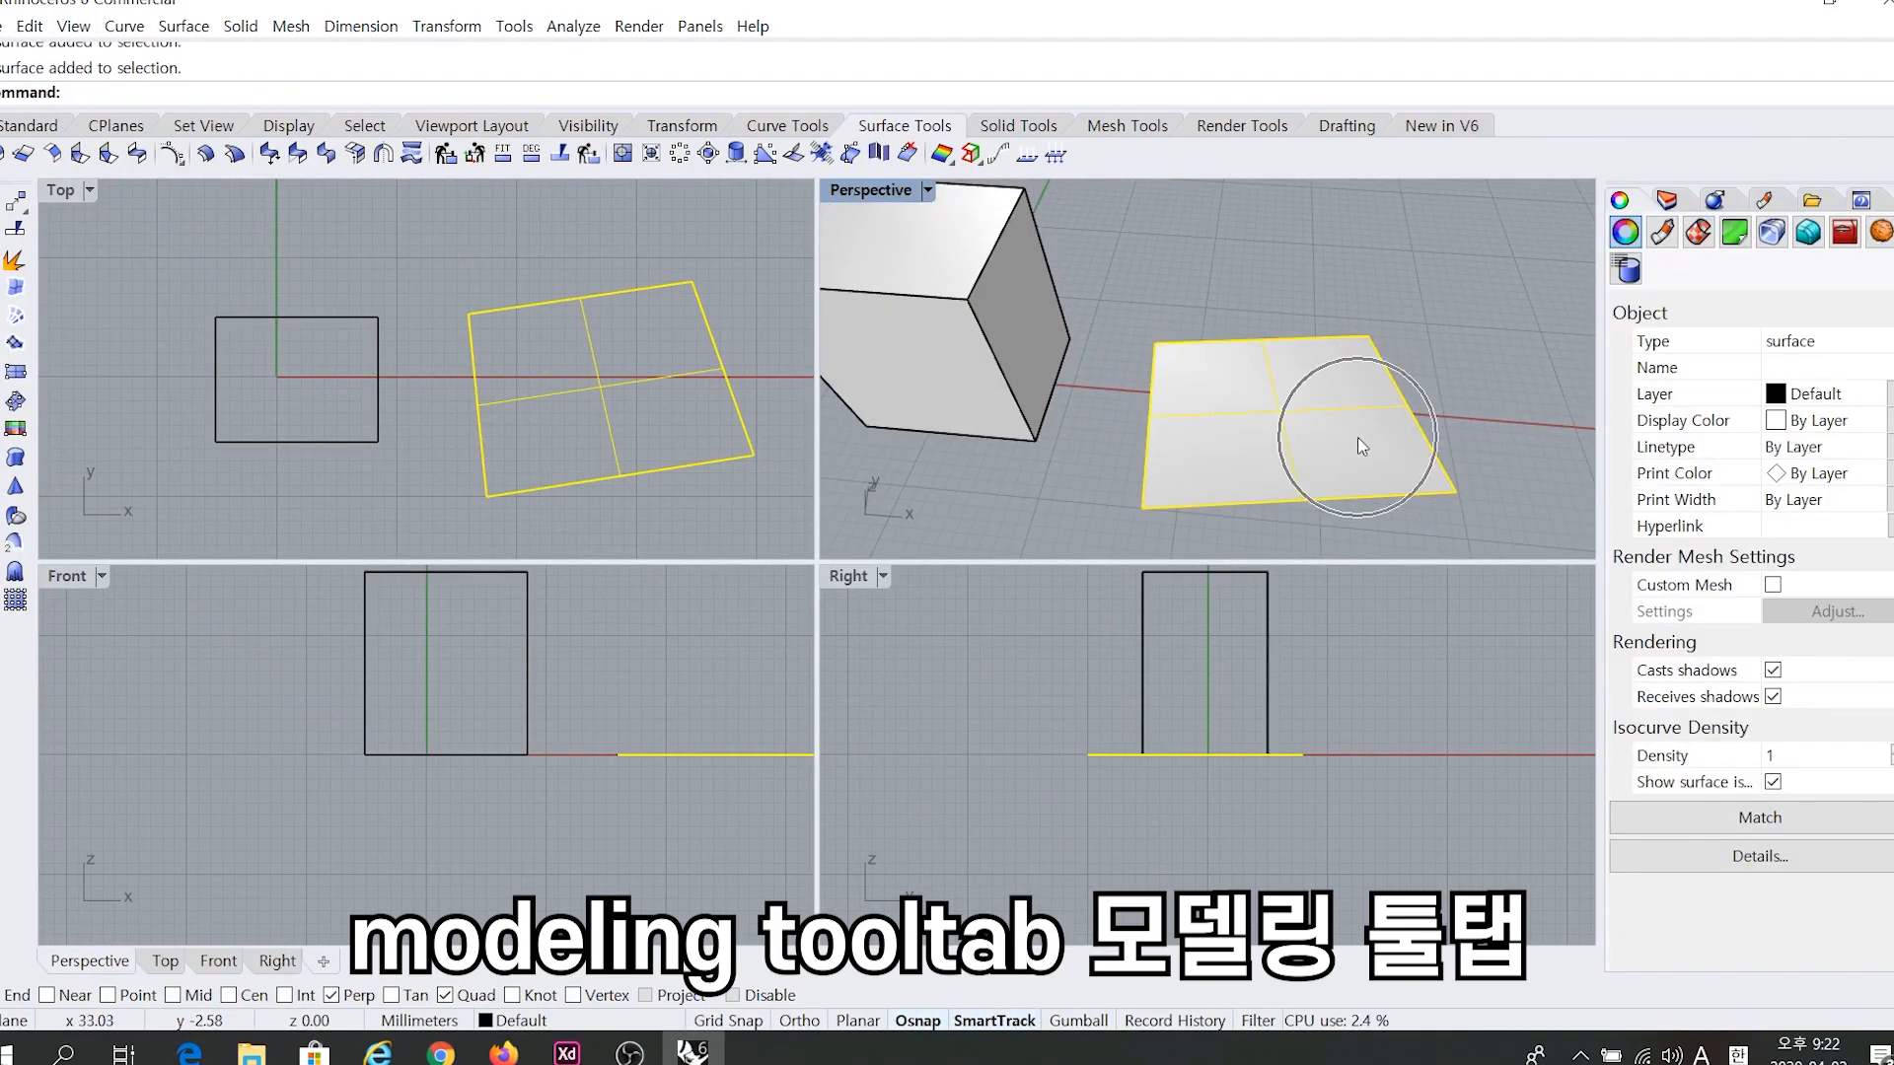
right_drag(1221, 424, 1182, 397)
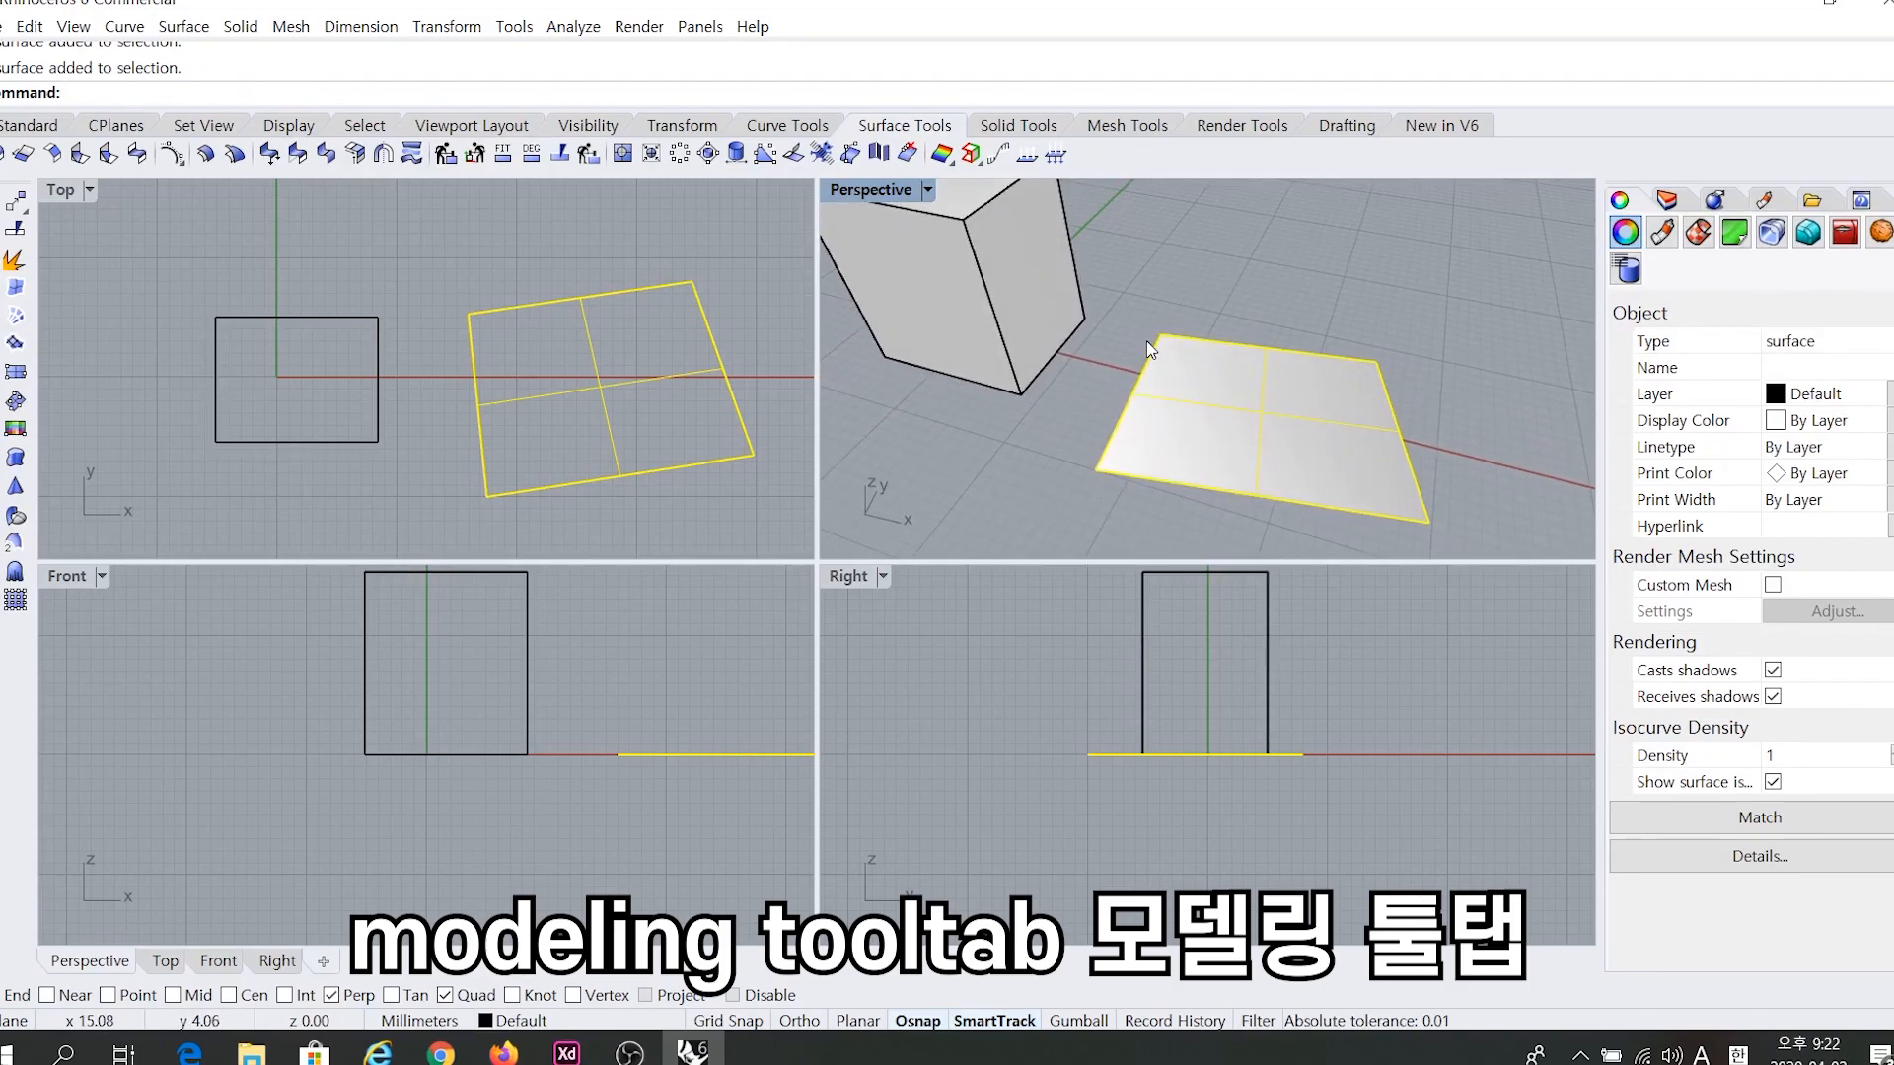
click(1093, 333)
click(1076, 332)
right_drag(949, 337, 1182, 354)
click(1042, 418)
right_drag(1043, 420, 902, 367)
shift+right_drag(1103, 311, 1094, 267)
click(1238, 456)
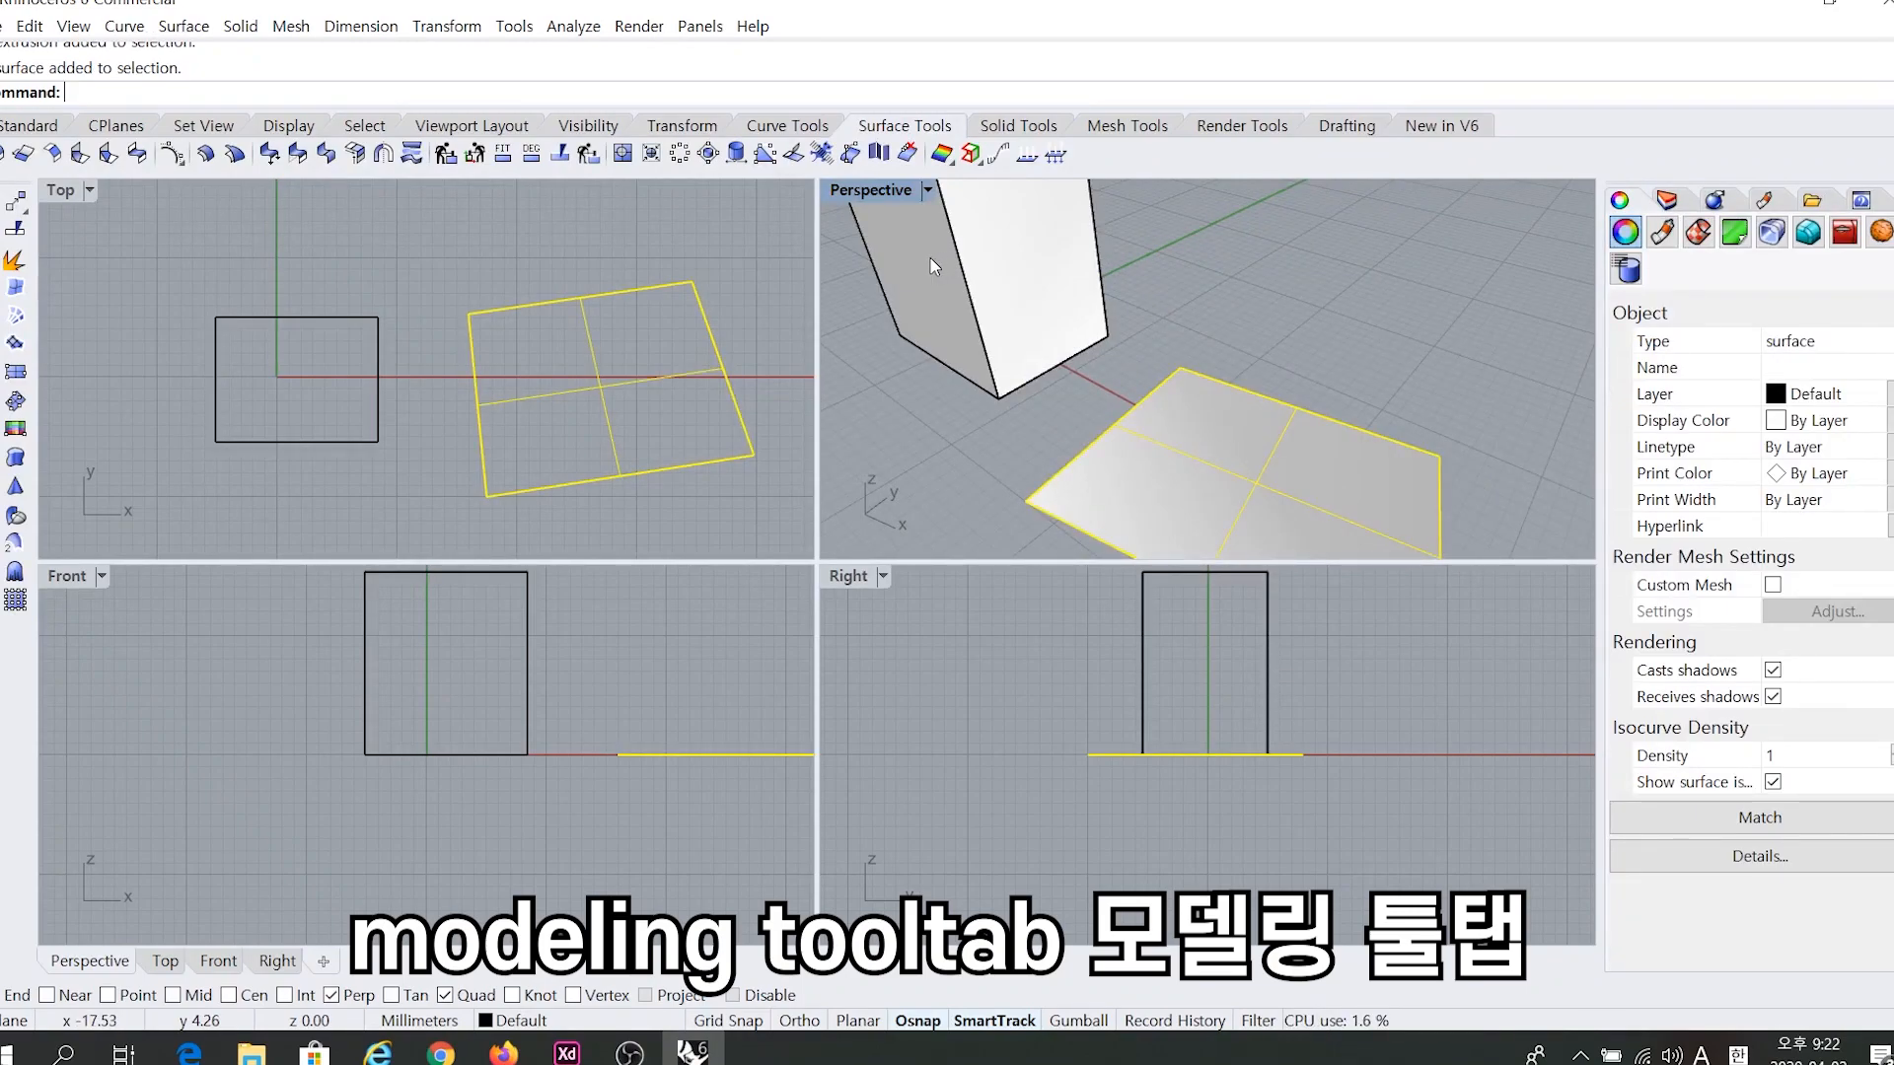
click(1172, 254)
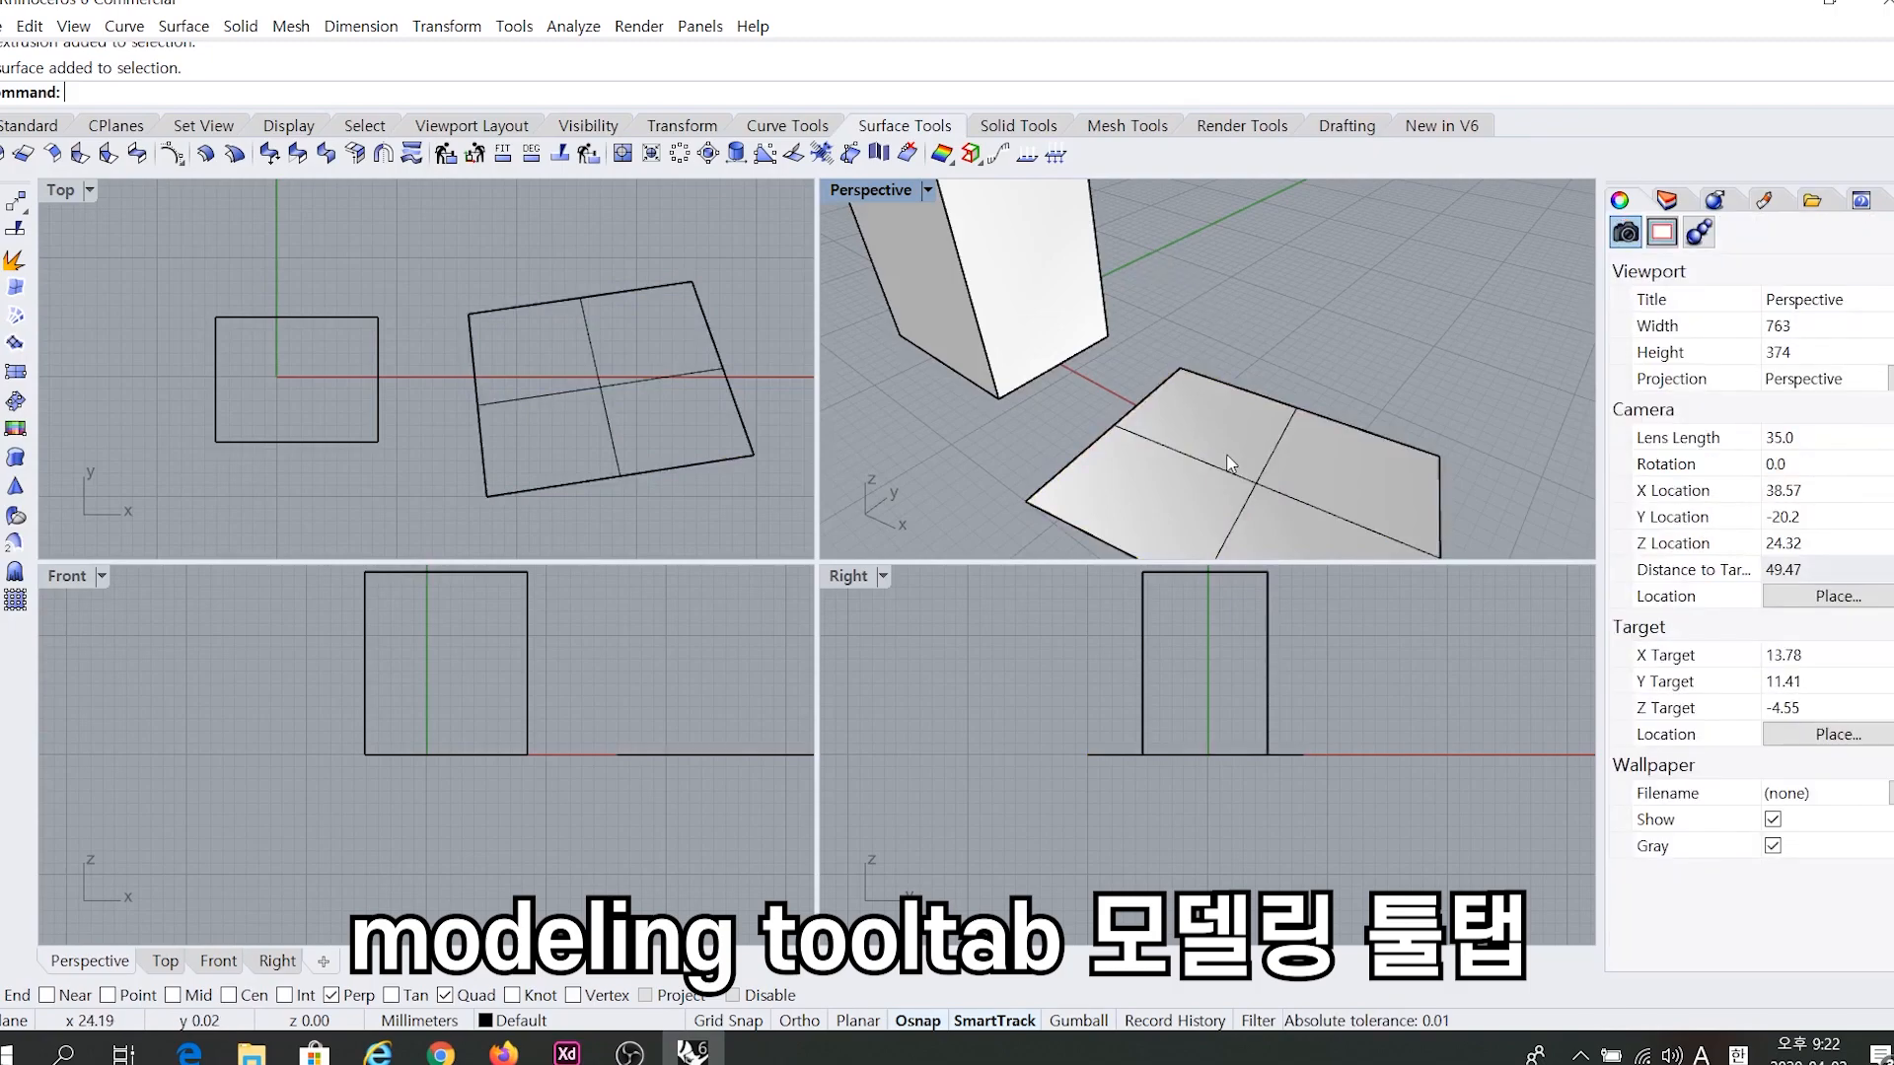
Compare the flat surface with the solid box by selecting each in the Perspective view, and clear the selection.
click(1240, 422)
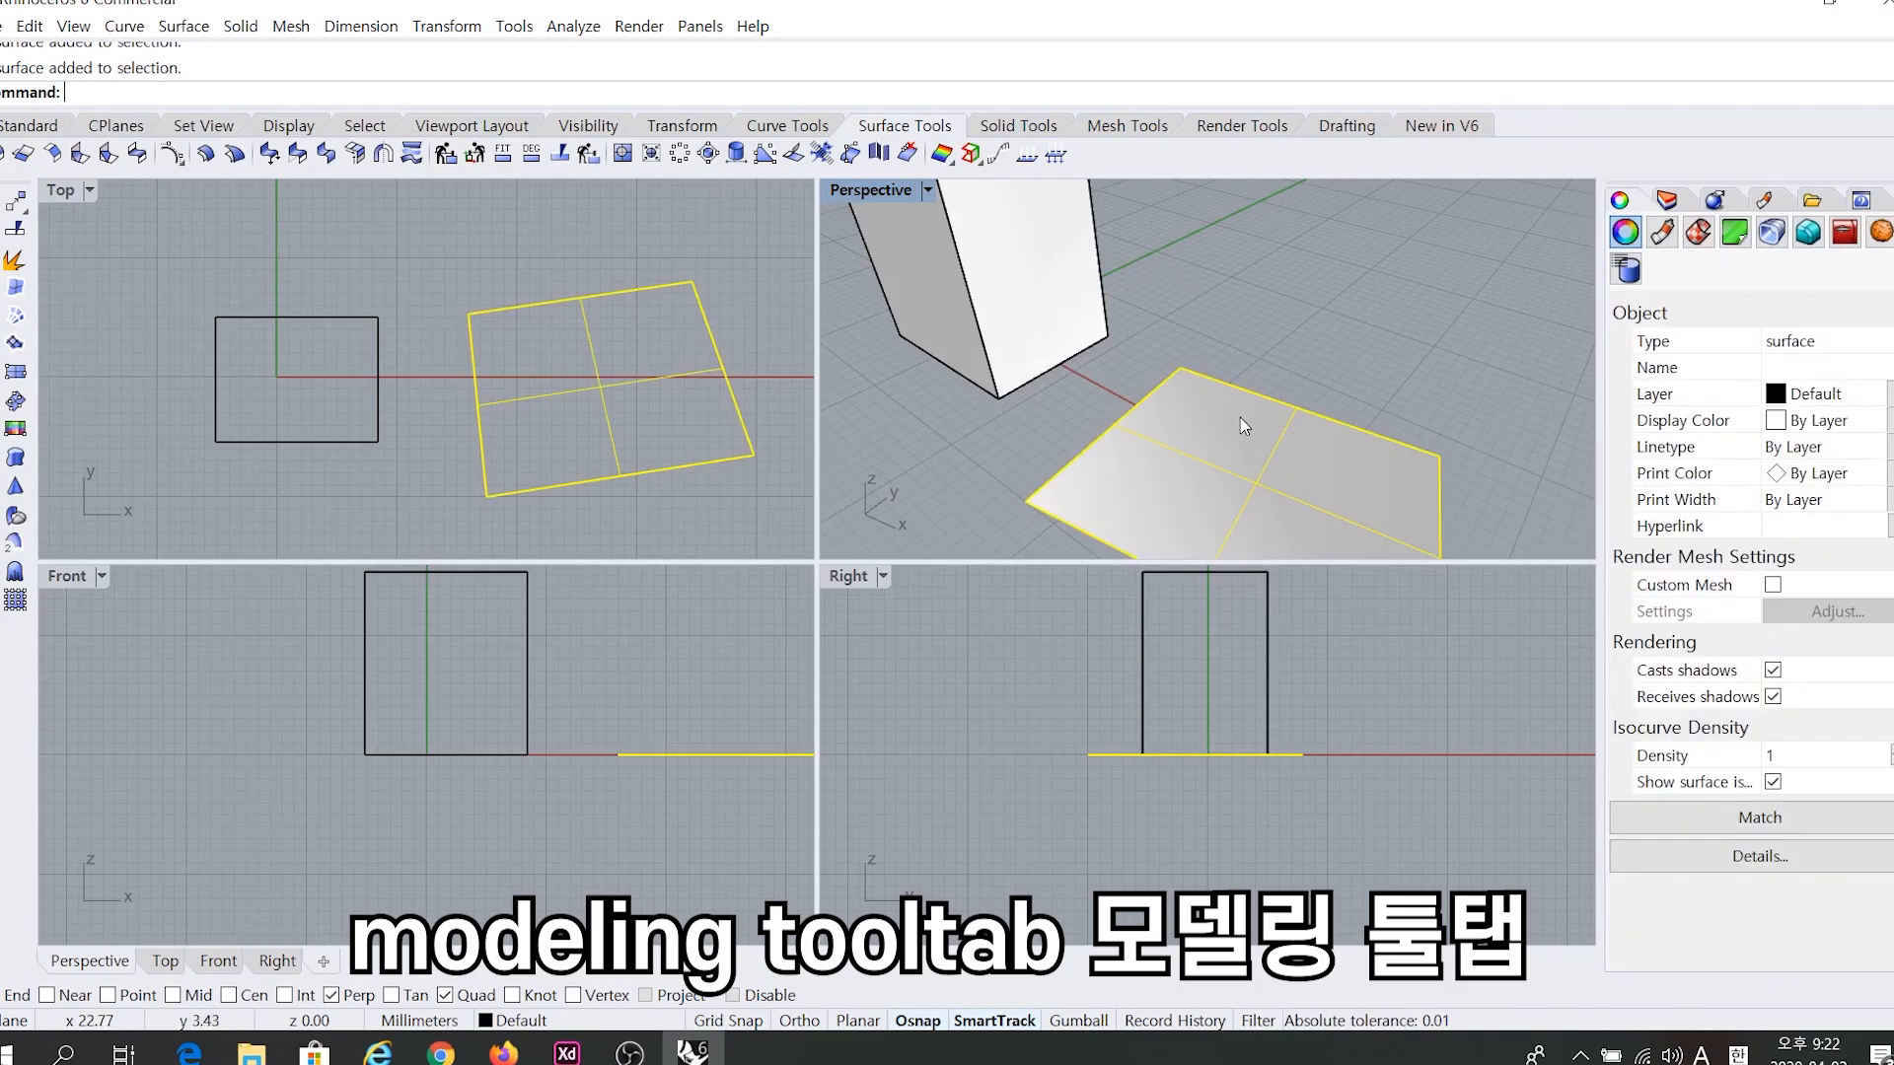
click(1033, 264)
right_drag(1191, 292, 1250, 382)
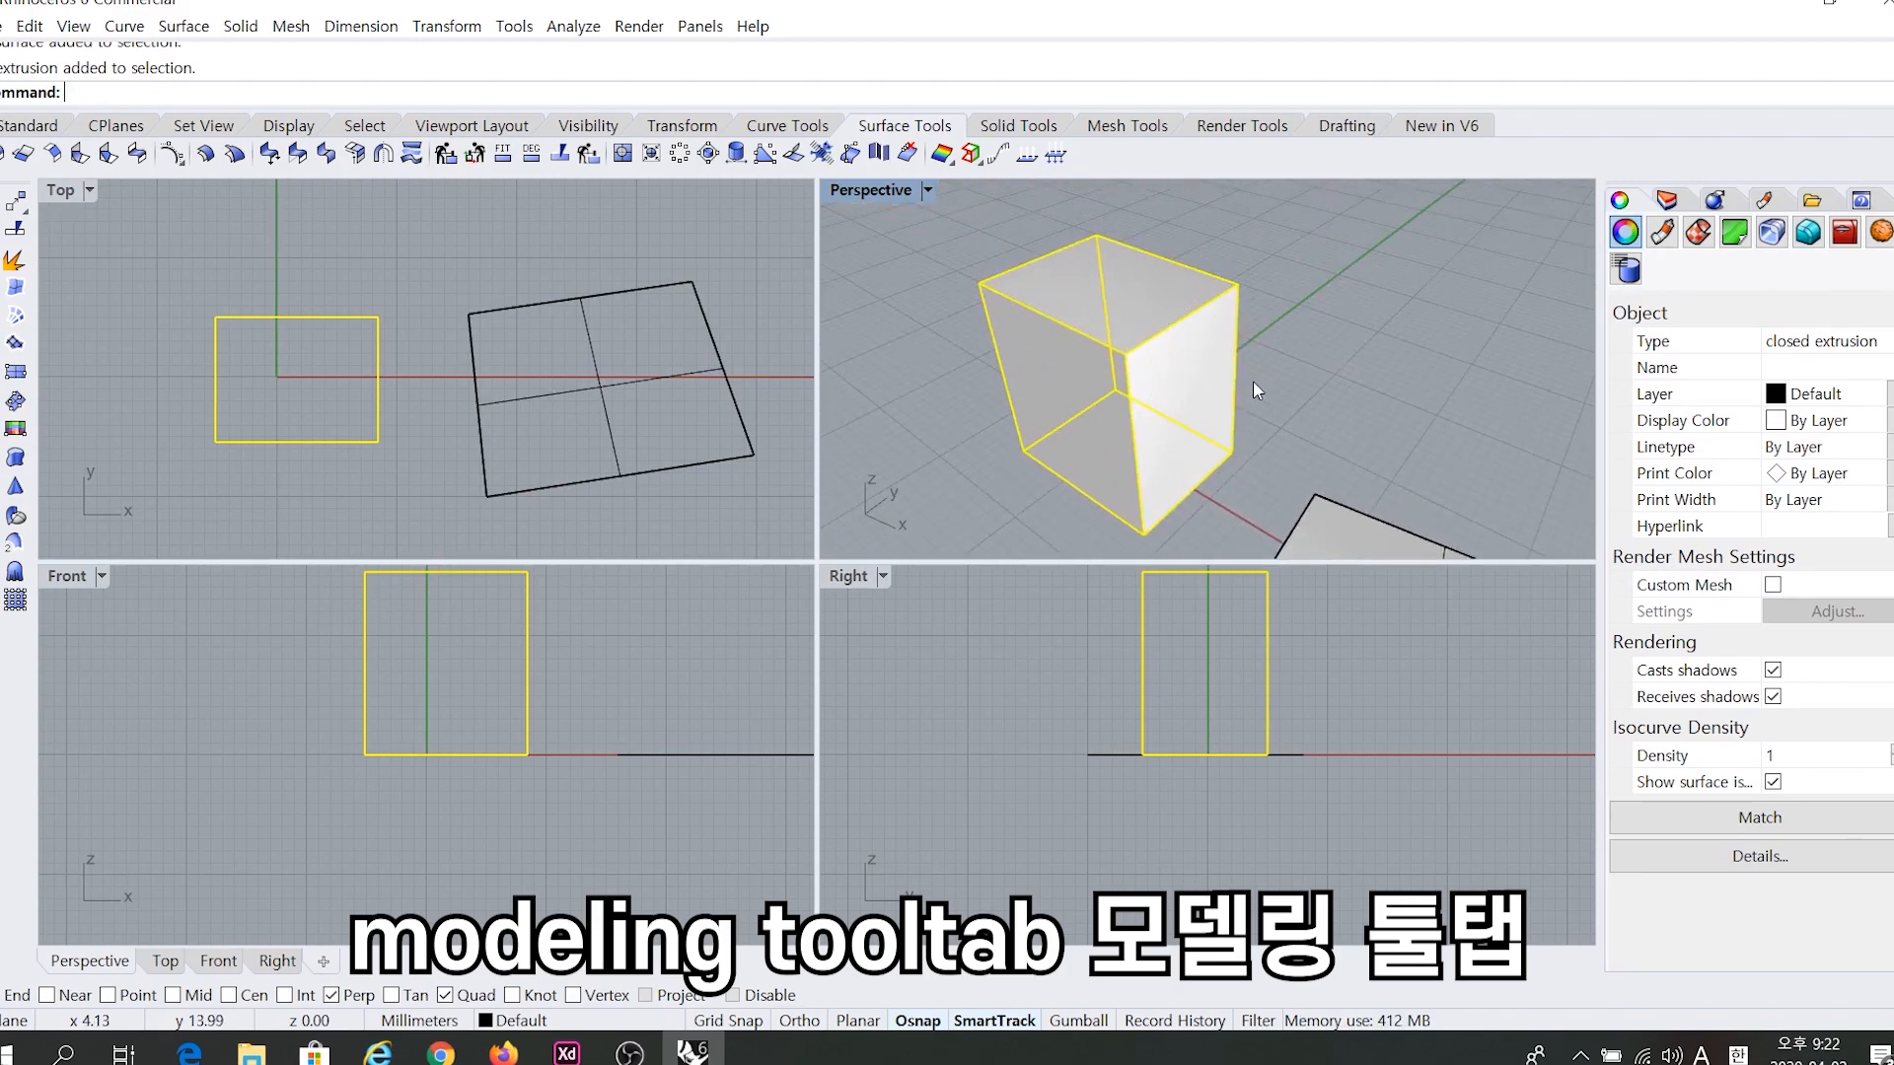
click(902, 255)
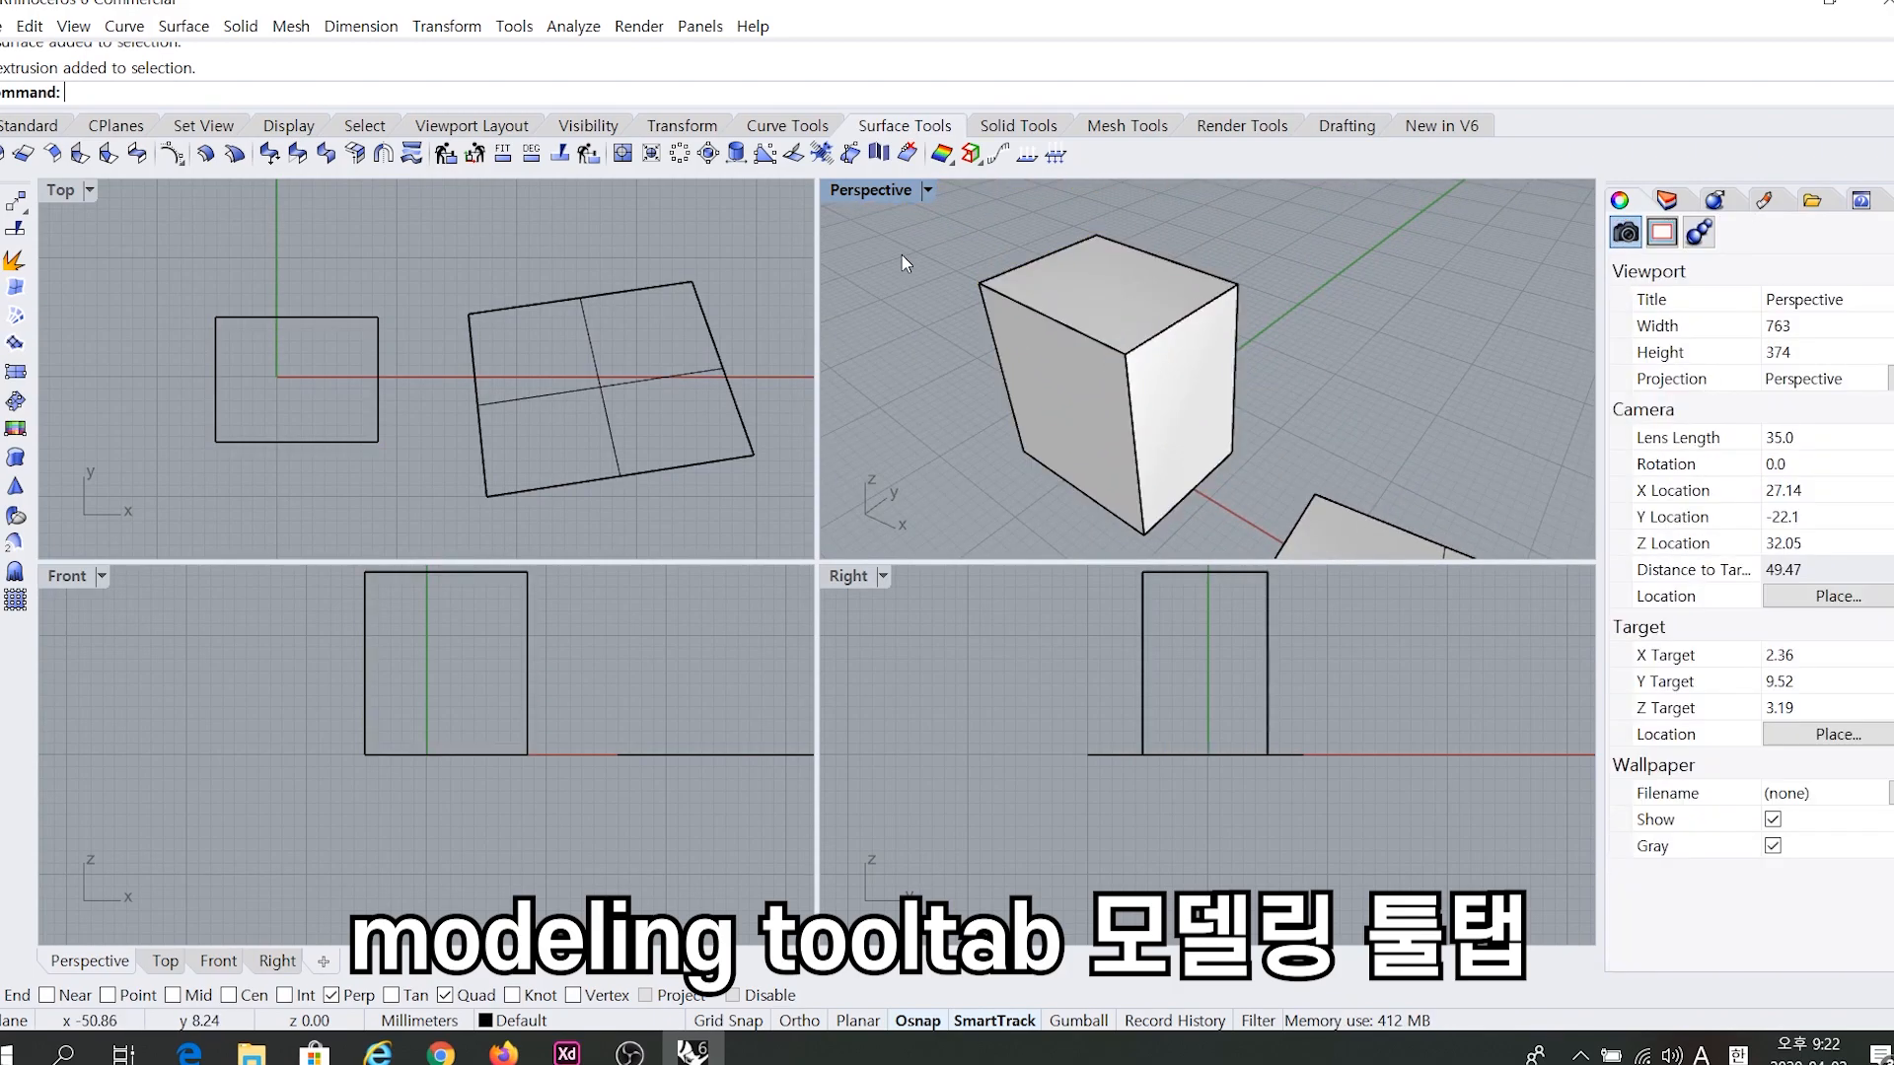
Show the Solid Tools set and create a second, wider box in the Top view on the far side of the flat surface.
click(1018, 126)
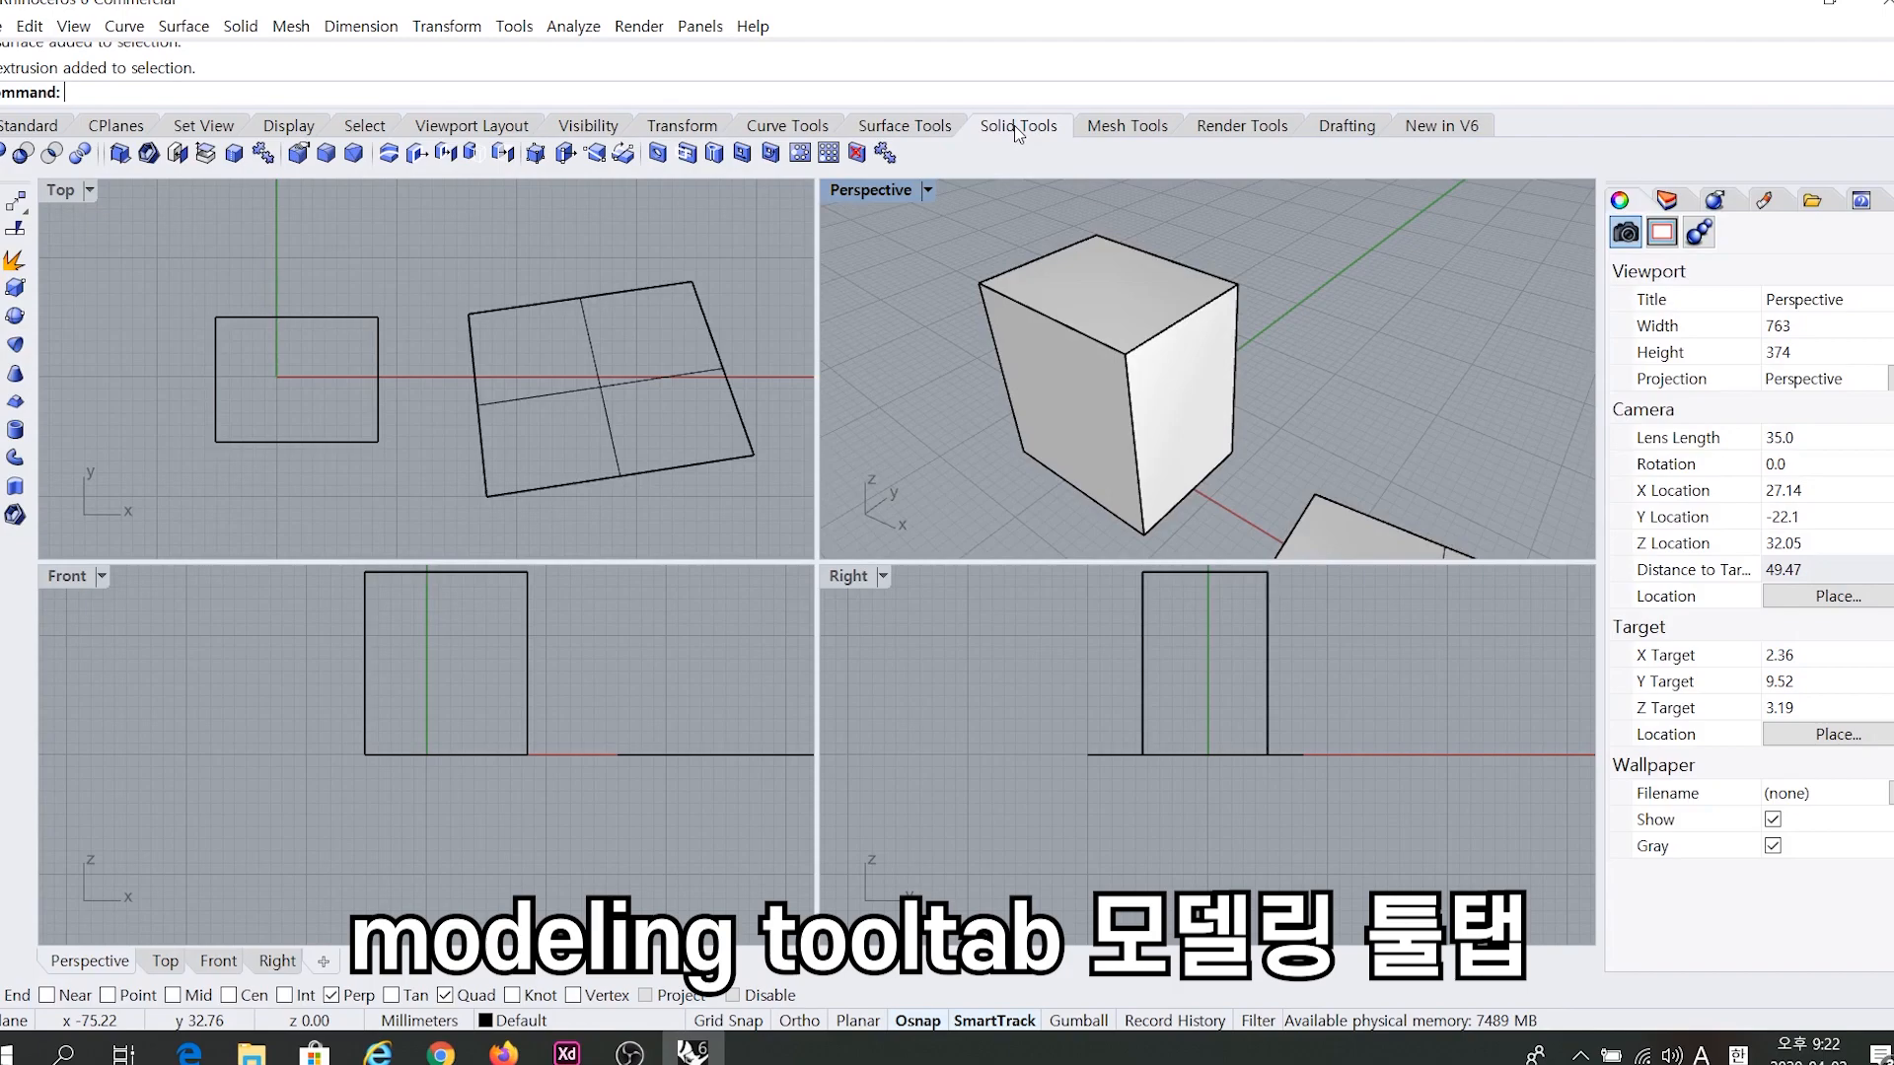
click(1004, 134)
click(1006, 136)
right_drag(1014, 343, 1240, 365)
right_drag(677, 357, 578, 361)
right_drag(1258, 367, 964, 341)
right_drag(367, 329, 125, 363)
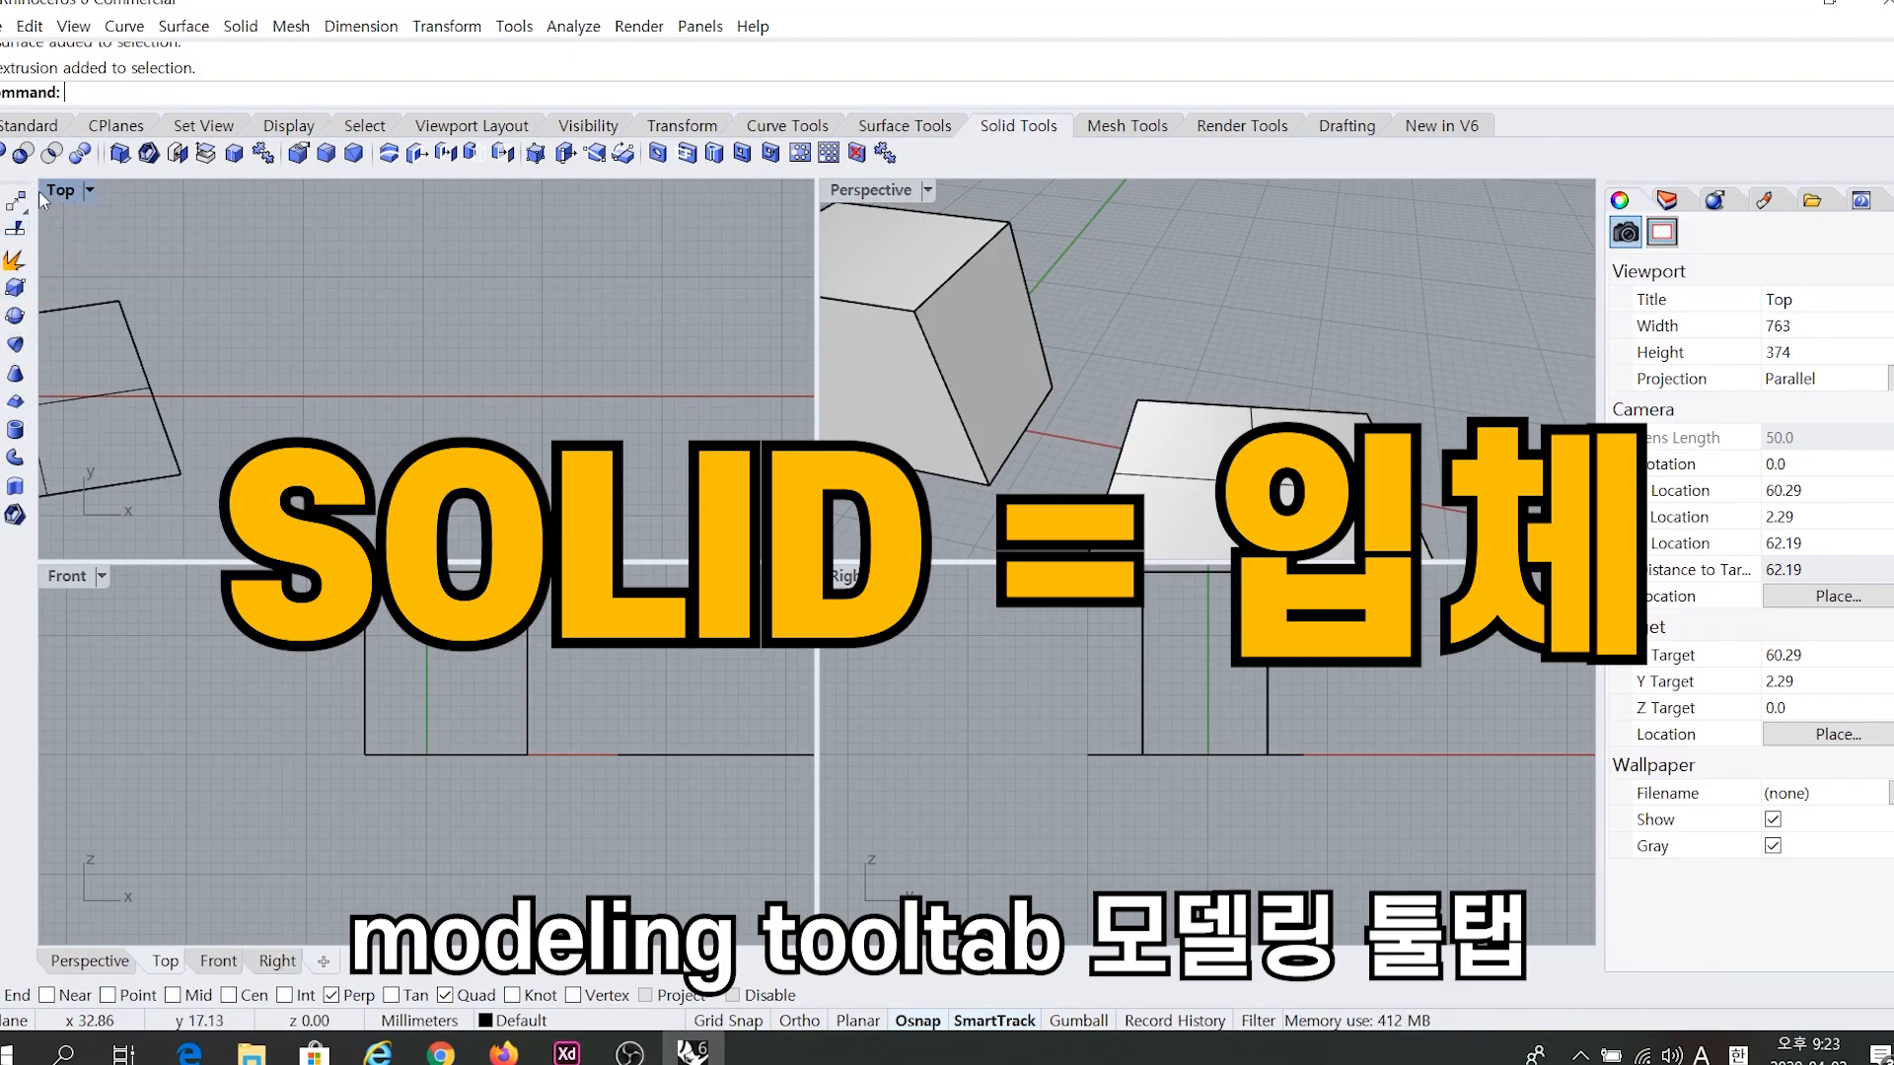
click(15, 287)
click(208, 311)
click(457, 501)
click(484, 306)
right_drag(1274, 407, 1167, 408)
scroll(1167, 409, down, 4)
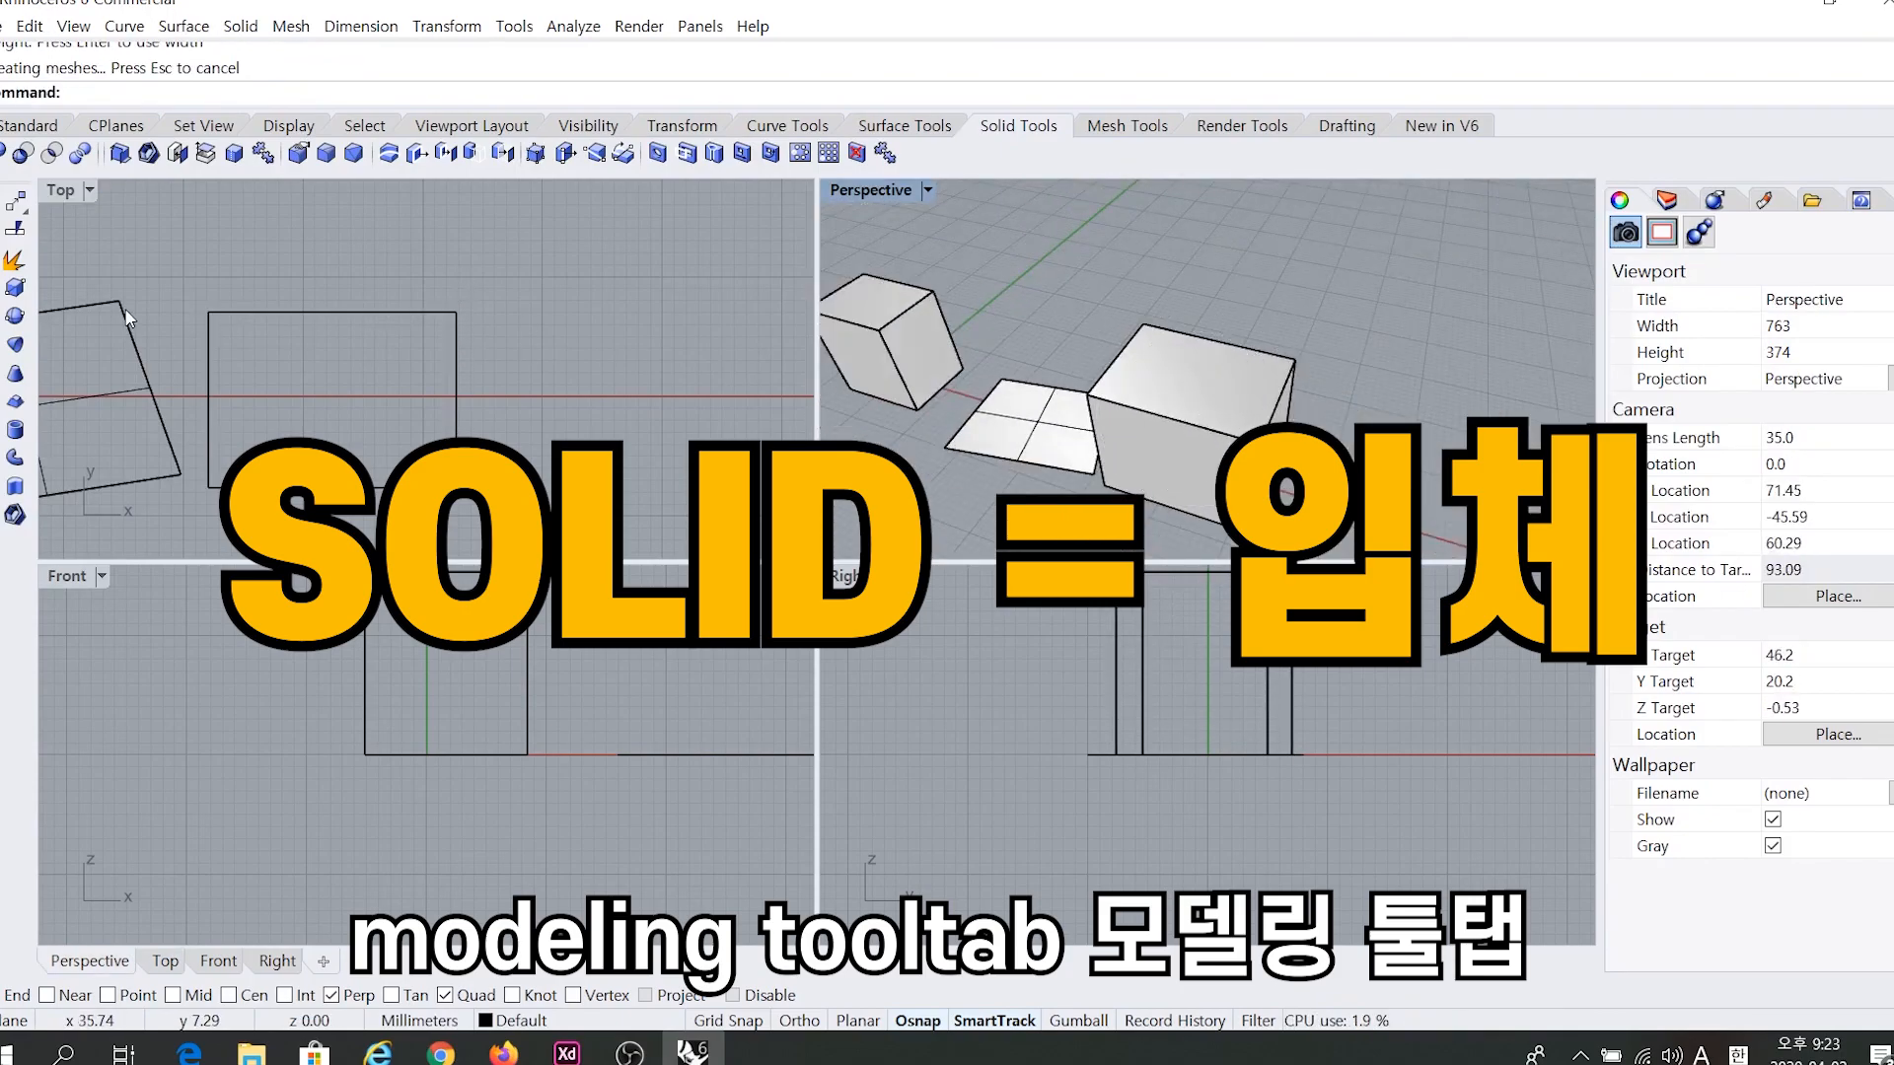
Create a sphere from its center and radius in the Top view, beside the second box.
click(14, 315)
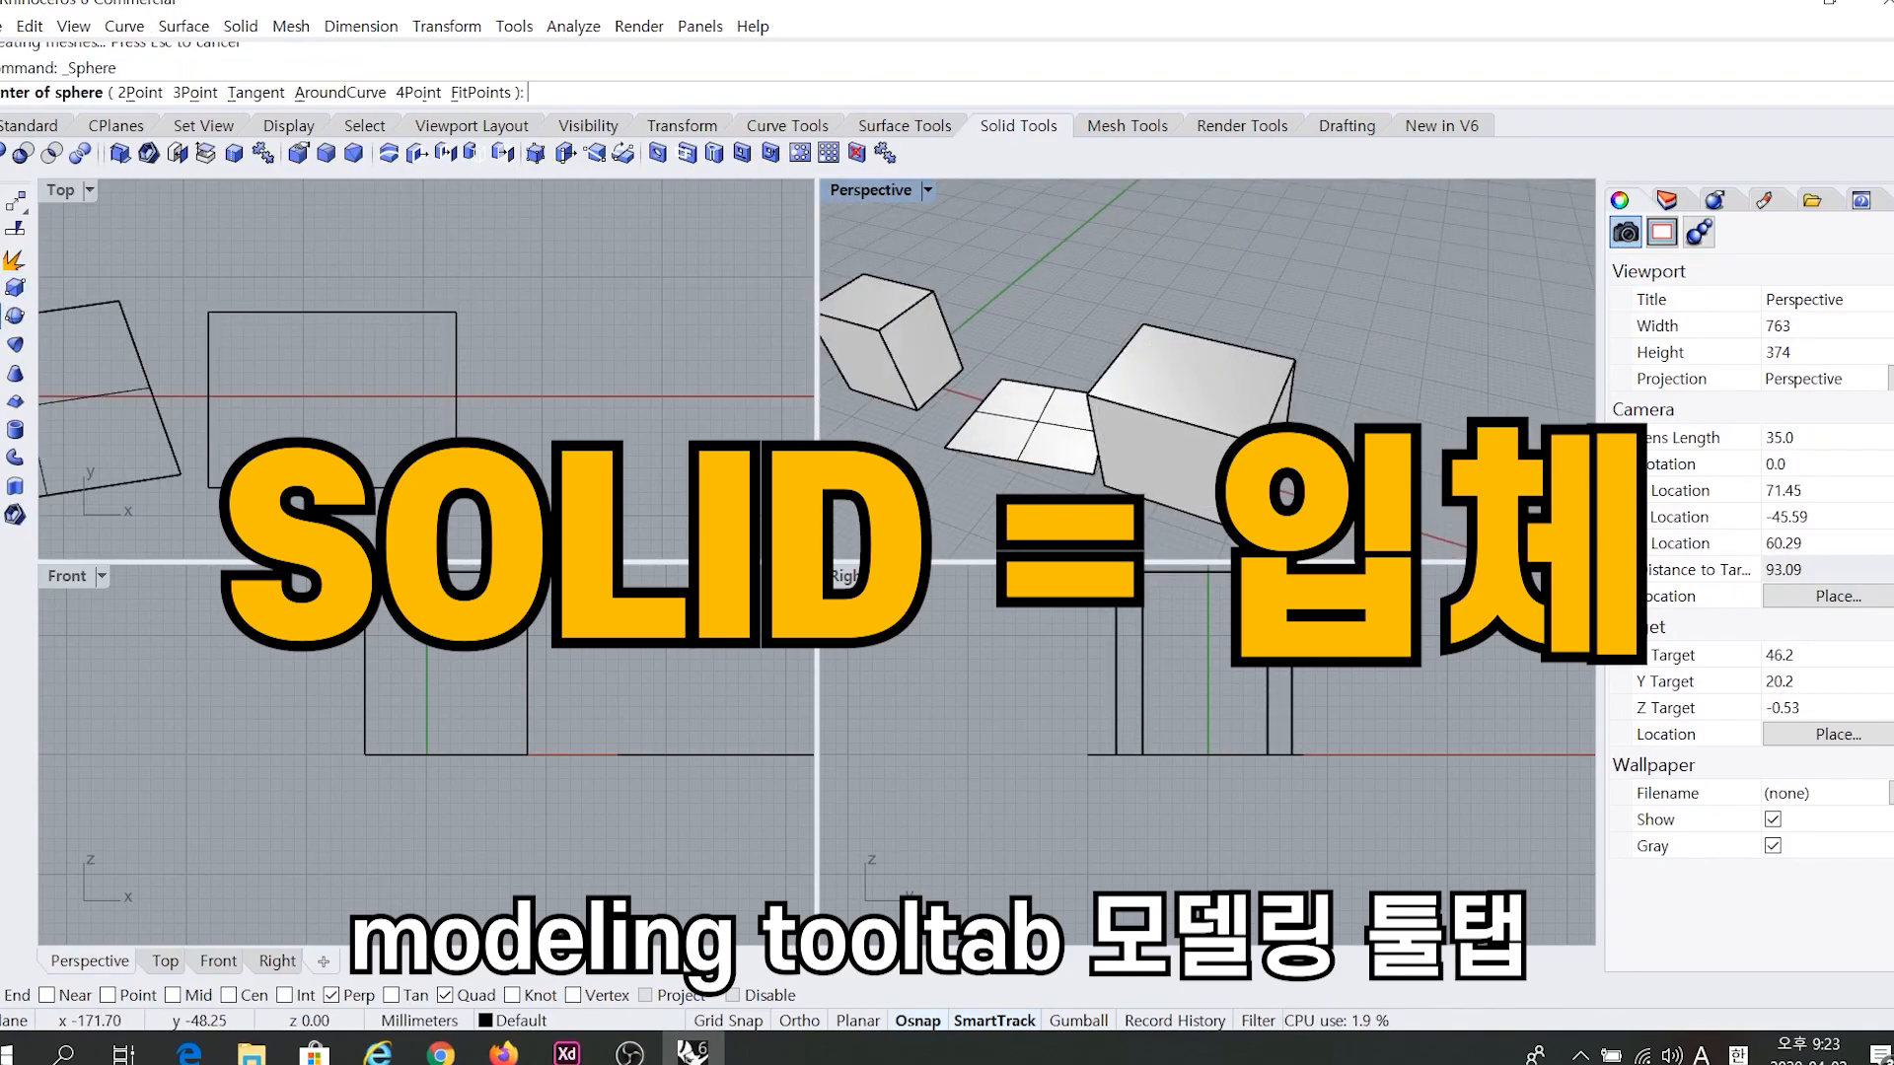
click(628, 420)
click(530, 321)
mouse_move(1347, 531)
right_down()
mouse_move(1367, 549)
mouse_move(1240, 383)
mouse_move(1196, 399)
right_up()
right_drag(545, 333, 368, 327)
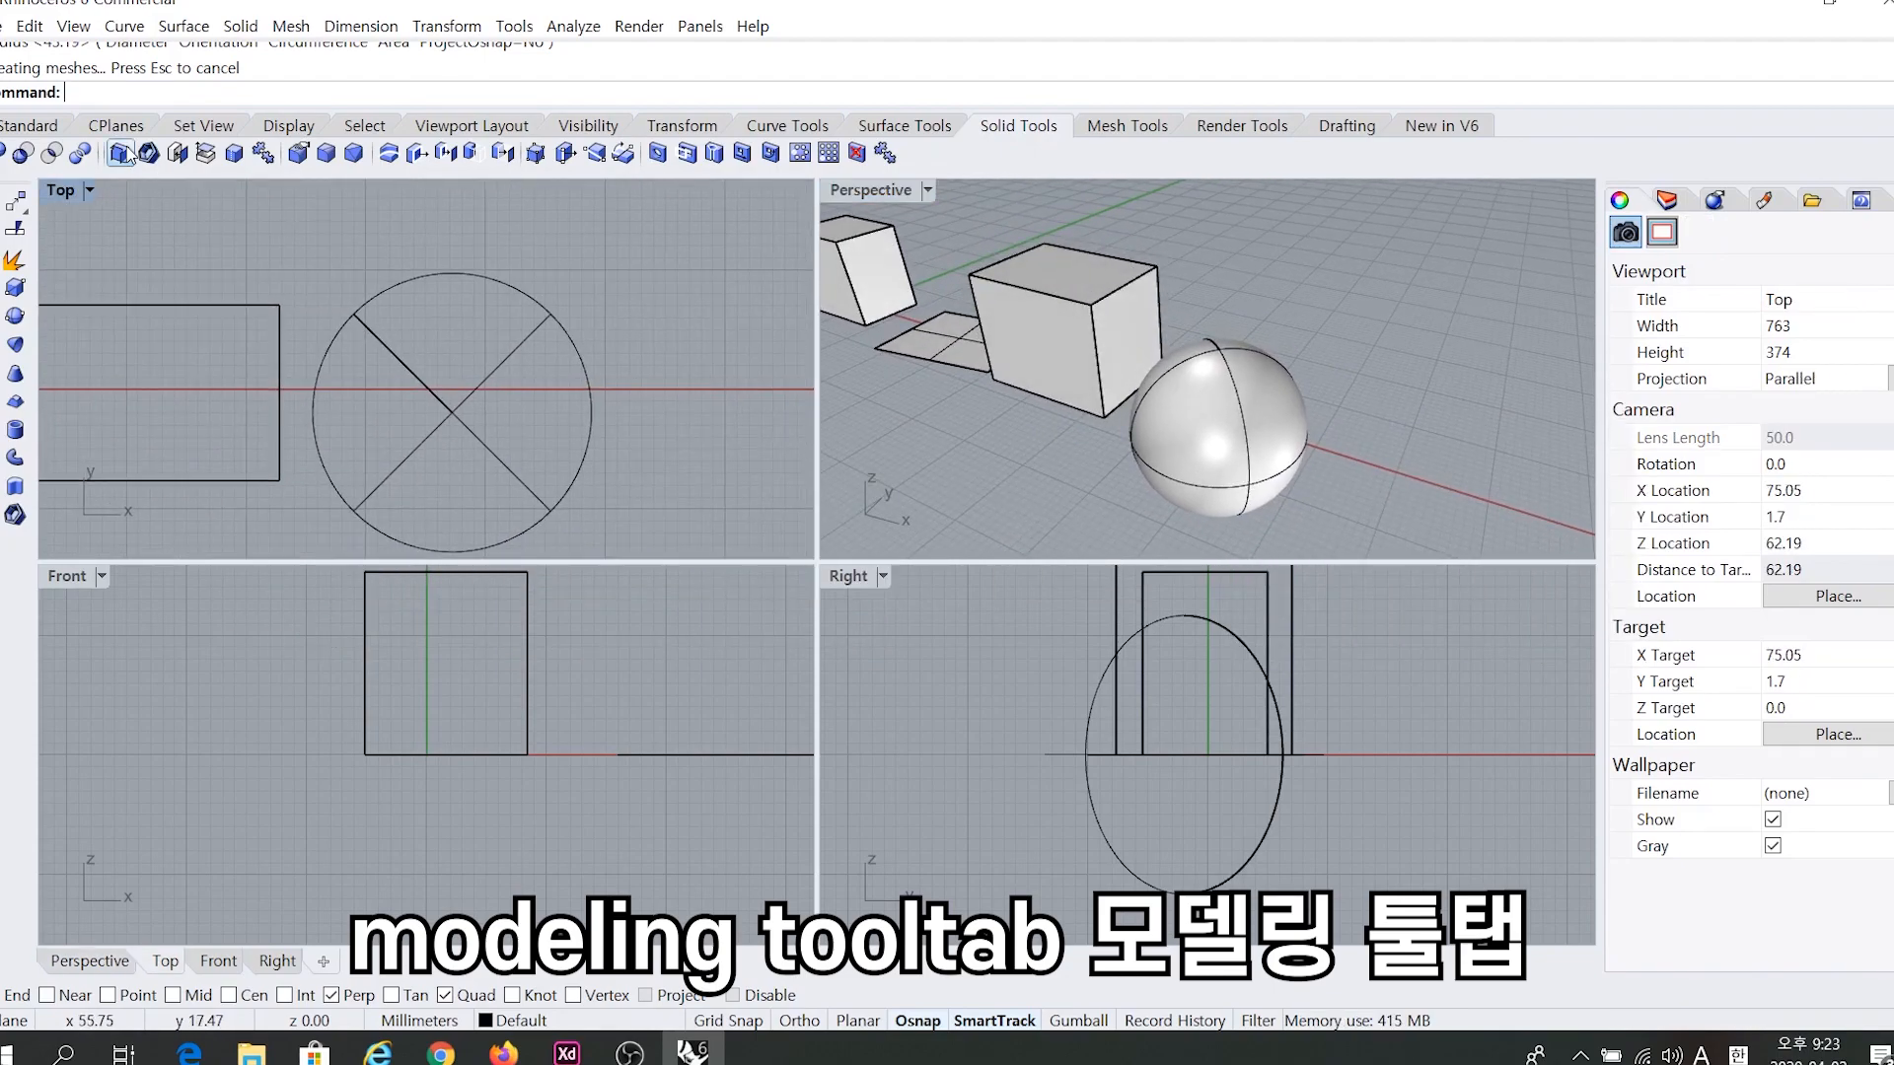
Return to the Standard tools and draw a circle about 25 mm in diameter beside the sphere in the Top view.
click(31, 126)
click(2, 259)
right_drag(626, 366, 452, 360)
scroll(456, 356, down, 6)
click(524, 375)
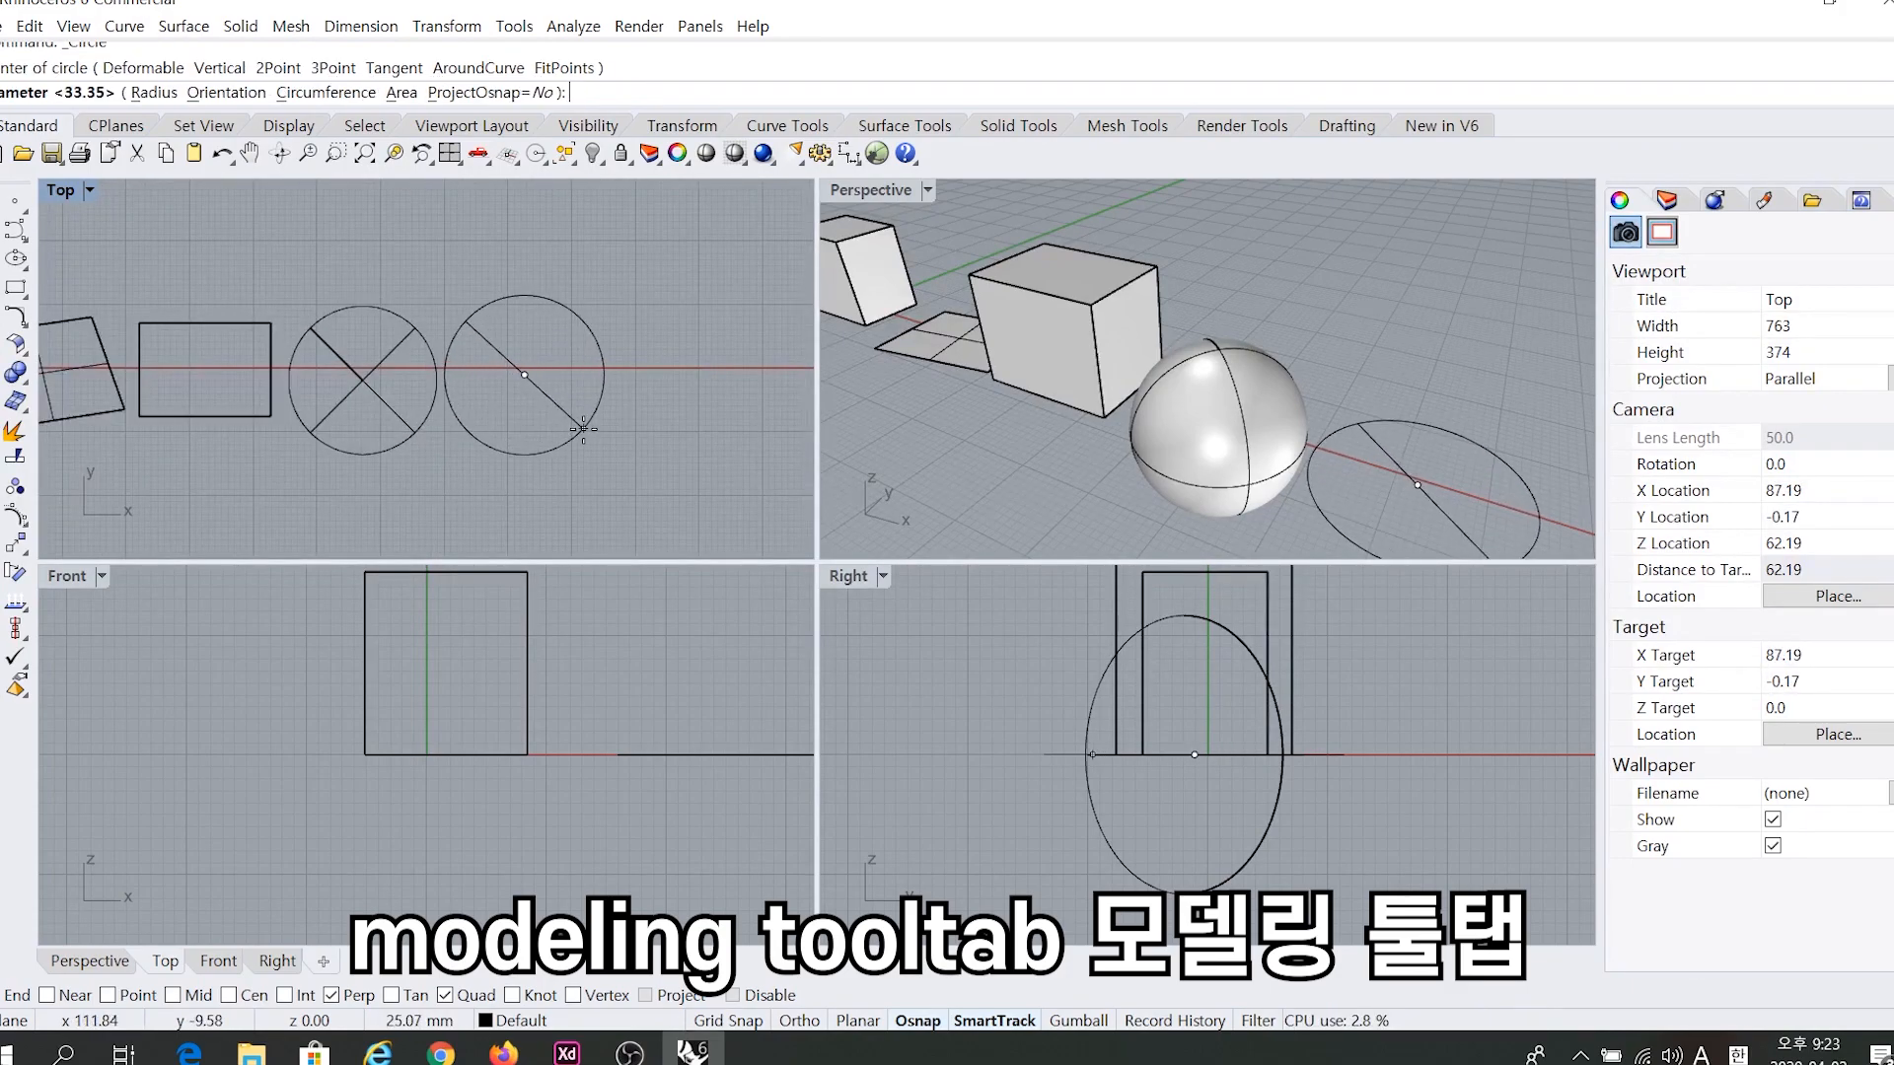
click(603, 377)
right_drag(1284, 408, 1324, 439)
shift+right_drag(1452, 493, 1263, 410)
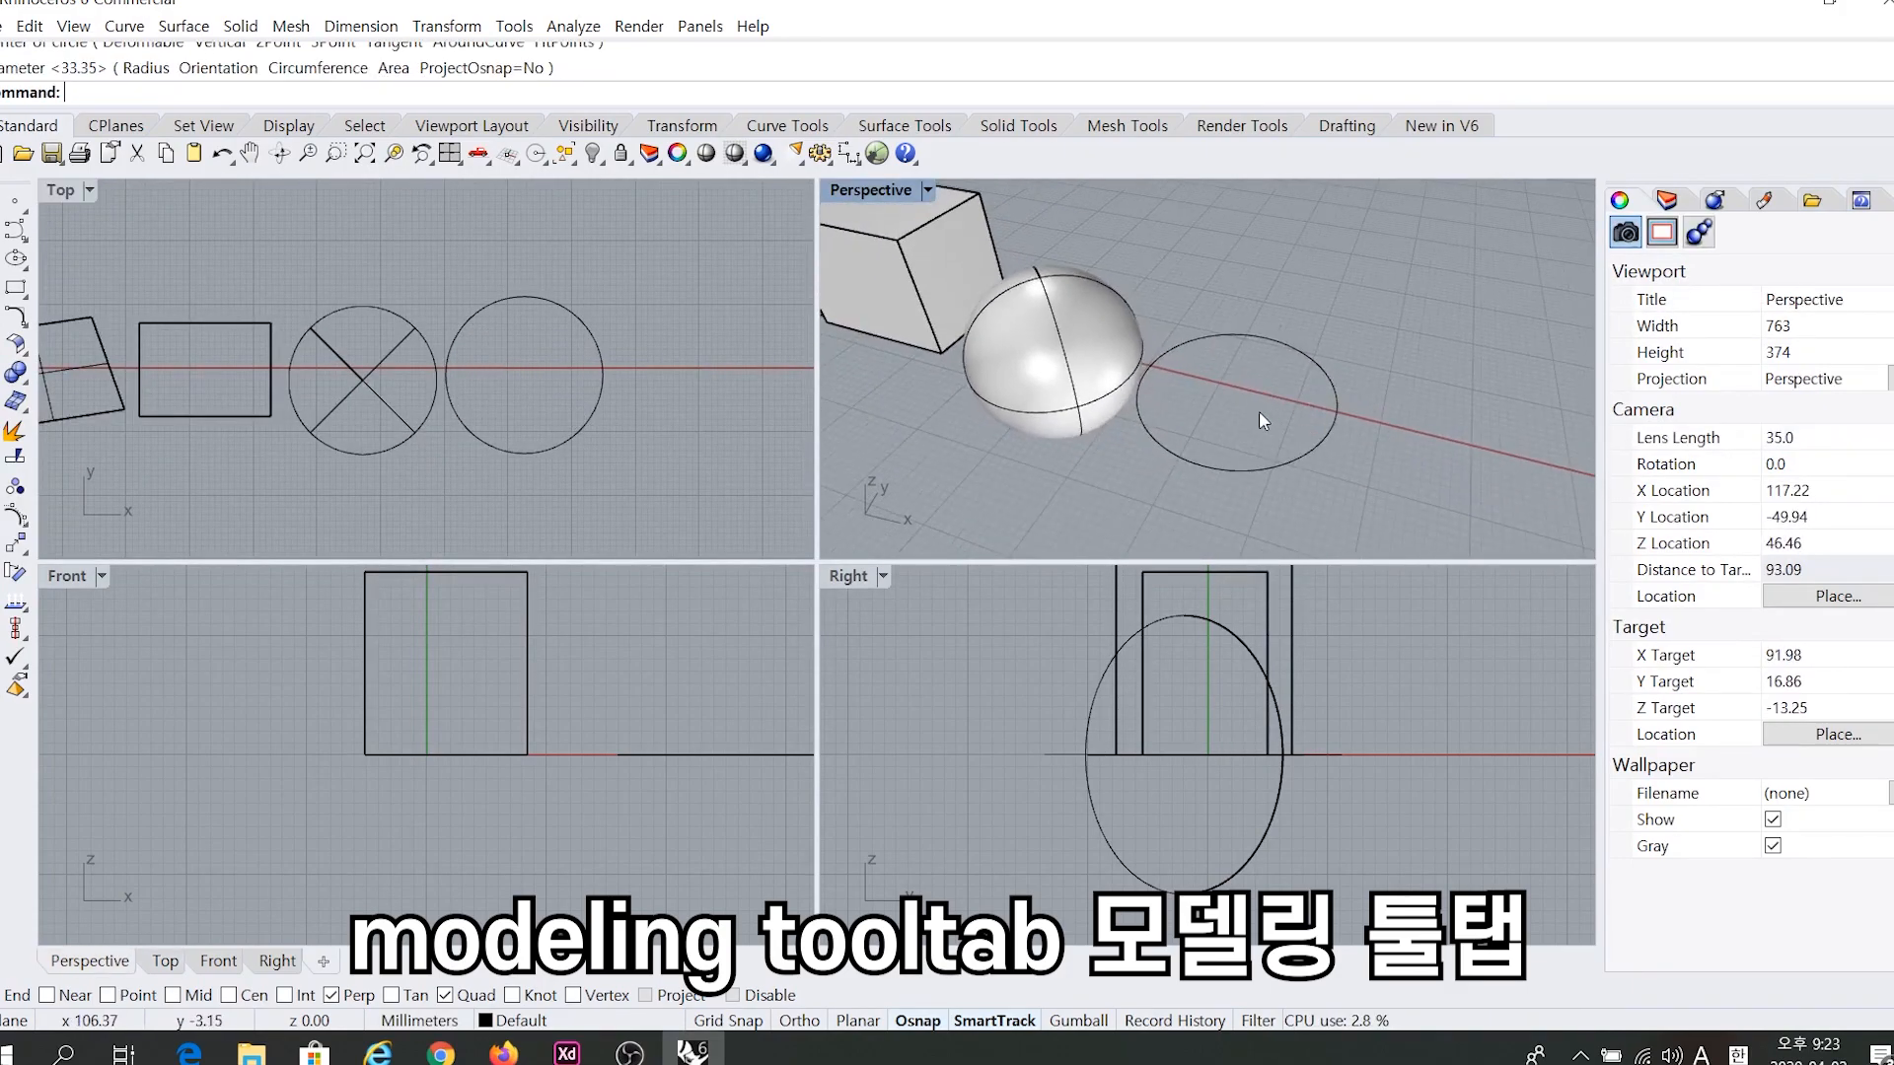
Select the sphere to compare it with the flat circle in the Perspective view, and return to the Solid Tools set.
scroll(1152, 435, up, 2)
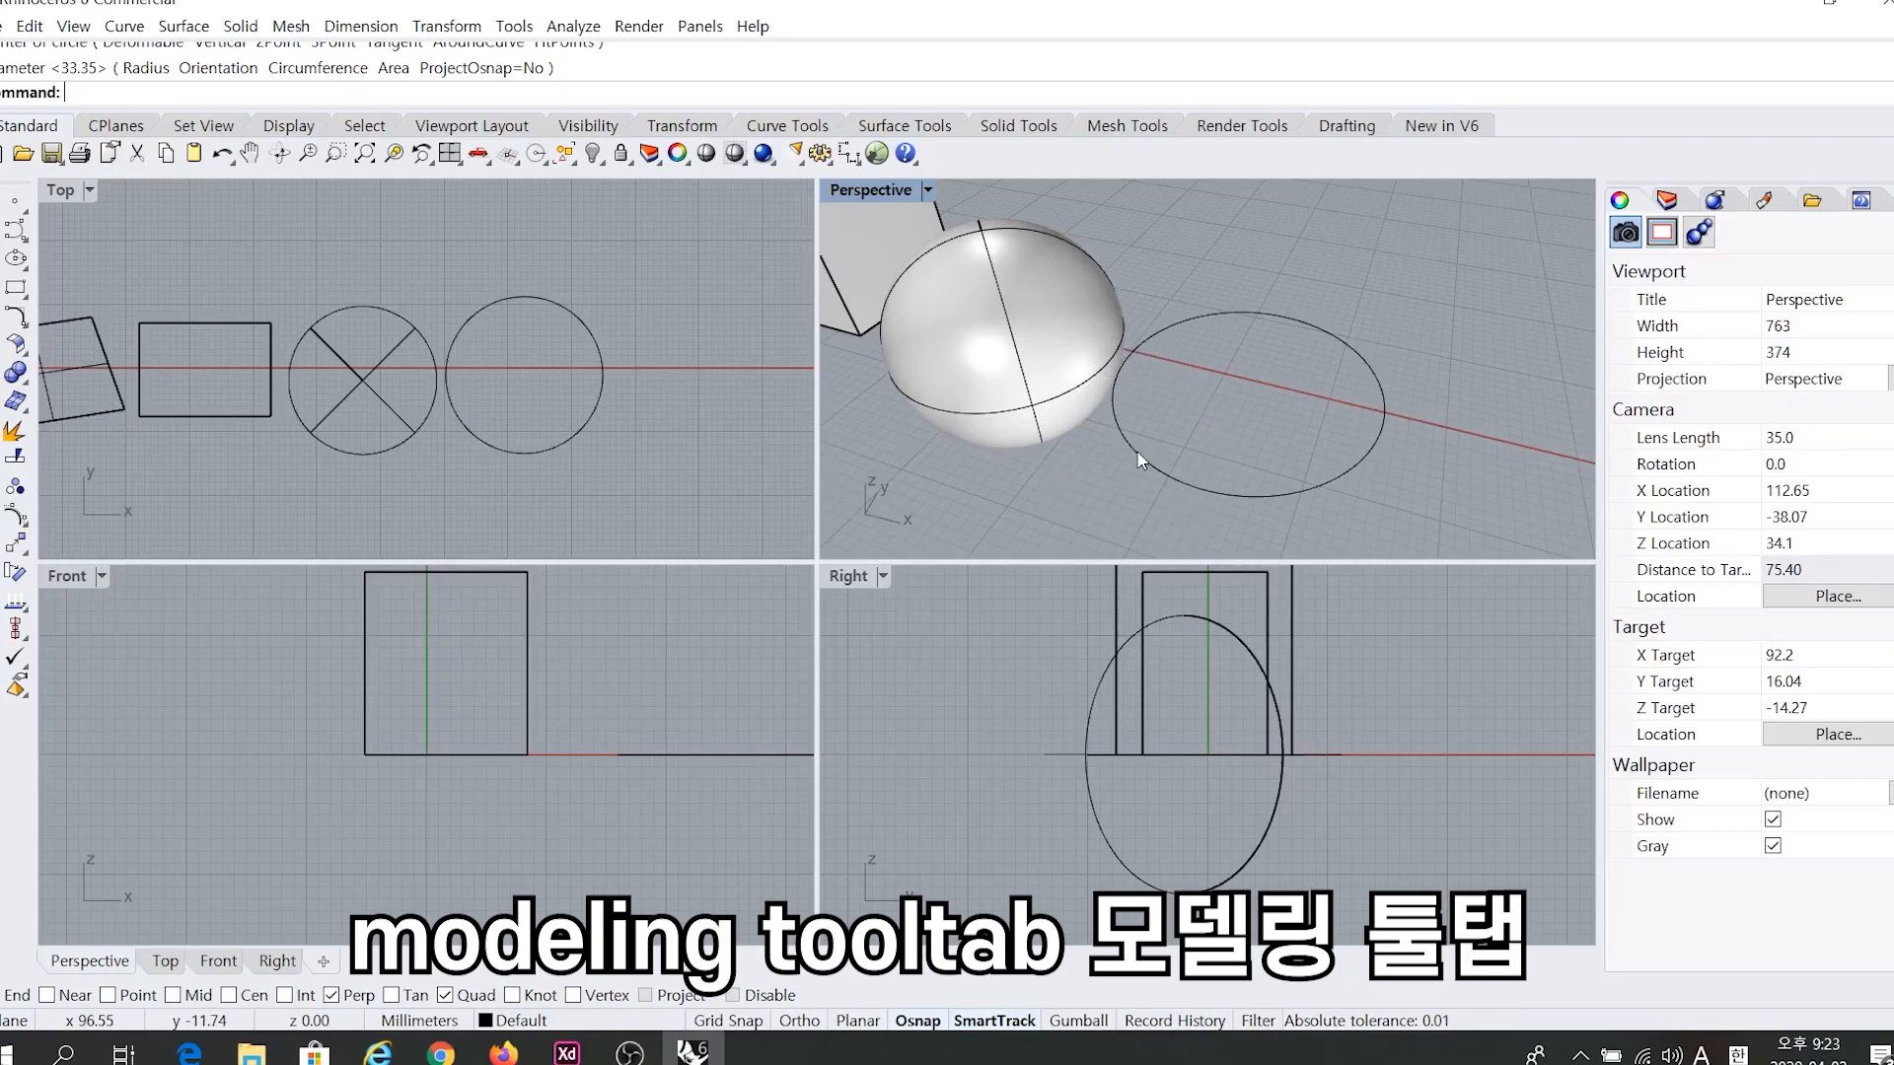
shift+right_drag(1152, 373, 1115, 407)
click(1091, 416)
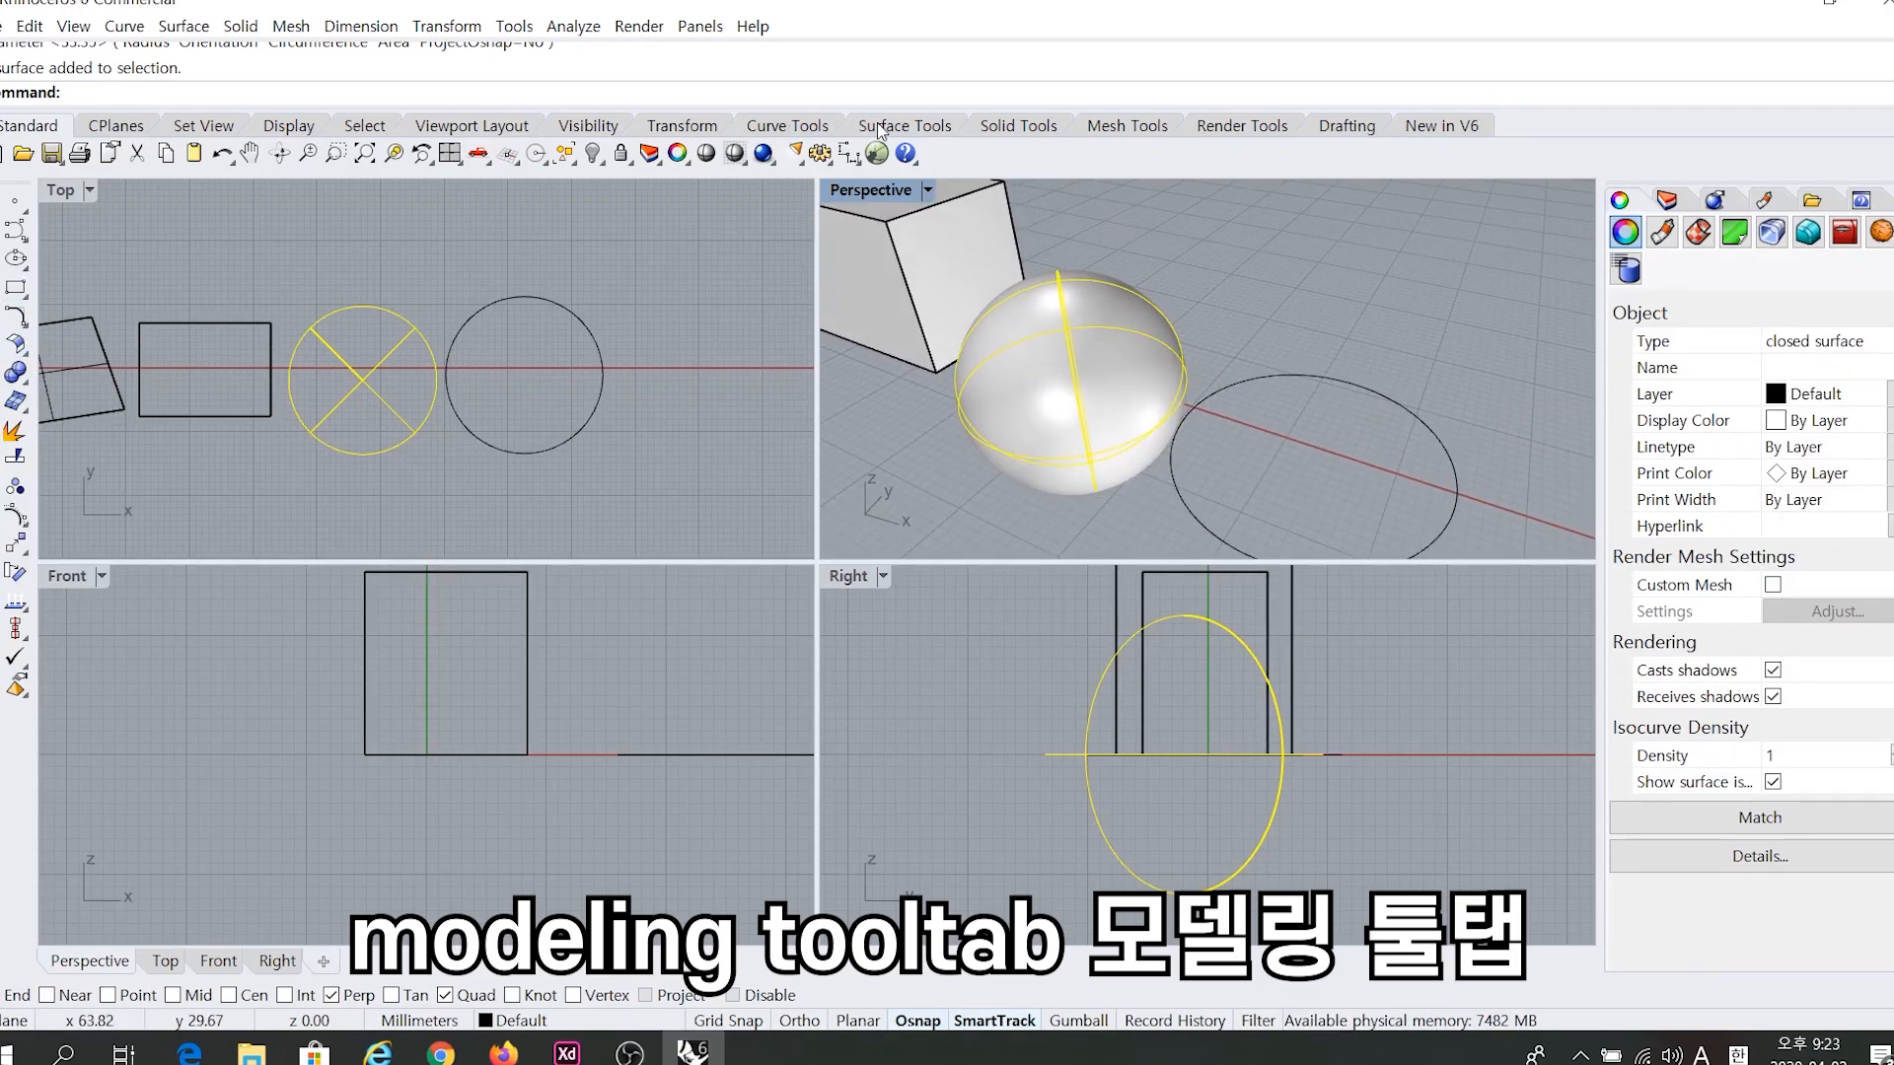
click(998, 129)
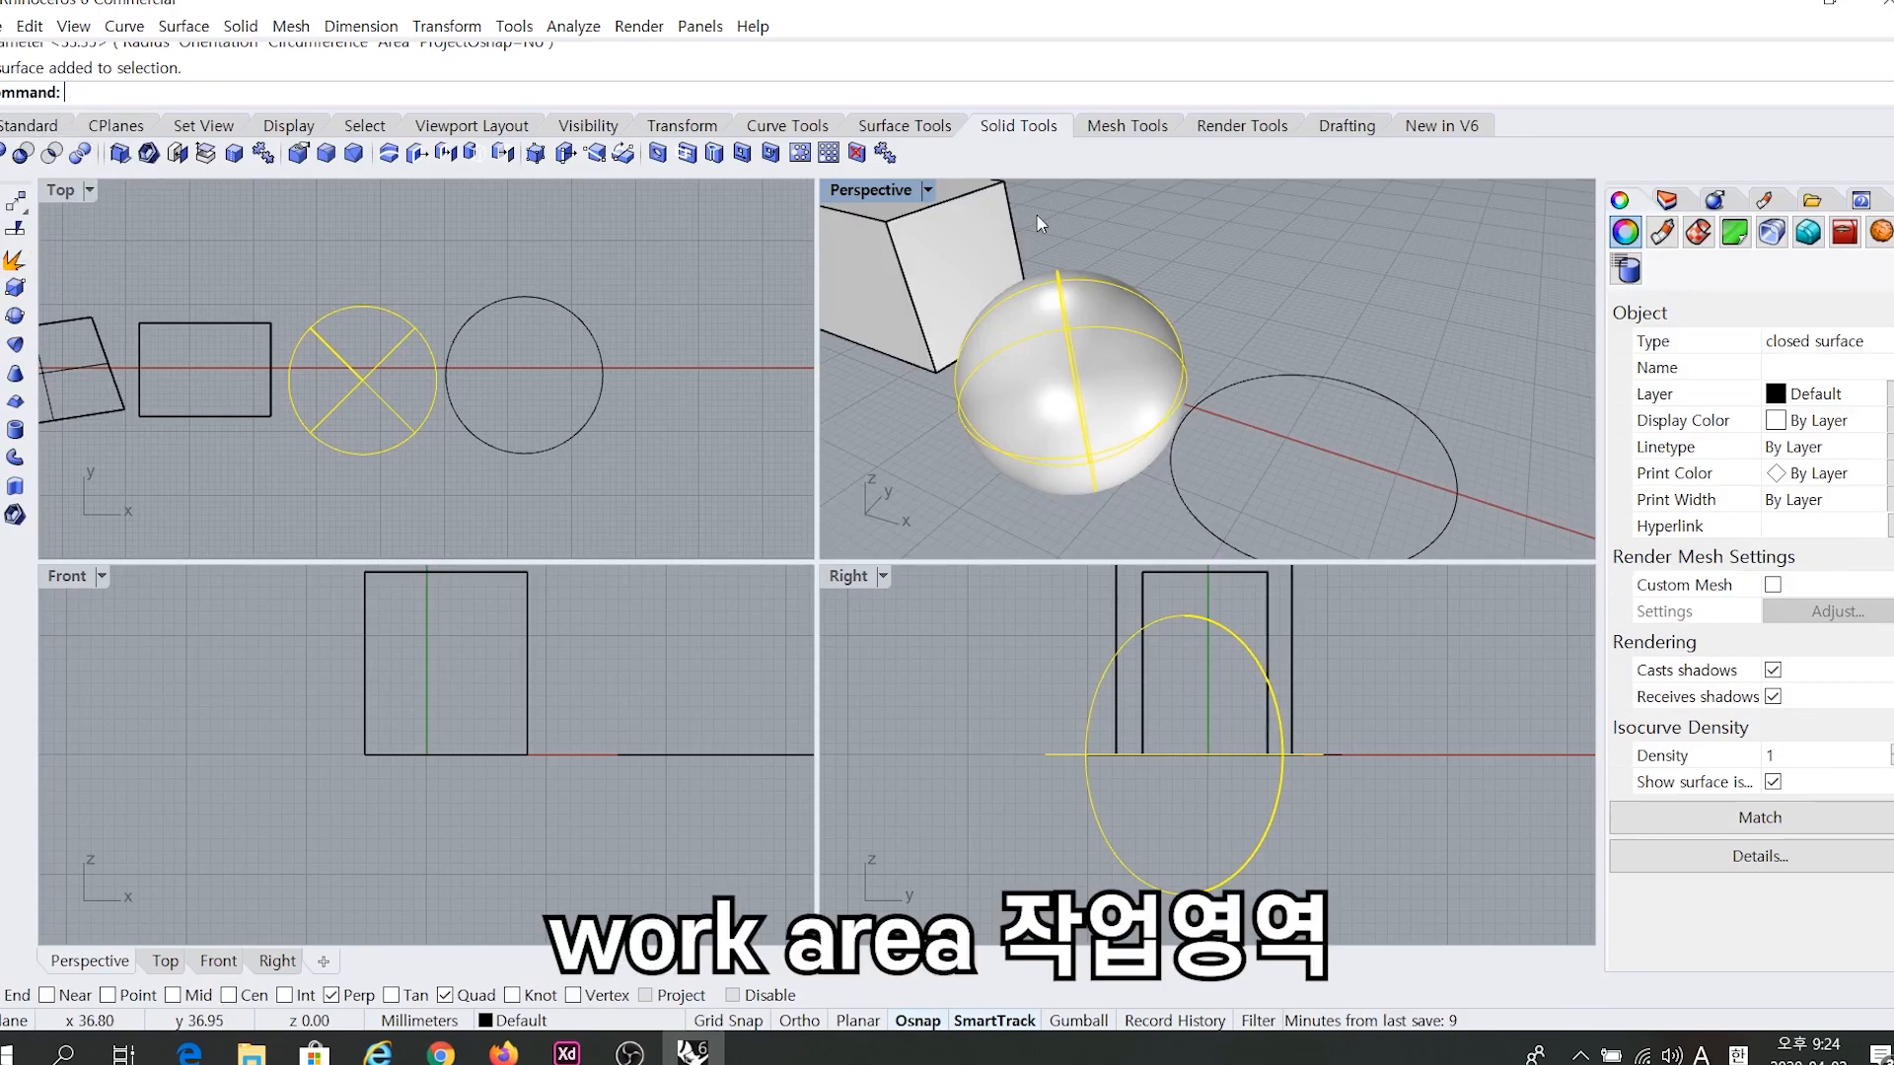
Examine the row of boxes, surface, sphere and circle from several angles in the Perspective view.
right_drag(1016, 329, 1168, 508)
scroll(513, 375, down, 3)
right_drag(907, 448, 1215, 376)
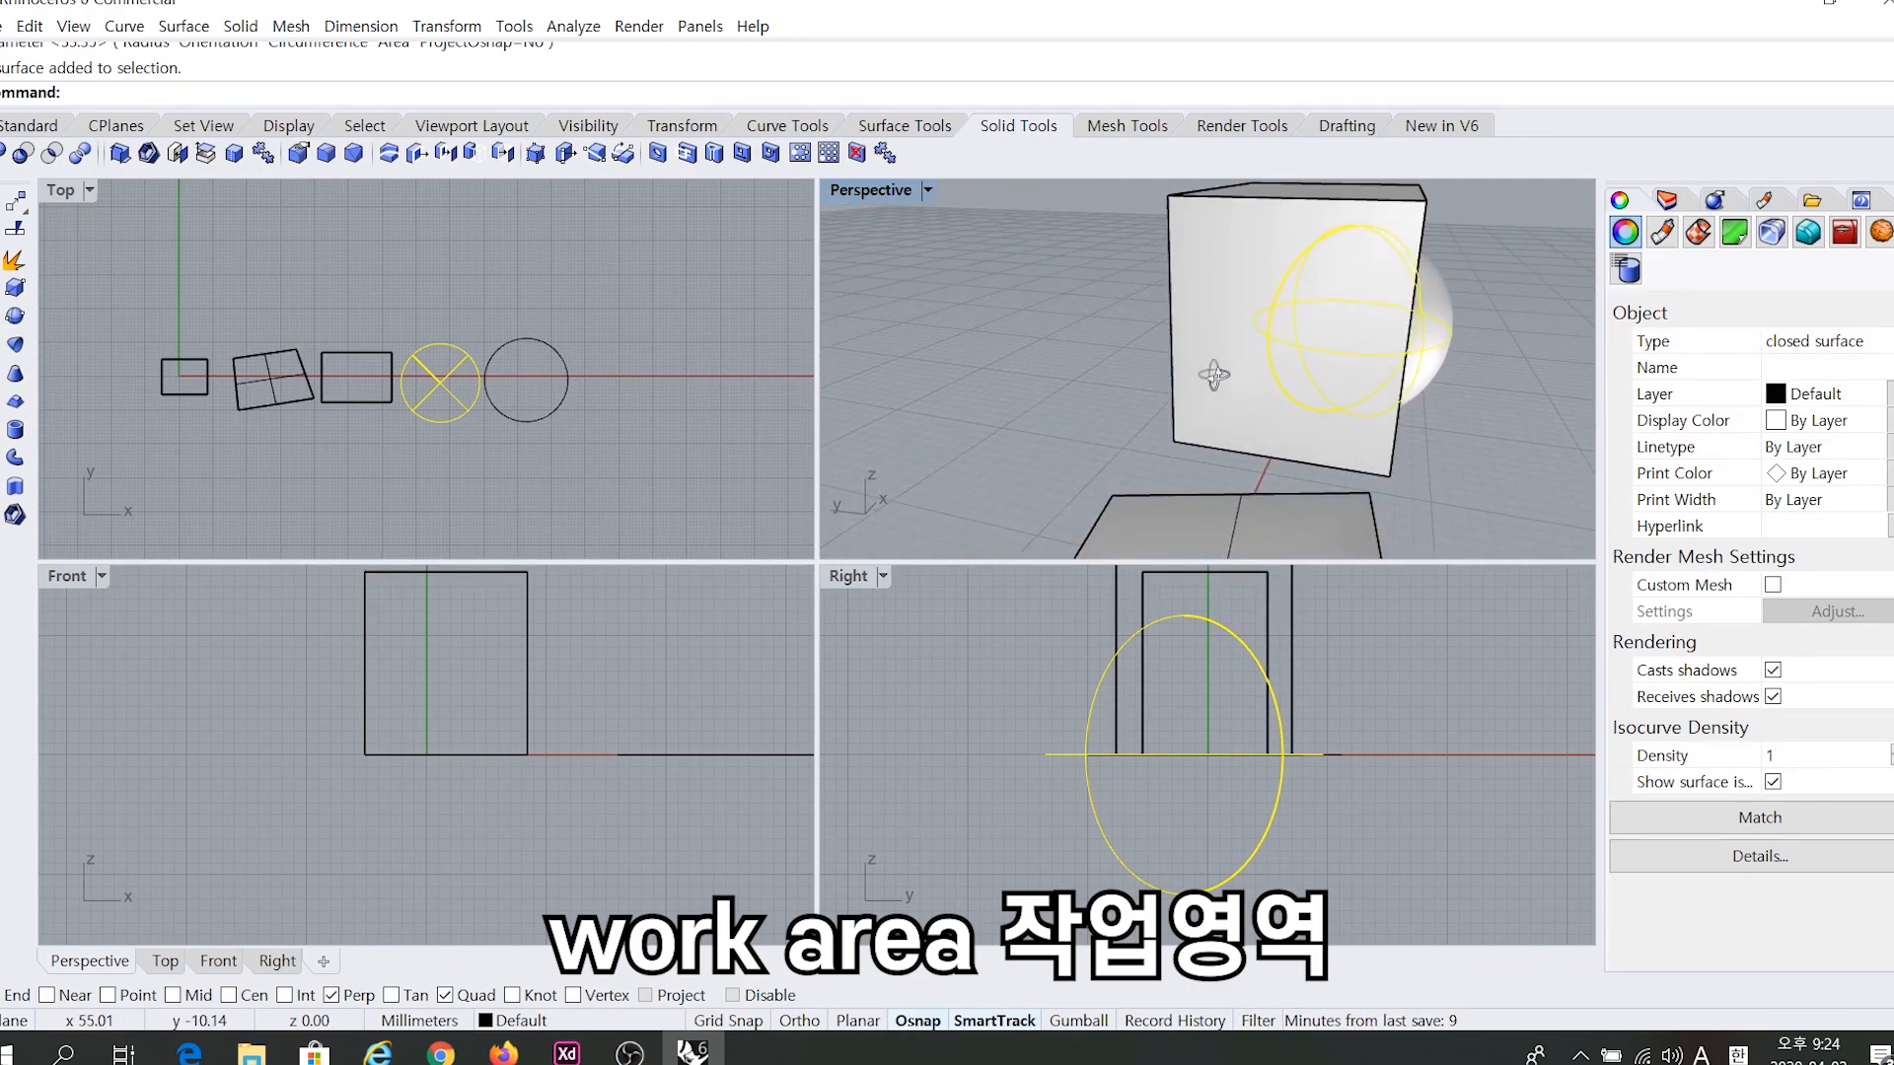
right_drag(1215, 375, 953, 328)
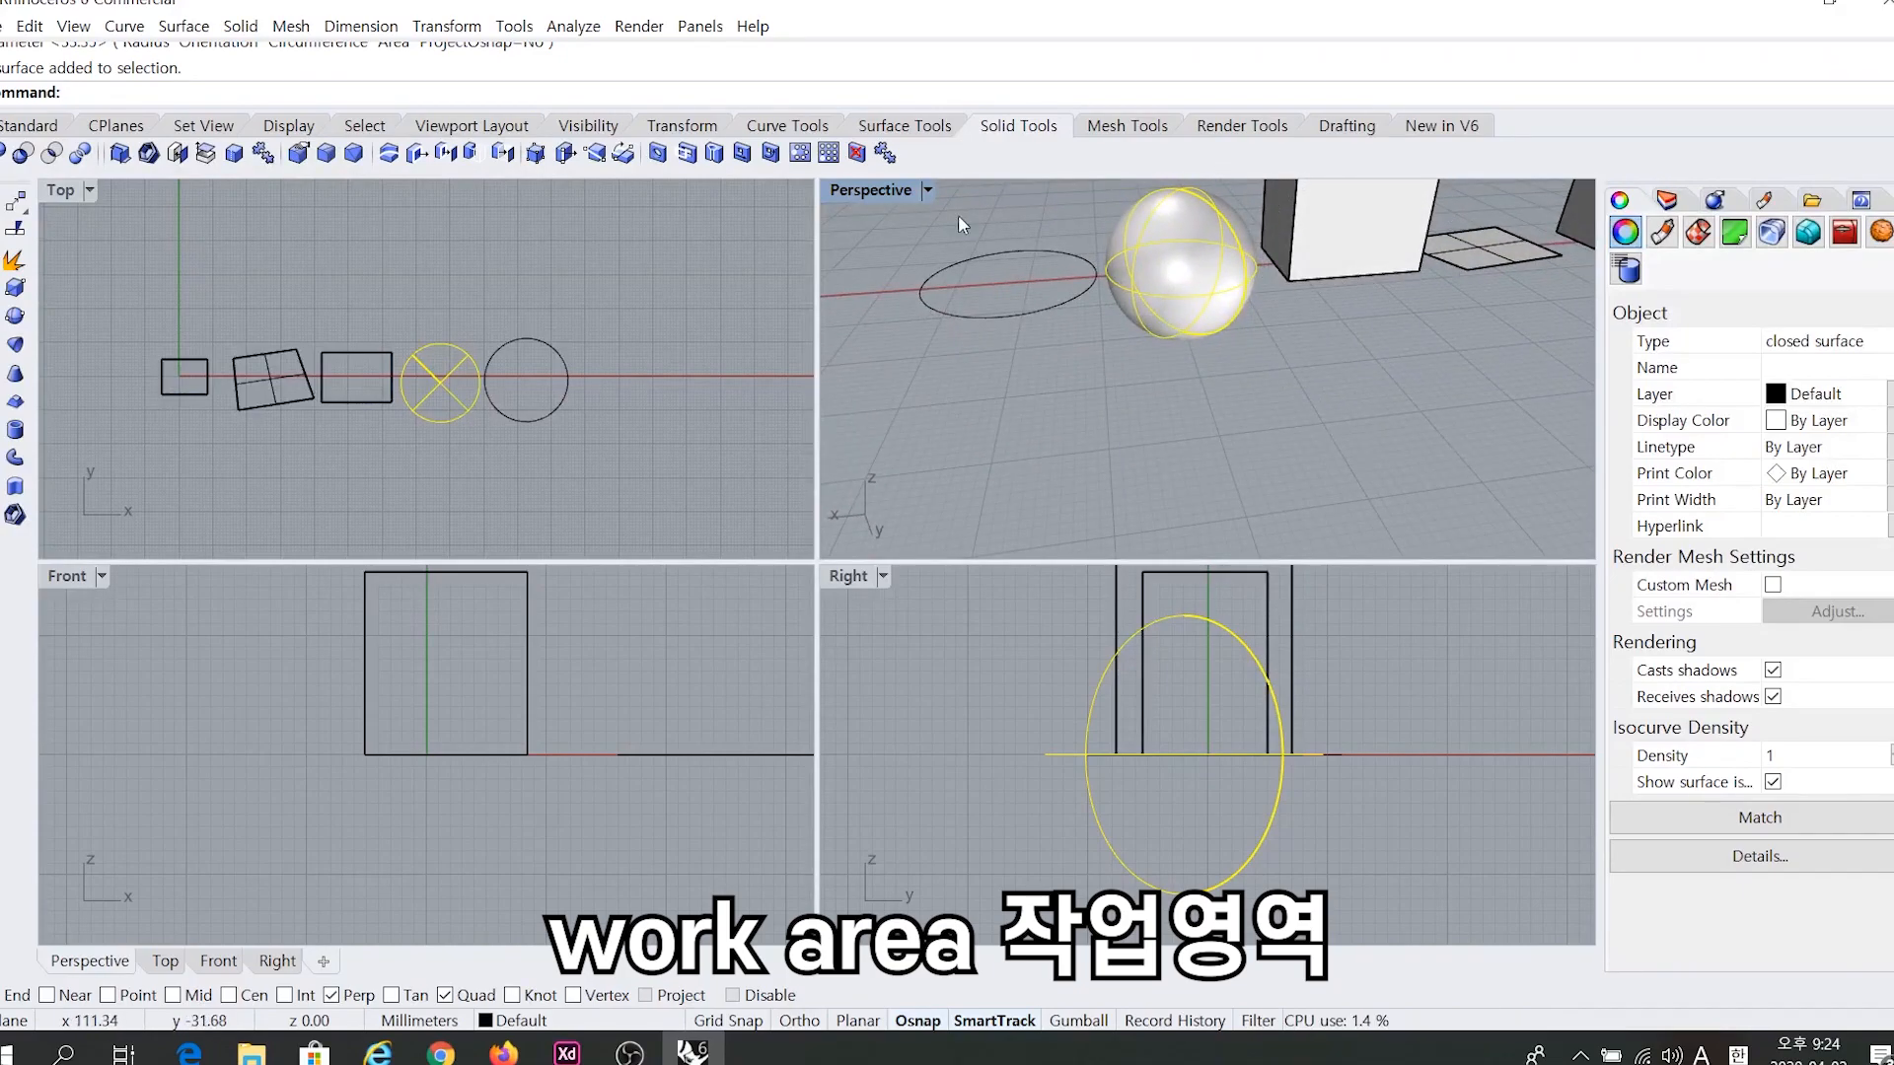
right_drag(1129, 323, 1555, 275)
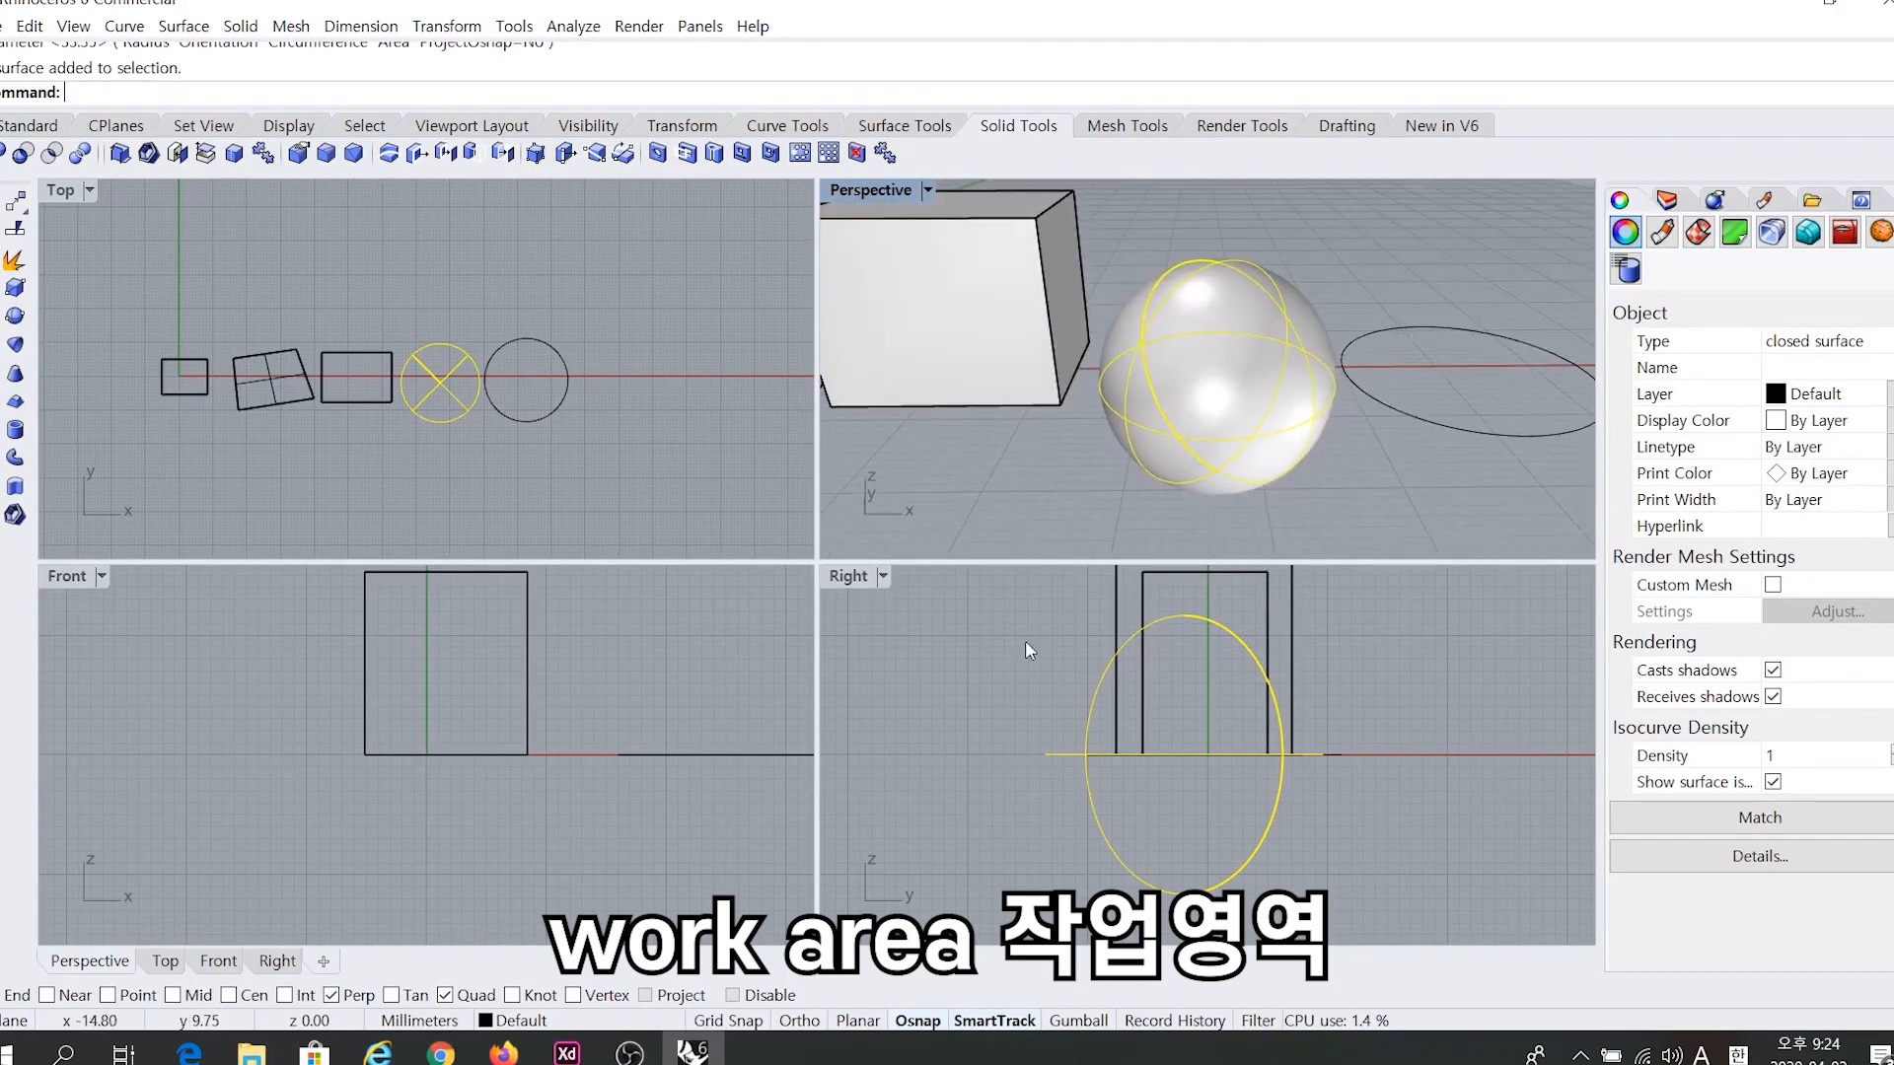
right_click(1031, 636)
right_click(585, 710)
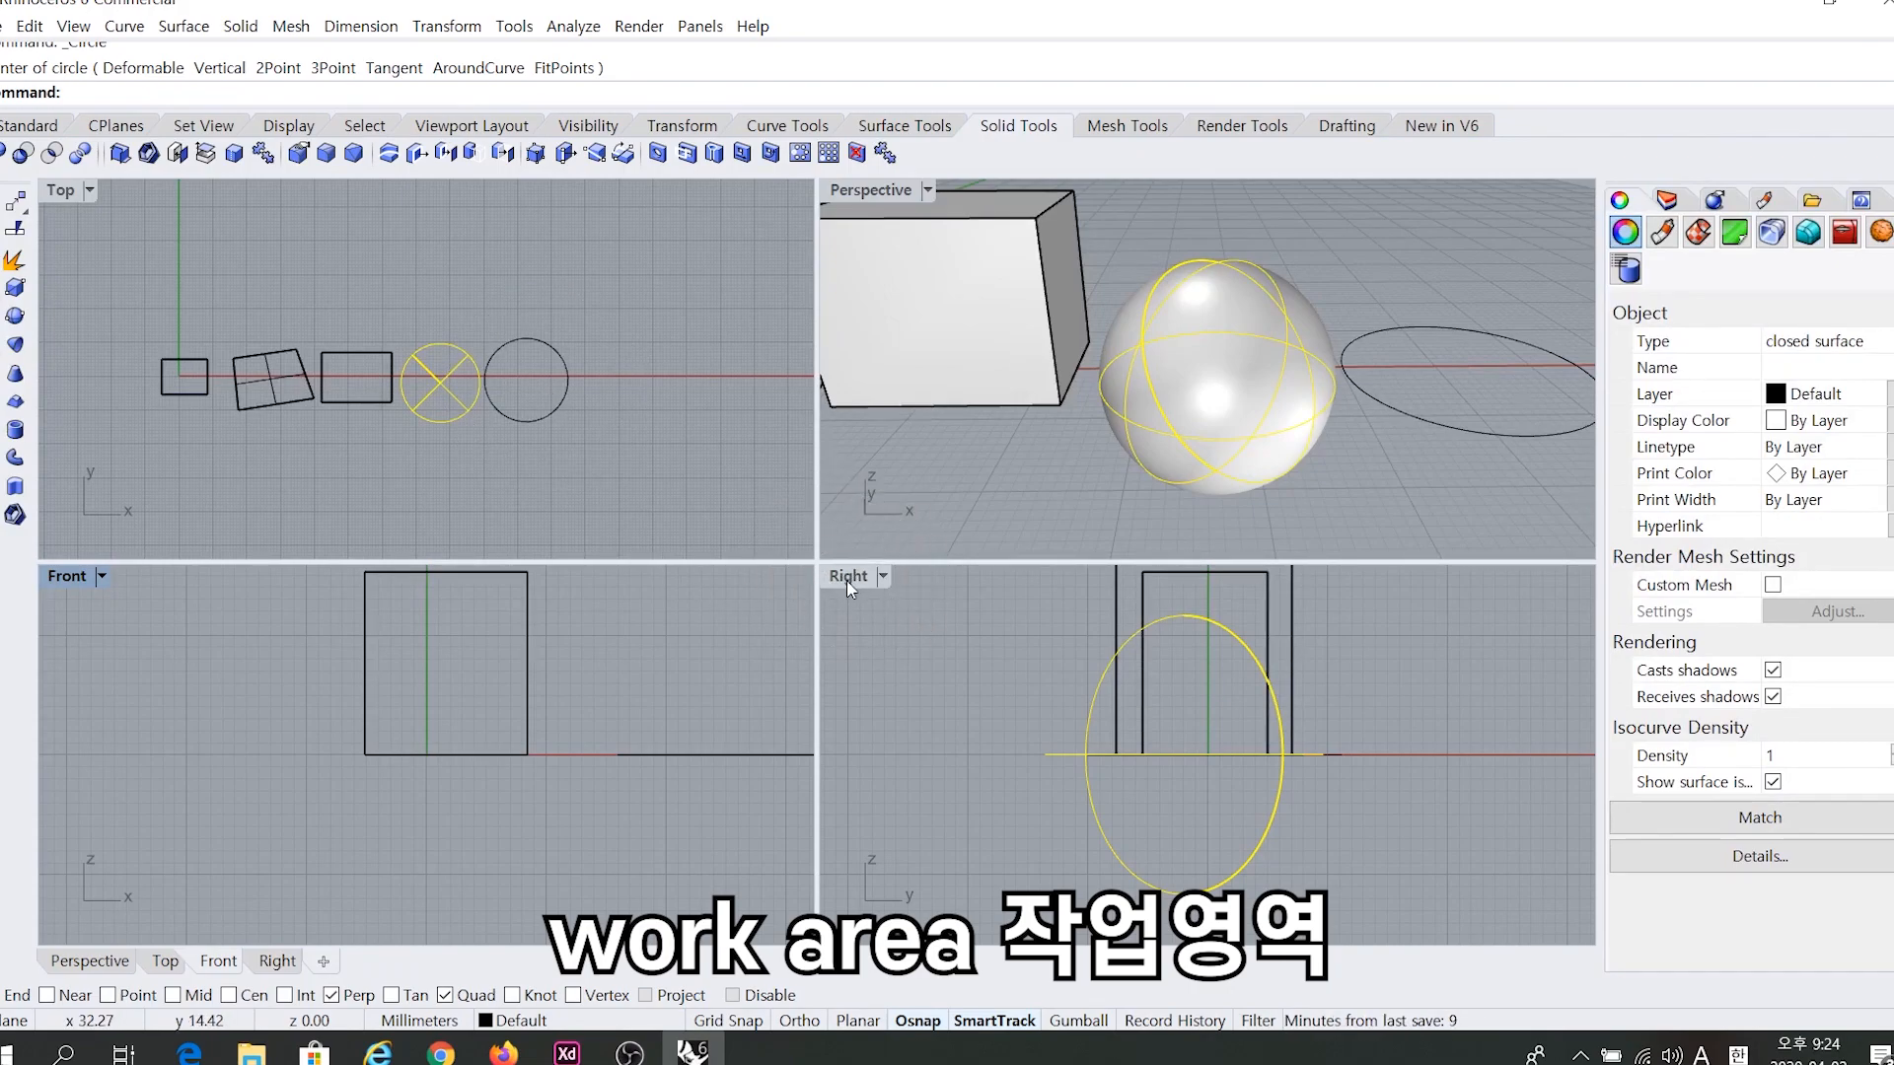
Switch the Right viewport to the Back view, look over the model there, and restore the Right view.
click(882, 578)
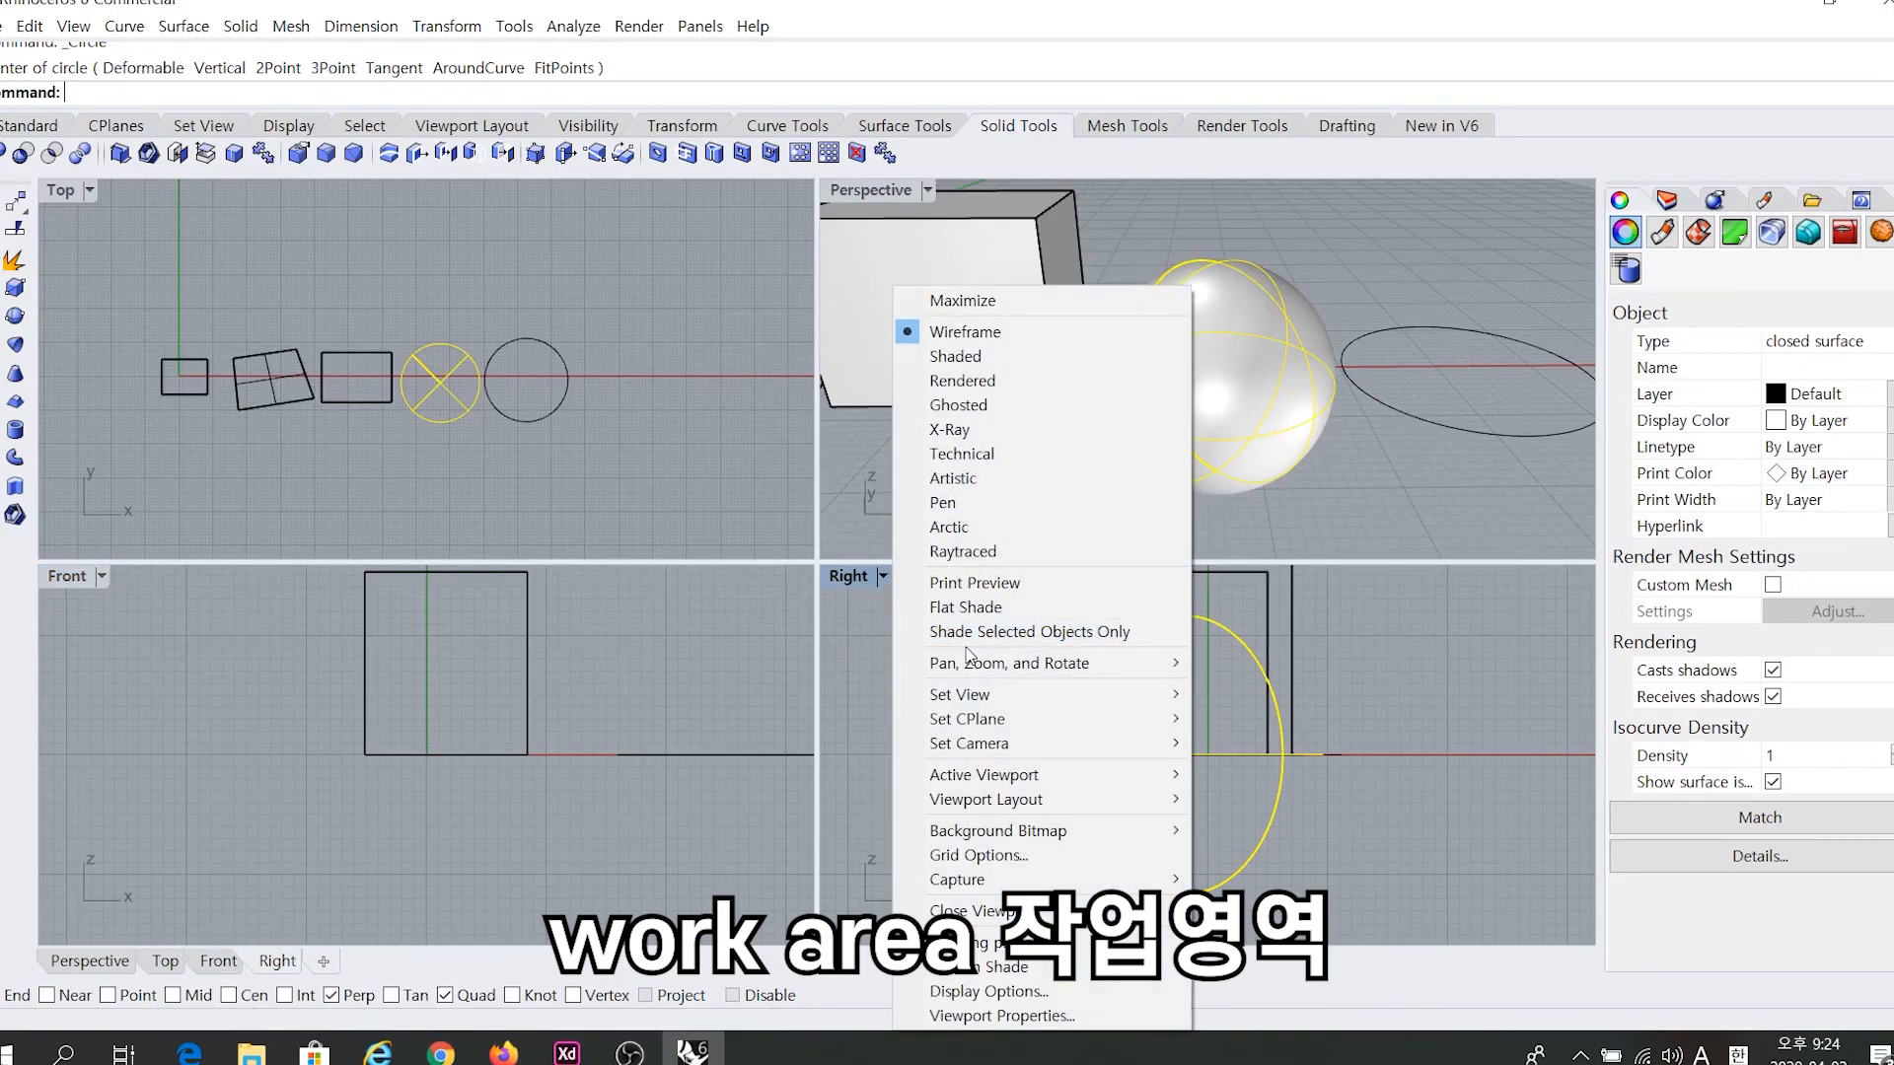
mouse_move(974, 695)
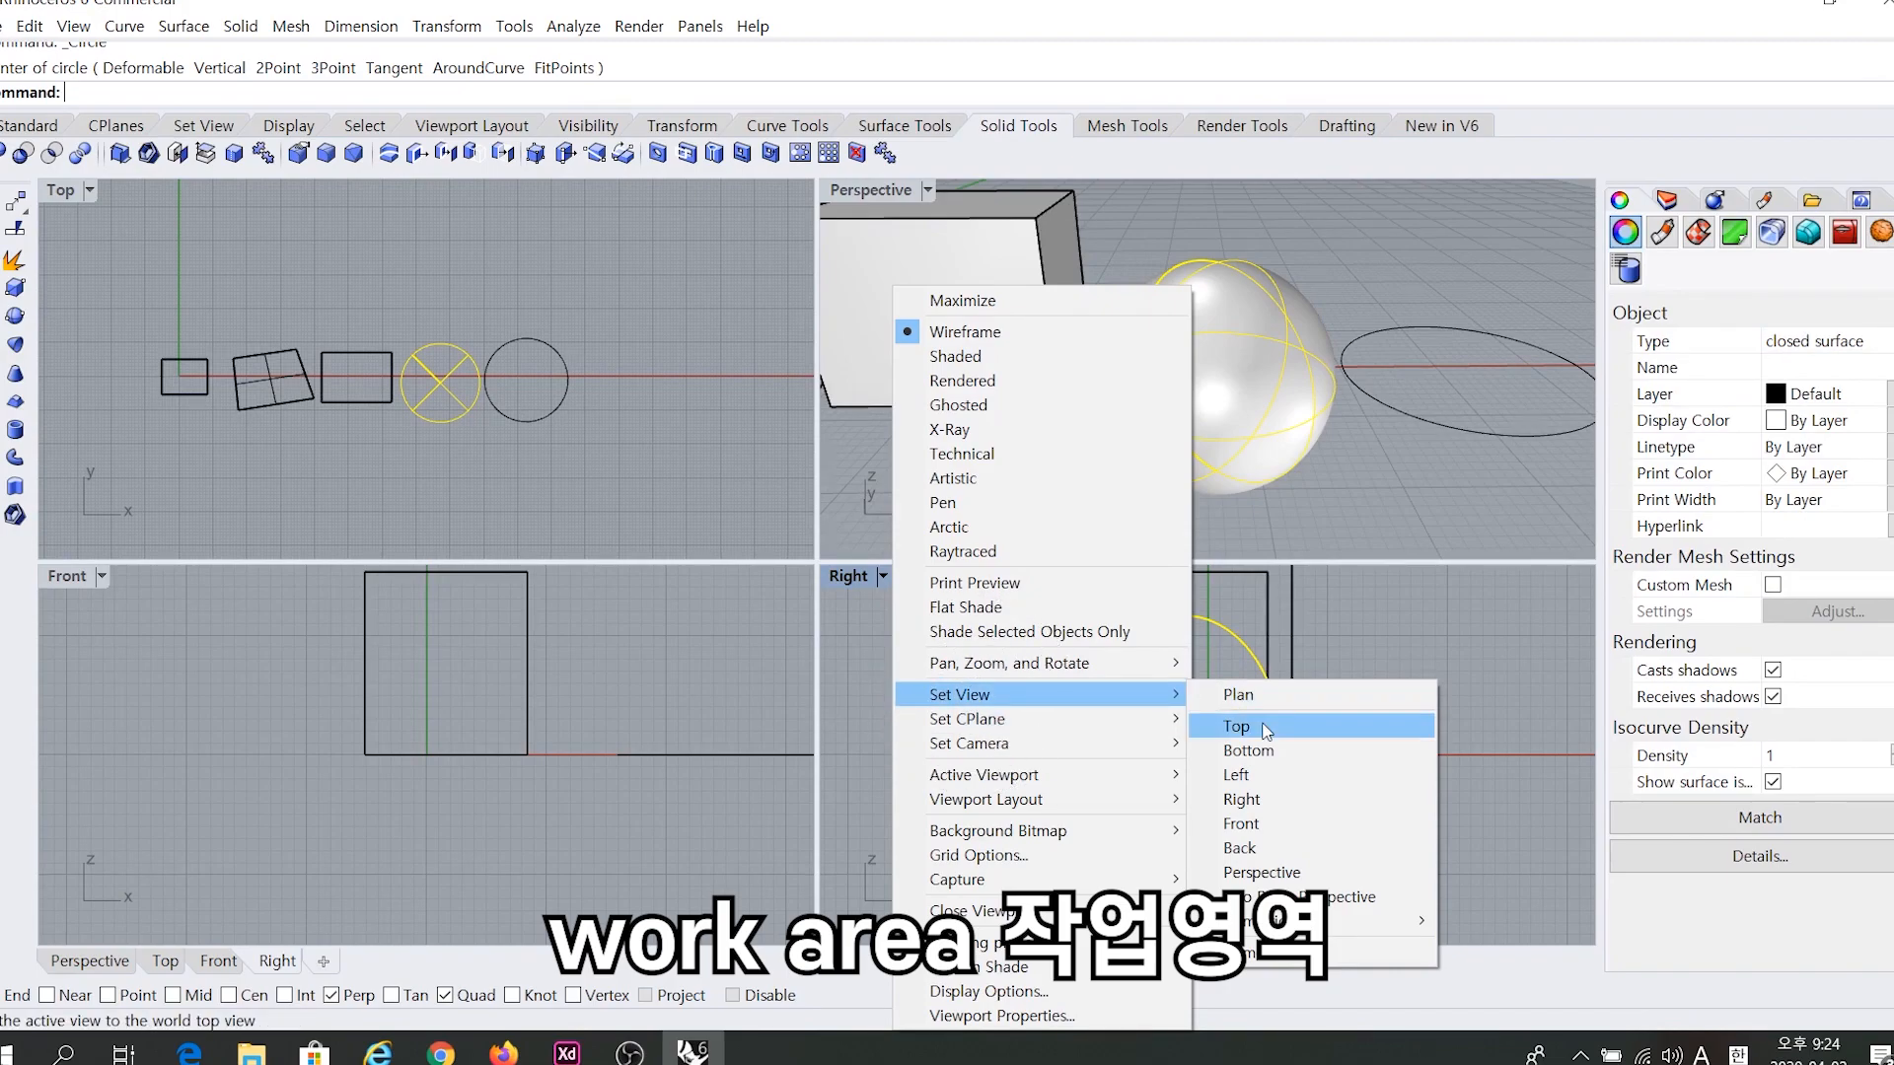
click(1255, 848)
right_drag(890, 818, 1189, 734)
scroll(1193, 724, up, 2)
click(874, 576)
mouse_move(987, 695)
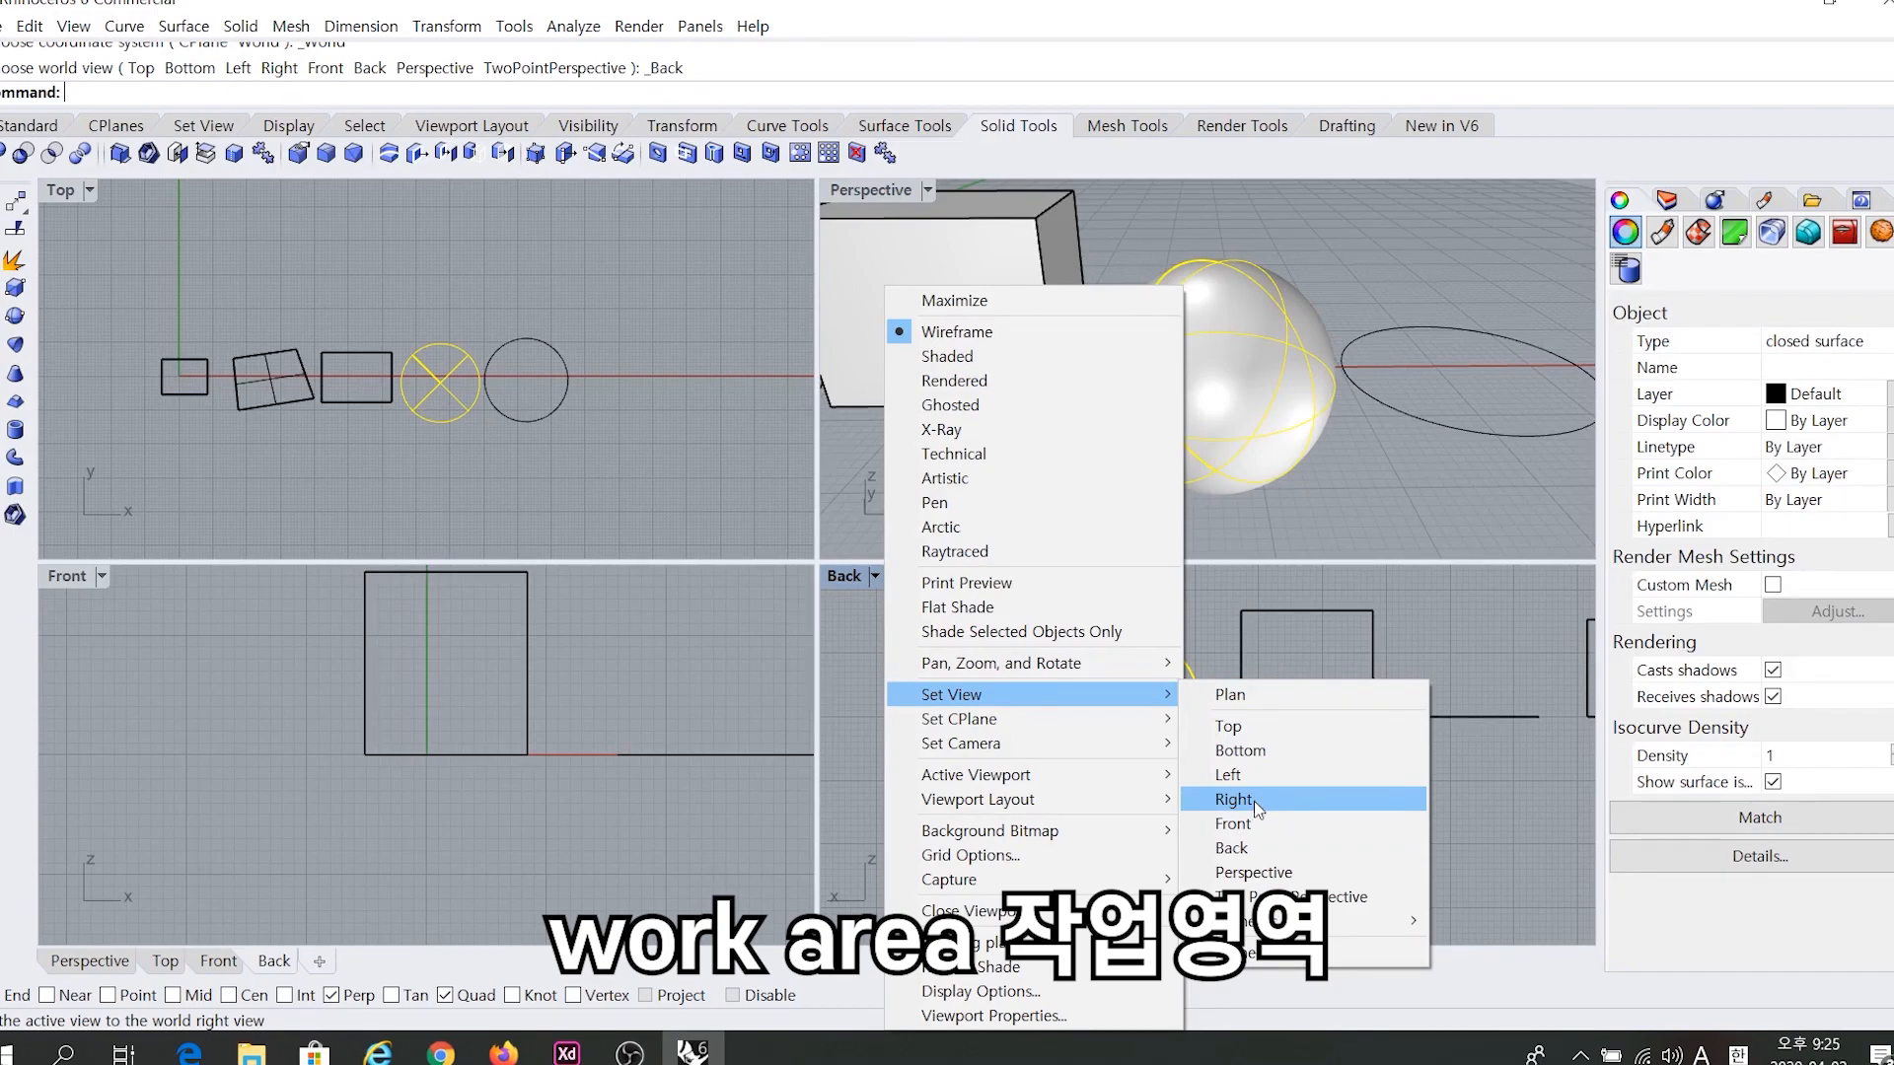
click(1235, 799)
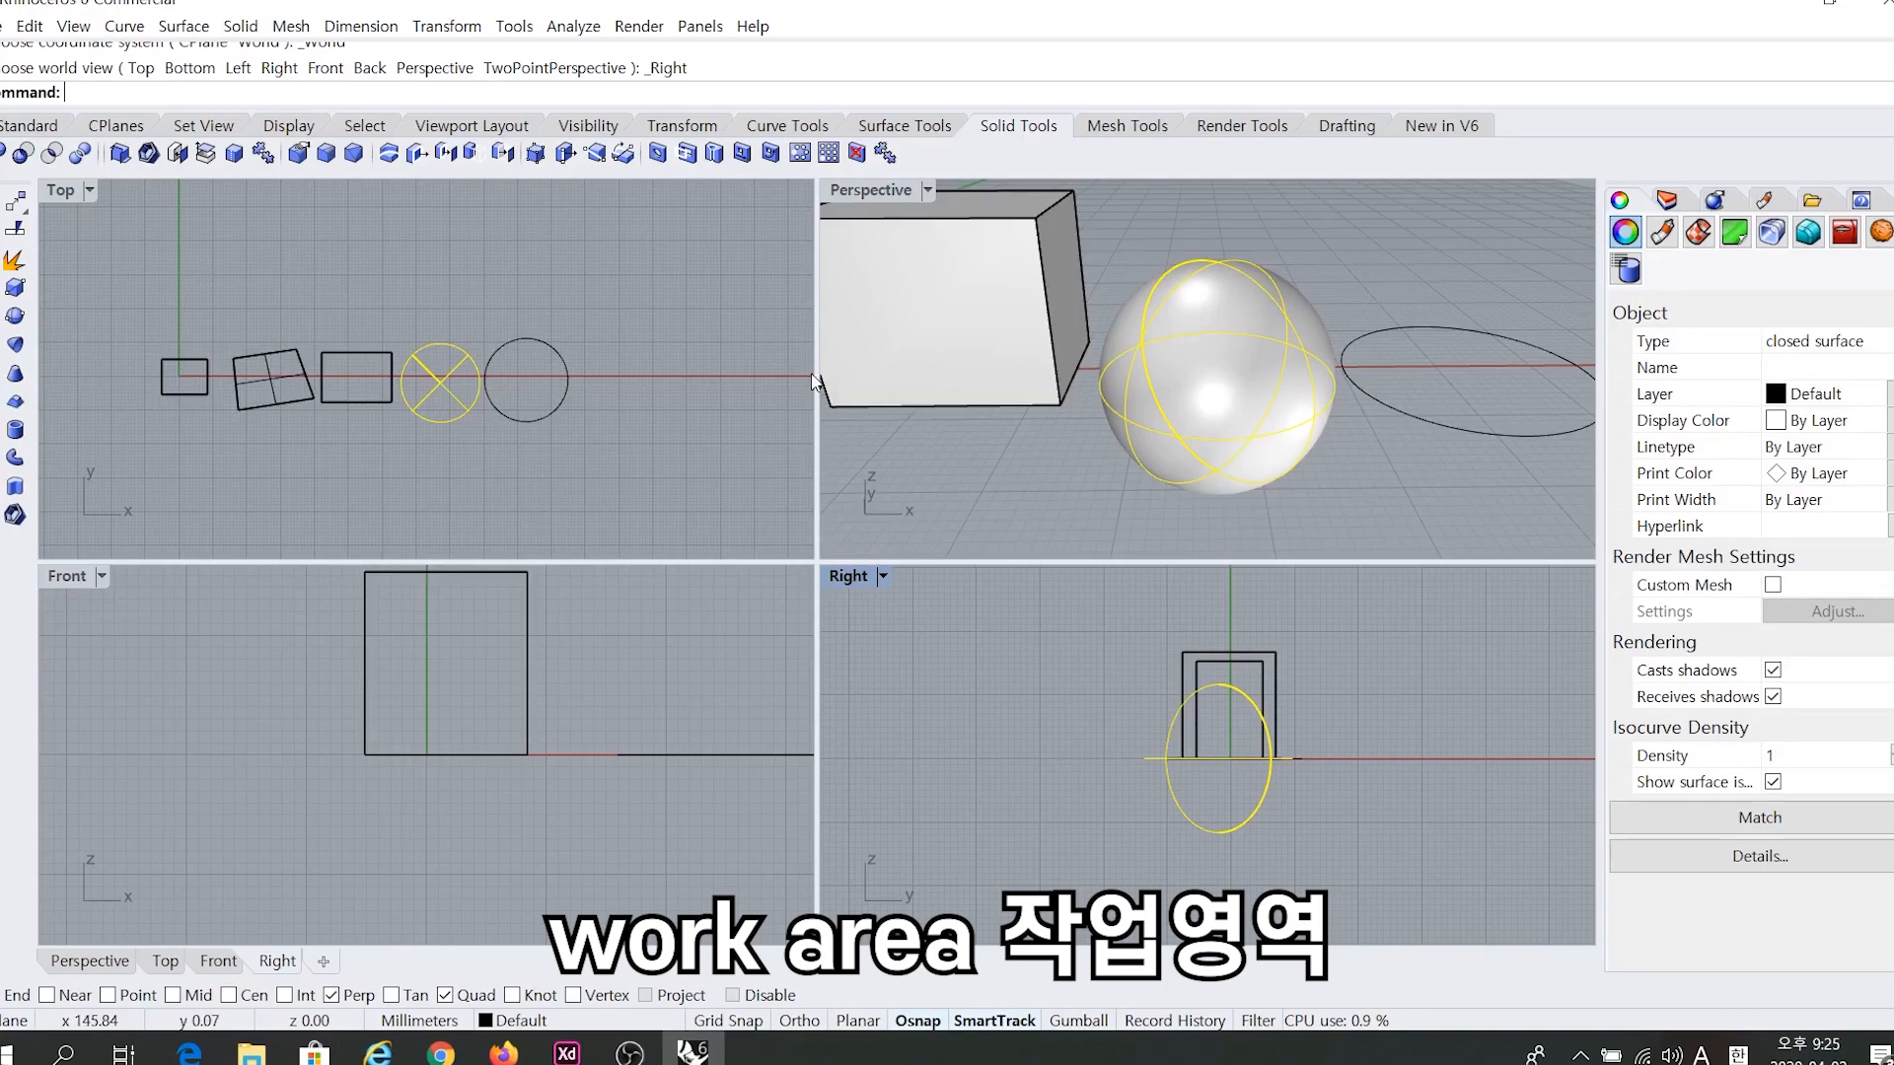
Switch the Perspective viewport to Wireframe display mode.
click(927, 192)
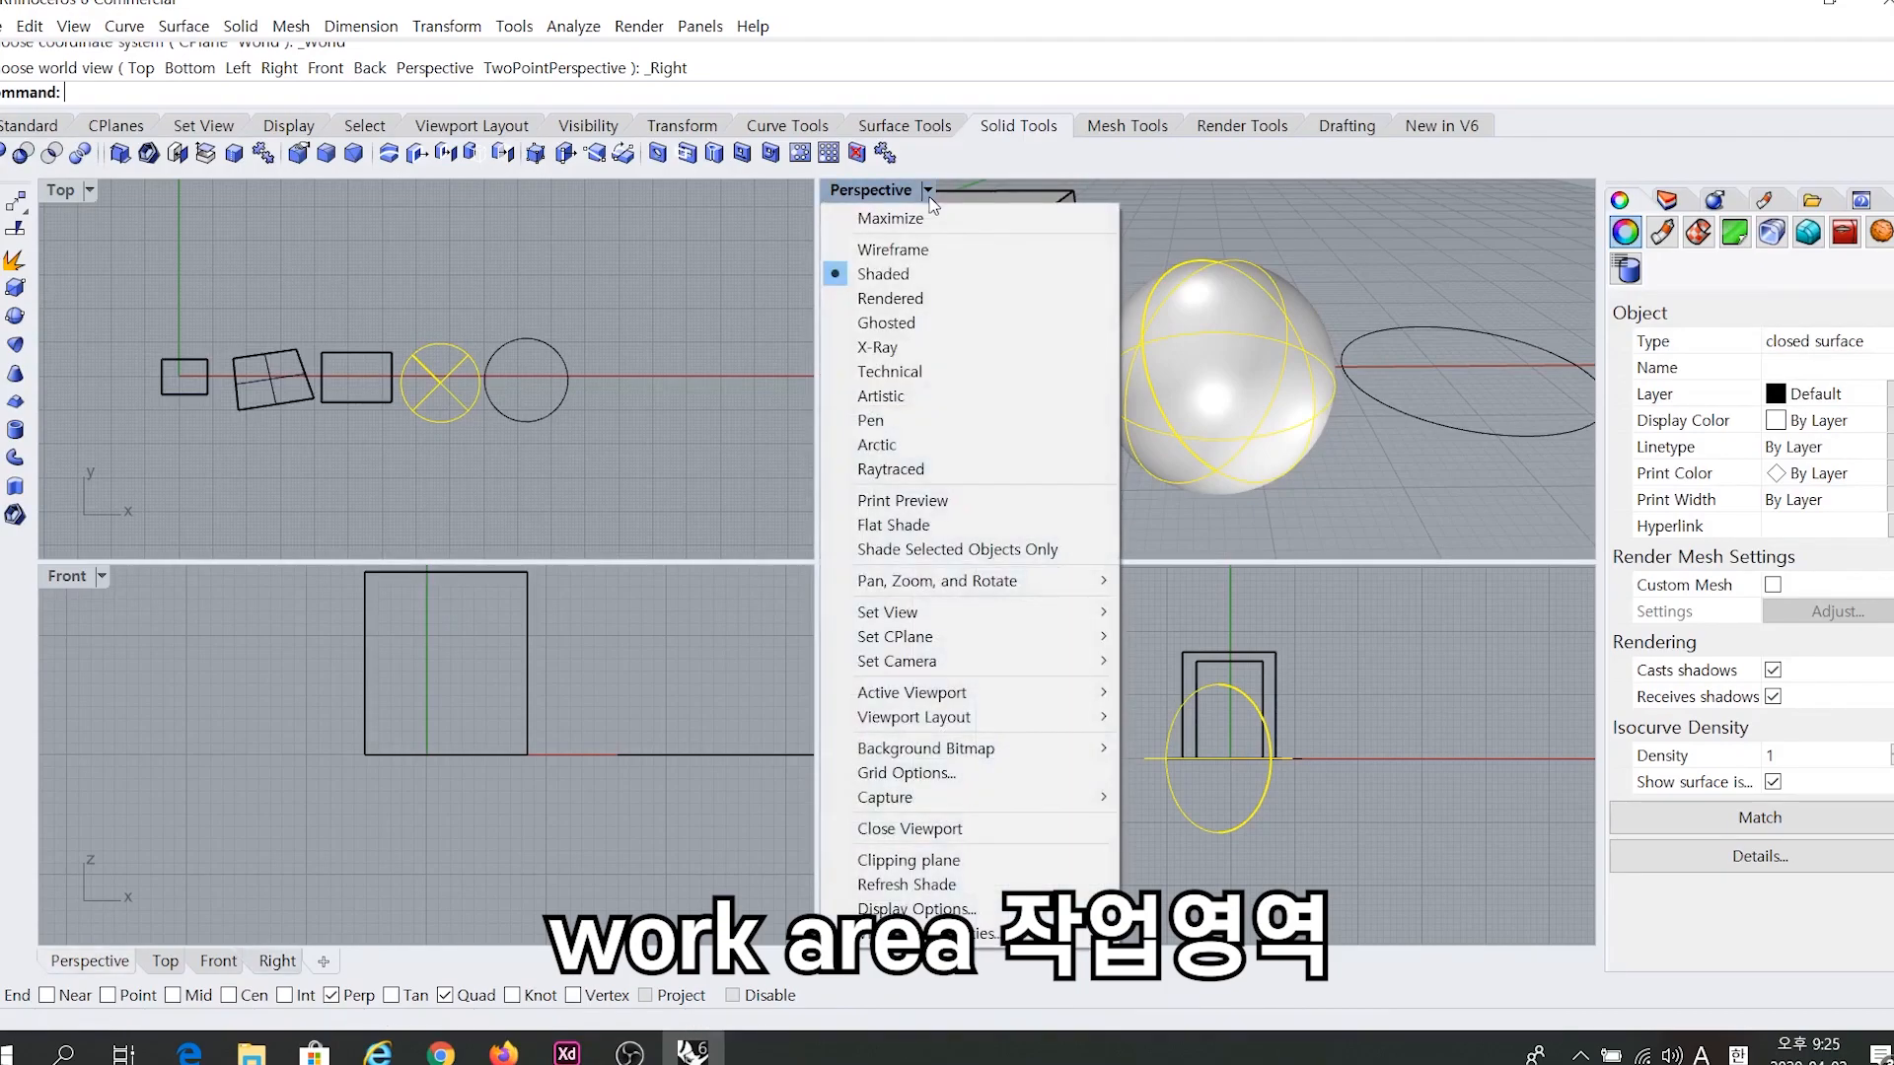
click(919, 250)
shift+right_drag(1049, 282, 1293, 347)
Select the sphere and the two boxes in turn by their wires in the Perspective view to examine their wireframe display.
click(1163, 382)
click(1160, 361)
click(1277, 380)
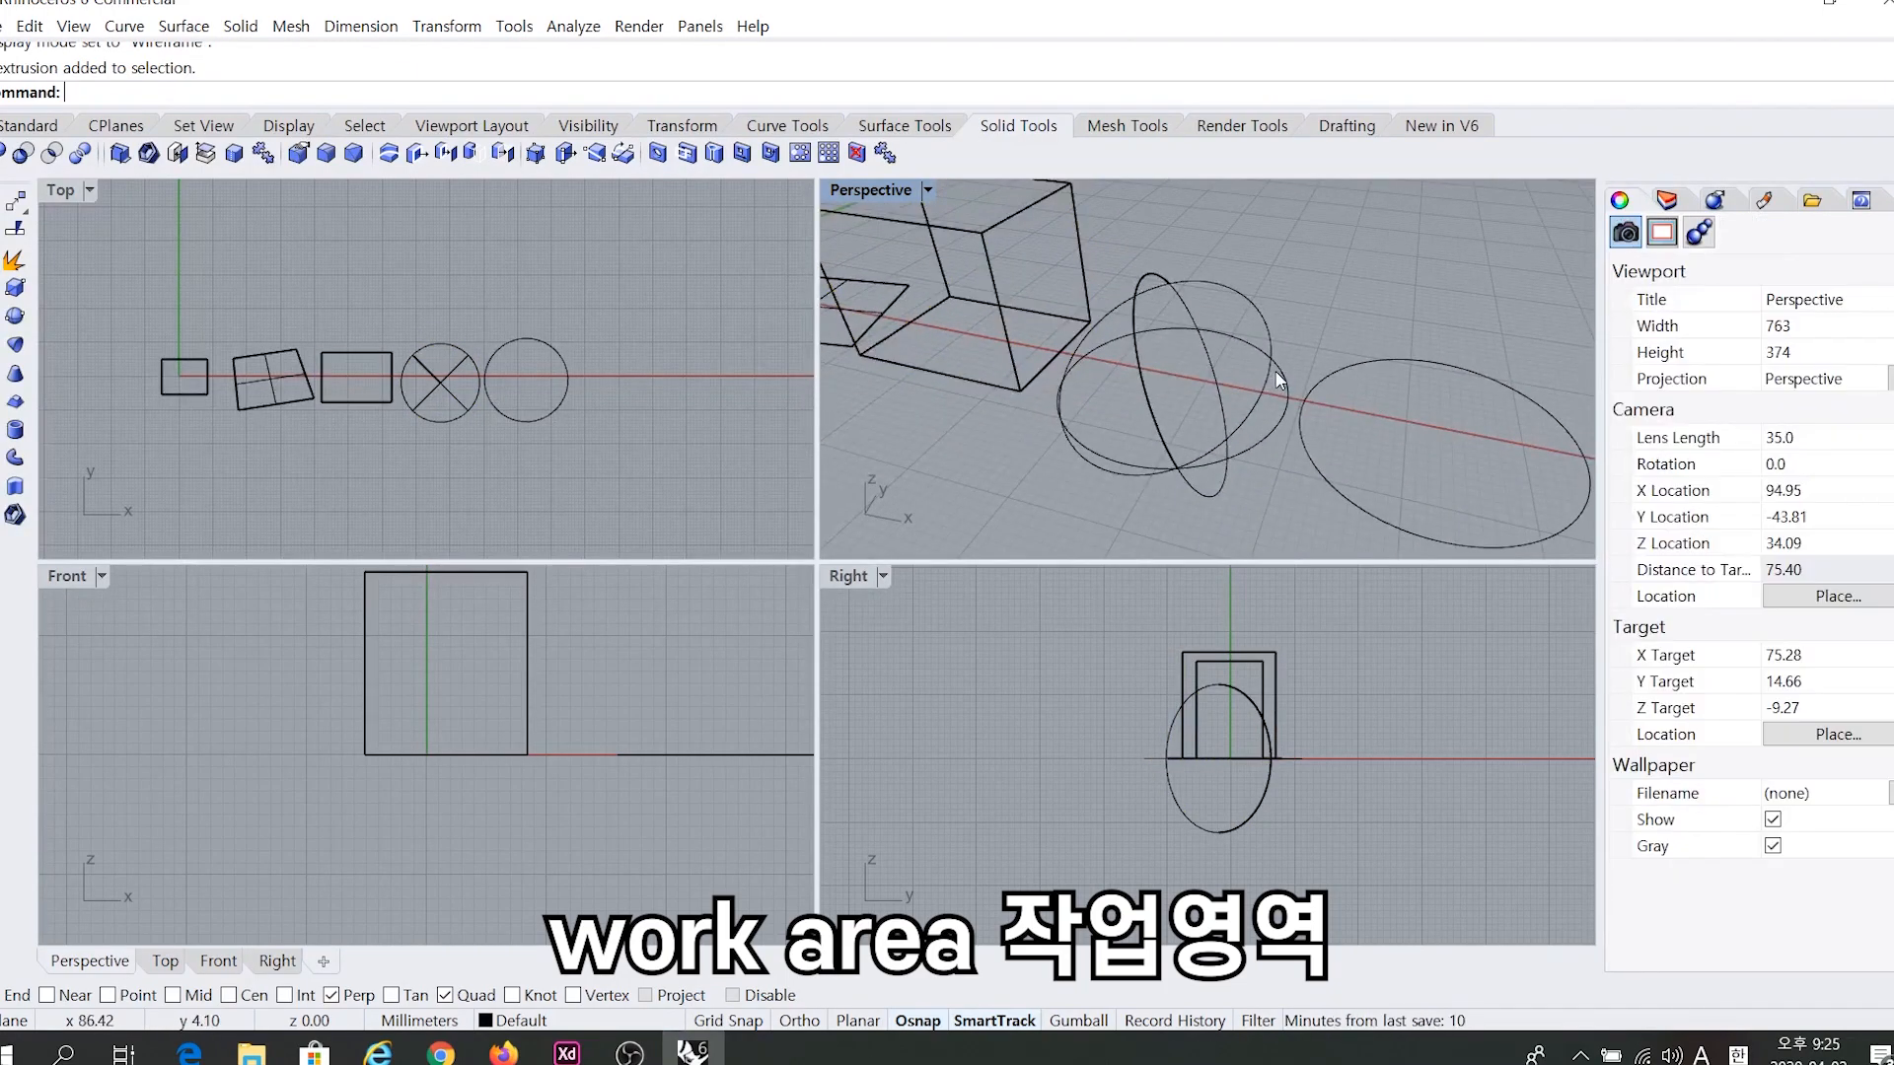
click(1234, 340)
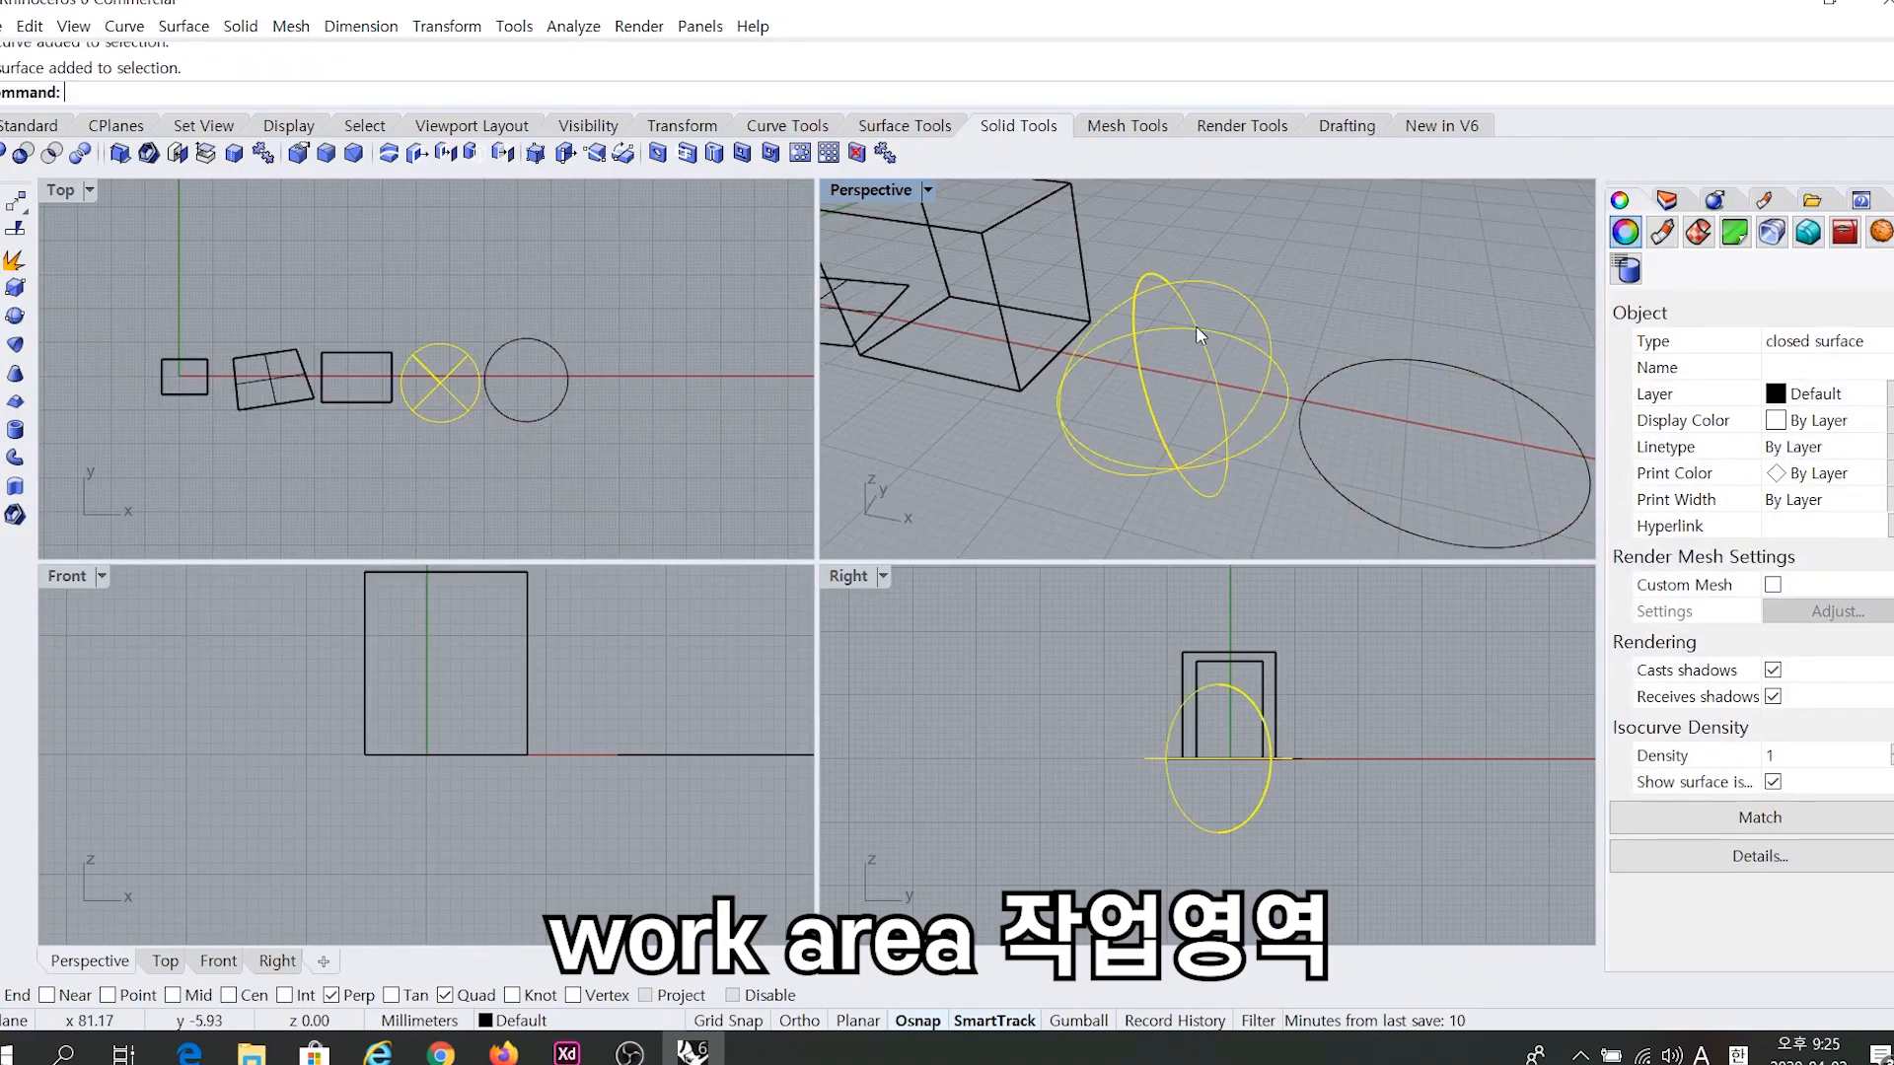
click(1011, 316)
right_drag(1003, 318, 1051, 376)
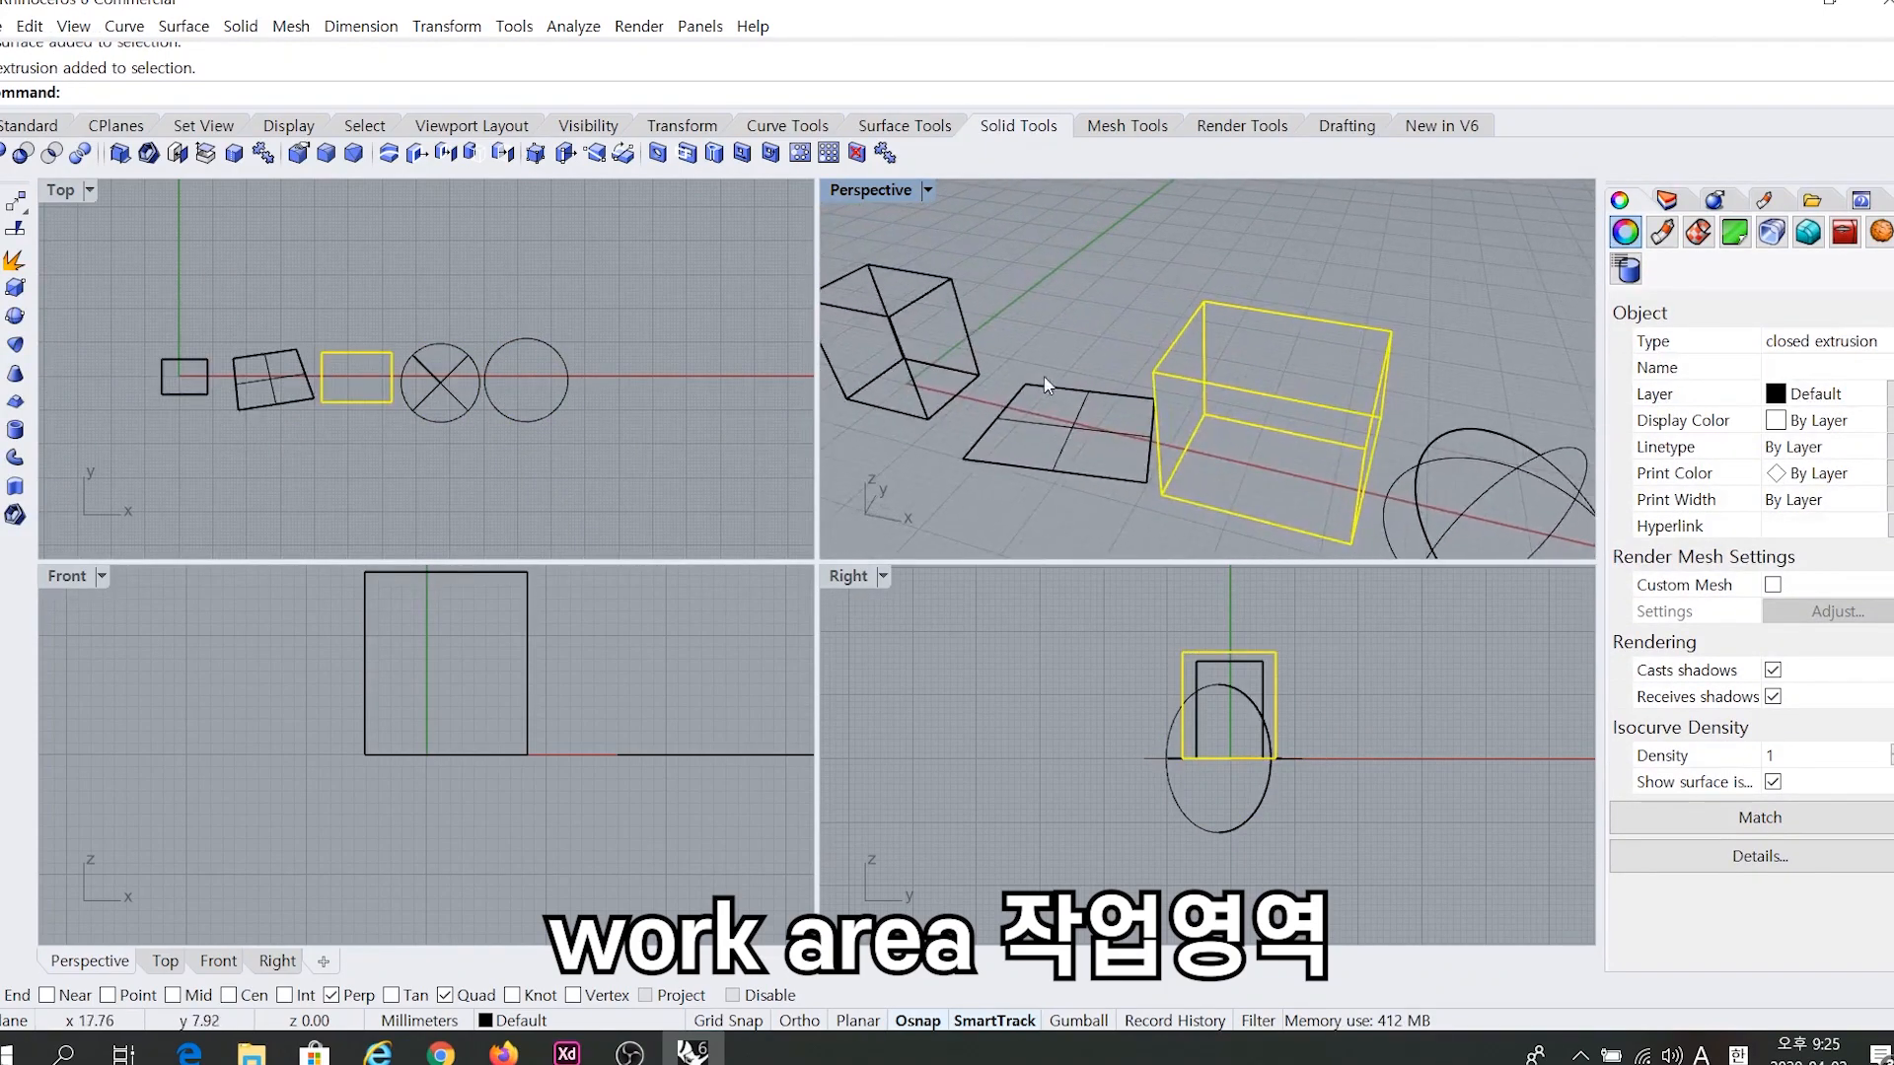
click(951, 296)
right_drag(1021, 277, 1114, 222)
Pan the Top, Front and Right views and zoom the Right view to examine how the parallel views navigate.
right_drag(424, 329, 380, 269)
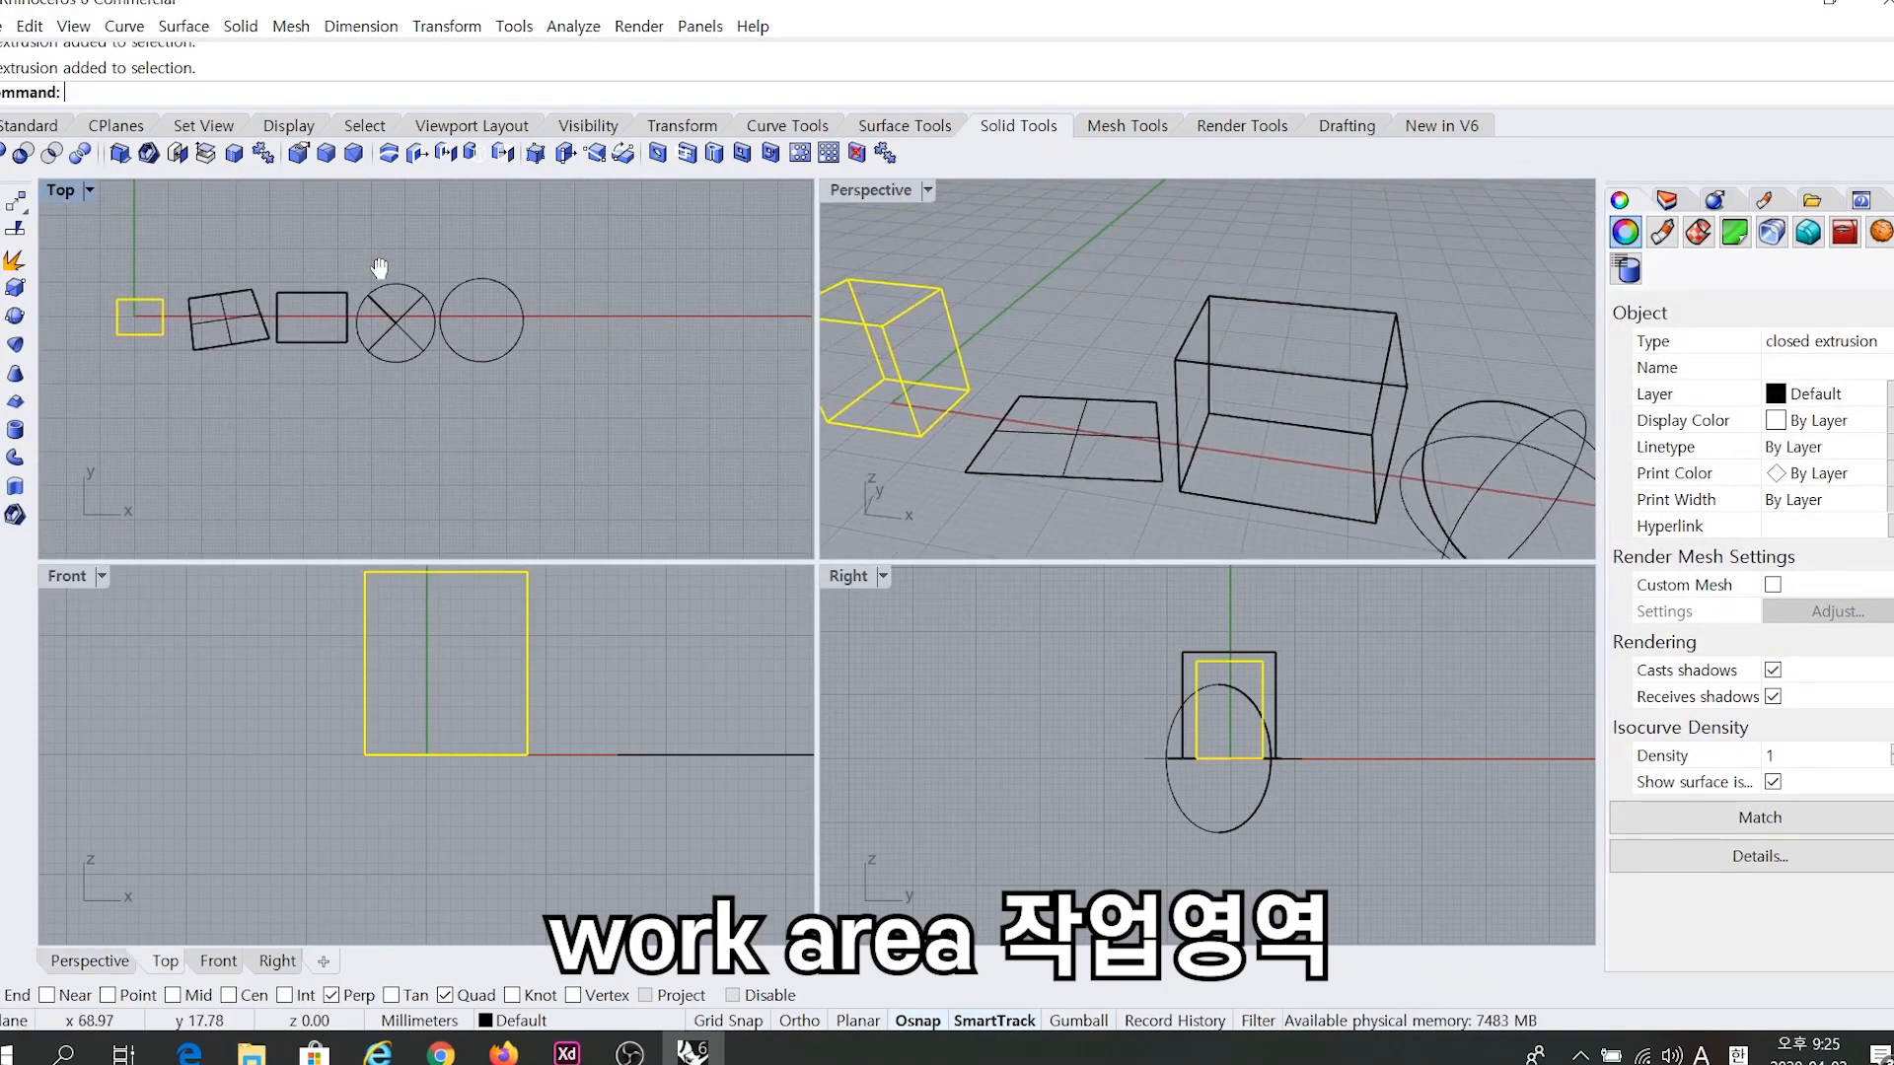
right_drag(180, 261, 187, 269)
right_drag(182, 594, 176, 581)
right_drag(1077, 723, 1041, 753)
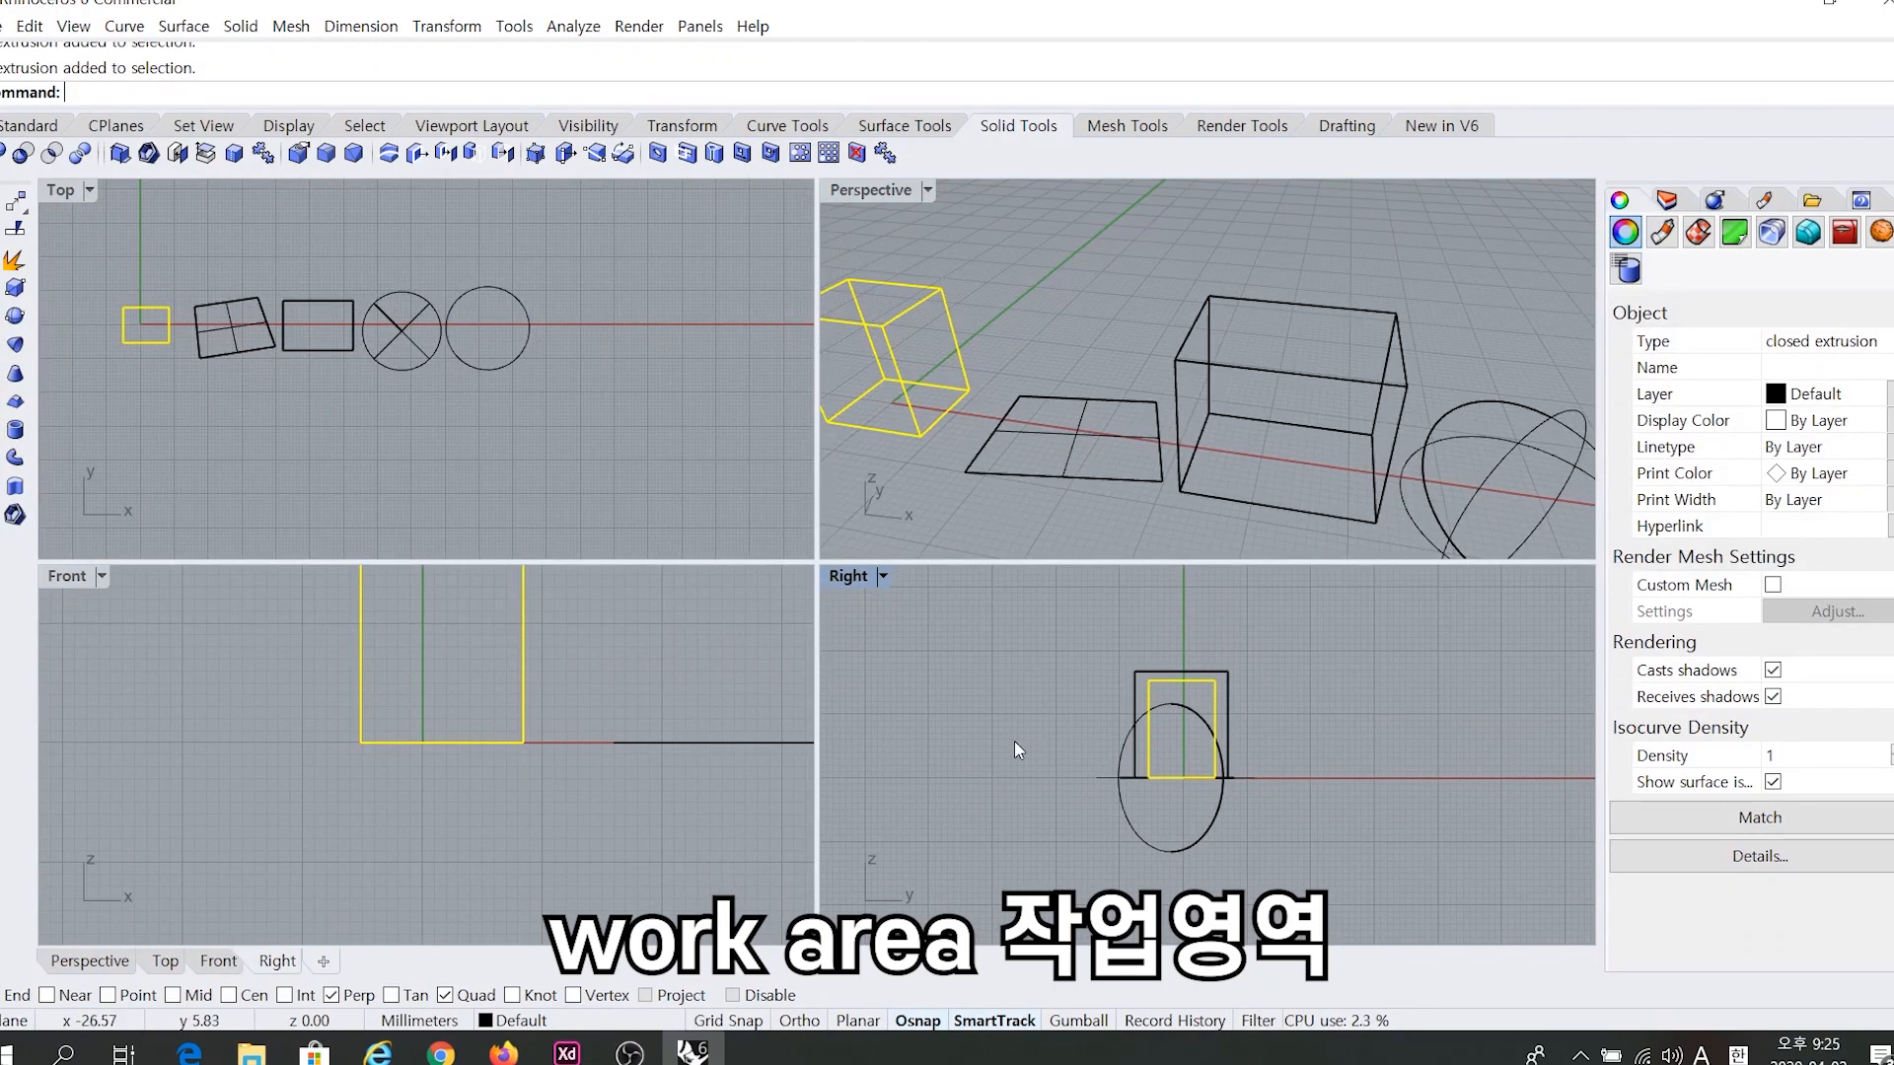
scroll(1110, 736, up, 2)
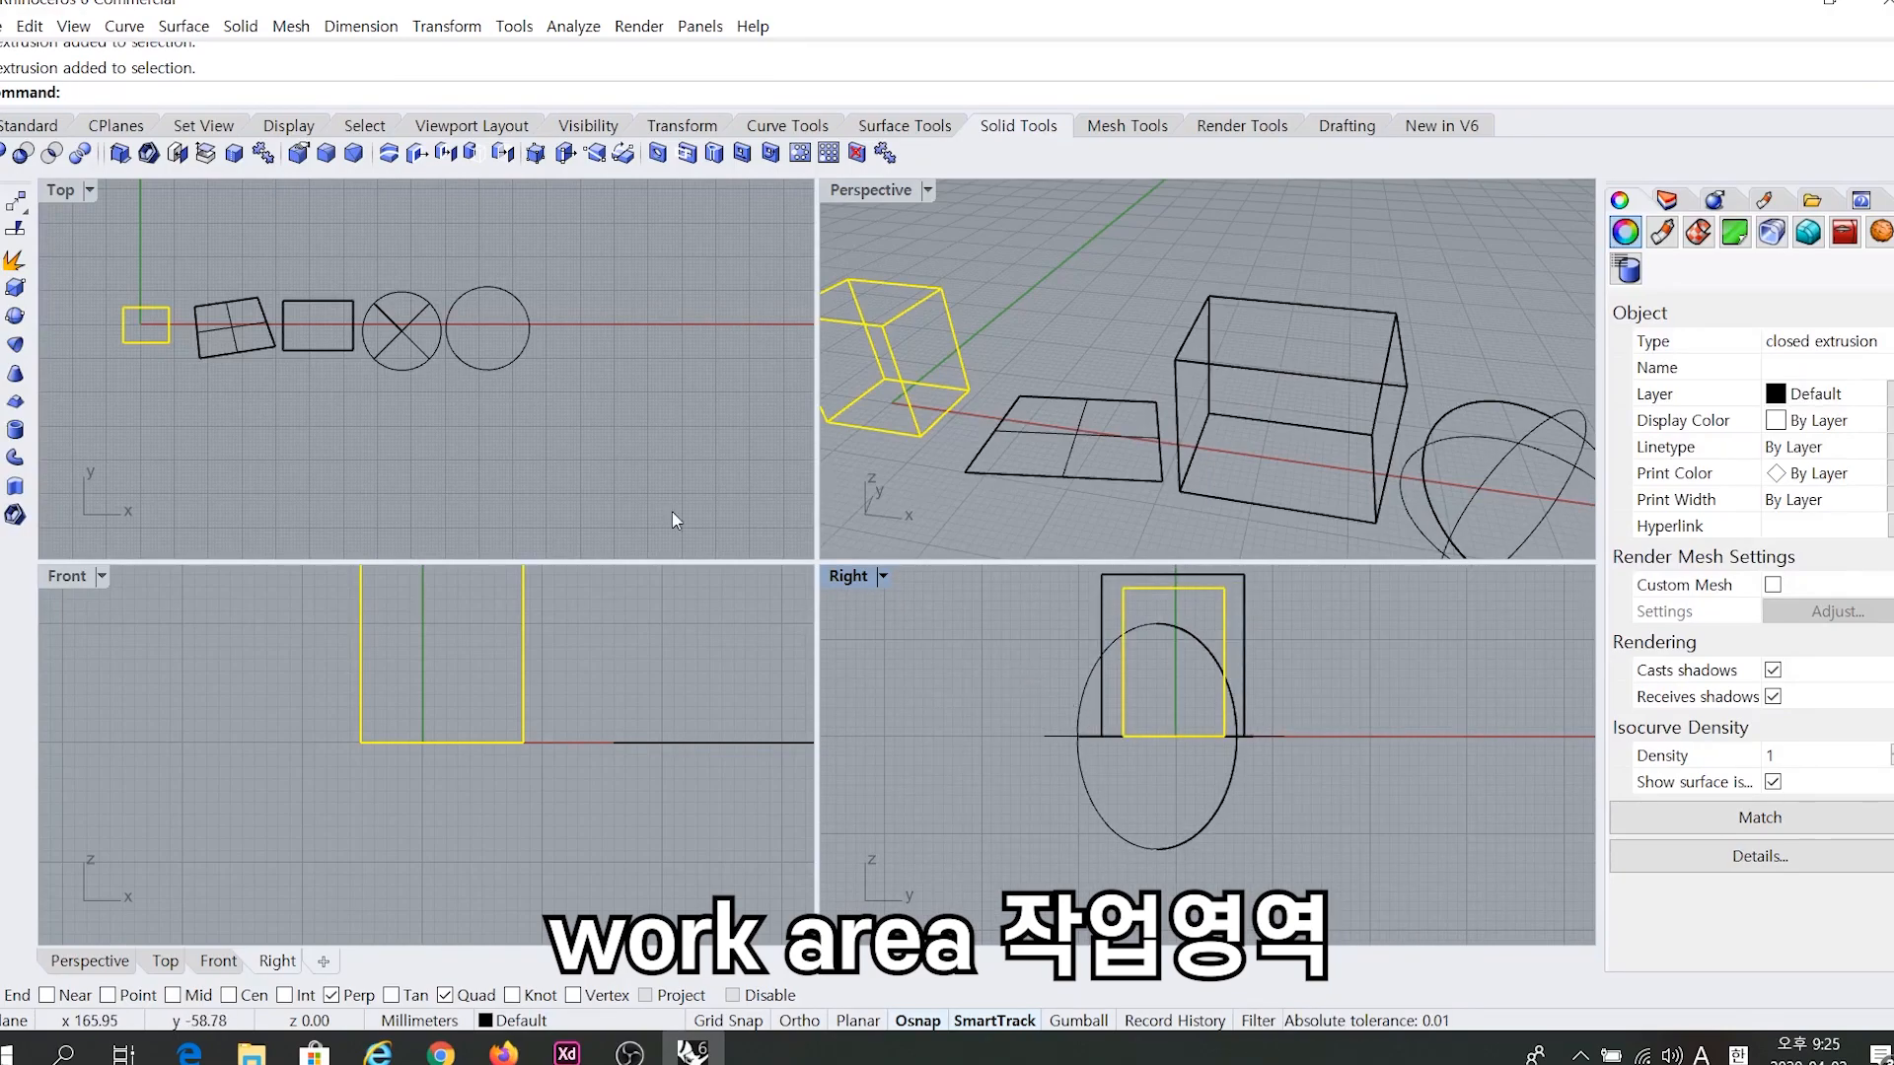
scroll(1053, 684, up, 1)
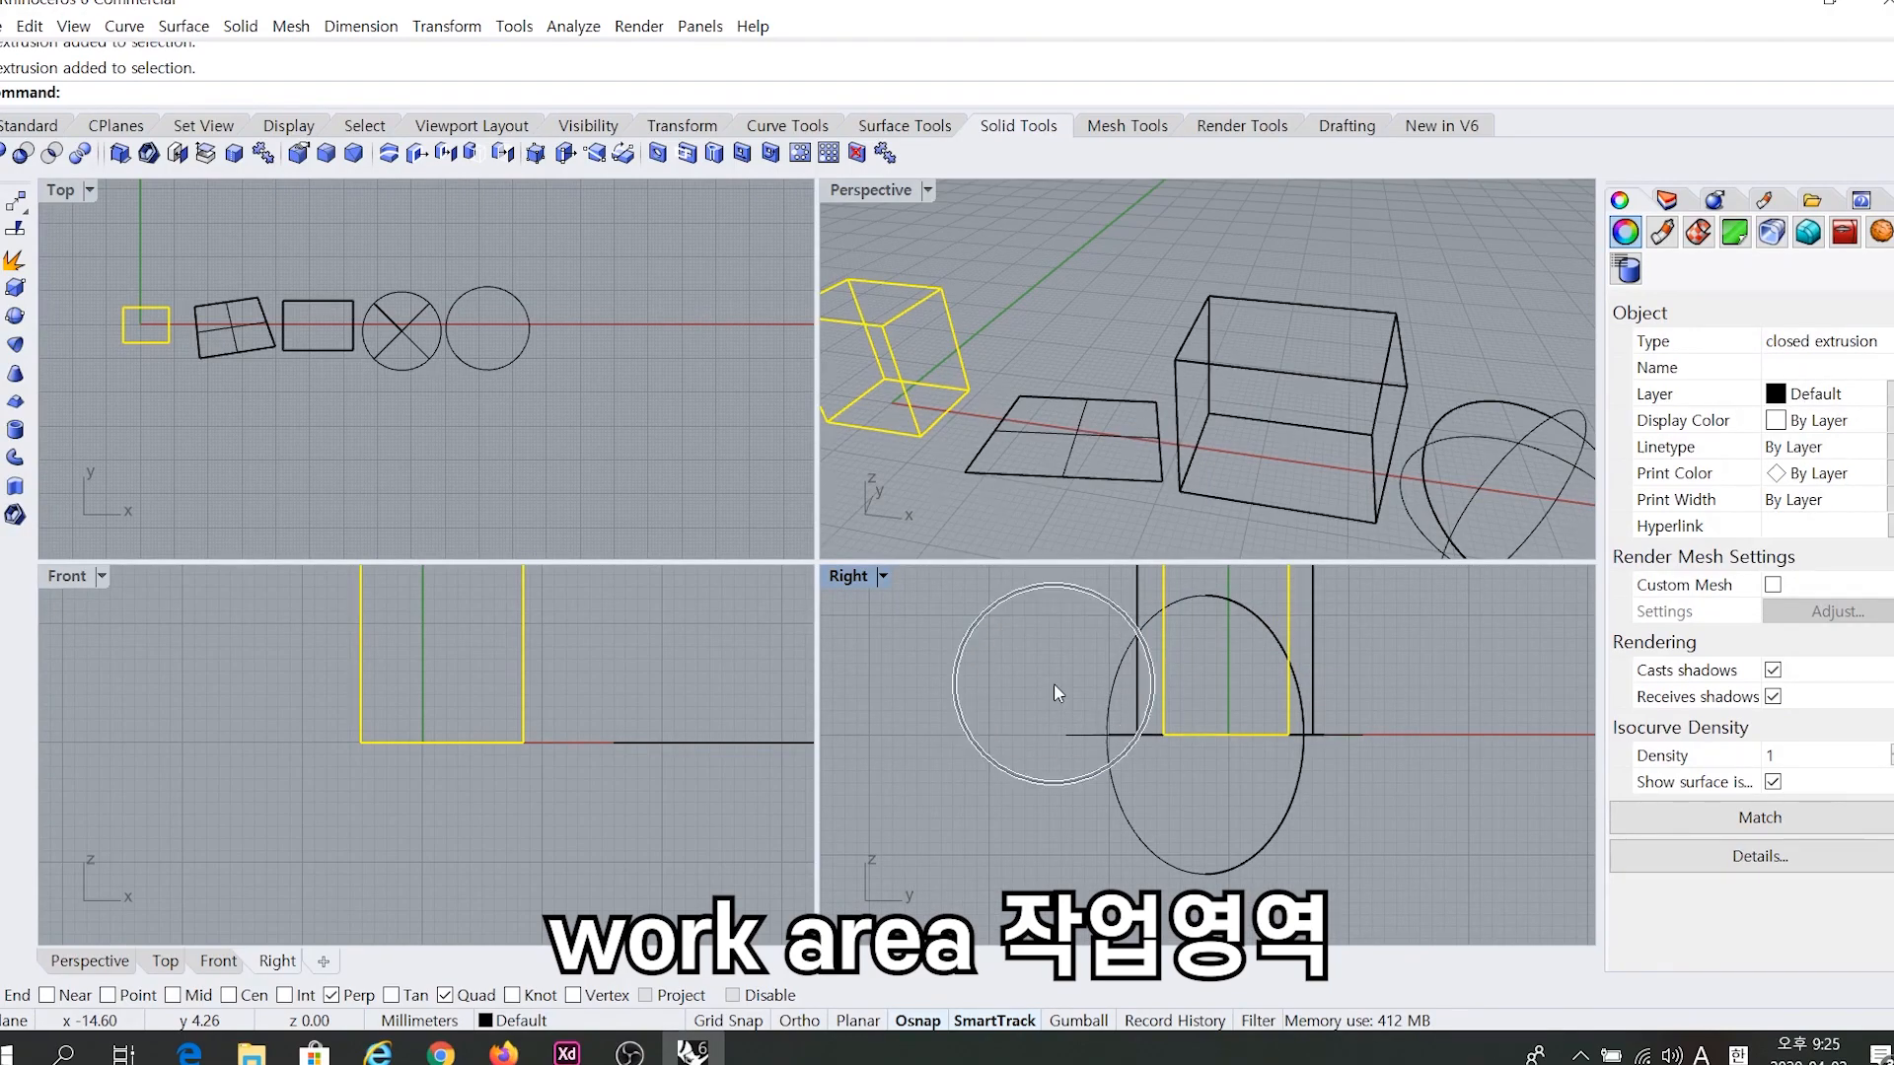
Clear the selection and examine the first box up close in the Perspective view.
shift+right_drag(1044, 299, 1130, 335)
key(Escape)
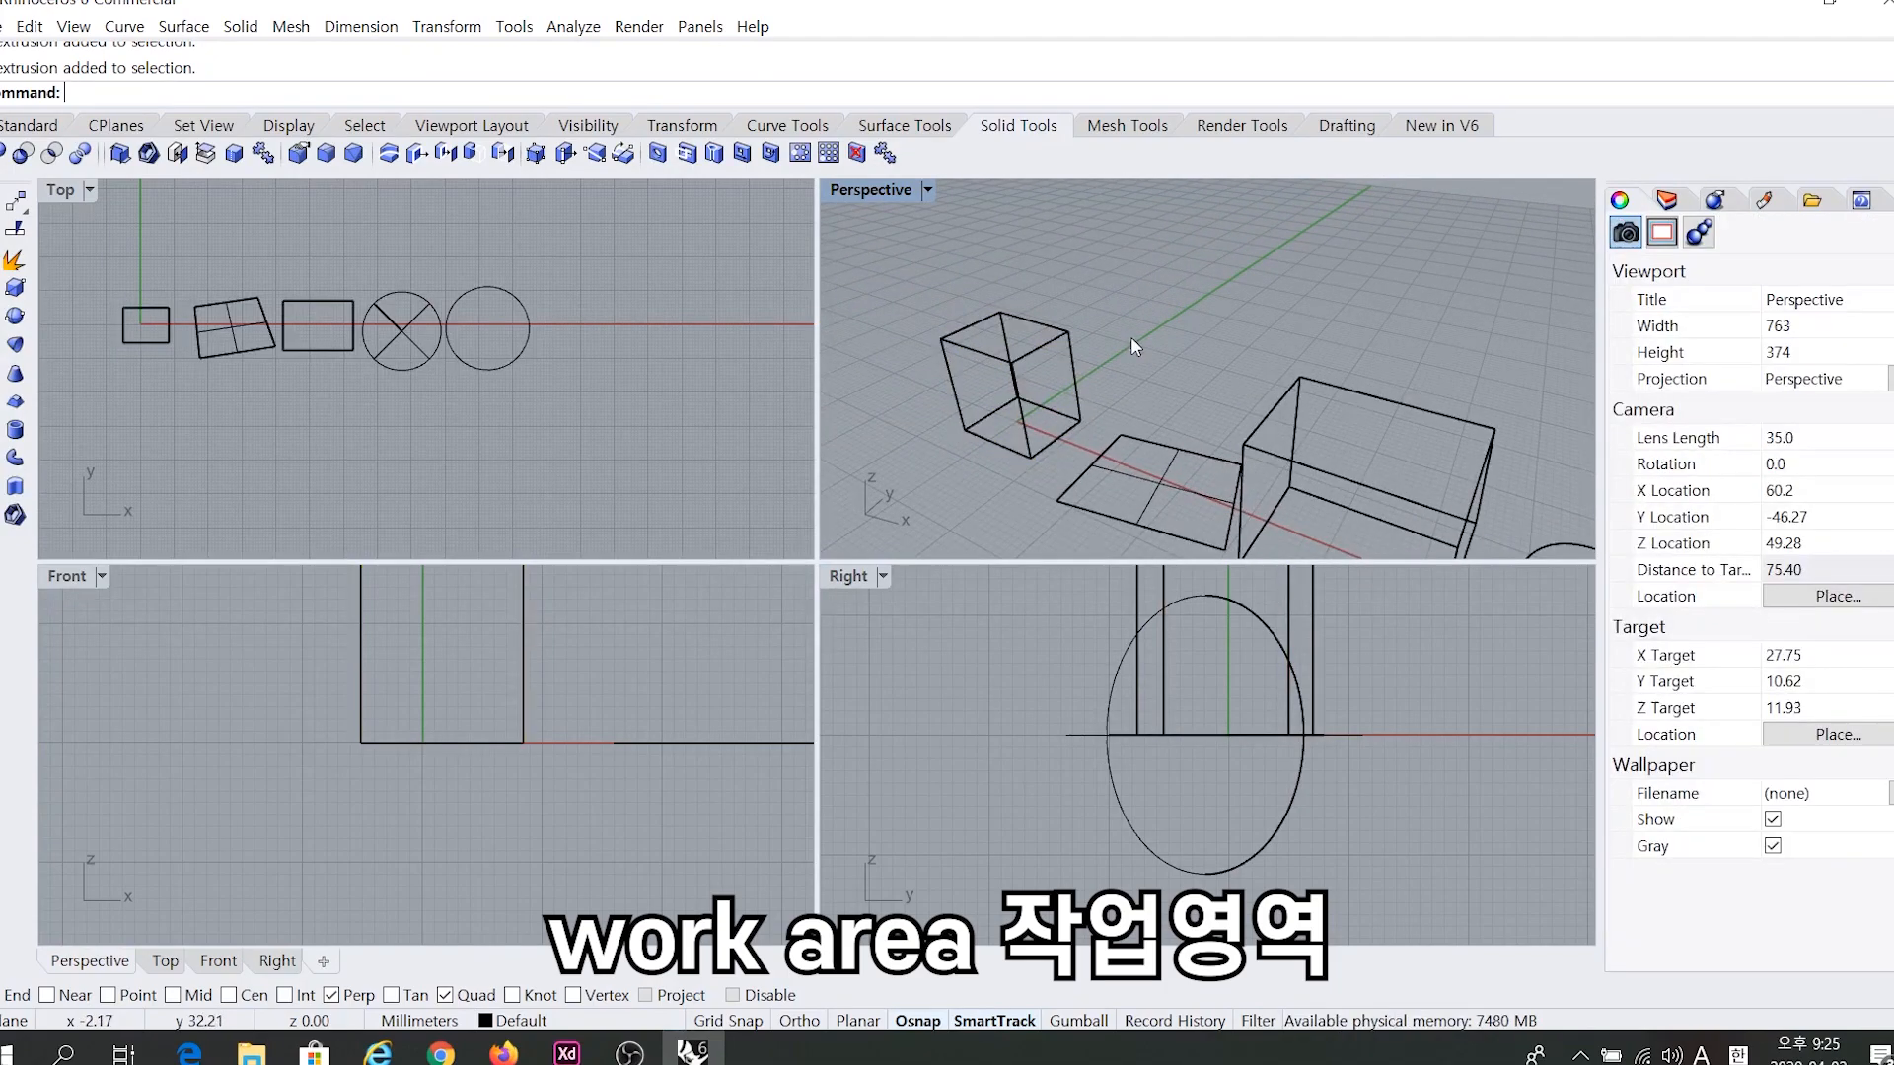
scroll(985, 381, up, 2)
key(ctrl)
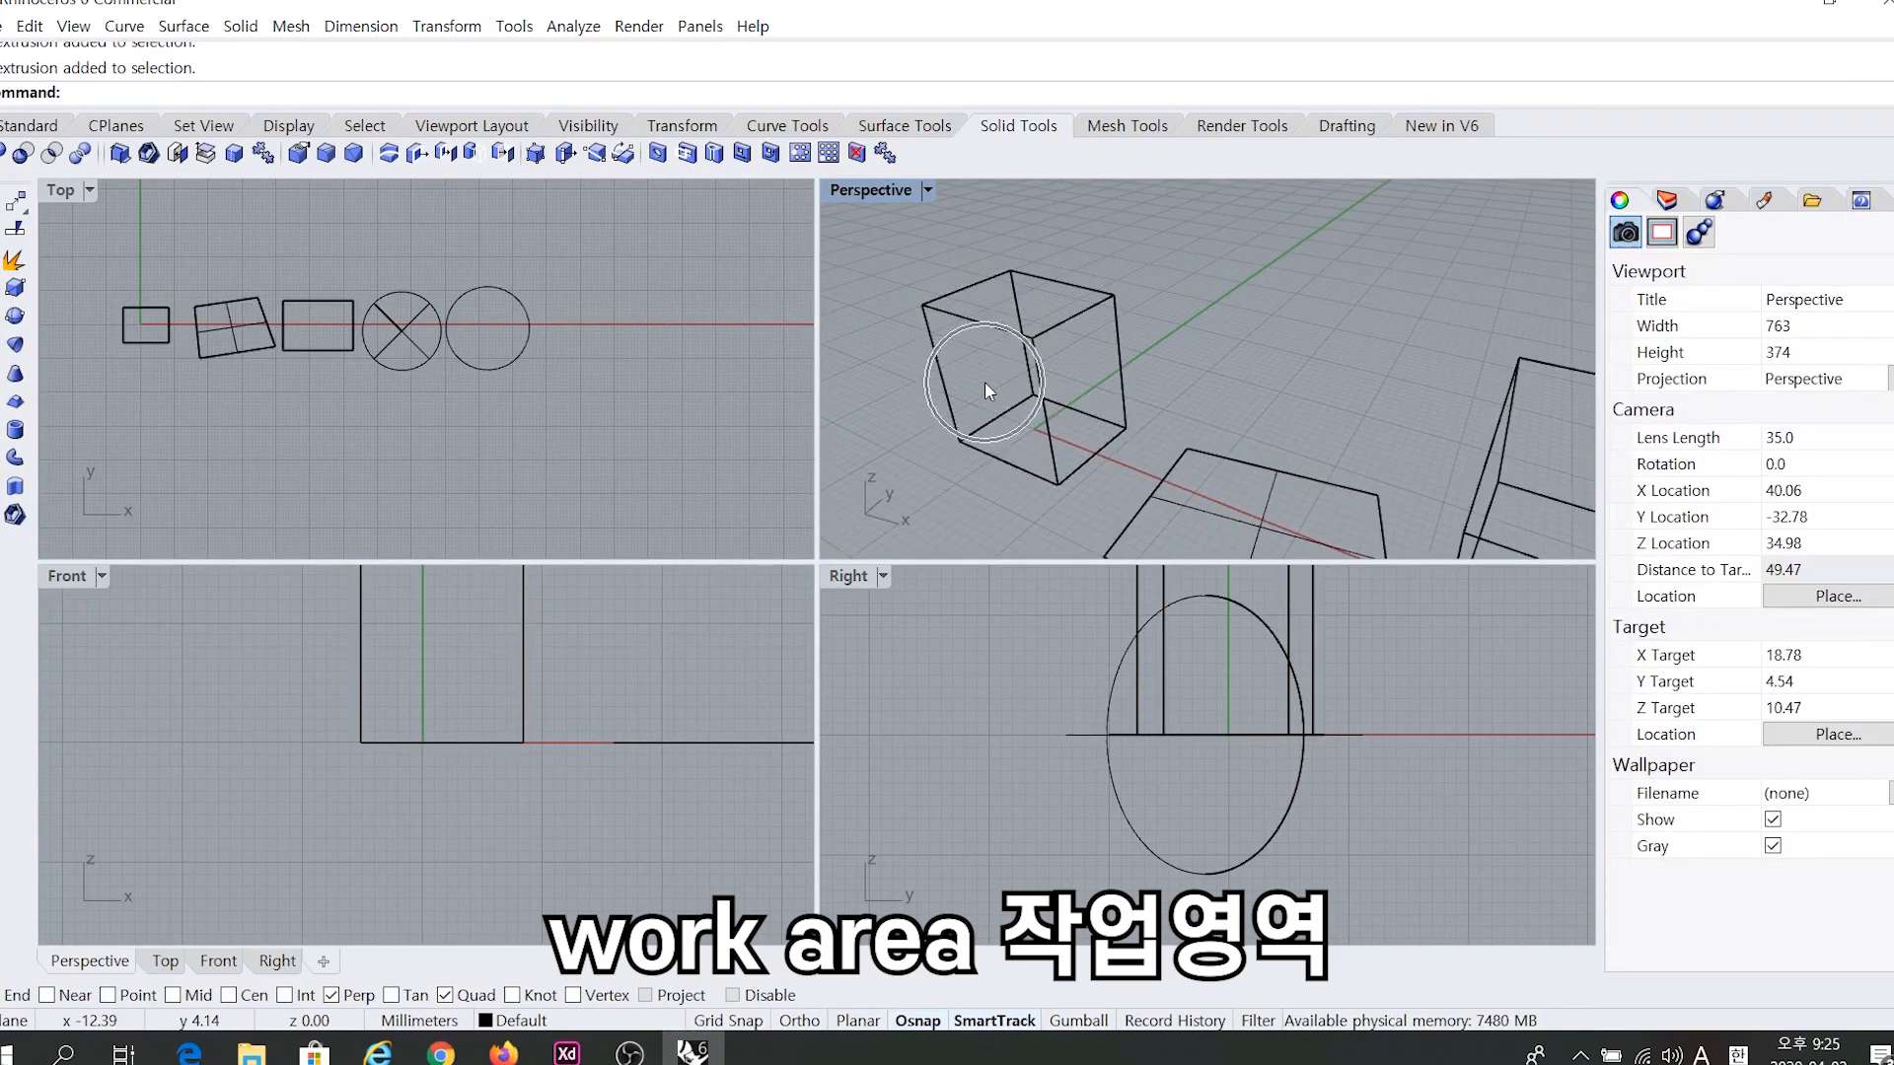
mouse_move(1054, 395)
right_down()
mouse_move(1264, 401)
mouse_move(1032, 407)
right_up()
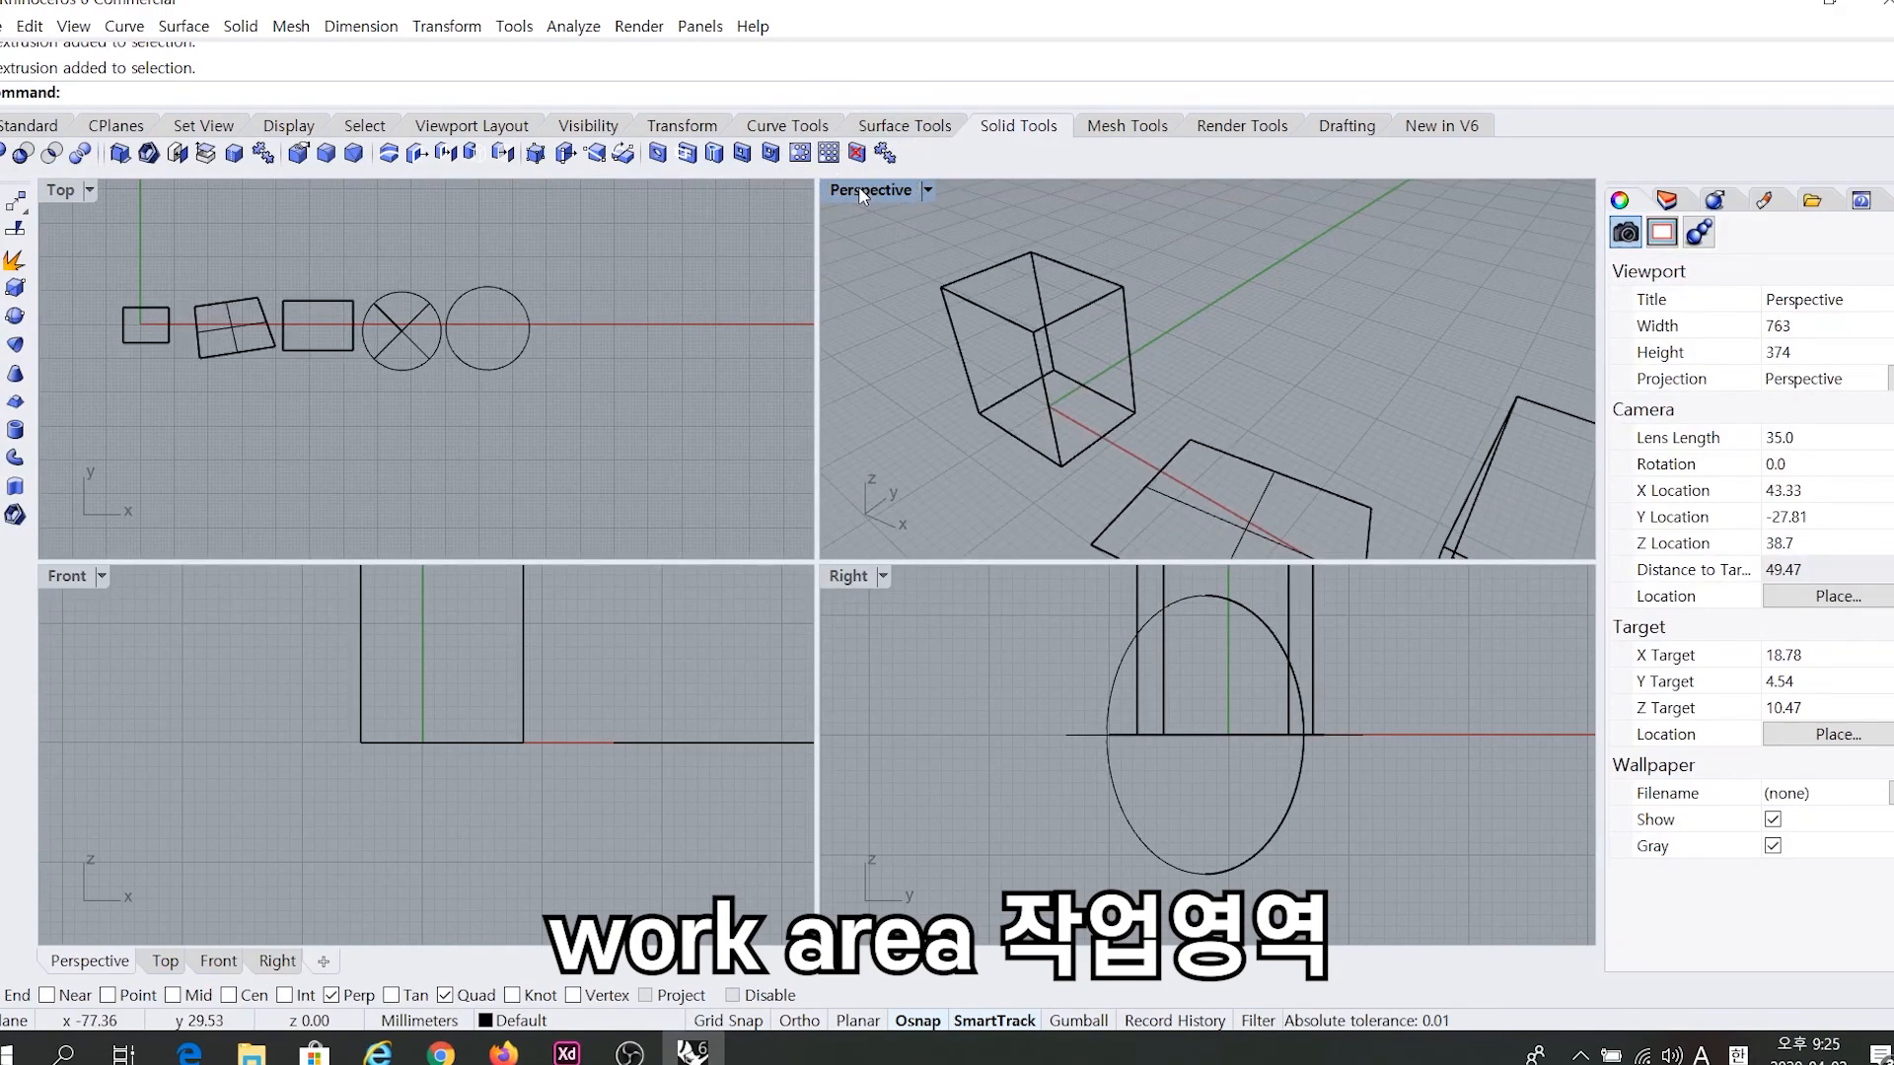
Set the Perspective viewport back to Shaded display mode and look over the shaded objects.
click(933, 193)
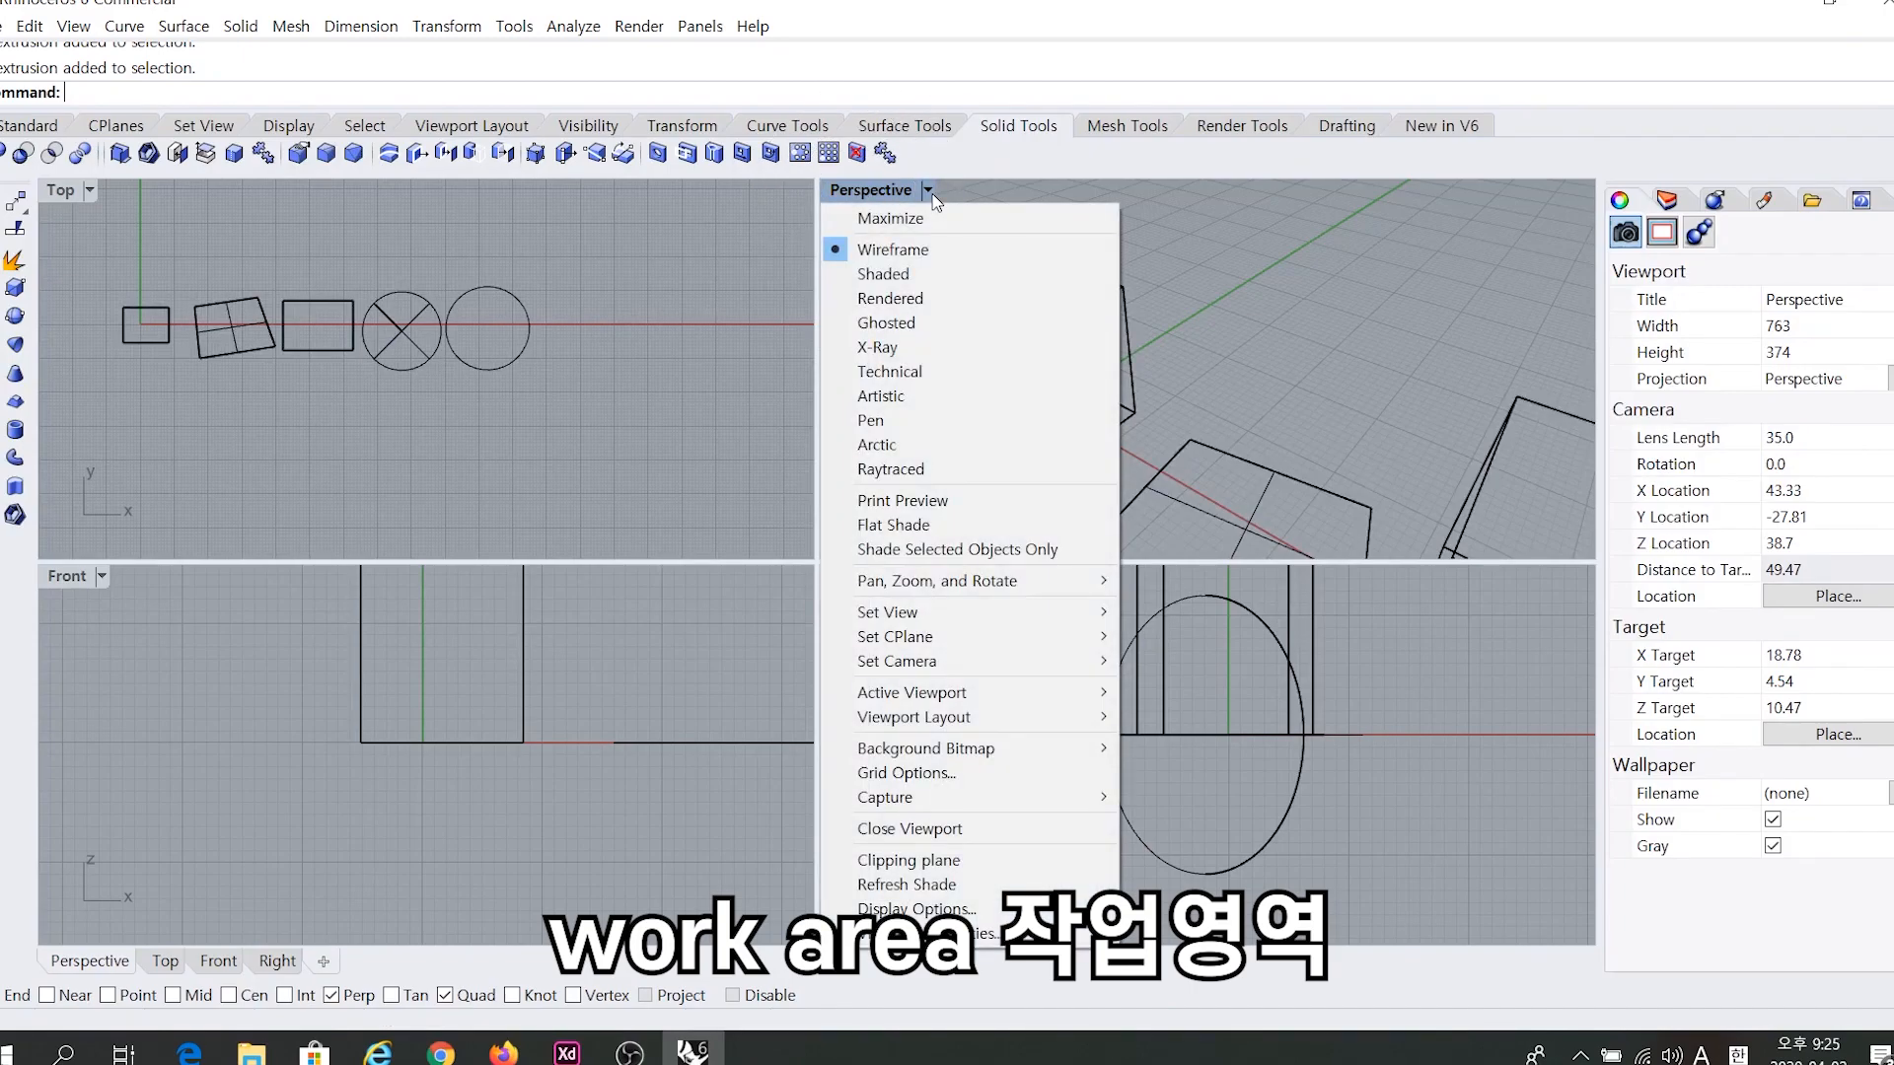
click(883, 276)
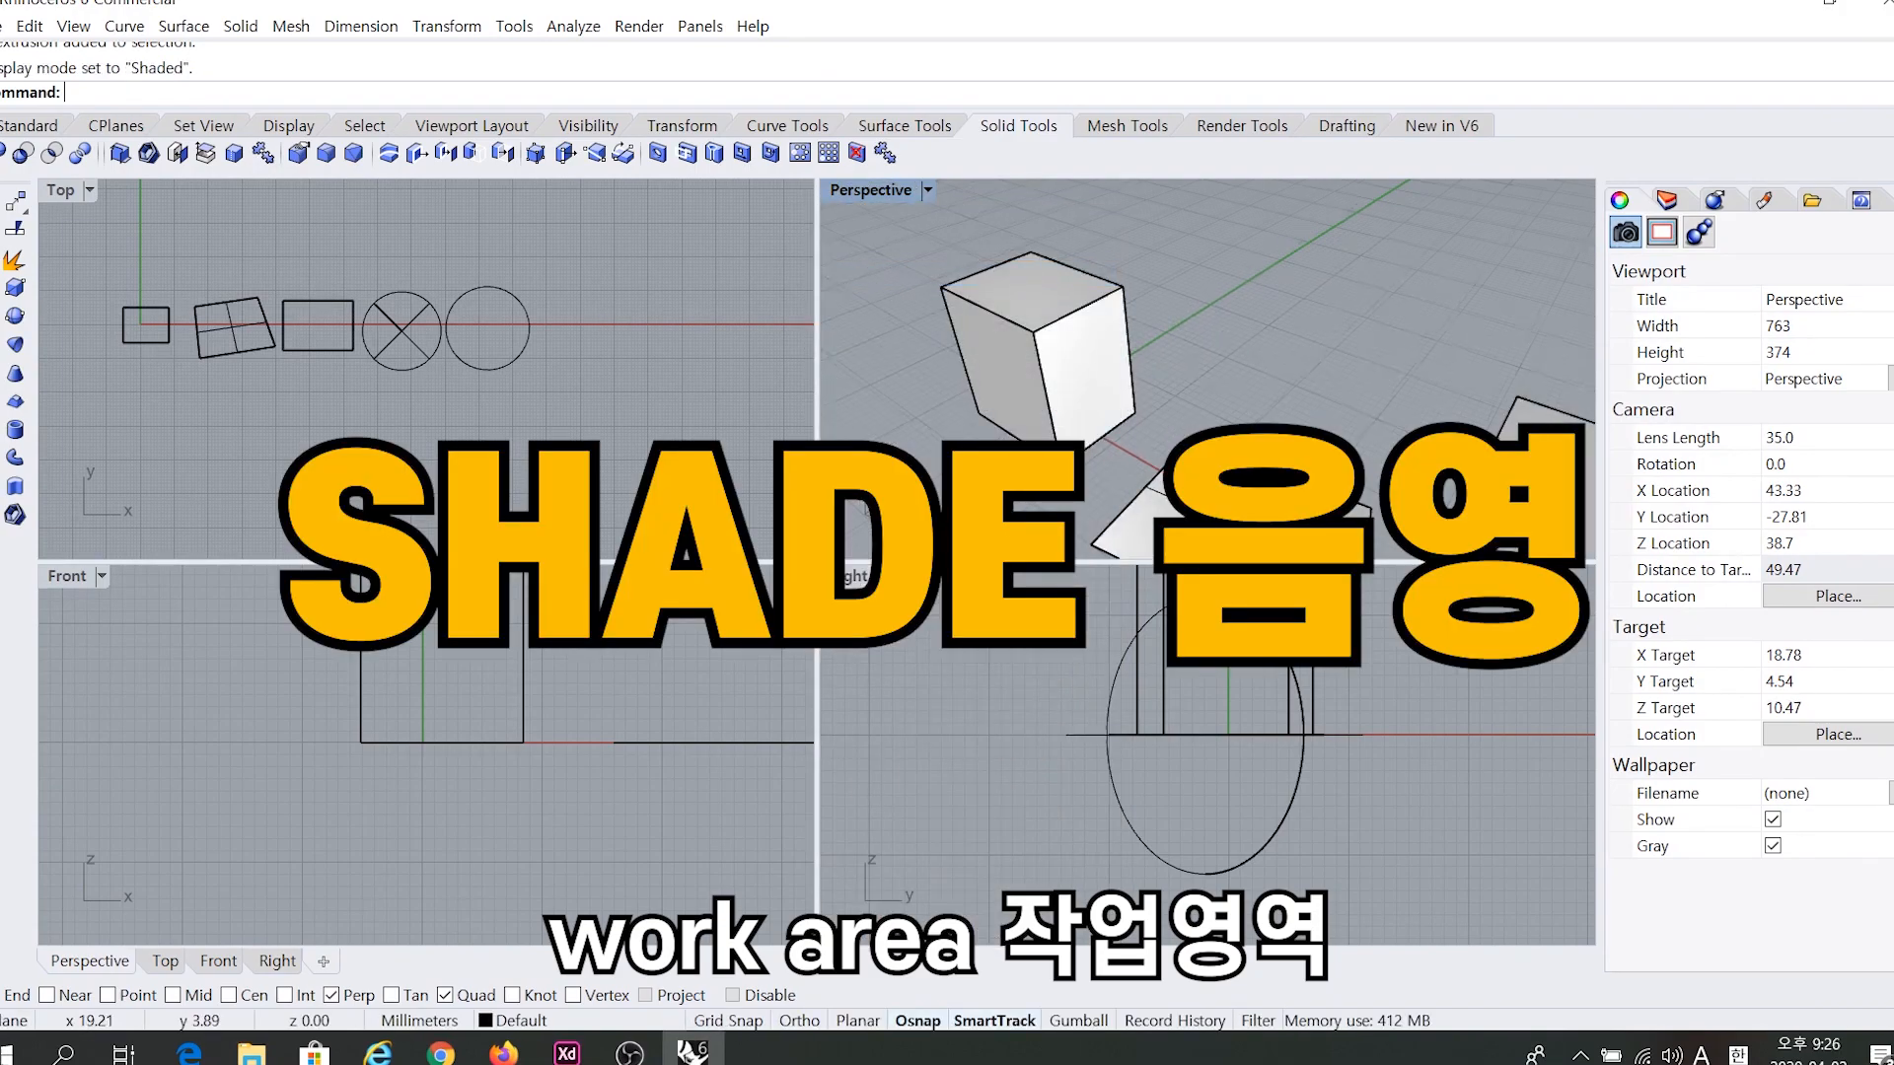
right_drag(1383, 429, 1083, 587)
scroll(1041, 419, down, 3)
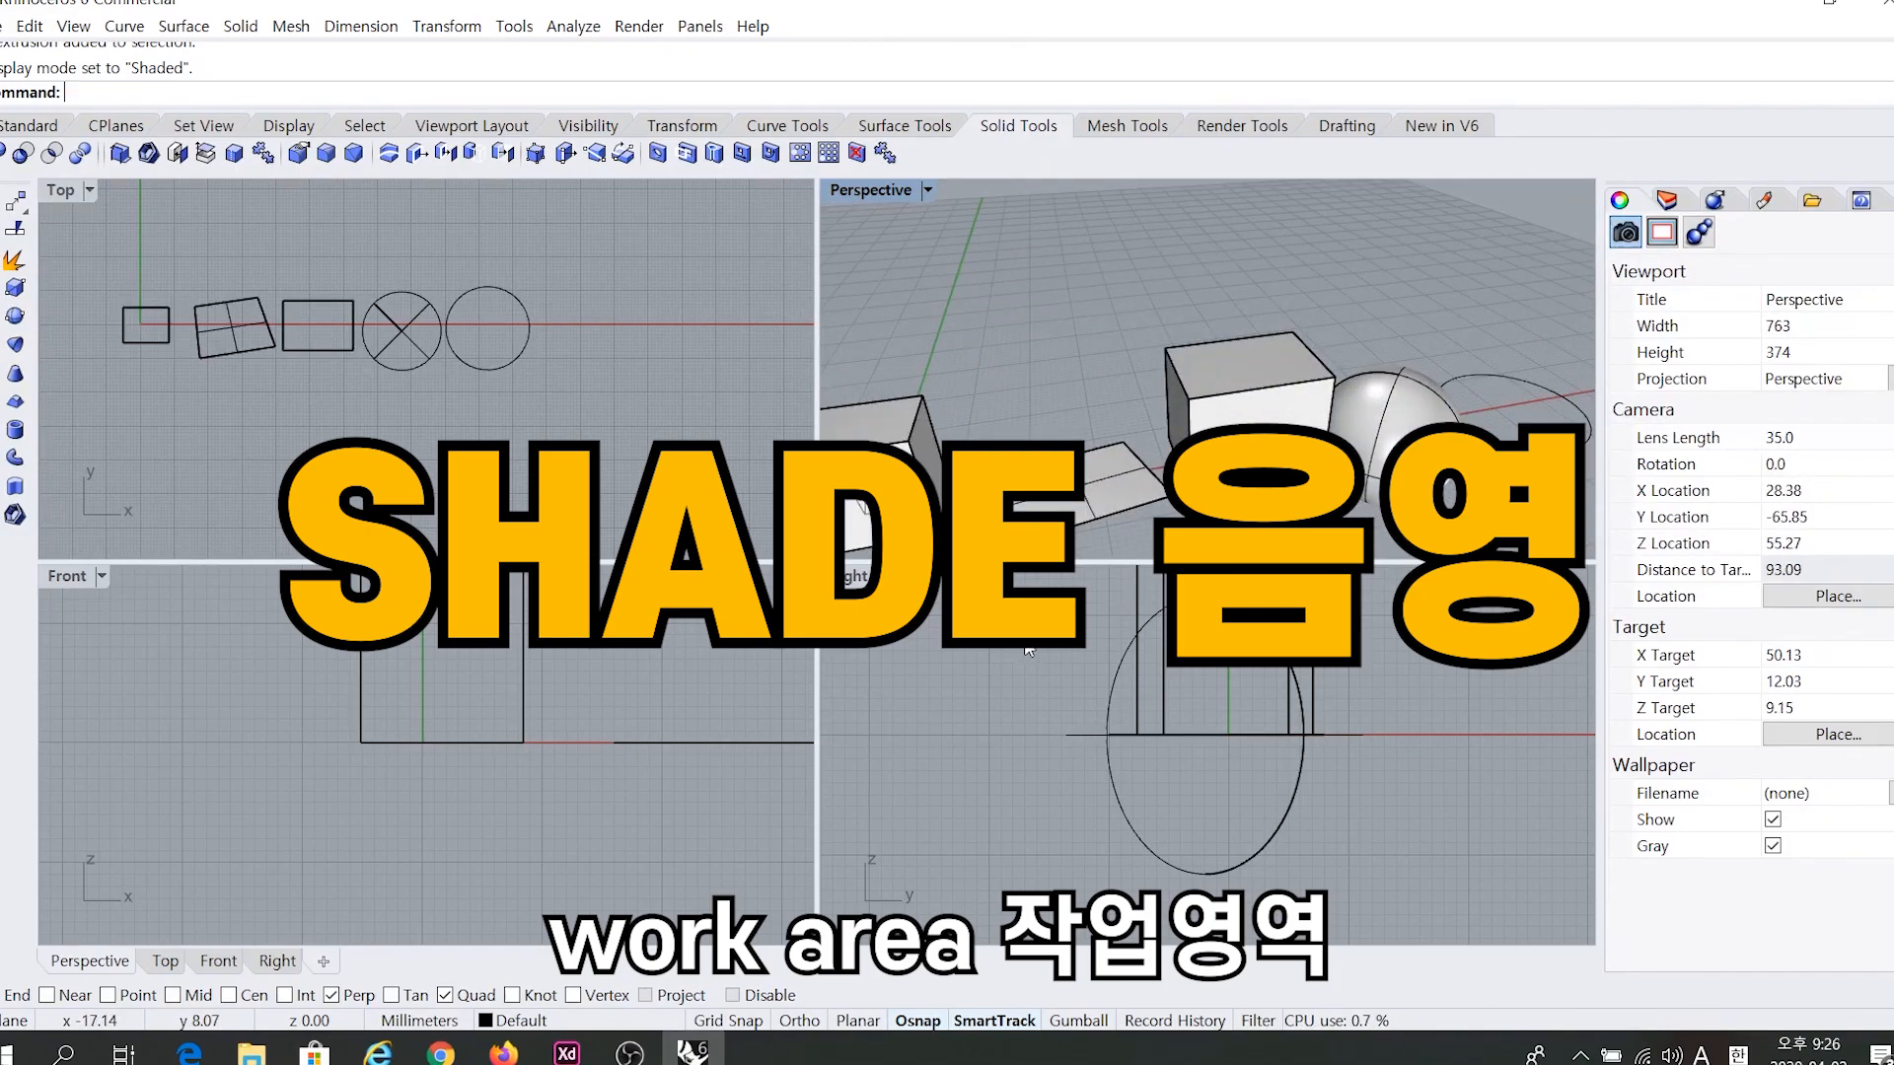
Set the Top viewport to Shaded display mode and look over the shaded objects.
right_drag(1015, 641, 1009, 676)
right_drag(205, 201, 275, 263)
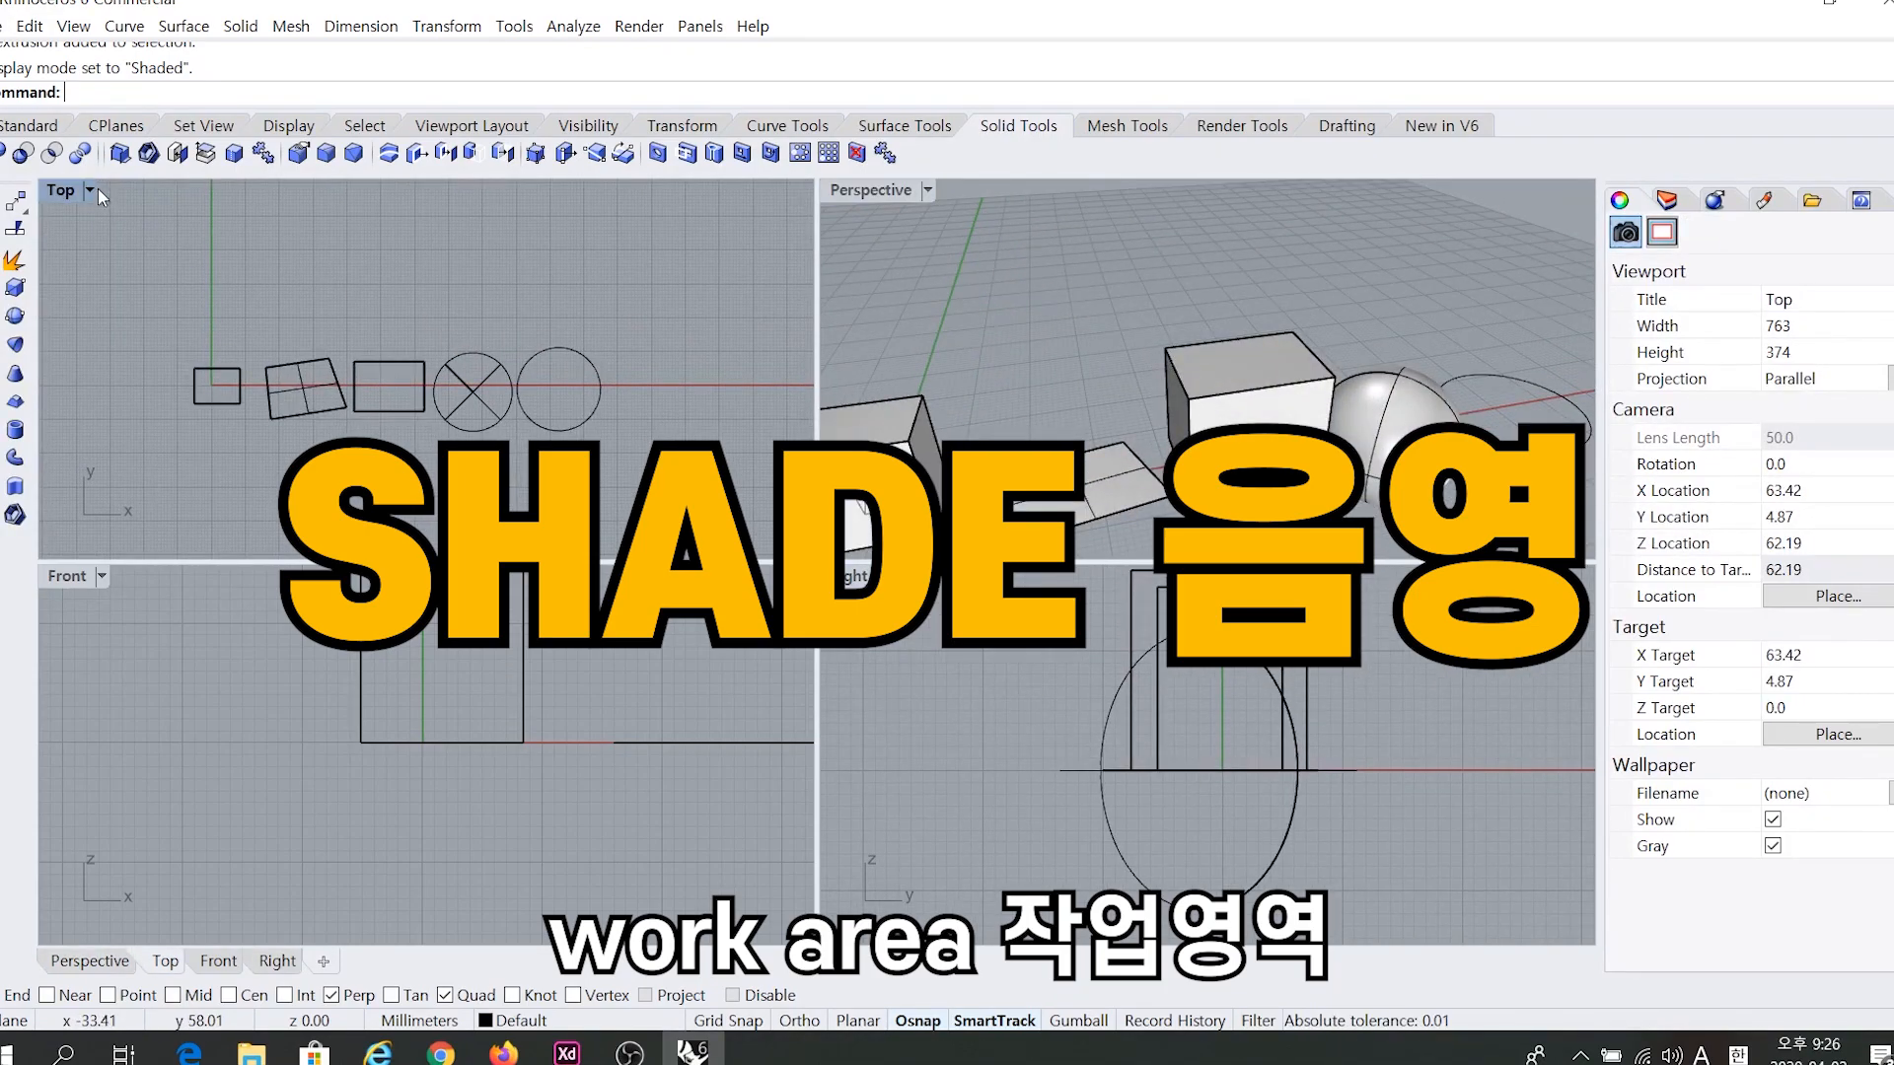
click(88, 191)
click(108, 276)
right_drag(441, 430, 567, 387)
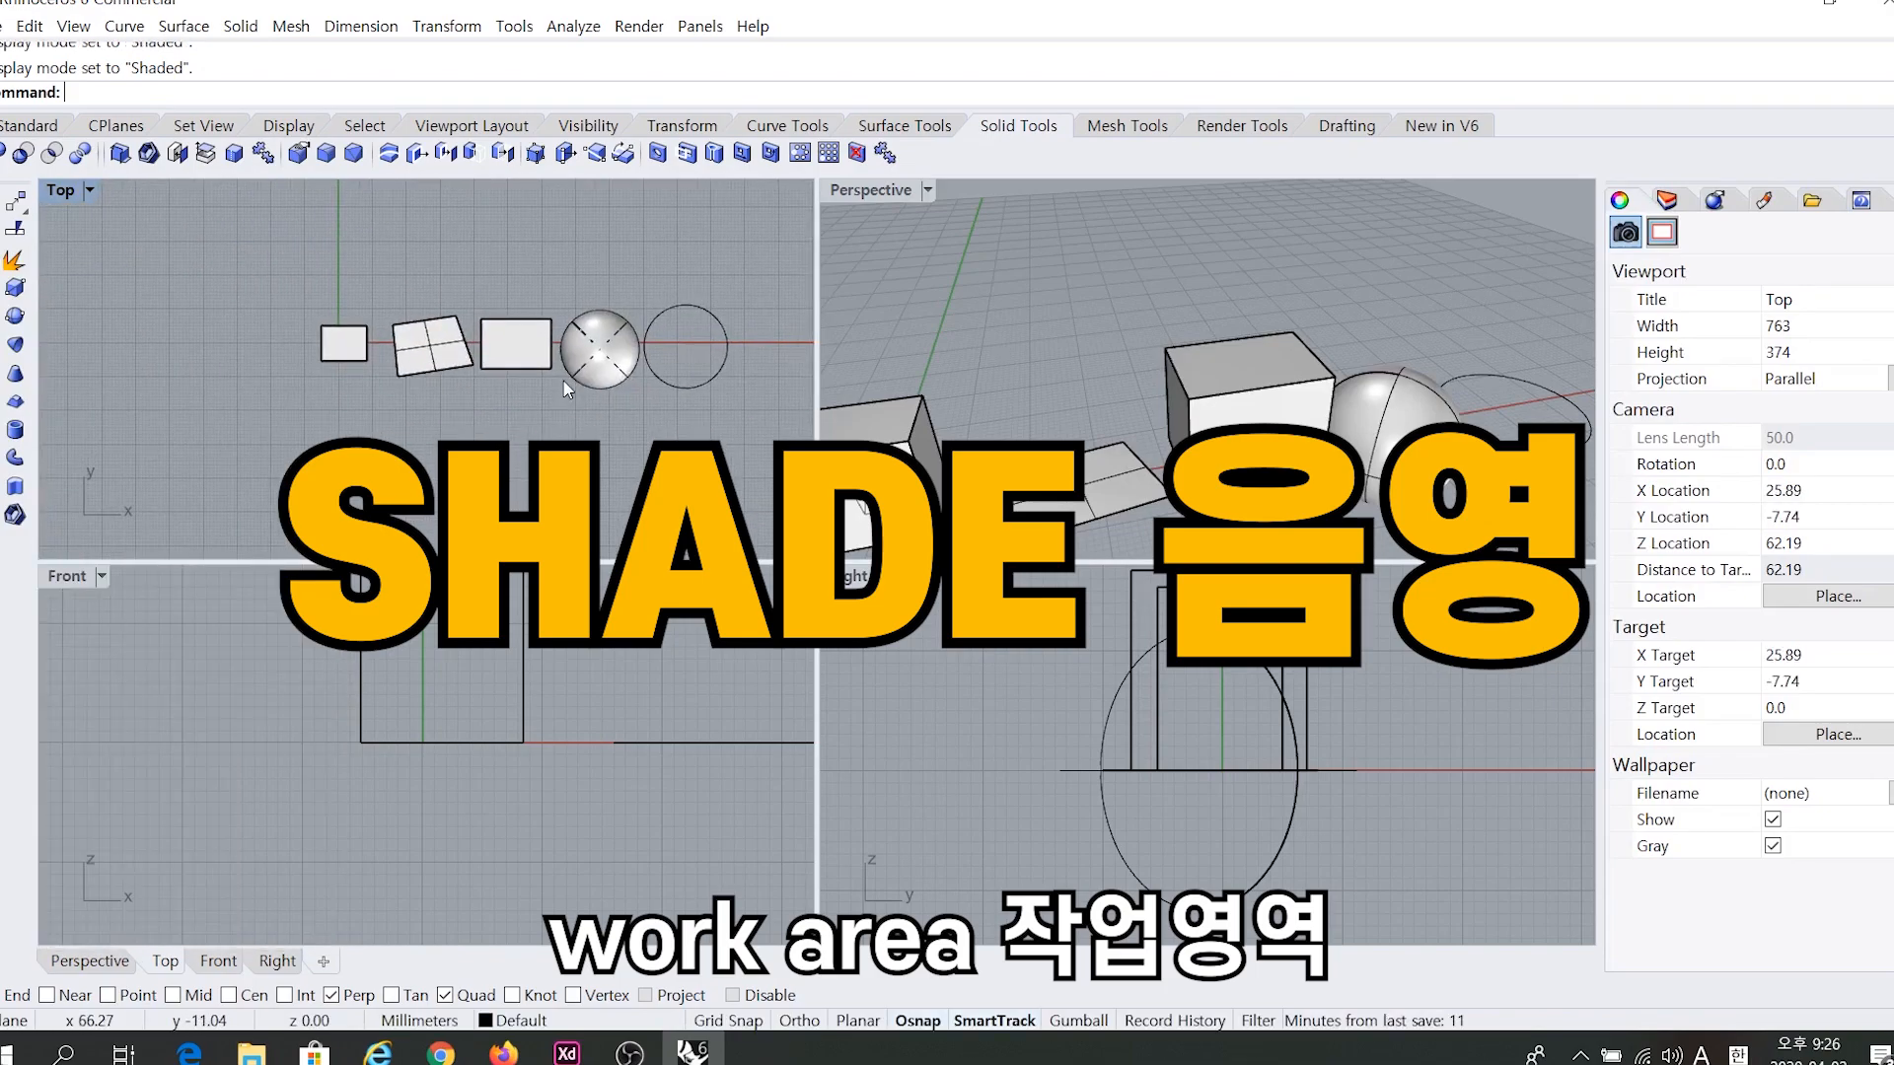
scroll(567, 388, up, 4)
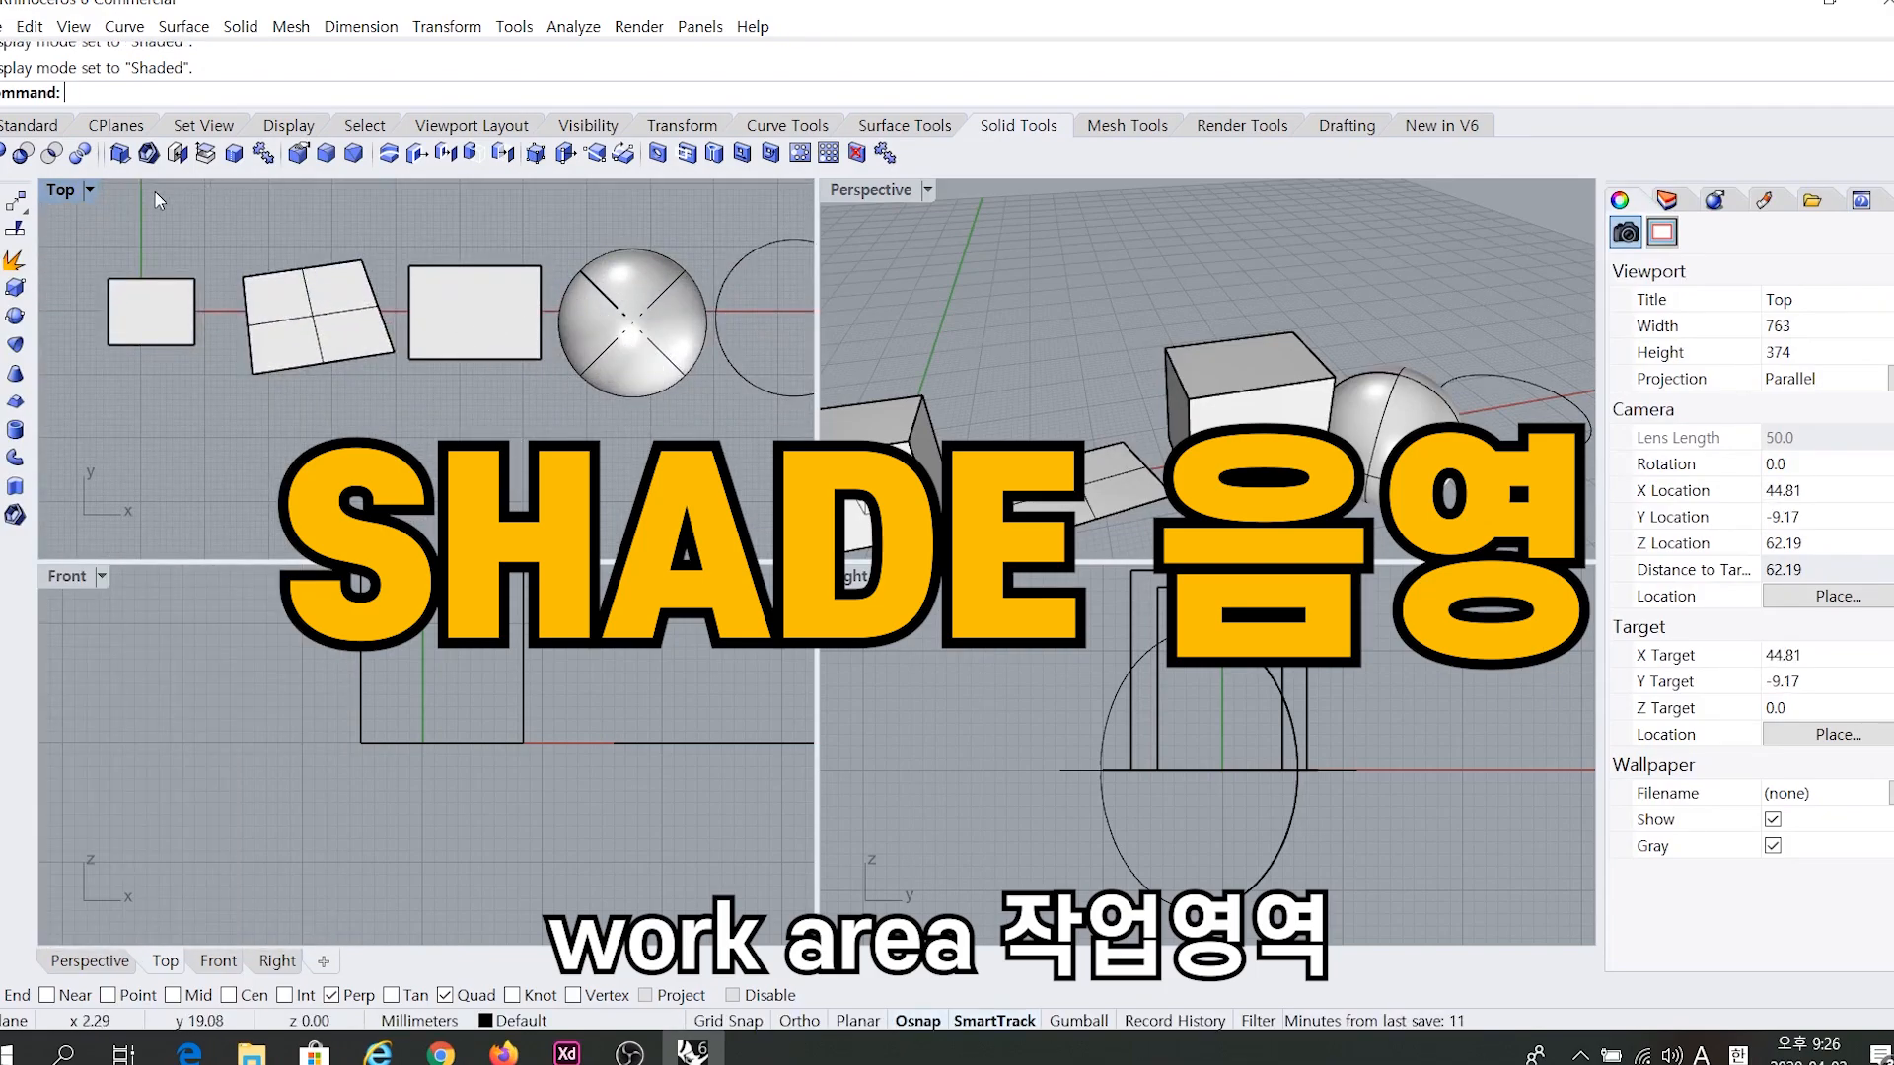
Set the Top viewport back to Wireframe display mode.
click(91, 191)
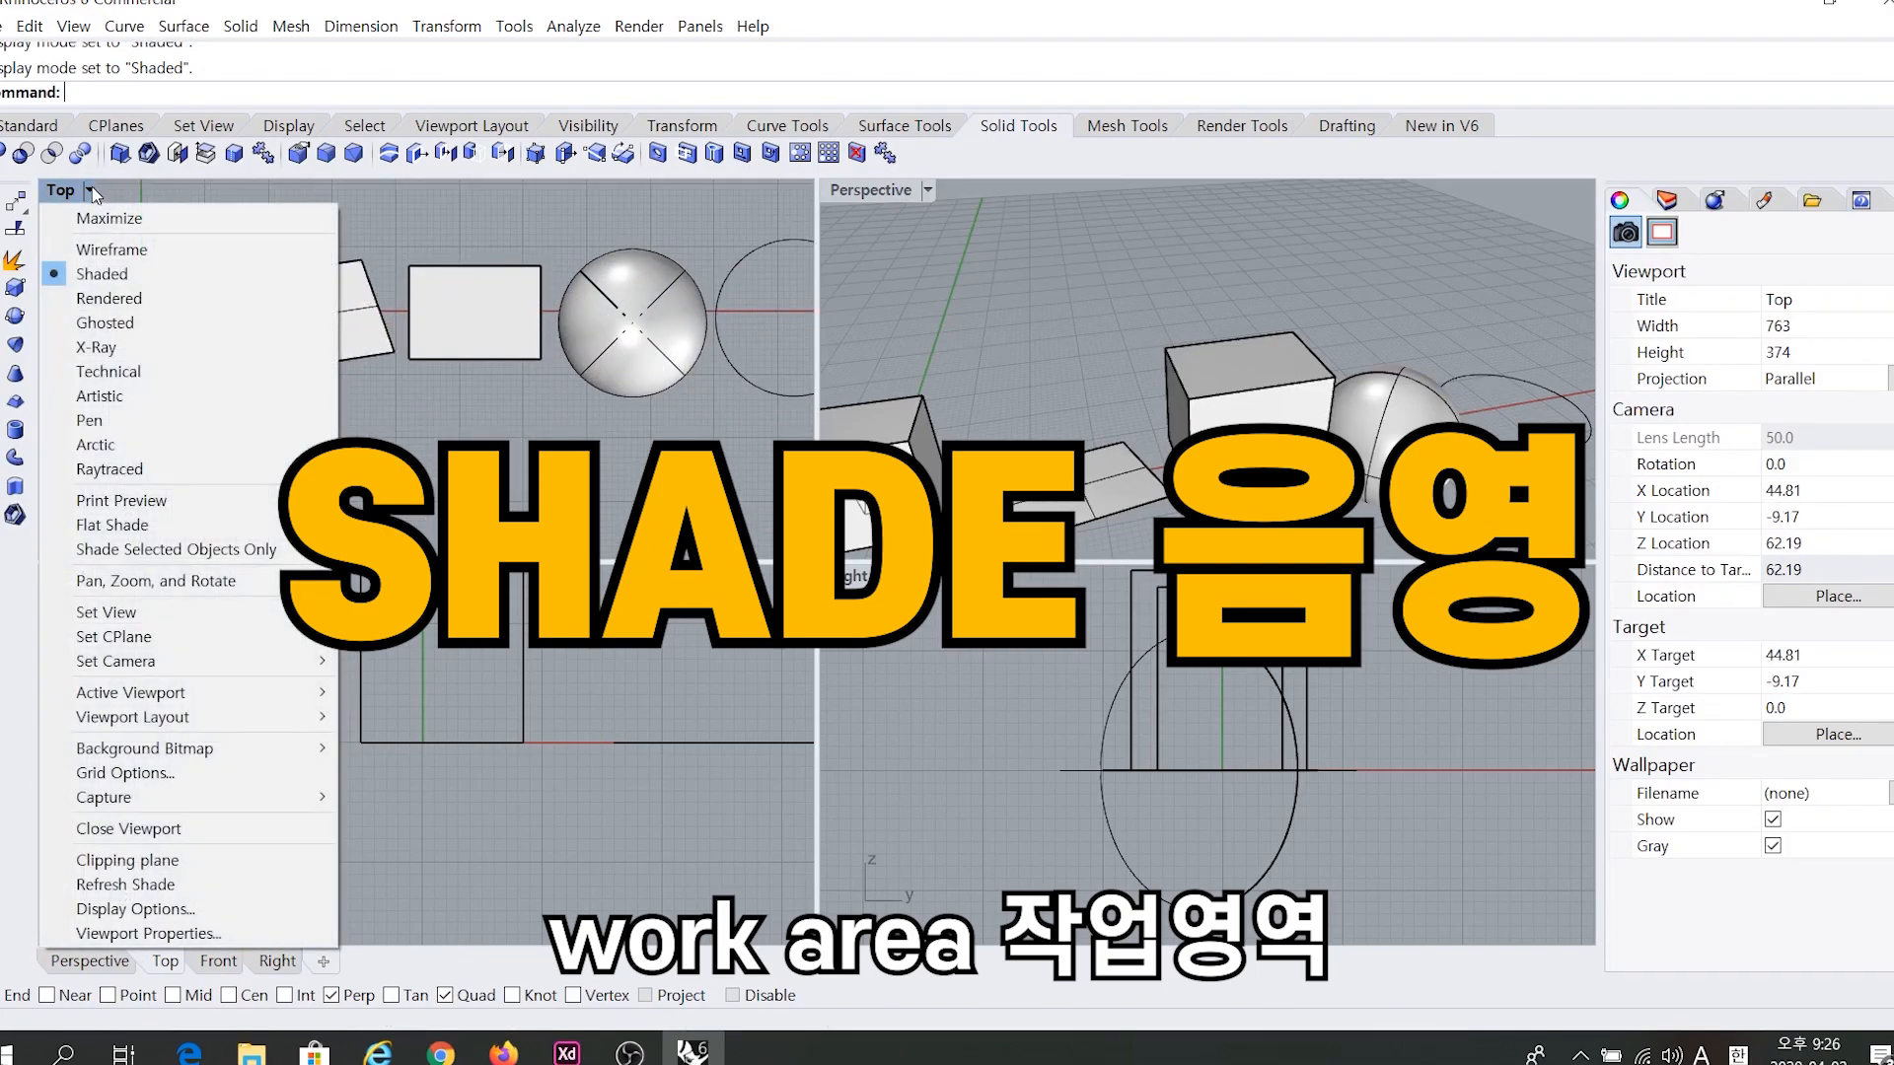
click(93, 251)
right_drag(488, 334, 465, 372)
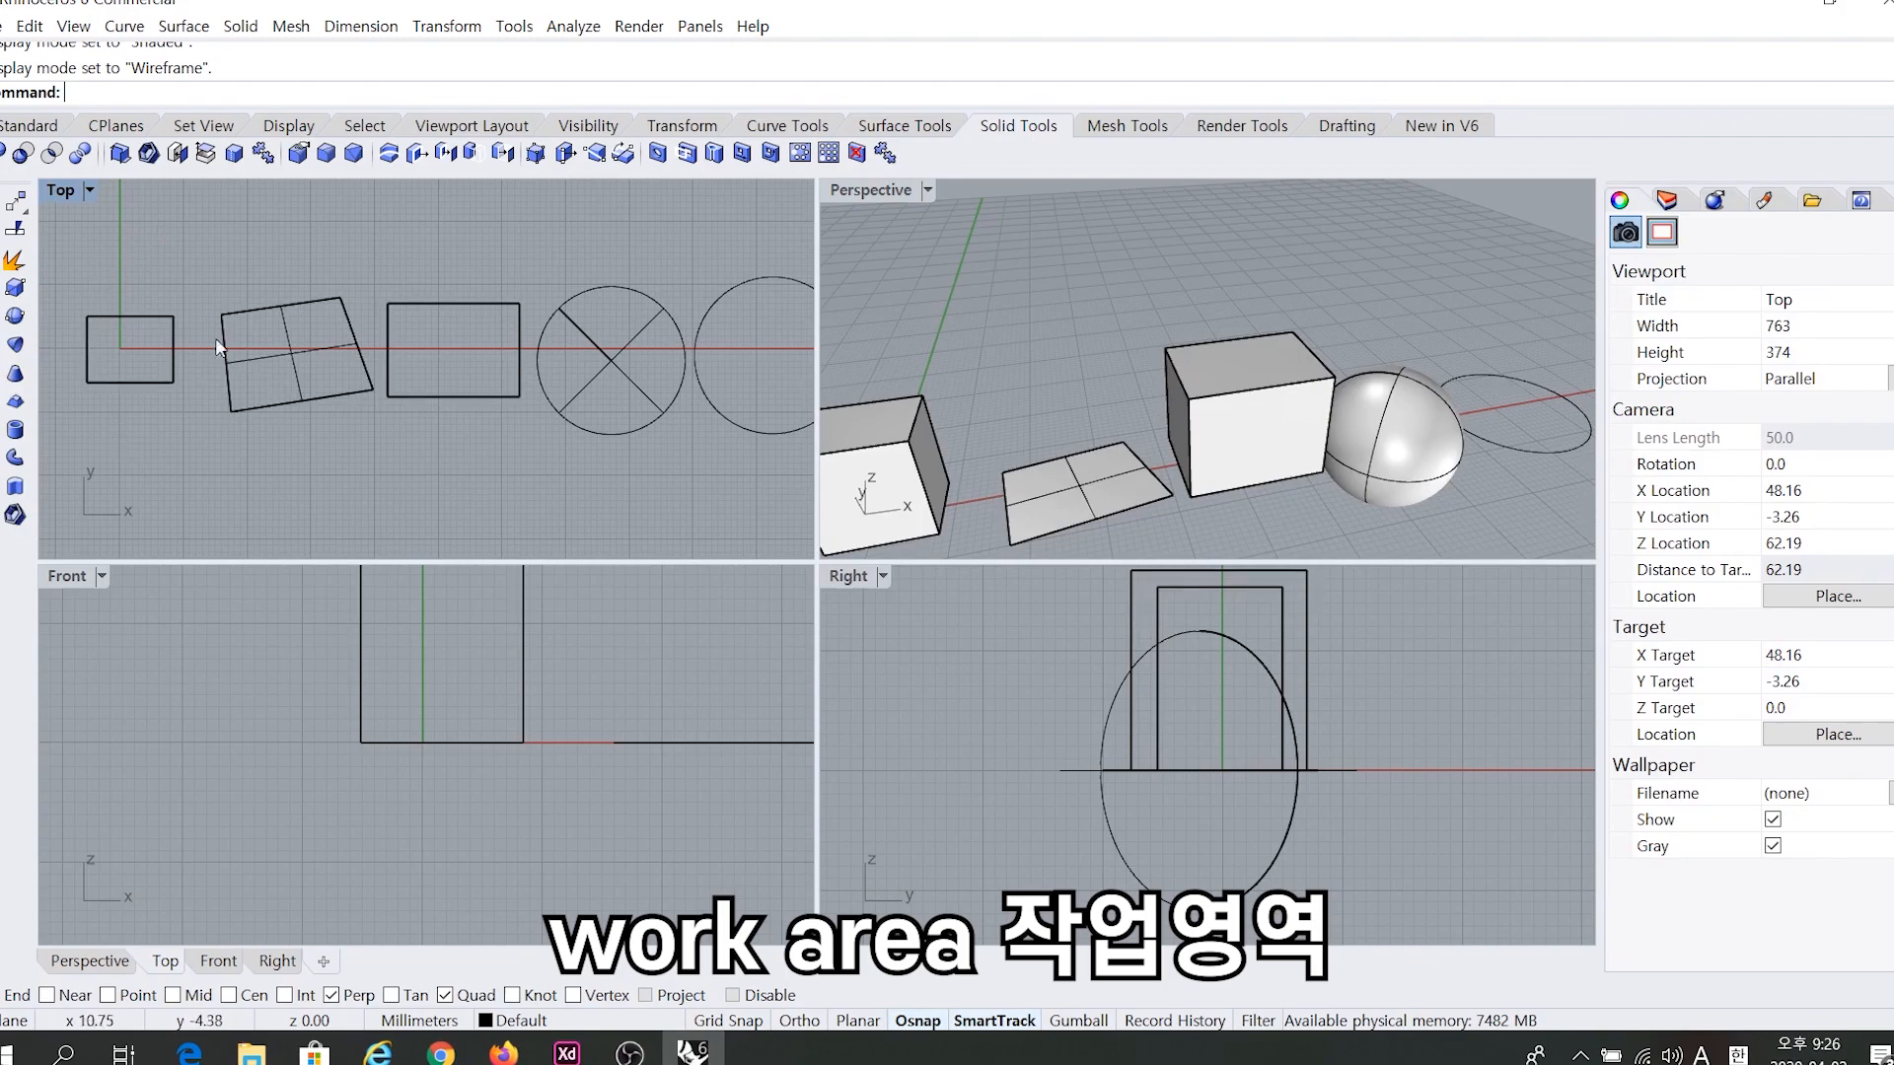
Activate the Perspective, Top, Front and Right viewports in turn to examine how the active viewport is switched.
click(868, 193)
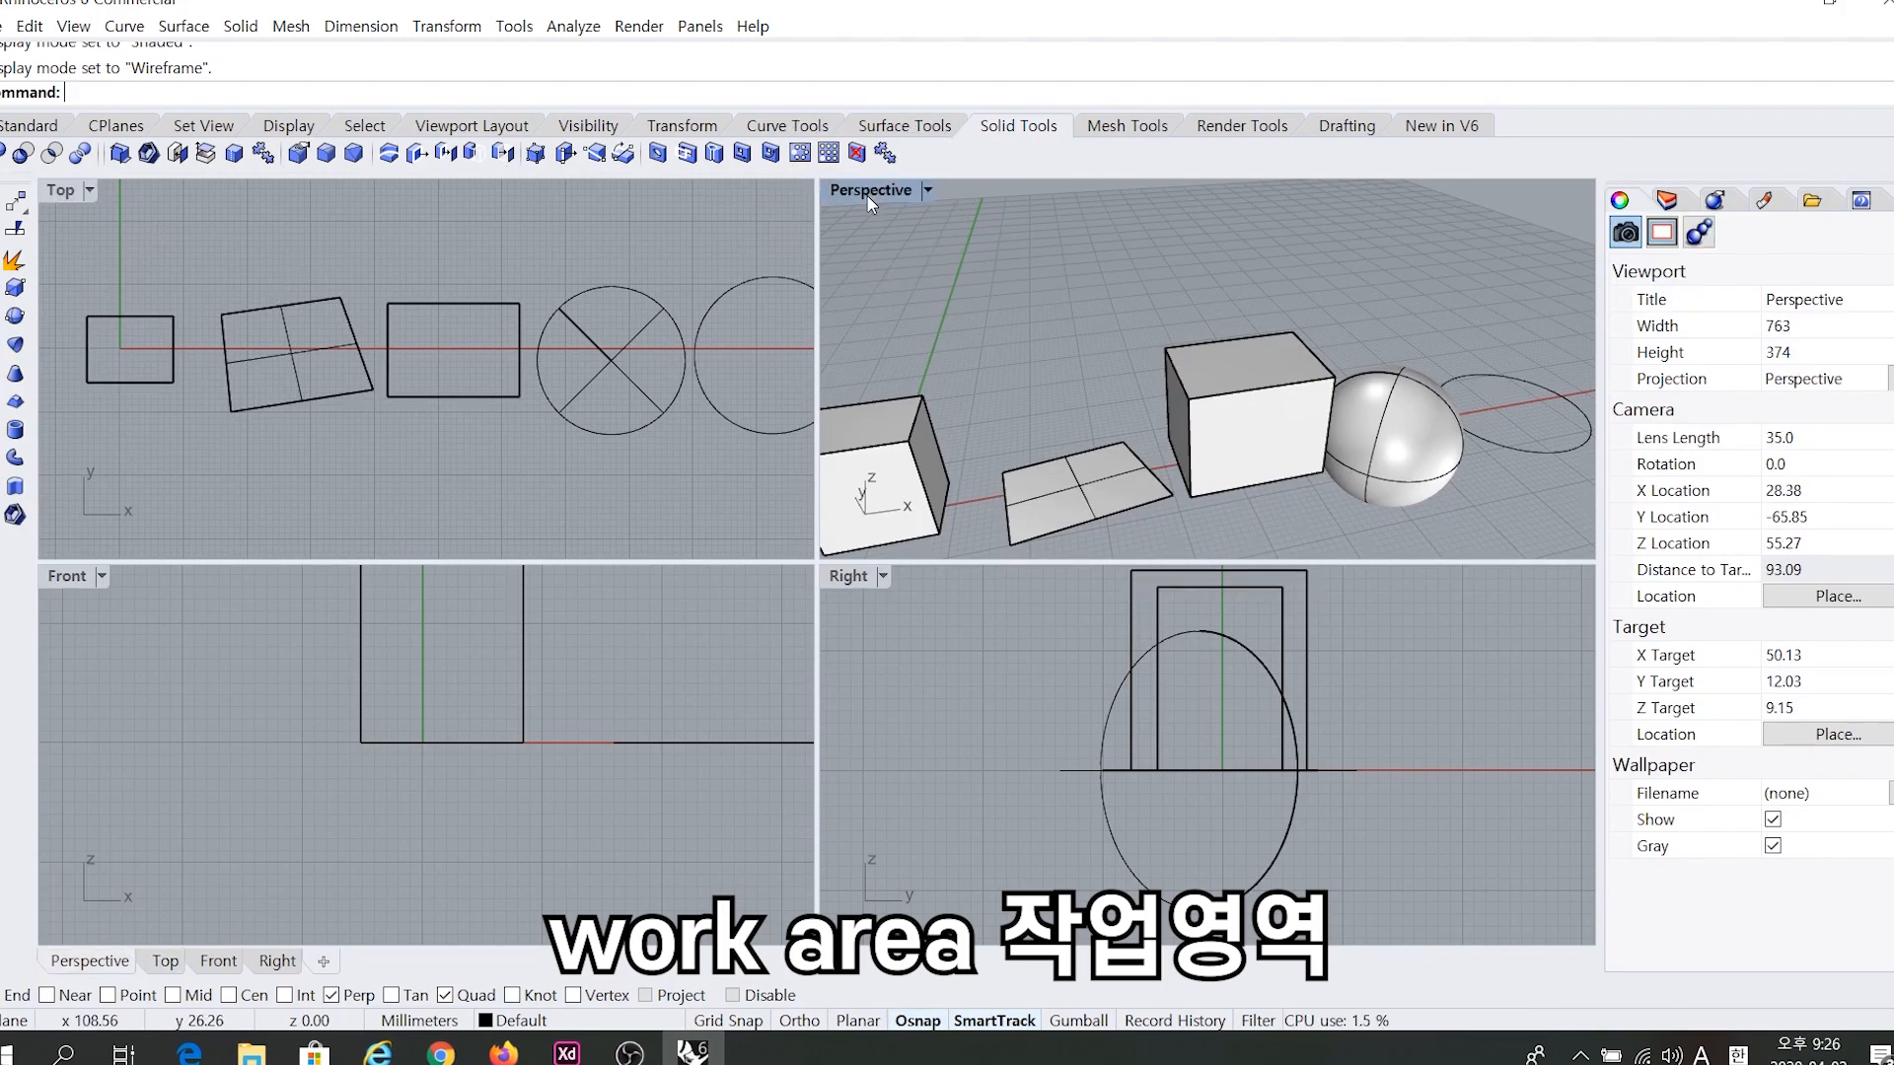
double_click(76, 966)
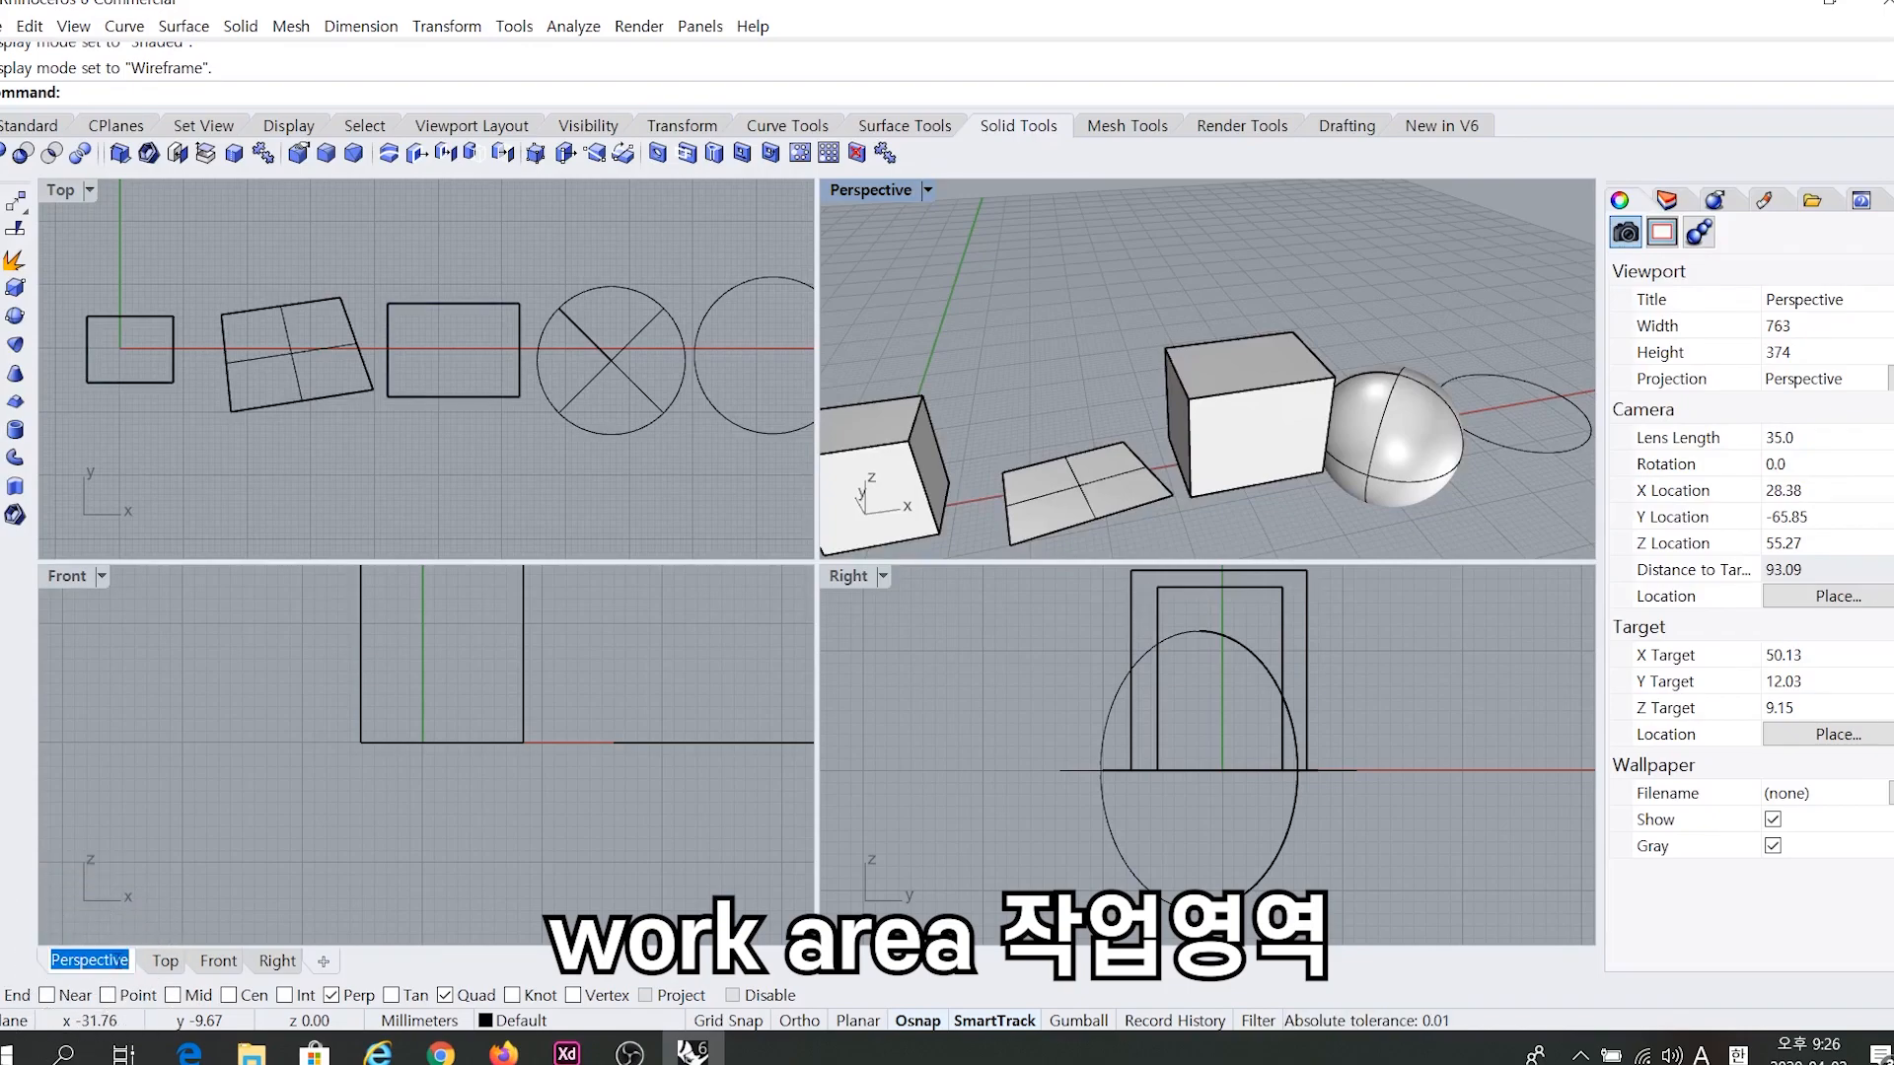
click(169, 969)
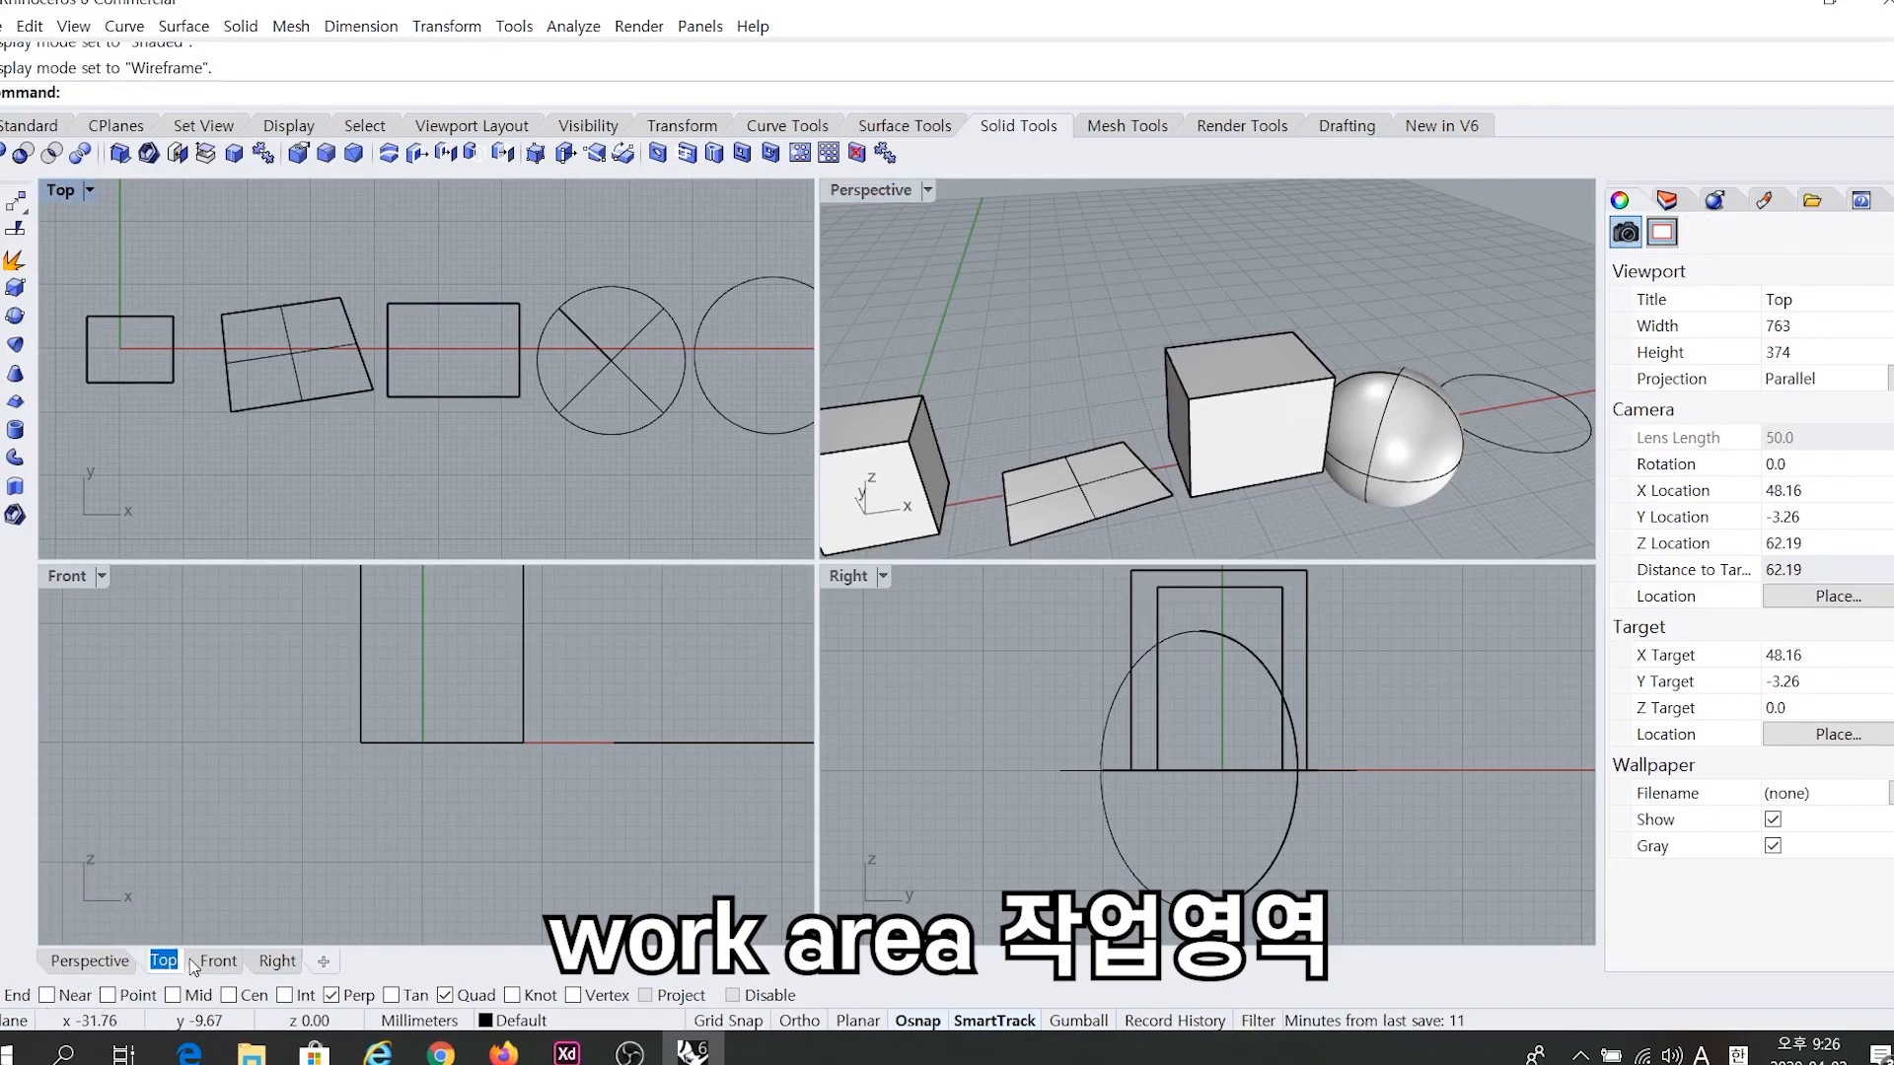
click(204, 964)
click(280, 962)
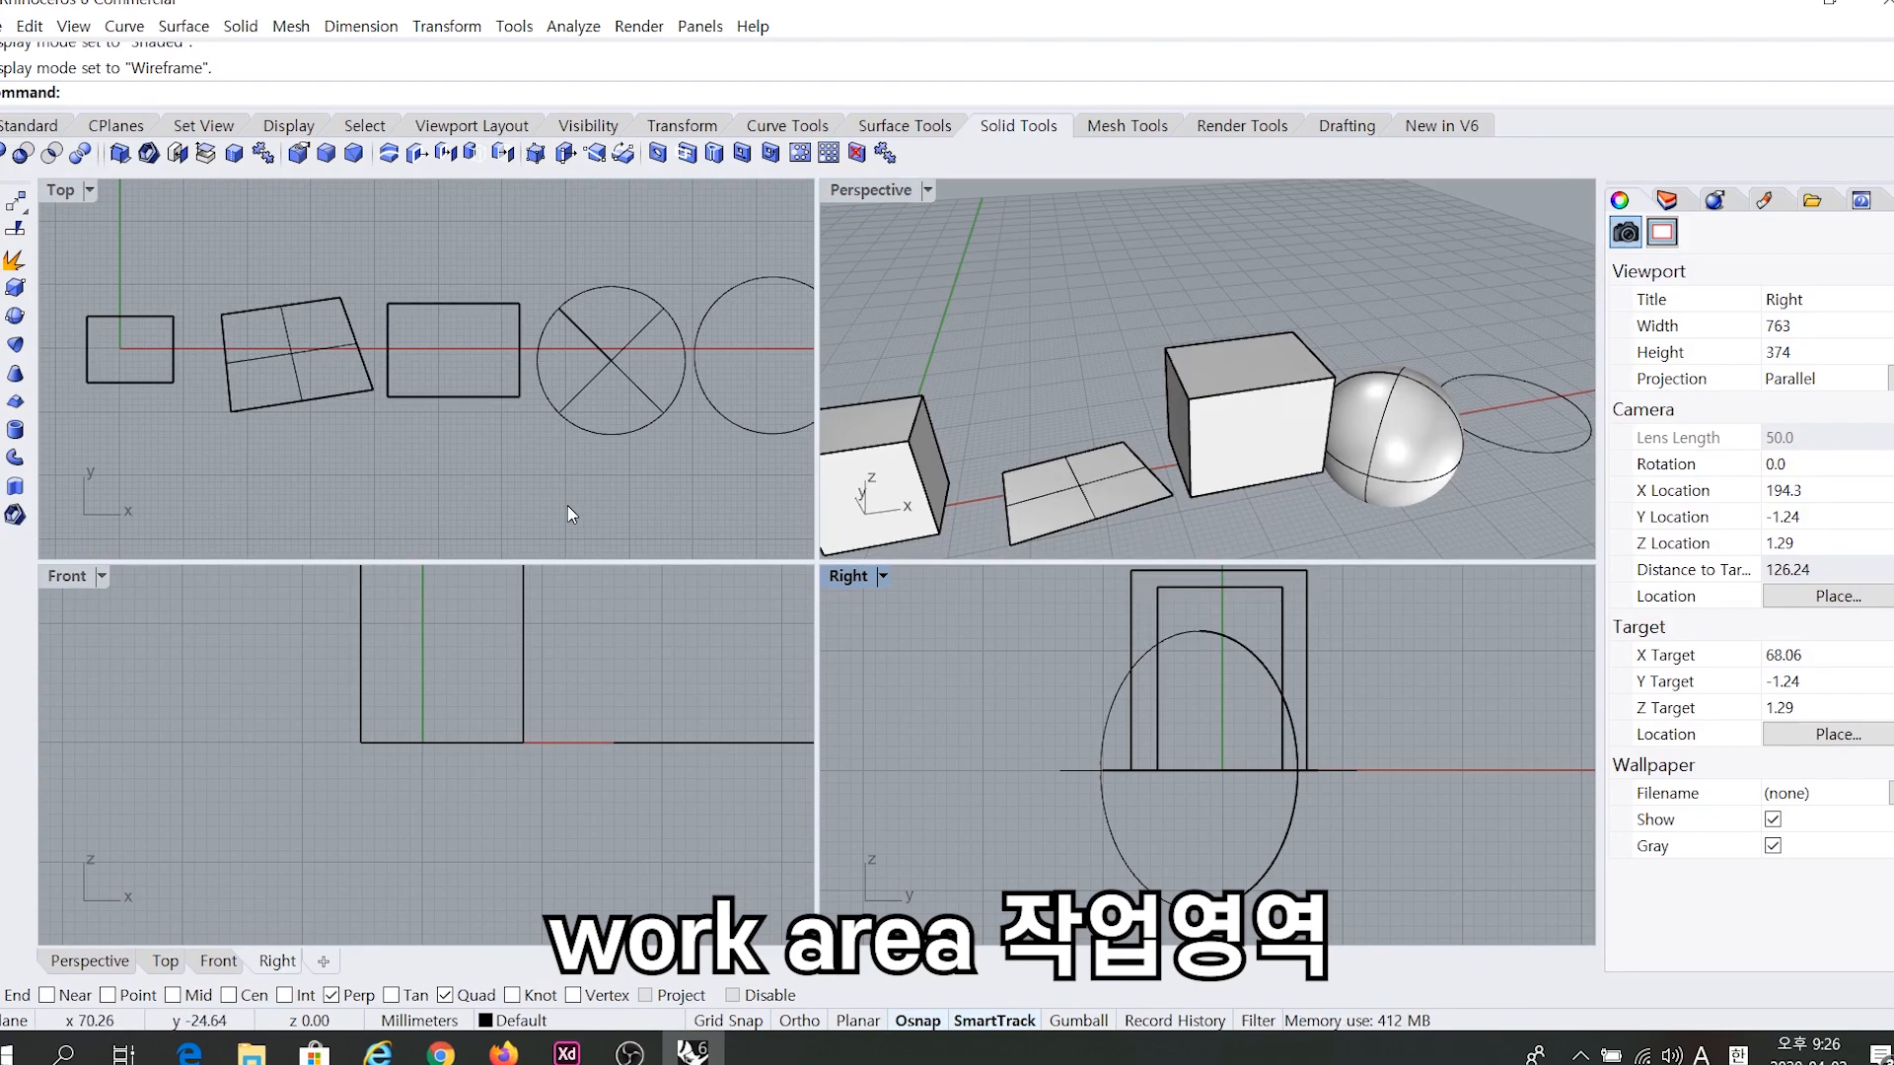
click(192, 762)
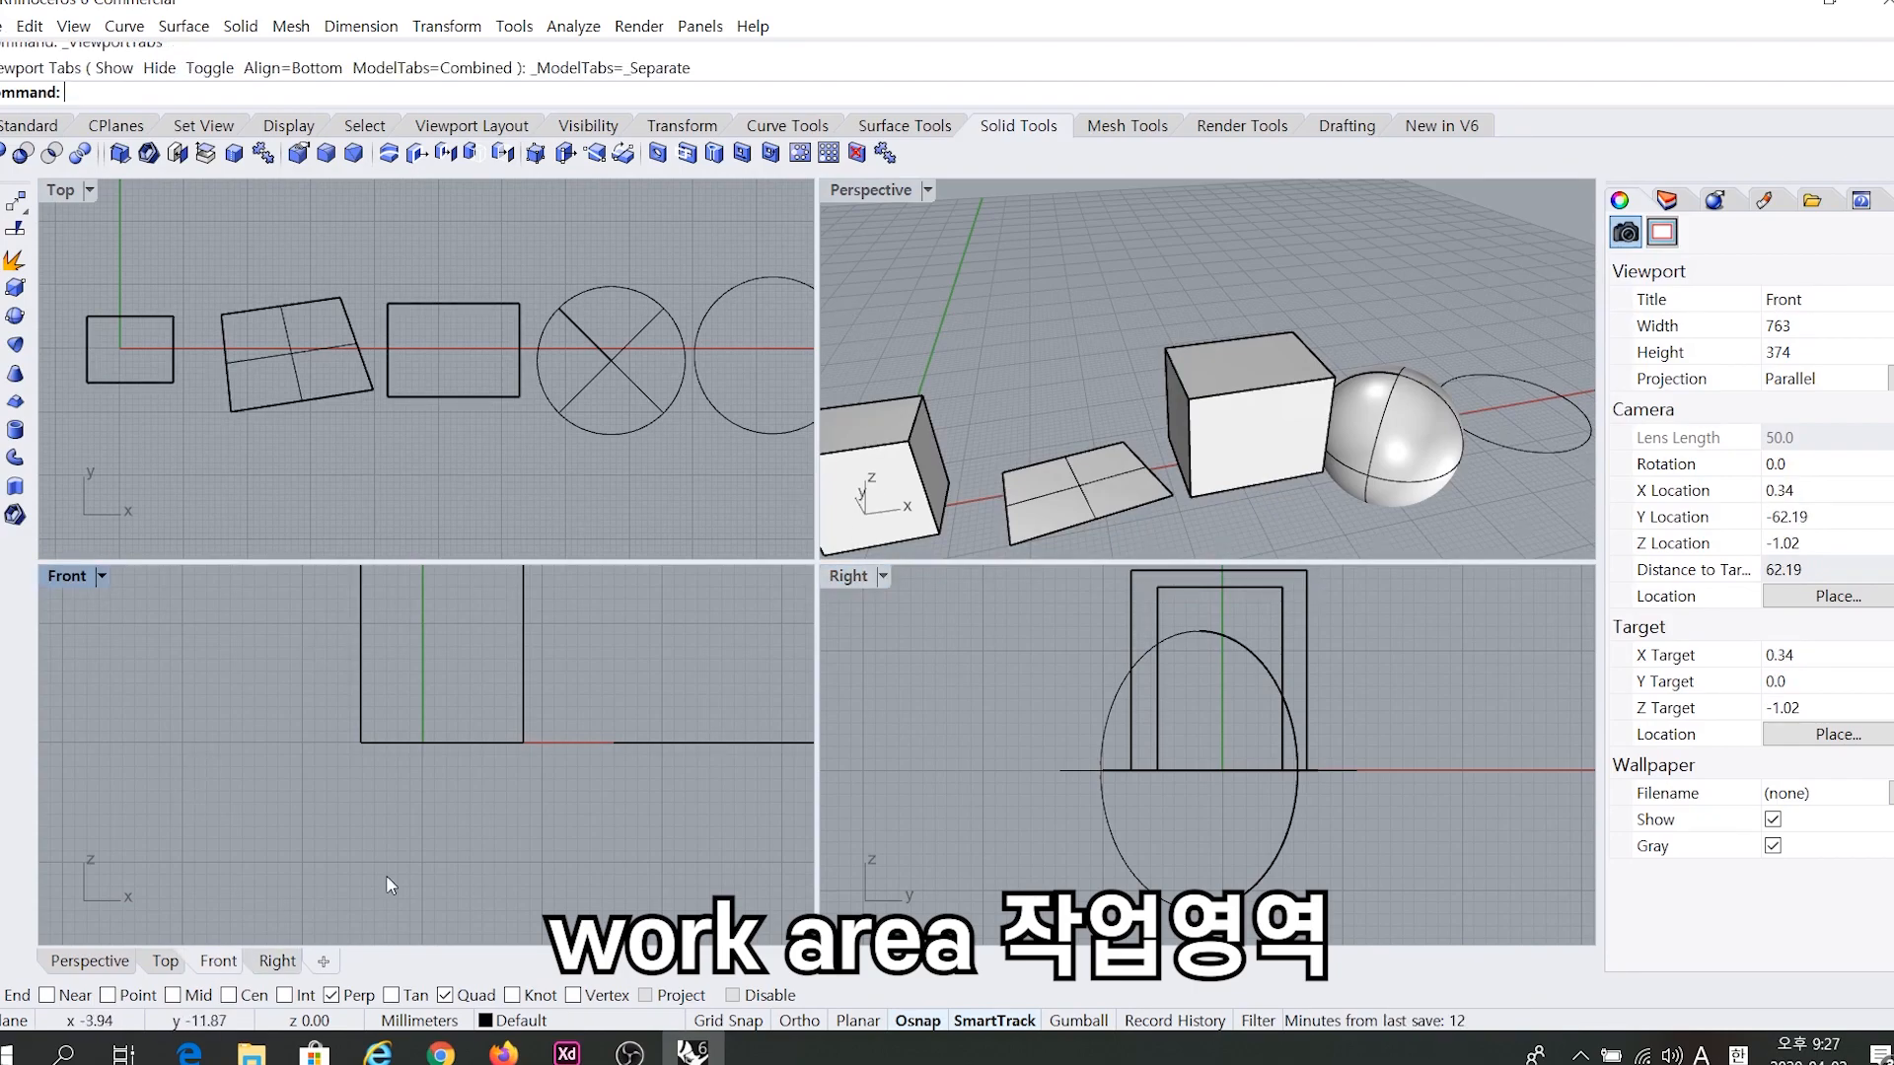
click(945, 286)
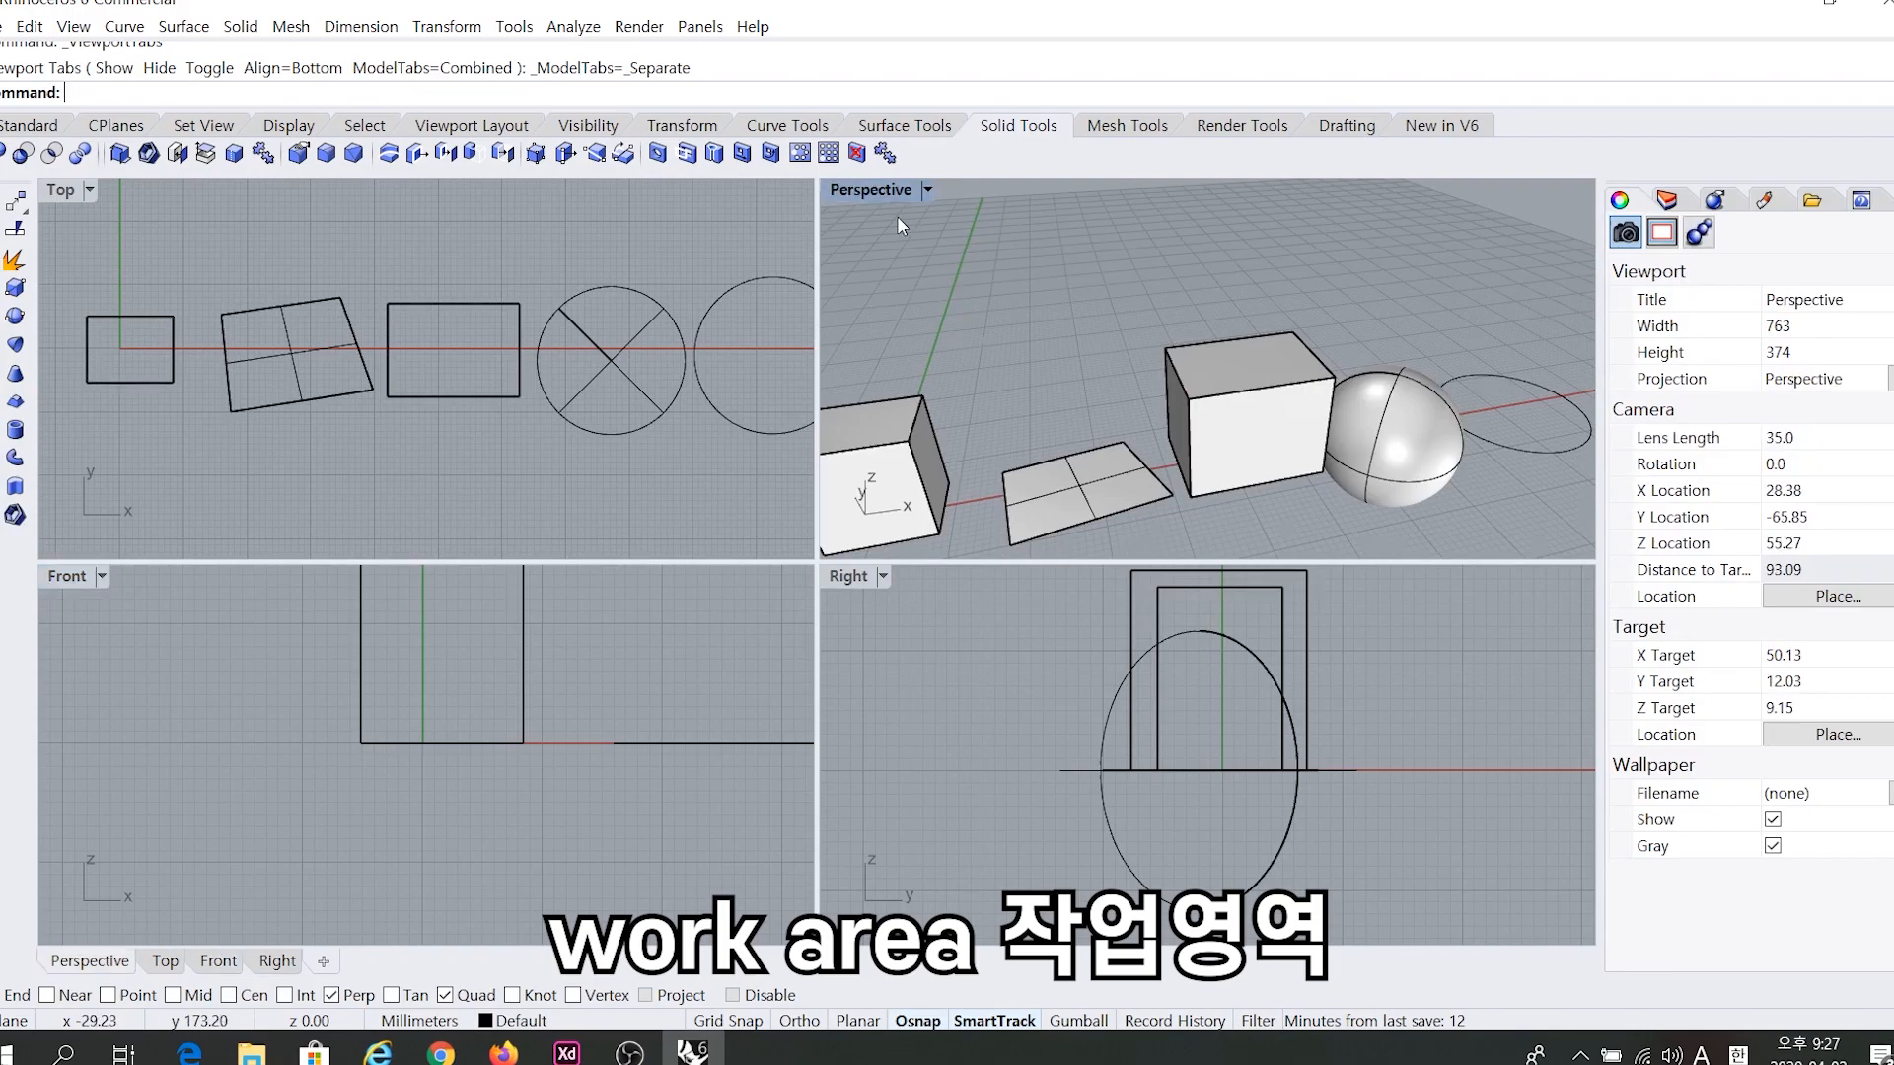
right_drag(1211, 347, 1195, 389)
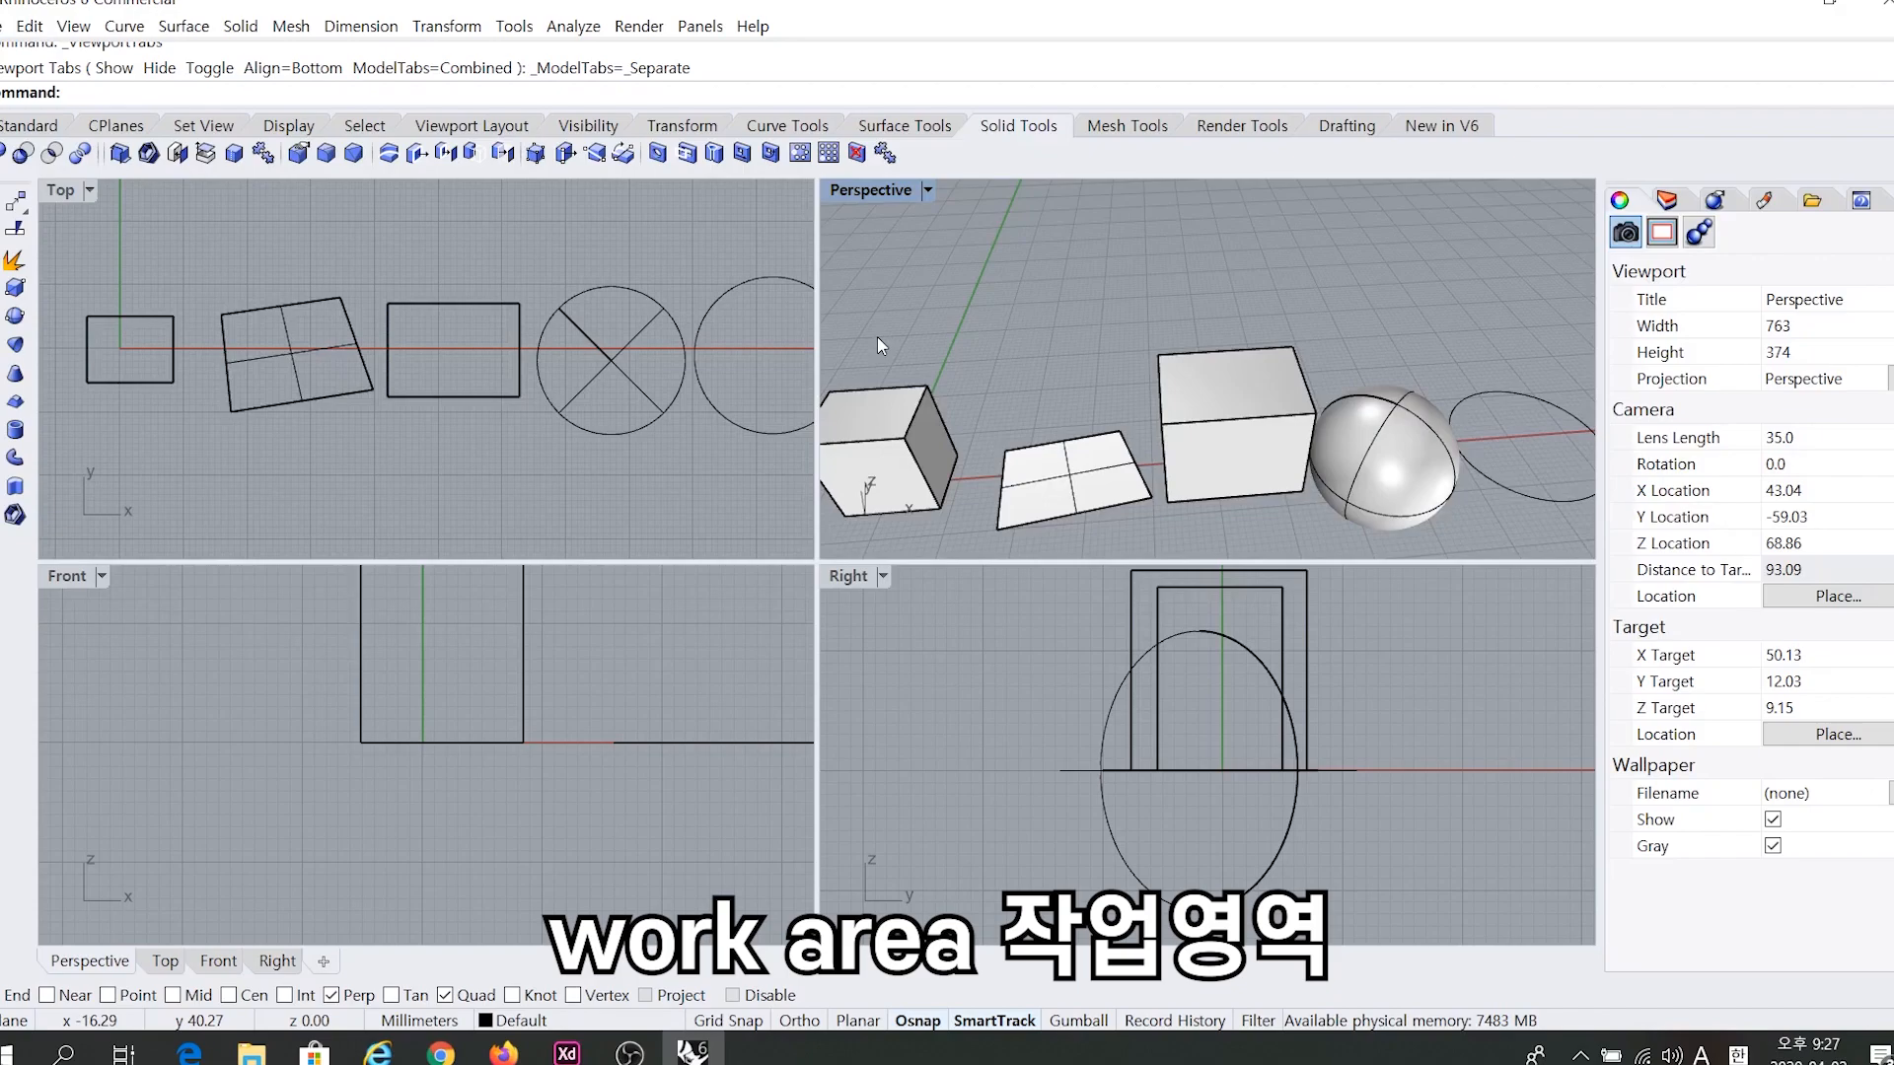
Maximize the Perspective viewport, examine the objects from several angles, and restore the four-viewport layout.
double_click(872, 191)
right_drag(870, 436, 690, 526)
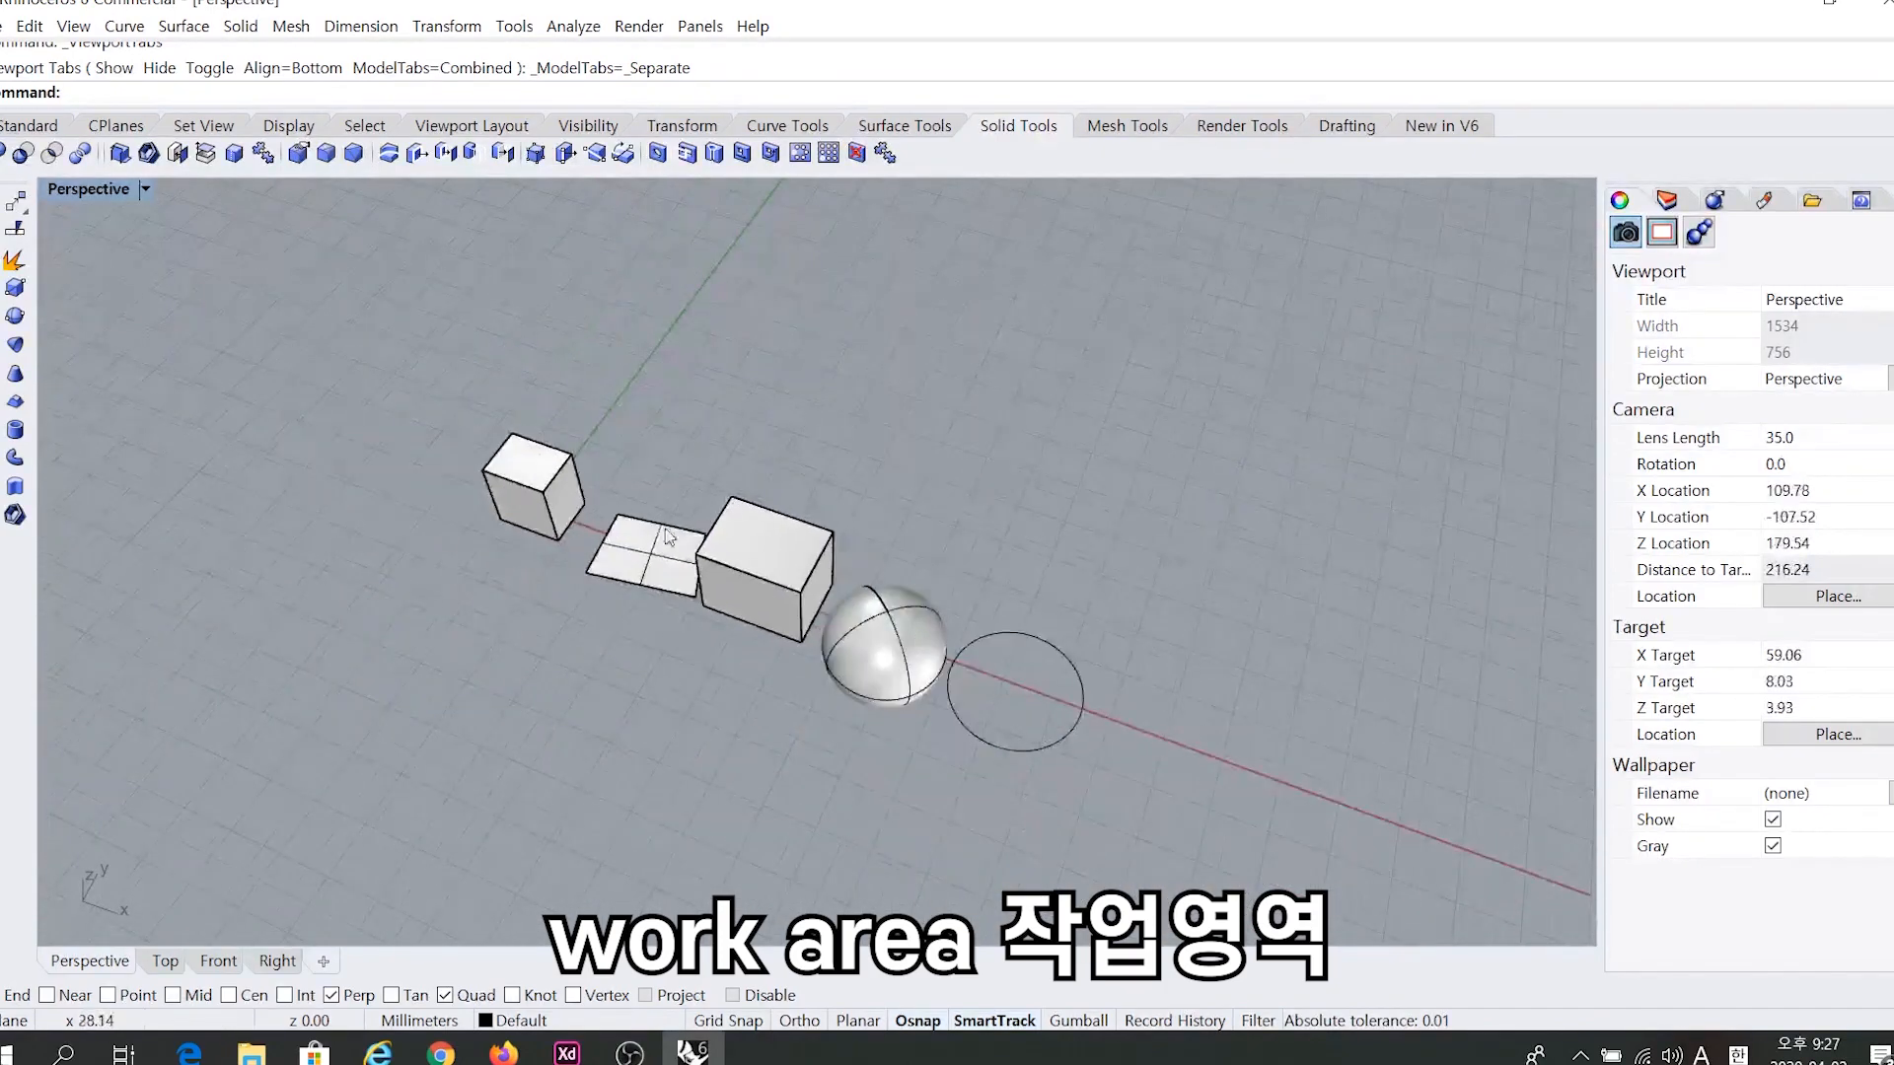
scroll(574, 559, up, 10)
right_drag(570, 591, 706, 532)
right_drag(579, 488, 237, 274)
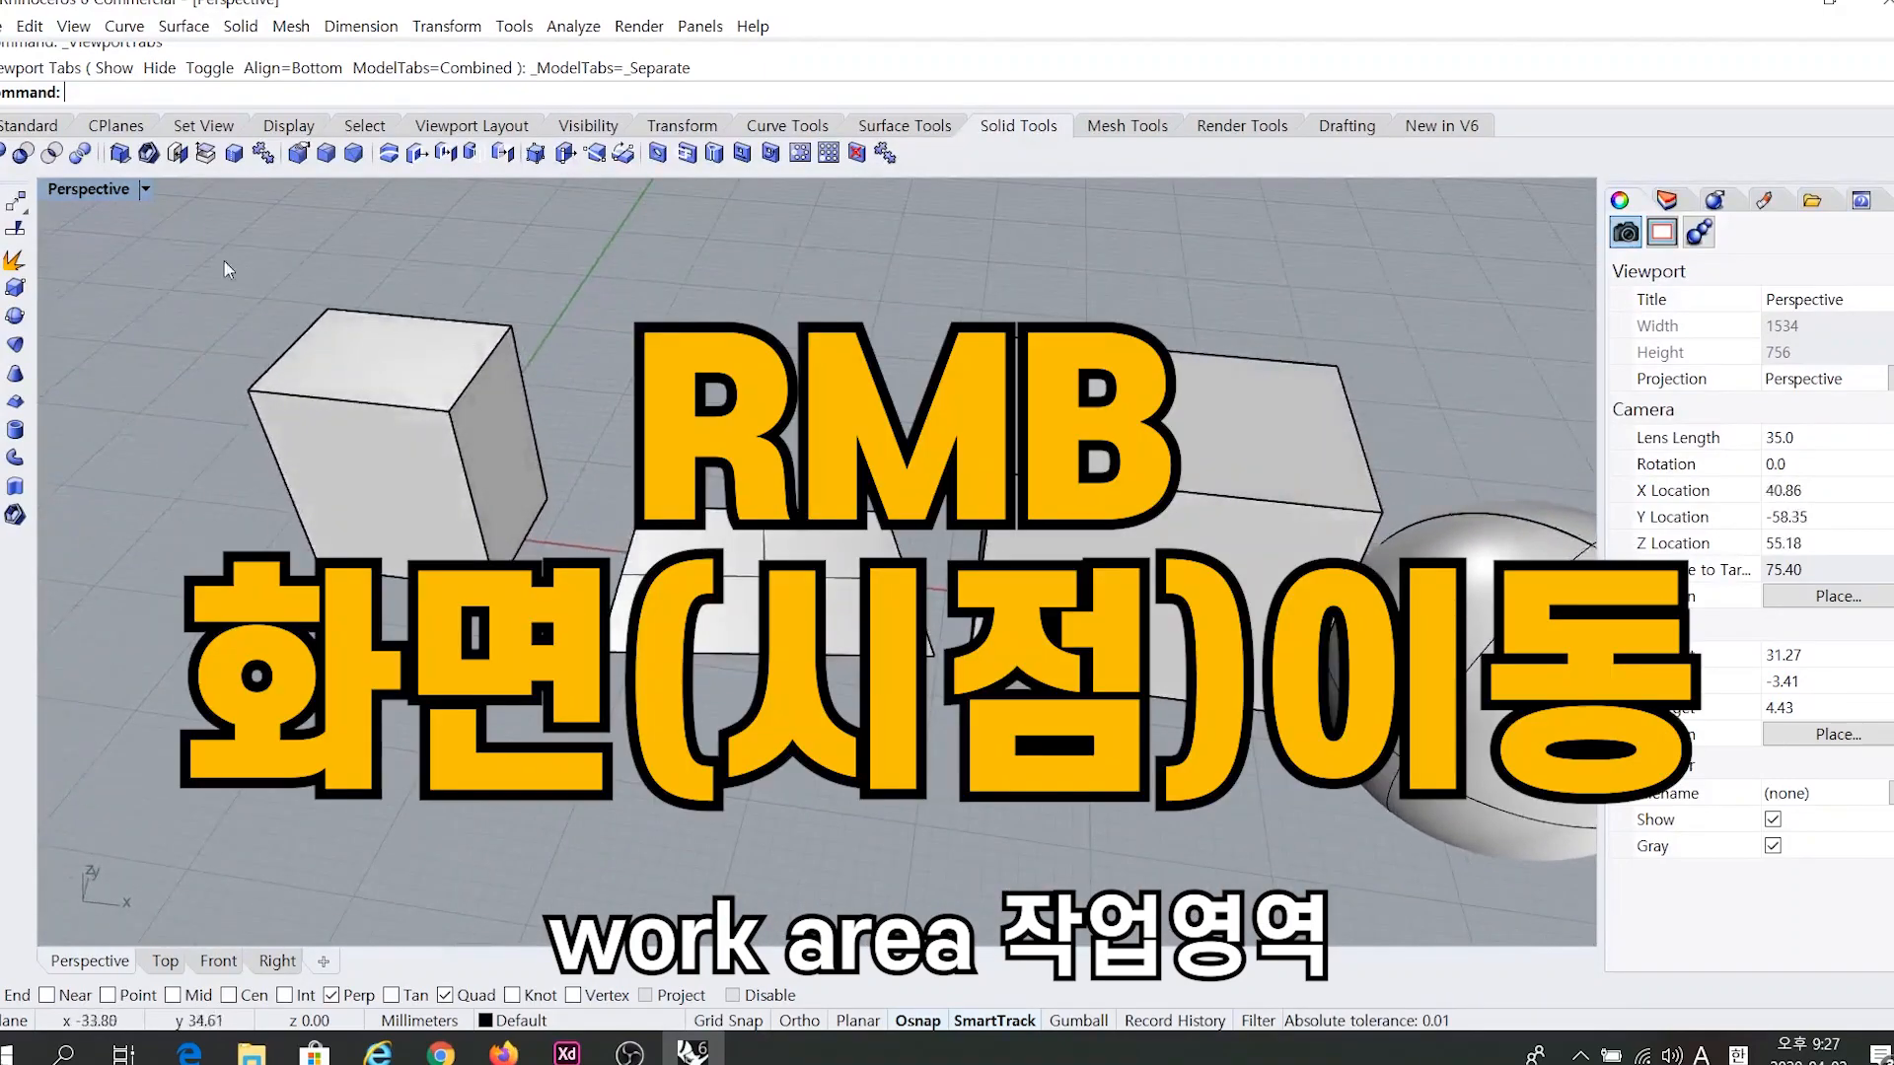
double_click(89, 189)
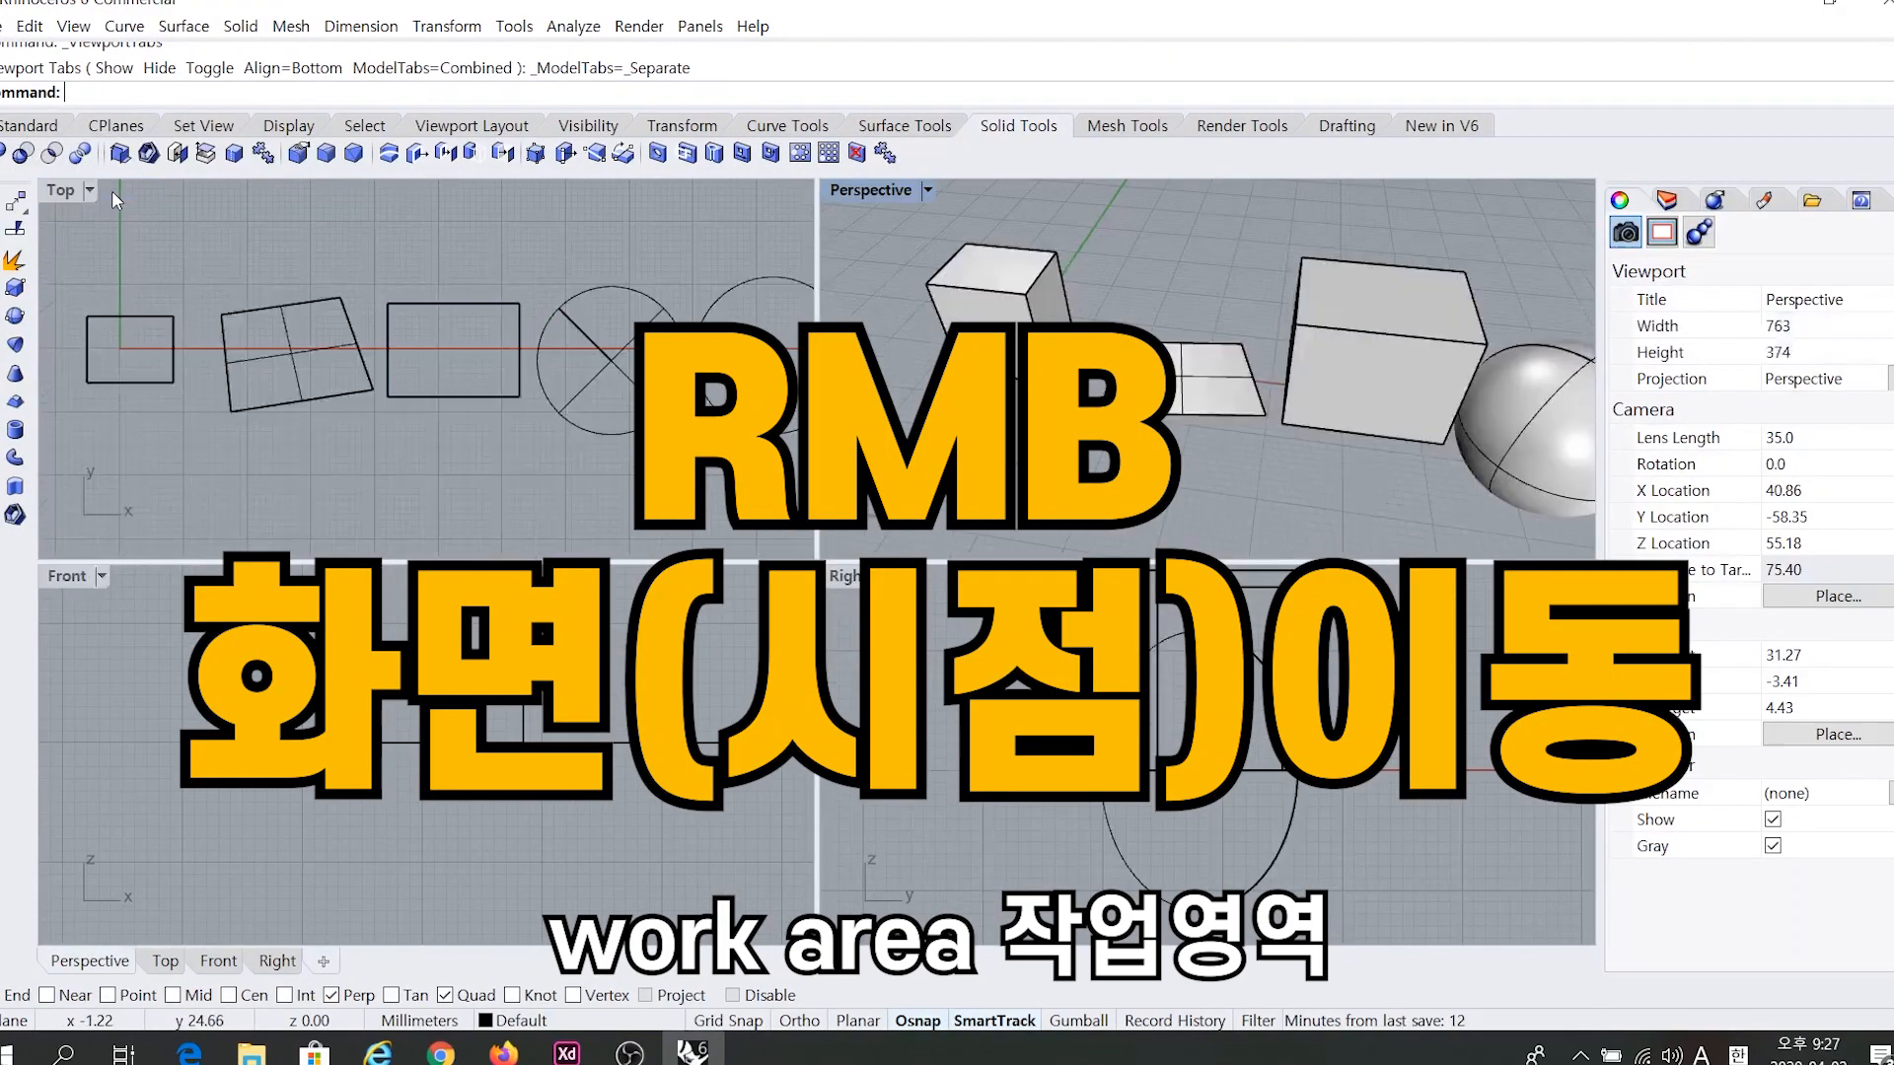
right_drag(986, 405, 1240, 395)
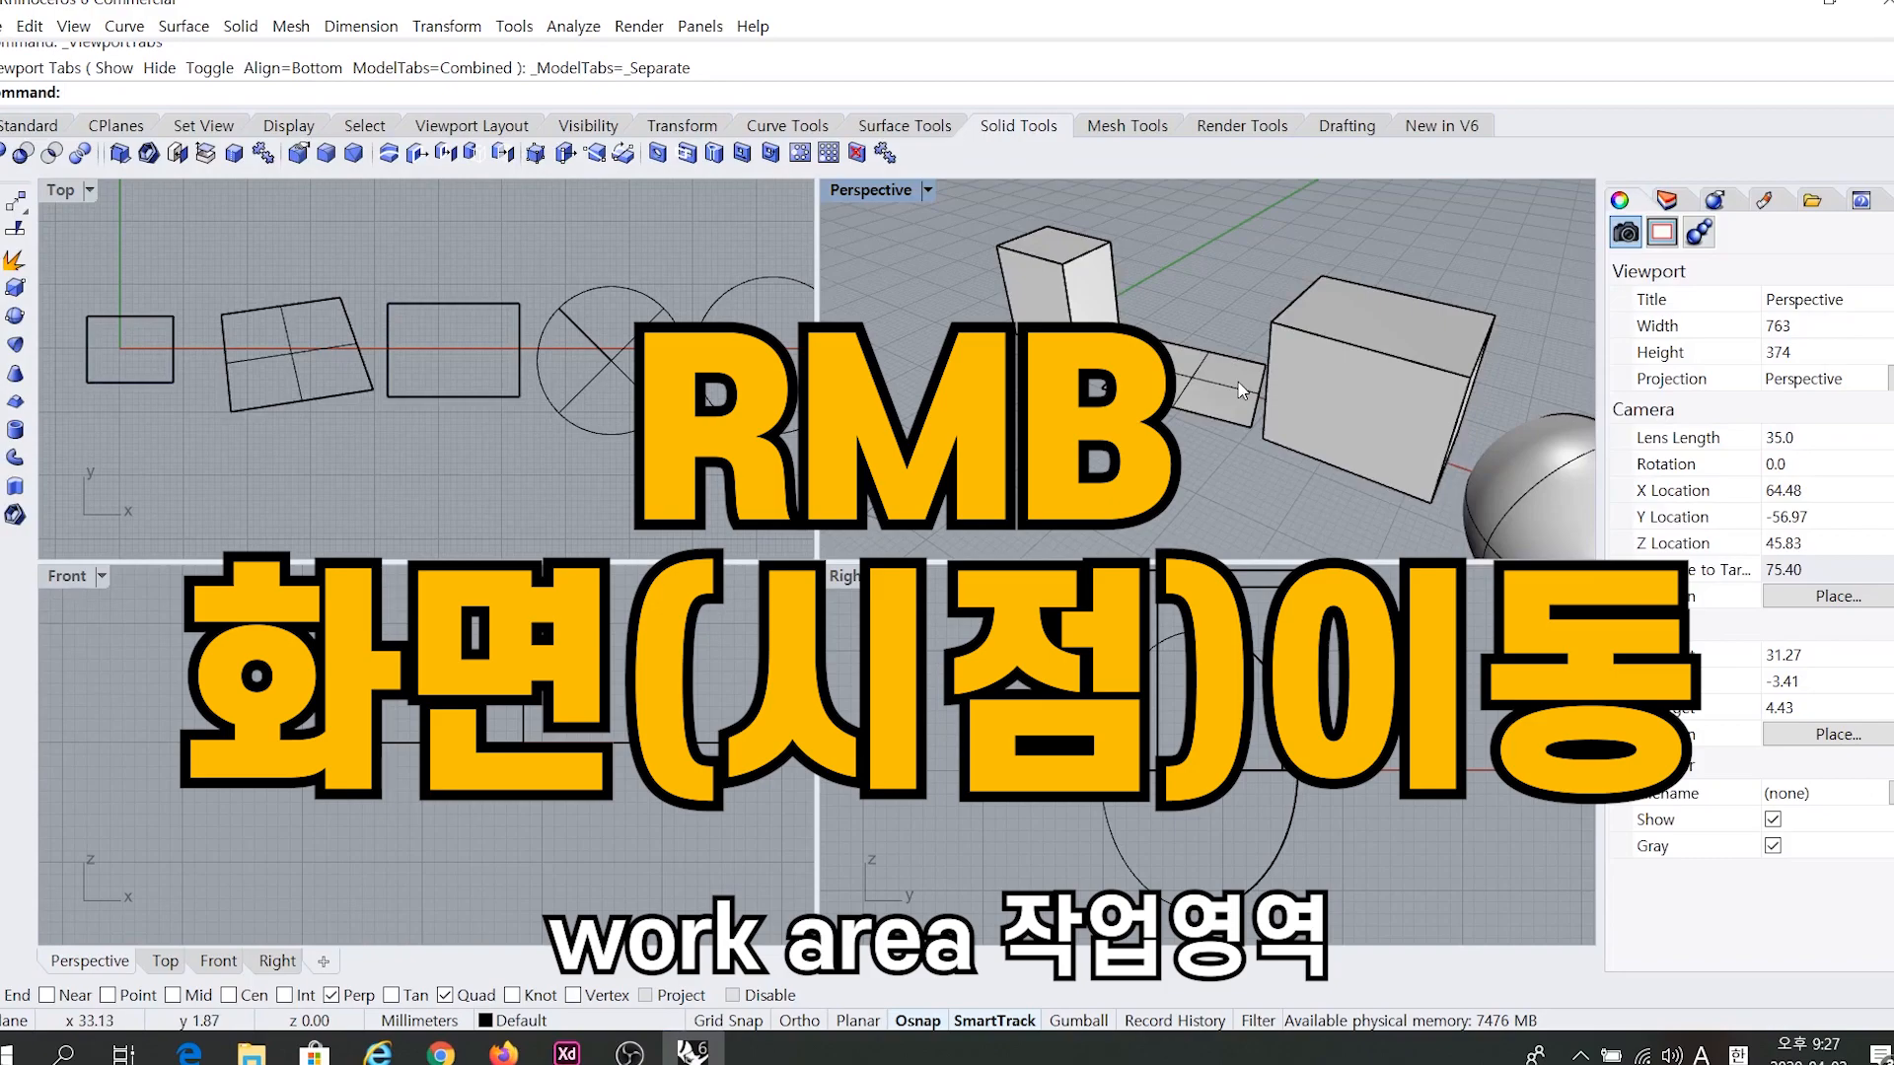
Maximize the Right viewport, examine how it pans and zooms, and restore the four-viewport layout.
double_click(847, 574)
right_drag(775, 575, 694, 602)
scroll(880, 599, up, 8)
scroll(882, 604, down, 10)
right_drag(448, 493, 379, 515)
right_drag(585, 558, 1234, 550)
right_drag(1373, 536, 1085, 536)
right_drag(1094, 547, 609, 492)
right_drag(422, 457, 1044, 471)
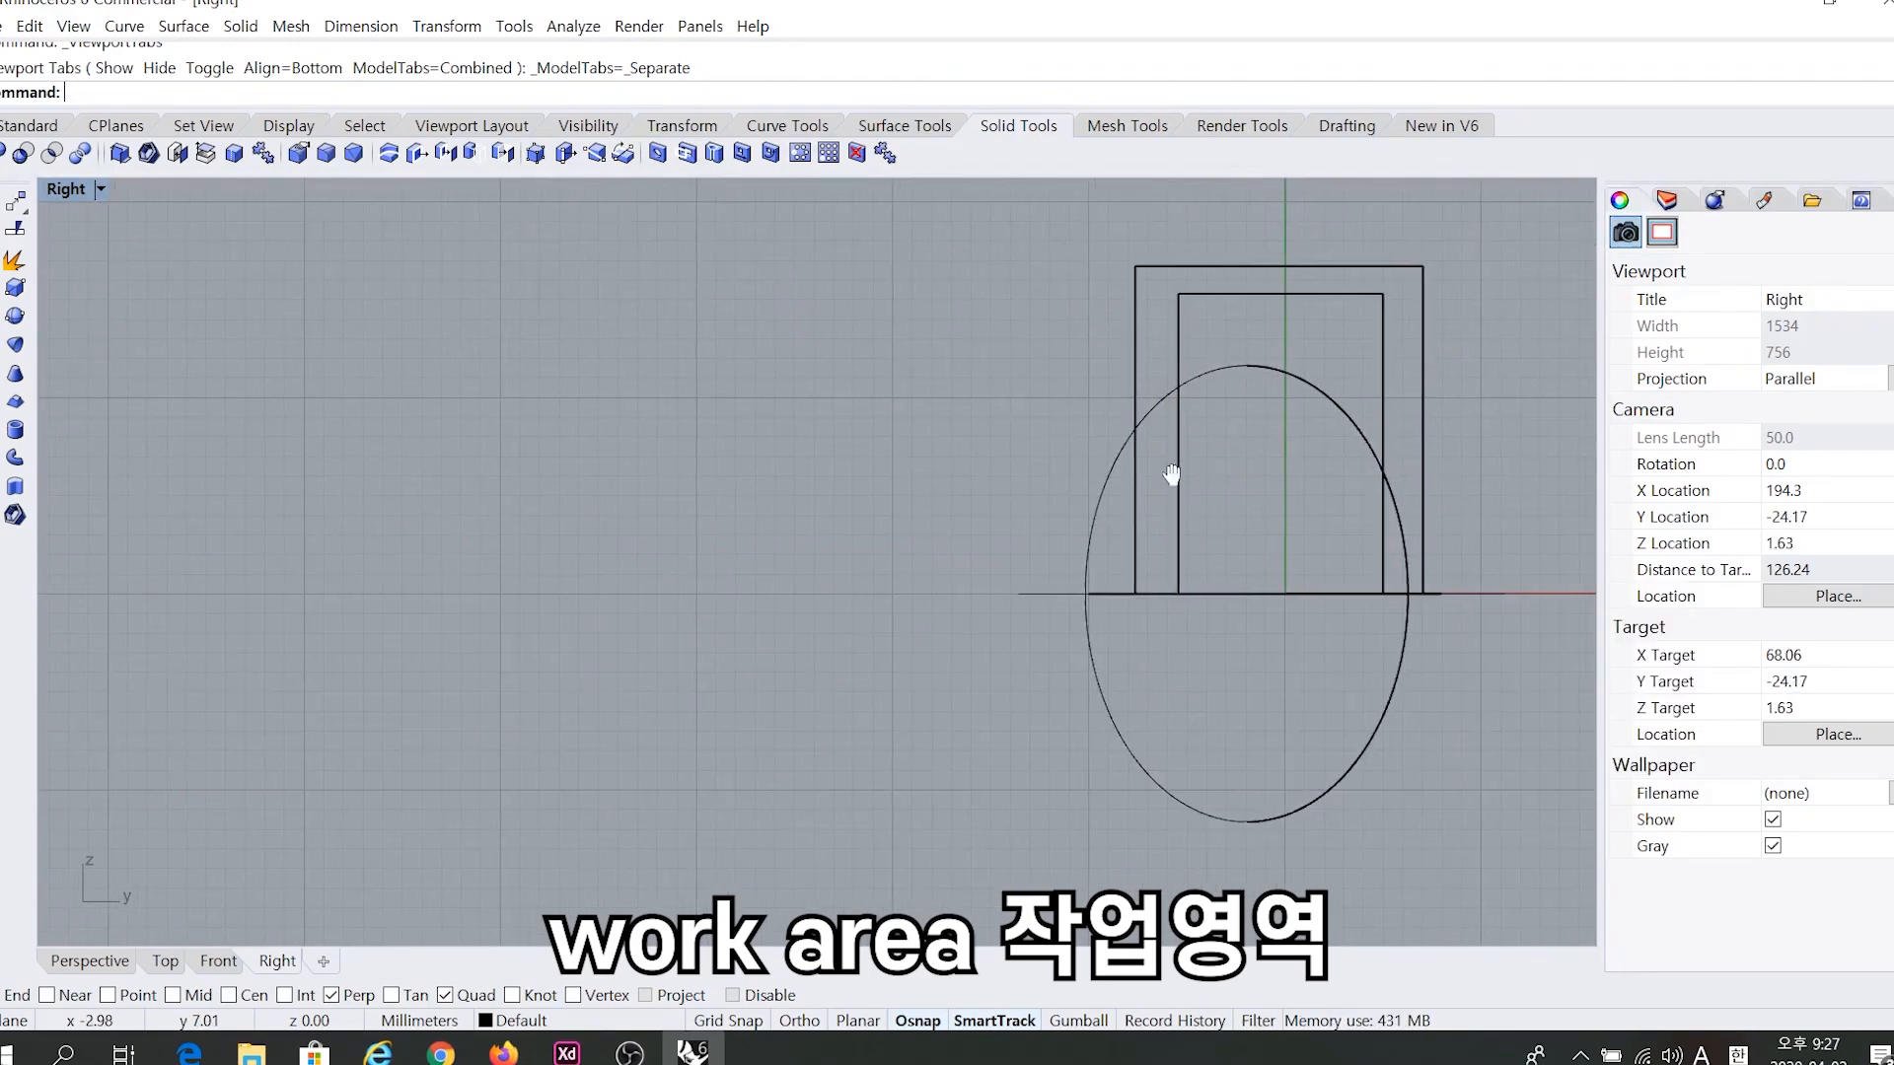
right_drag(1213, 474, 893, 481)
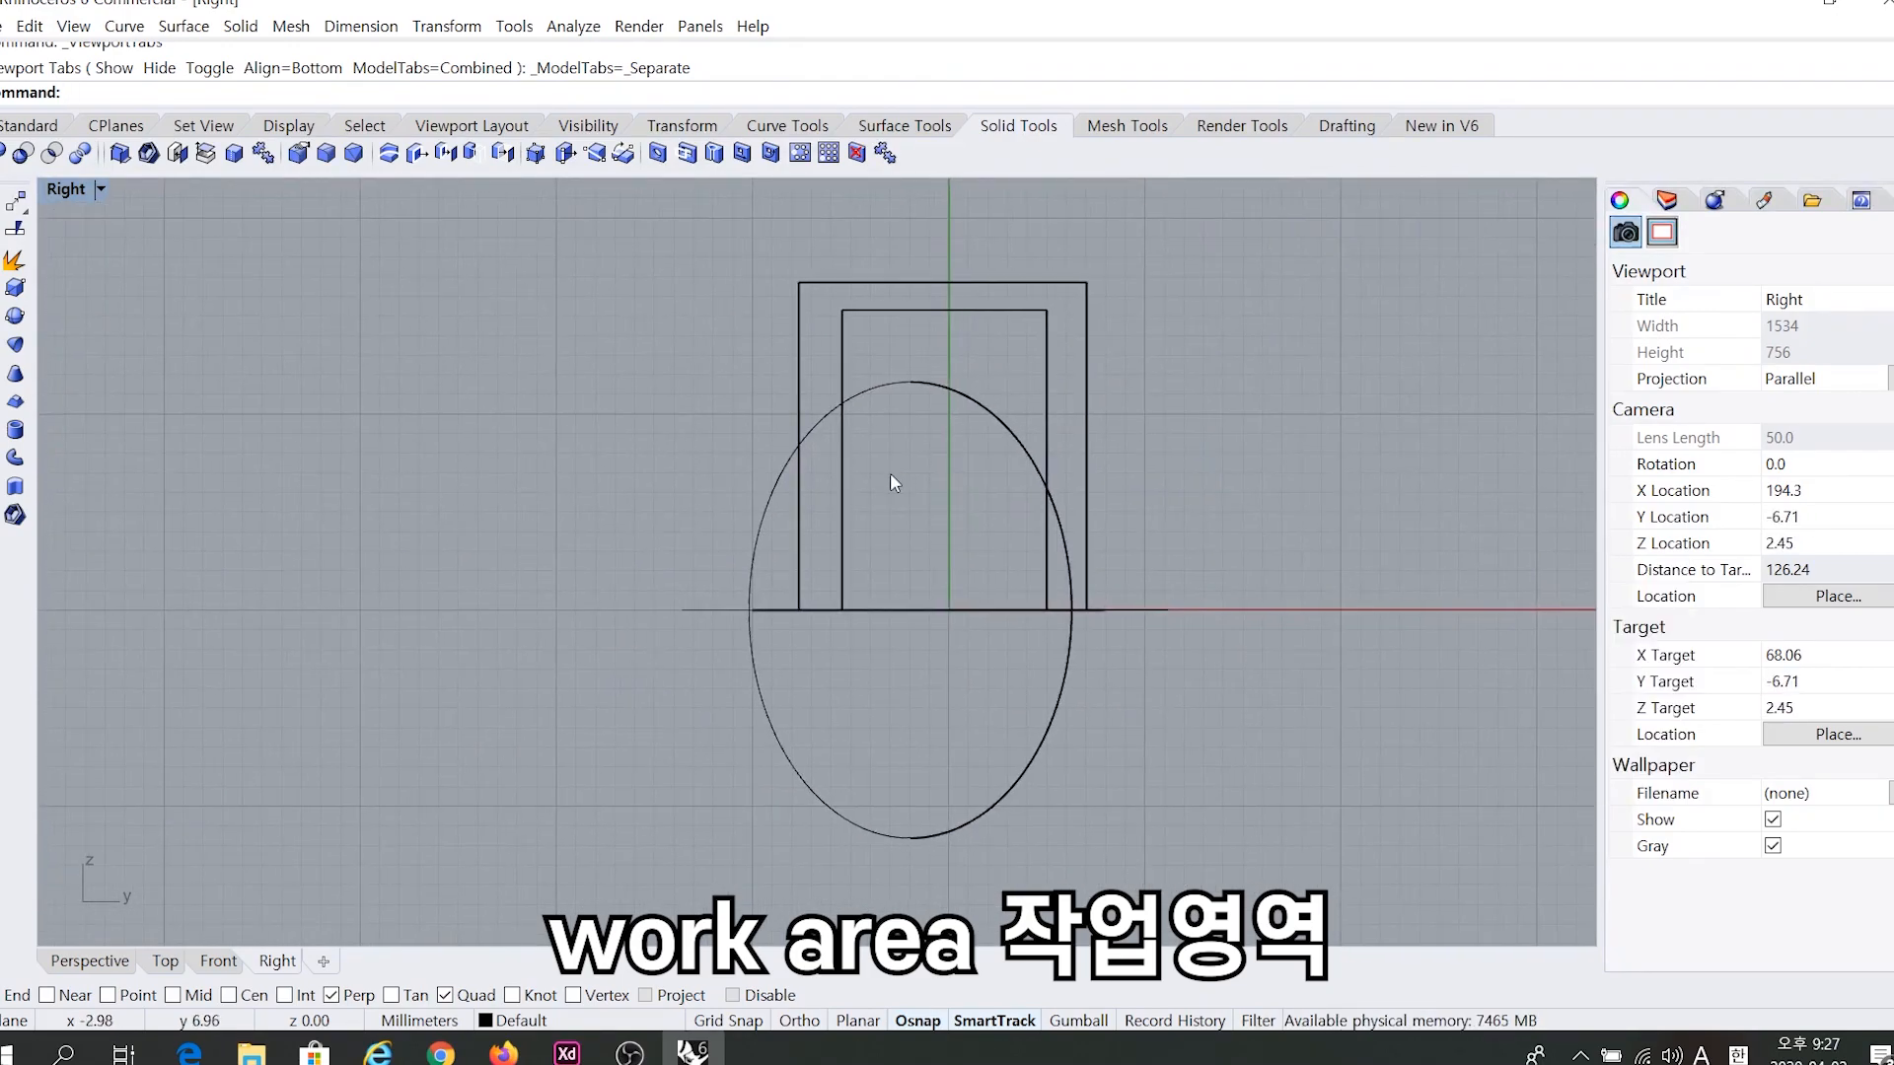
double_click(62, 192)
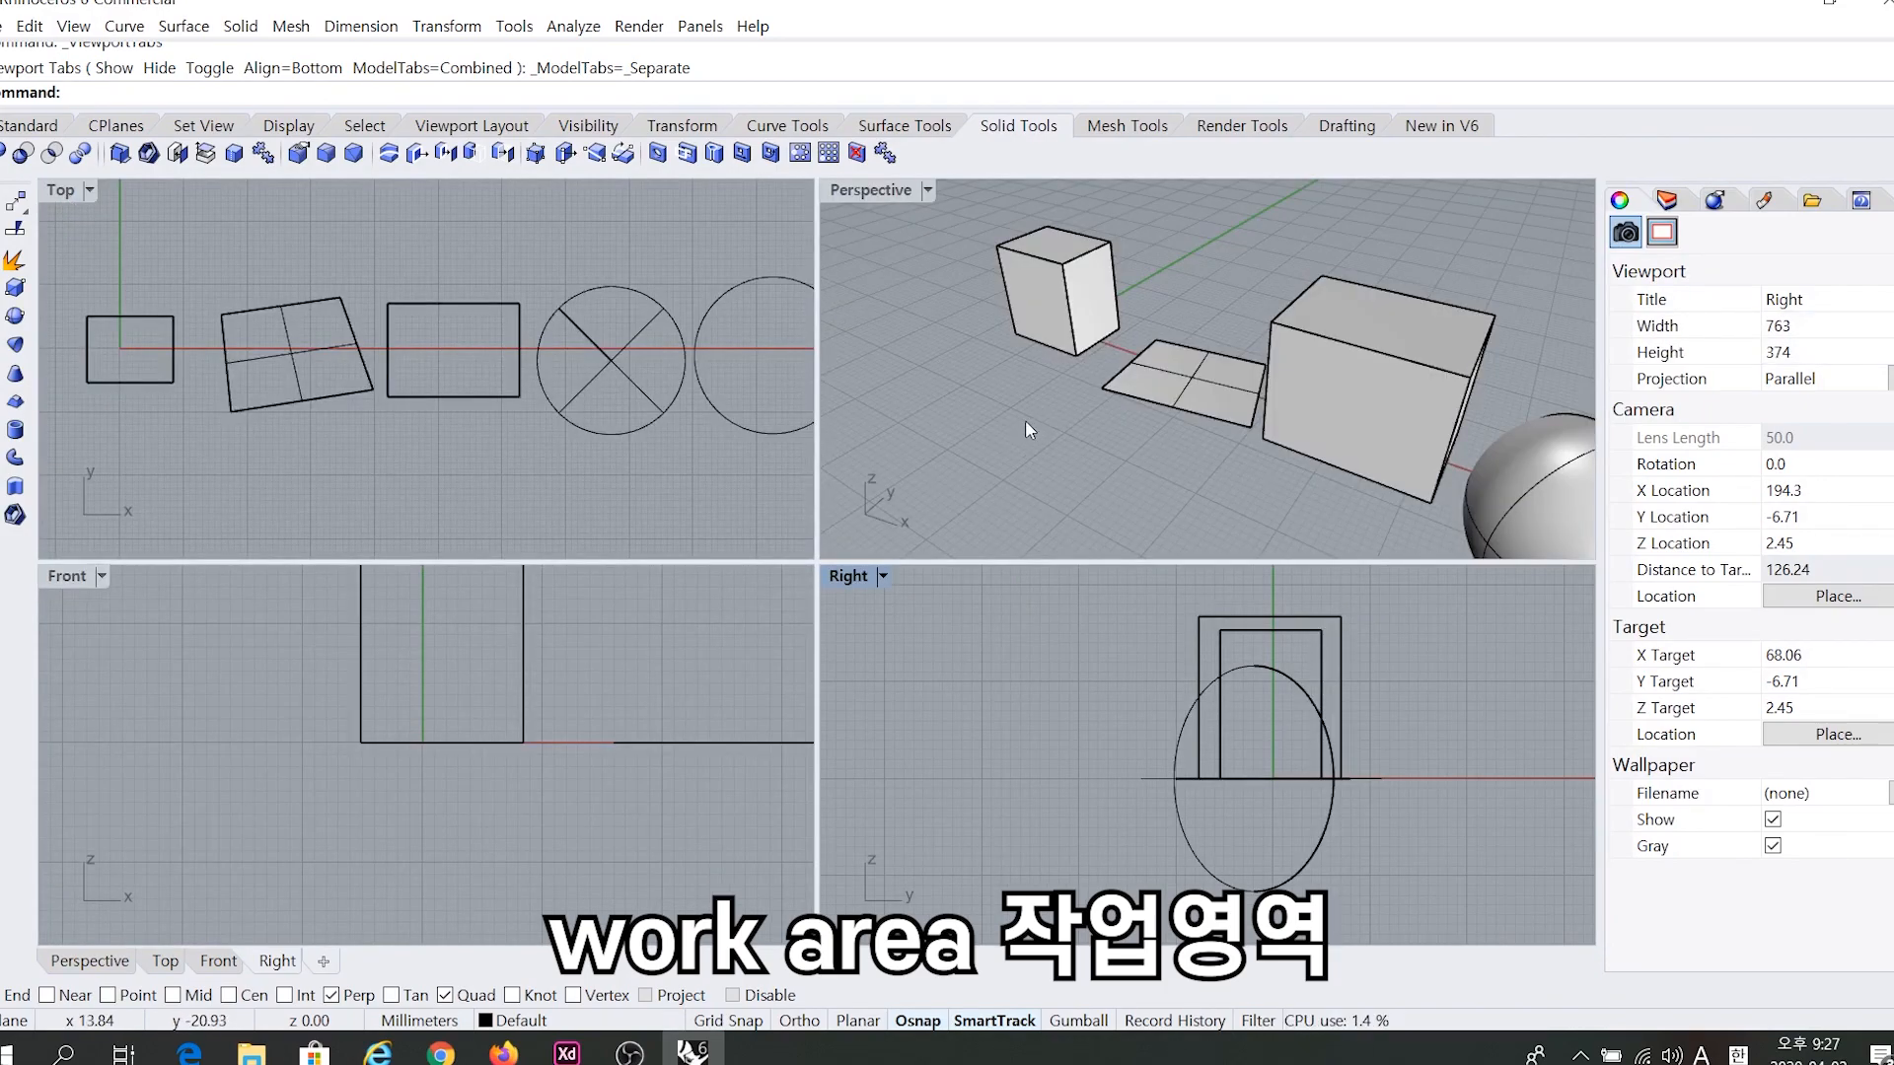
Orbit the Perspective view and pan the Right view alternately to compare perspective and parallel navigation.
right_drag(1068, 338, 859, 562)
click(844, 576)
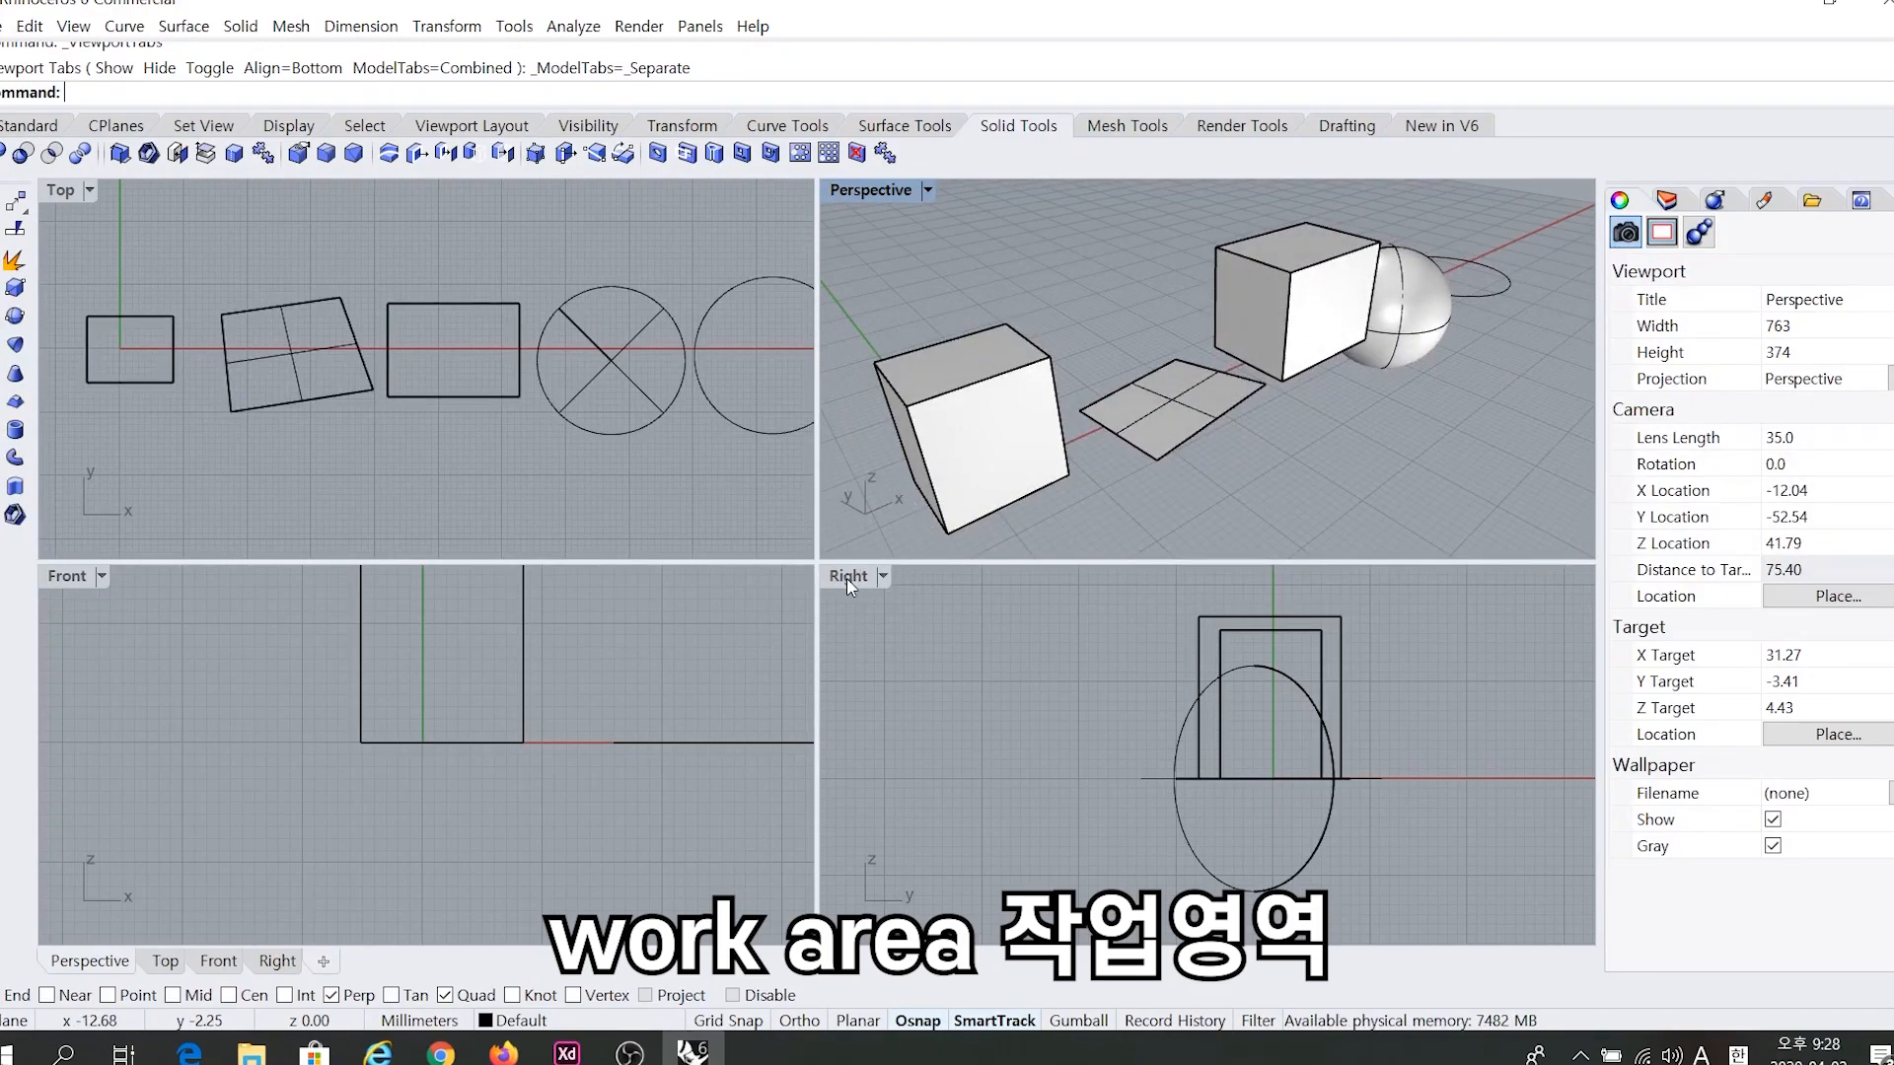
right_drag(1085, 712, 1000, 653)
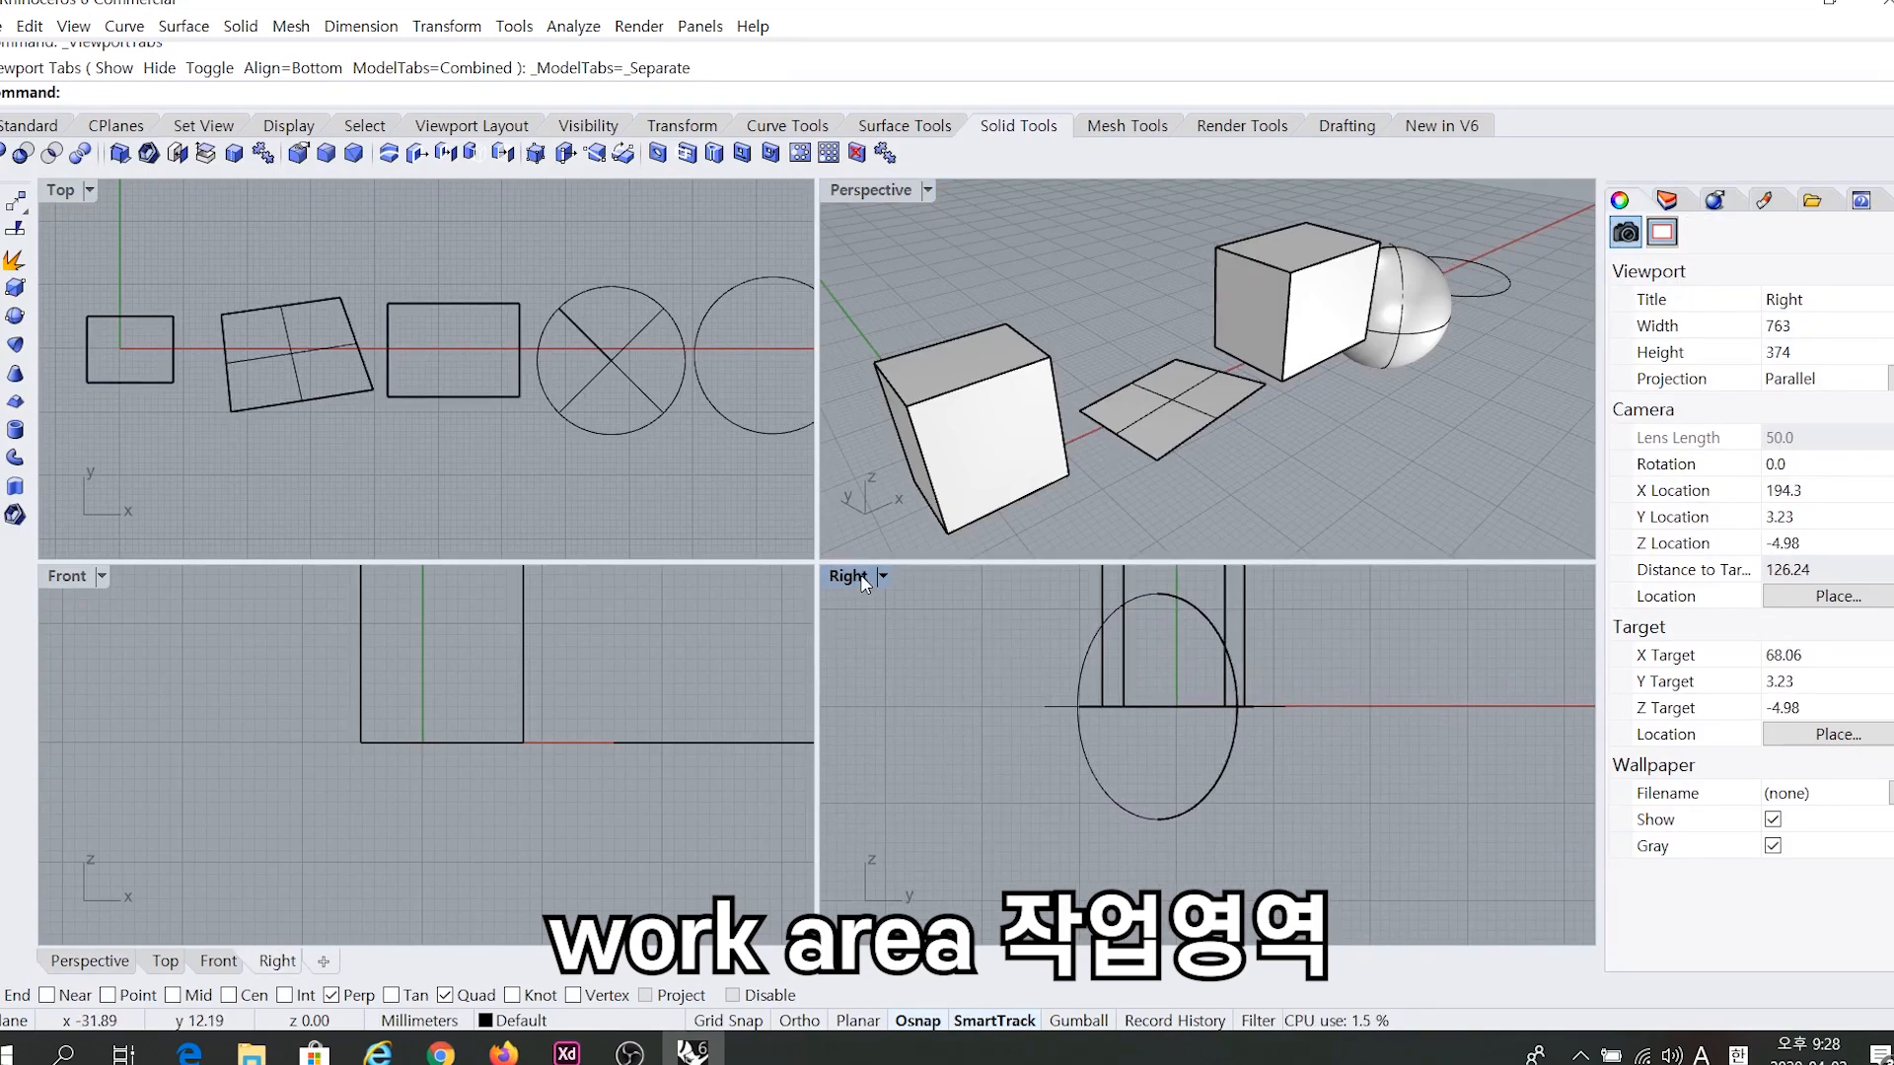
key(ctrl)
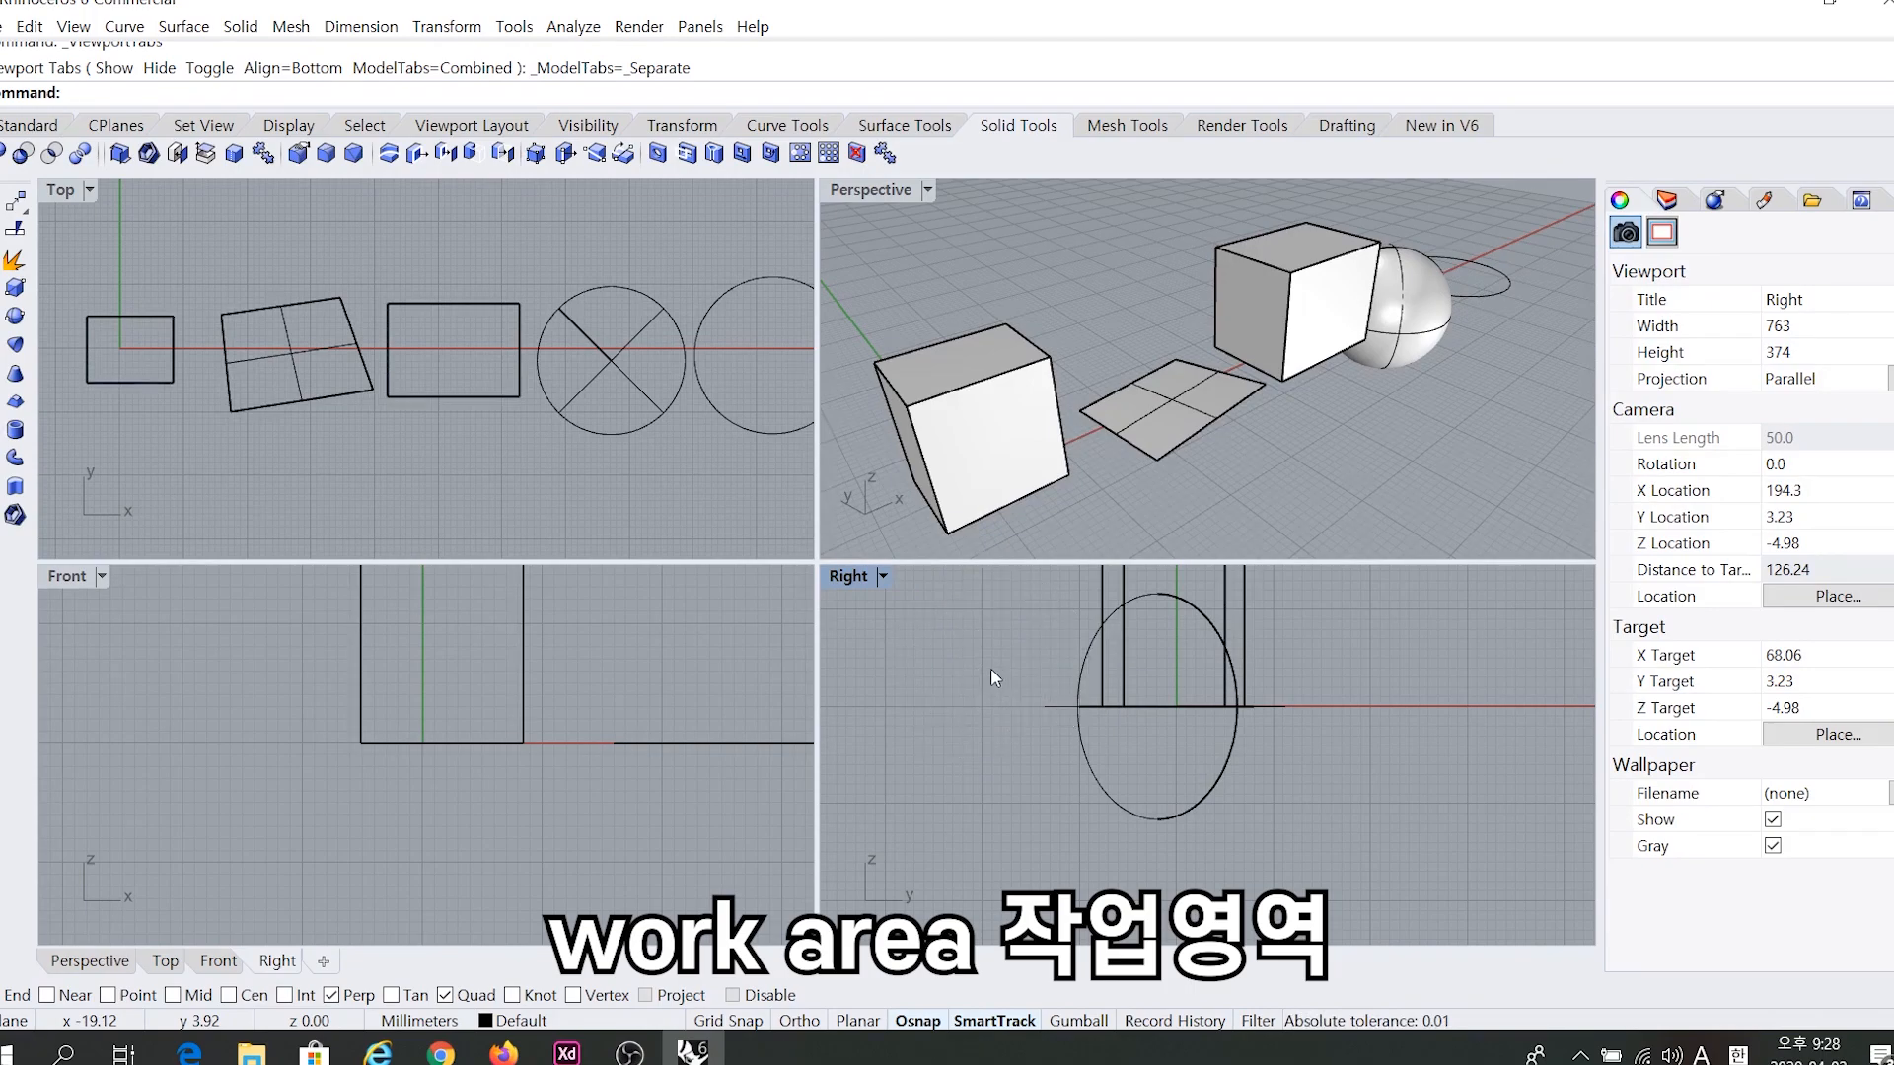
right_drag(990, 667, 1012, 706)
right_drag(922, 326, 964, 309)
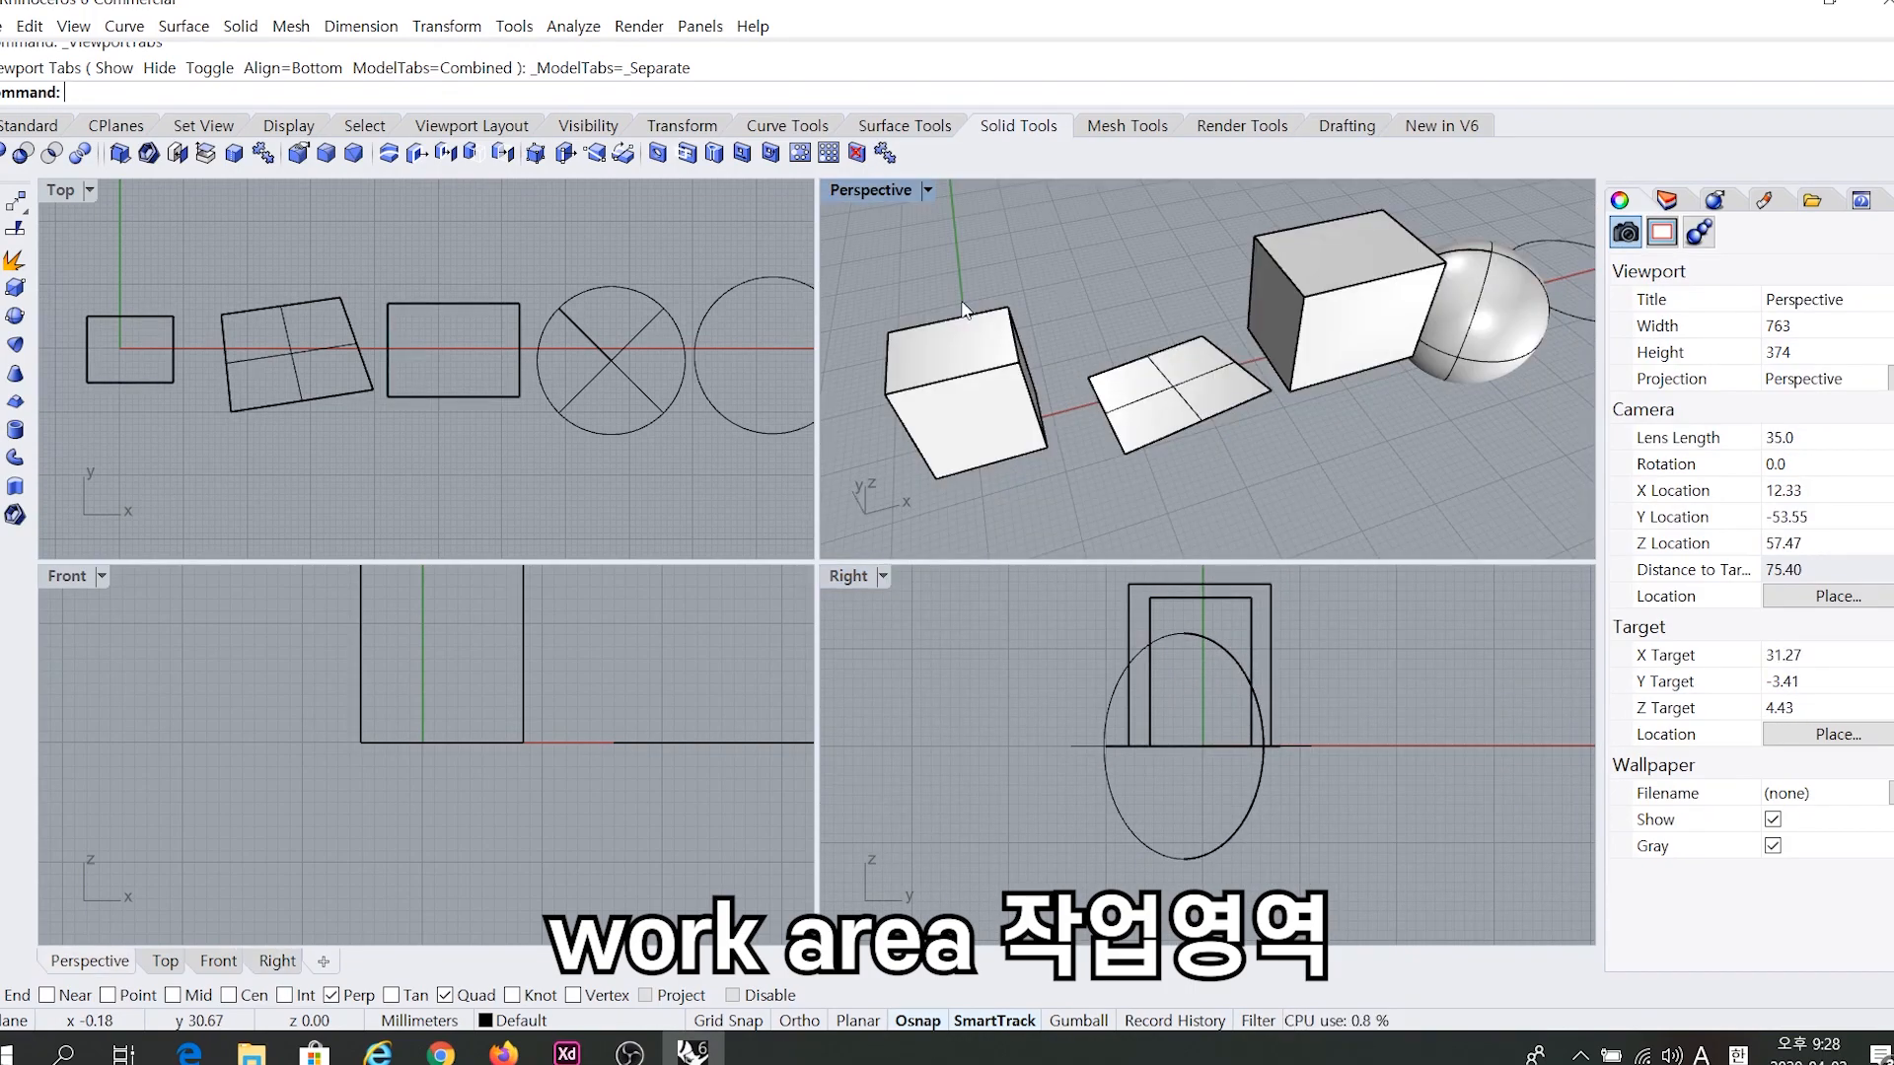
key(ctrl)
click(932, 681)
right_drag(962, 670, 1258, 697)
right_drag(1388, 693, 1152, 694)
right_drag(1271, 708, 1174, 719)
right_drag(1071, 259, 1078, 260)
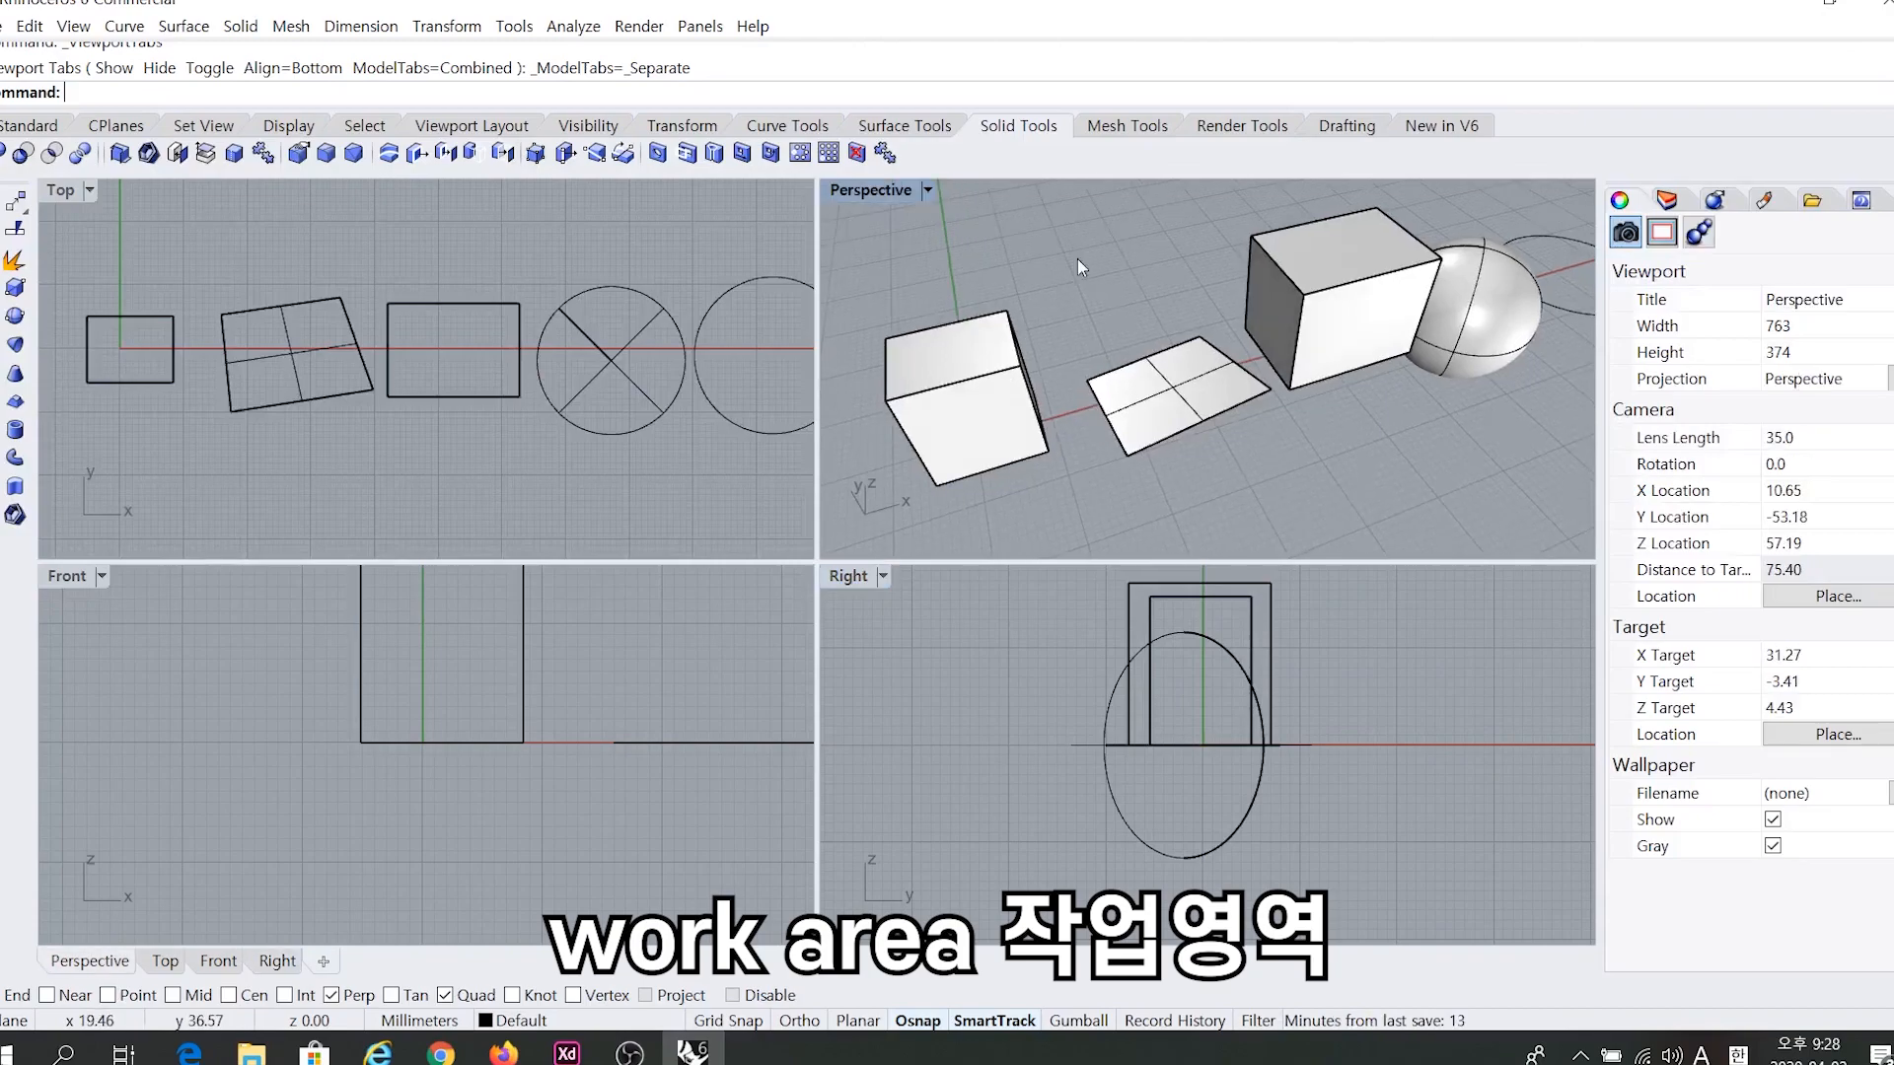
Pan the Perspective, Right, Front and Top views in turn to examine panning without rotation.
shift+right_drag(1231, 298, 1136, 317)
shift+right_drag(1006, 314, 1233, 301)
shift+right_drag(1011, 689, 1241, 692)
shift+right_drag(680, 671, 549, 695)
shift+right_drag(582, 424, 452, 420)
Orbit the Perspective view around the objects and pan it sideways to compare the two movements.
right_drag(1188, 323, 1008, 331)
right_drag(1274, 331, 1108, 370)
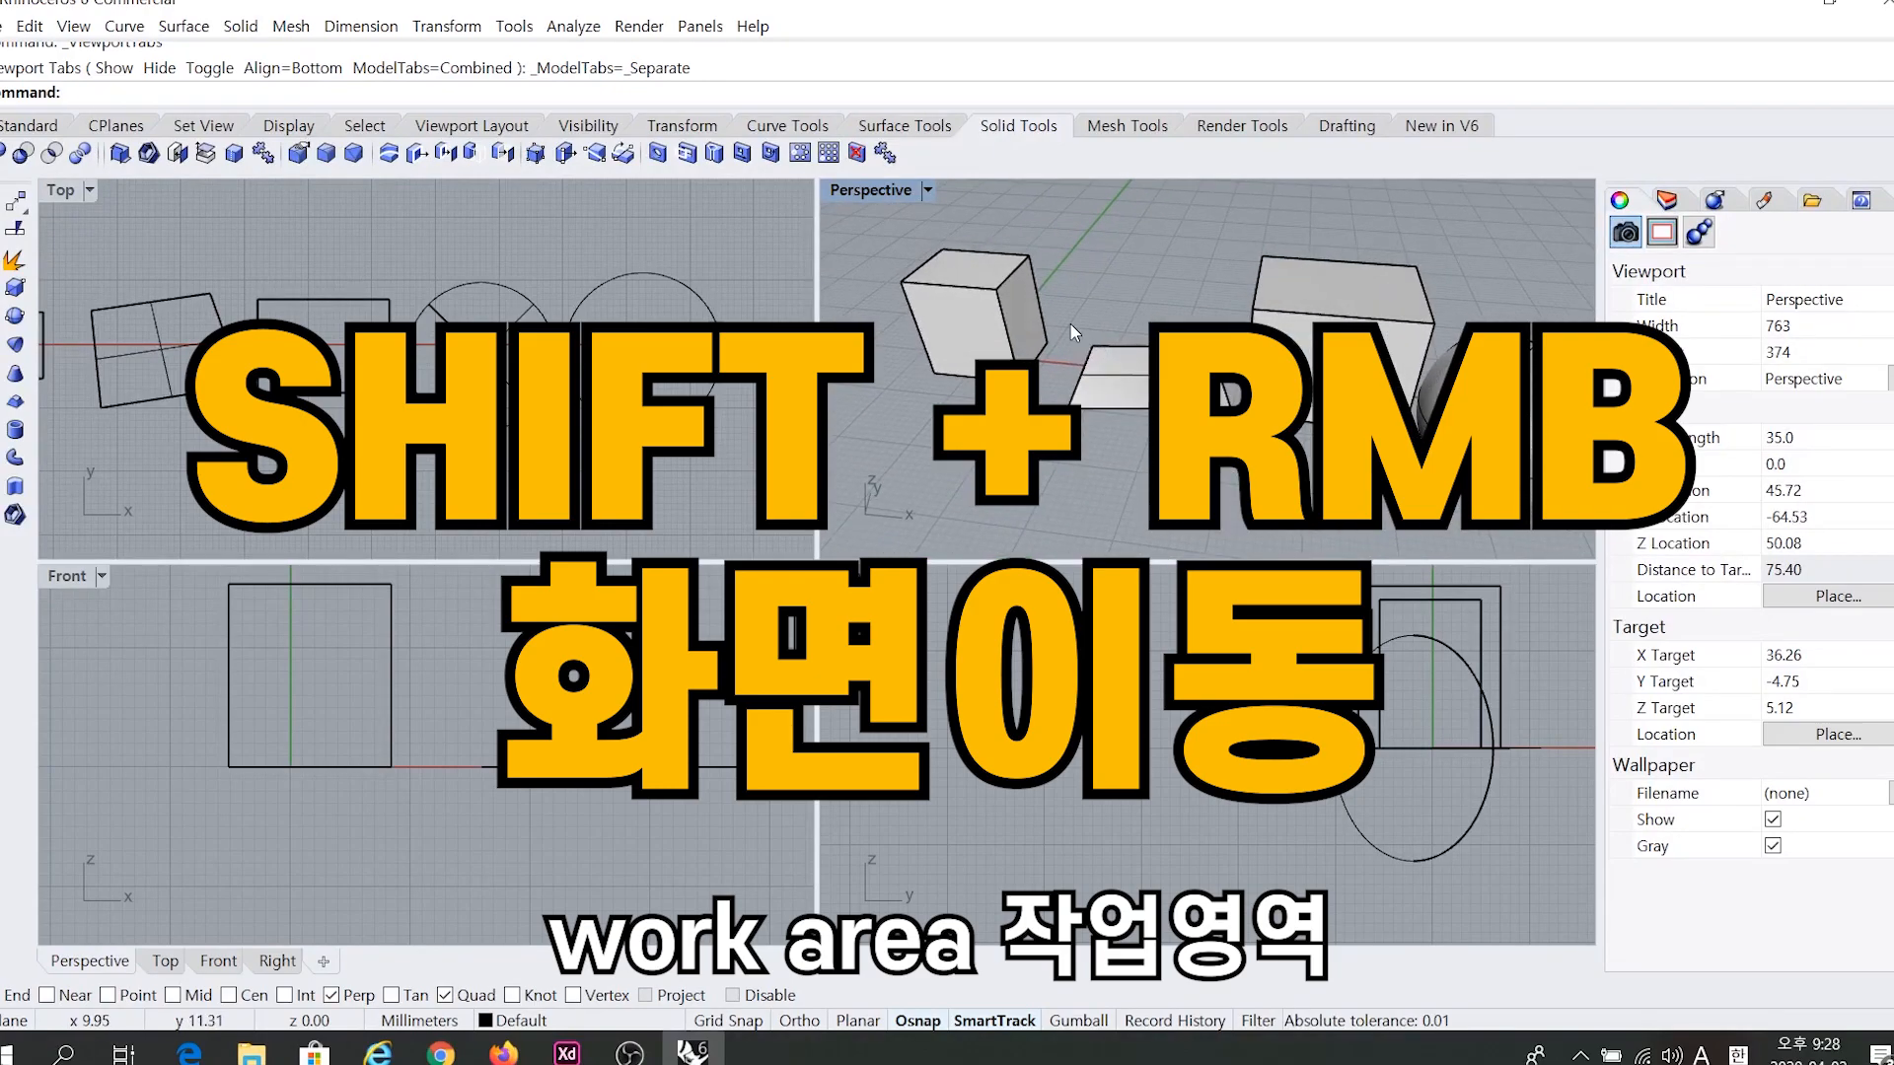
right_drag(1051, 268, 1013, 413)
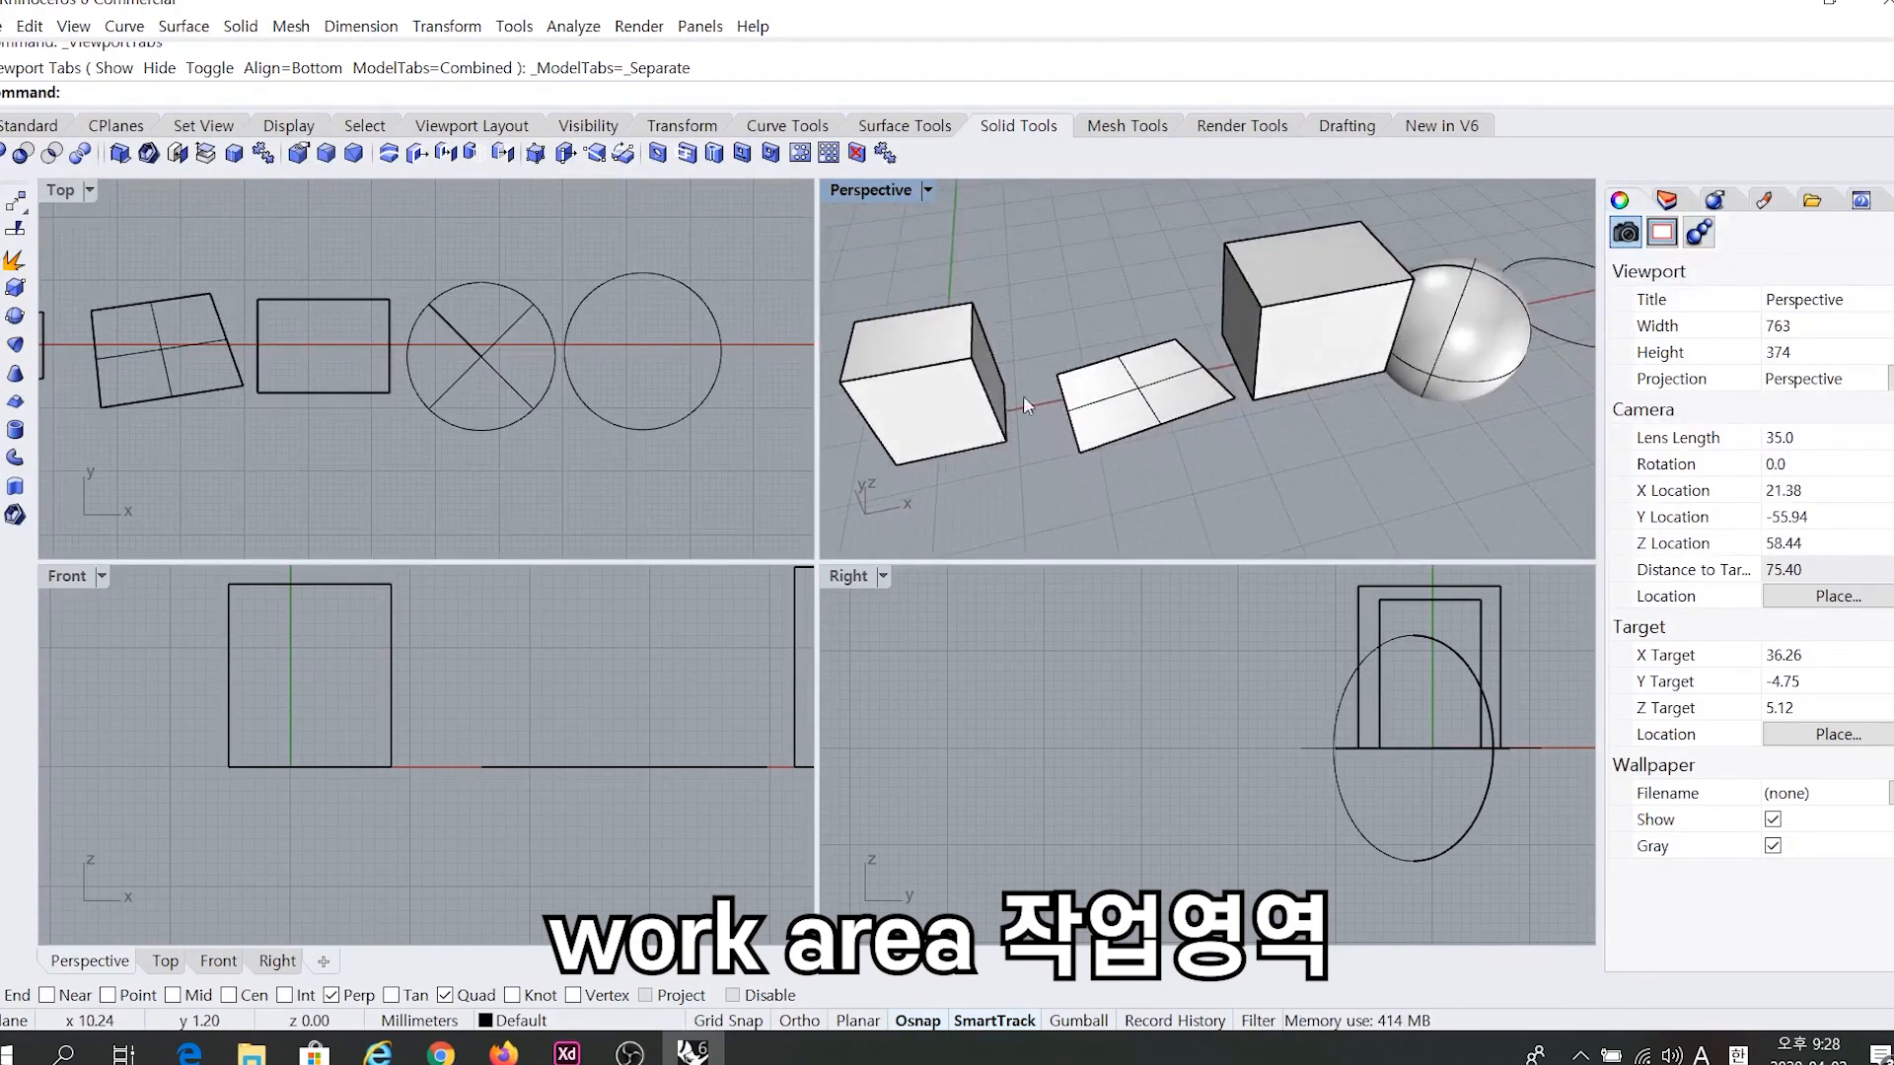
right_drag(1112, 318, 976, 357)
shift+right_drag(1301, 372, 1579, 395)
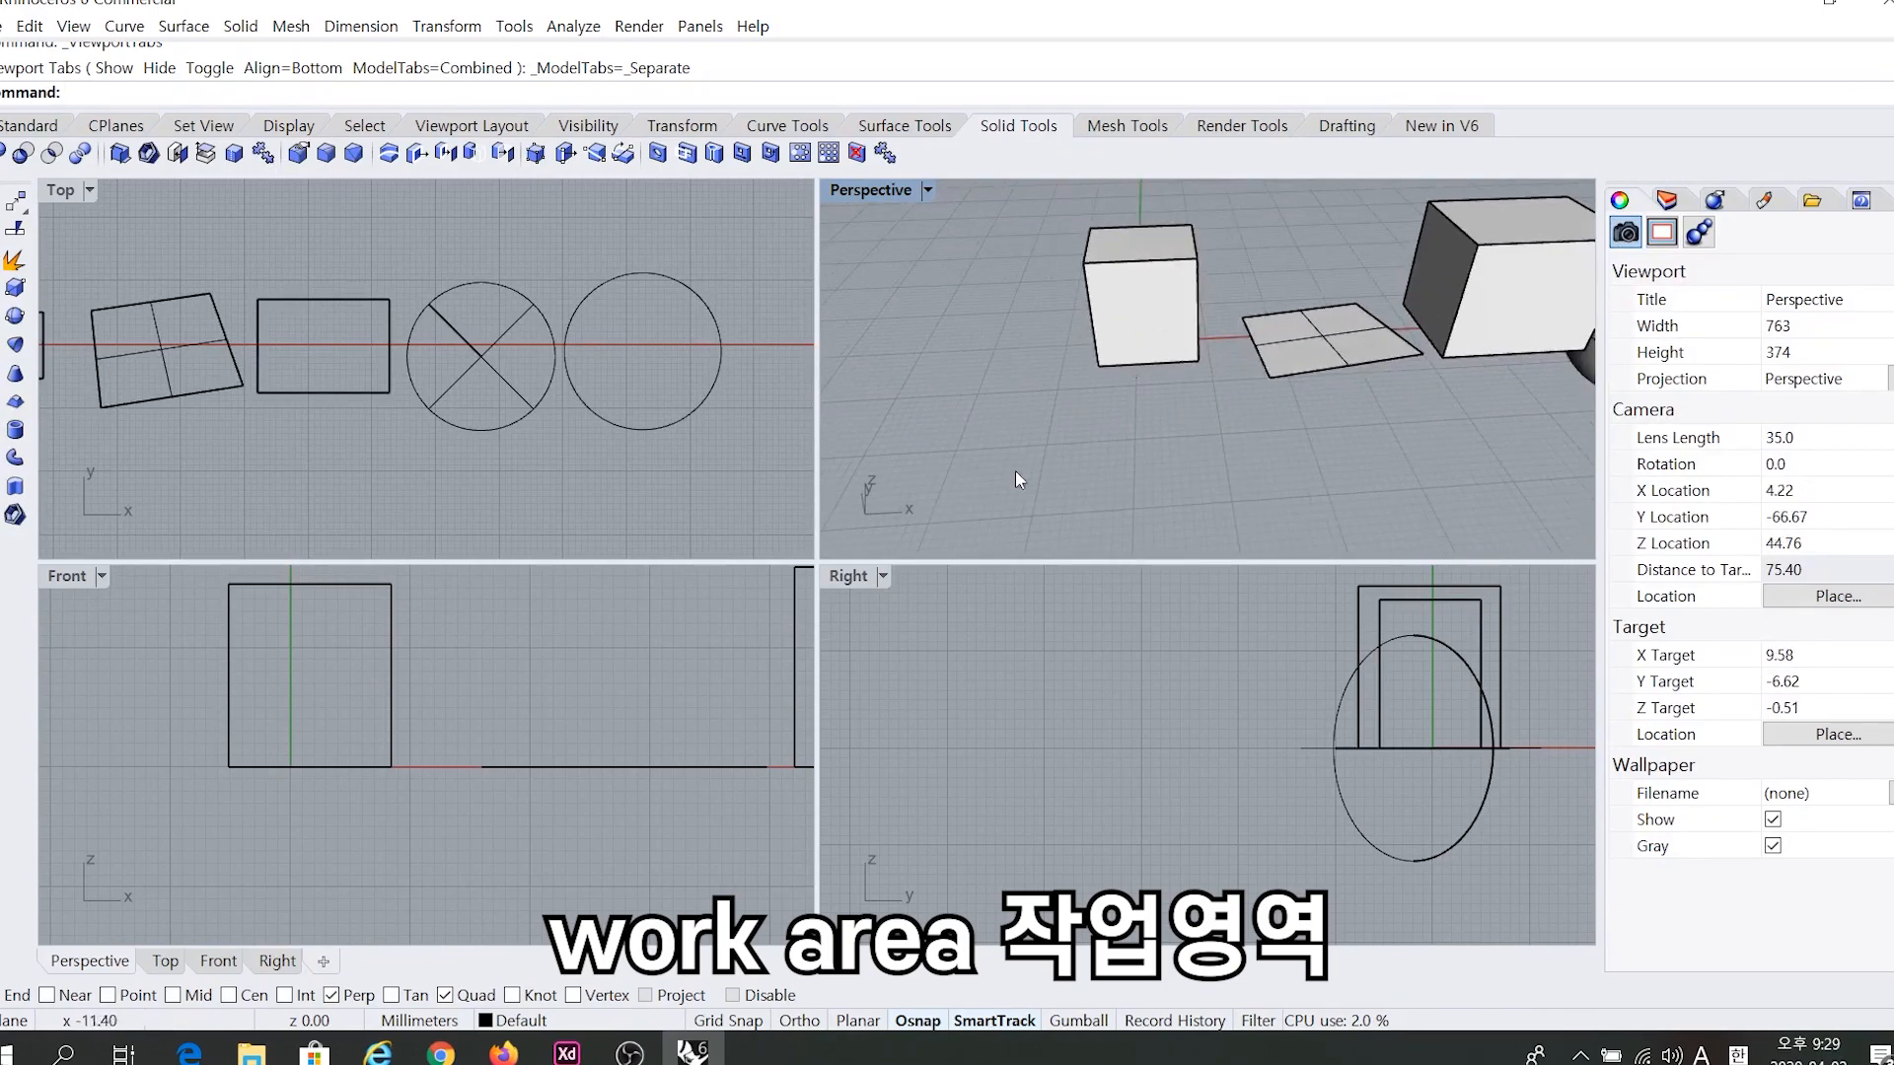
Activate the Top, Front and Right viewports in turn and pan the Top view across the objects.
click(482, 456)
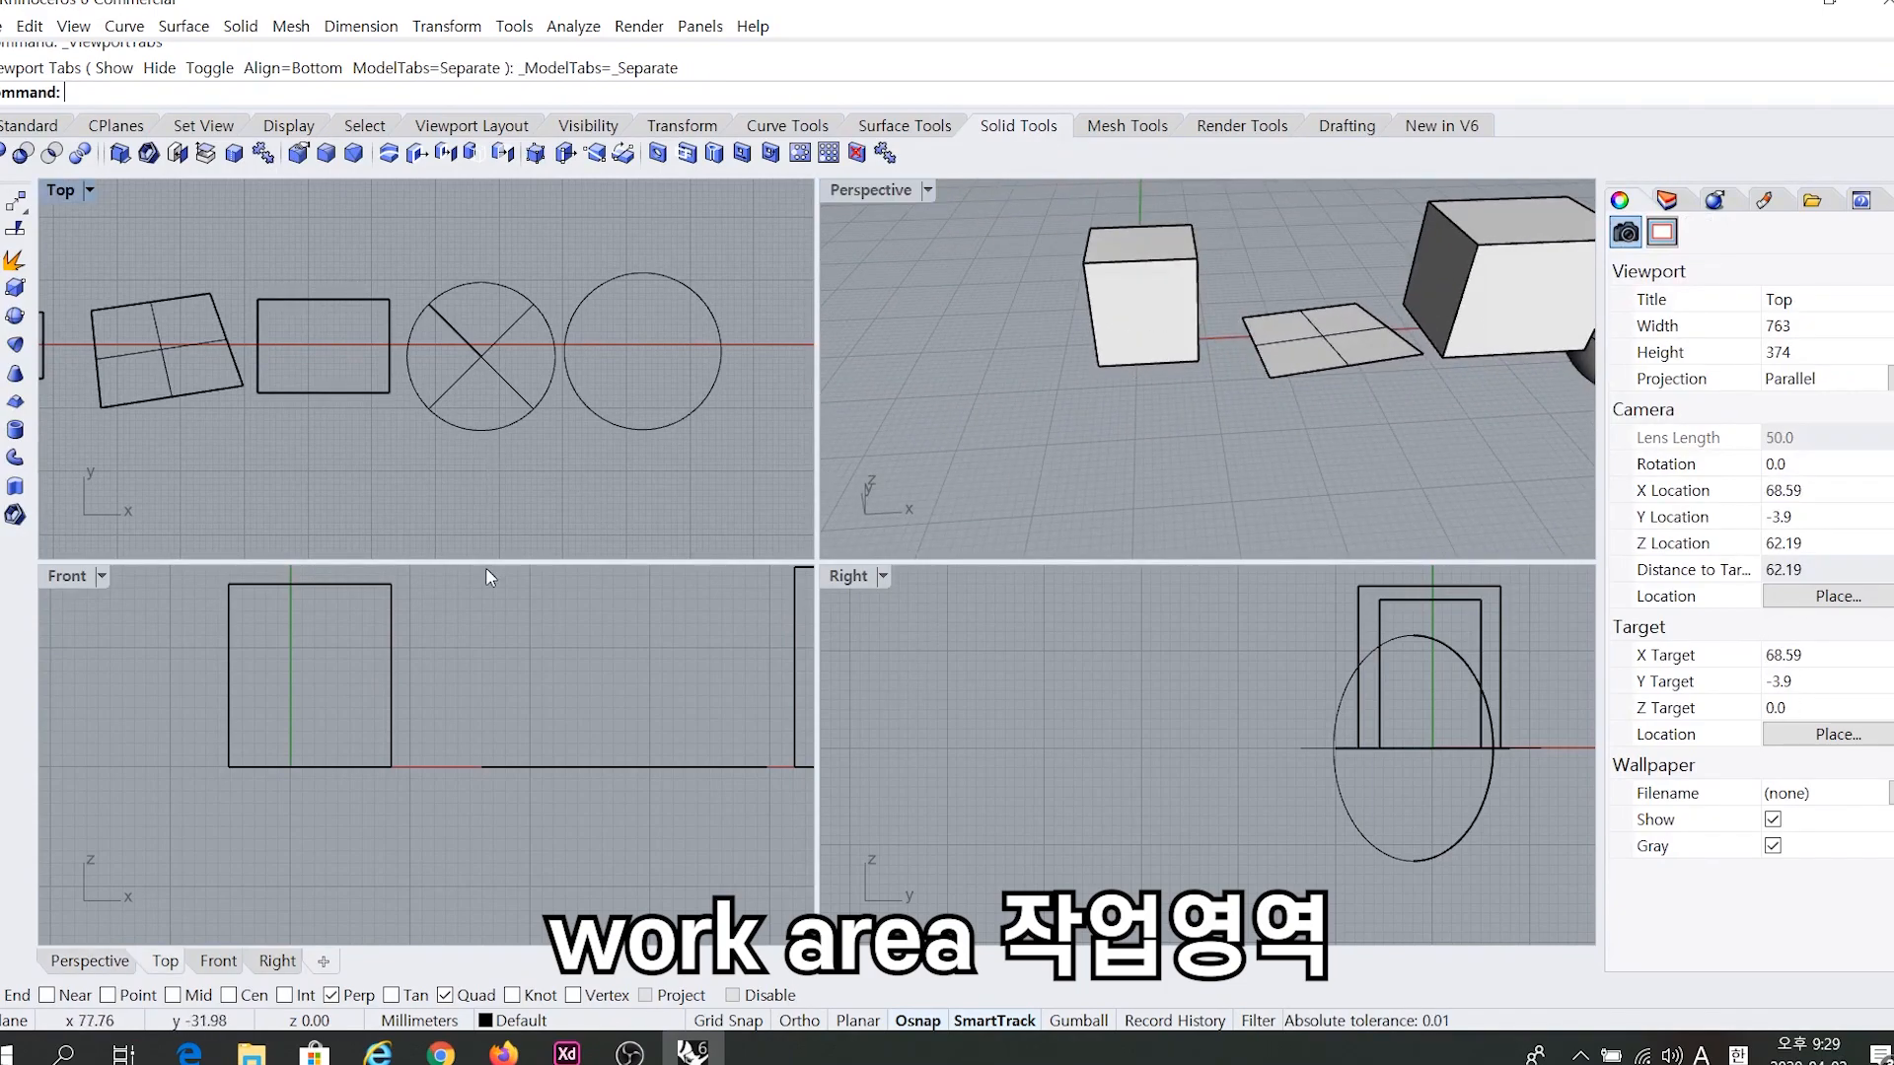
click(537, 680)
click(1081, 670)
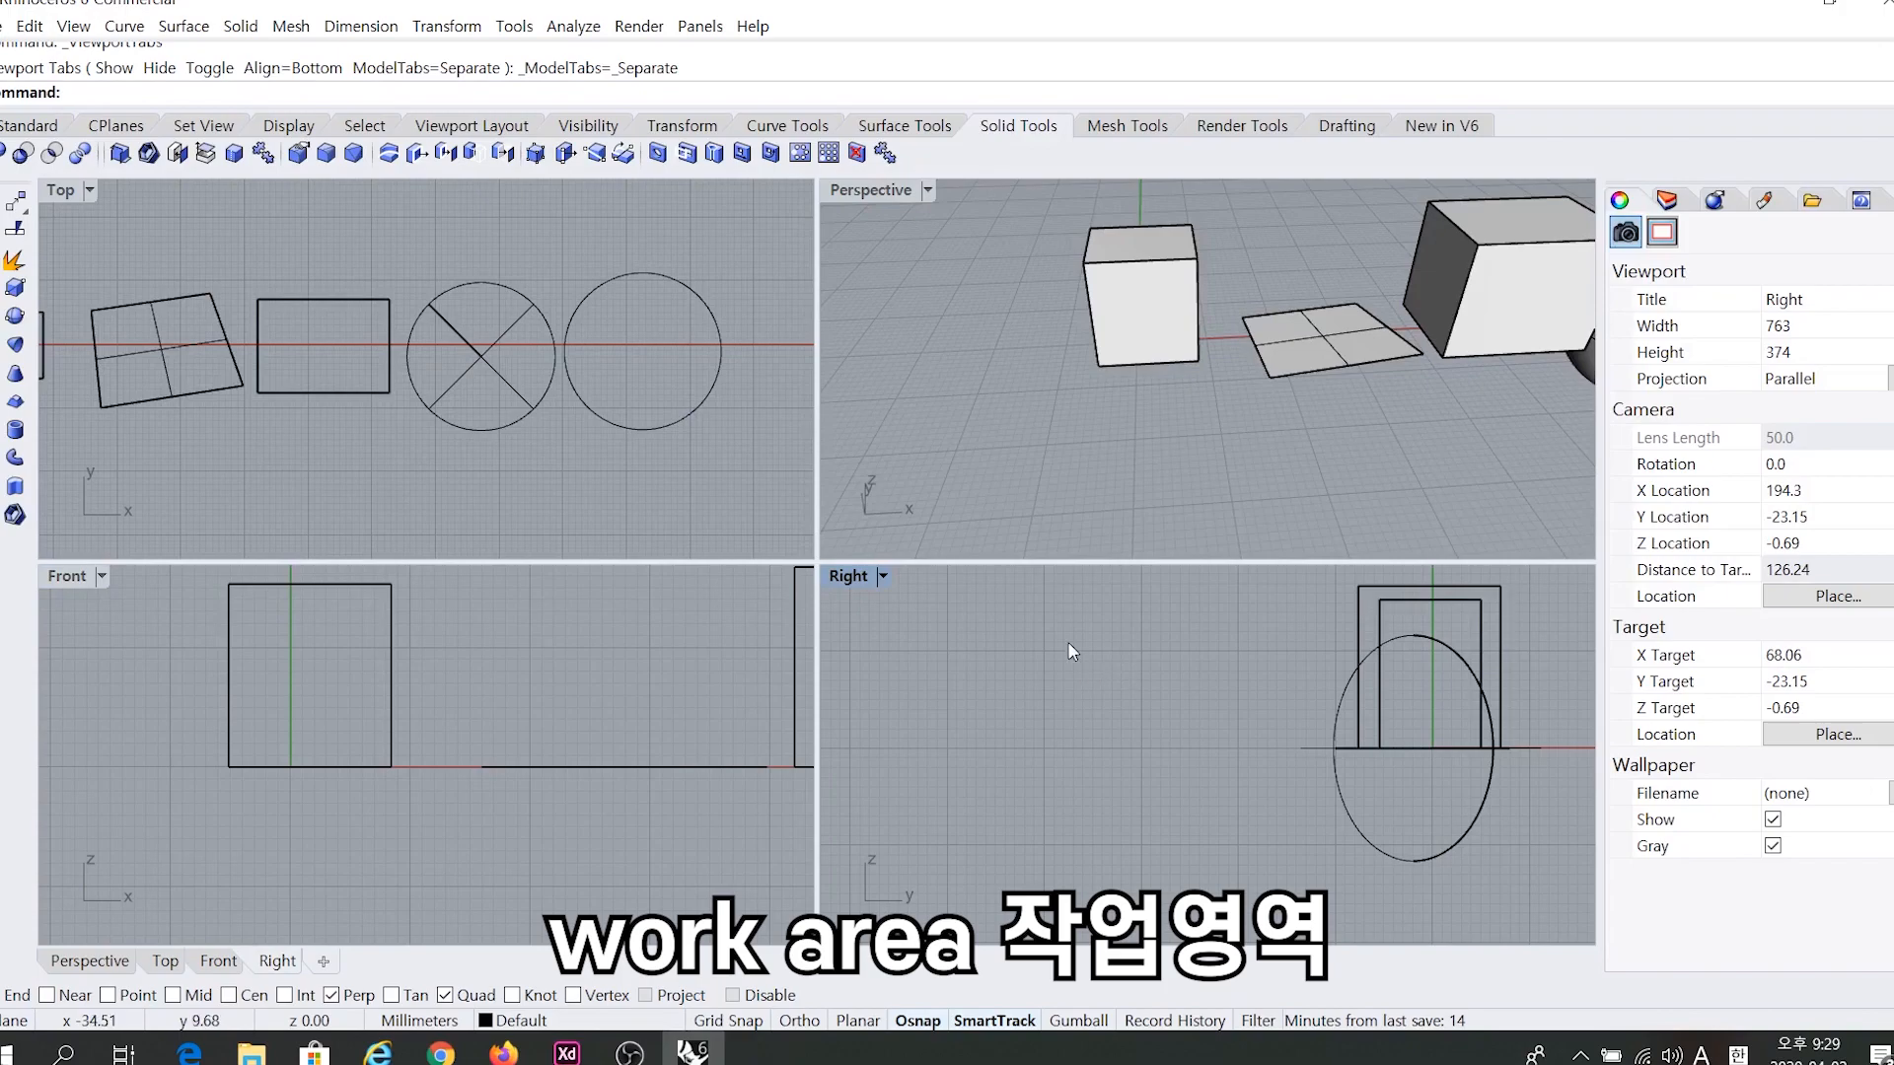
click(471, 406)
right_drag(471, 406, 562, 410)
right_drag(398, 410, 507, 411)
mouse_move(353, 375)
right_down()
mouse_move(521, 379)
mouse_move(193, 341)
mouse_move(470, 386)
right_up()
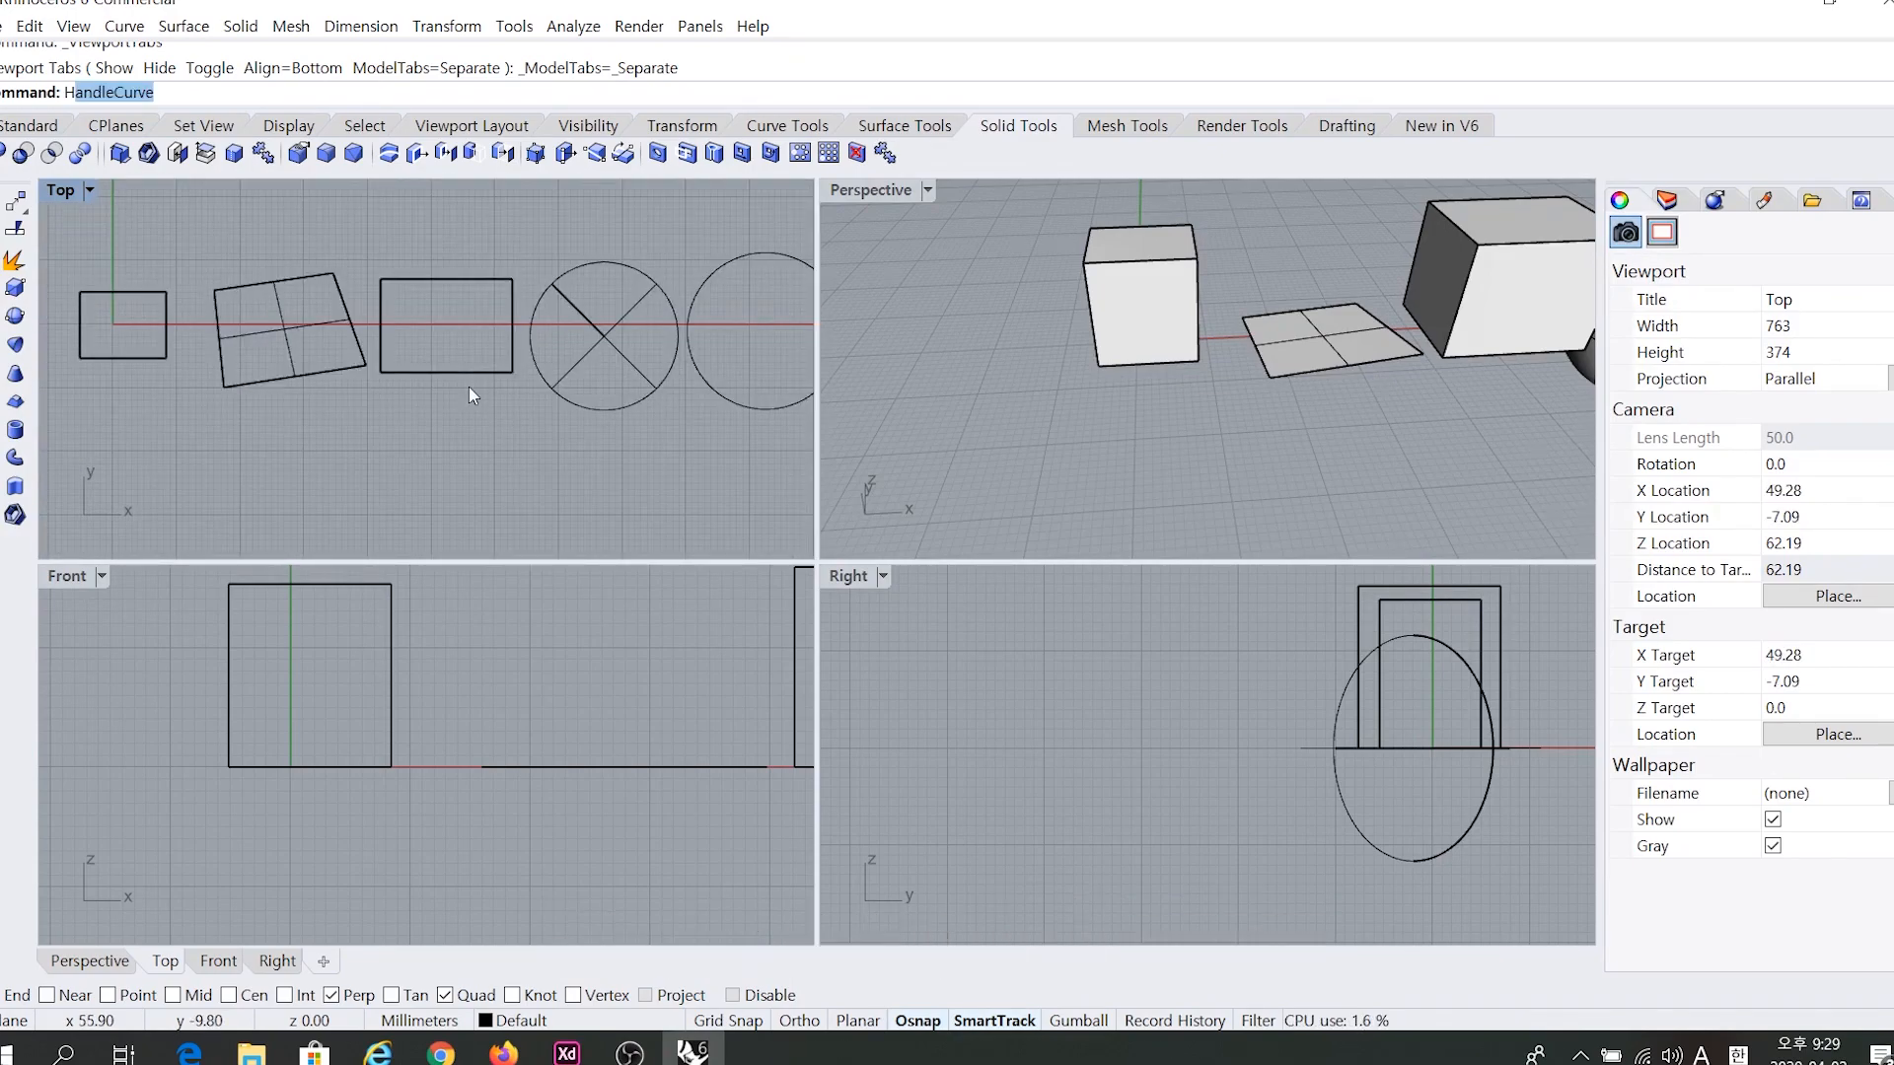
Look up the Pan command in the Set View tool set and return to the Standard tool set.
click(203, 126)
click(10, 205)
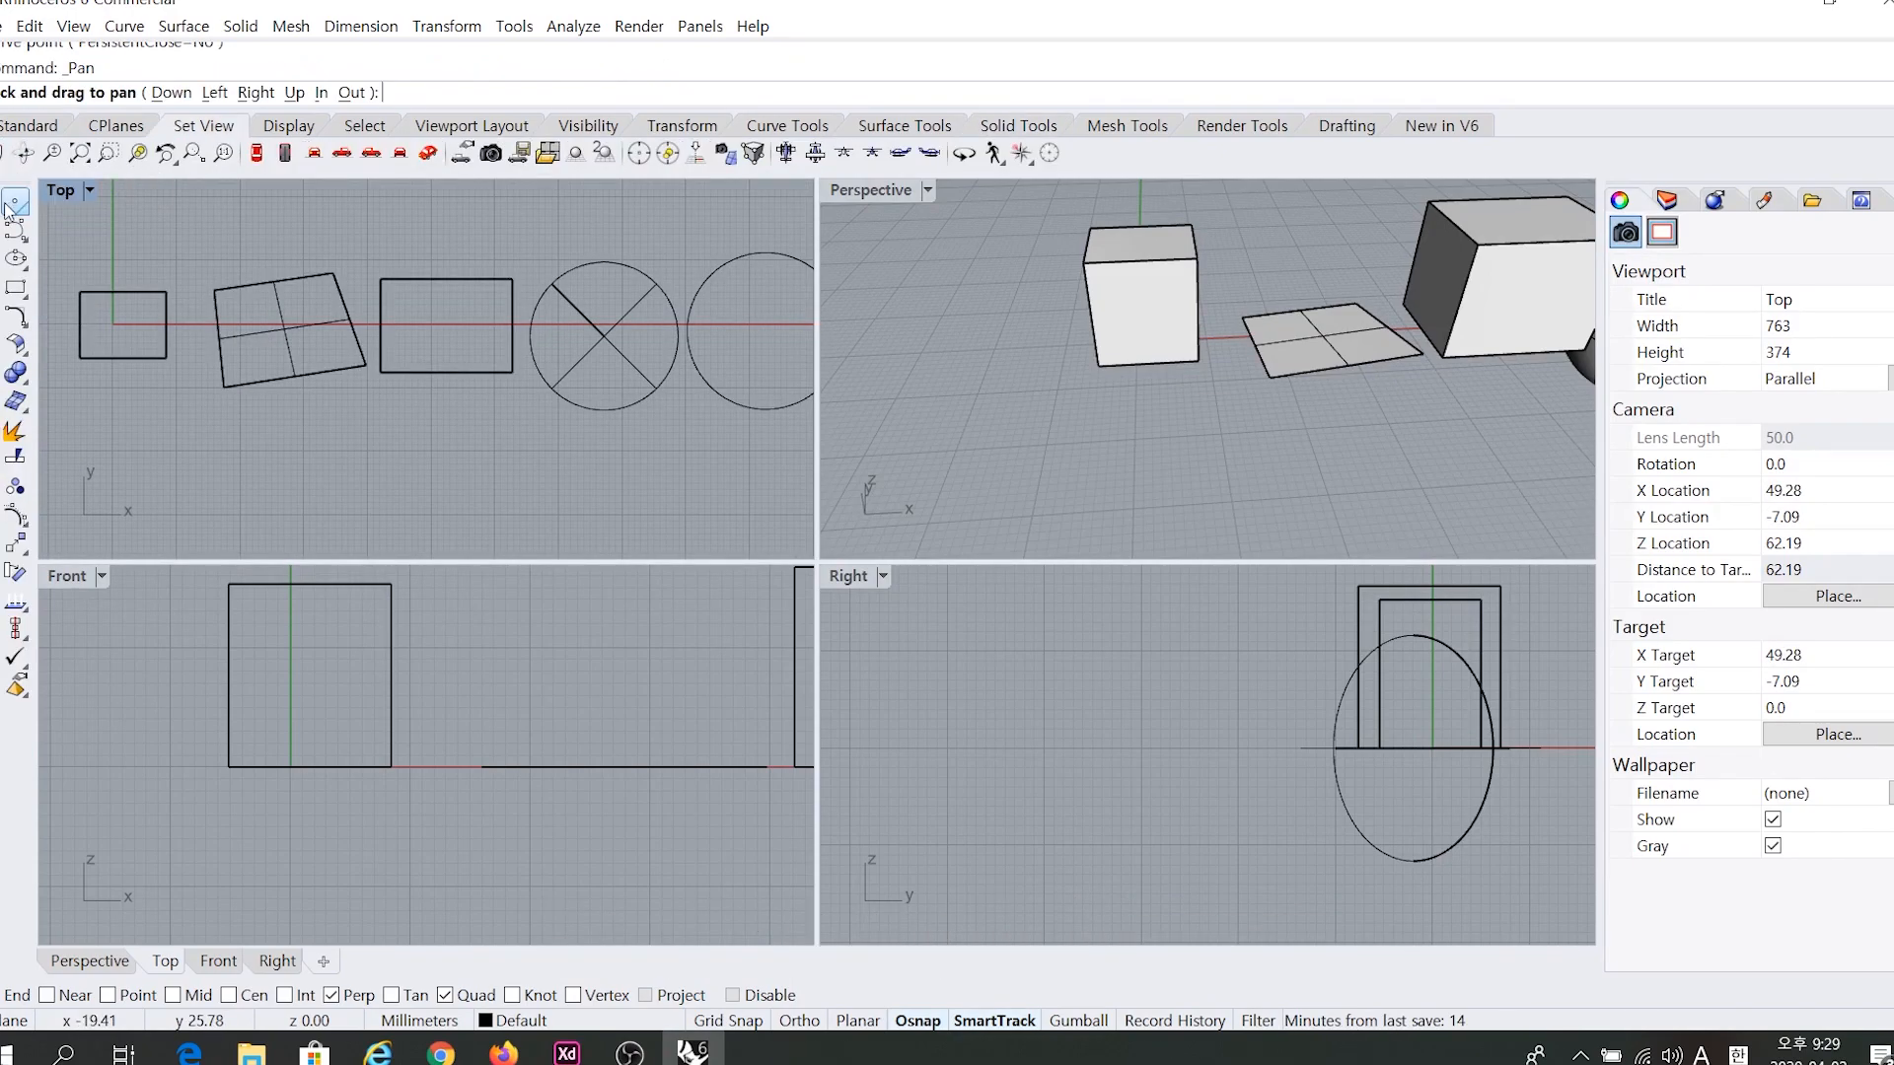
click(29, 125)
key(Escape)
Pan the Top view back and forth across the objects from the Standard tool set.
right_drag(456, 328, 487, 360)
click(126, 91)
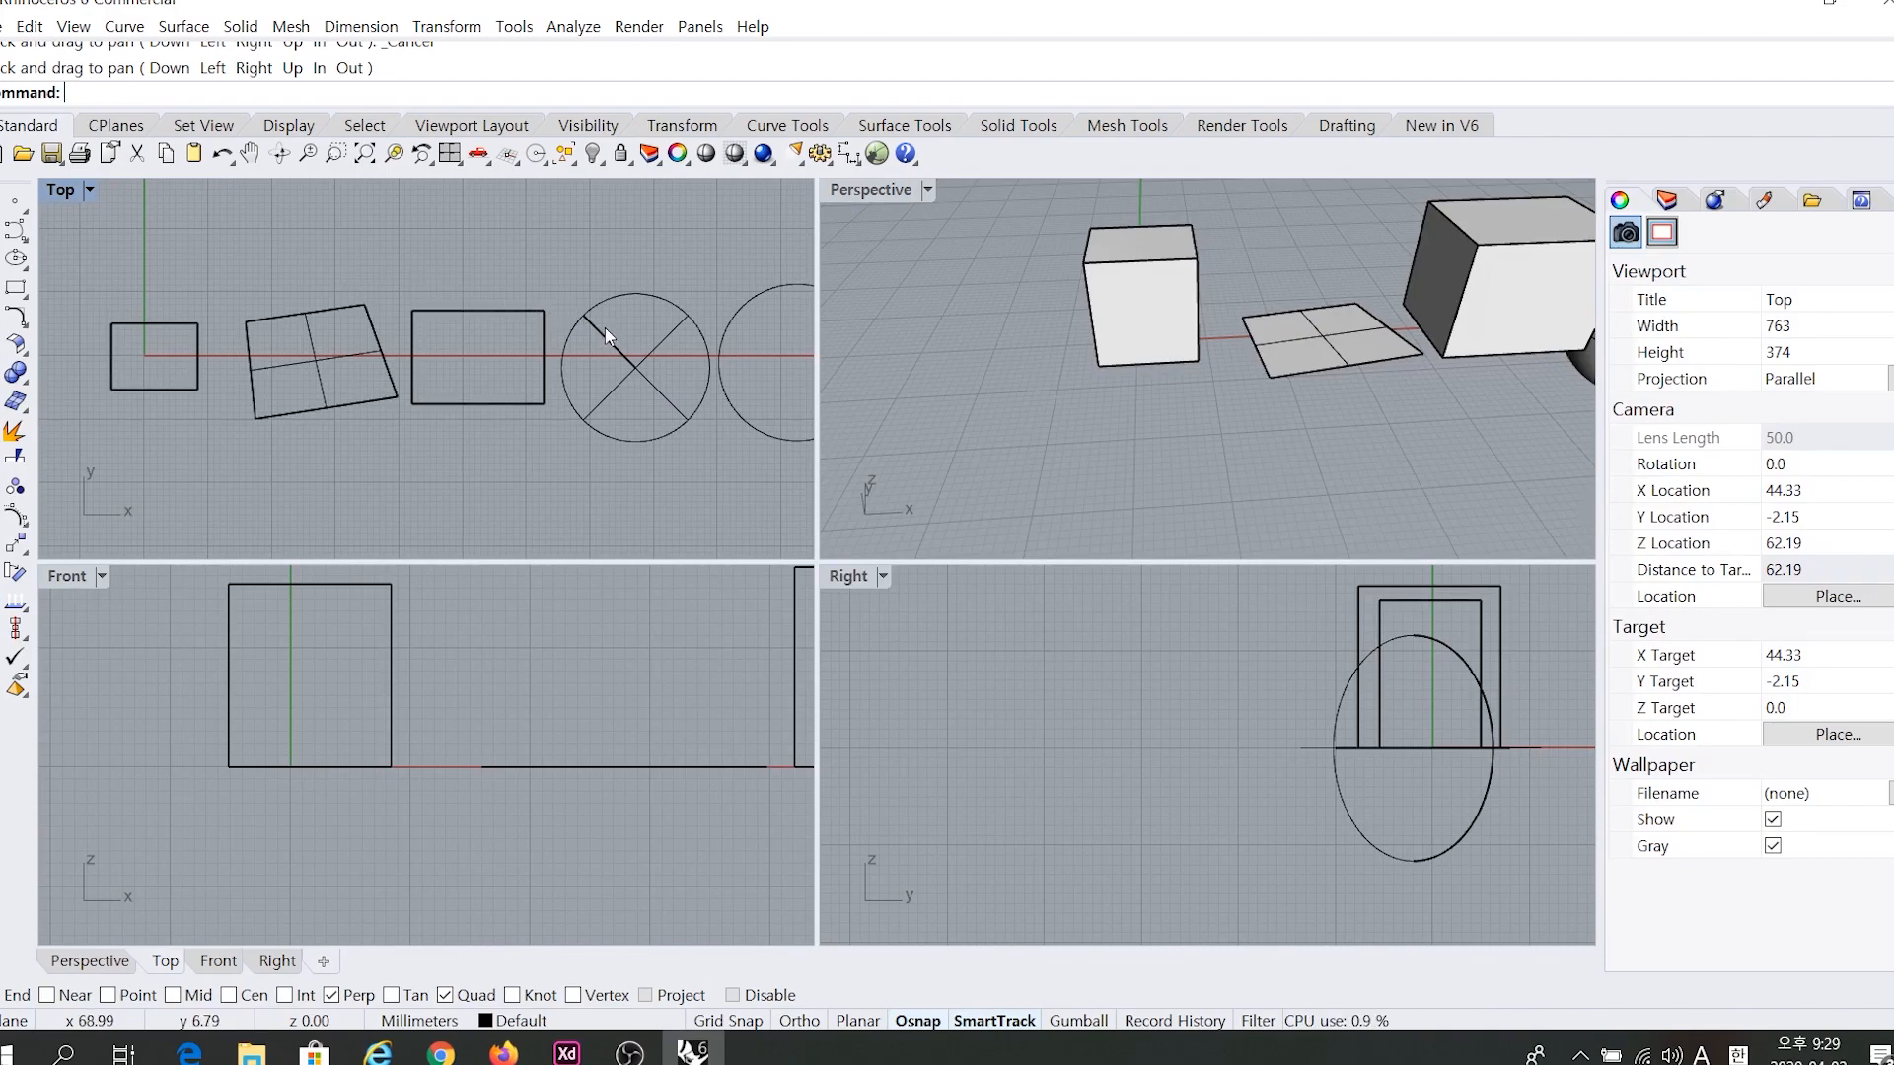
right_drag(622, 351, 501, 359)
right_drag(337, 334, 535, 360)
right_drag(250, 363, 105, 424)
Run the Pan command by name and shift the Top view with it.
key(ctrl)
key(ctrl)
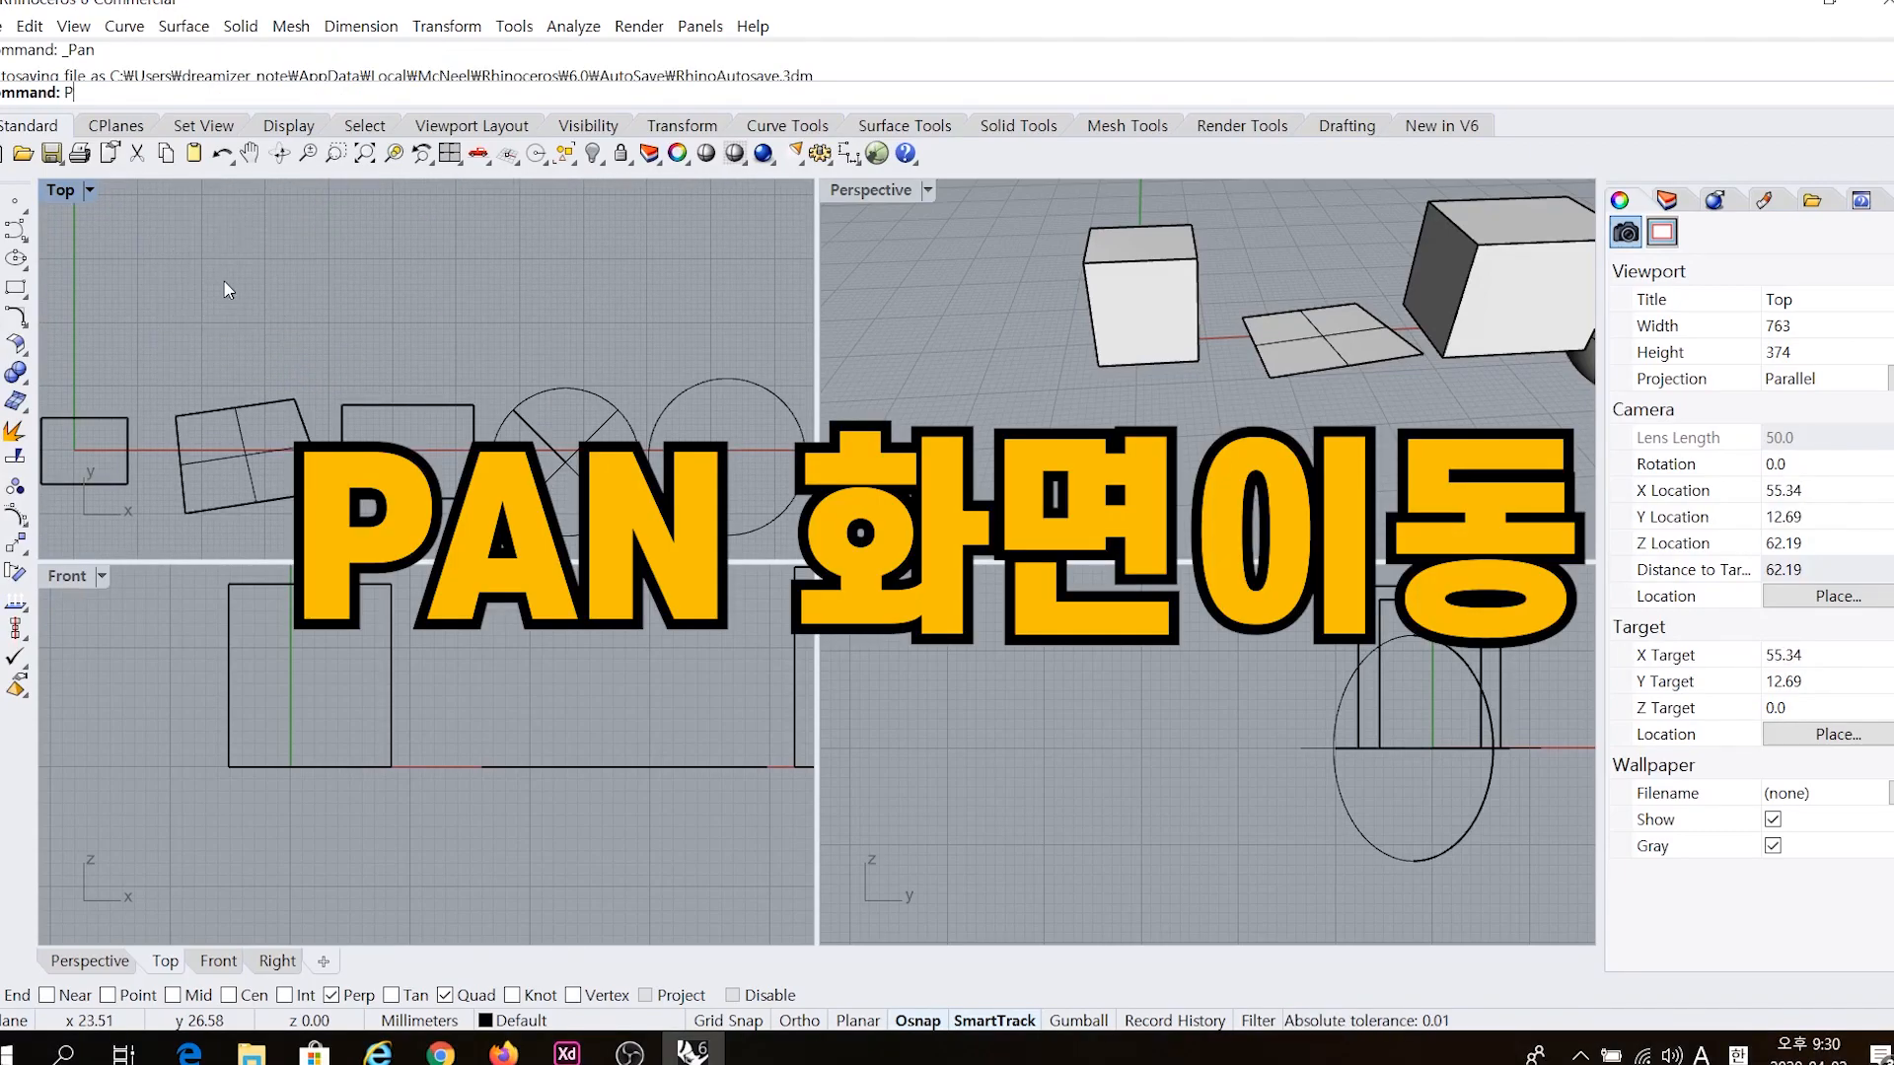
text(an)
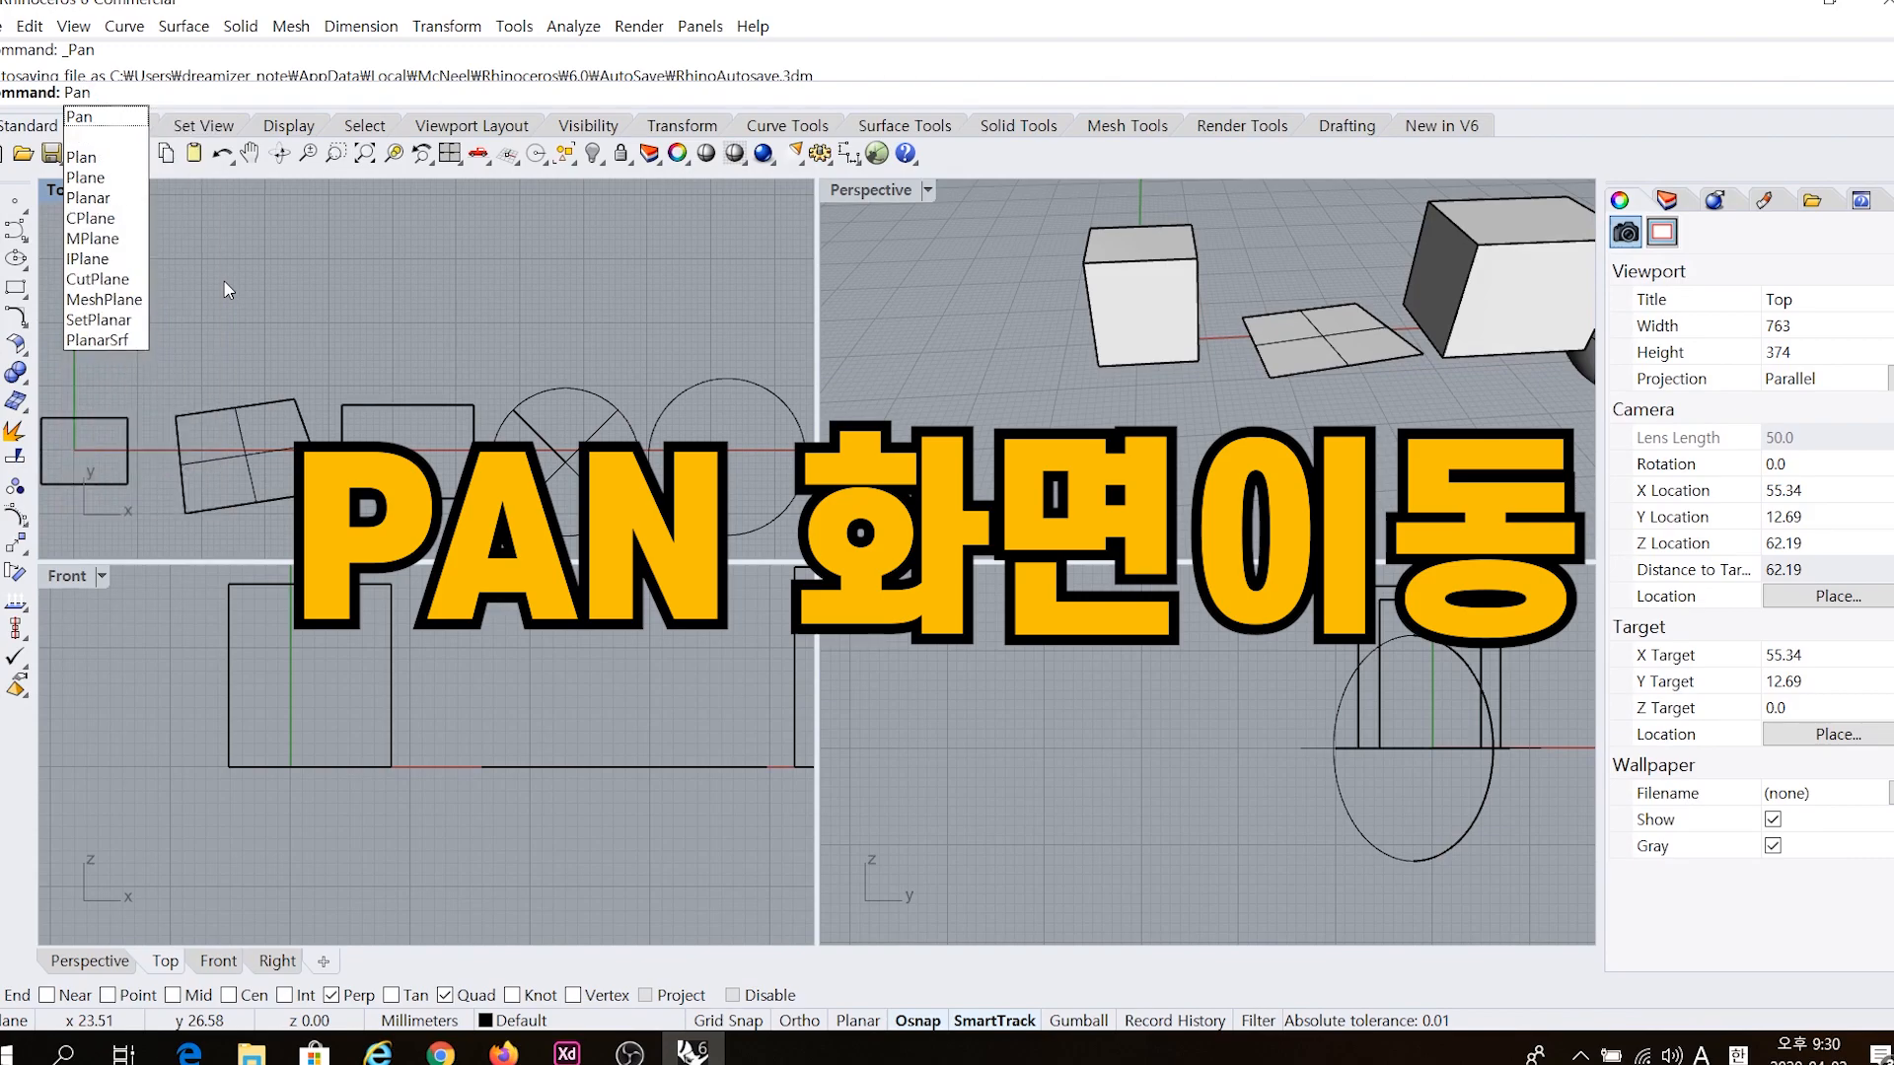
key(Return)
drag(234, 351, 409, 280)
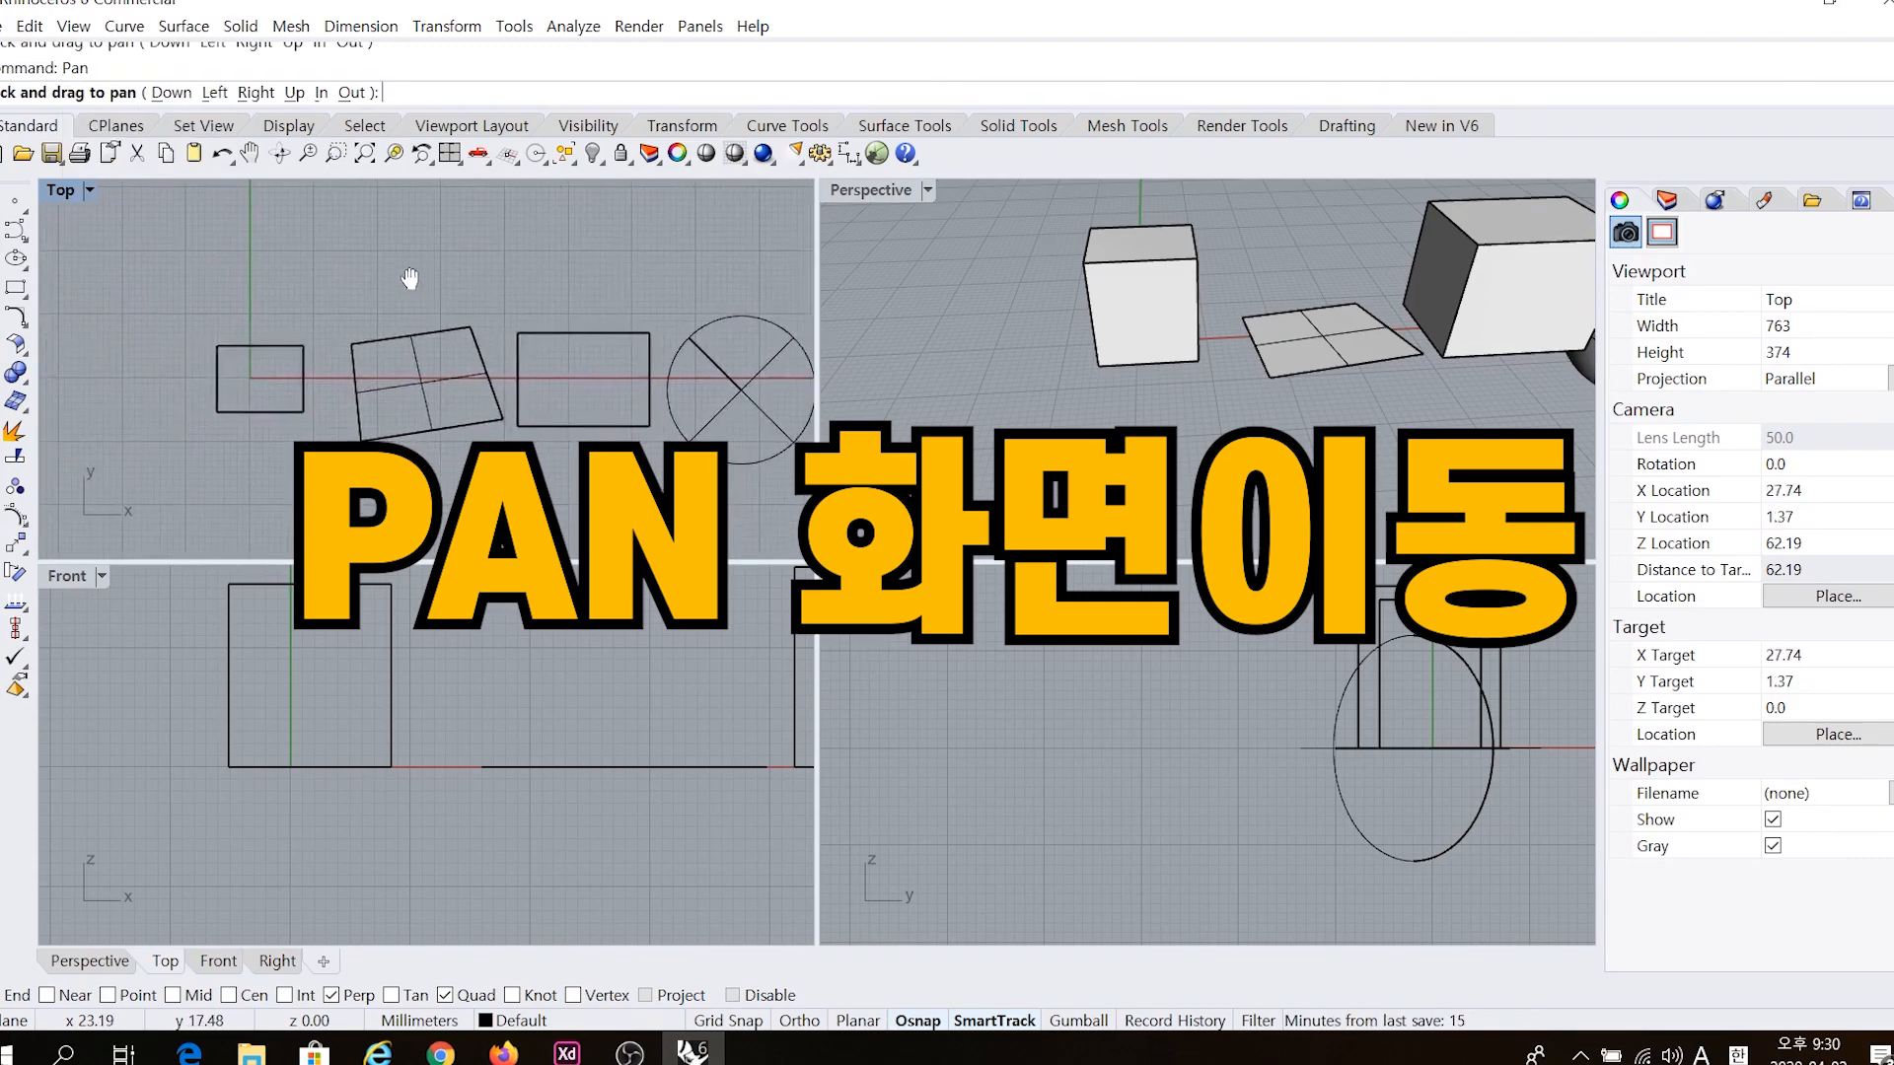
Rerun the Pan command by name and shift the objects diagonally across the Top view.
key(Escape)
text(Pan)
key(Return)
drag(427, 278, 287, 383)
key(Escape)
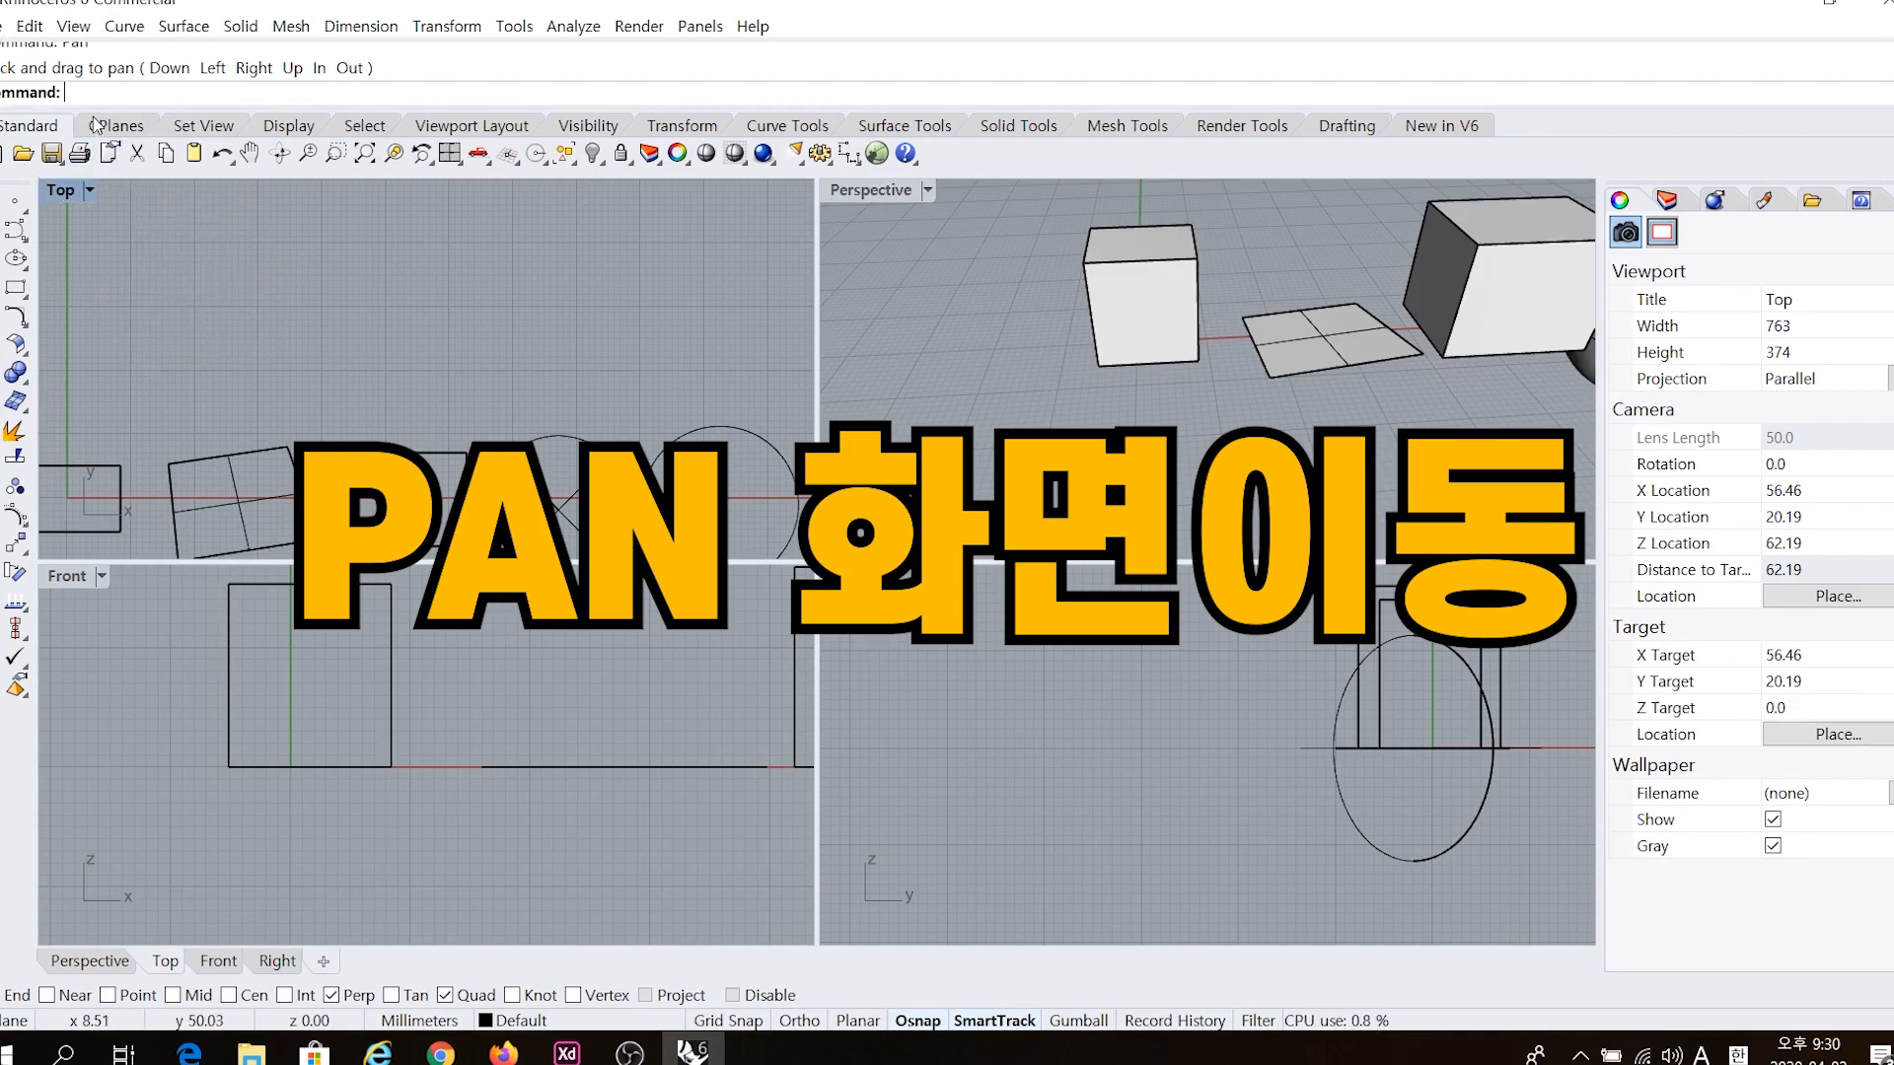
Start Pan by name in the Top view, then repeat the last command to shift the view a second time.
text(Pan)
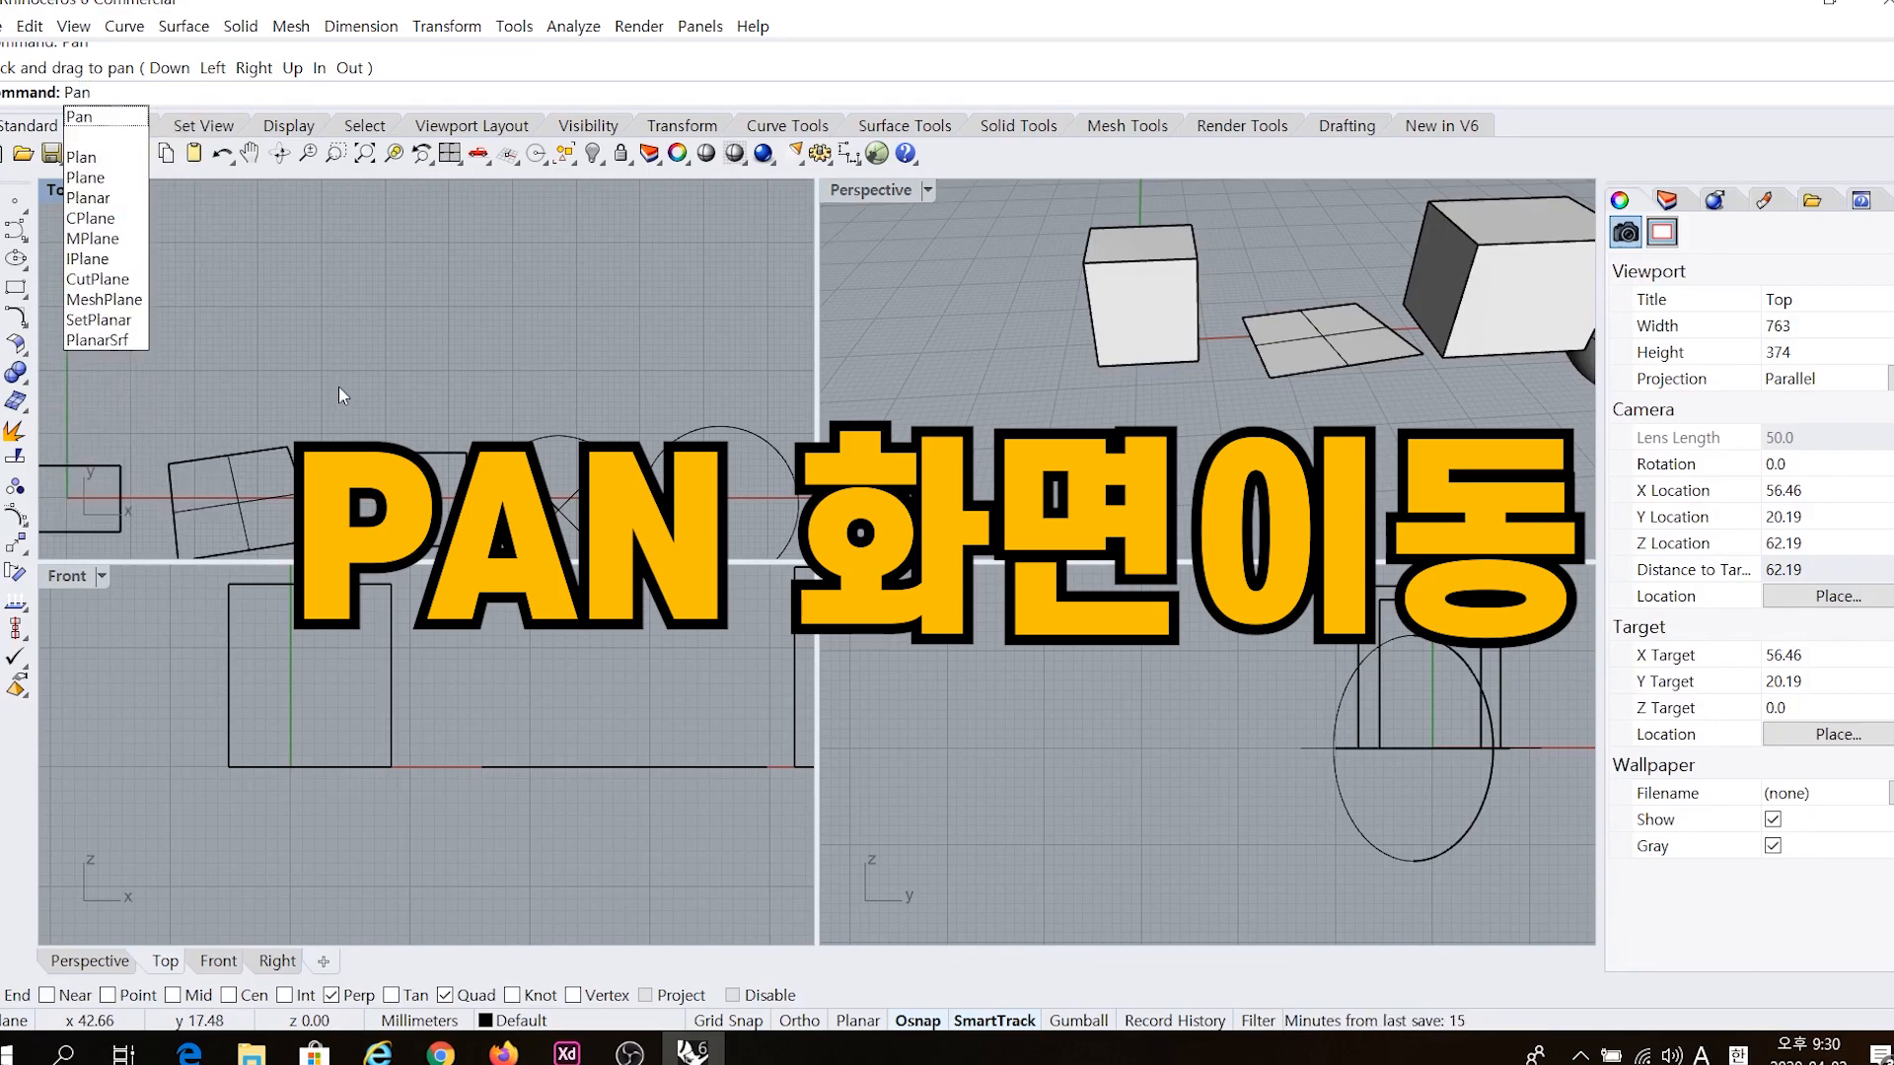
key(Return)
drag(363, 288, 463, 370)
key(Return)
drag(297, 278, 387, 346)
Pan the Top view back and forth without running a command, and orbit the Perspective view around the objects.
right_drag(528, 431, 428, 316)
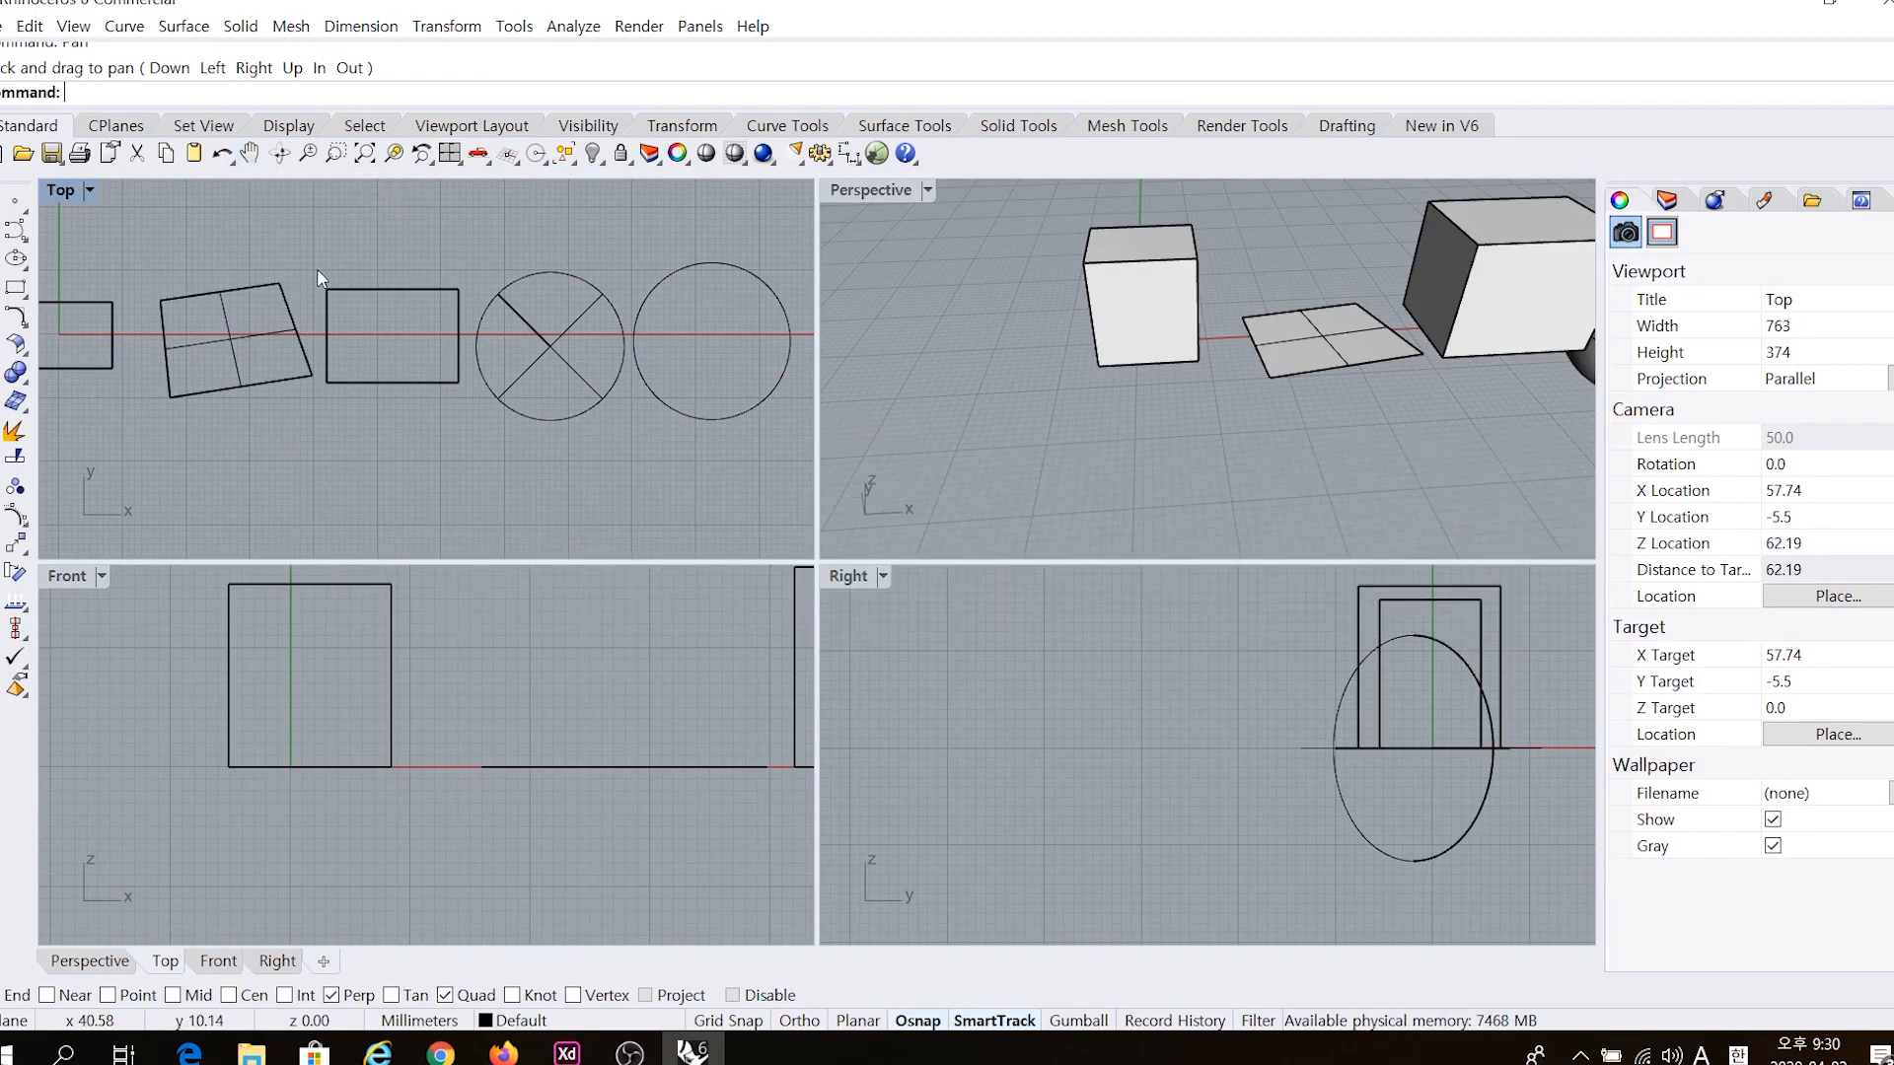
drag(312, 223, 550, 343)
right_drag(432, 306, 596, 373)
right_drag(689, 435, 525, 340)
mouse_move(997, 394)
right_down()
mouse_move(1260, 380)
mouse_move(1016, 399)
right_up()
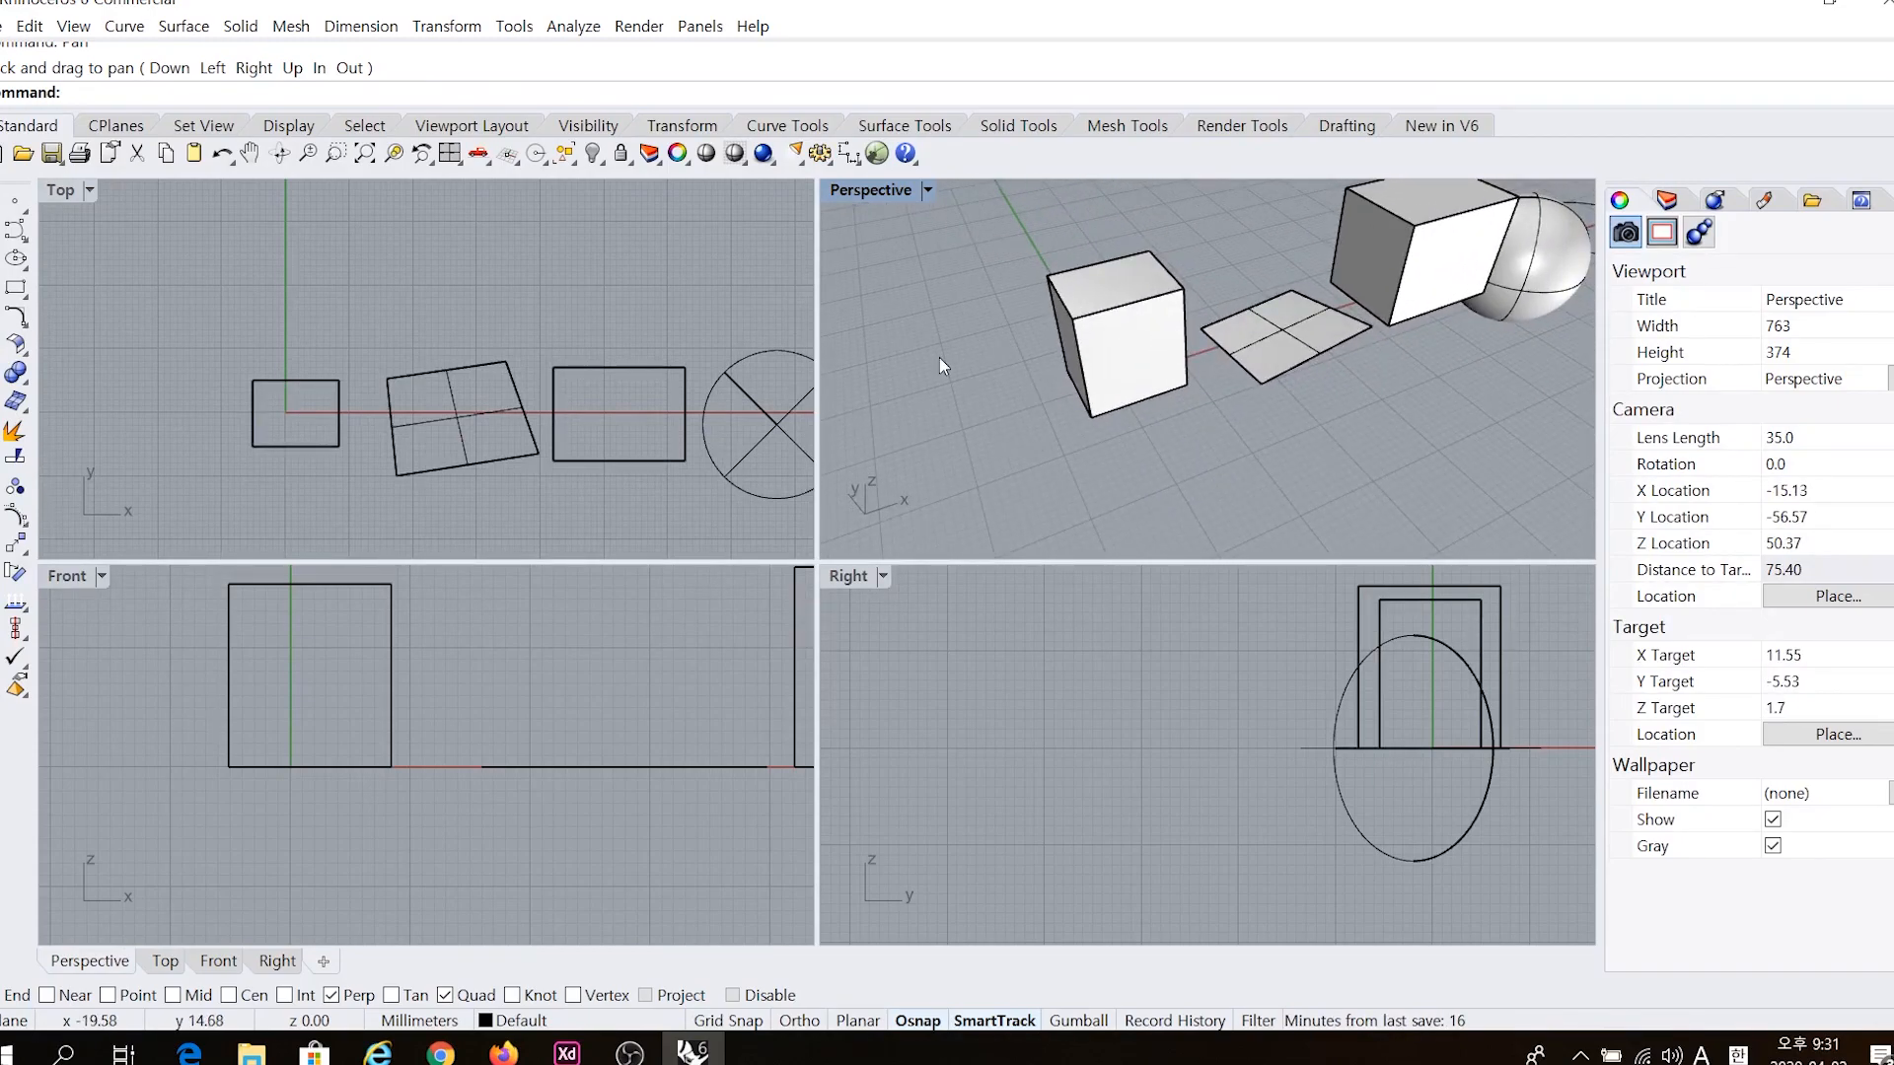
right_drag(1044, 353, 1053, 335)
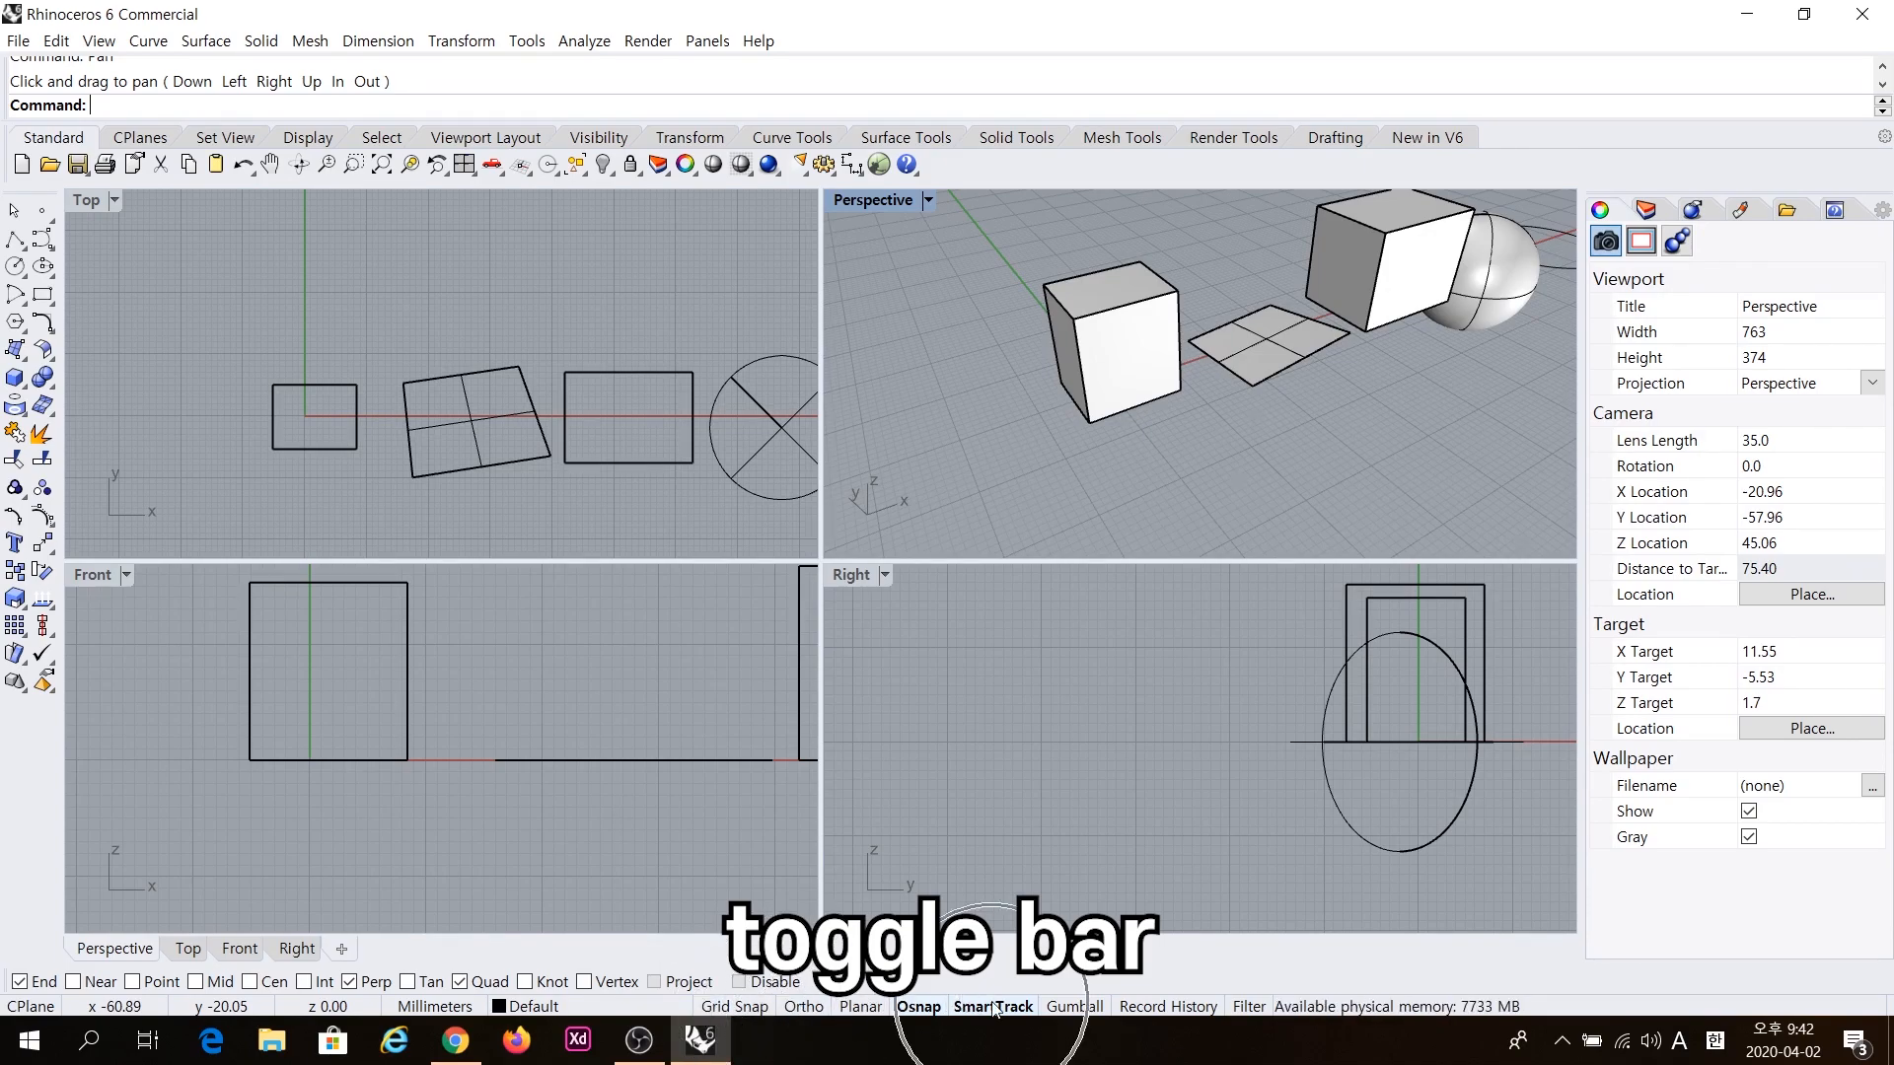
Toggle Gumball on and off, select the small box, try moving it freely in the Perspective view and undo that move.
click(1077, 1008)
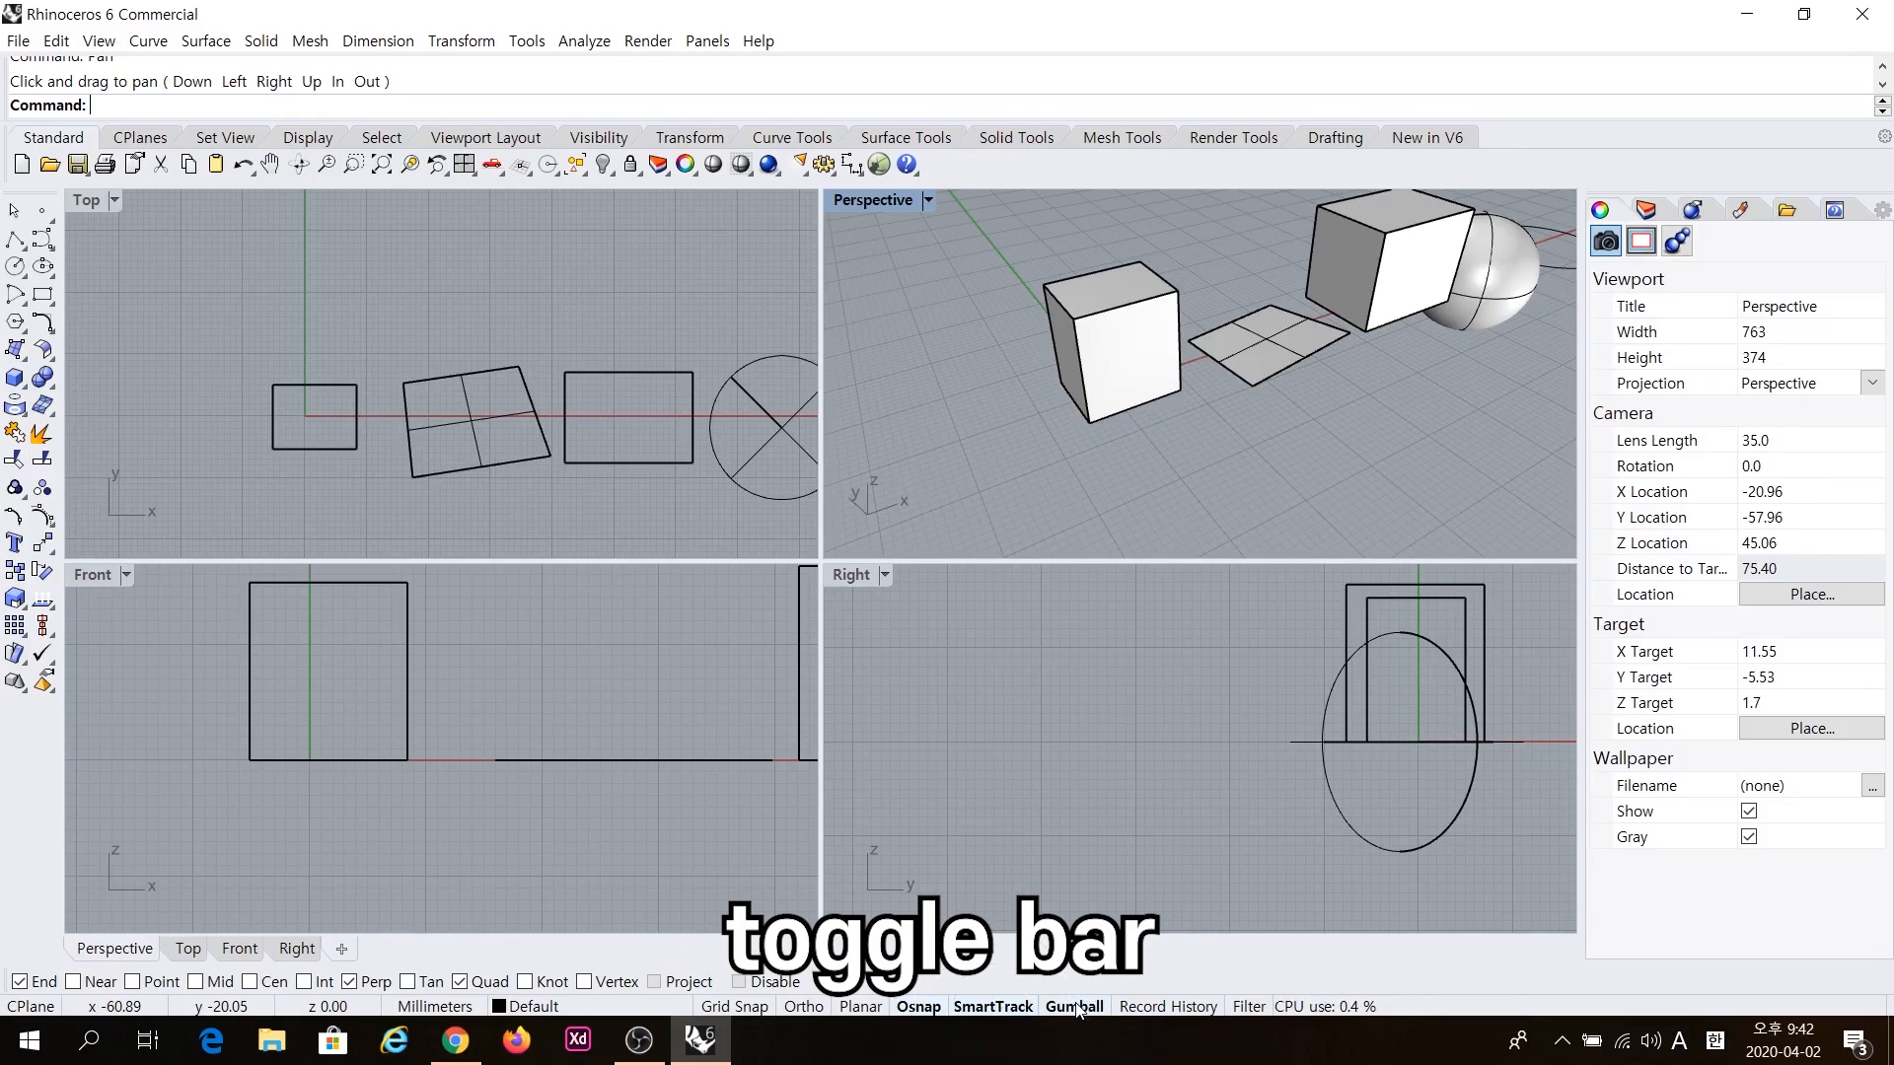
click(1077, 1007)
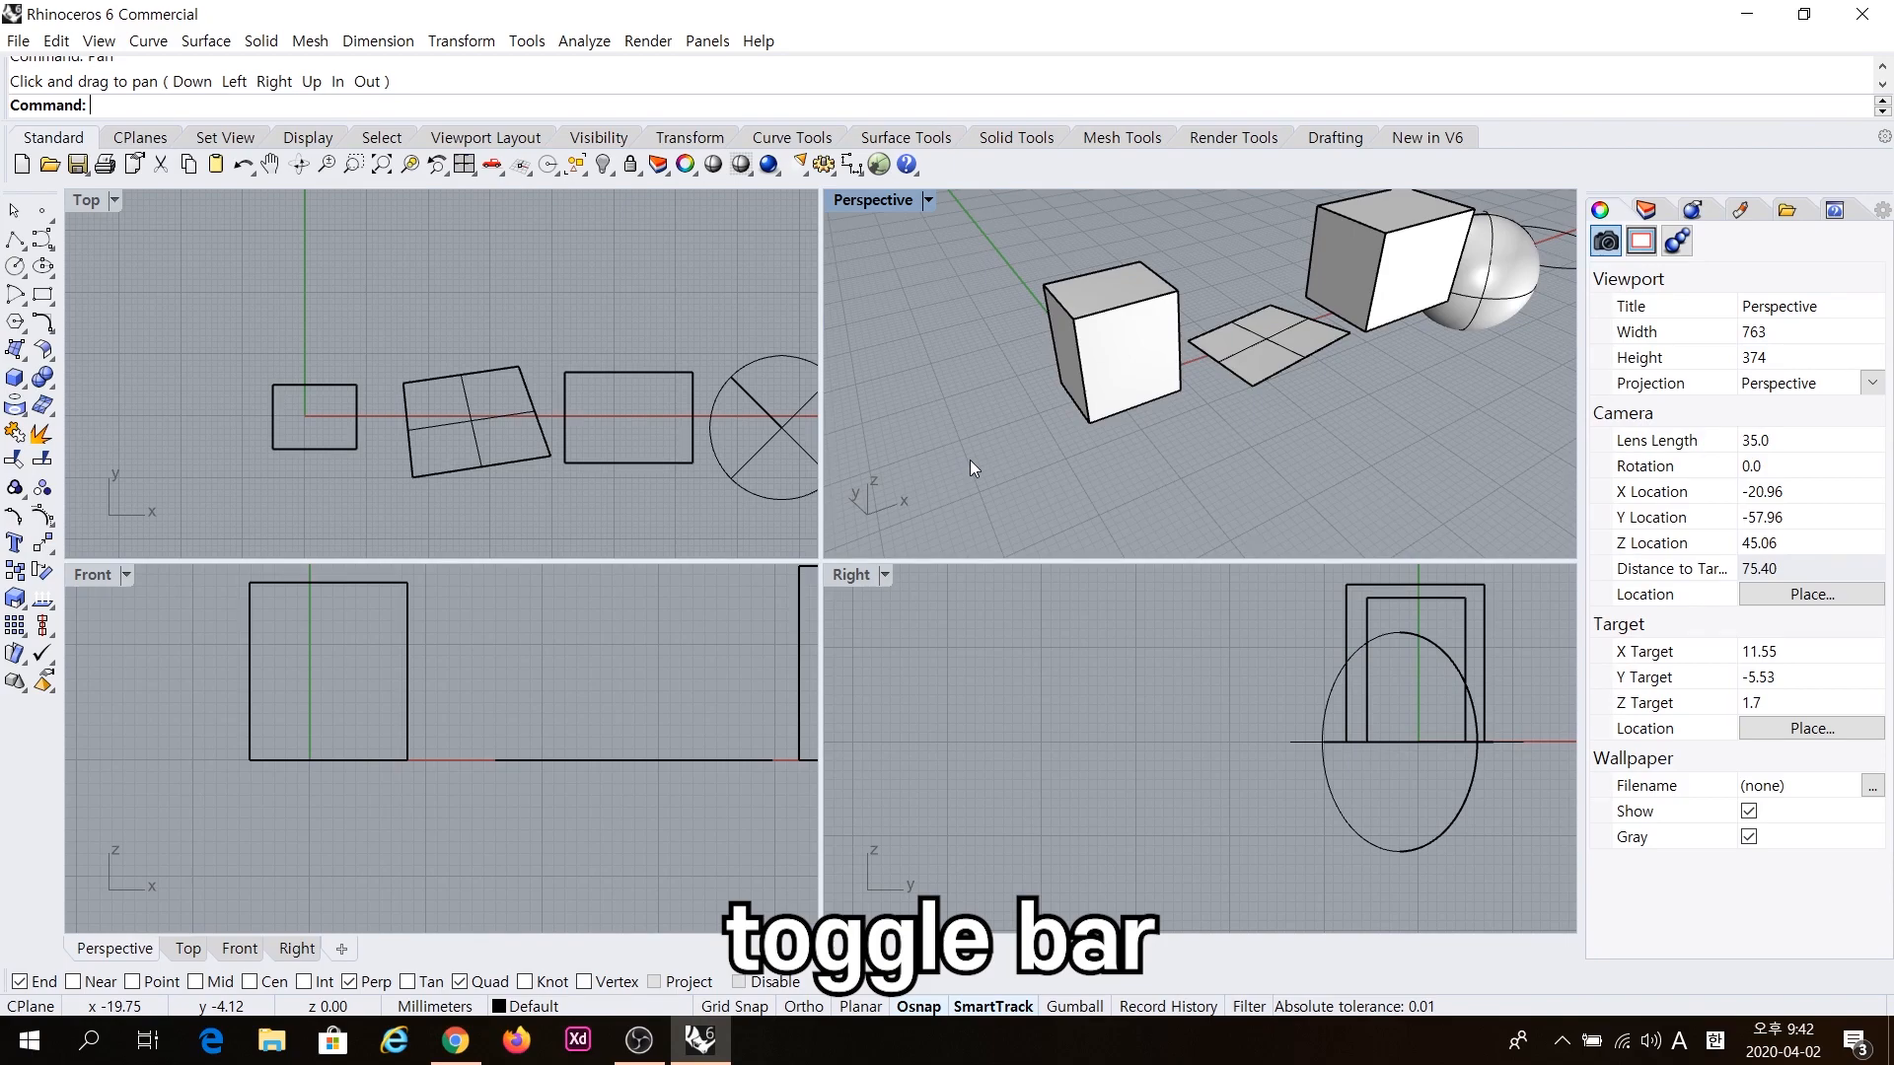
click(1126, 313)
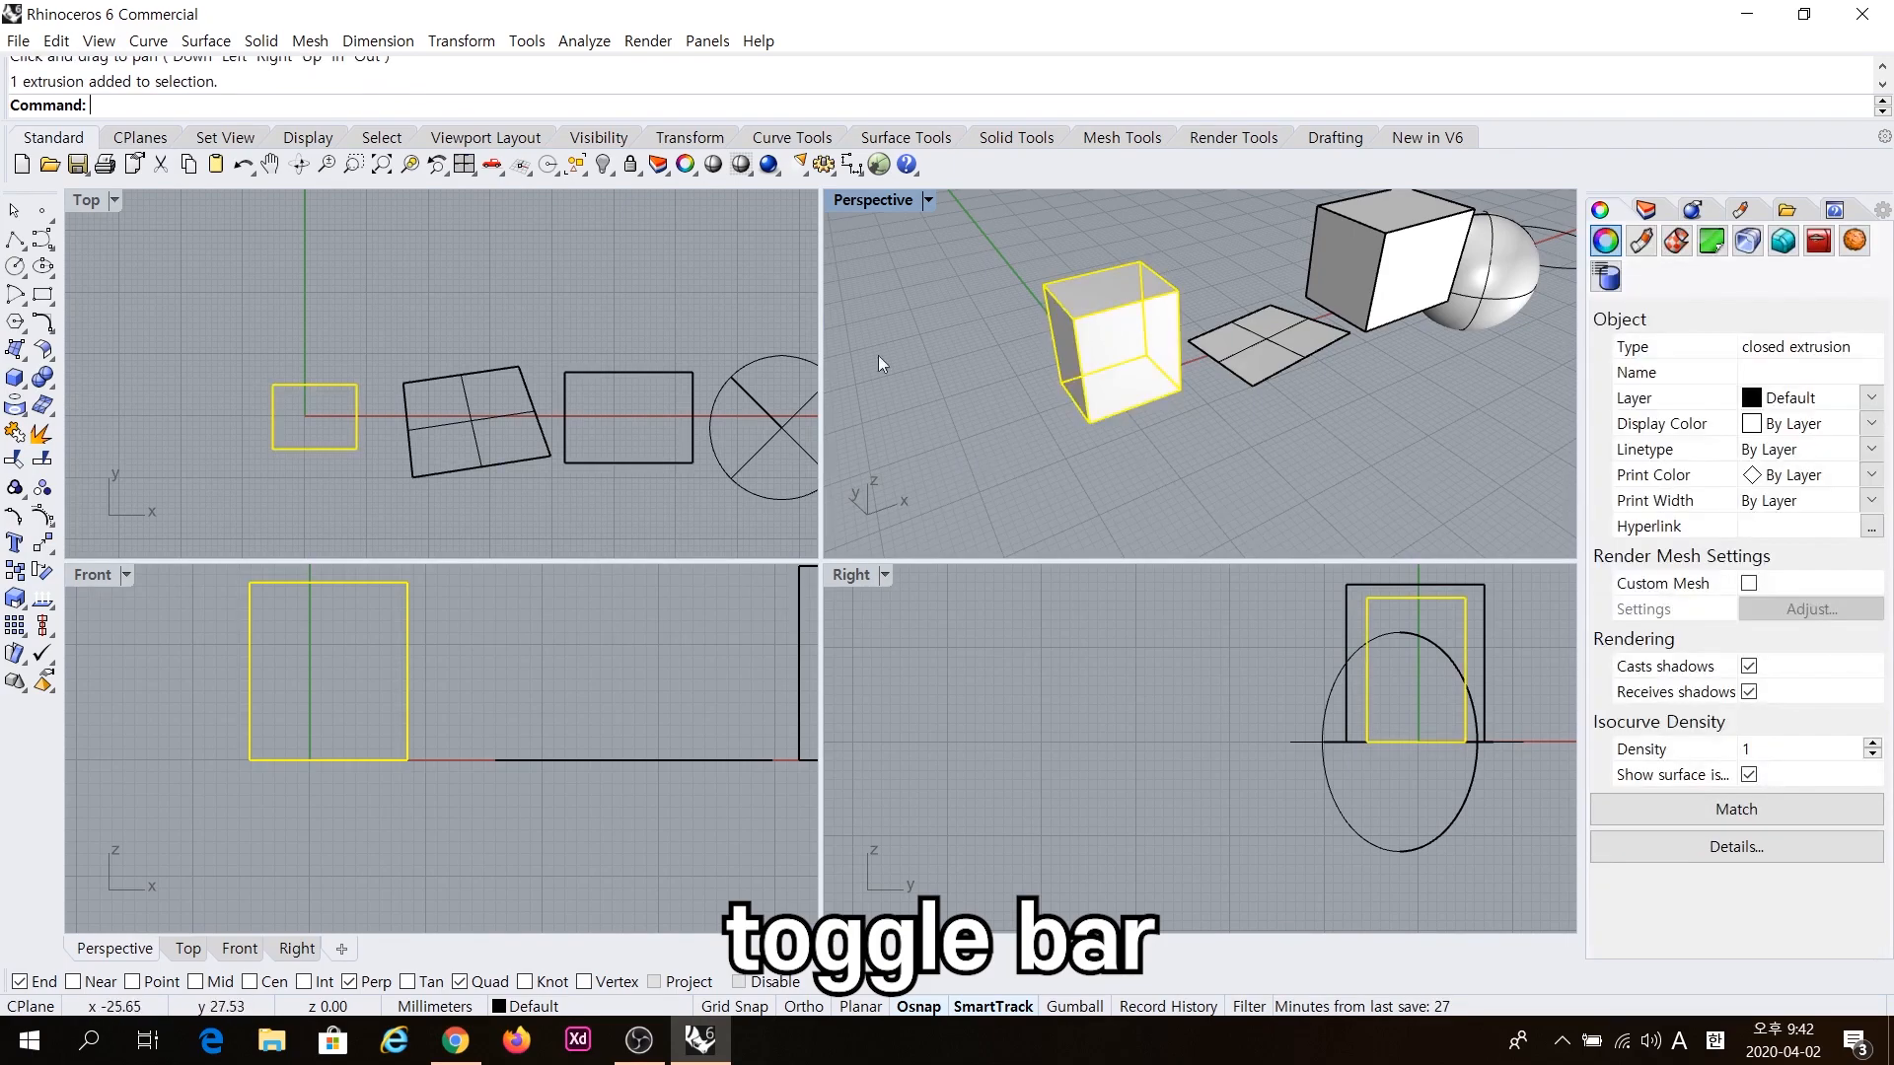
right_drag(1075, 328, 1139, 365)
drag(1104, 347, 1284, 412)
key(ctrl+z)
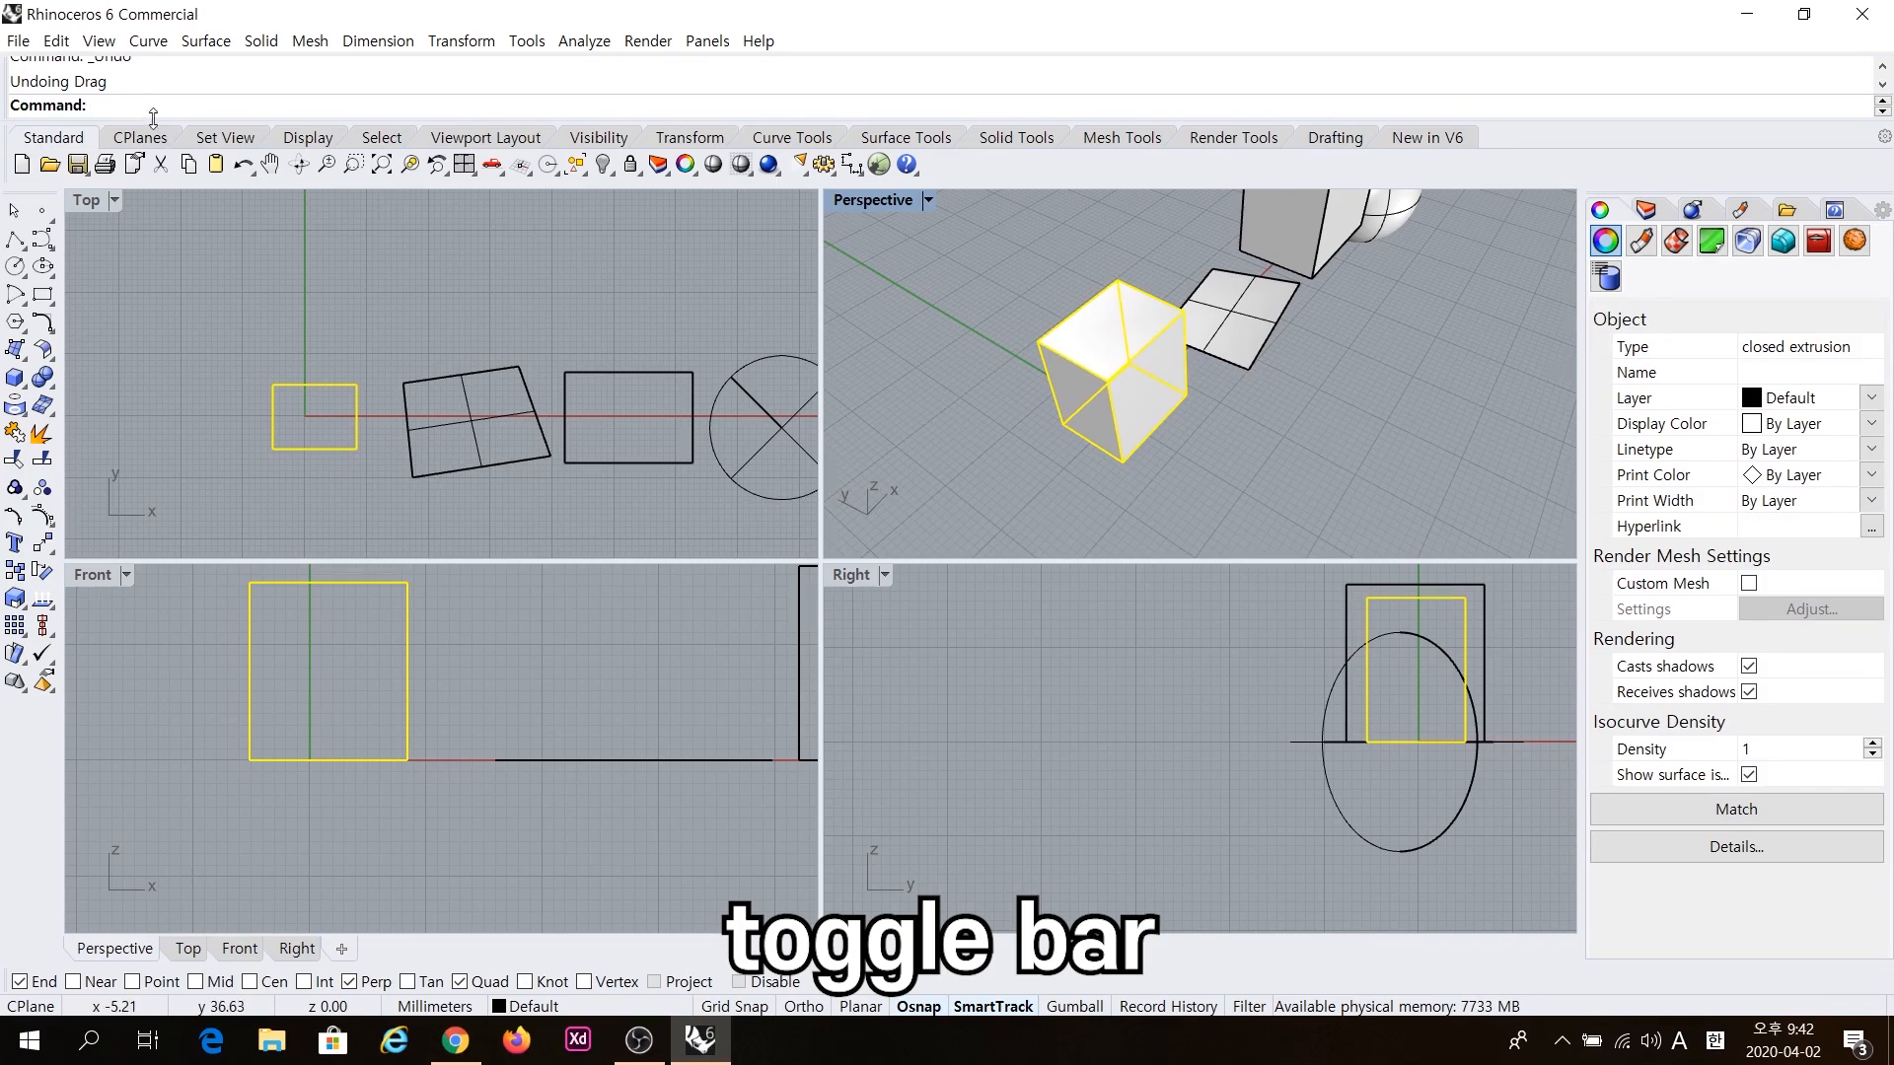
Use the Move command in the Top view to shift the selected small box from near its centre to above the four-sided surface.
key(ctrl)
text(Move)
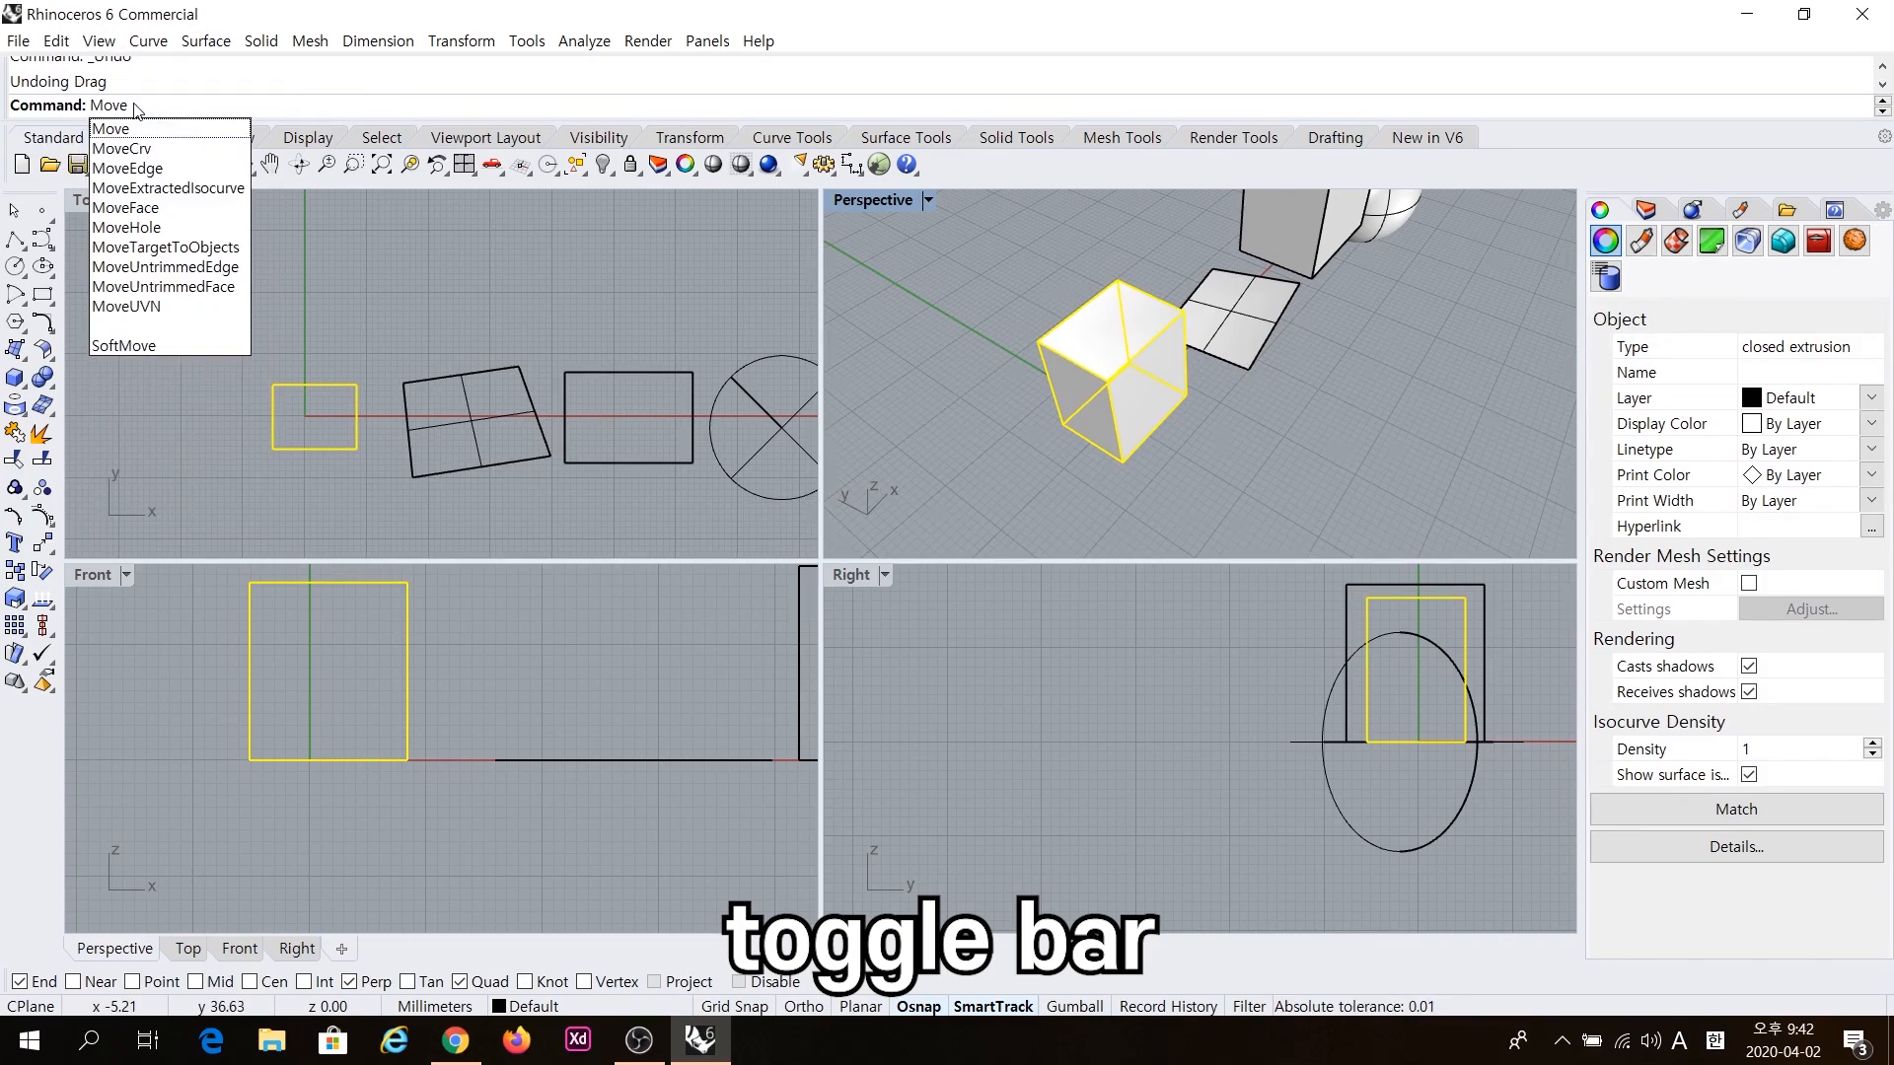
key(Return)
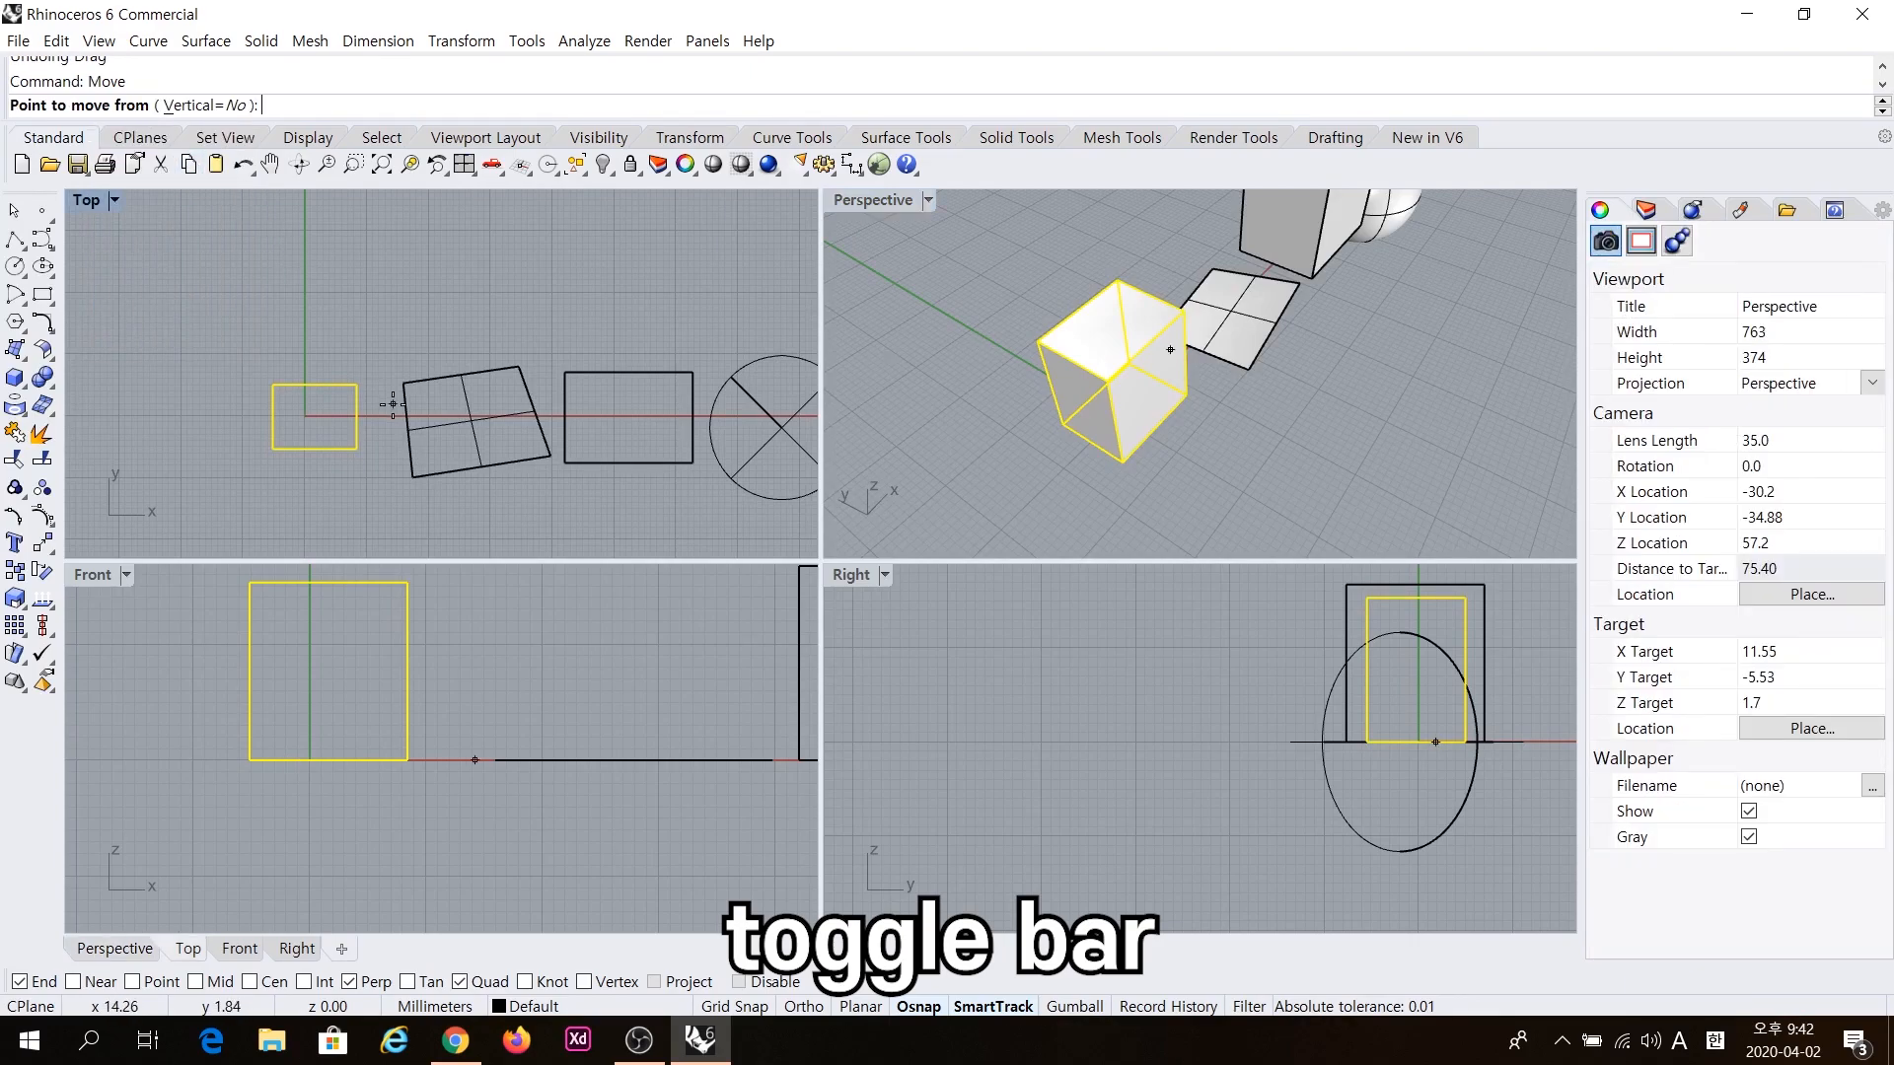
click(310, 405)
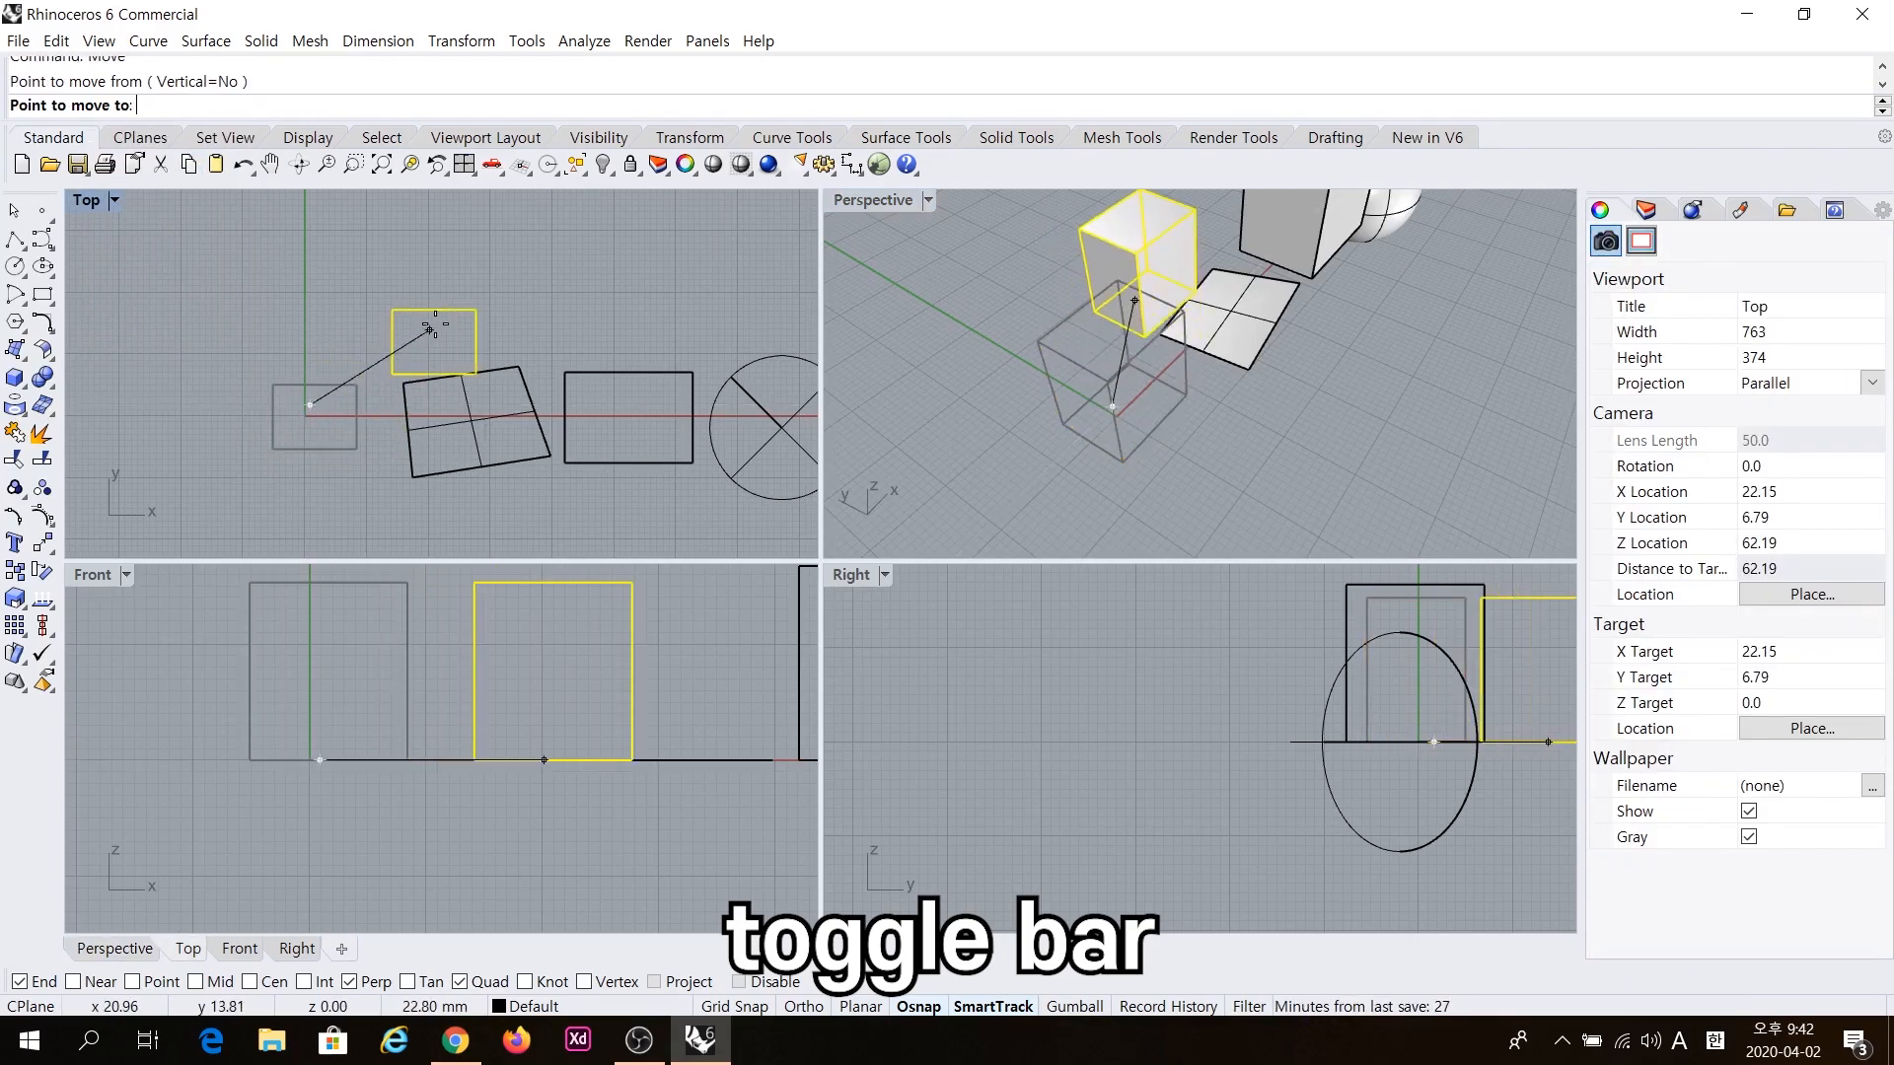
click(473, 260)
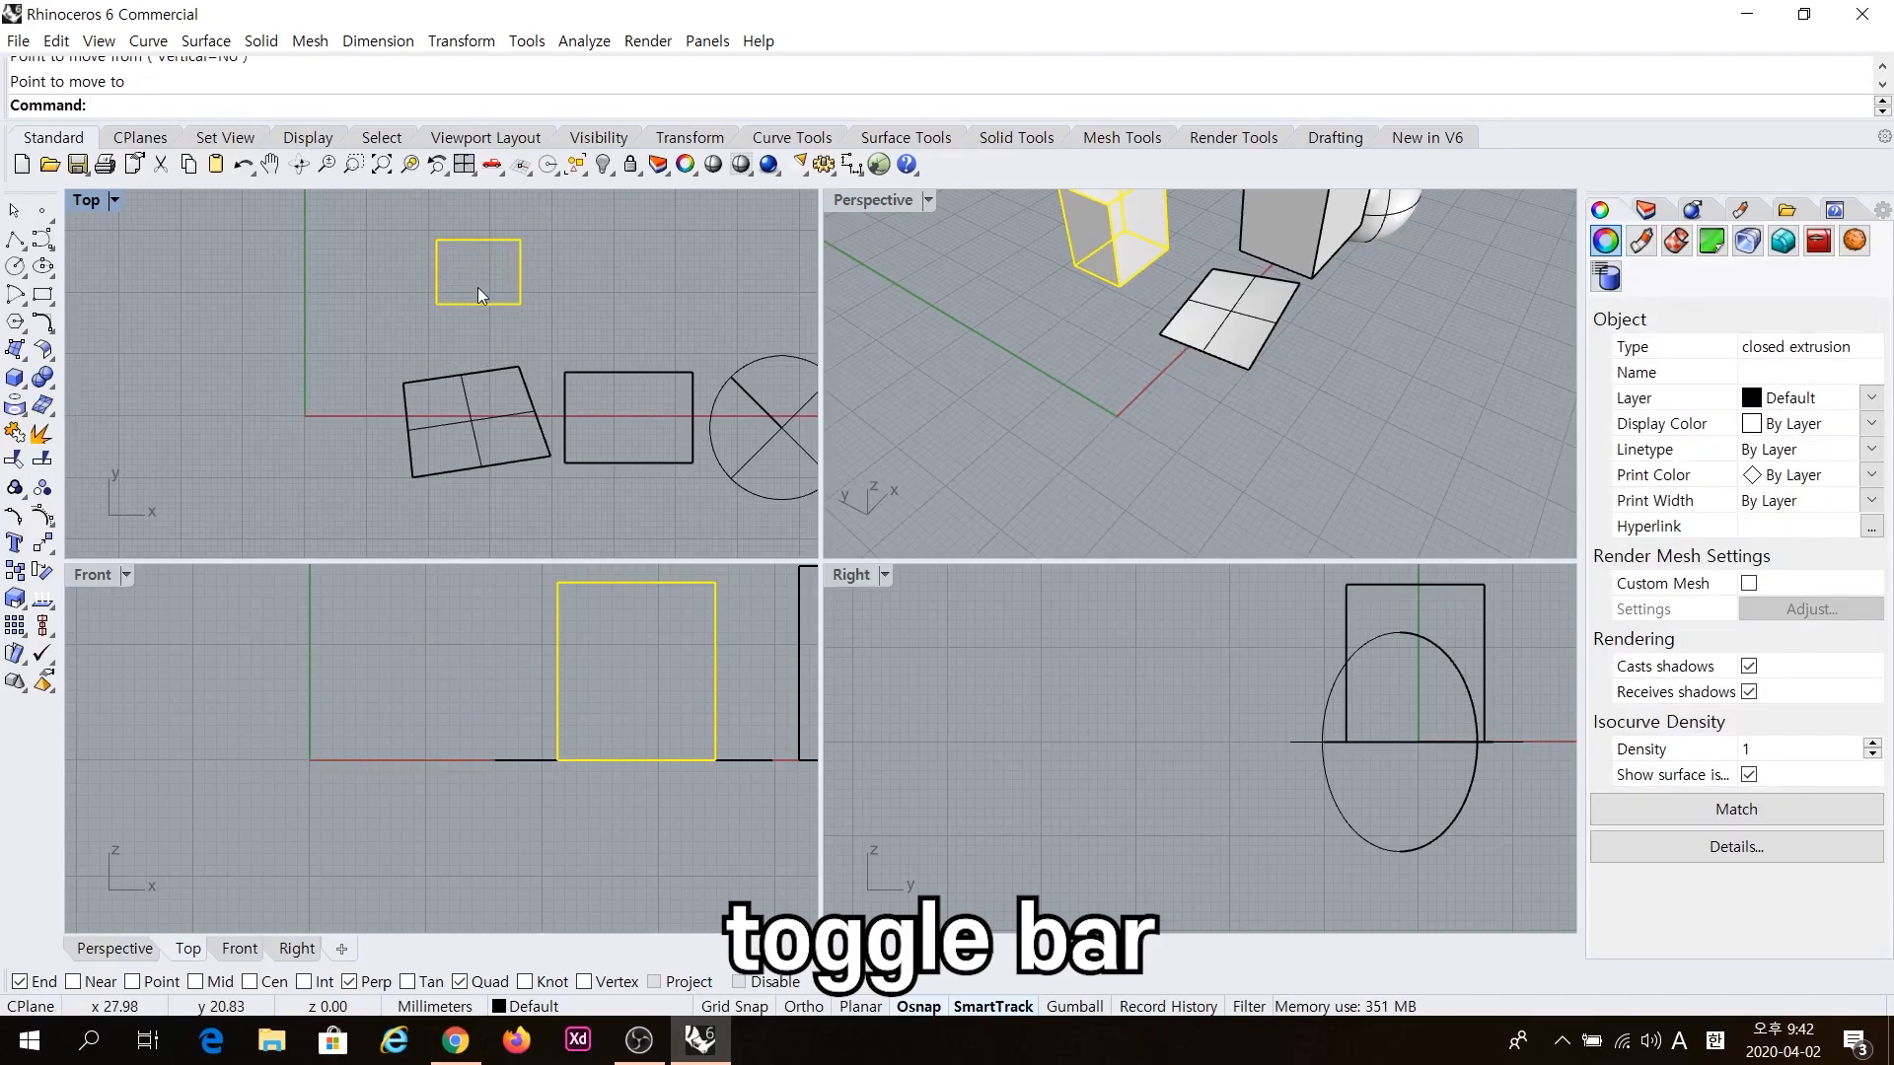
Turn on Gumball and use it to move the small box toward the Y axis in the Top view.
click(1075, 1007)
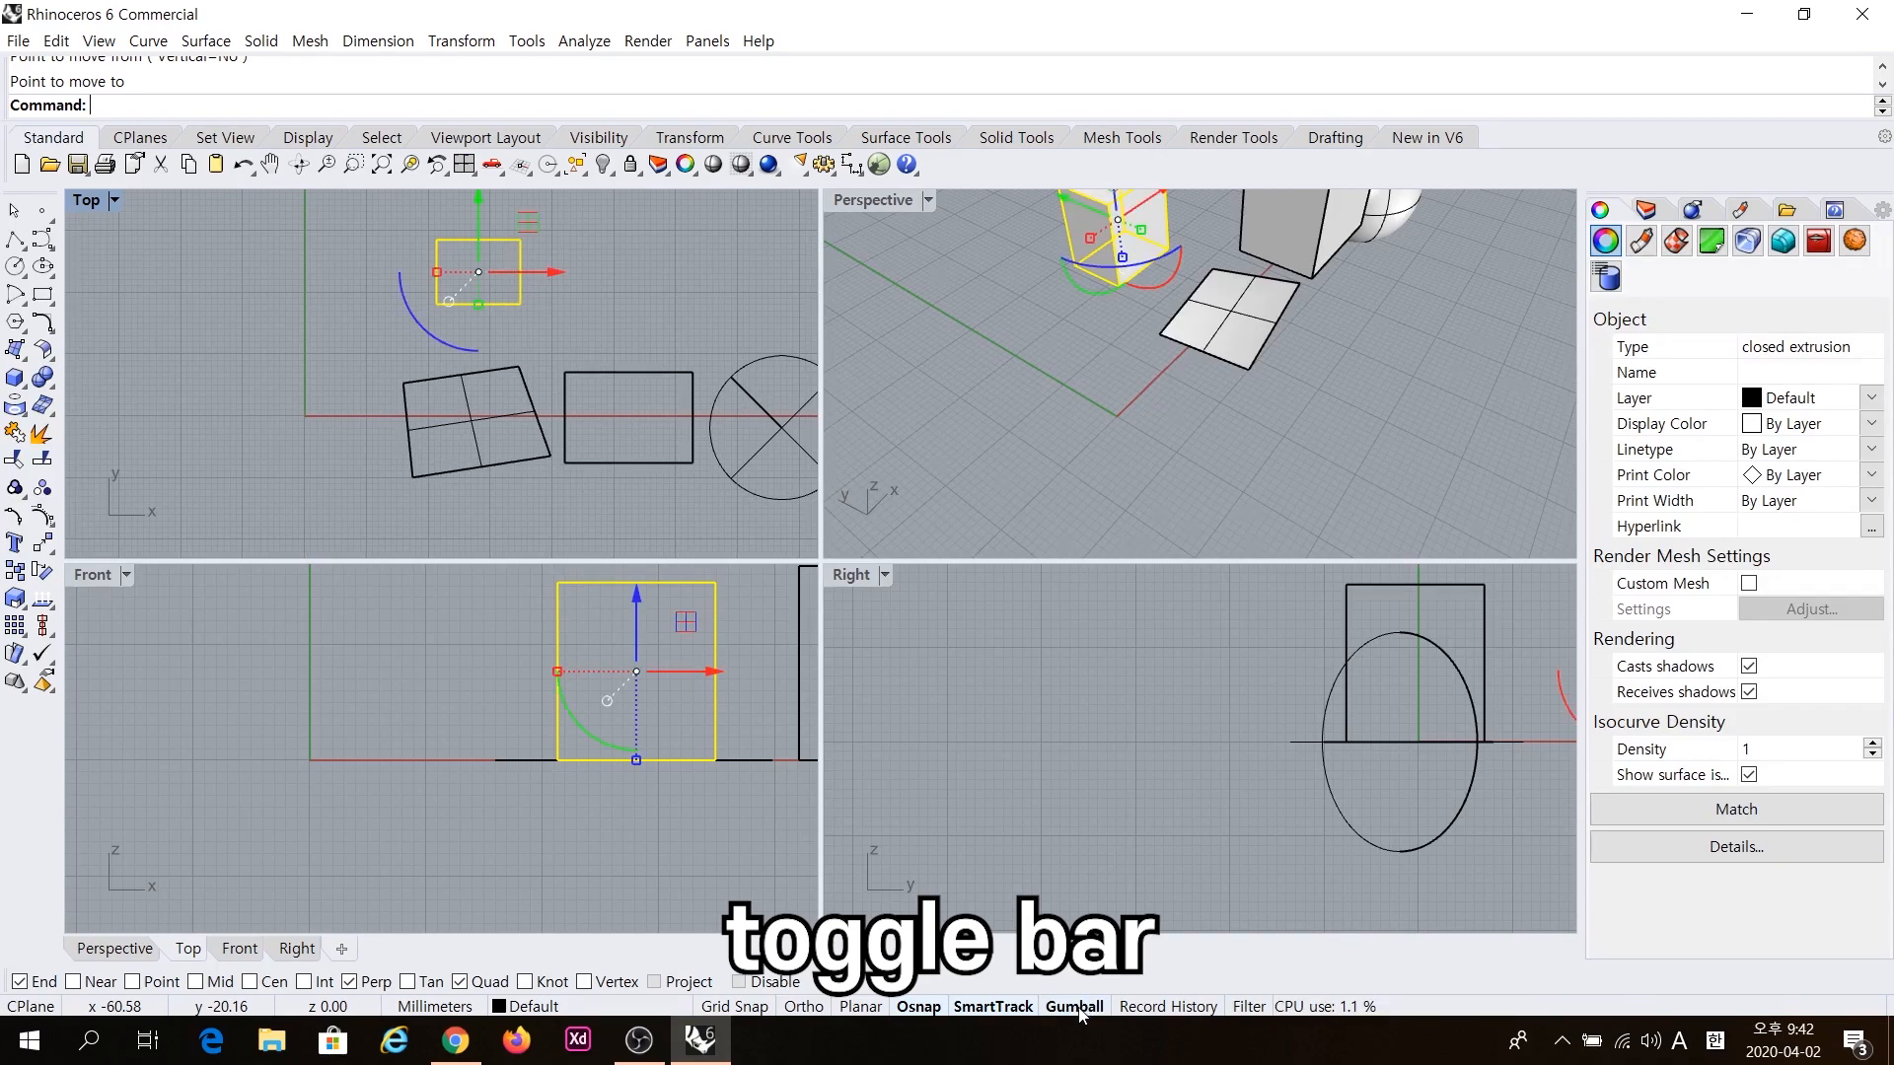
right_drag(523, 285, 481, 345)
drag(481, 345, 390, 300)
drag(331, 223, 331, 272)
Try scaling the small box with the Gumball handles and undo the scalings.
drag(270, 382, 322, 416)
key(ctrl+z)
key(ctrl+z)
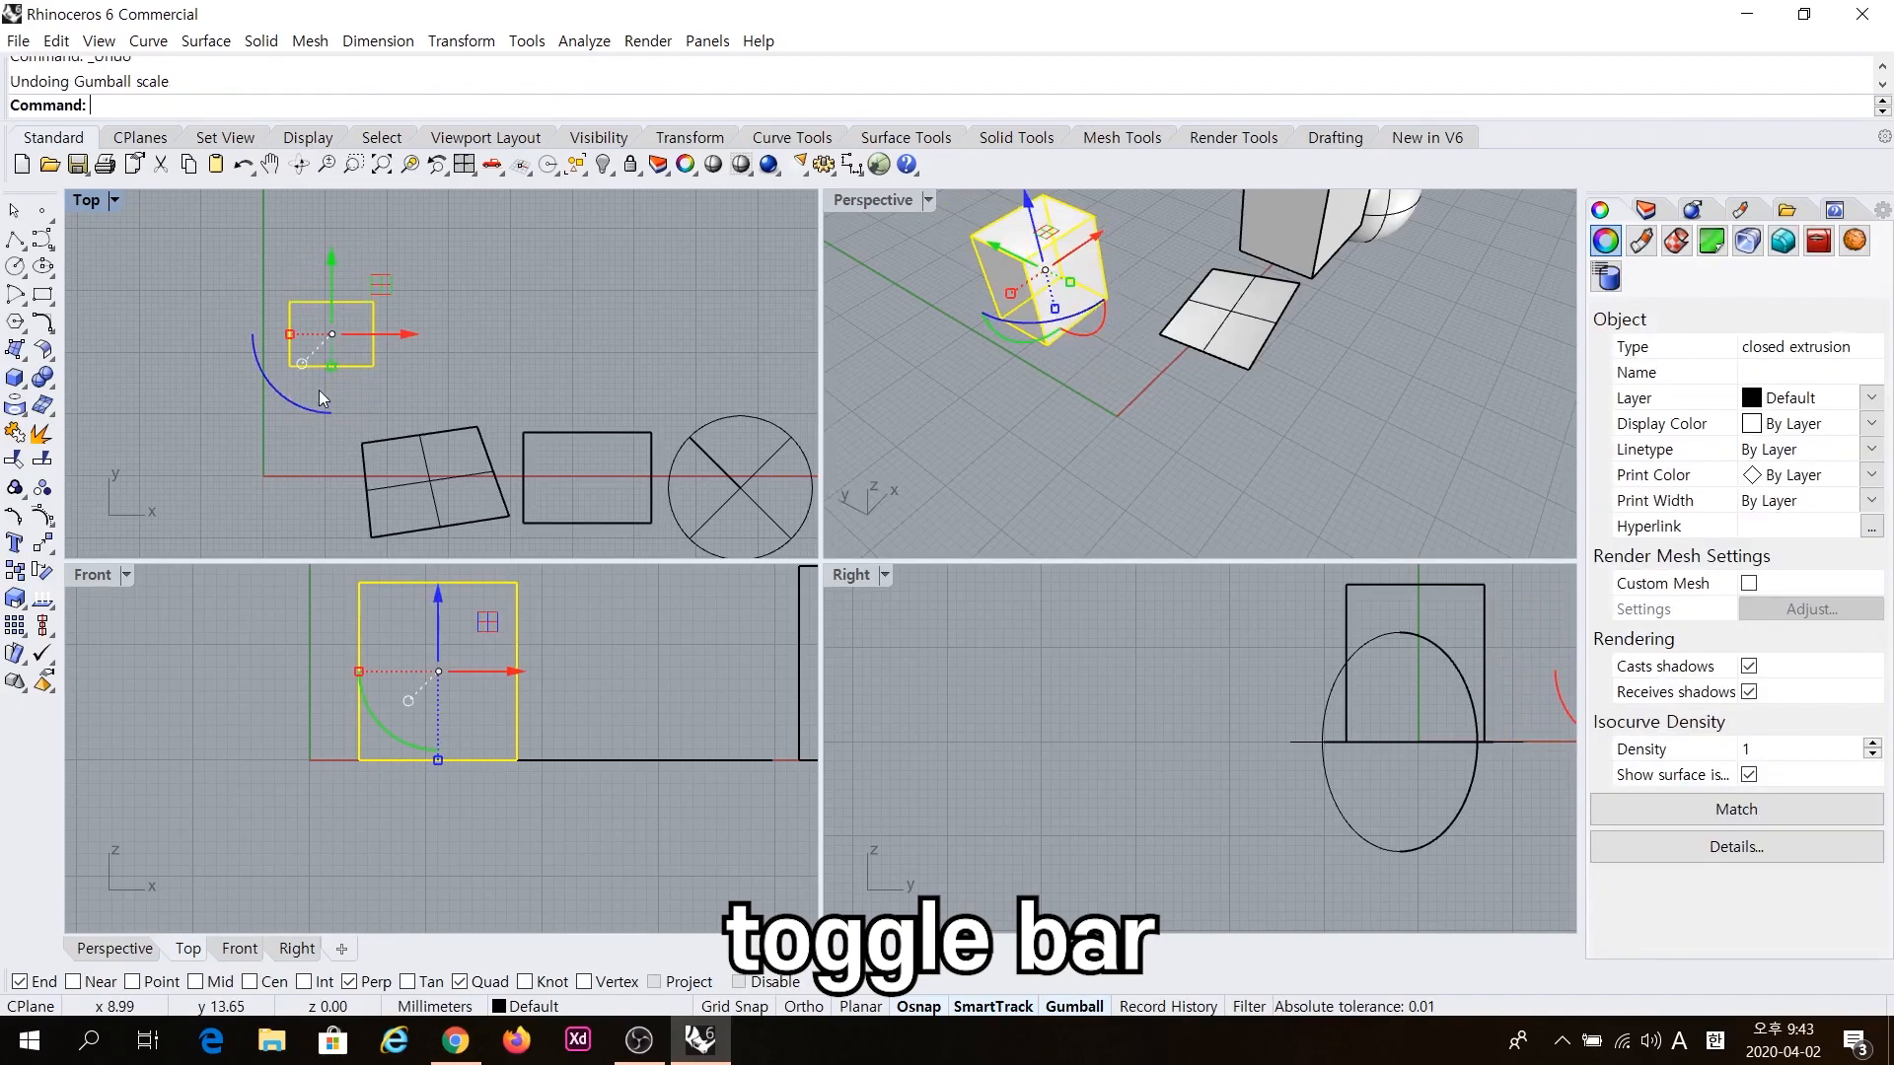
Enlarge the small box with Gumball along X, along Y and uniformly in 3D, and turn Gumball off.
drag(292, 338, 210, 355)
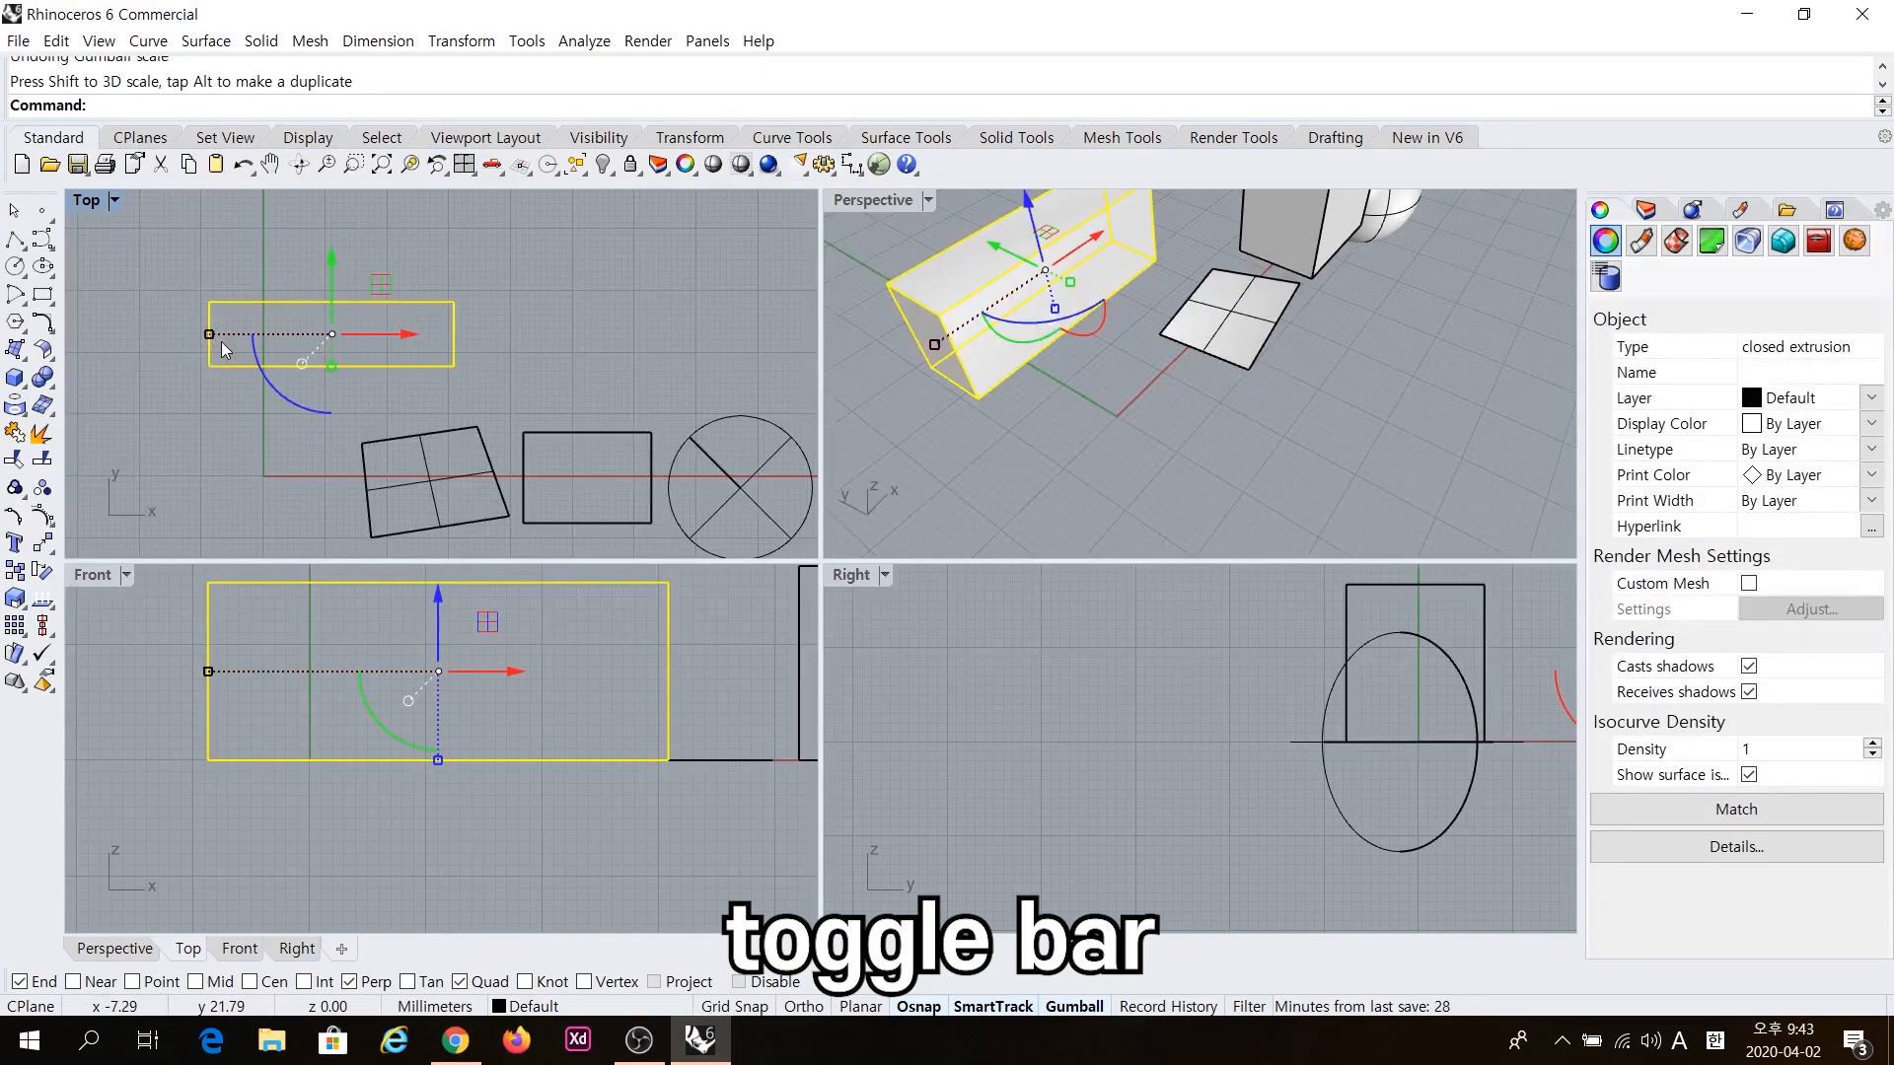
drag(332, 368, 331, 428)
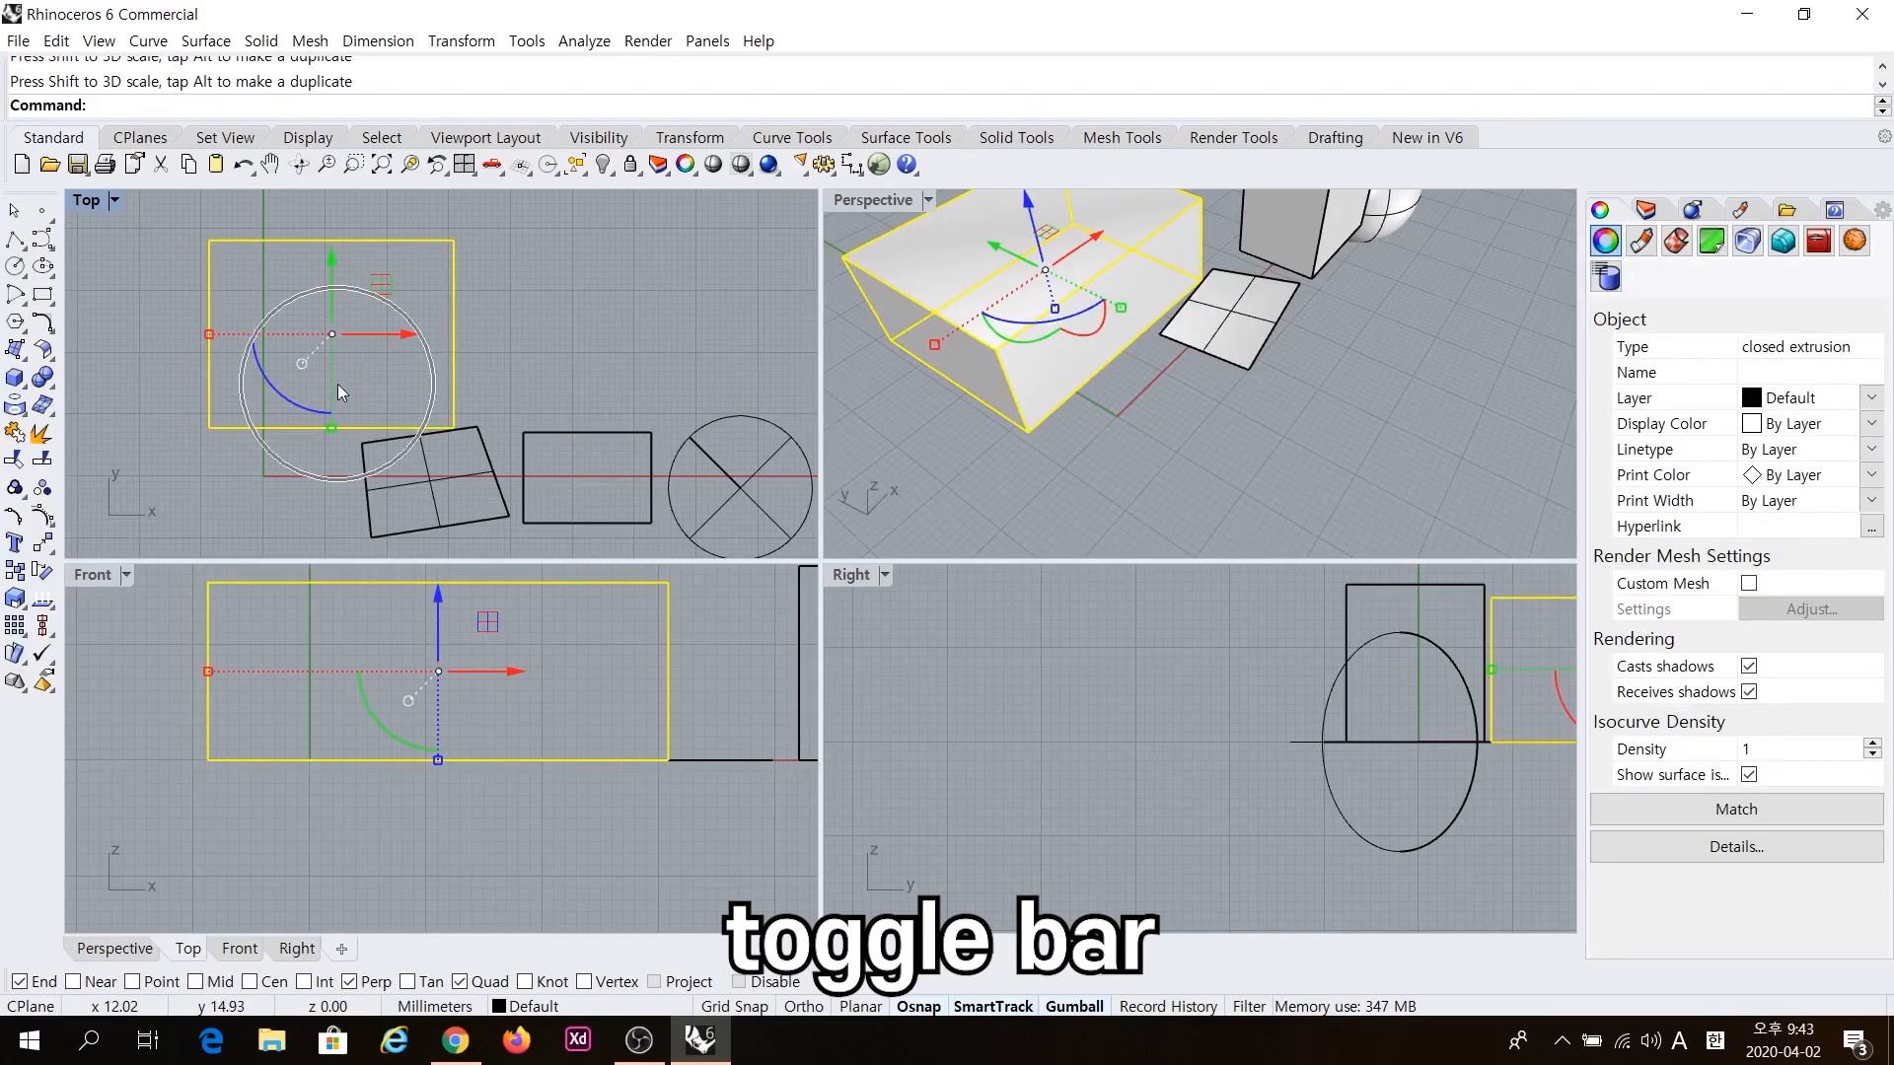
mouse_move(331, 427)
mouse_down()
mouse_move(335, 357)
mouse_move(339, 447)
mouse_up()
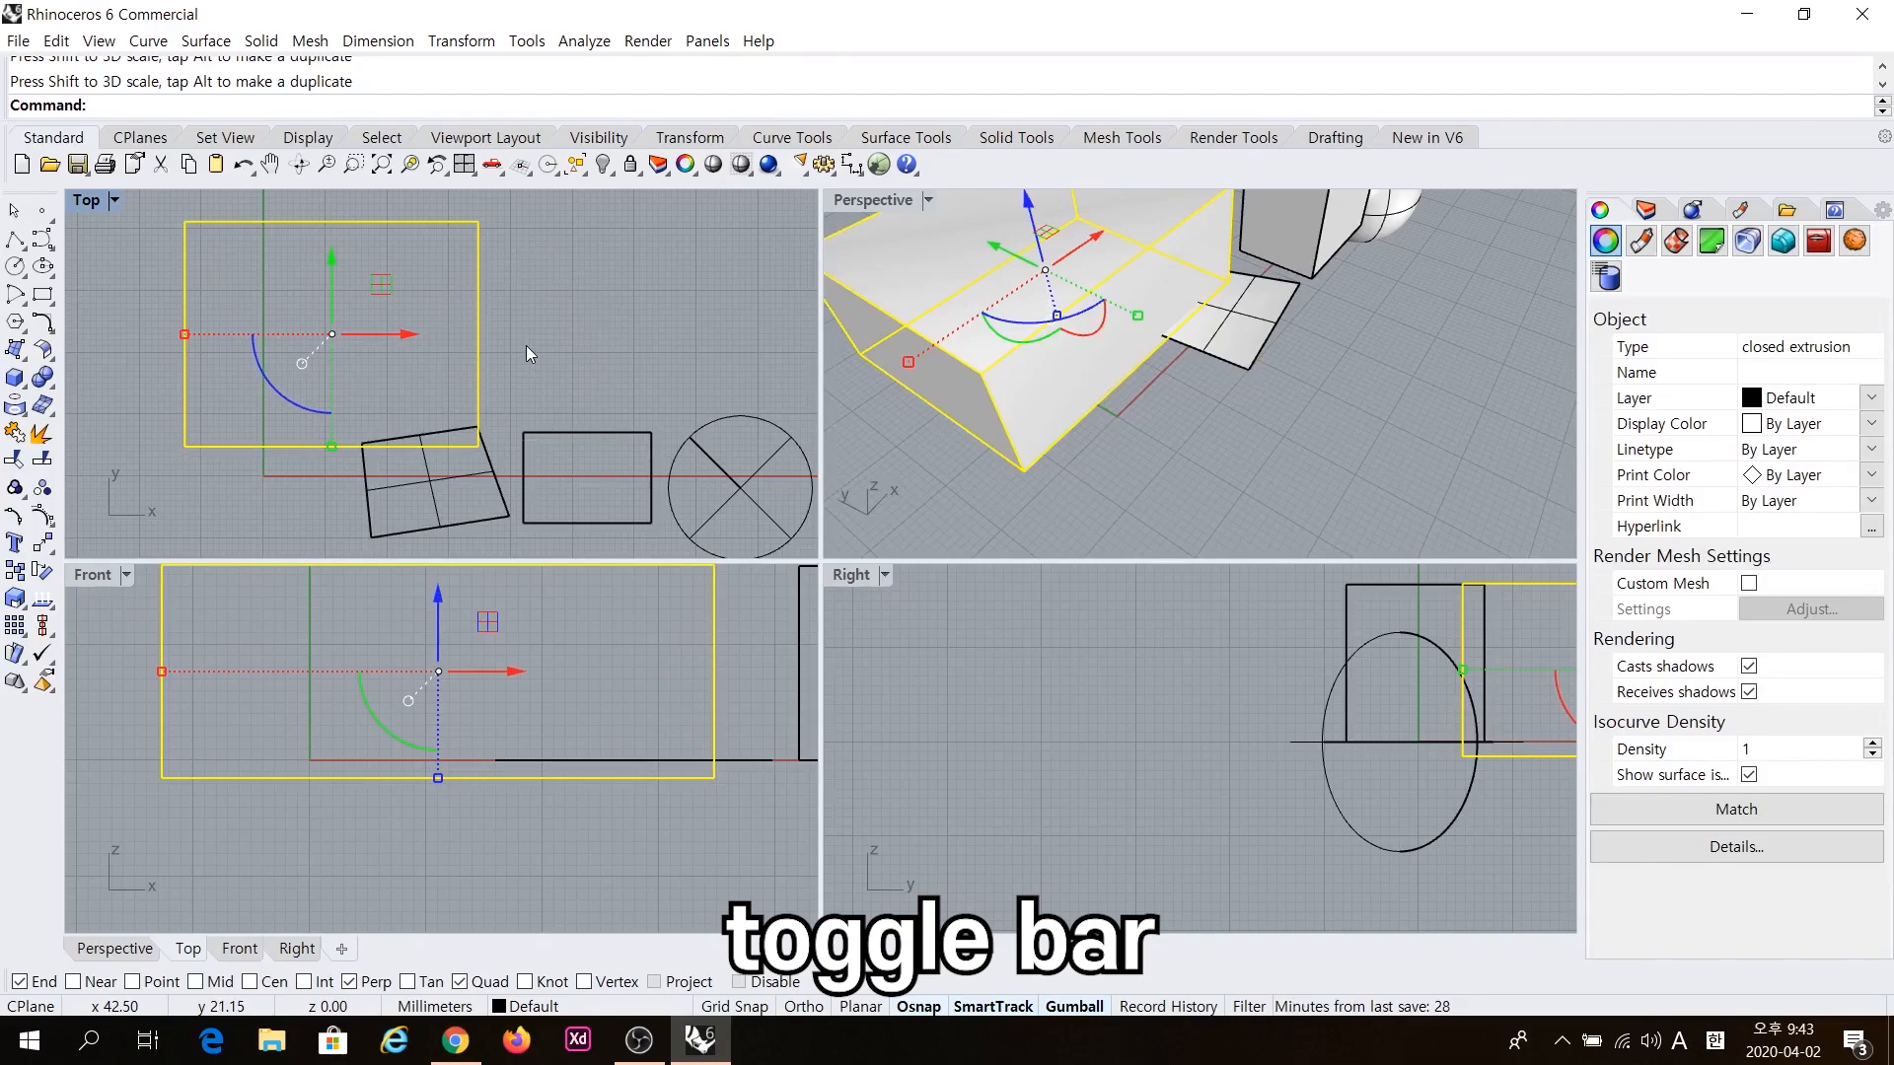
click(1065, 1006)
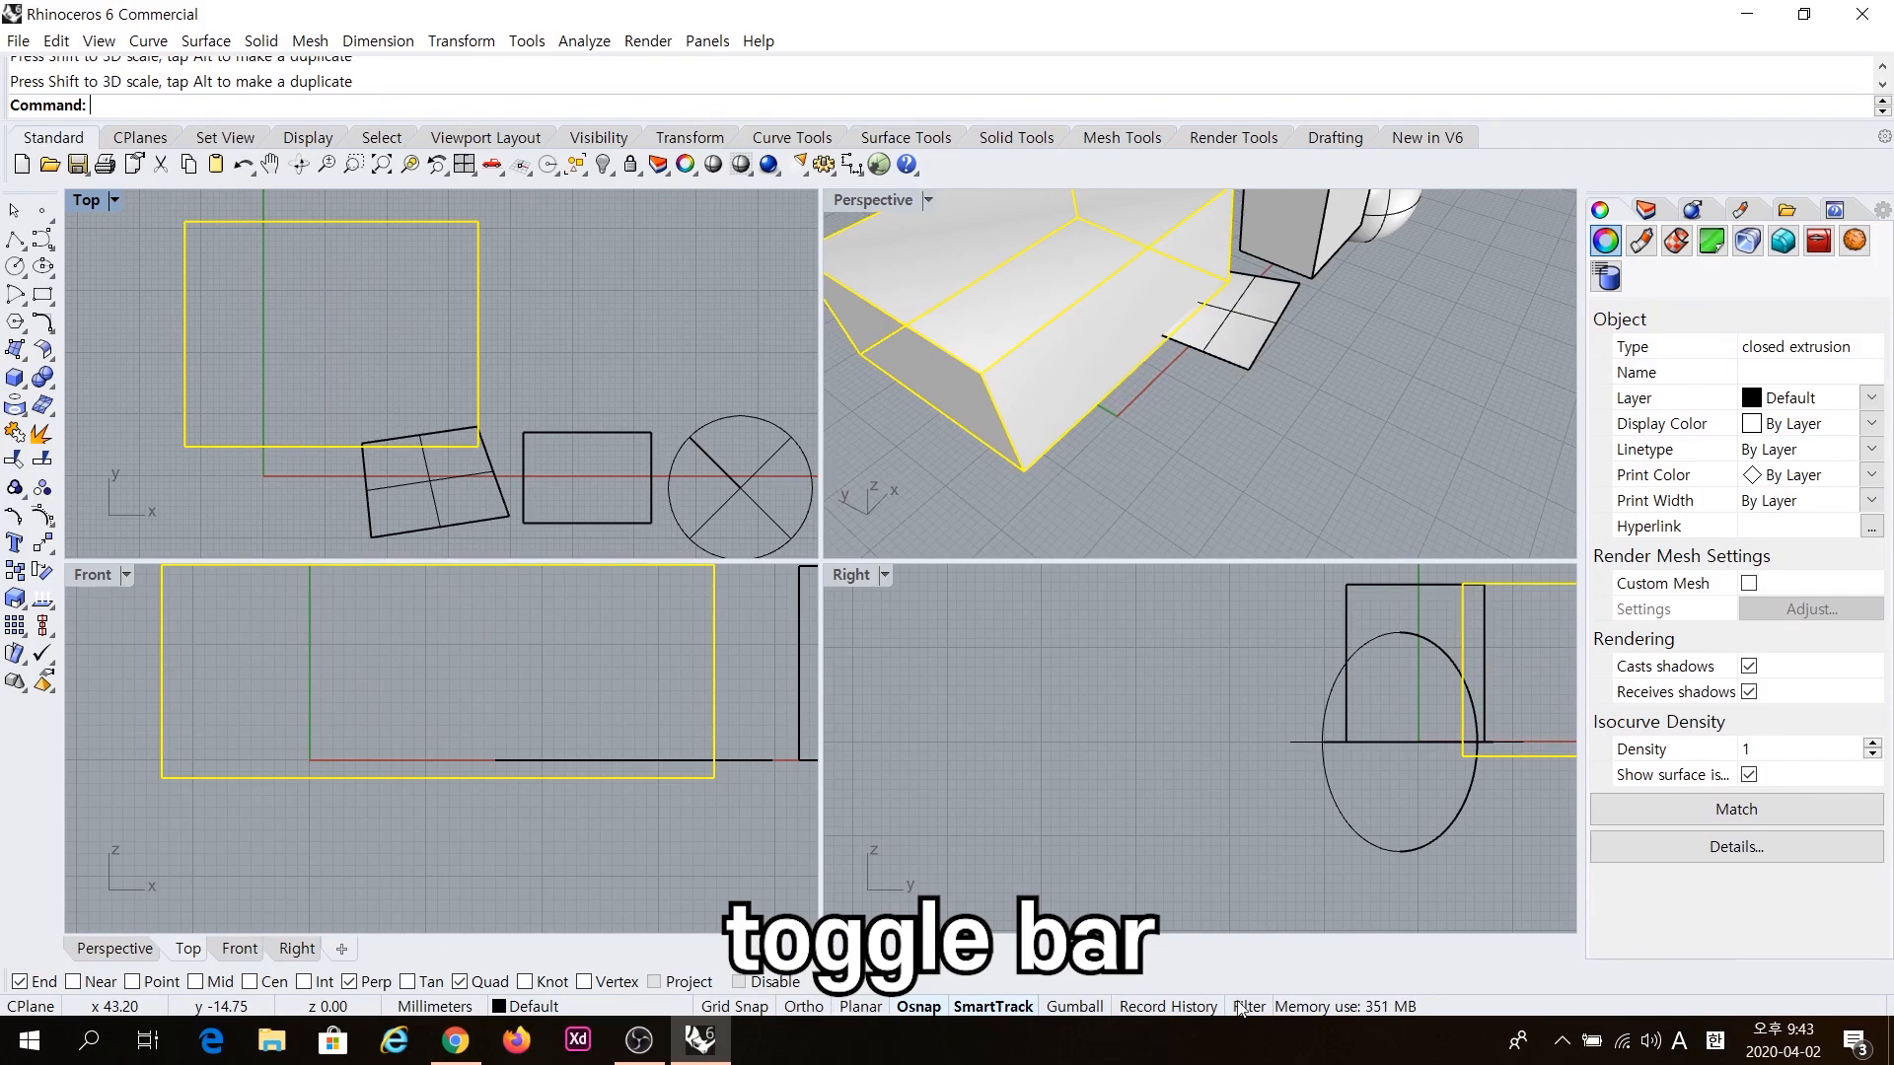
click(1302, 1006)
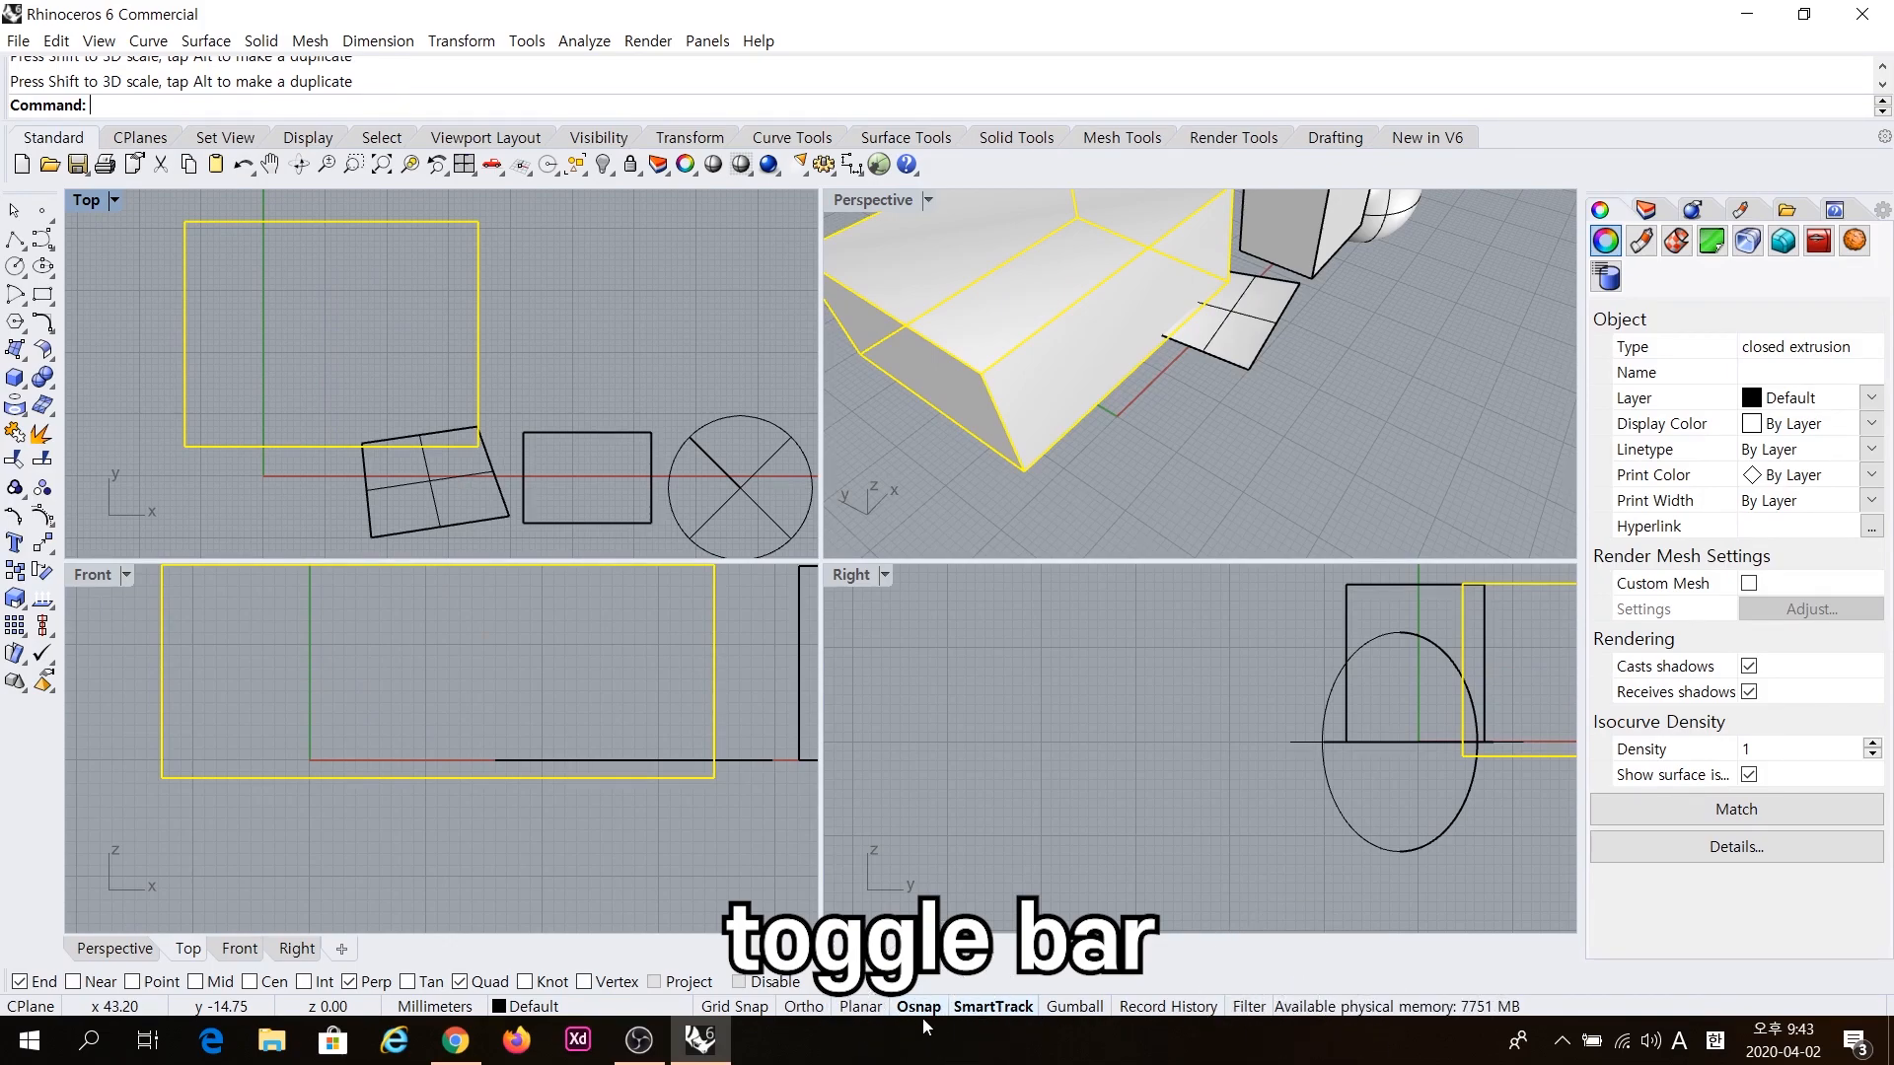
click(1104, 411)
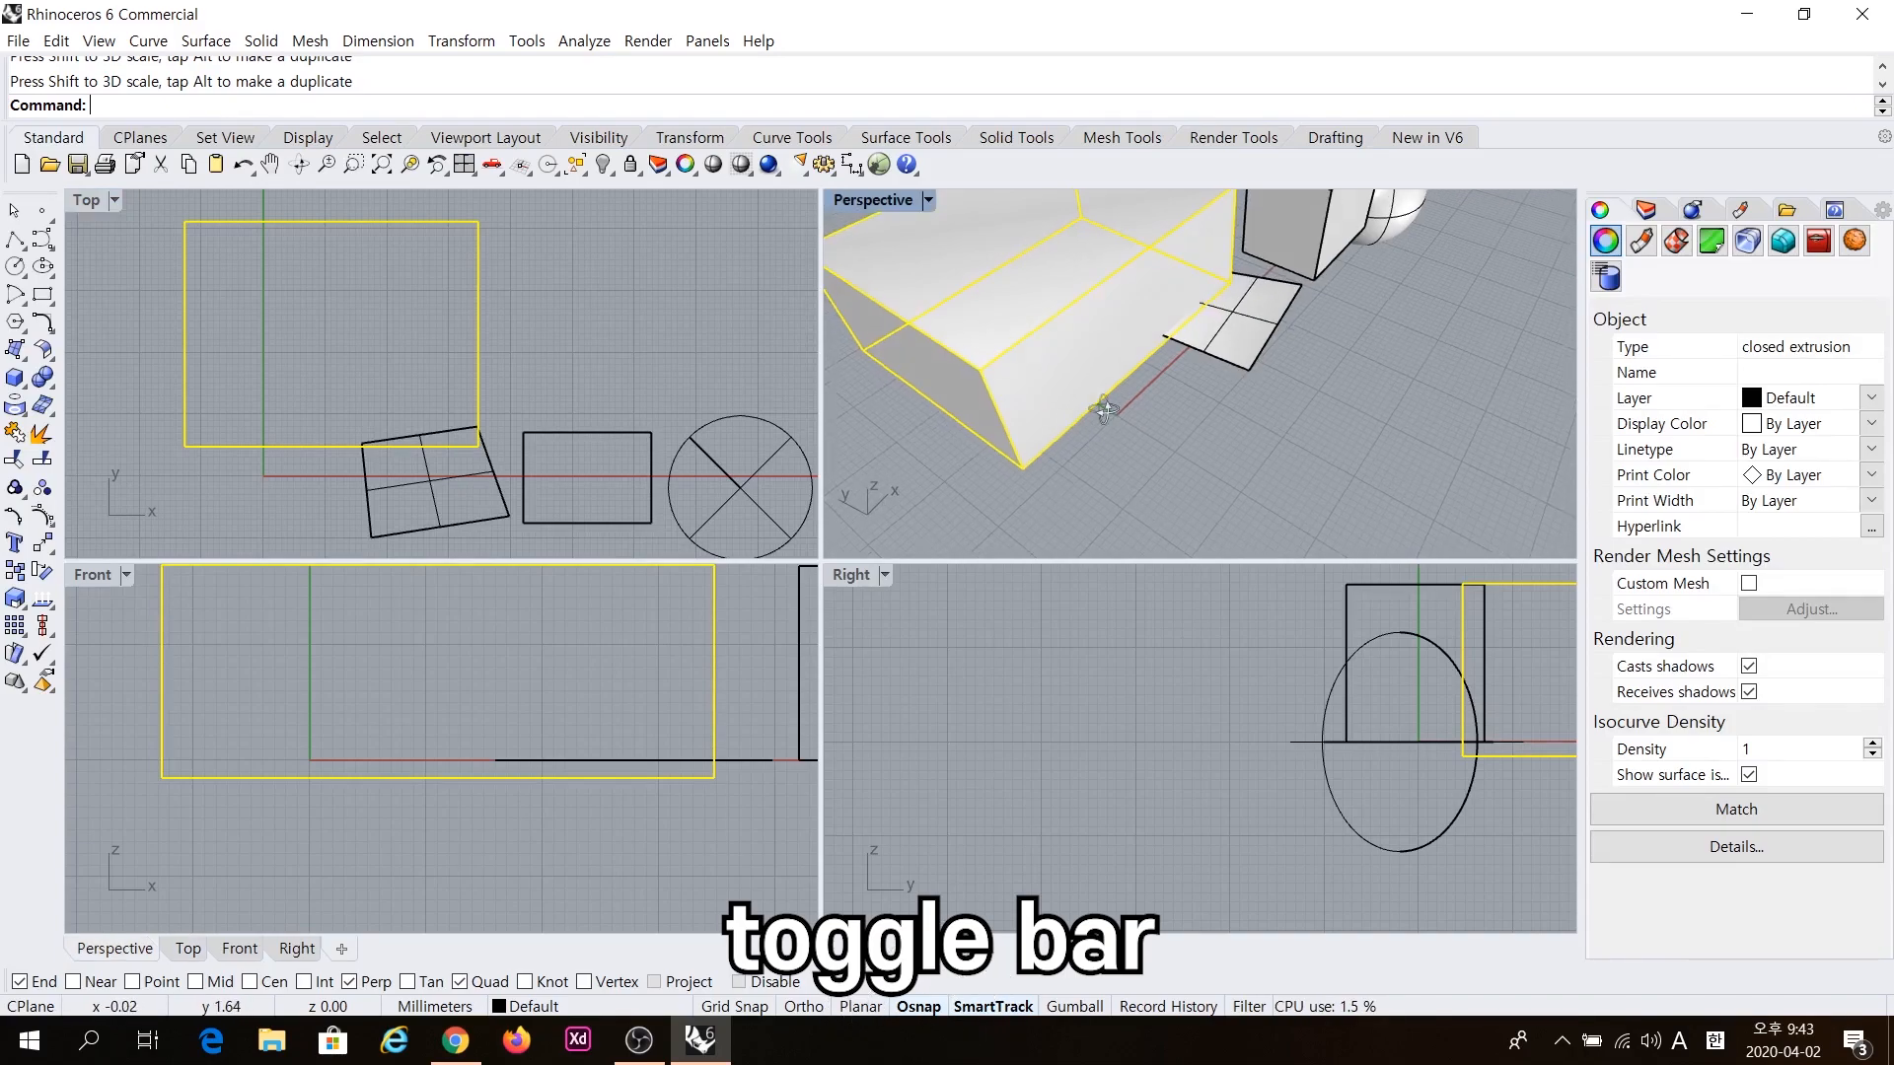
scroll(1104, 410, down, 3)
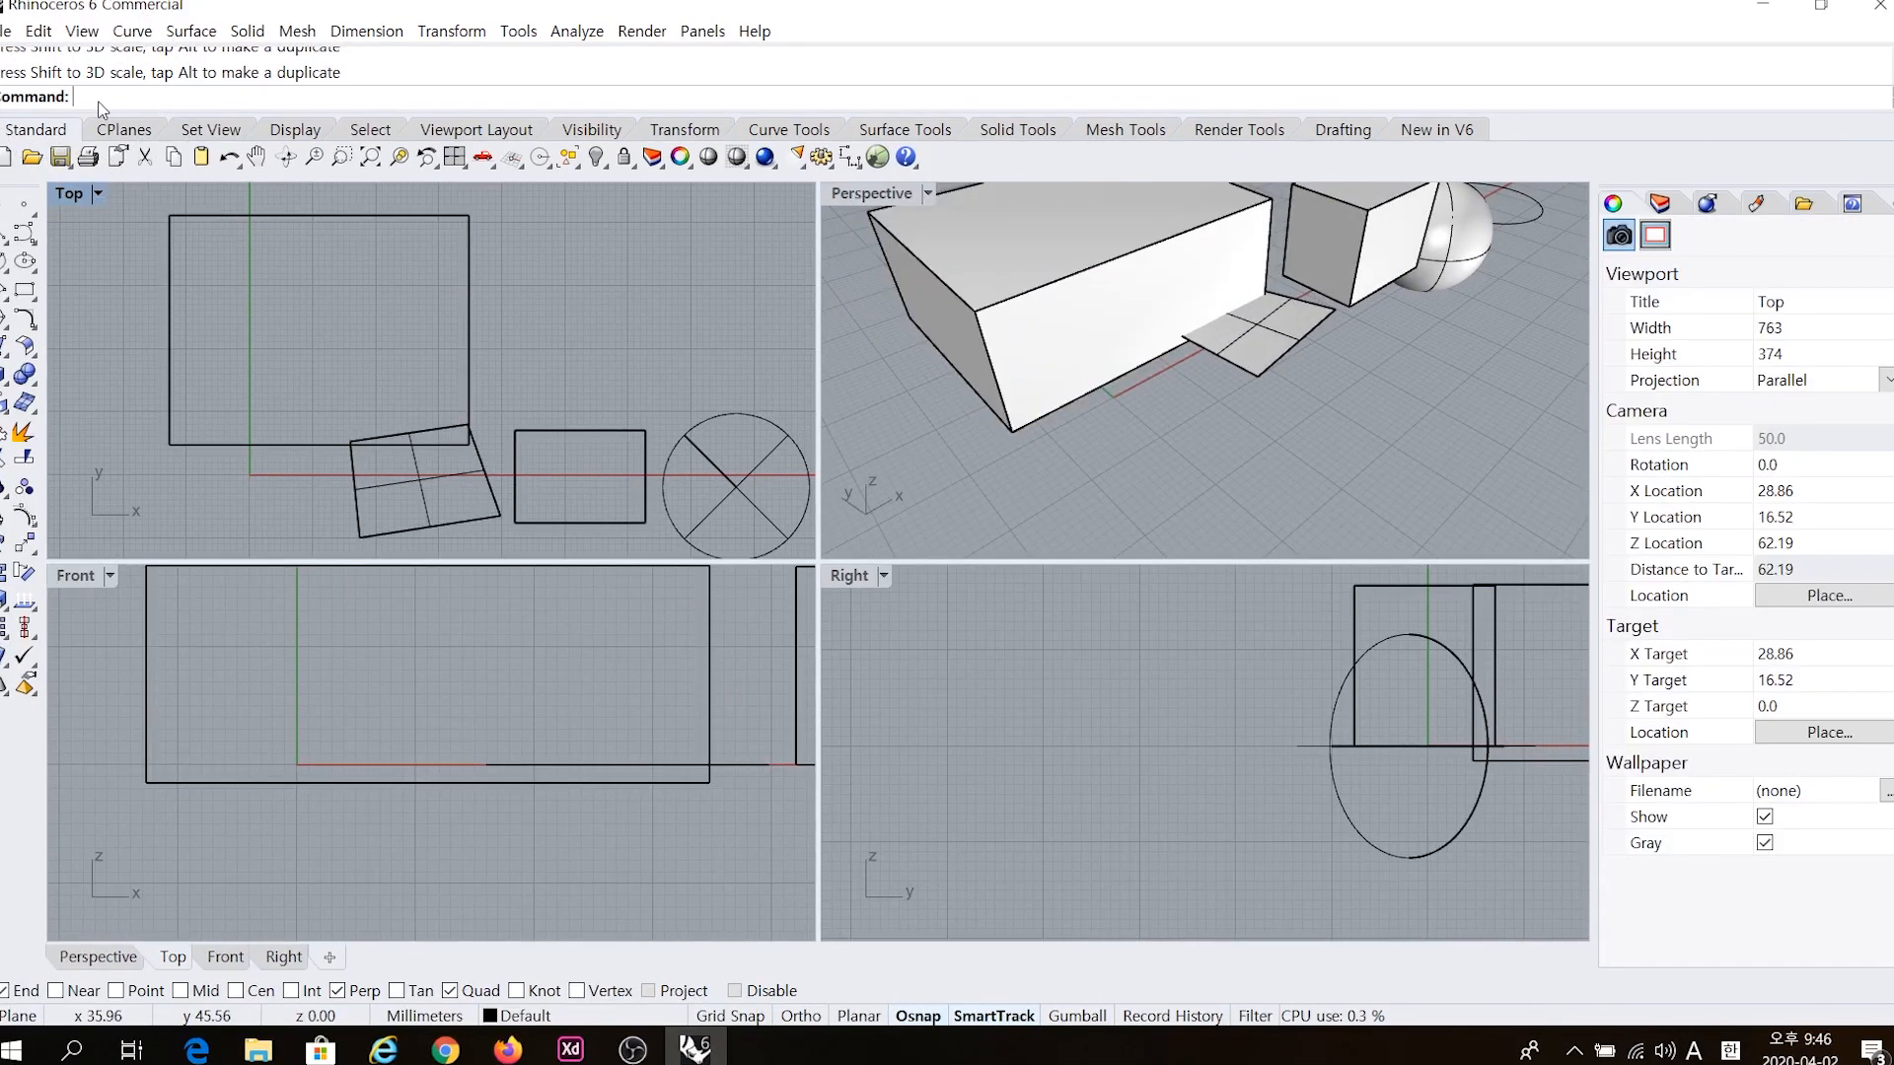
Create a solid corner-to-corner box in the empty area of the Top view beside the enlarged box.
key(ctrl)
key(ctrl)
key(ctrl)
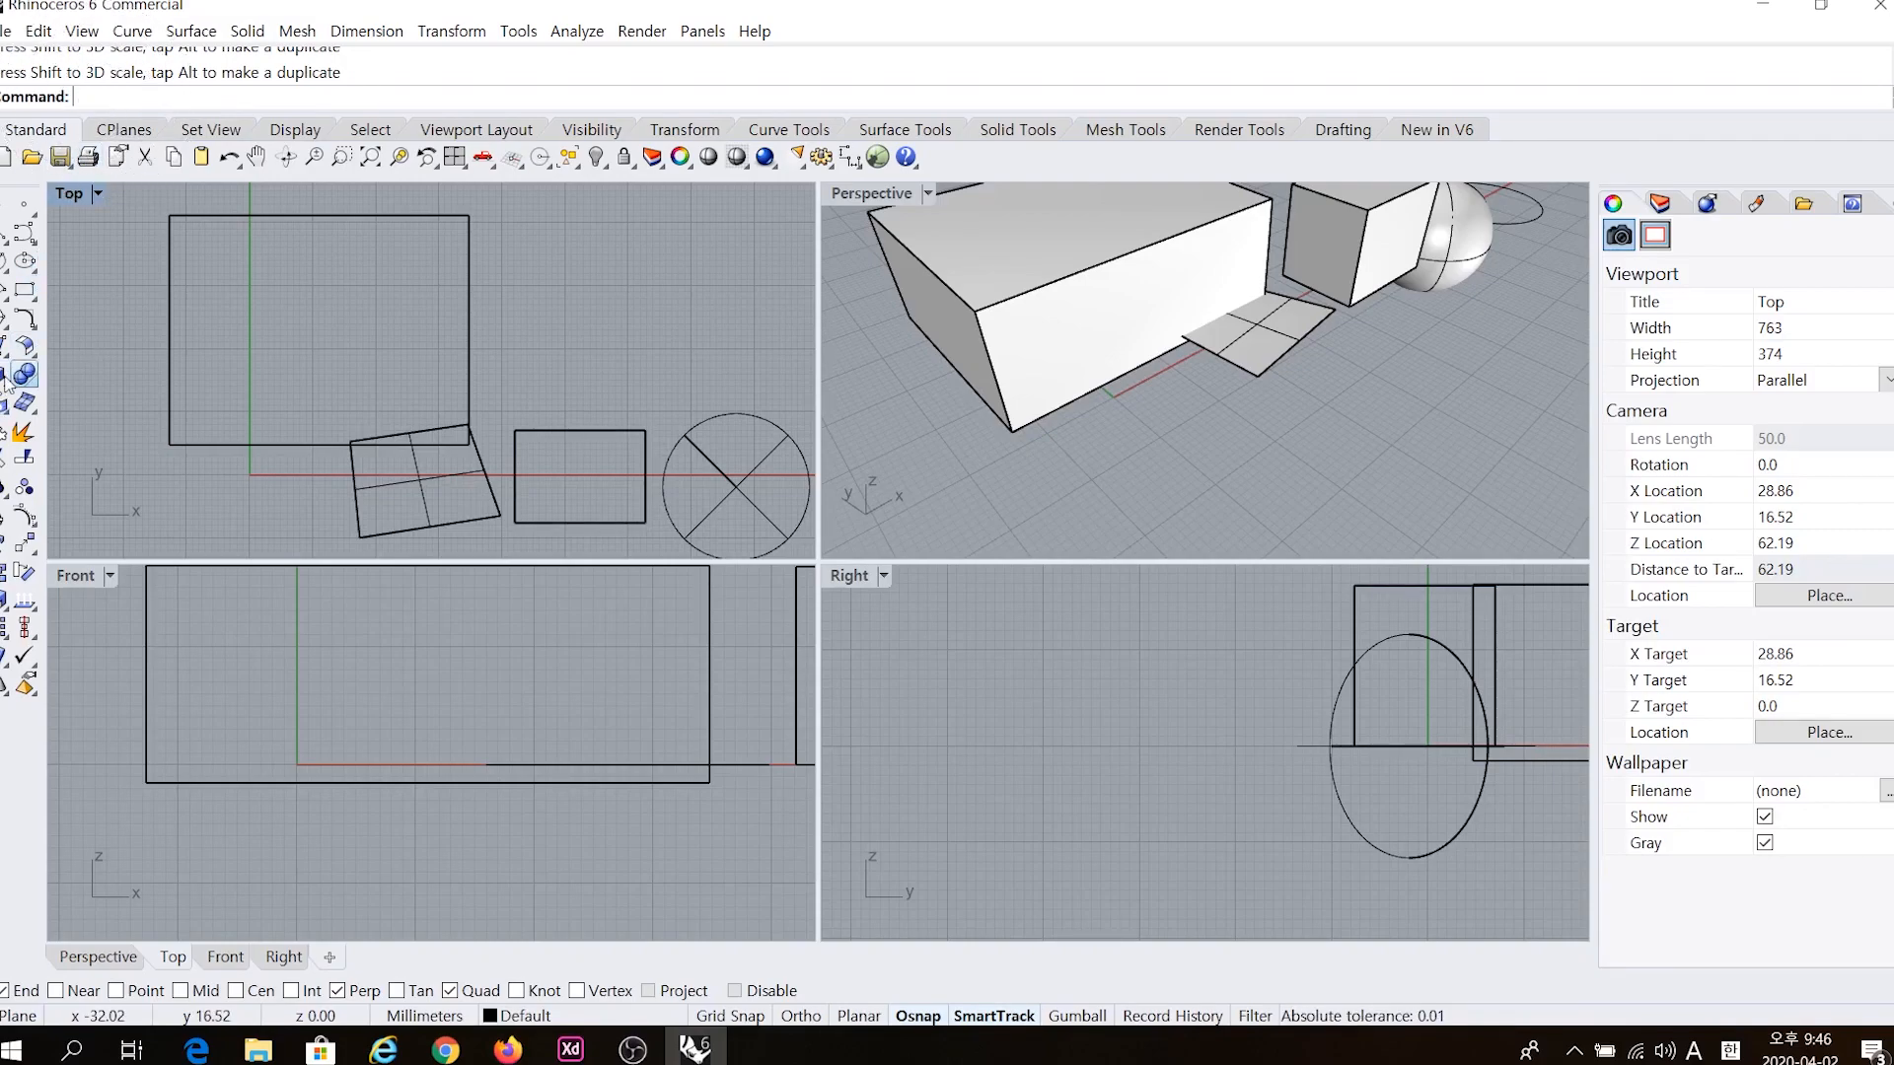
click(4, 374)
click(545, 303)
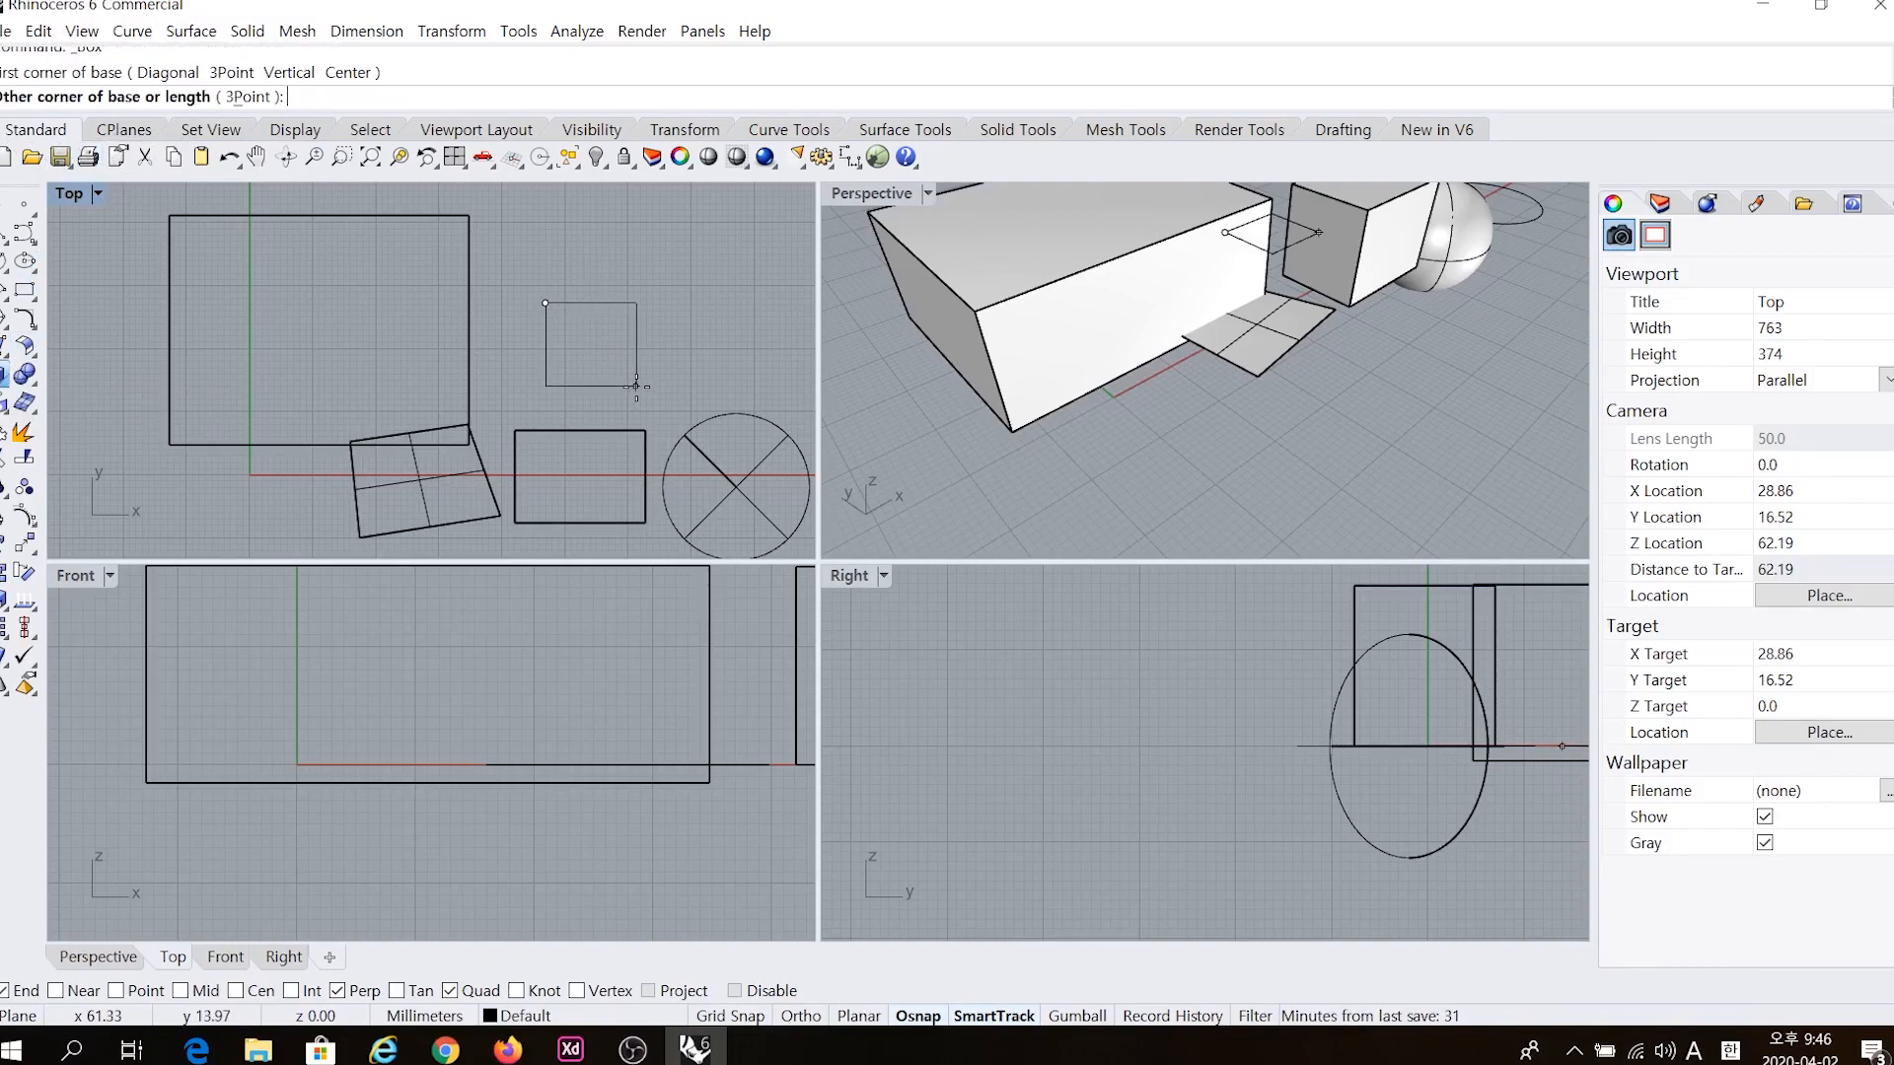
click(662, 359)
click(665, 292)
right_drag(1412, 259, 1169, 382)
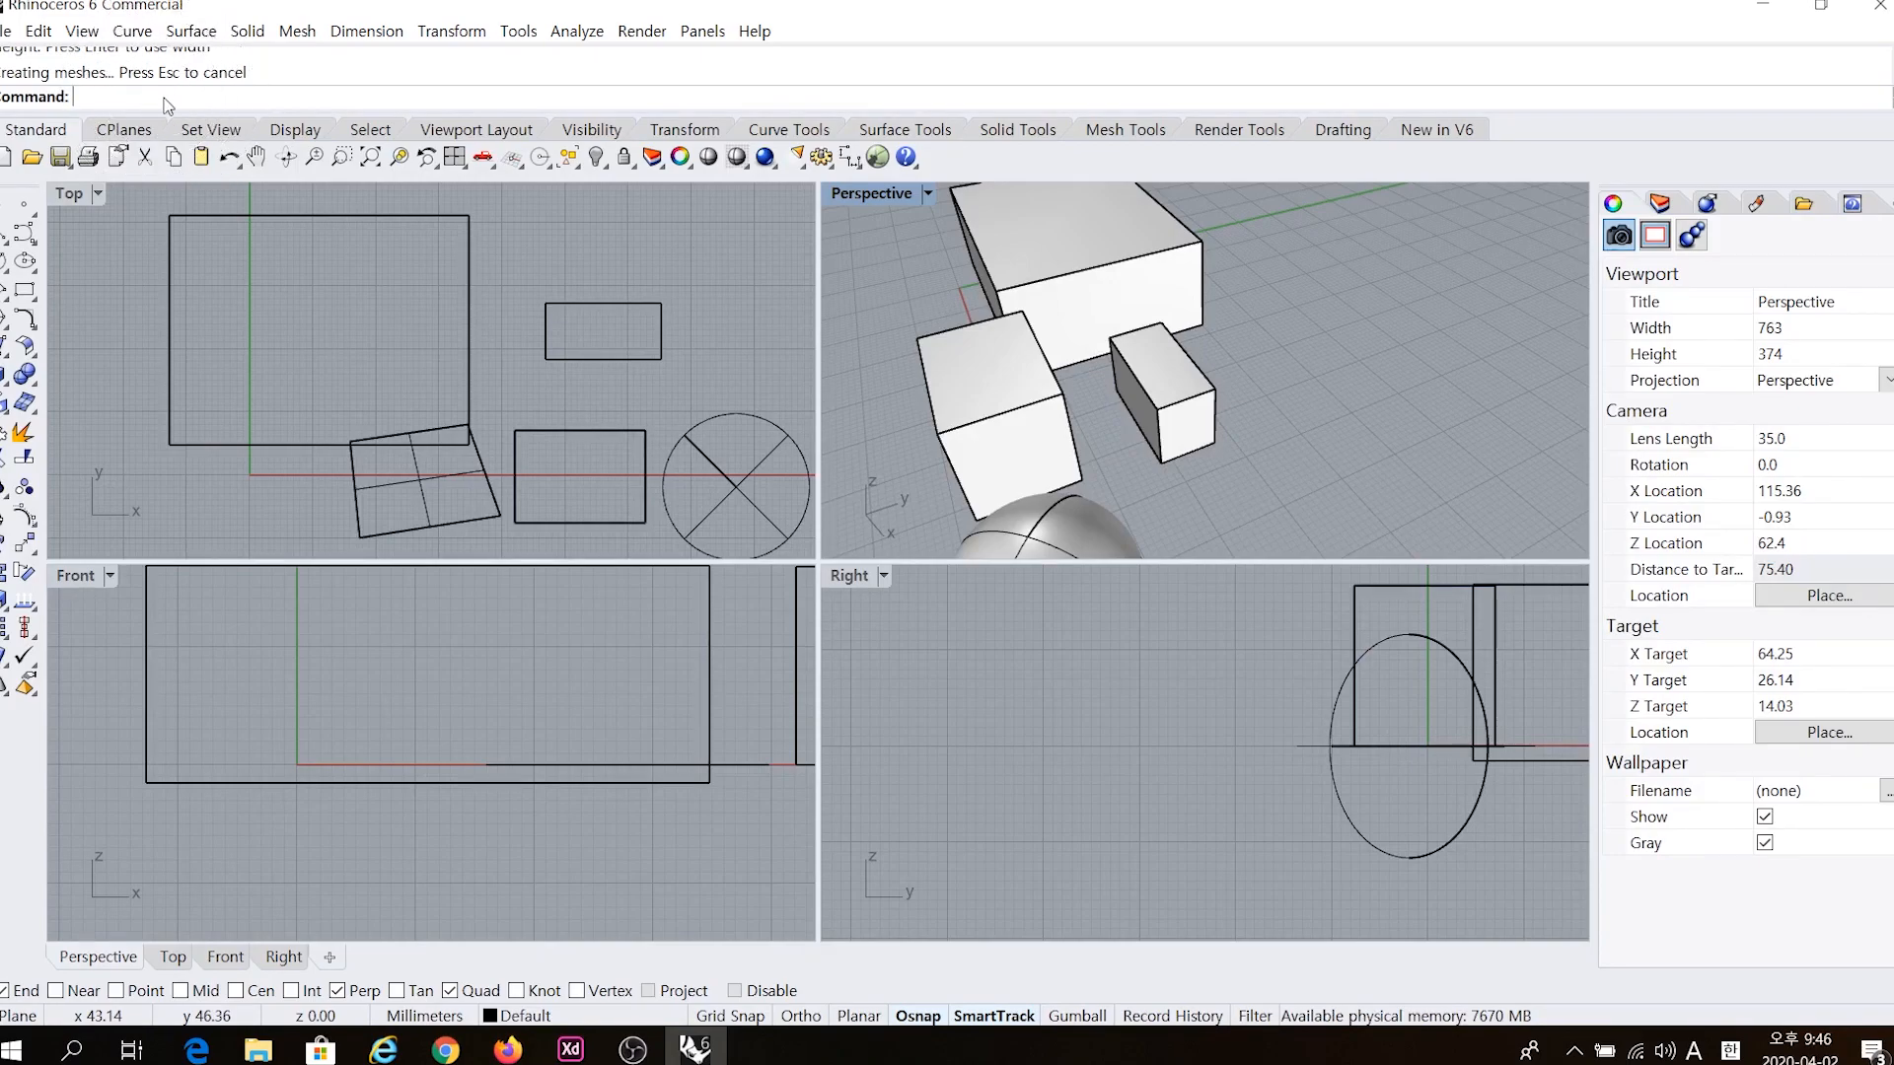
Resize the command area to reveal more lines, examine the earlier commands in the Command History window and close it.
drag(174, 113, 188, 237)
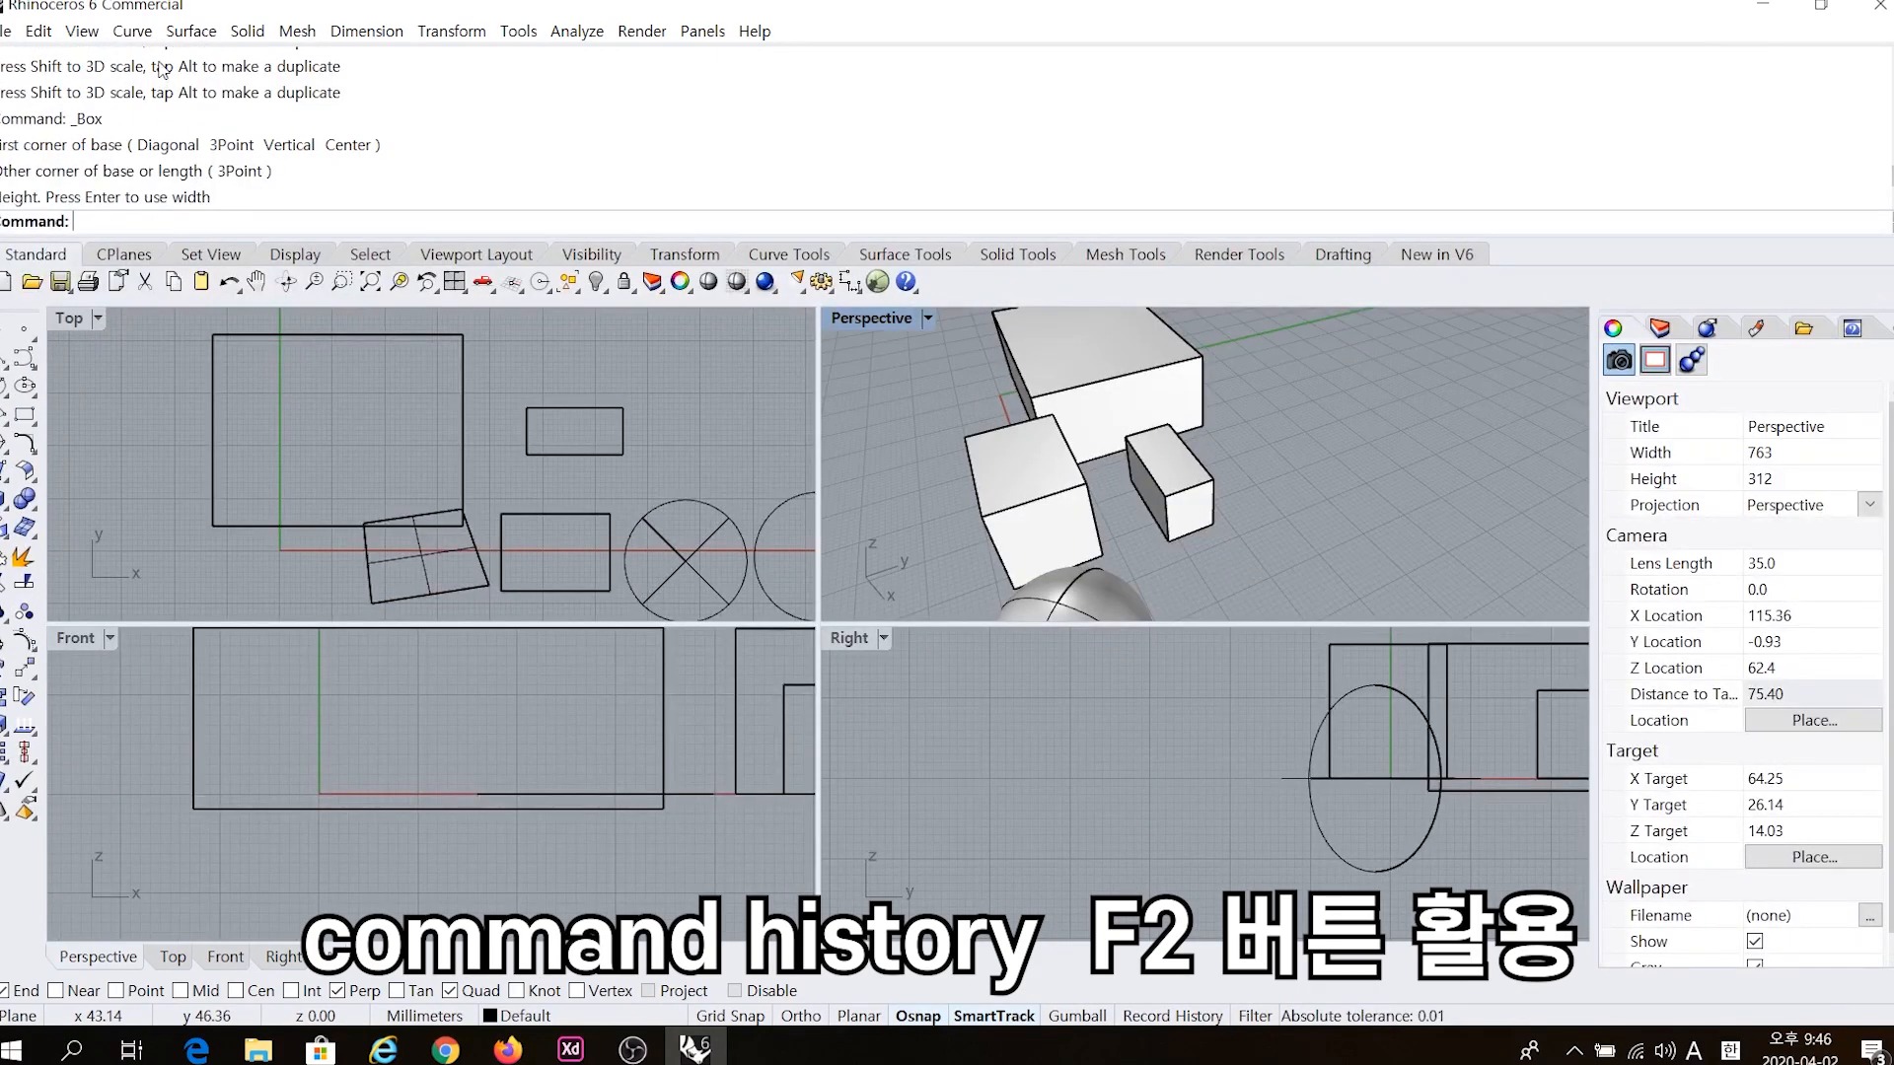
drag(195, 236, 201, 134)
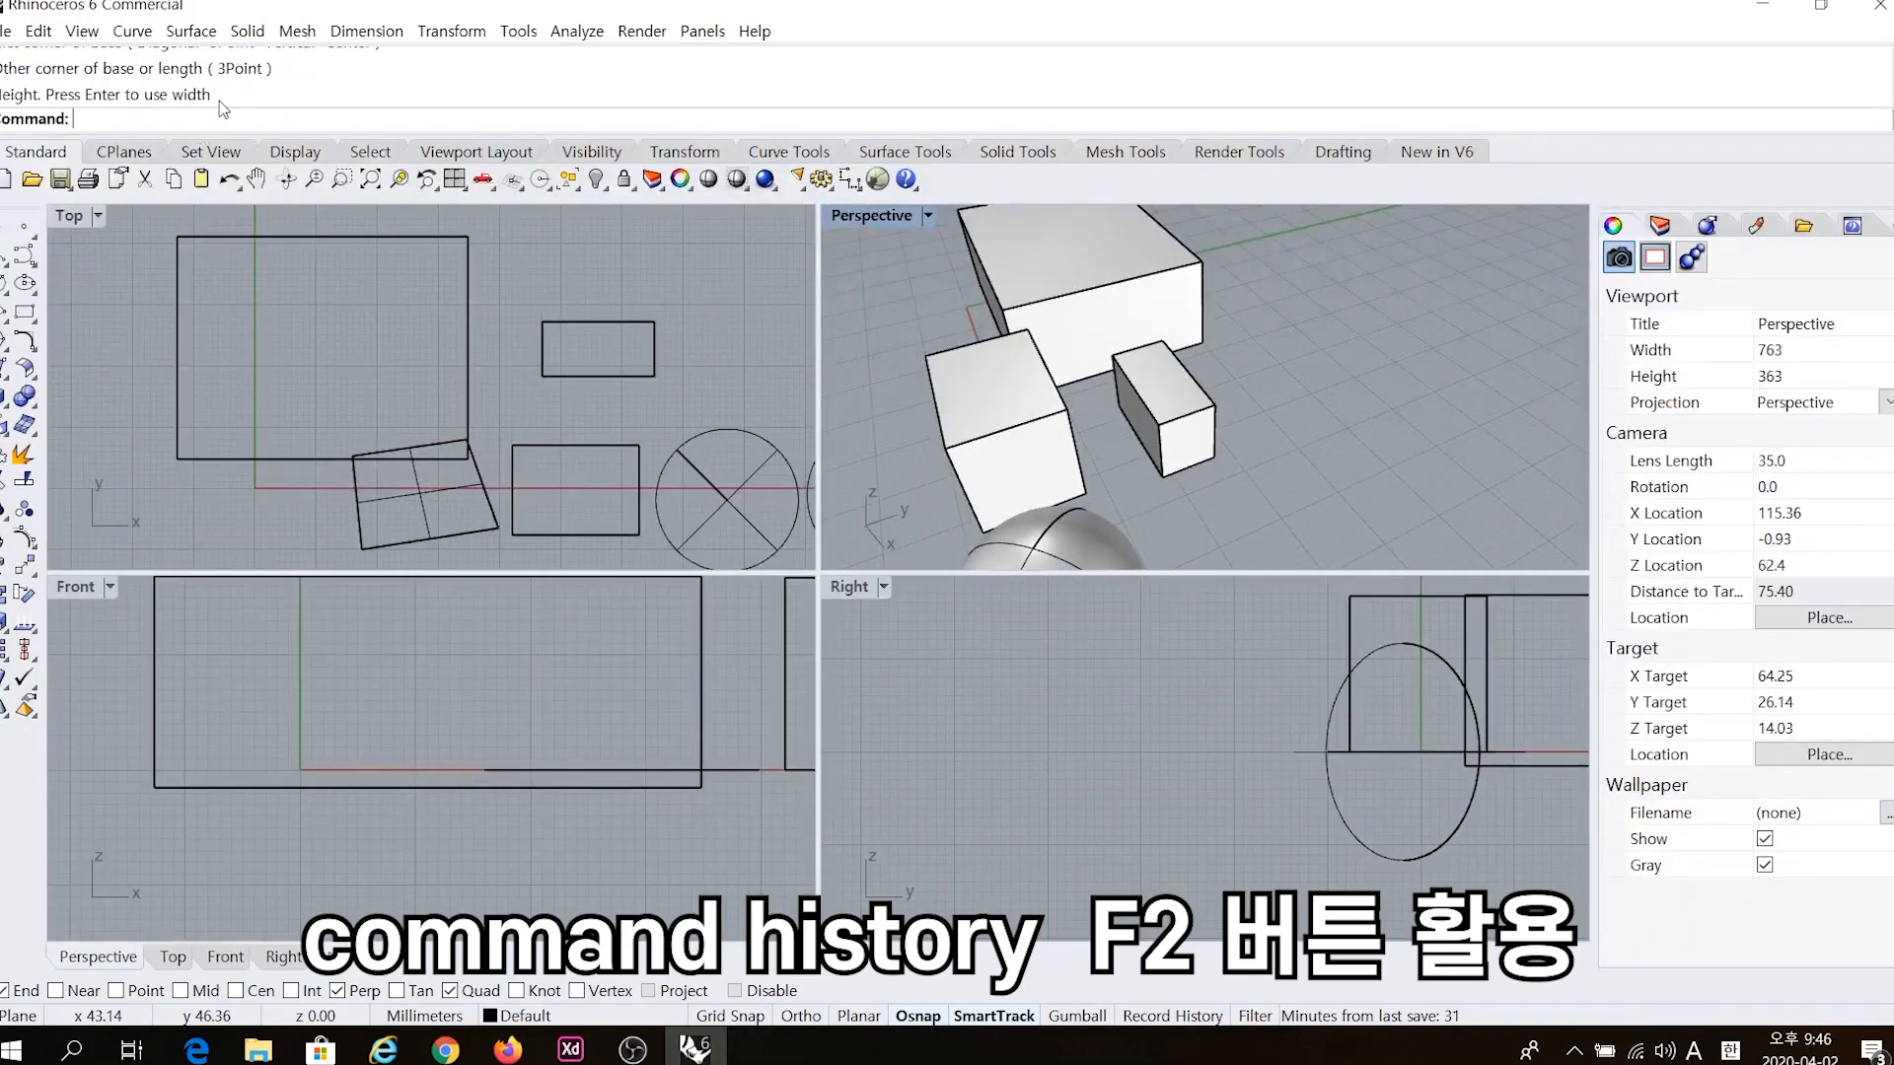
key(F2)
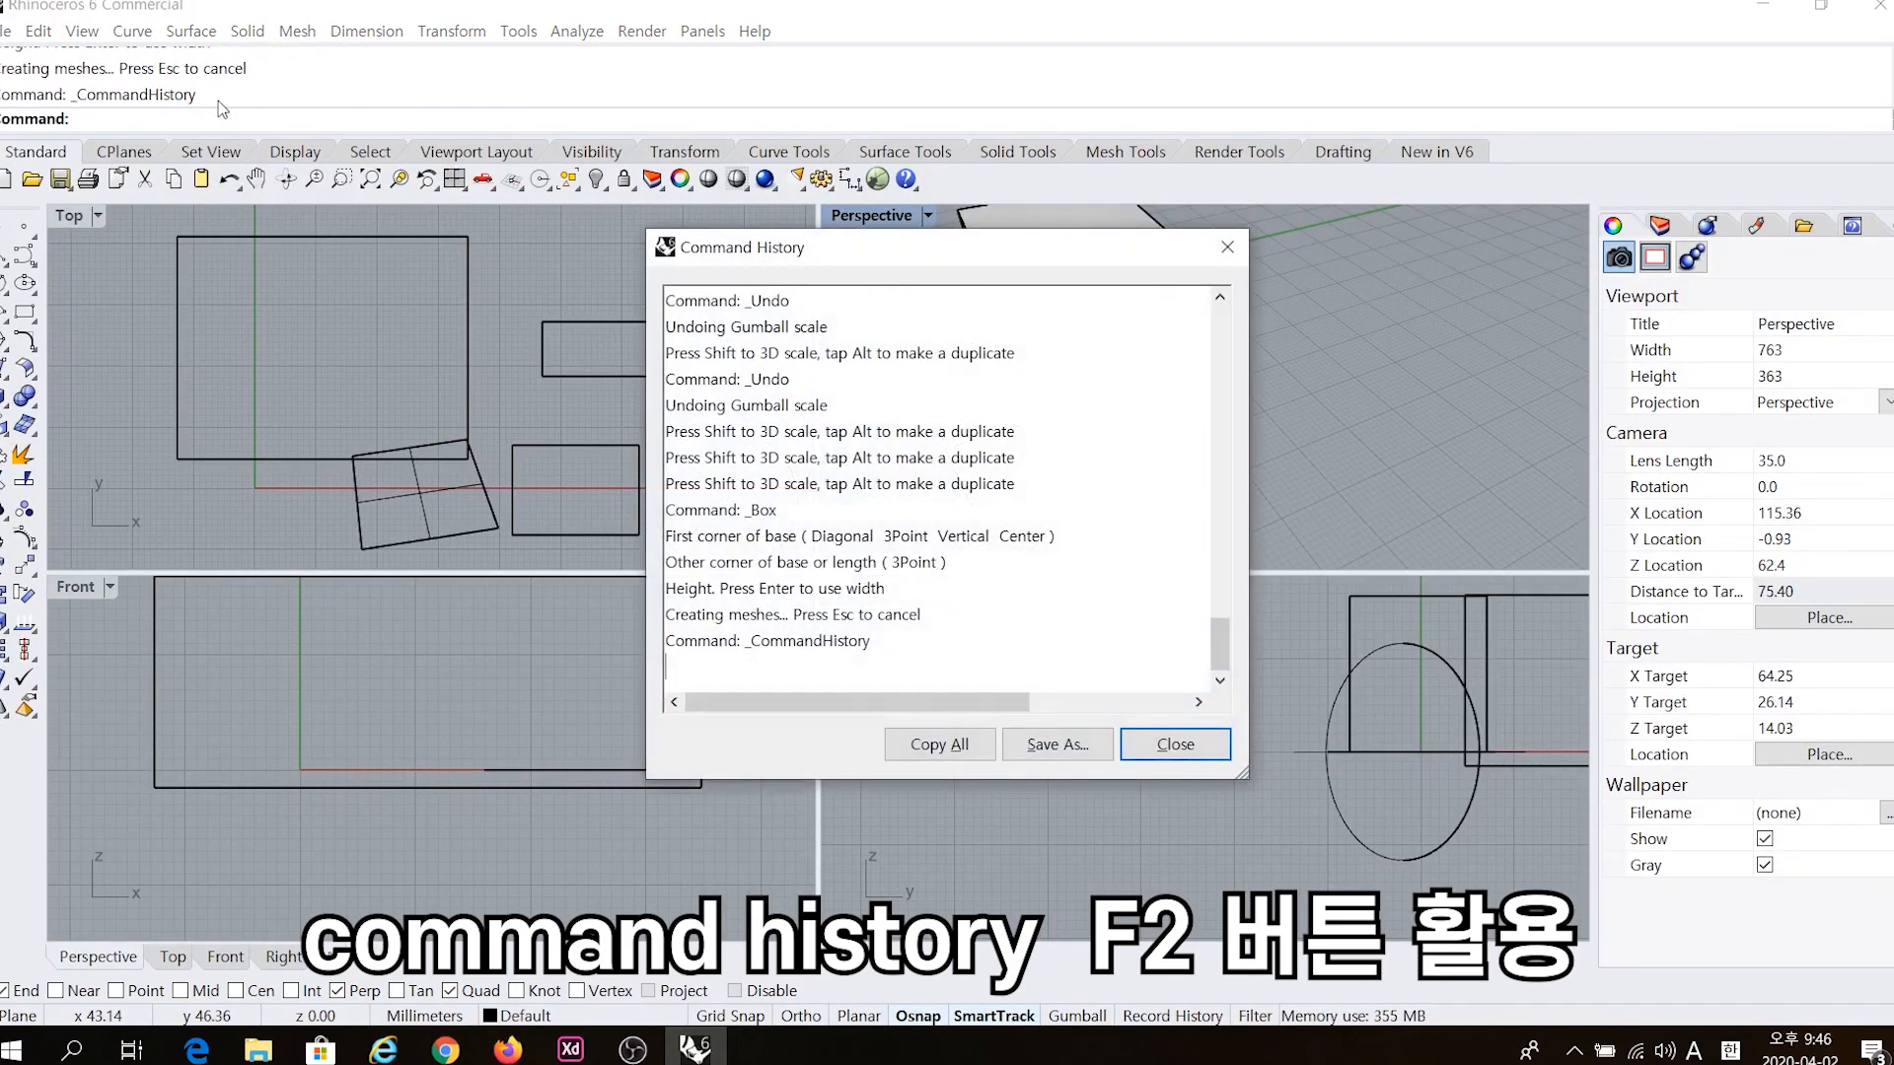
drag(842, 241, 839, 179)
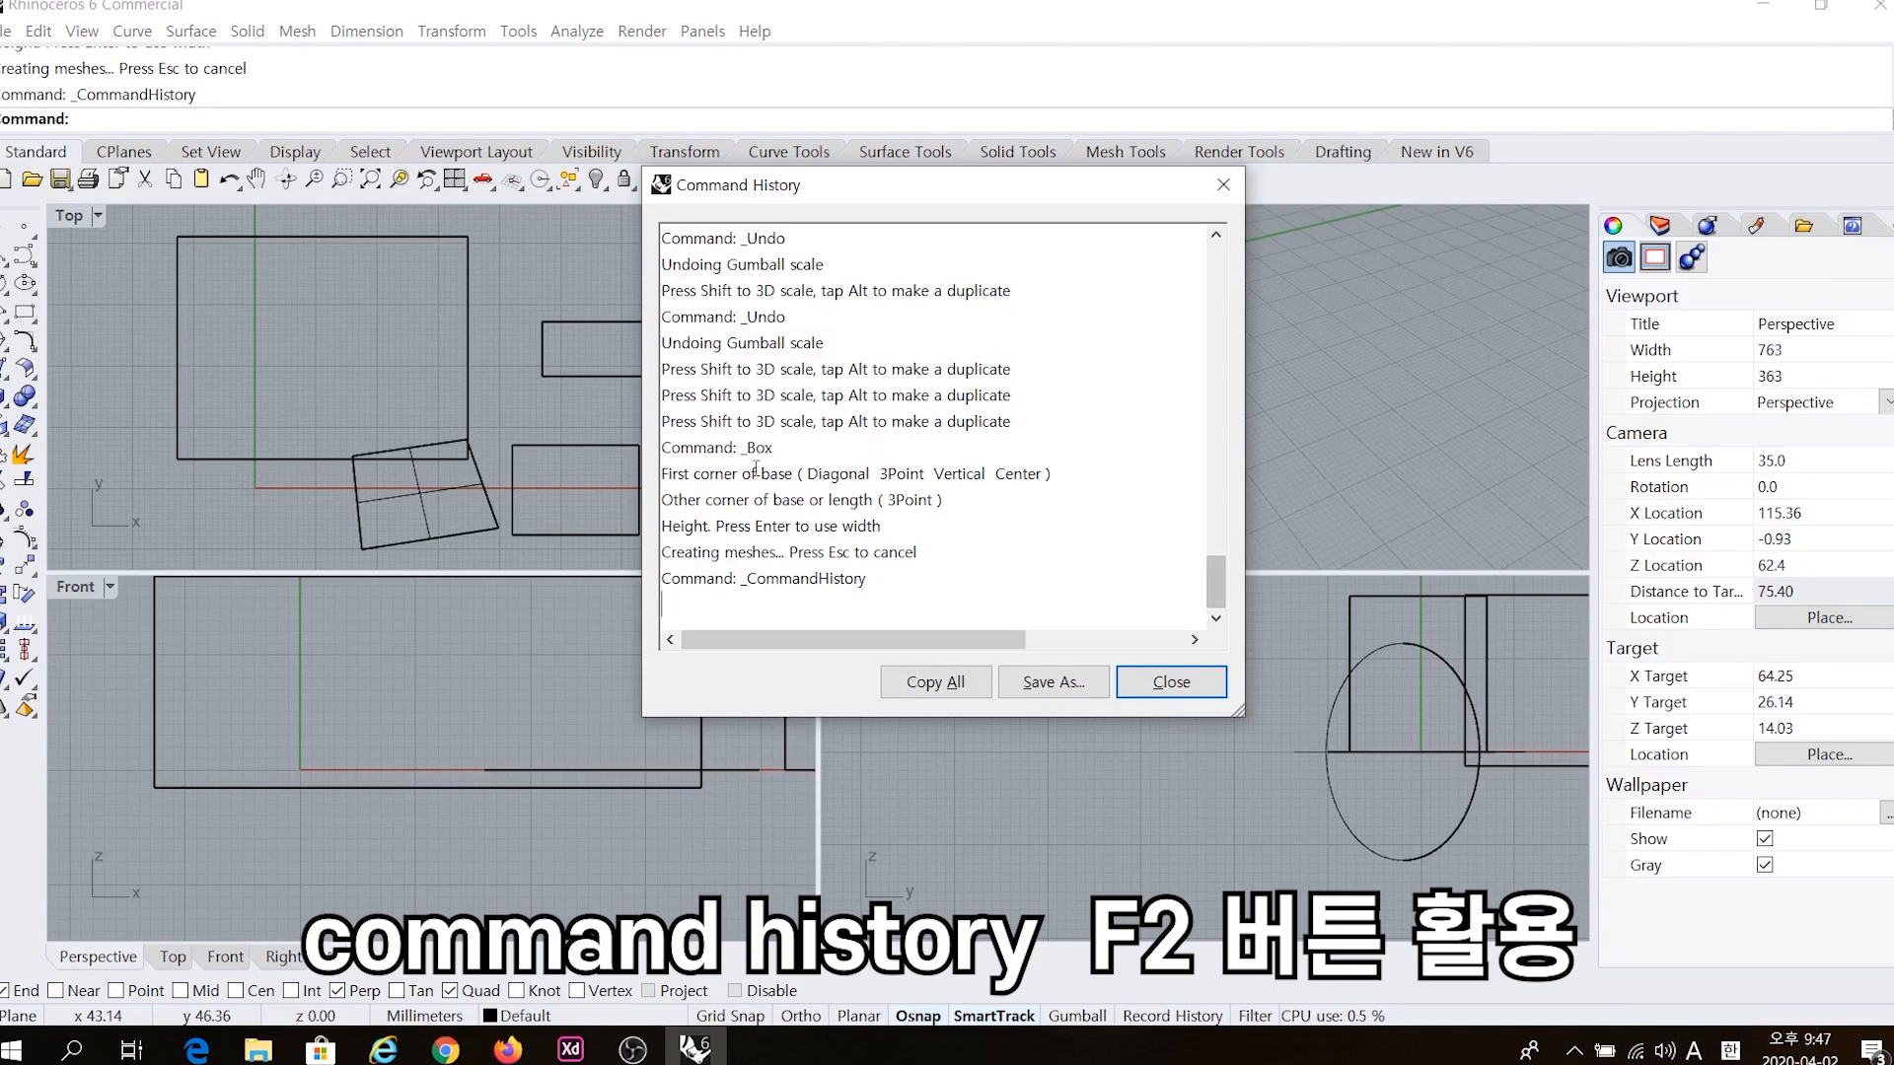
double_click(762, 317)
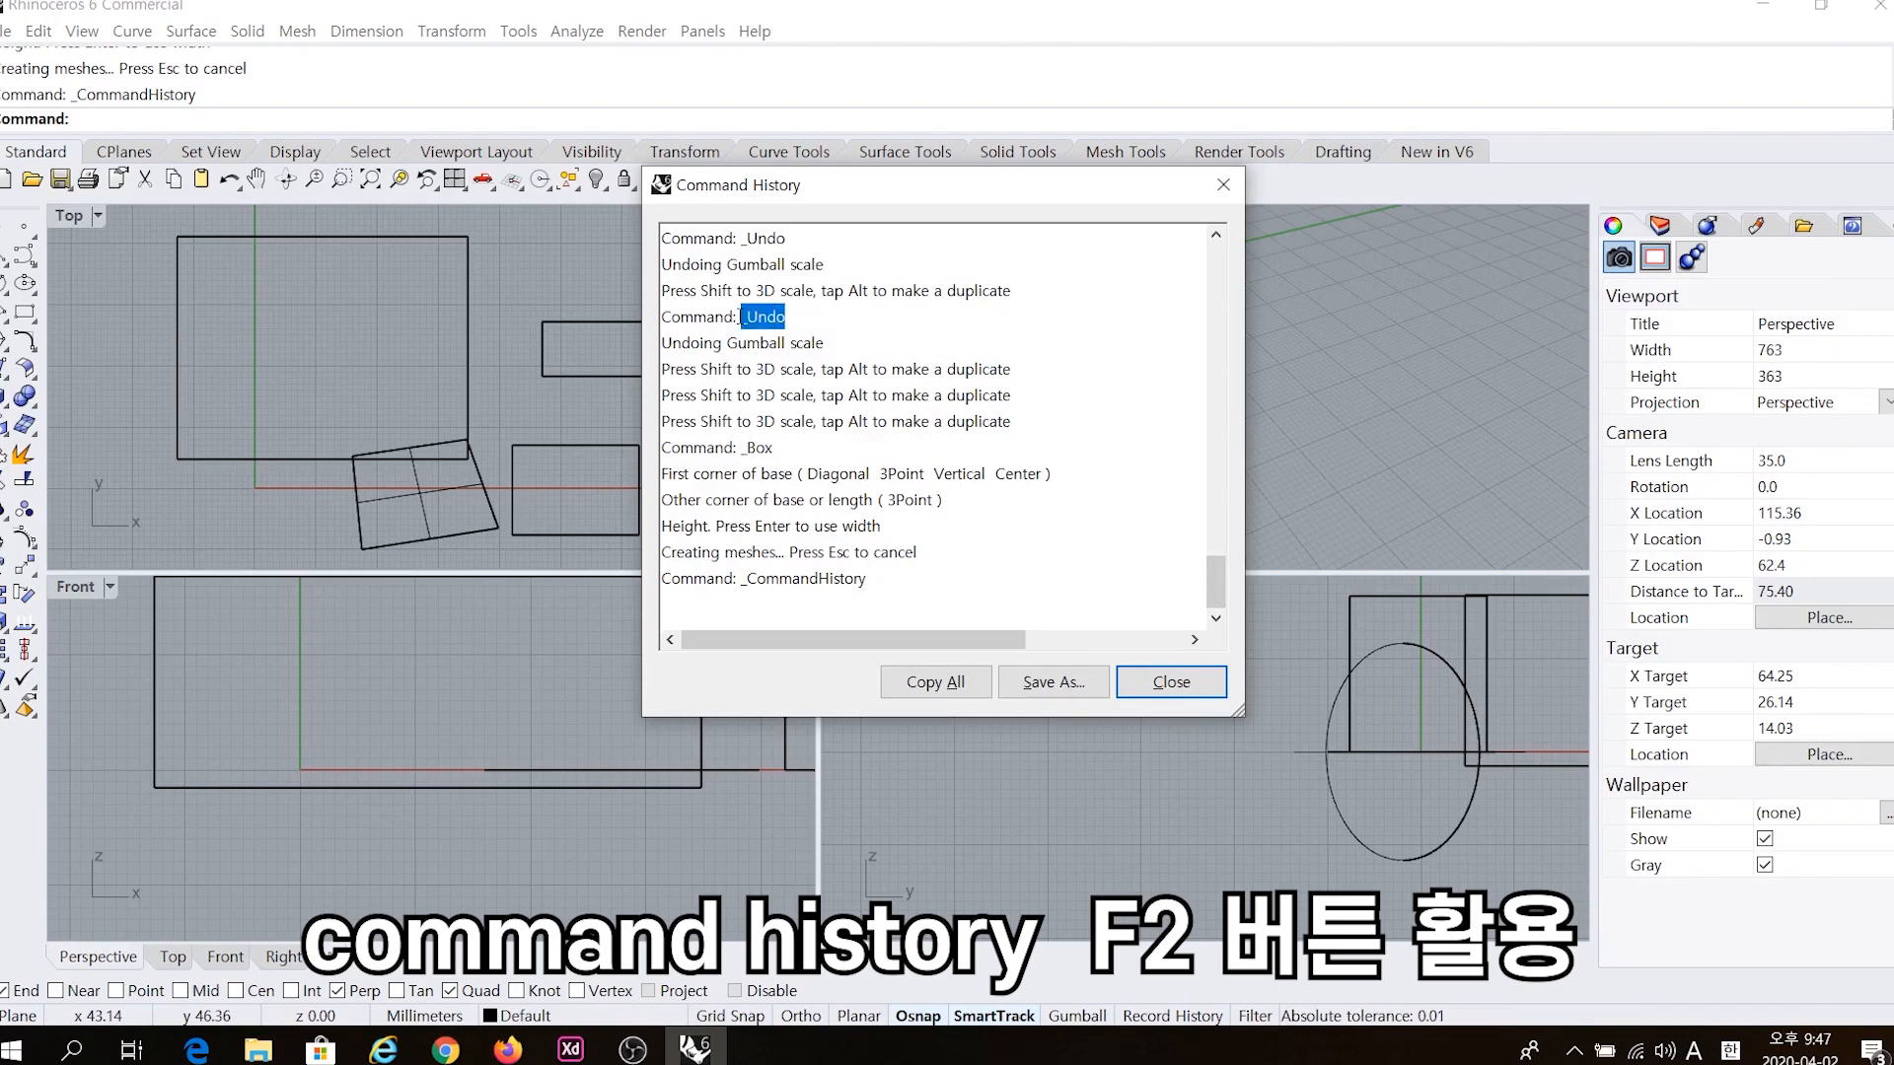
mouse_move(1174, 592)
mouse_down()
mouse_move(666, 526)
mouse_move(663, 475)
mouse_move(1215, 558)
mouse_move(1215, 440)
mouse_up()
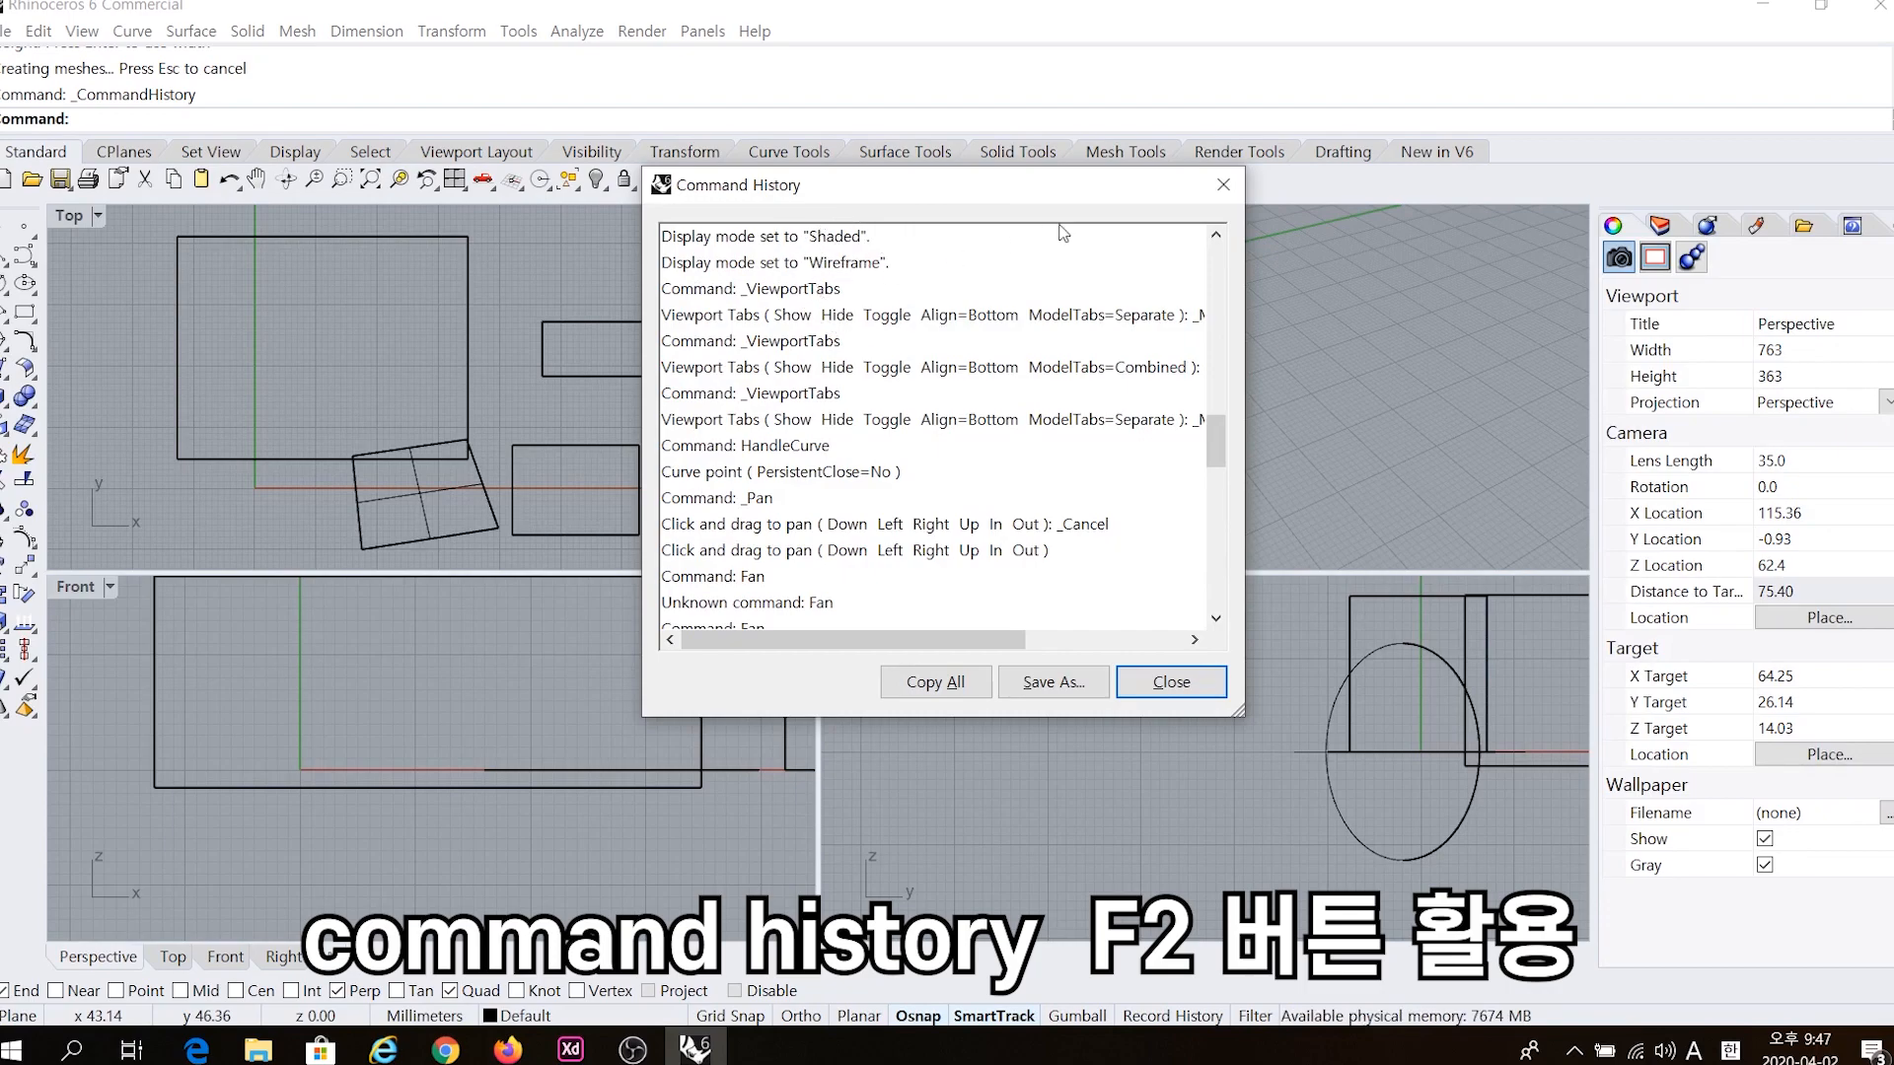
click(1217, 181)
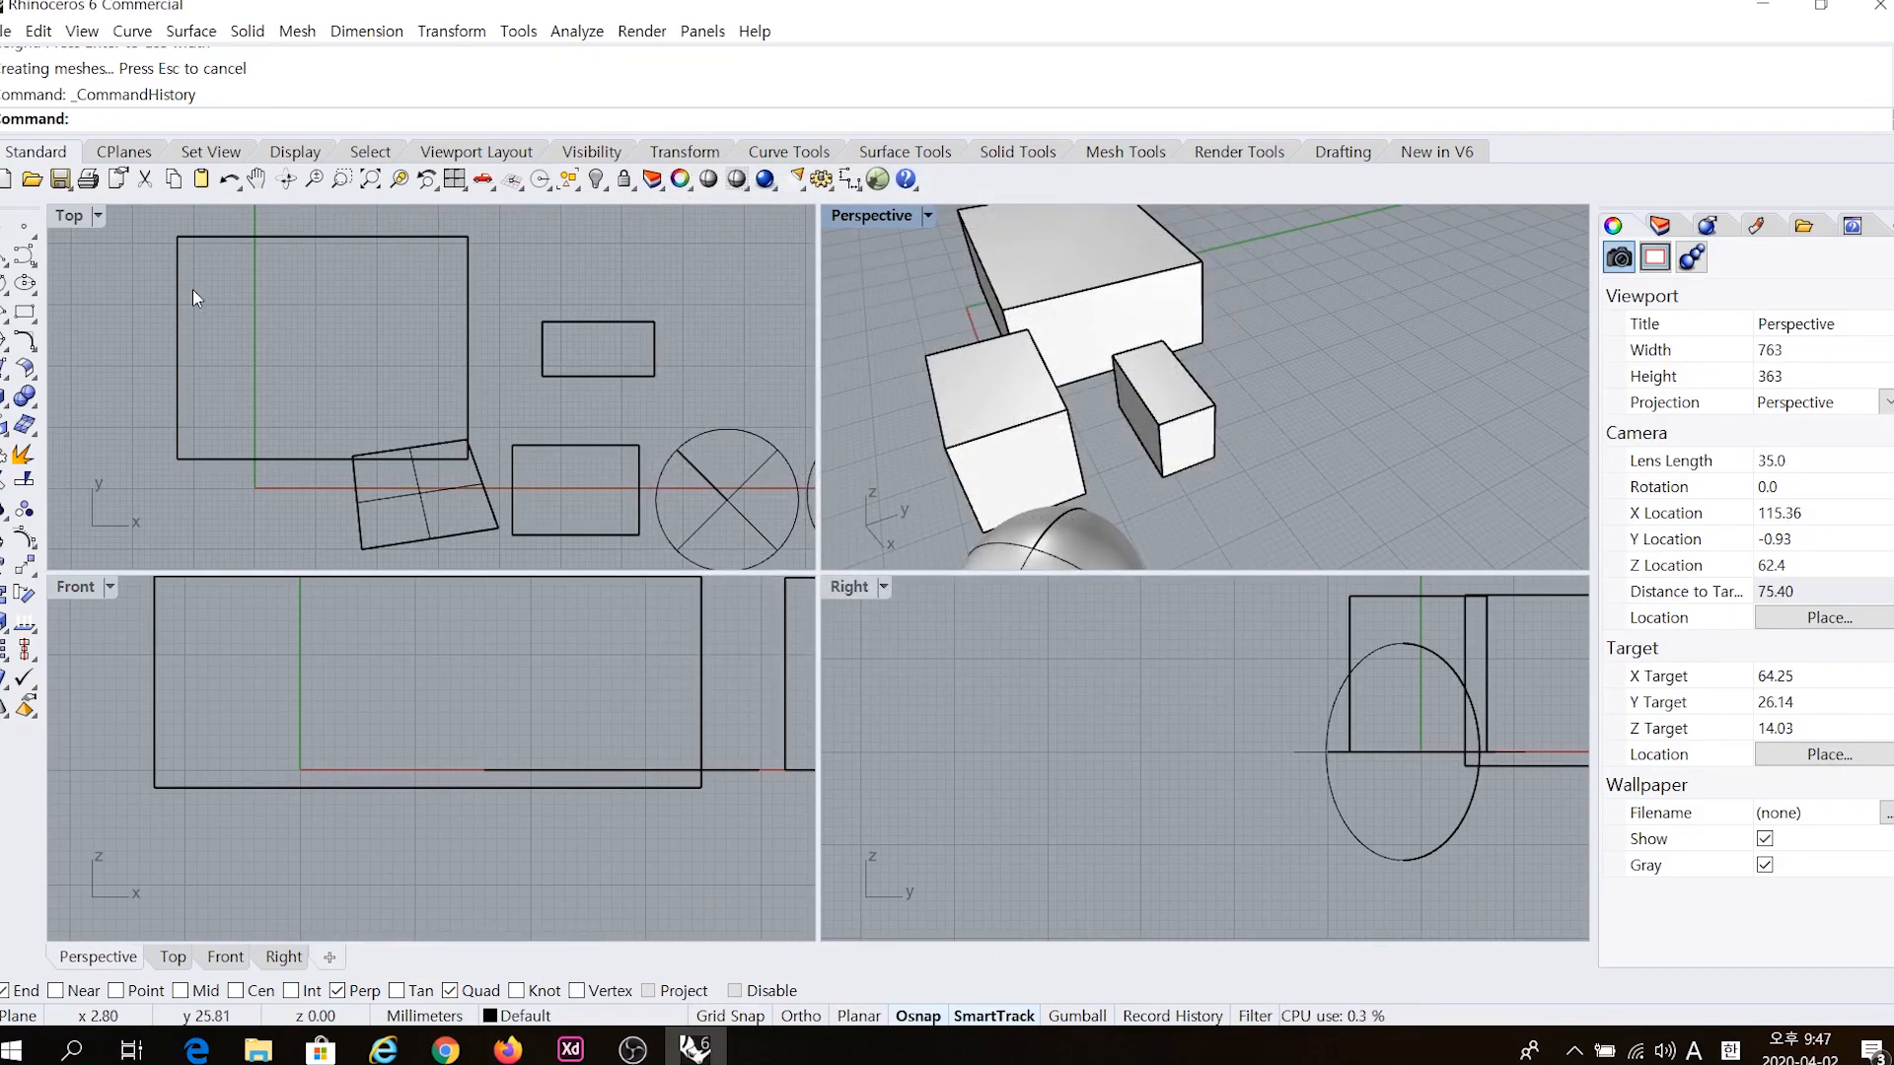
Undock the Main sidebar as a floating window and dock it back in its original place.
right_click(15, 229)
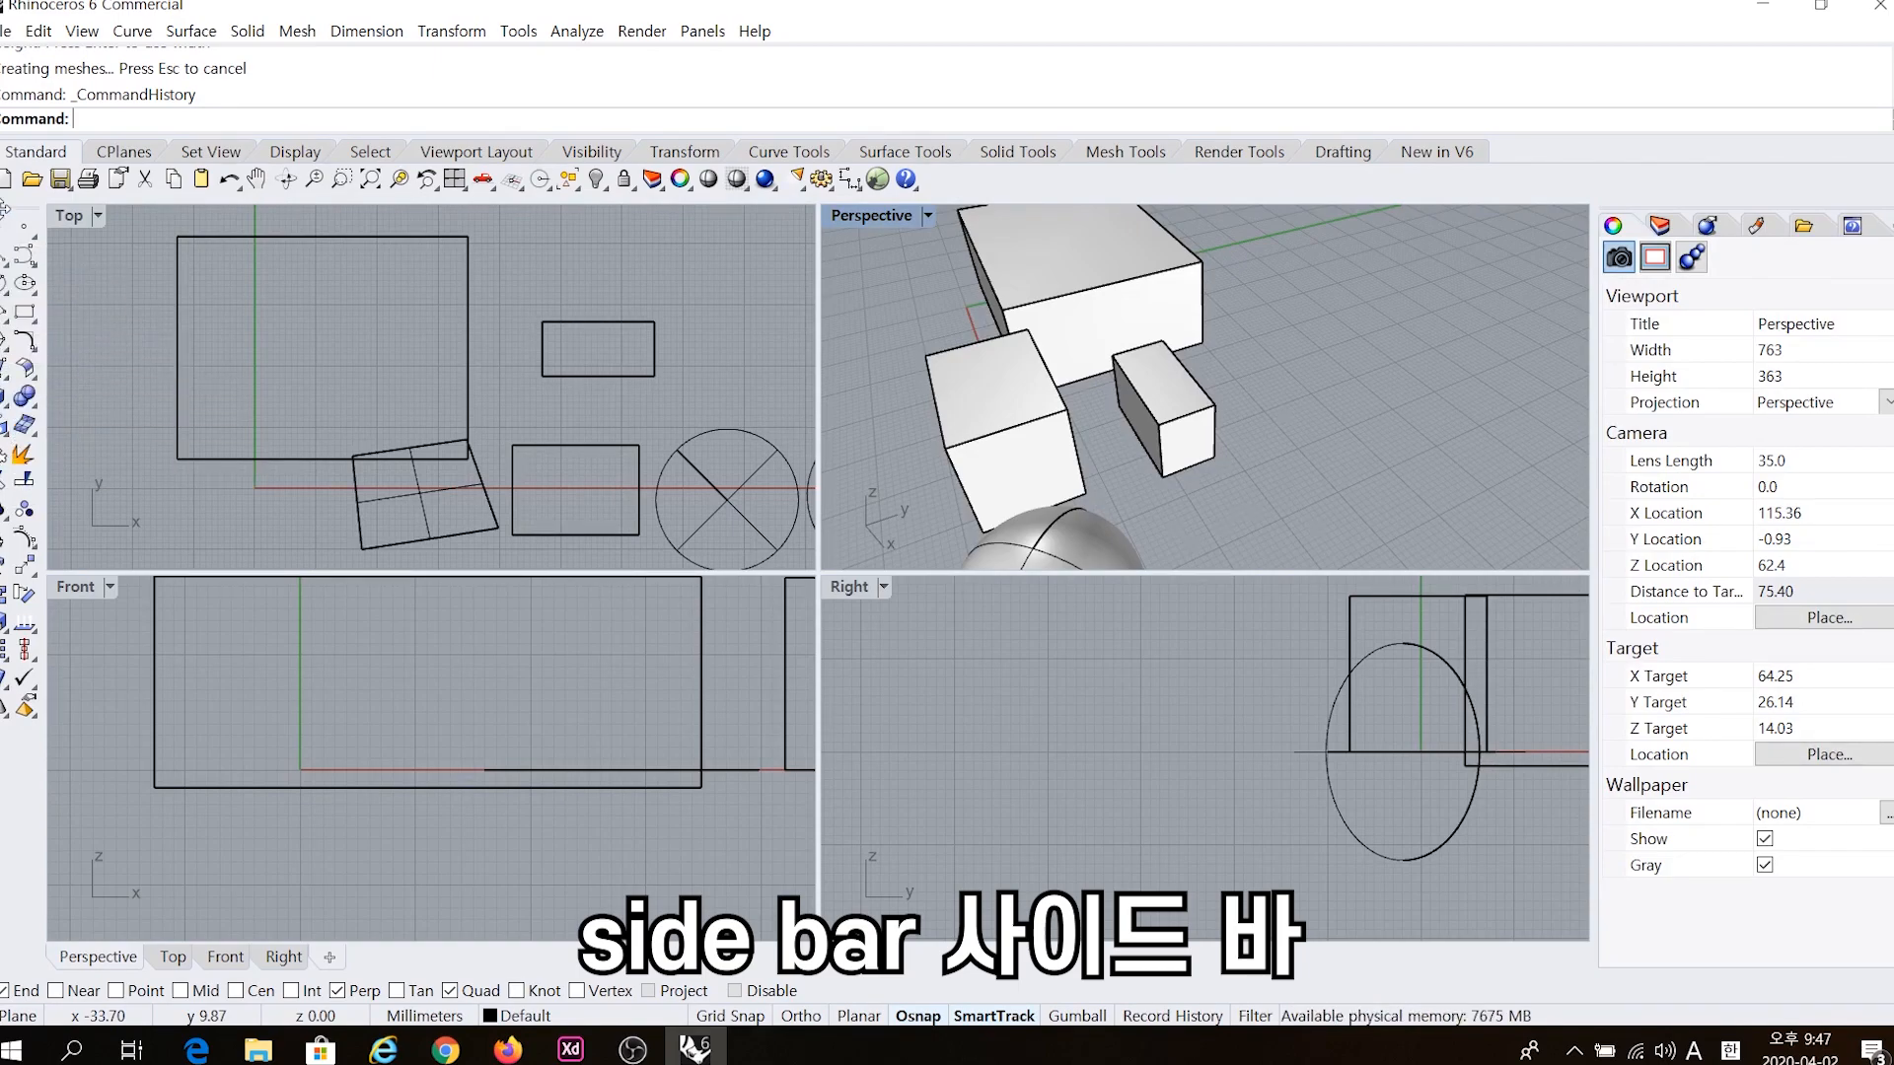
double_click(4, 206)
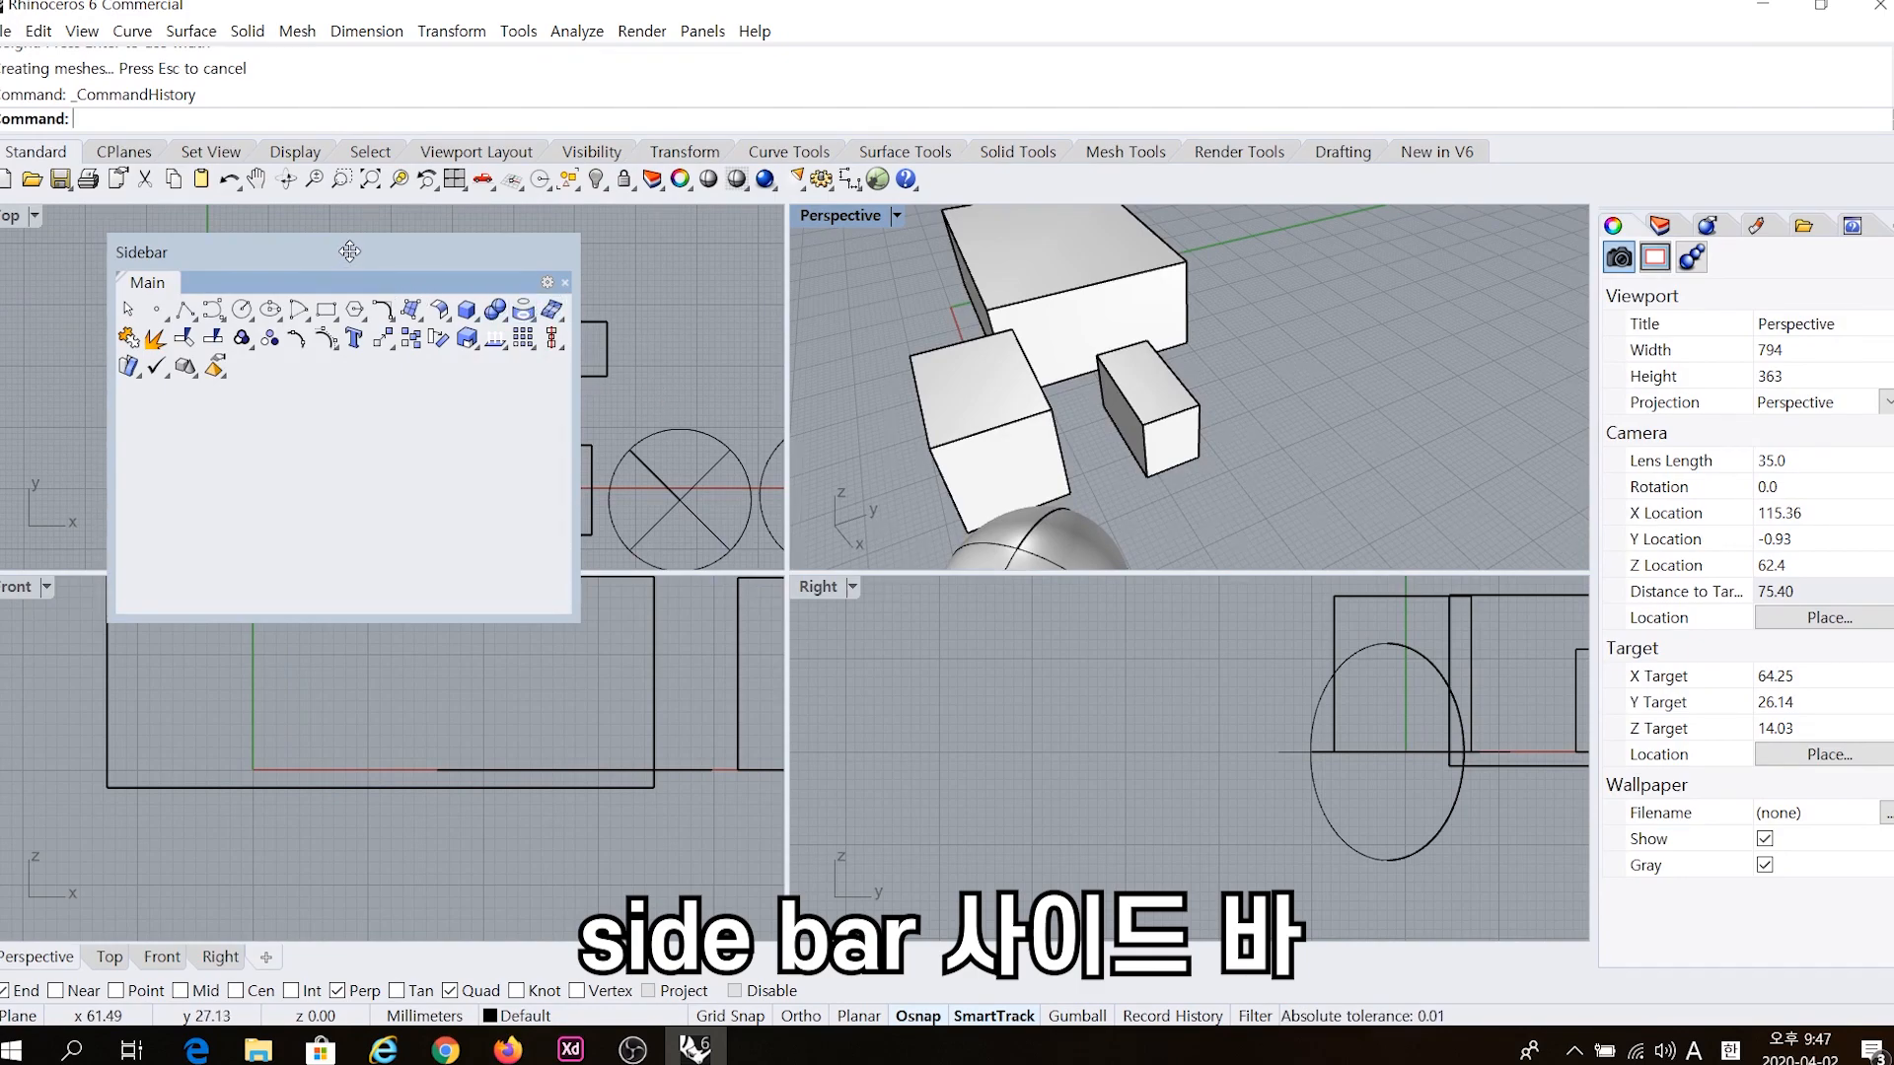
drag(310, 254, 2, 280)
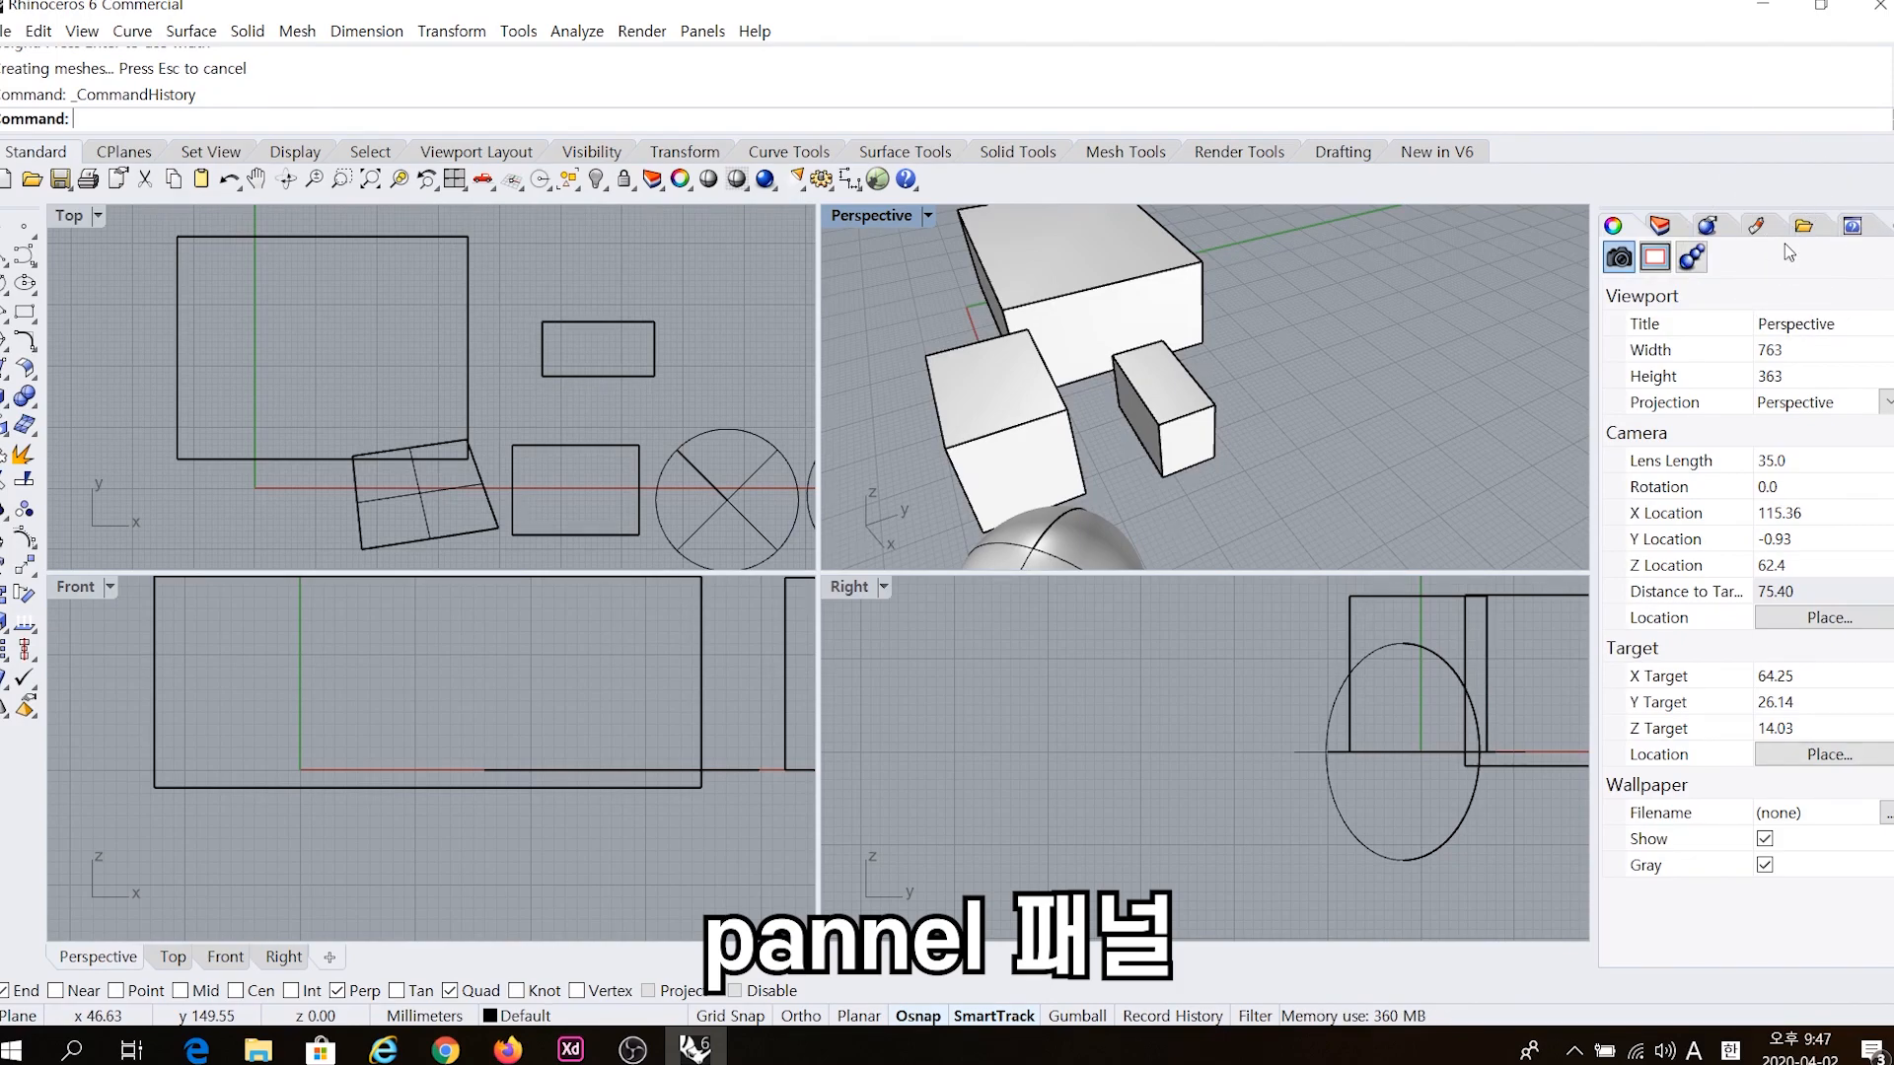
Undock the Properties panel as a floating window and select the large box in the Perspective view to show its object properties.
key(ctrl)
drag(1373, 304, 1354, 306)
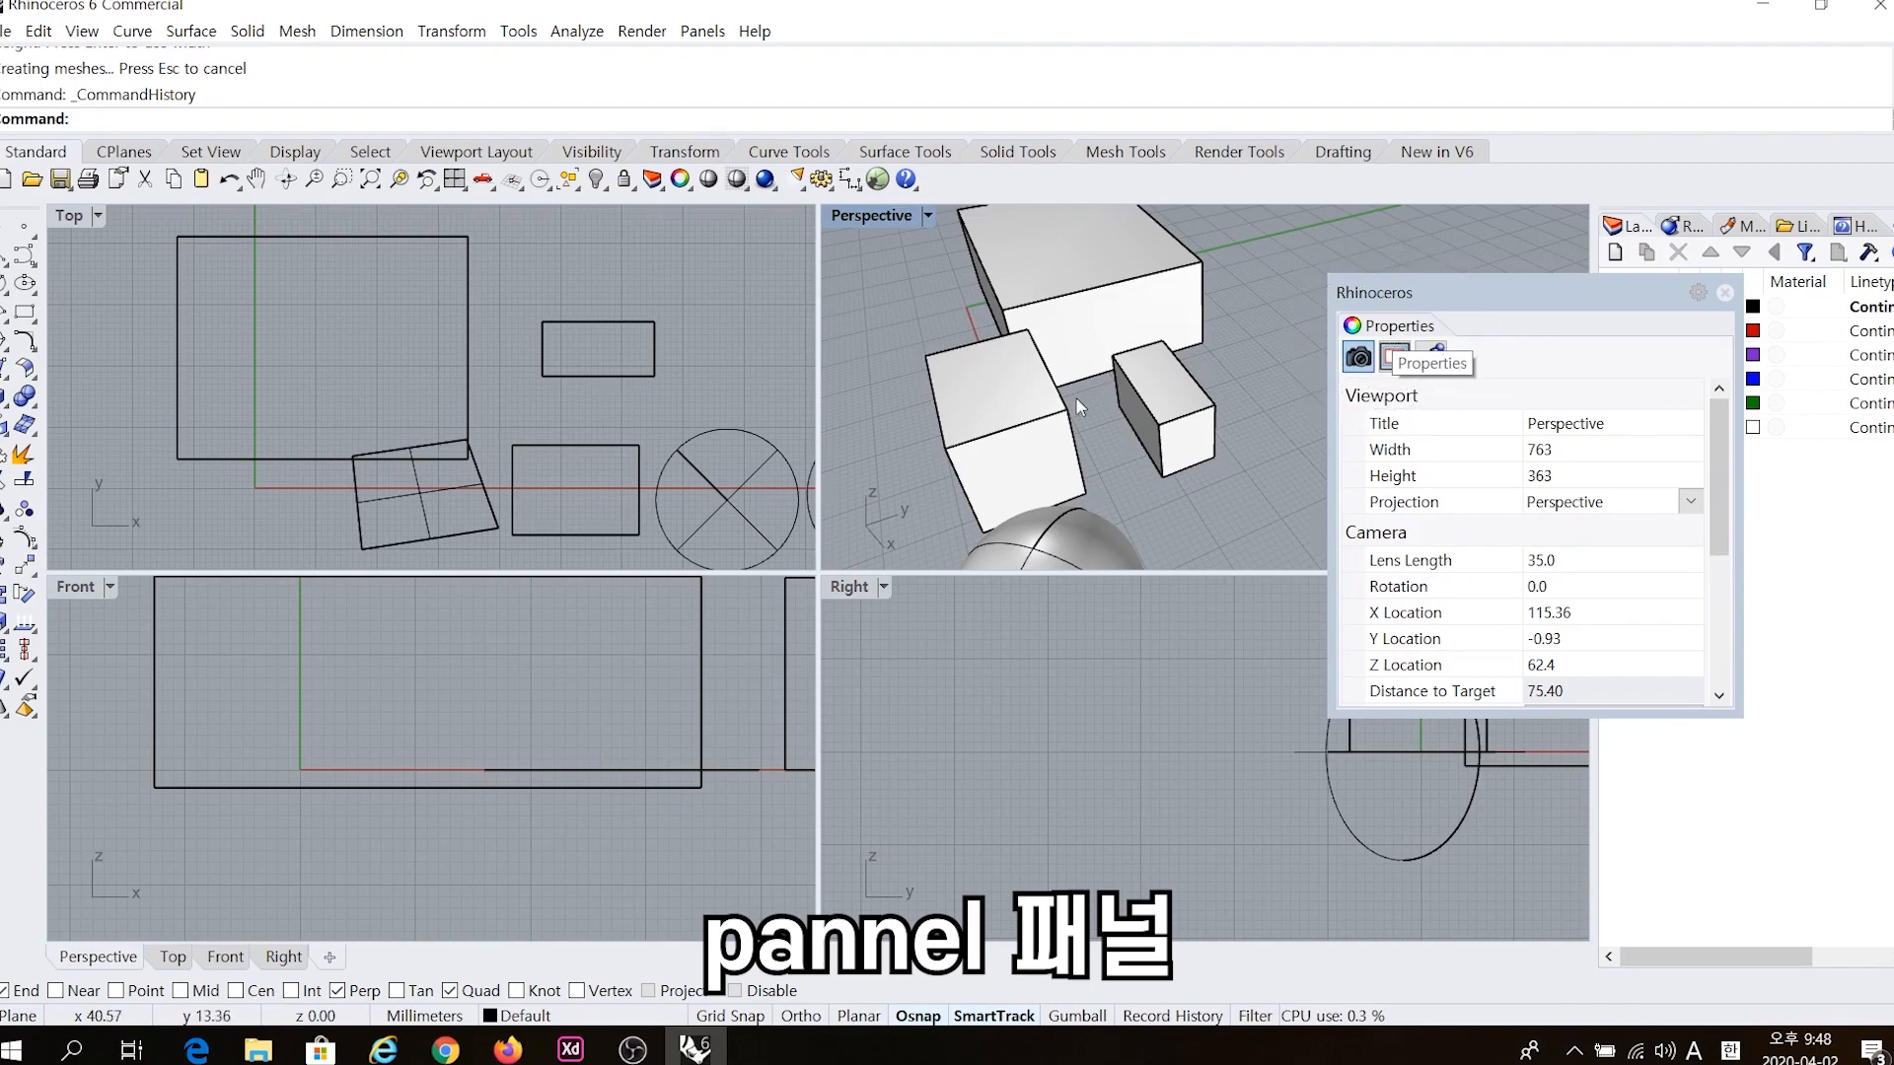
click(1033, 293)
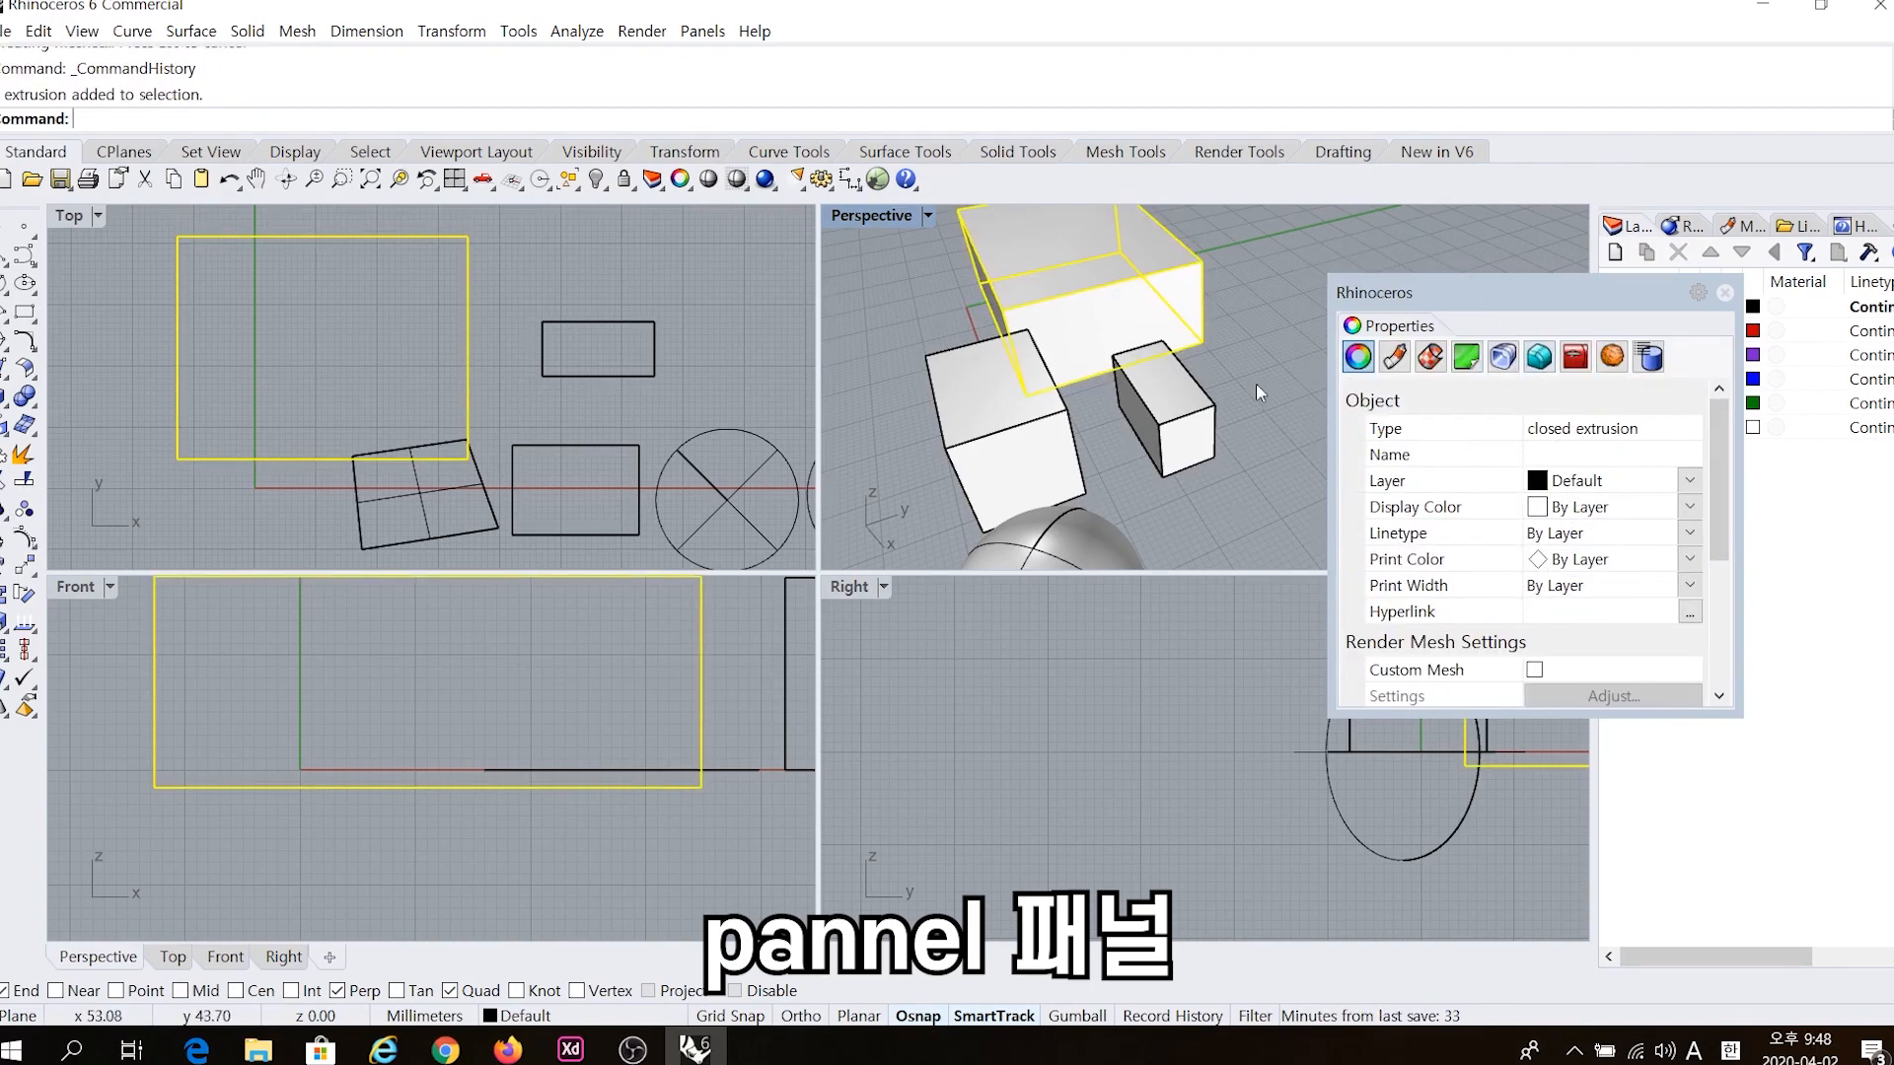
Dock the Properties panel in its own column beside the Layers panel, undock it, and dock it above the Layers panel.
drag(1499, 301, 1648, 248)
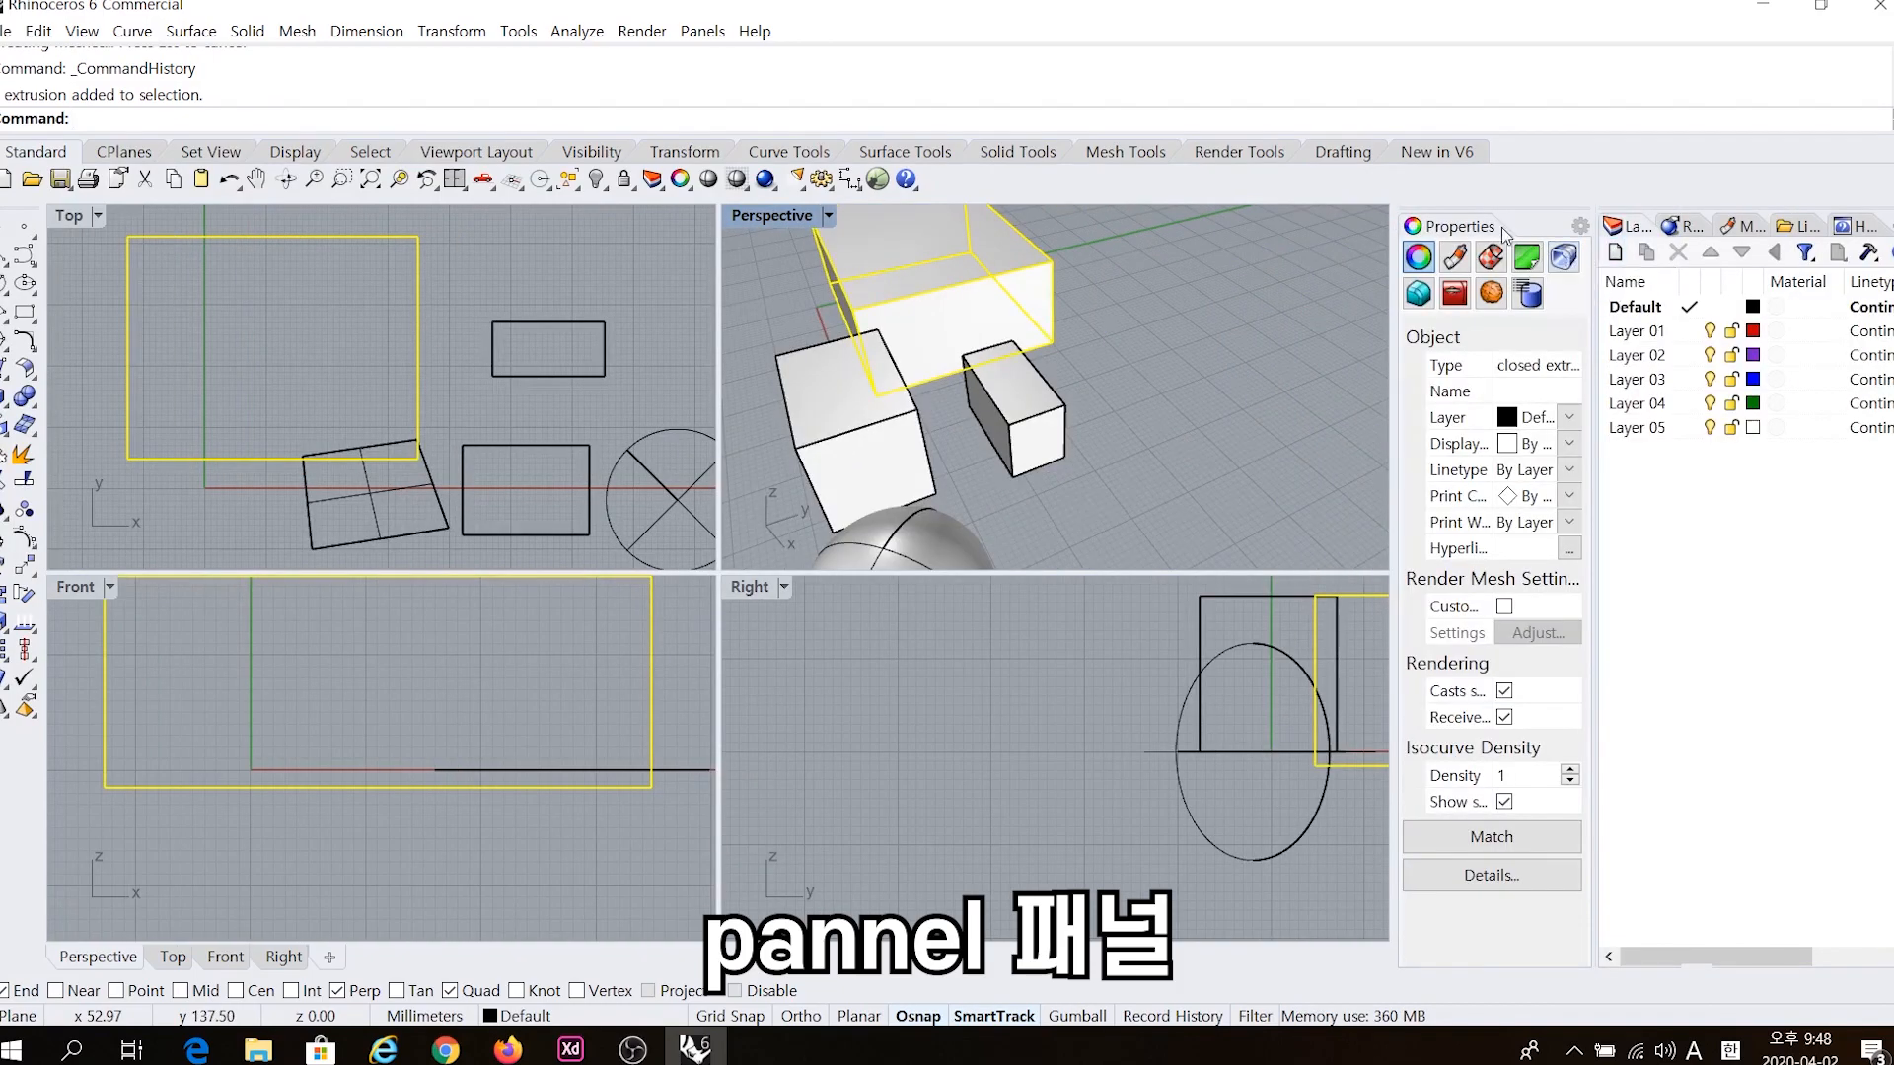
drag(1453, 231, 1482, 308)
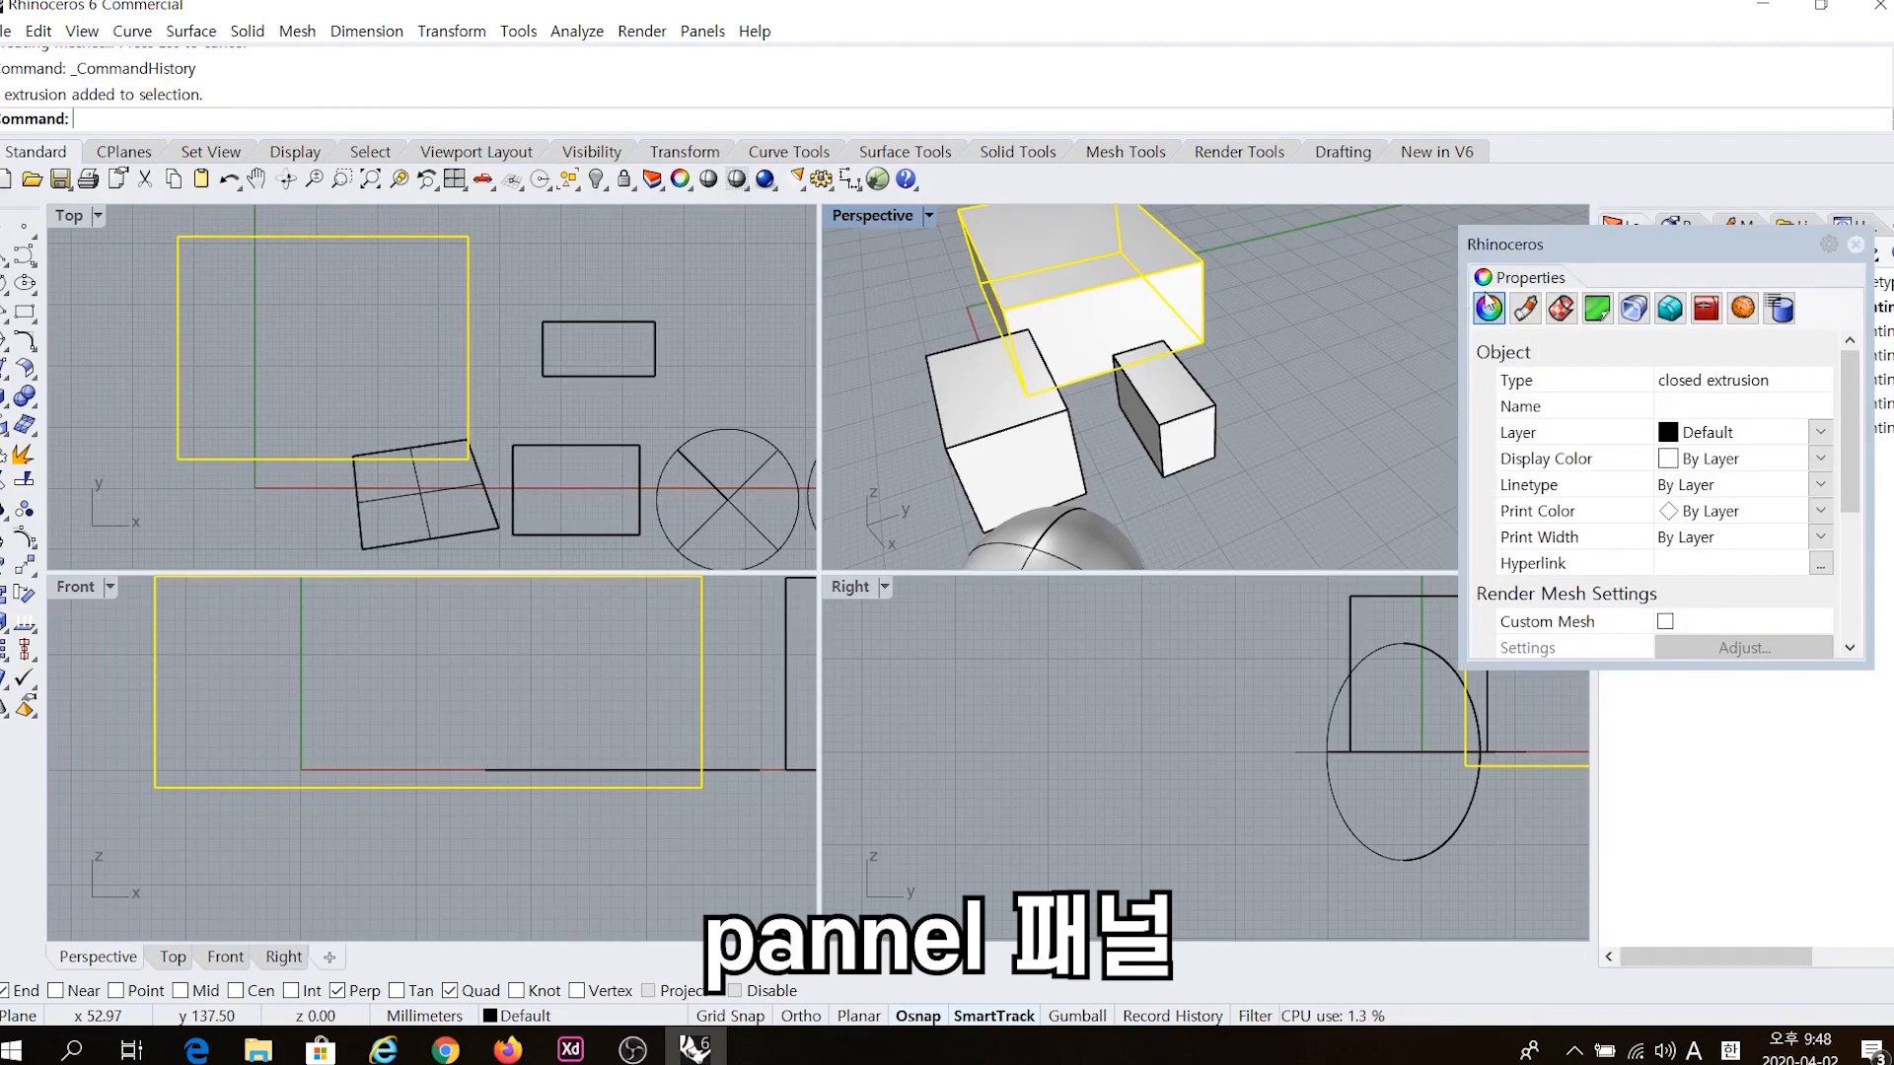
drag(1528, 243, 1667, 237)
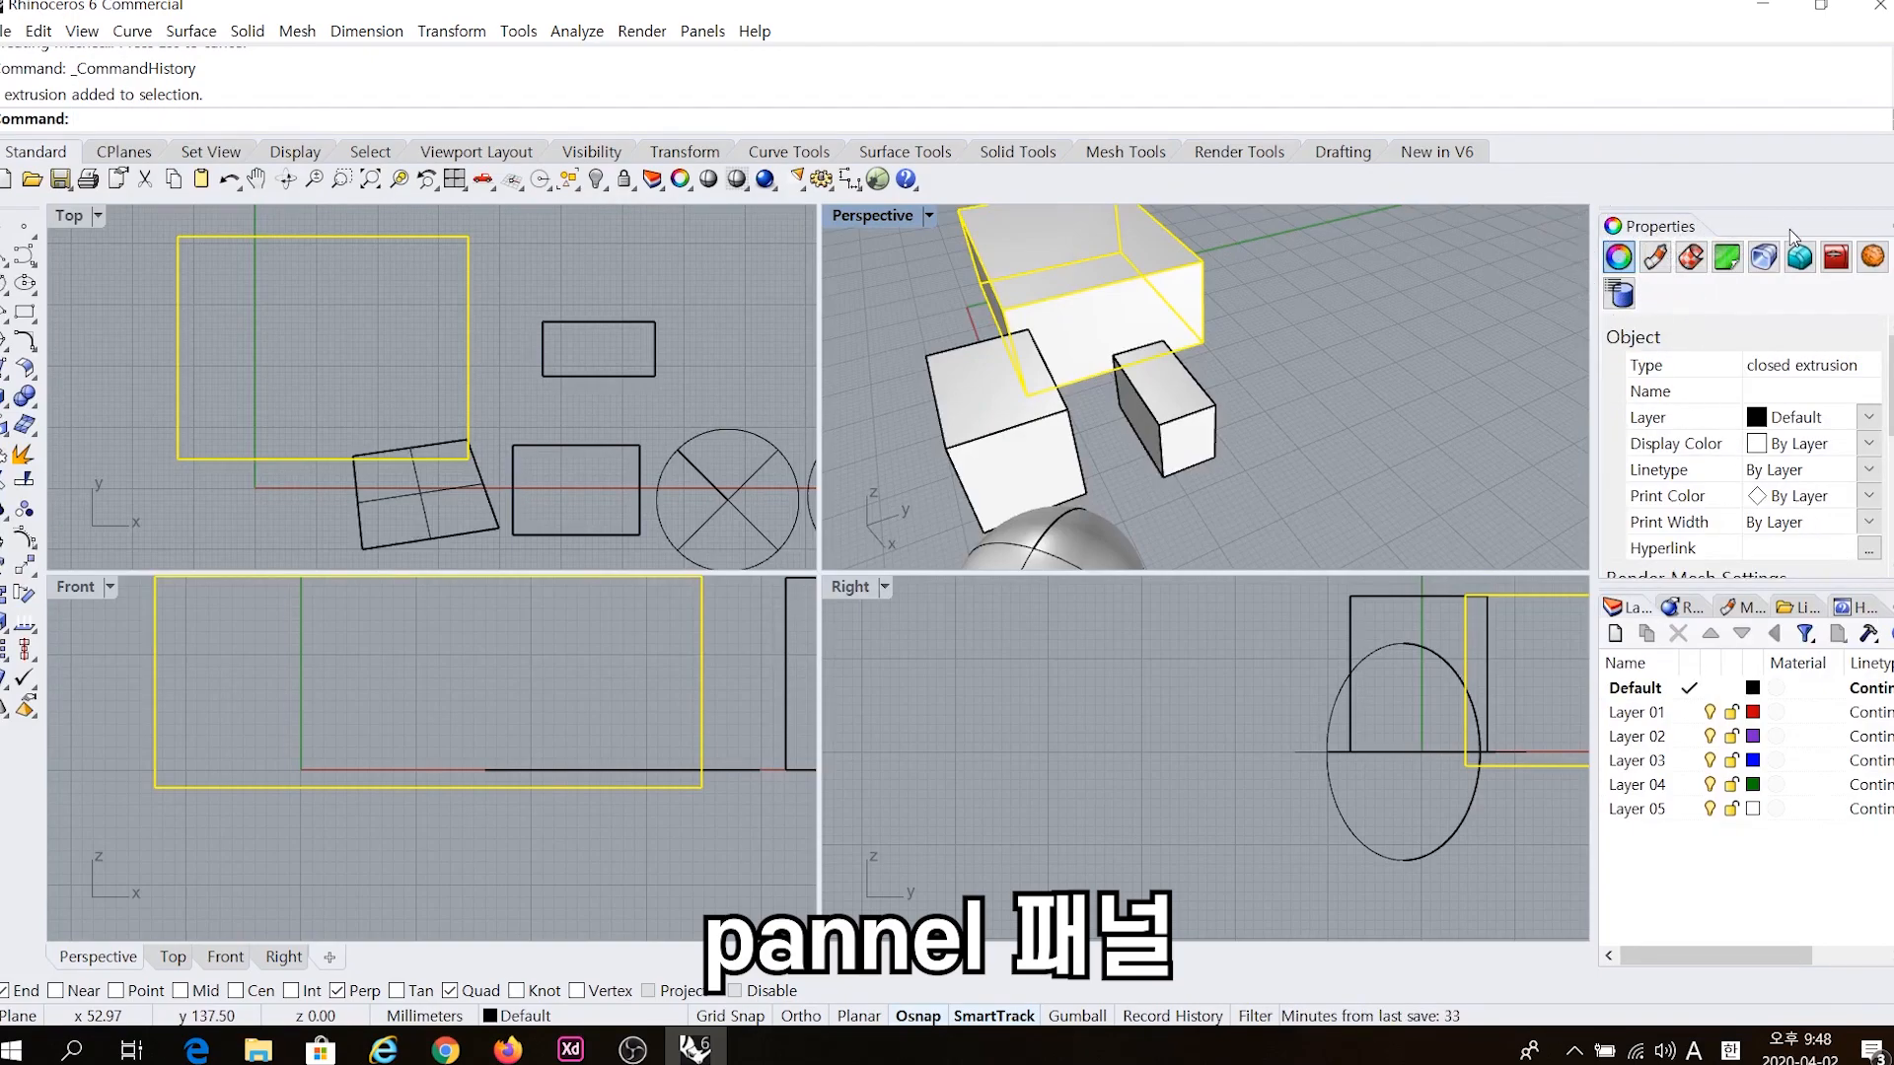
View the selected box's Material and Texture Mapping properties, and undock the Properties panel over the viewports as a floating window.
click(1656, 256)
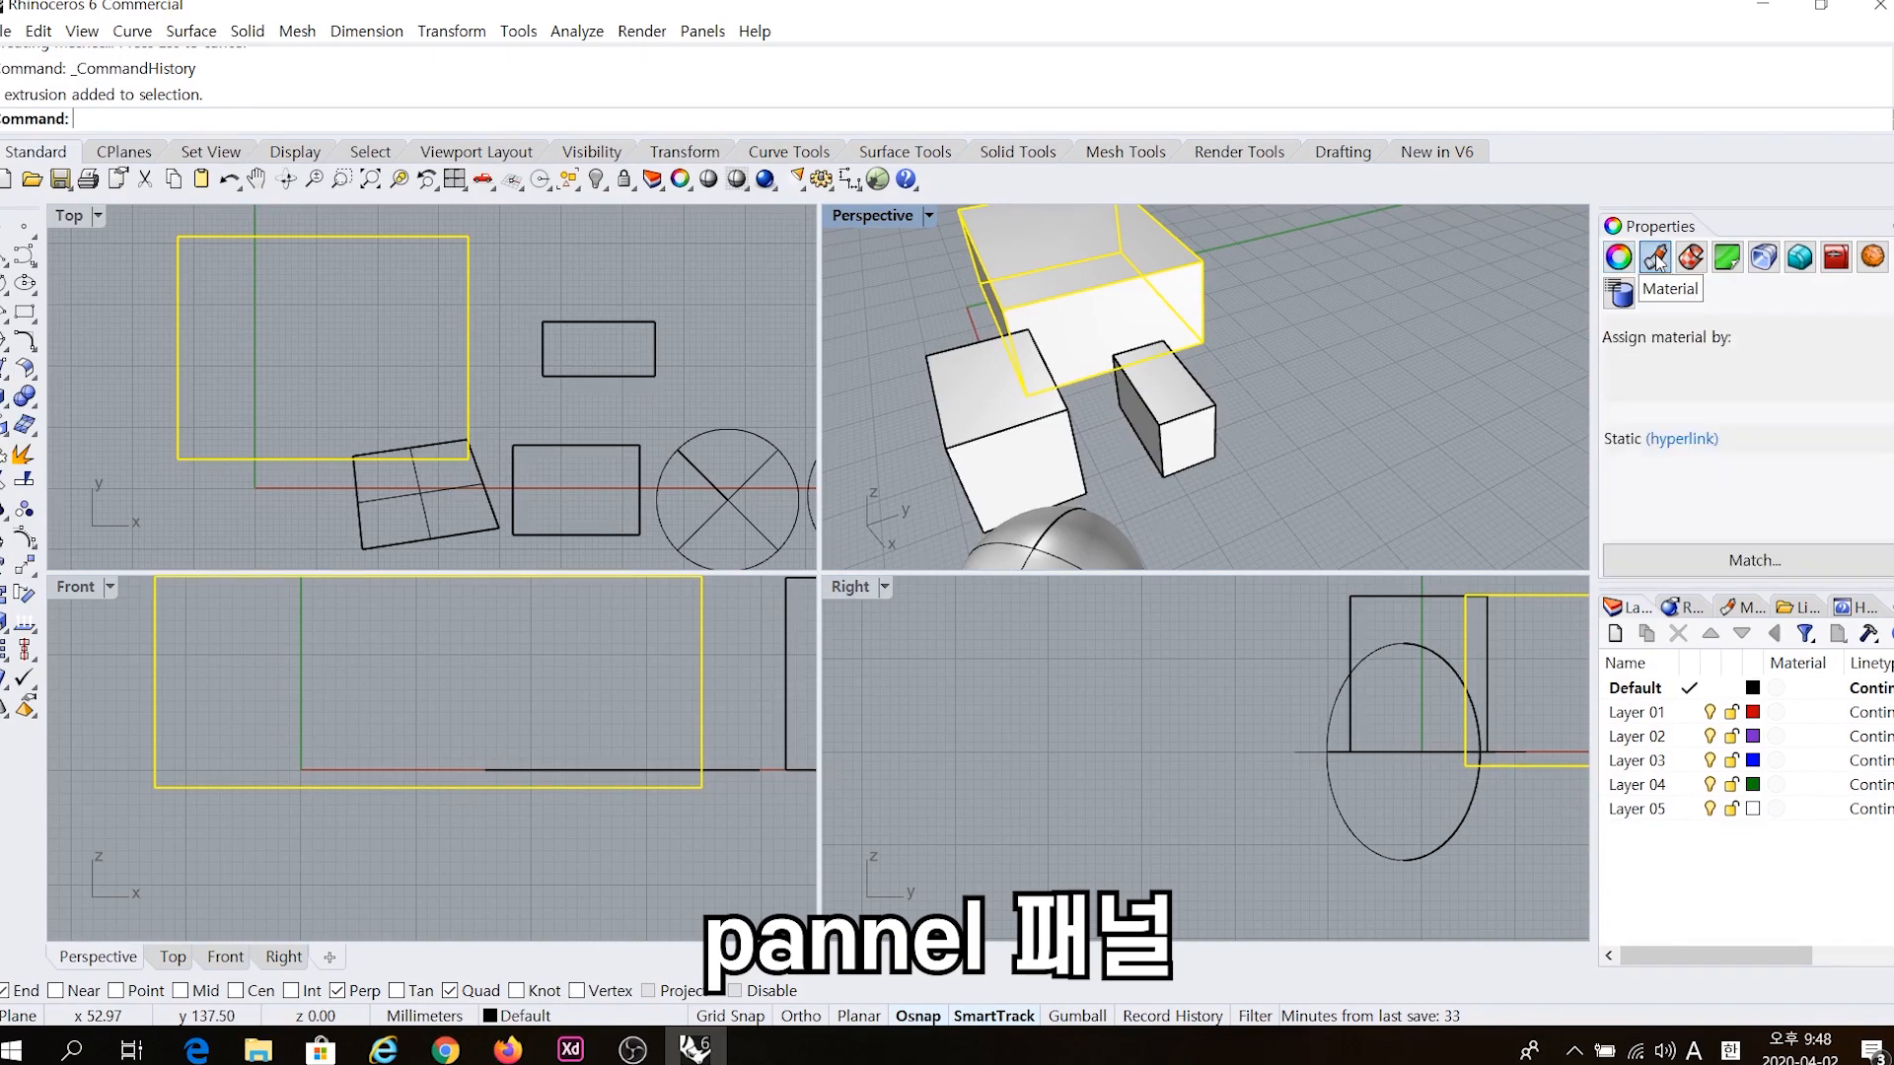
click(1691, 257)
drag(1661, 227, 1429, 297)
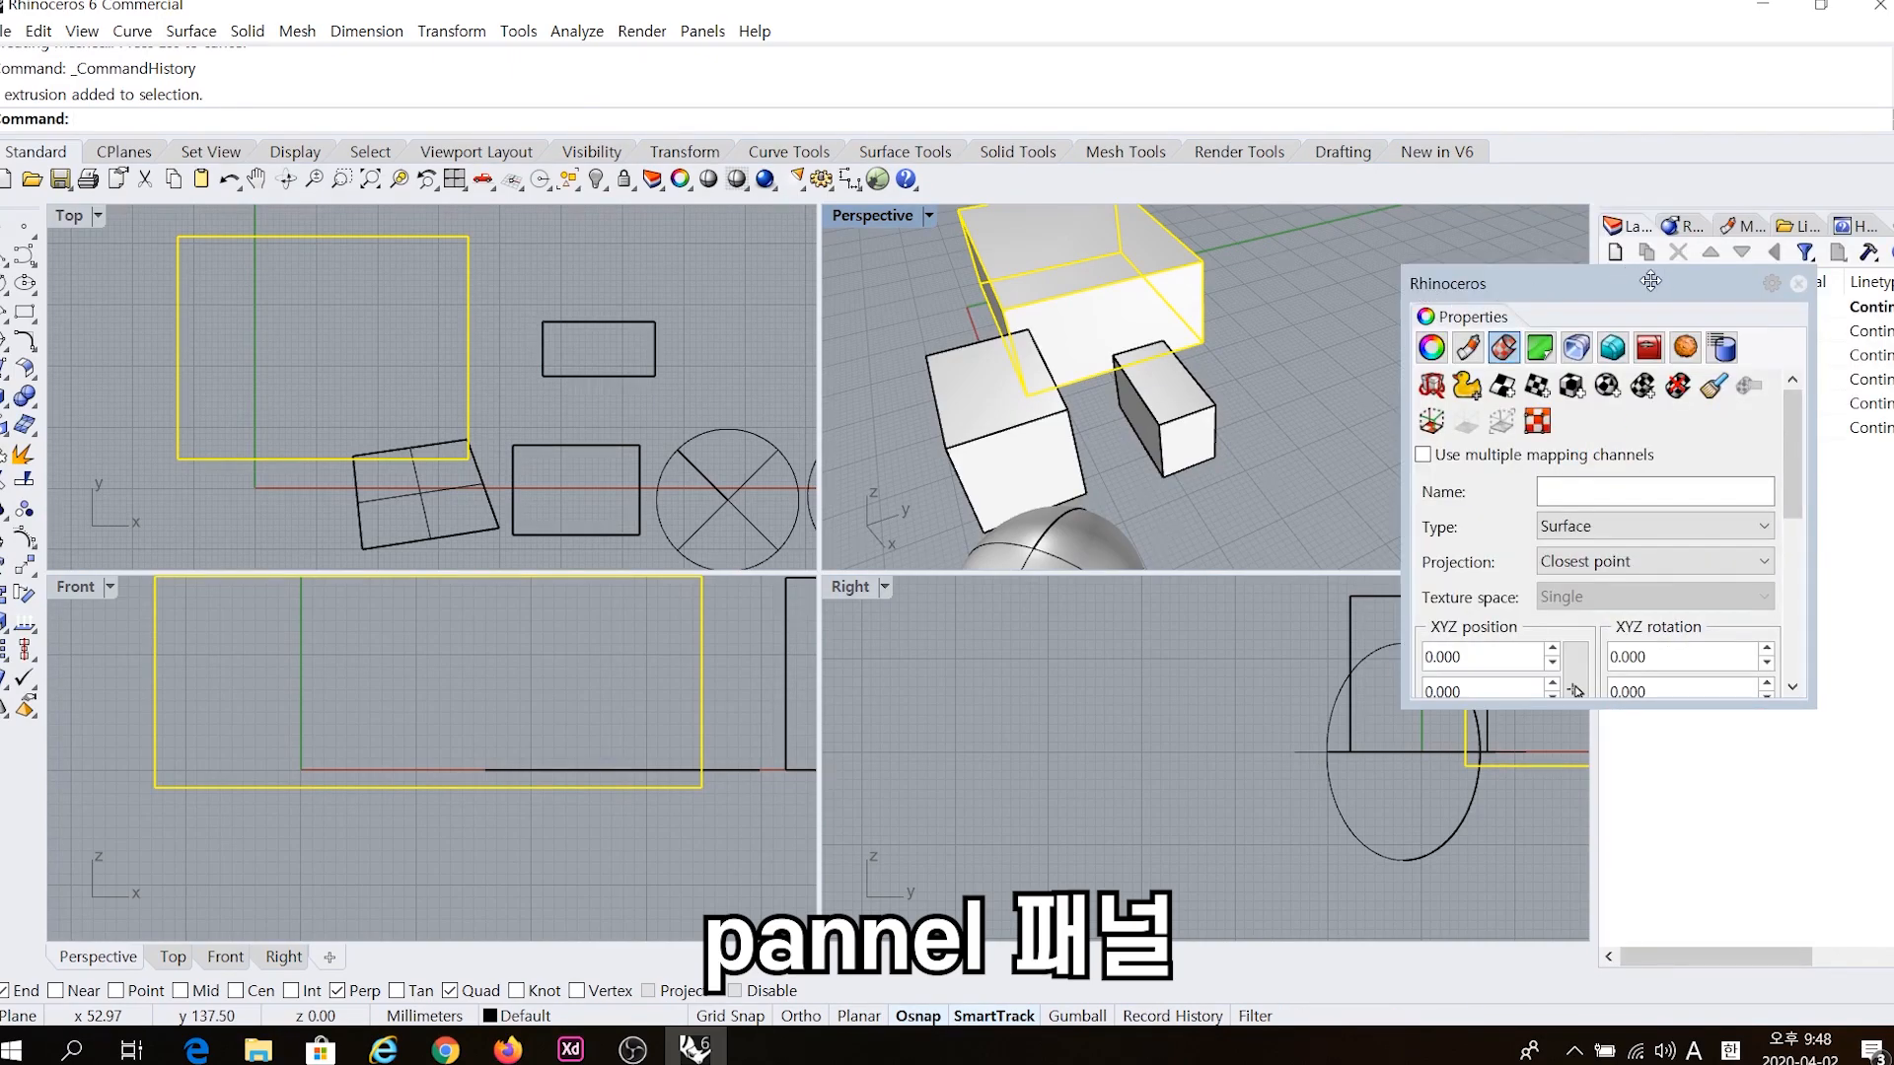
drag(1655, 275, 1578, 307)
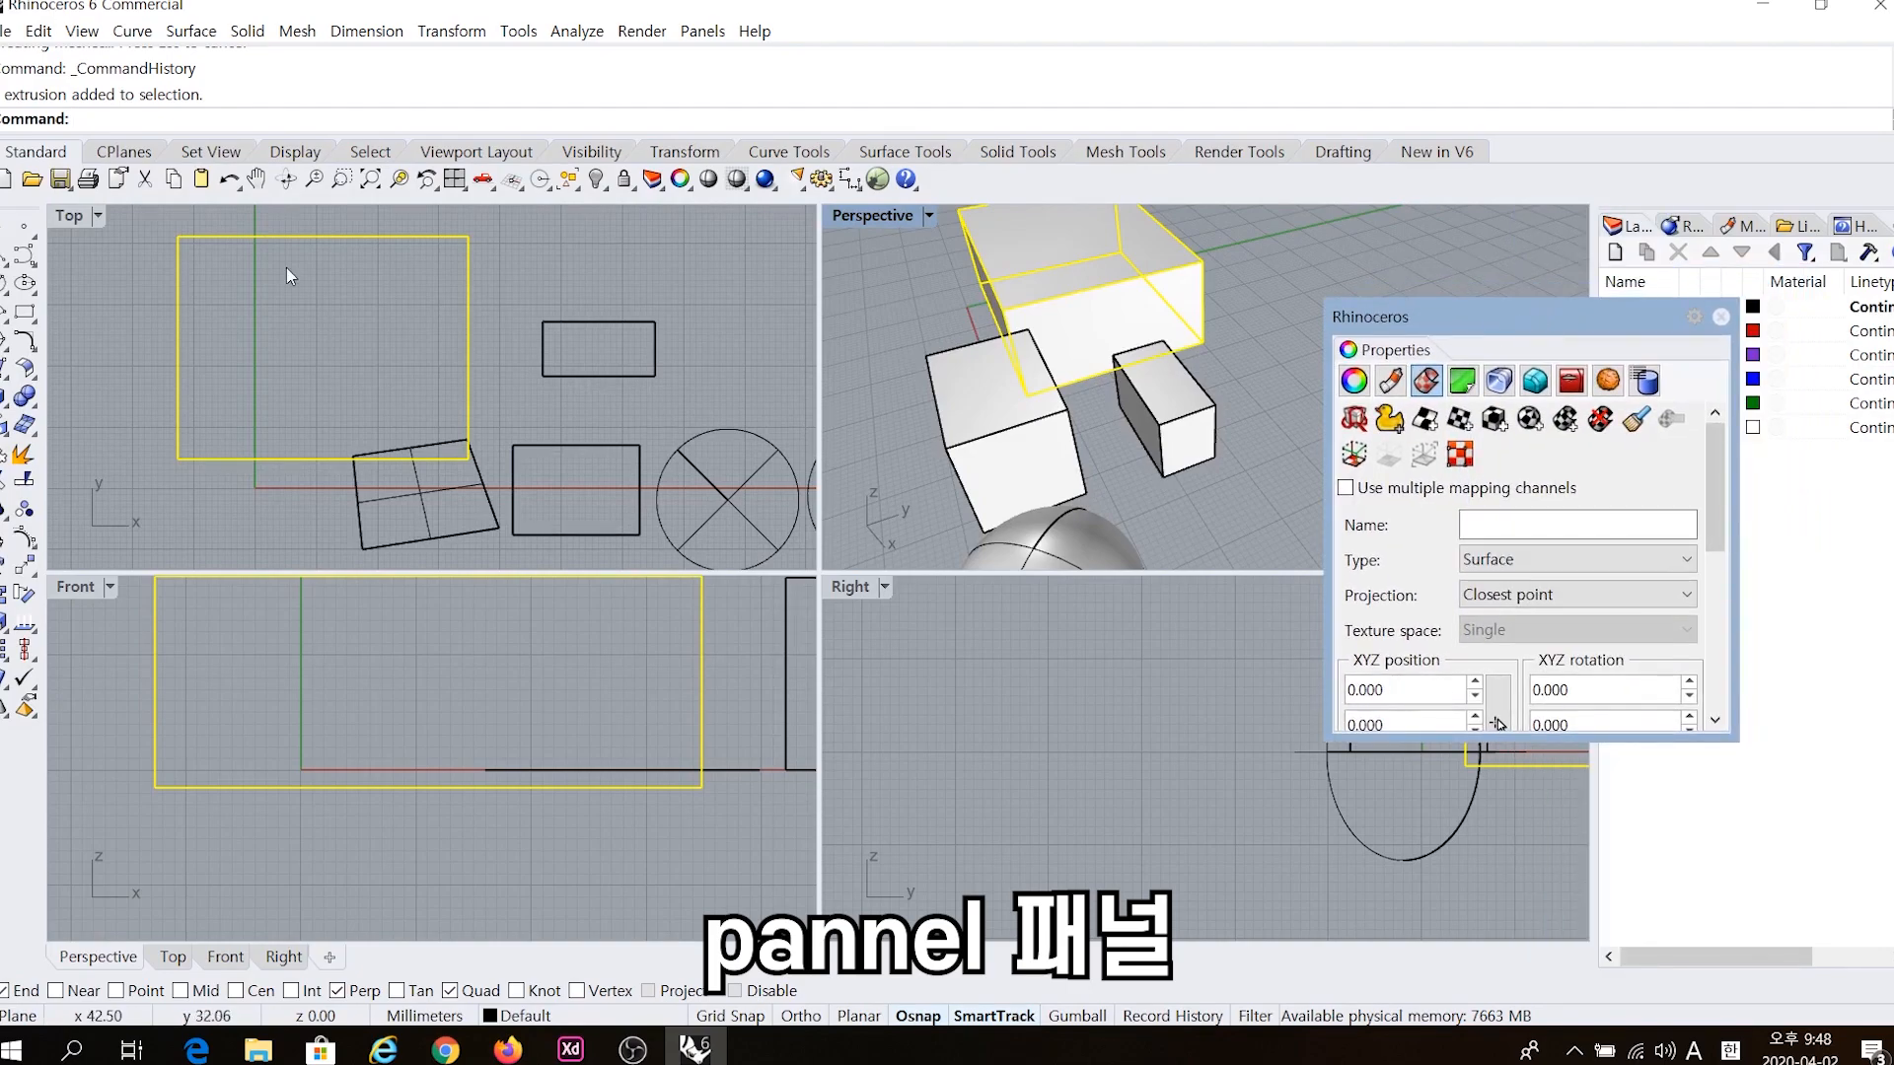
Undock the Main sidebar and the Standard and Set View toolbars, leaving them floating over the viewports with the Properties window.
drag(15, 219, 305, 292)
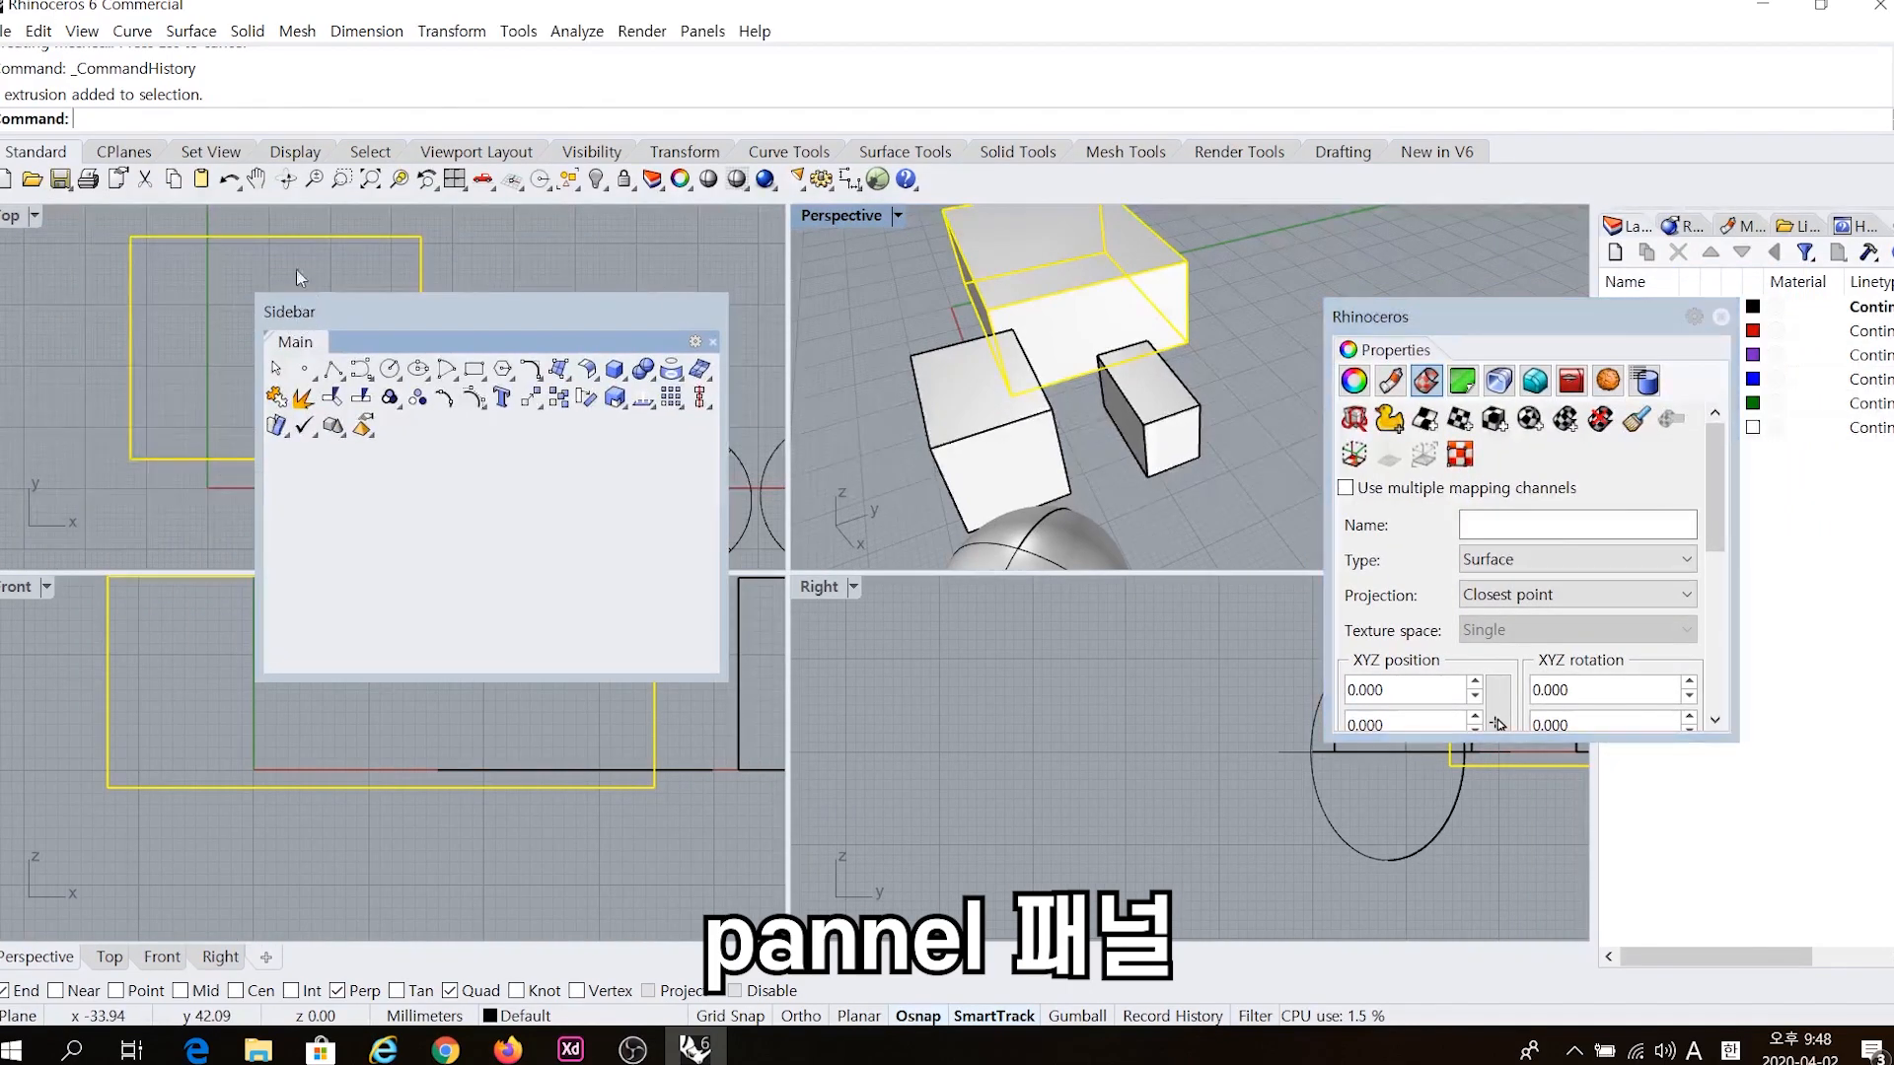
drag(35, 151, 109, 219)
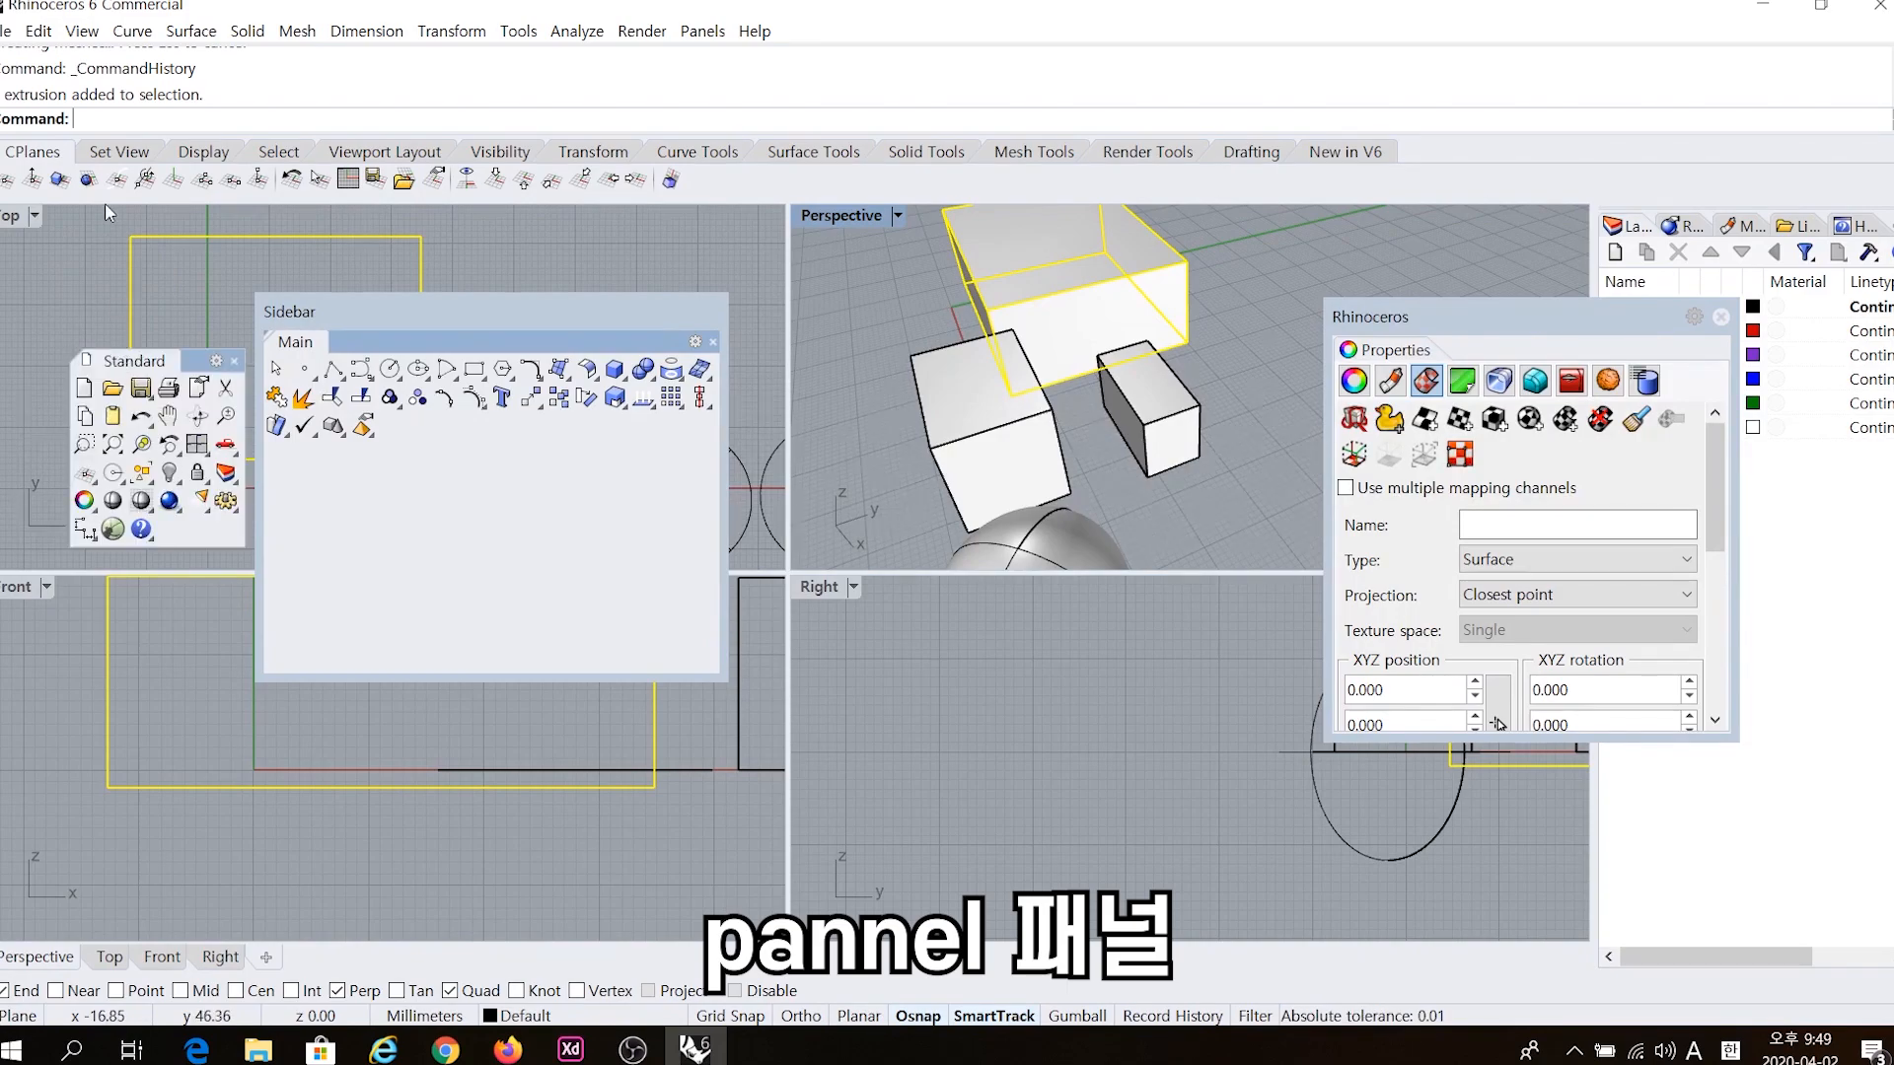
drag(118, 151, 568, 258)
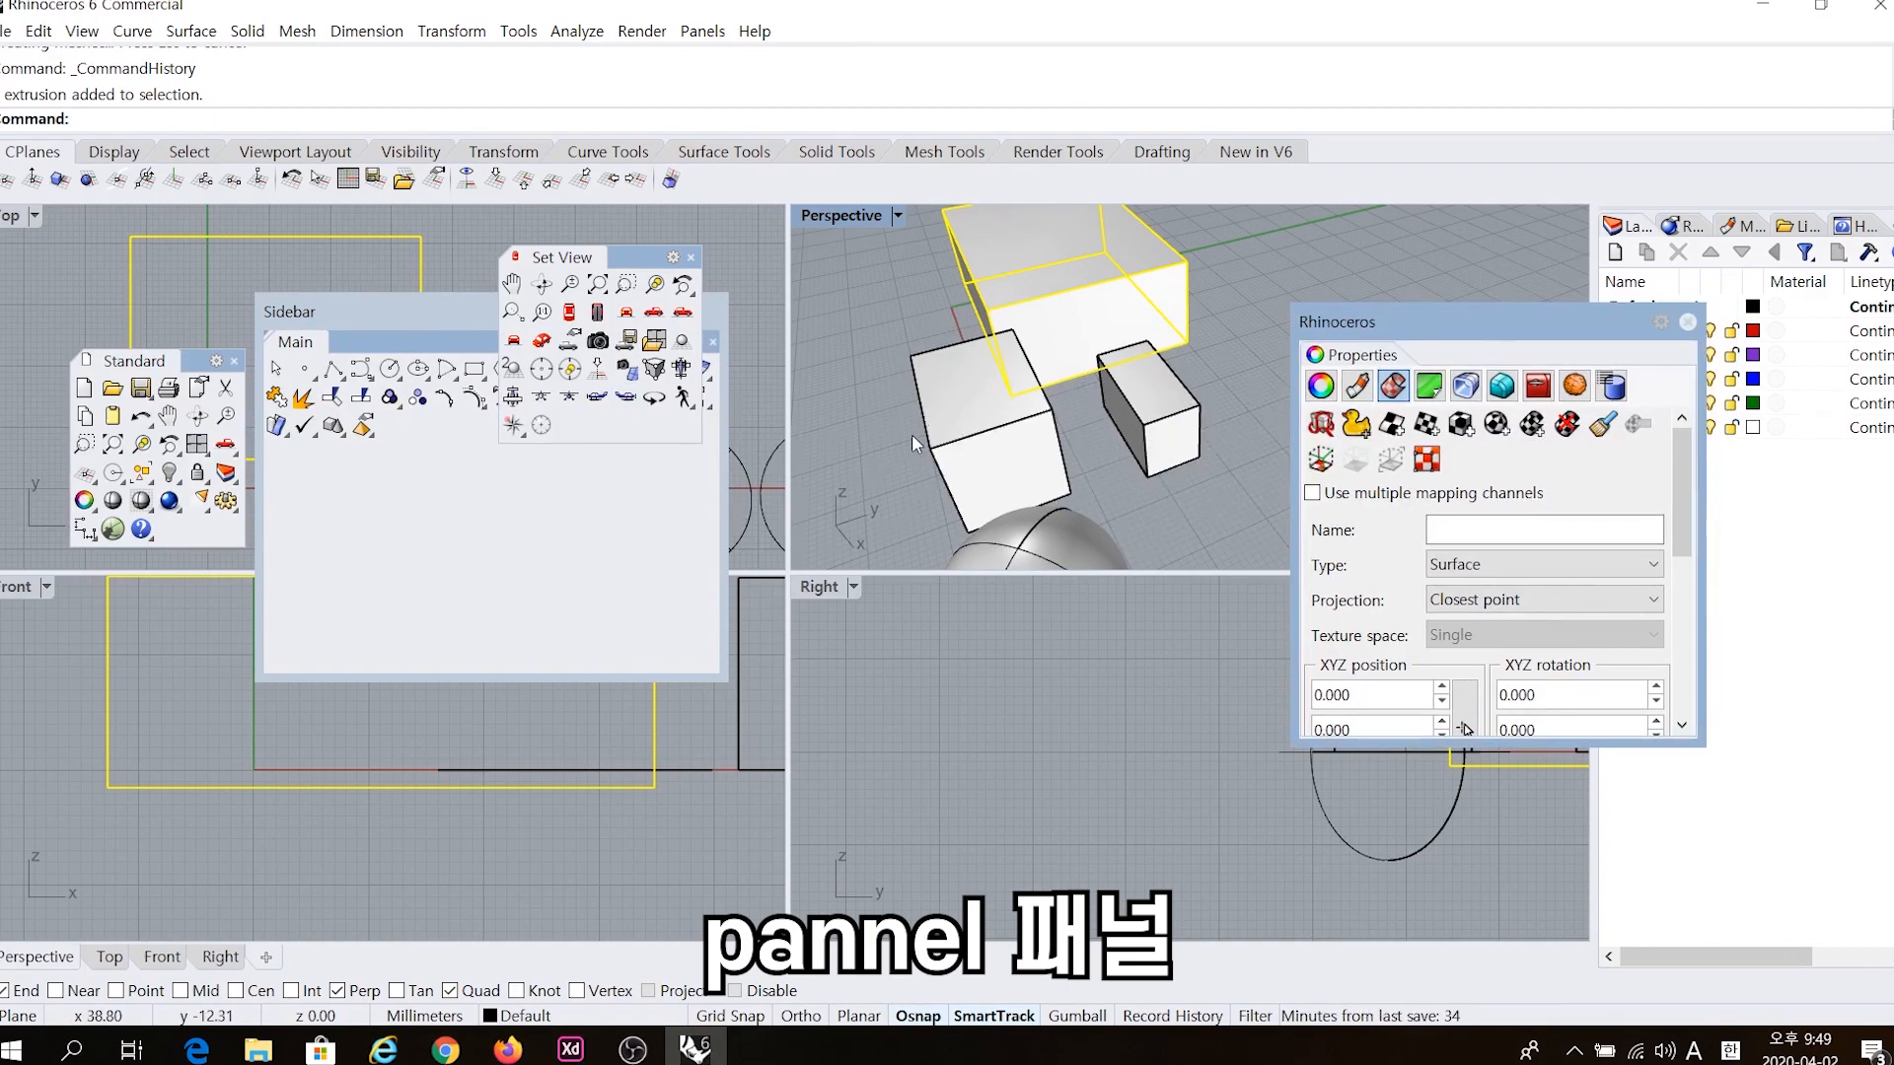
drag(1388, 311, 1457, 316)
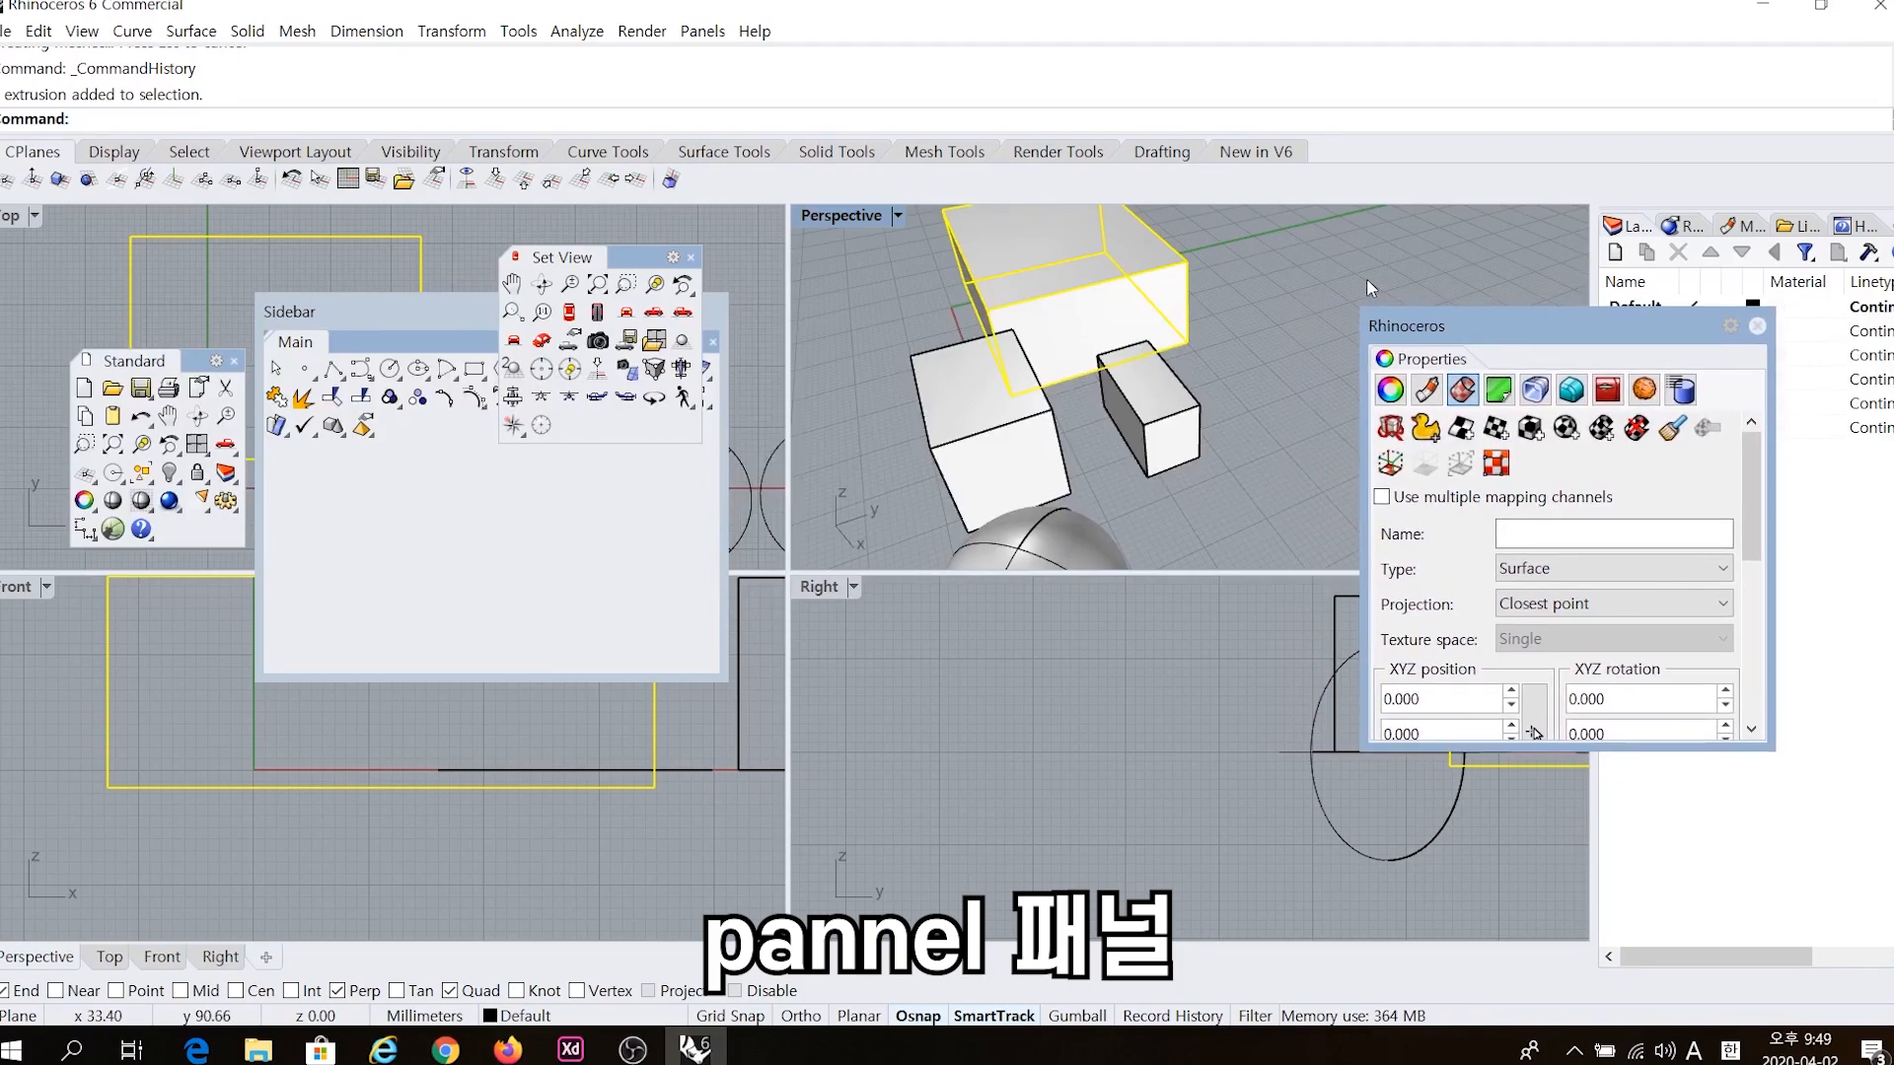
Restore the default toolbars through the Toolbar Layout options, confirming the reset and accepting the options.
click(519, 31)
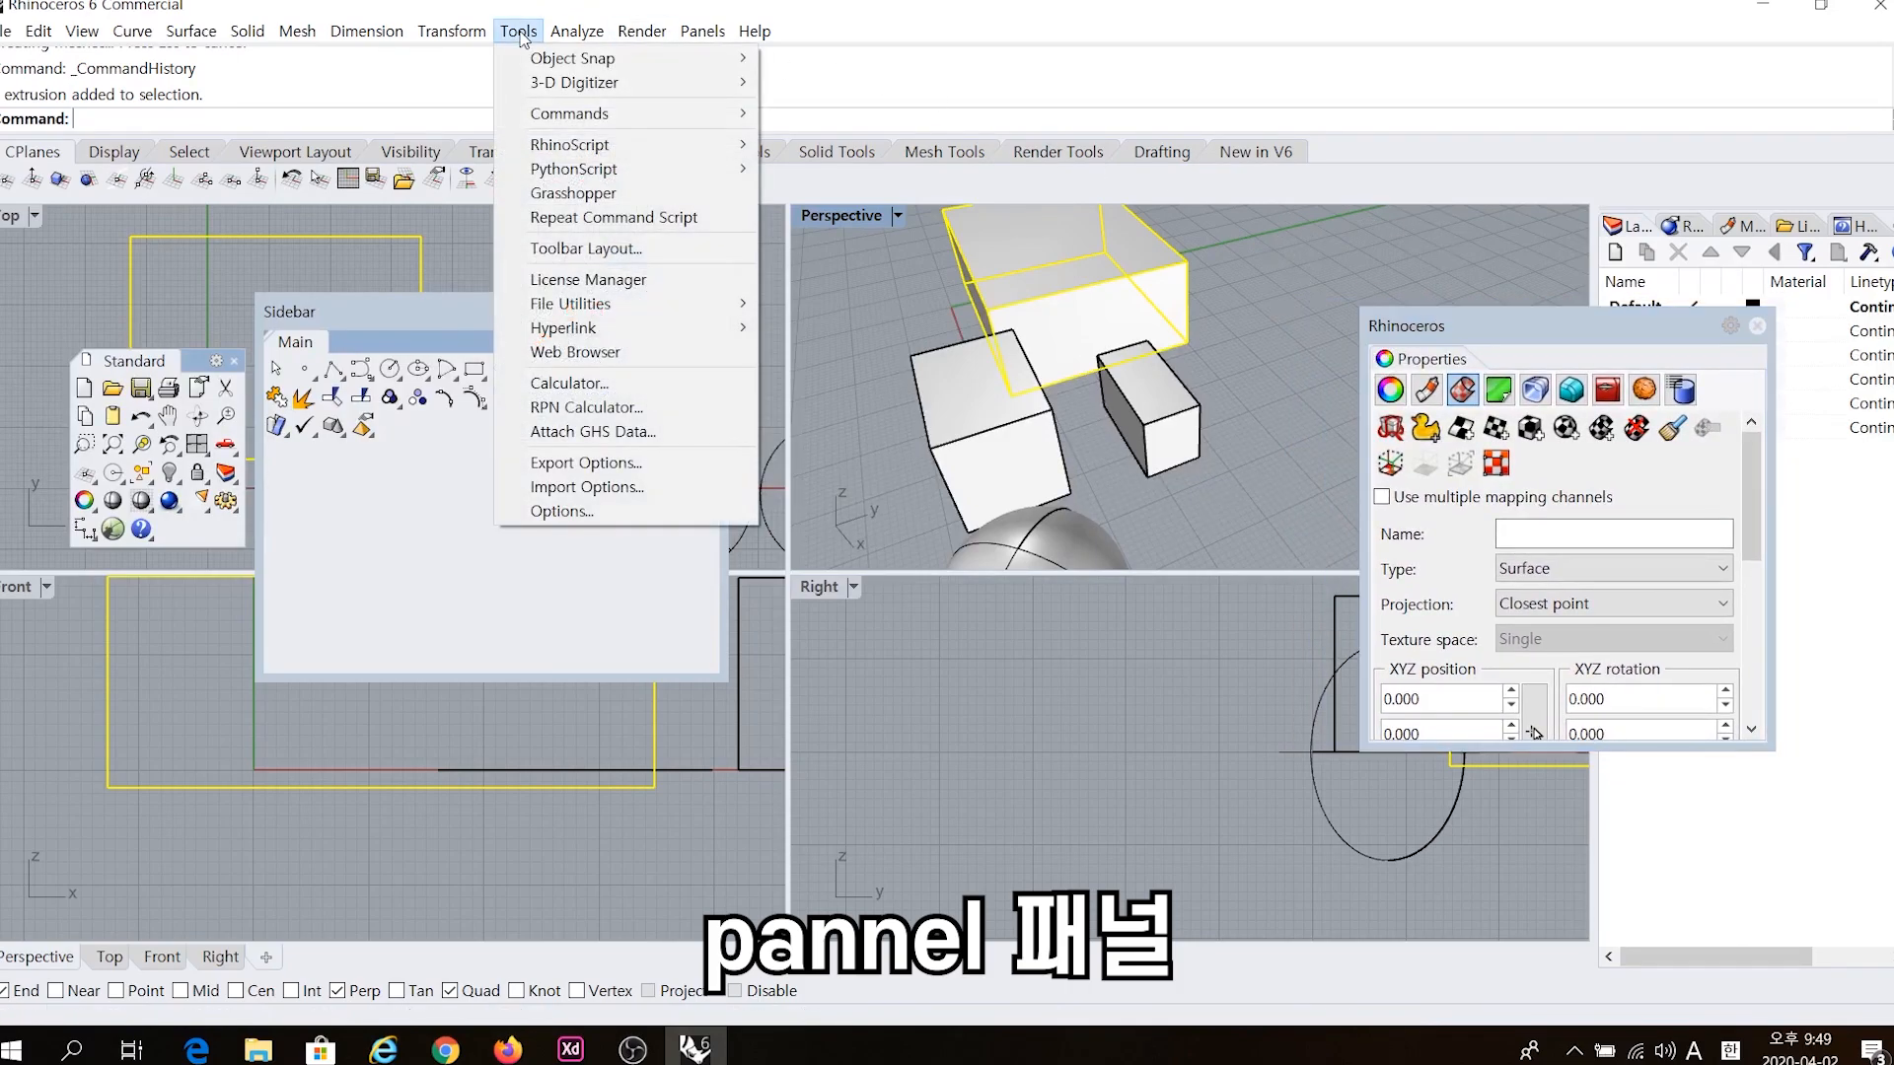
mouse_move(553, 123)
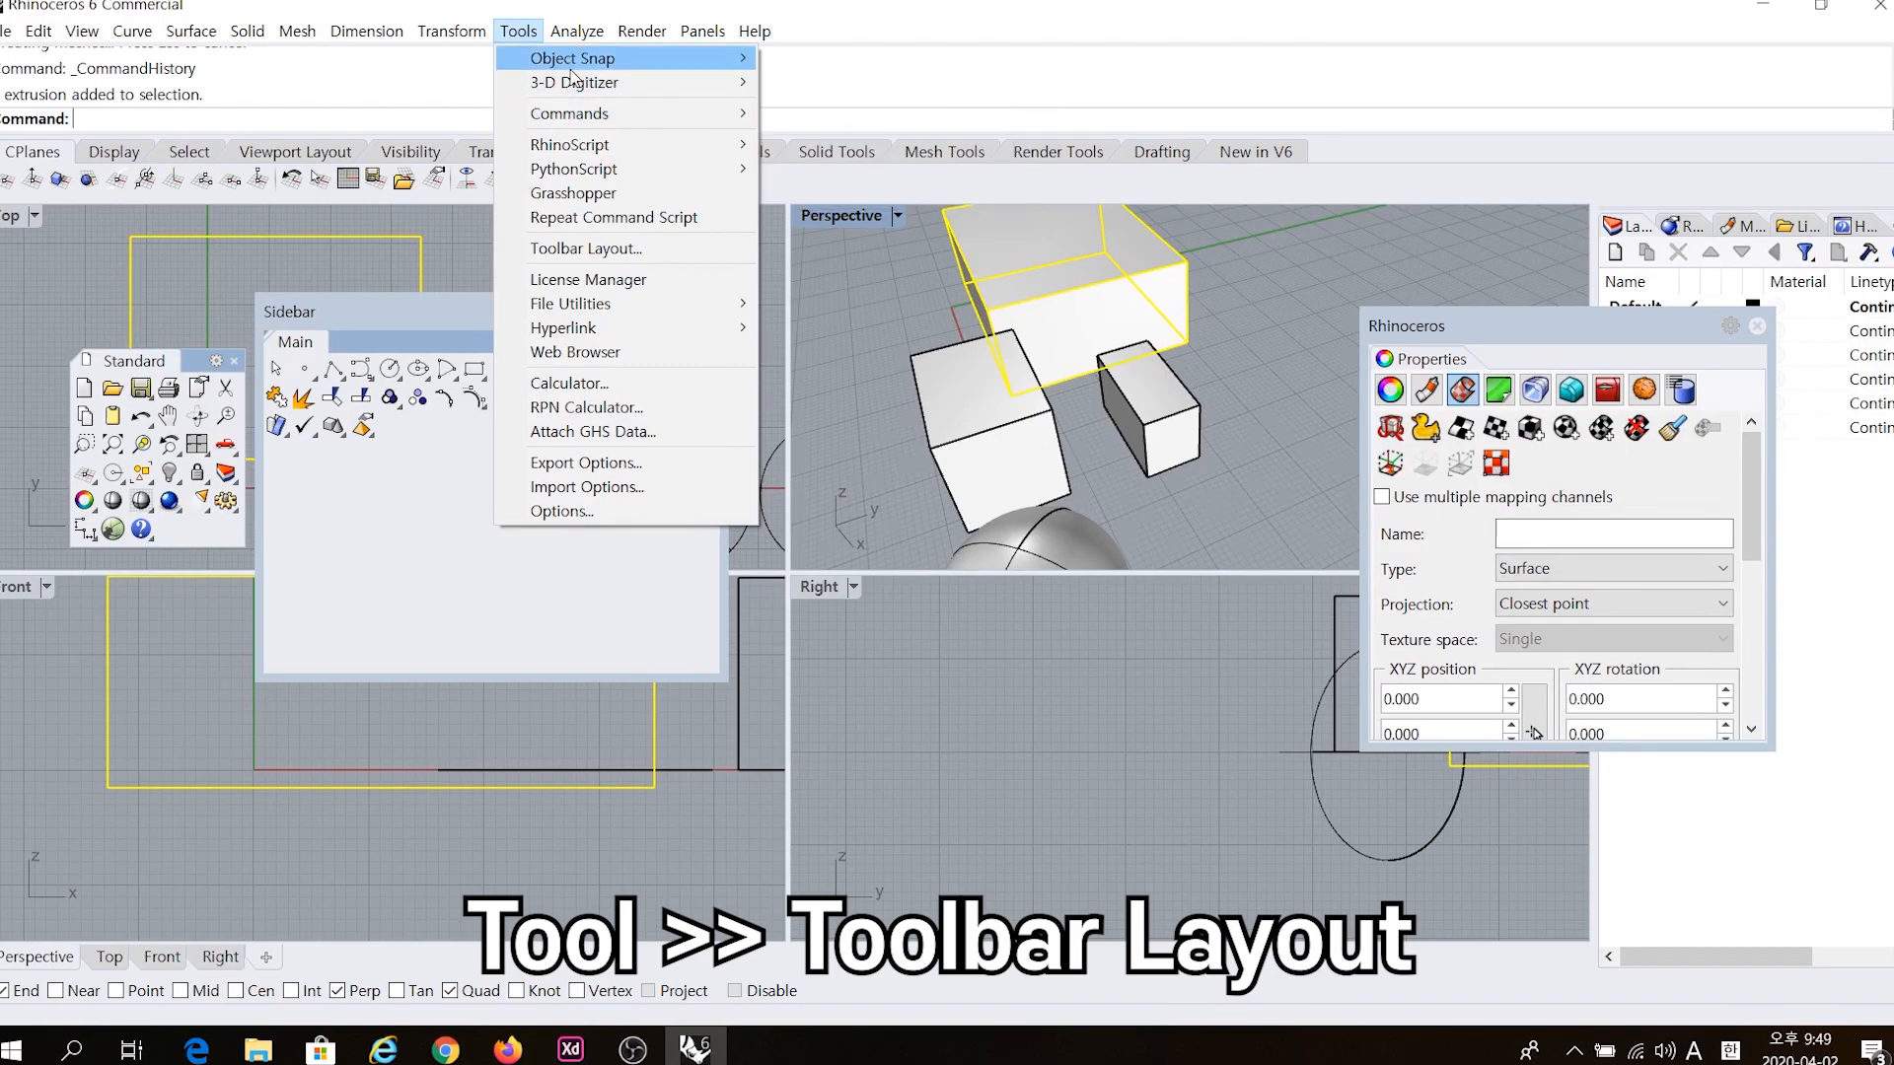
mouse_move(652, 51)
mouse_move(703, 34)
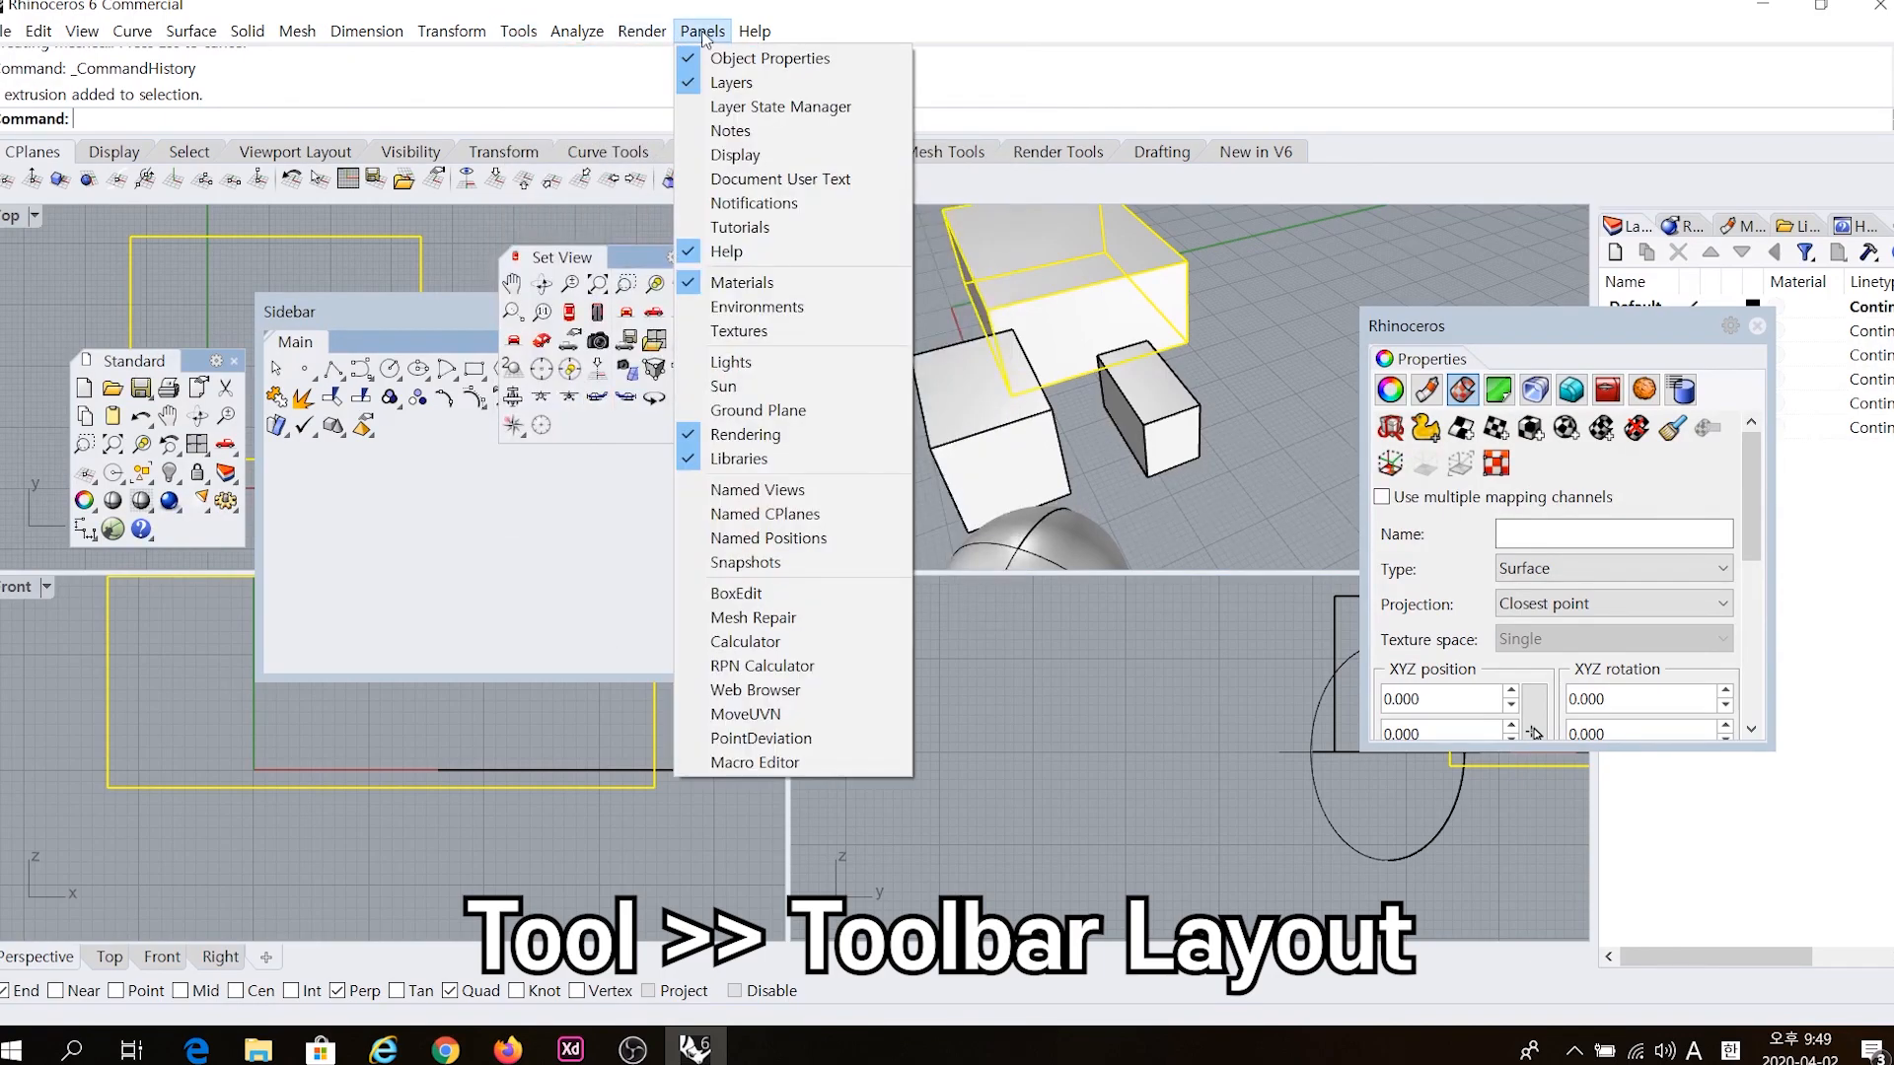
mouse_move(517, 40)
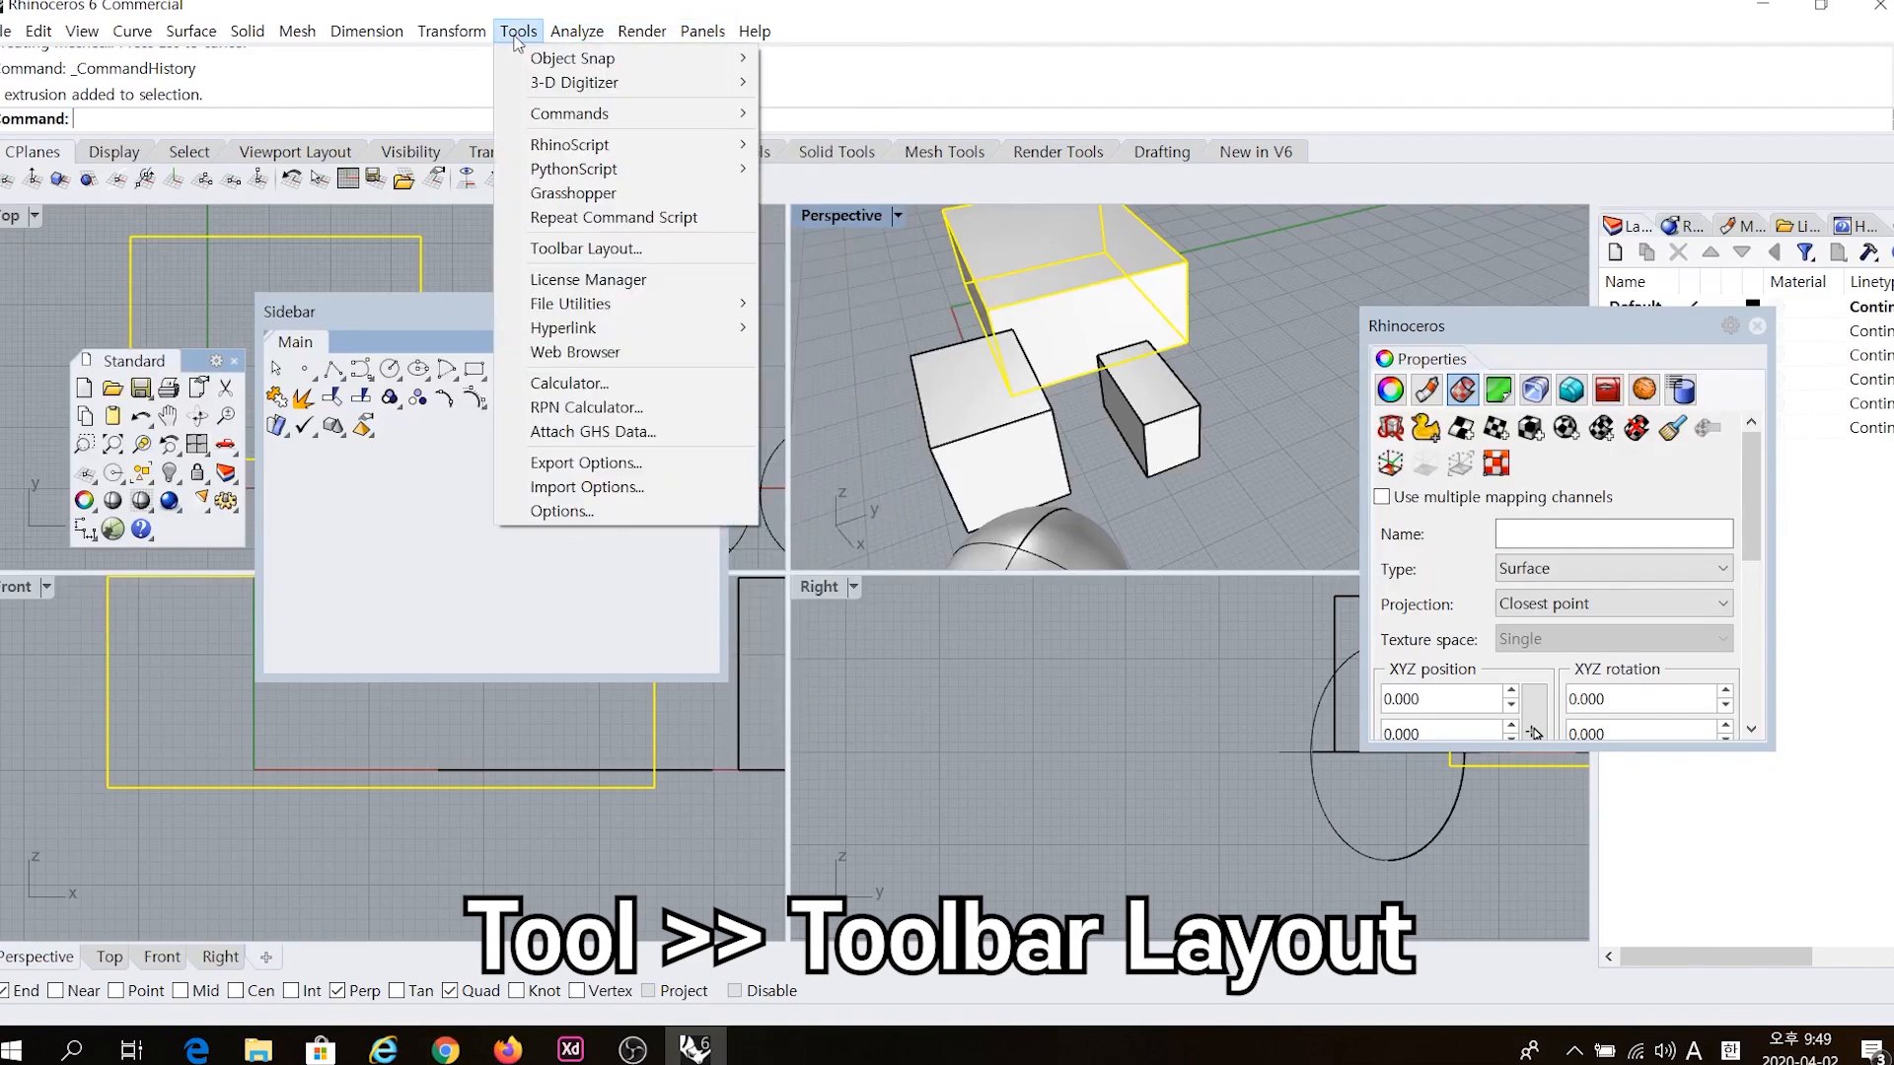
click(580, 251)
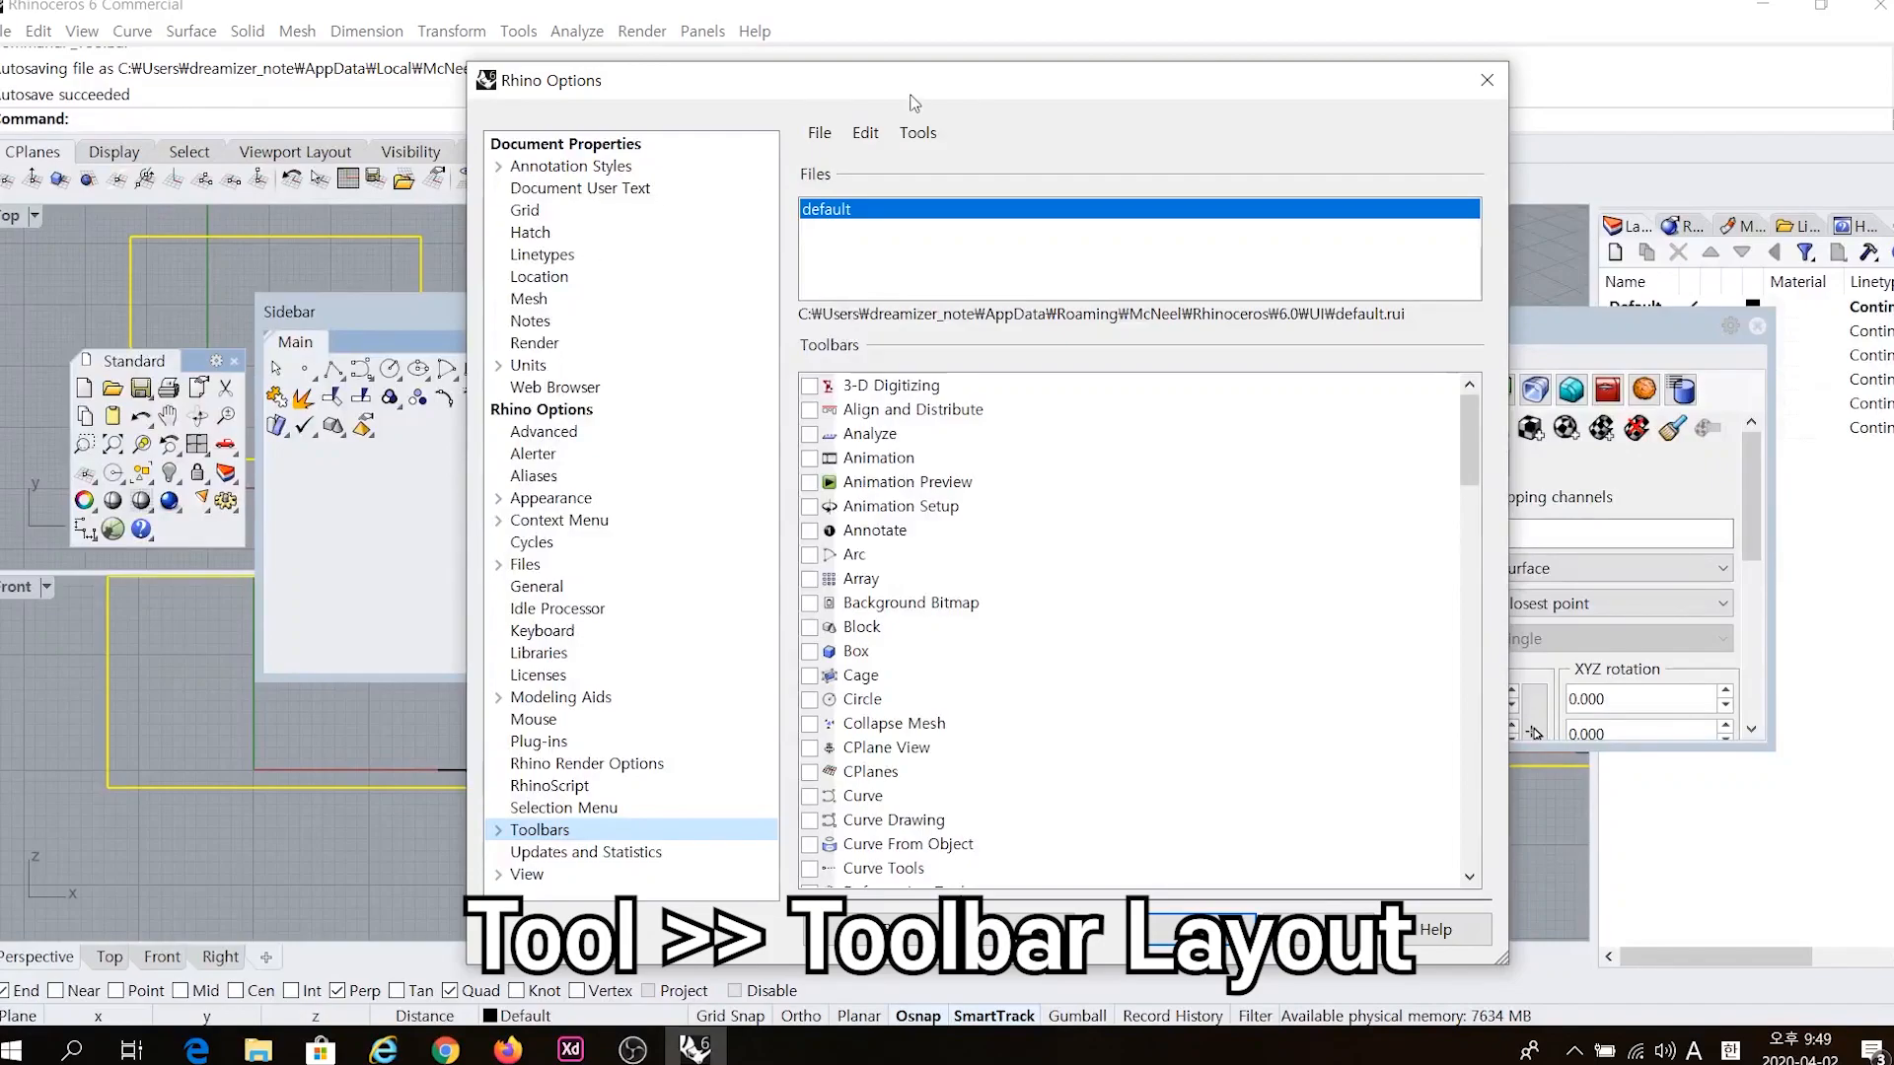
drag(563, 93, 520, 67)
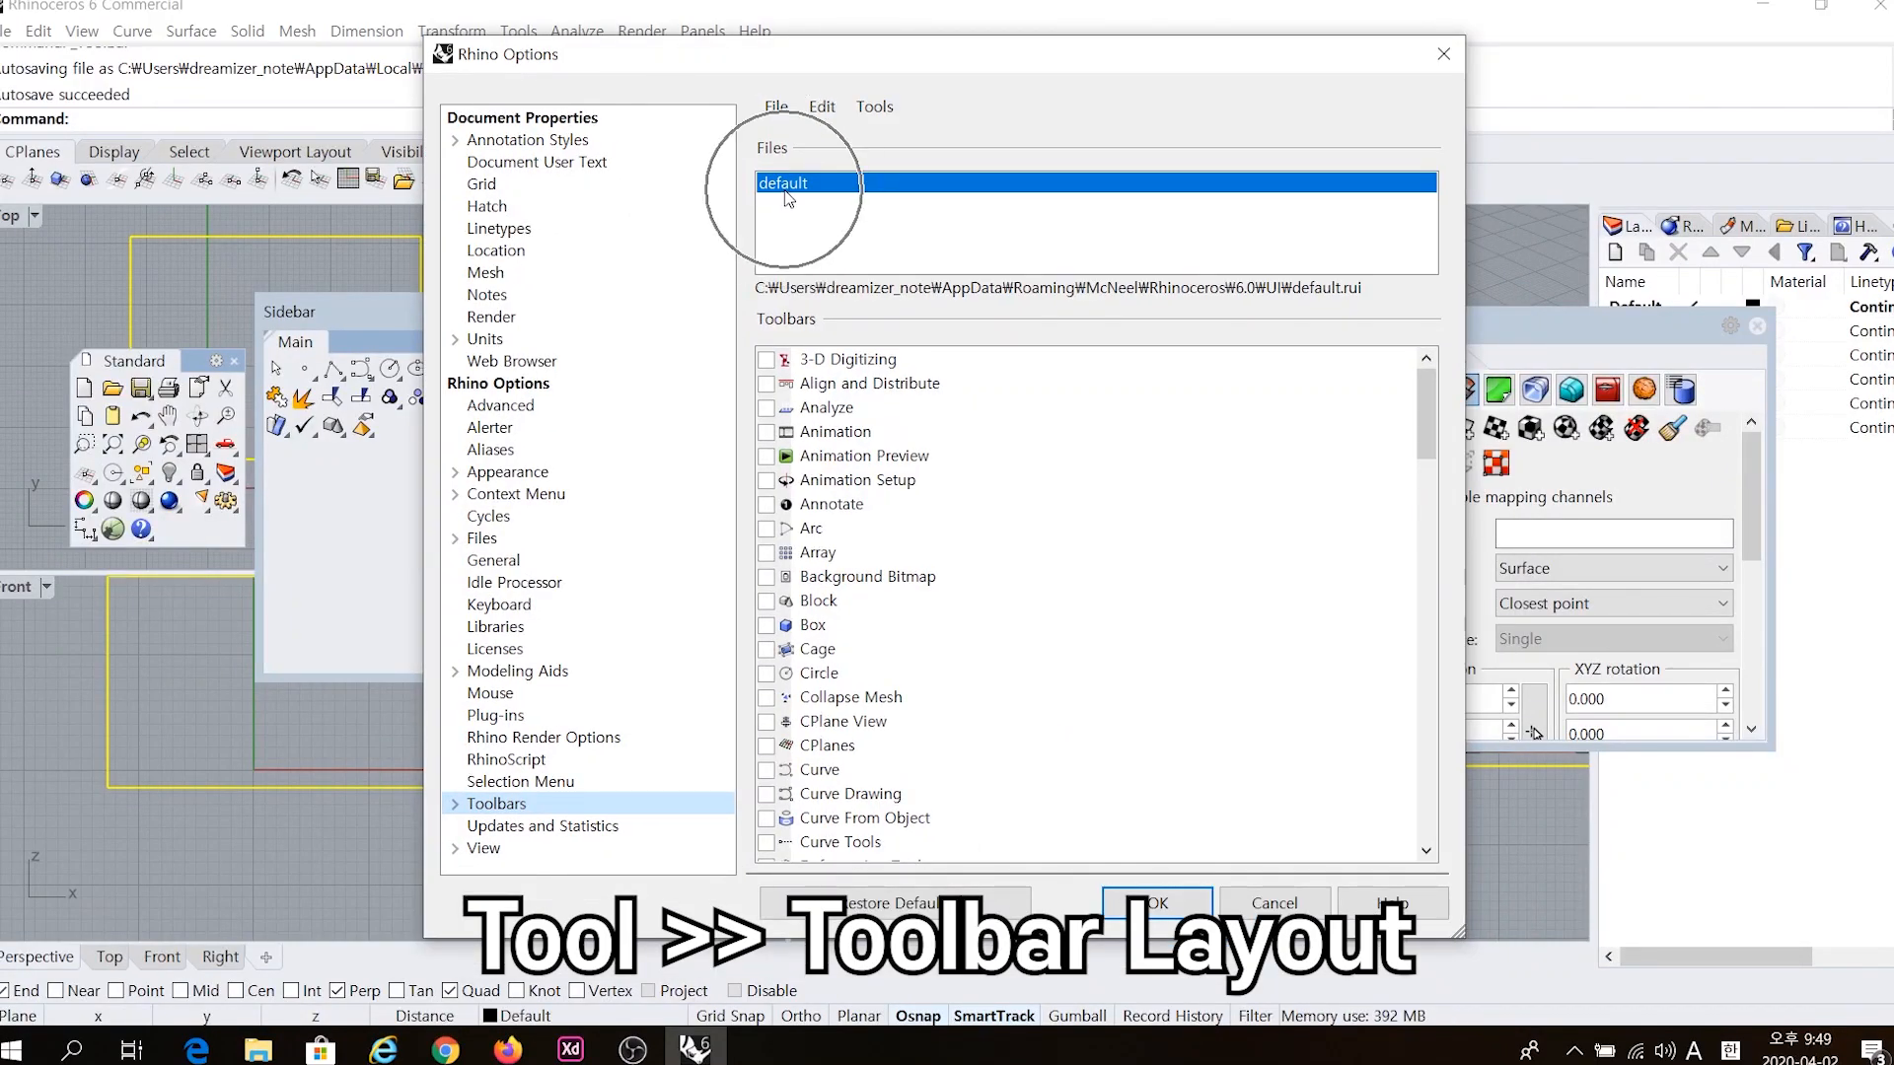
click(877, 910)
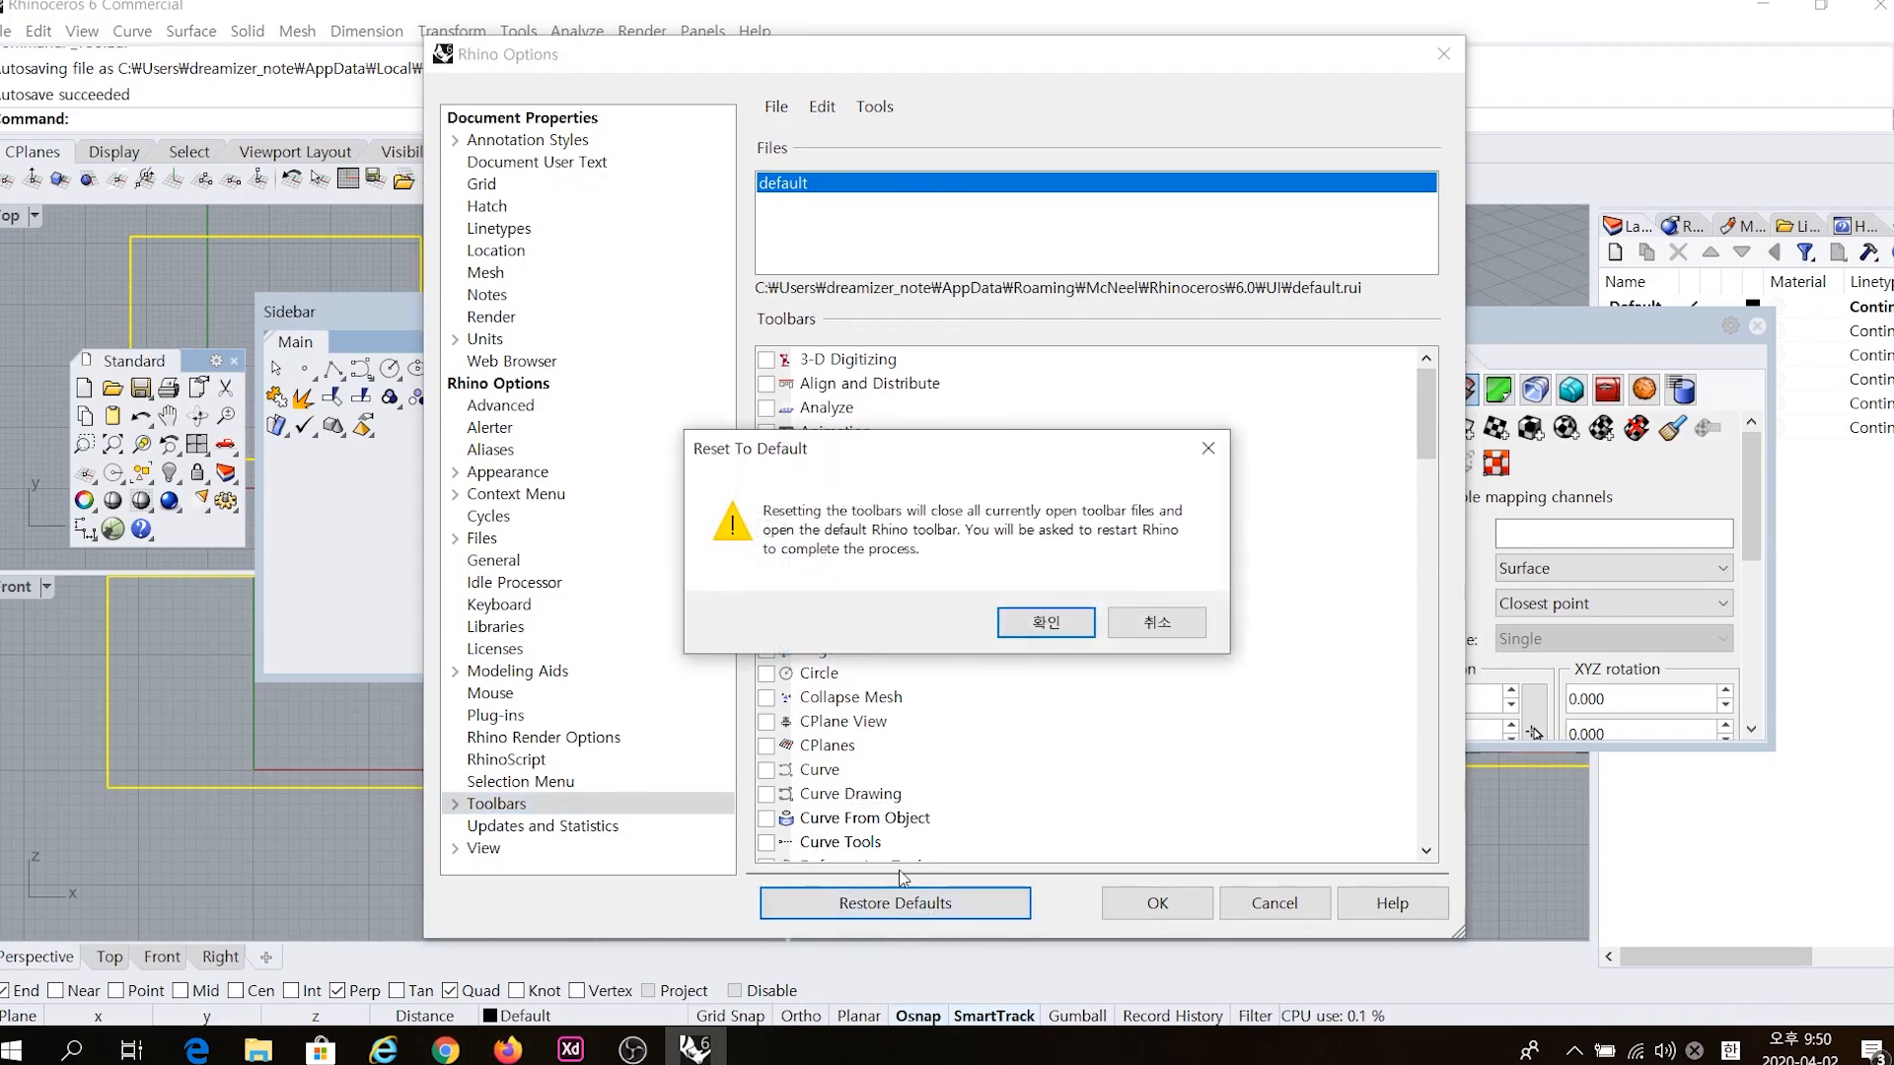
click(1002, 627)
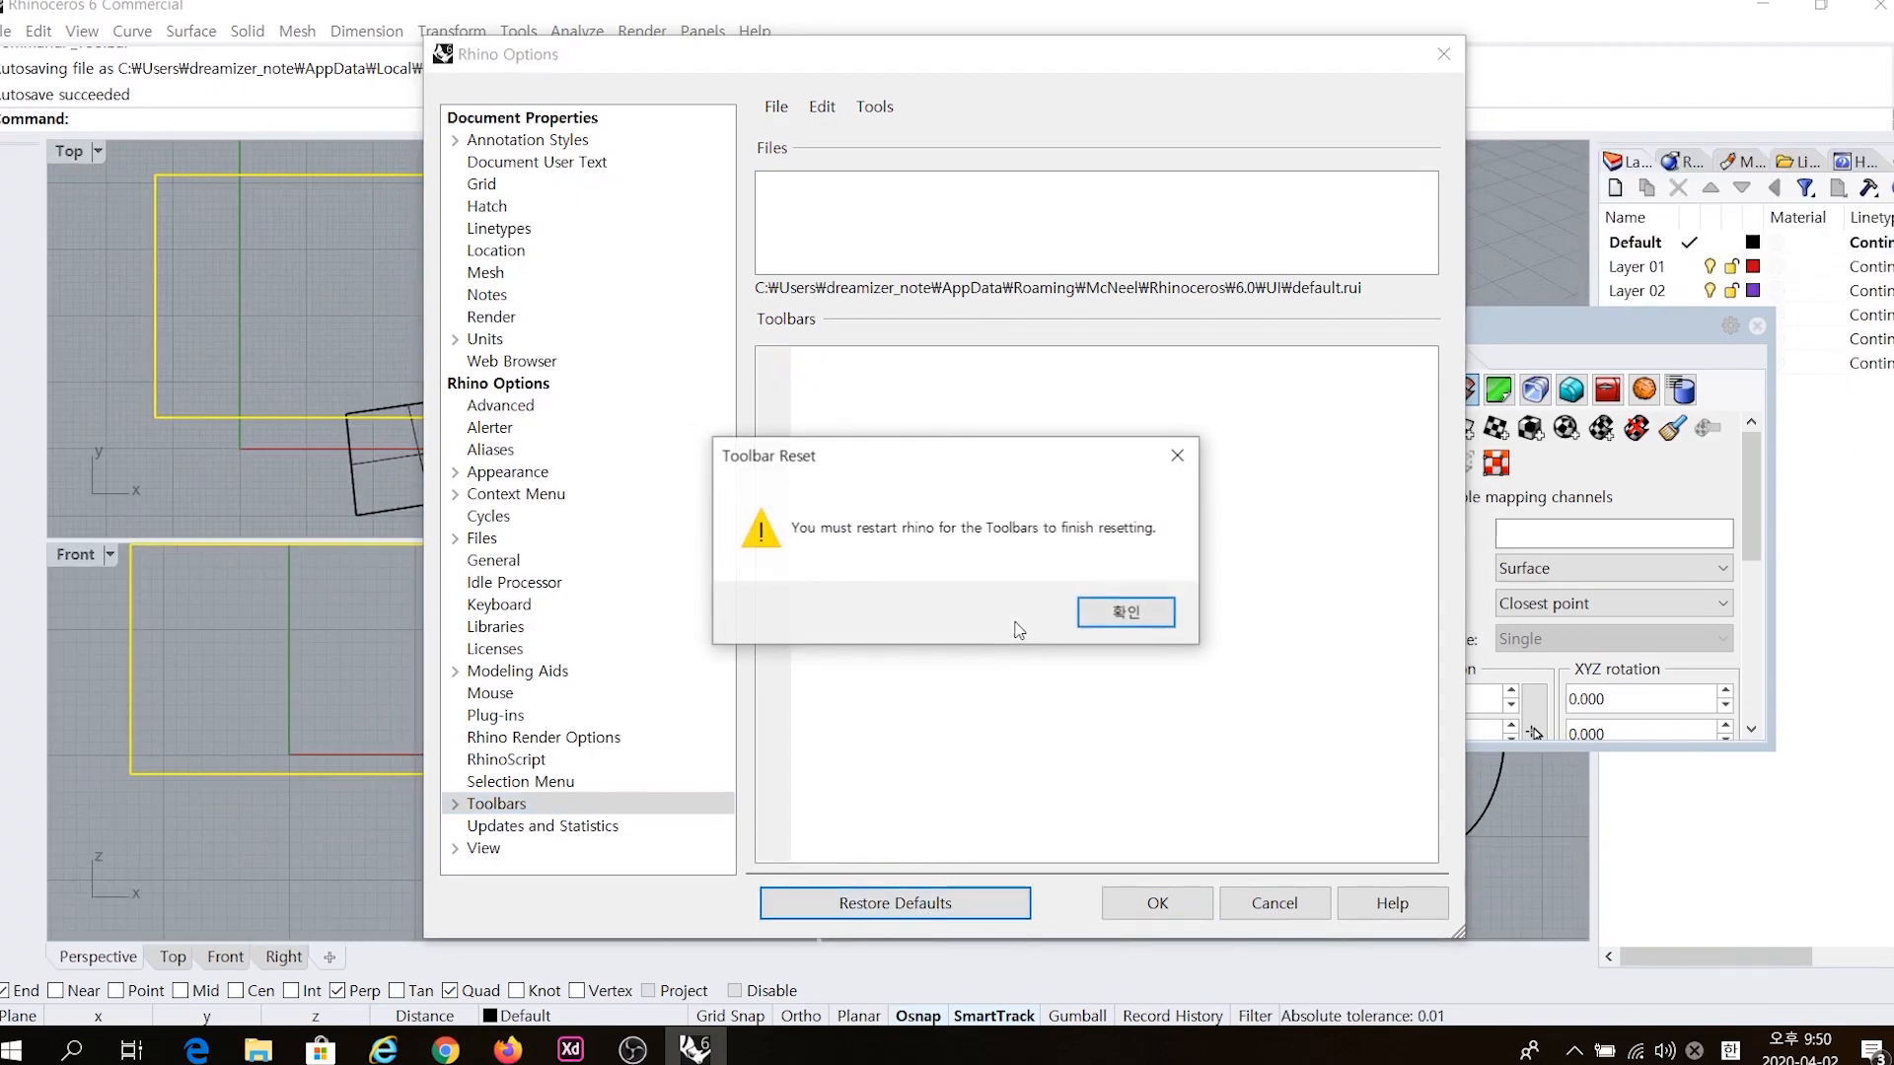
click(1101, 627)
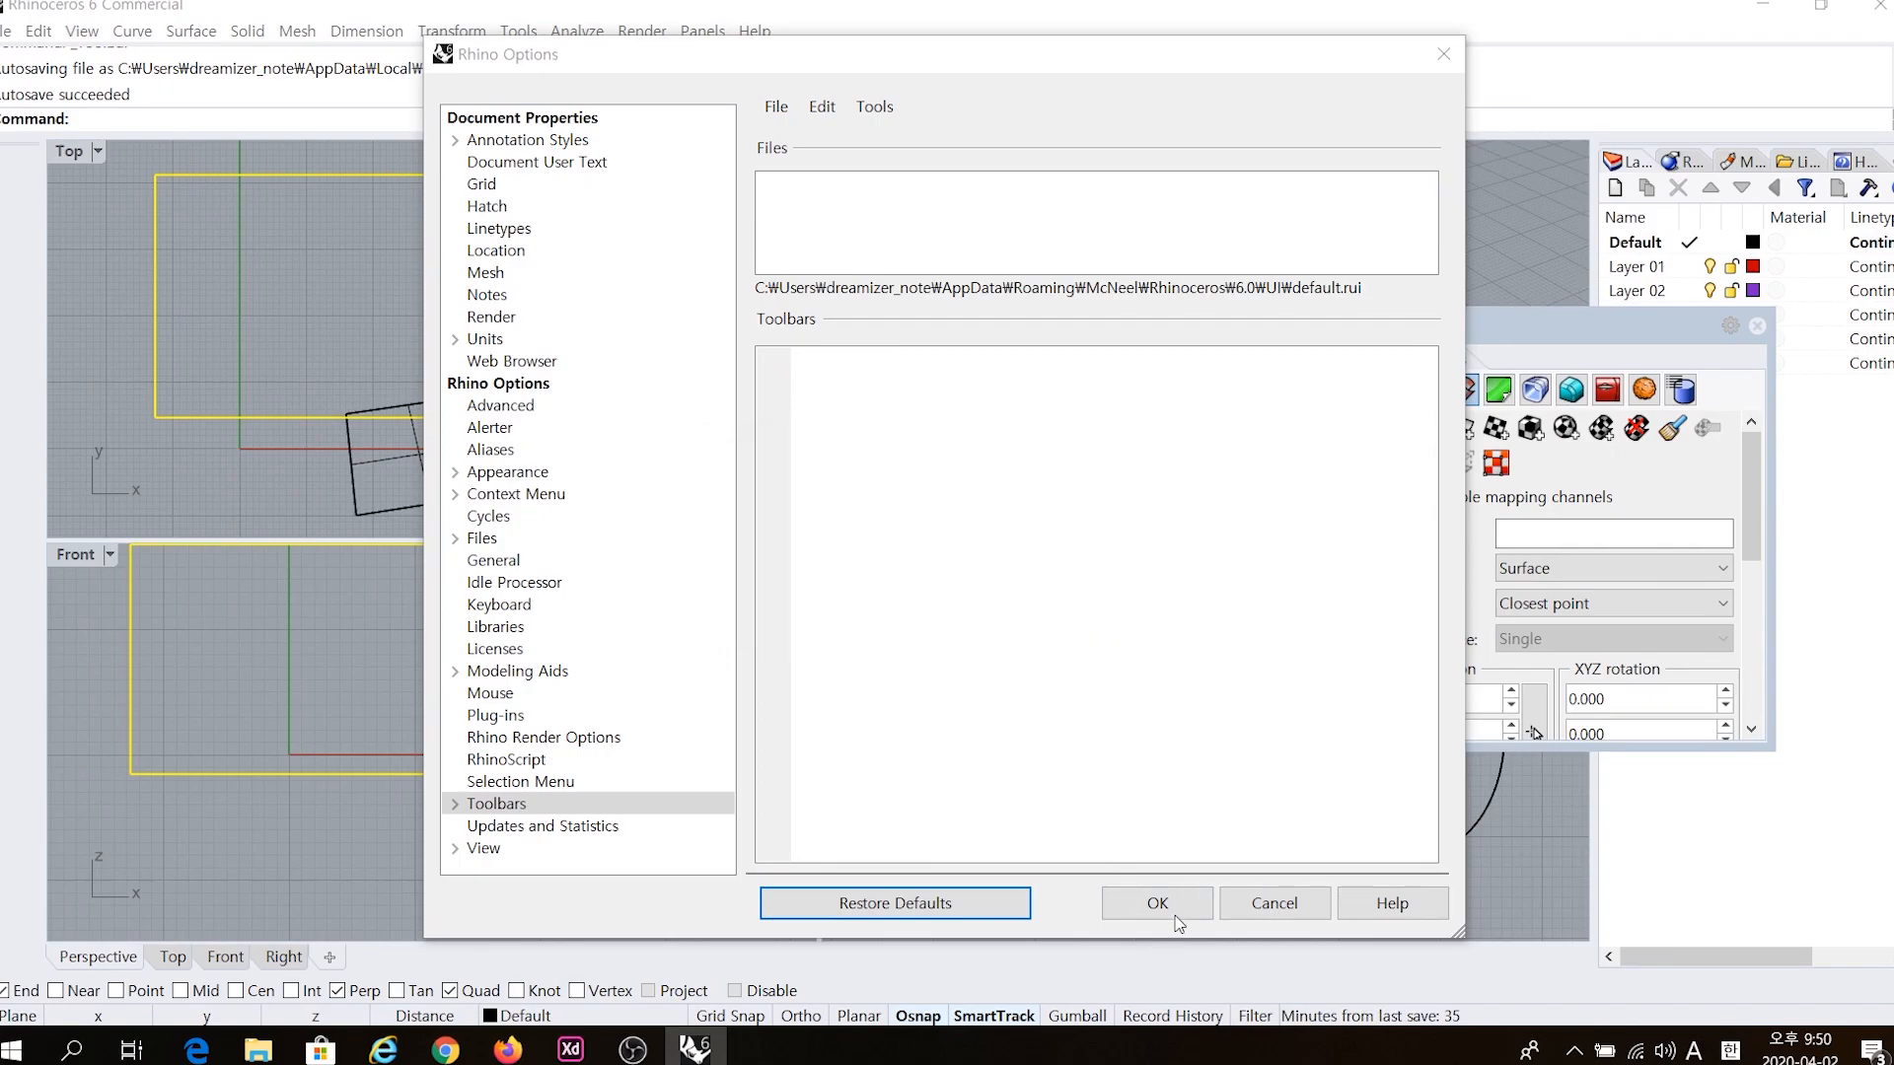
click(1159, 903)
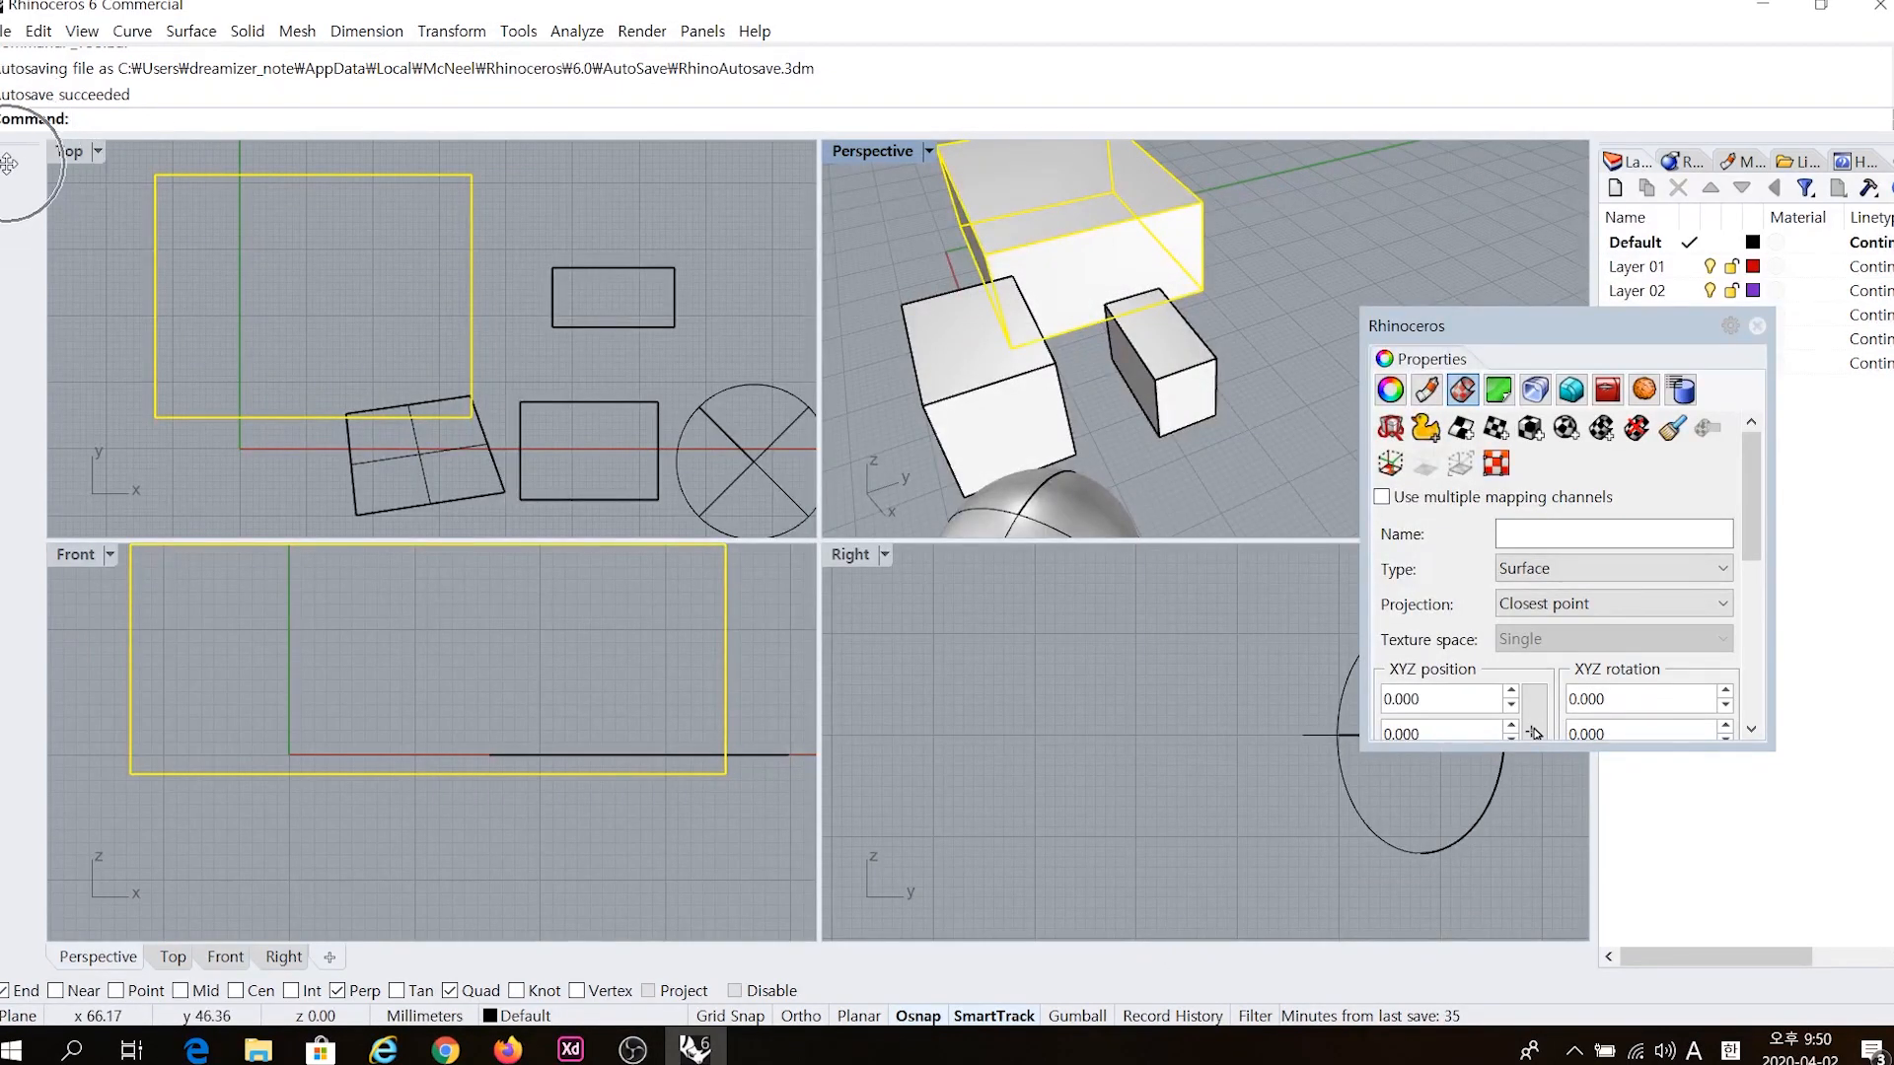
Restart Rhino without saving the model, dismiss the start screen, and dock the floating Properties panel as a tab beside Layers.
click(1879, 6)
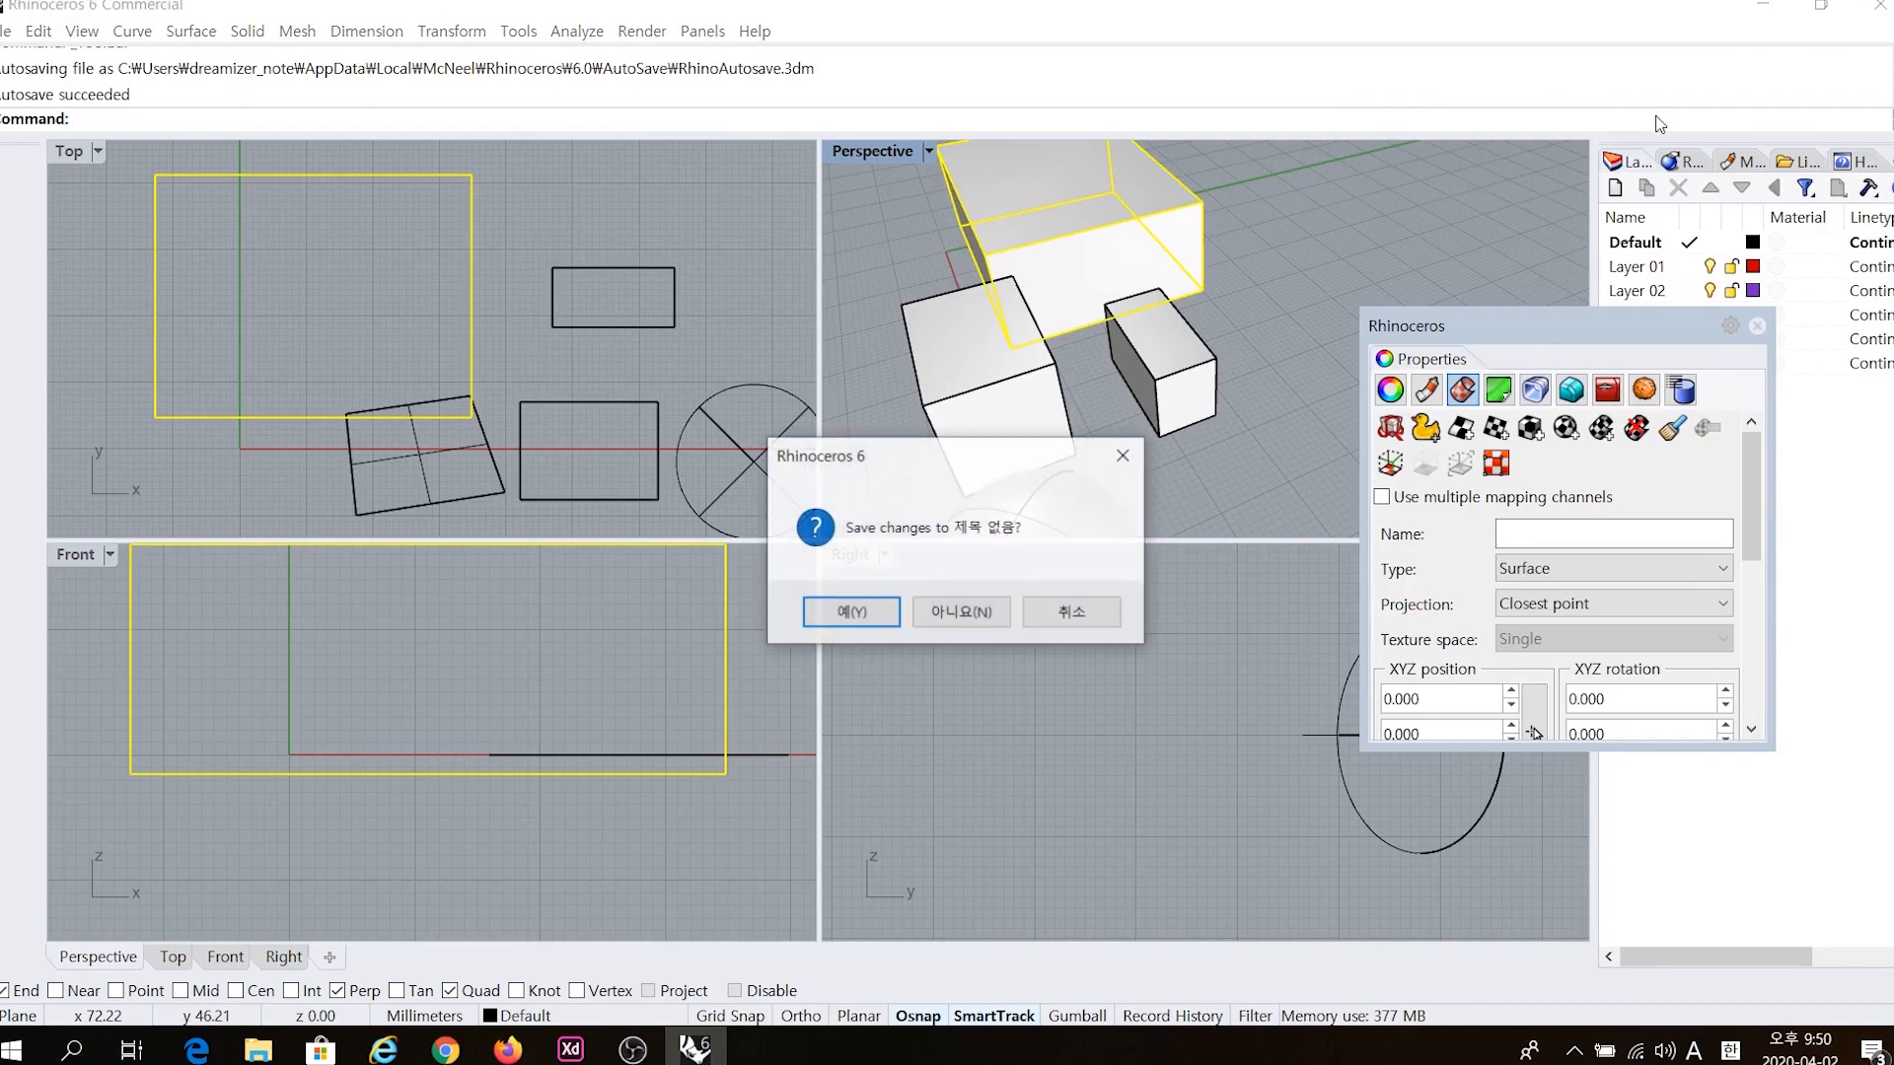
click(962, 612)
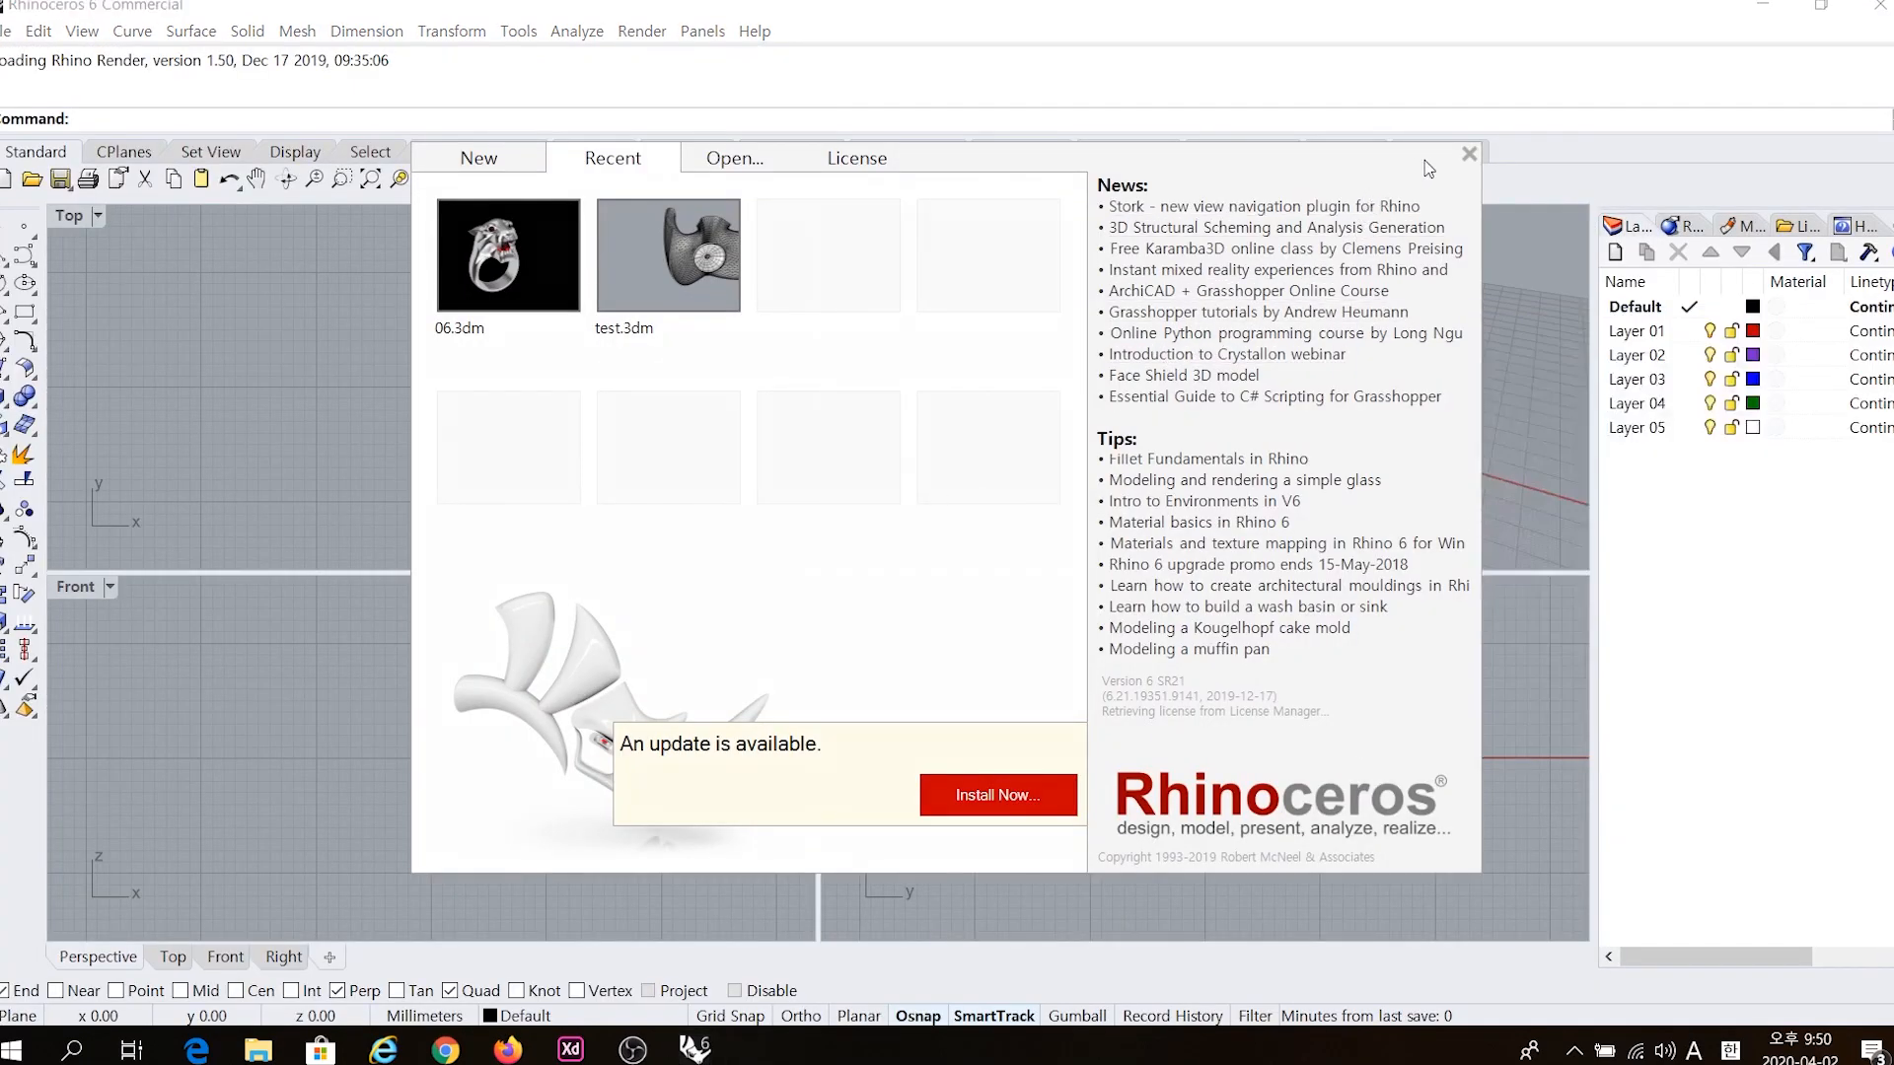
click(1470, 154)
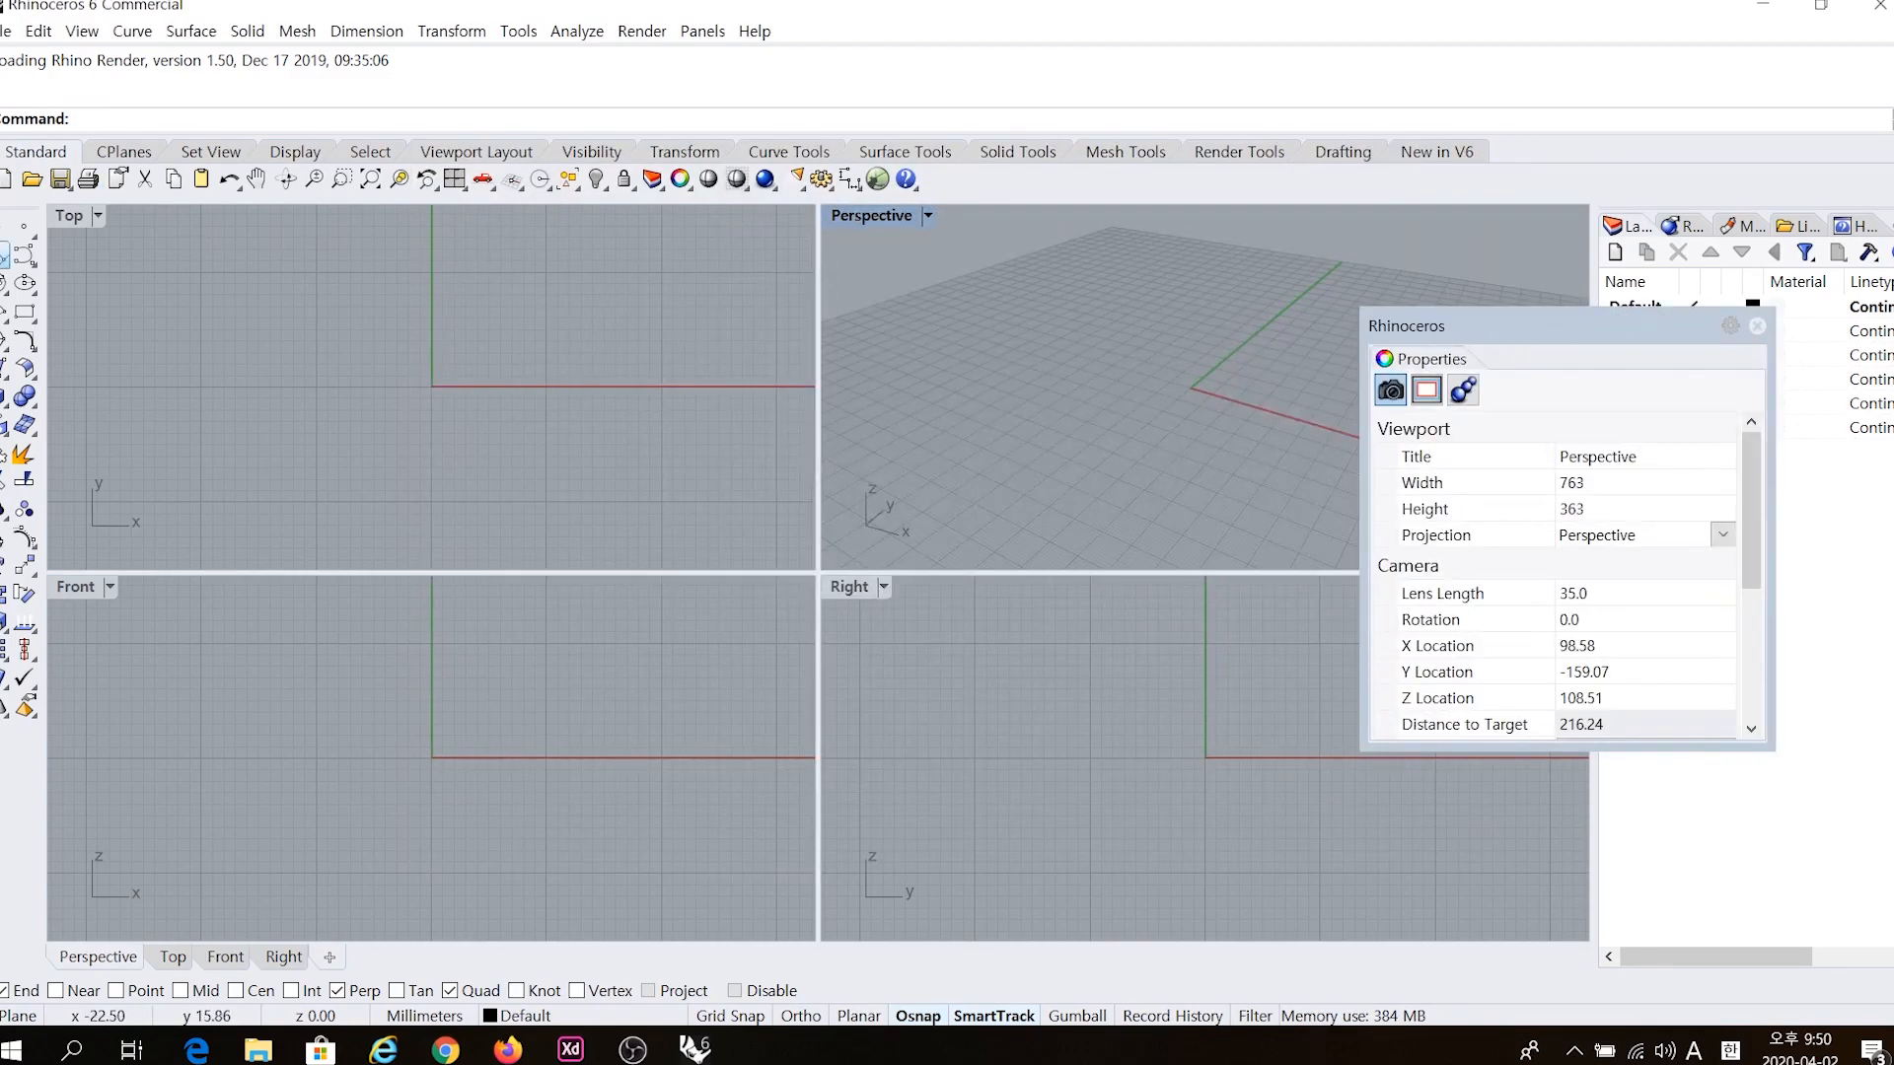
drag(1458, 327, 1621, 247)
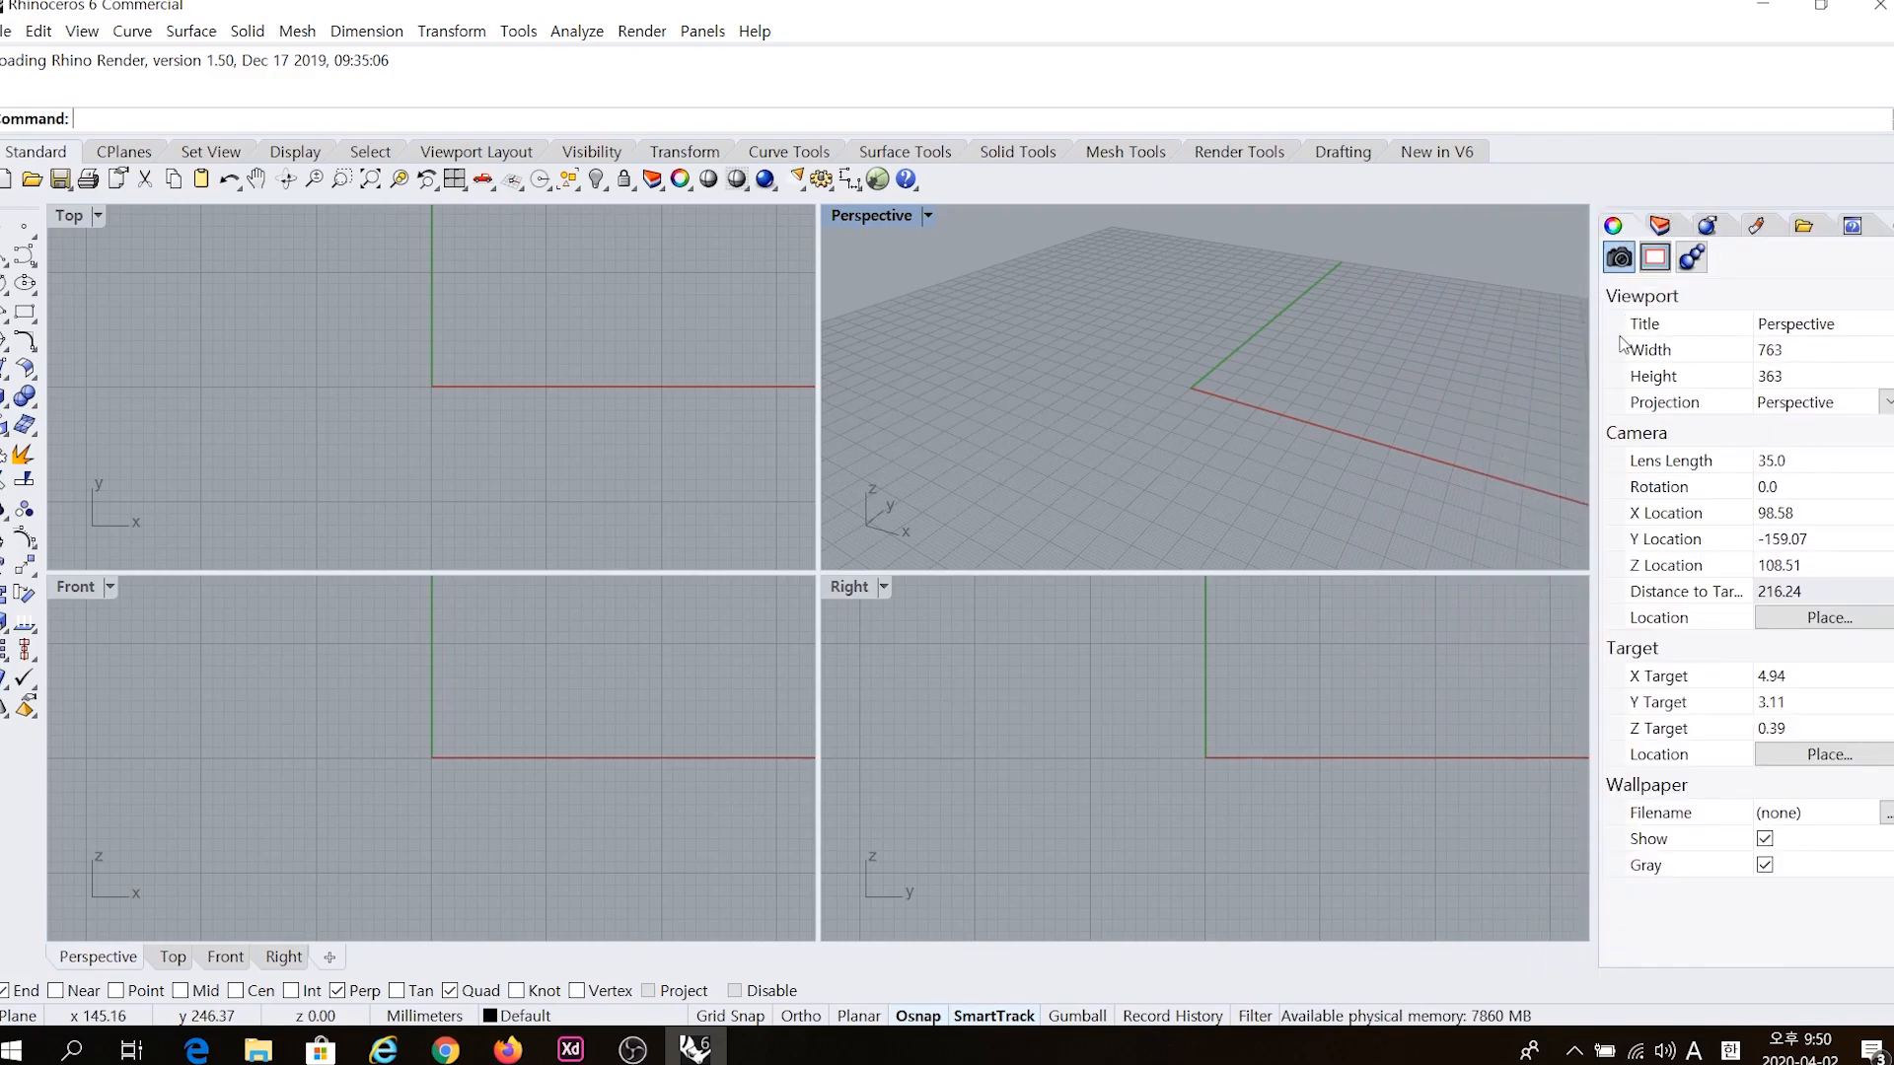
Examine the layer list in the Layers panel, highlighting several layers, and view the Rendering and Materials panels.
click(1674, 226)
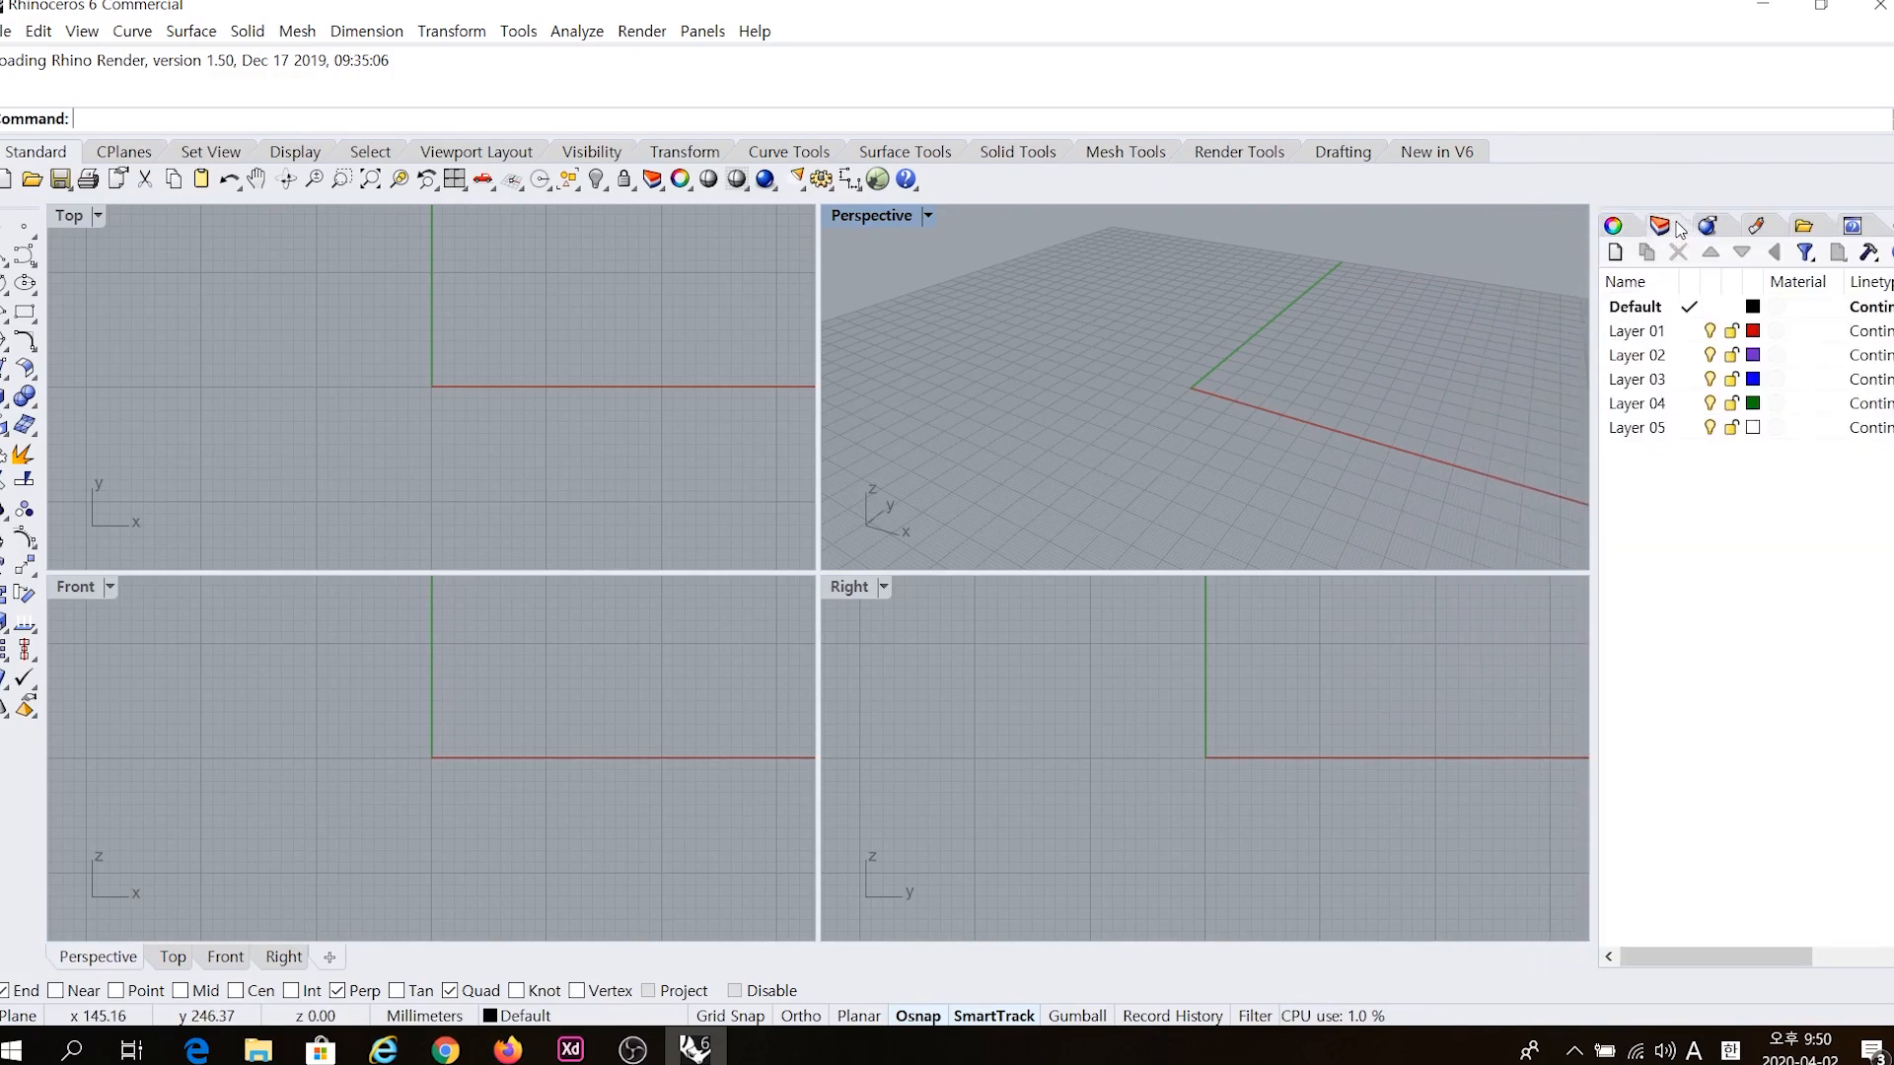
click(1629, 342)
click(1624, 335)
click(1627, 380)
click(1630, 405)
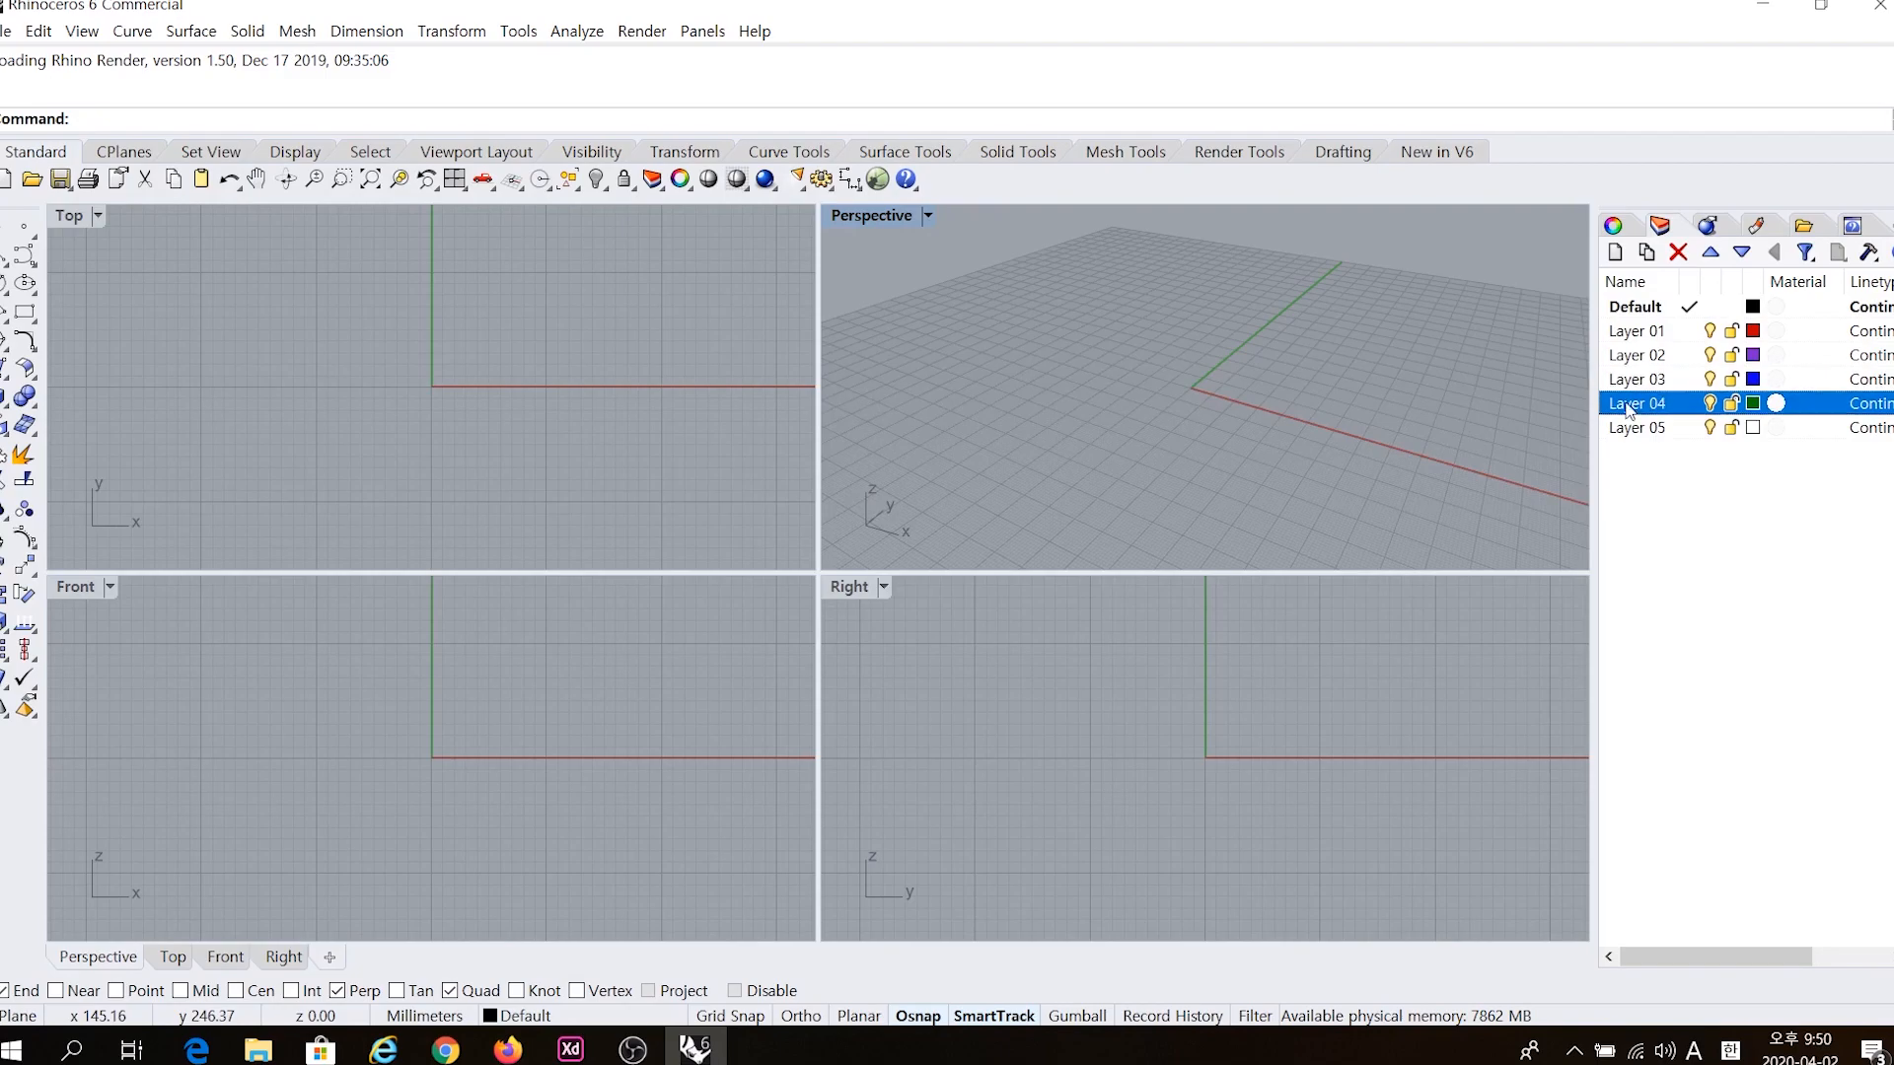
click(1709, 227)
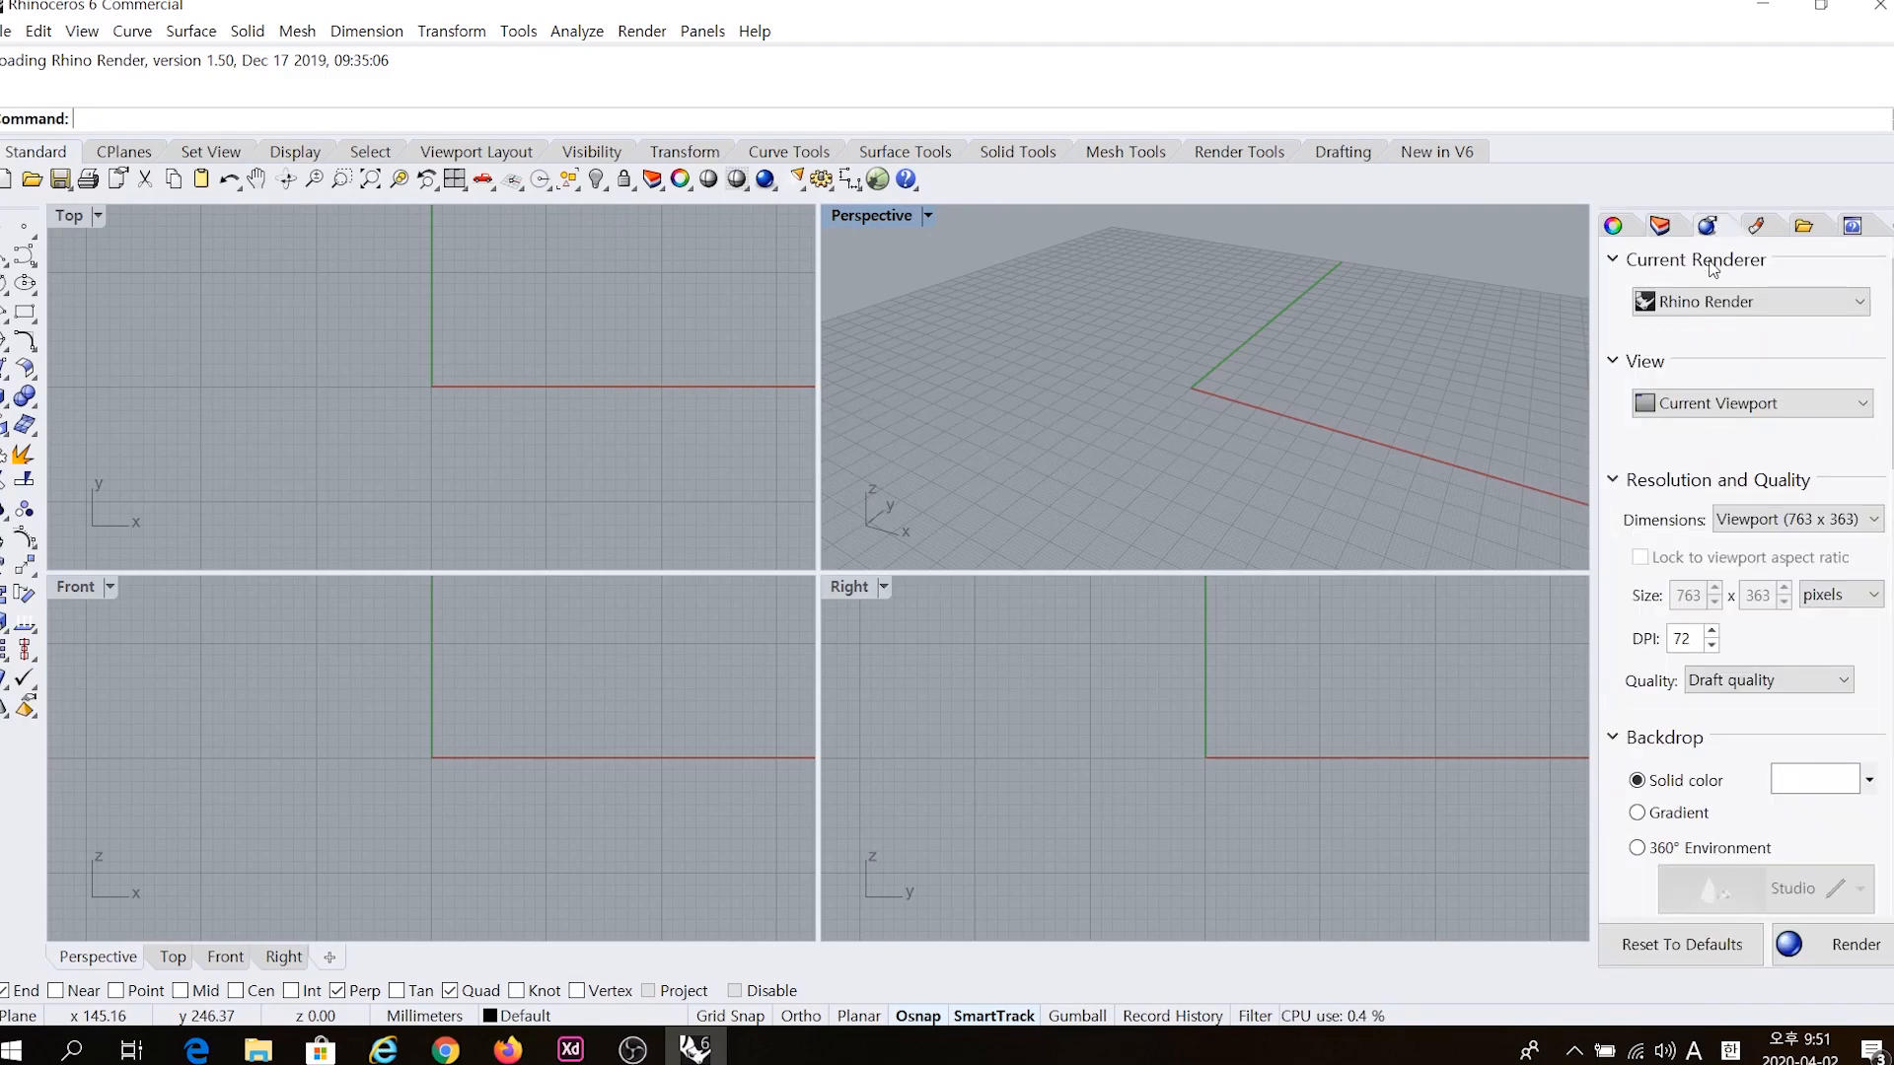
click(1758, 227)
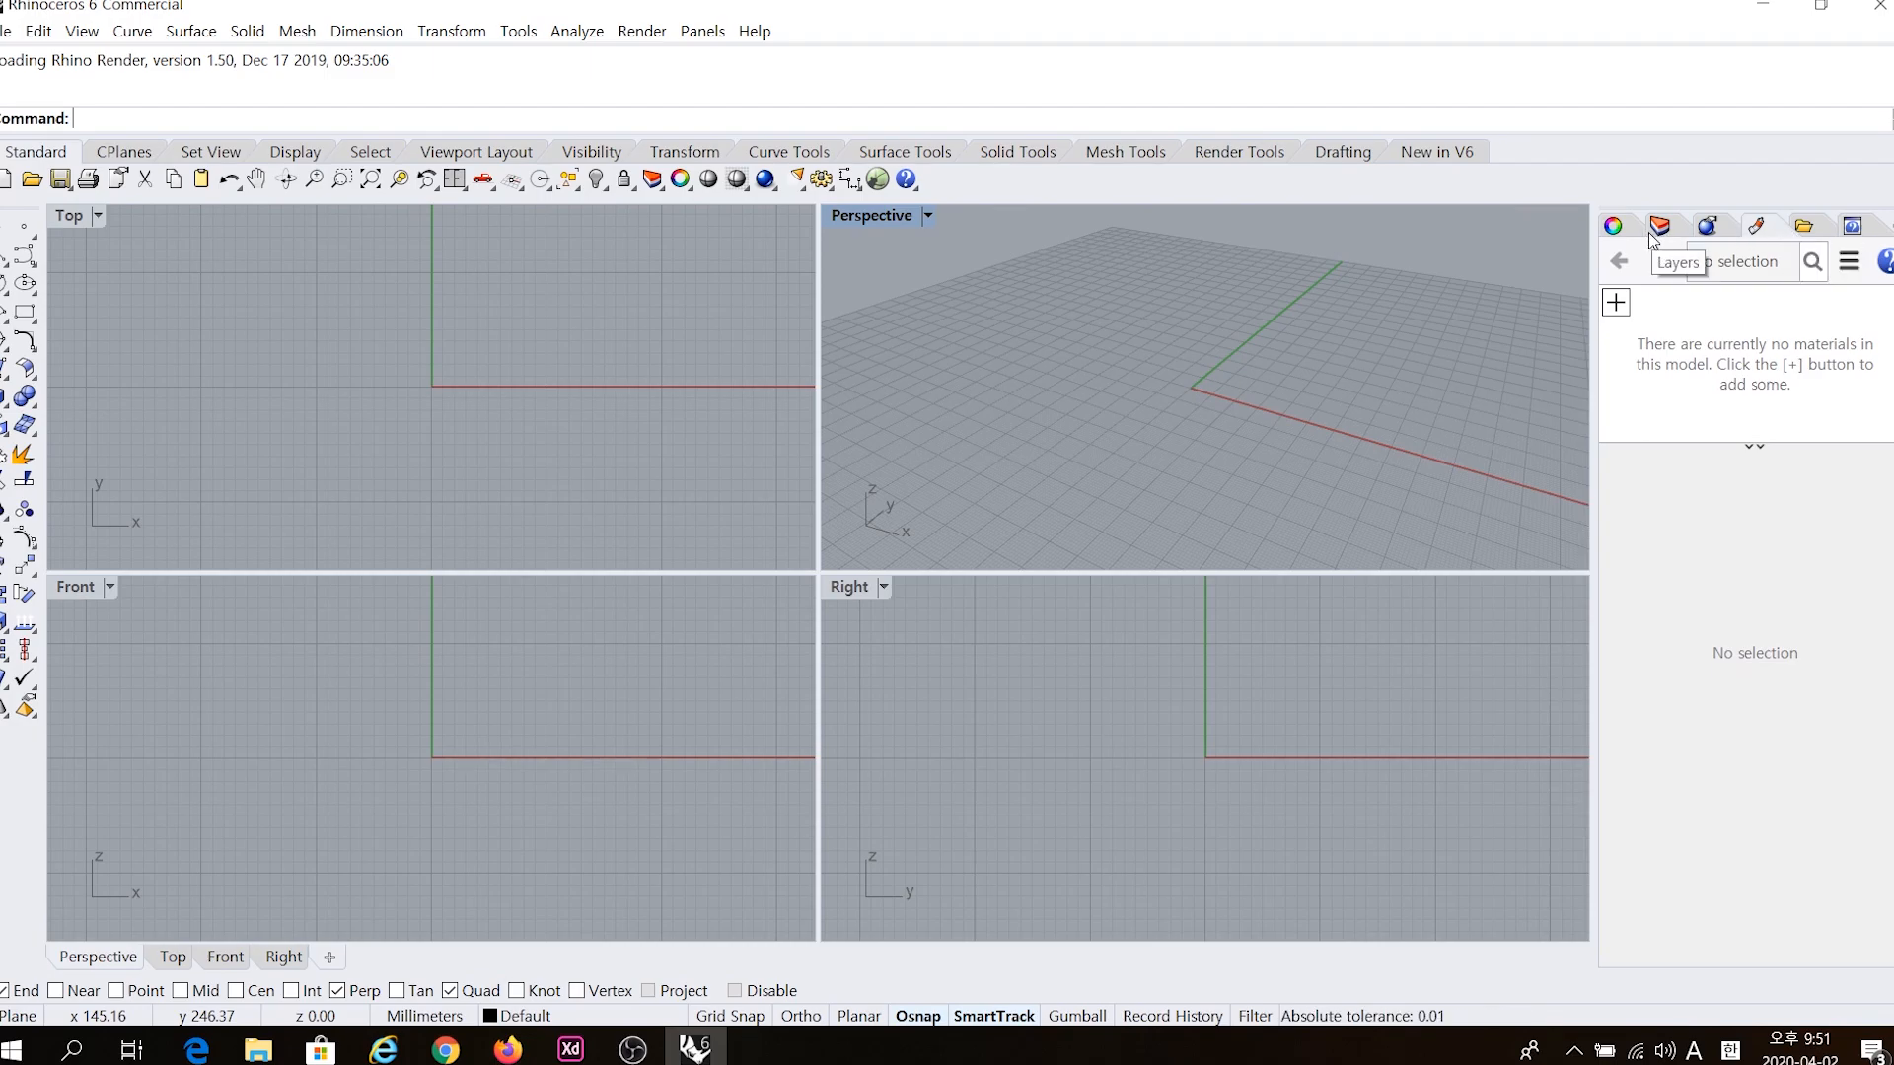
Review the Properties, Layers, Rendering, Materials and Libraries panels one after another.
click(1615, 233)
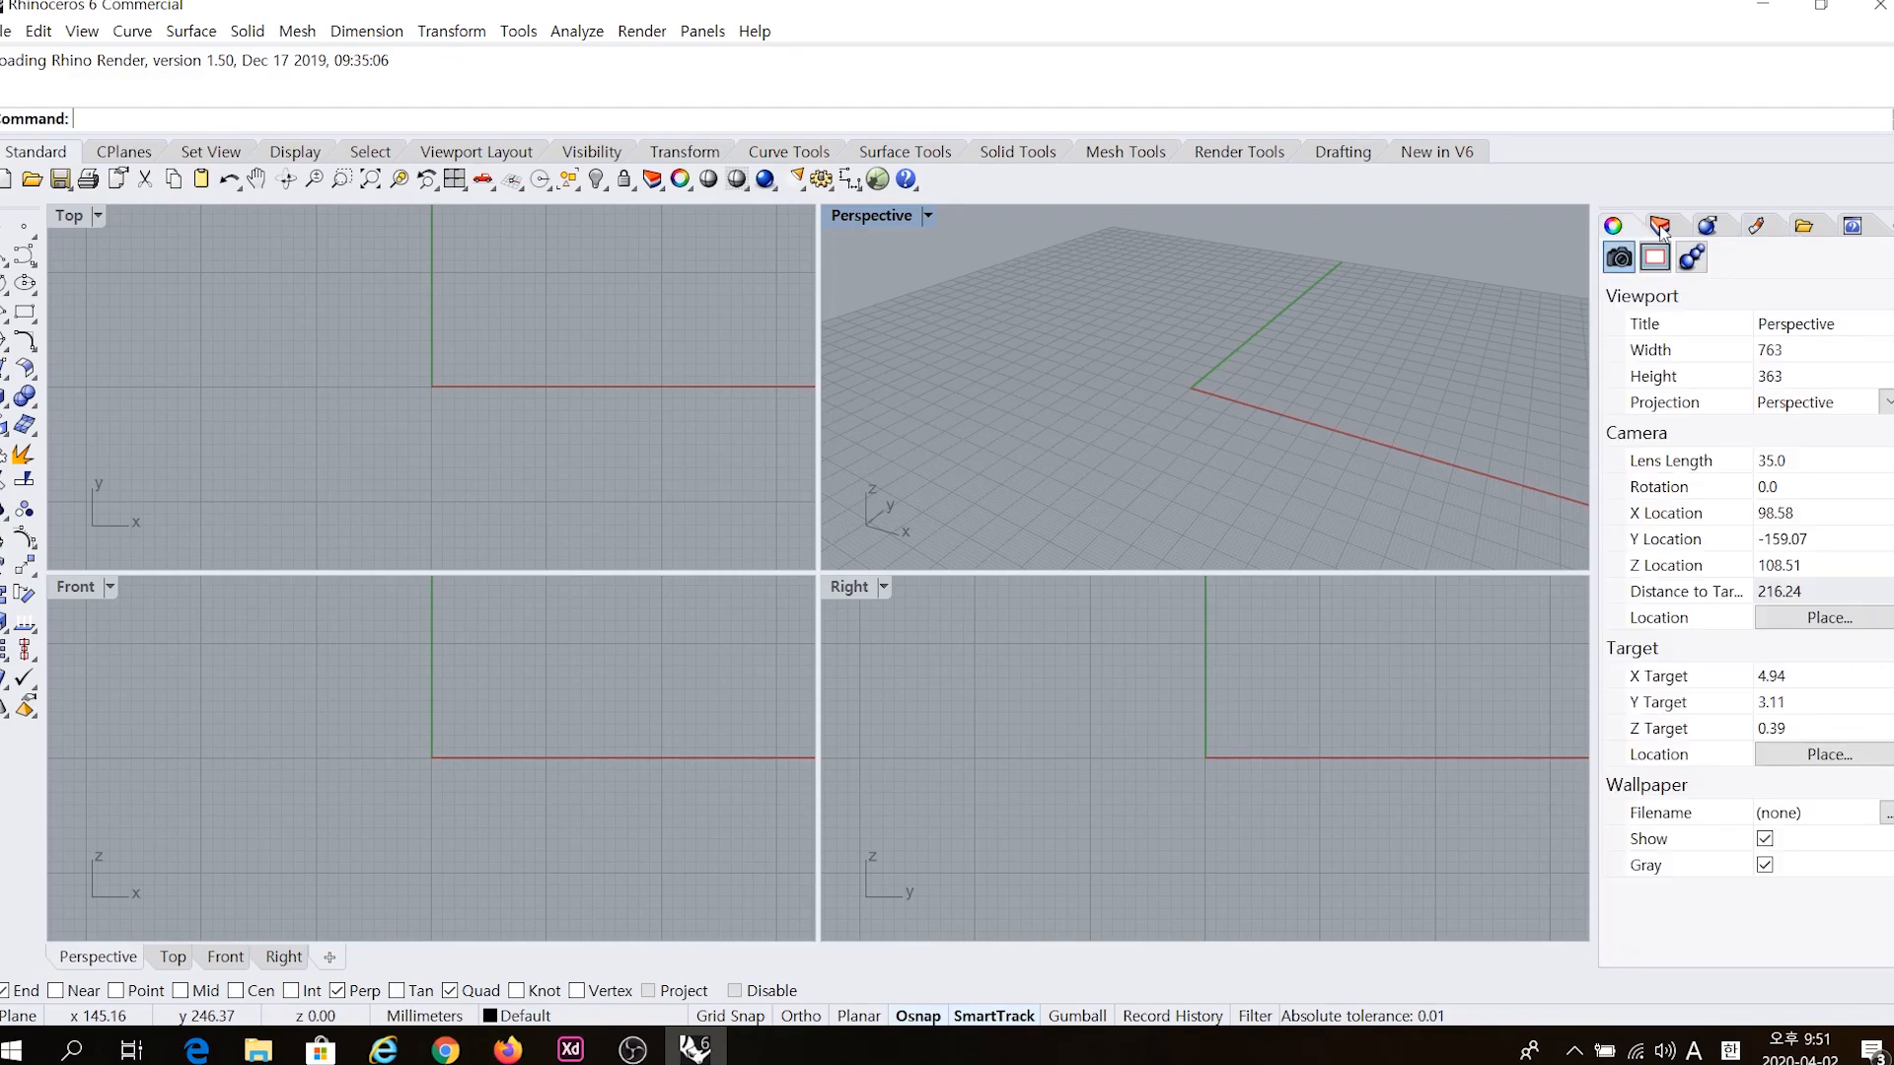
click(1661, 228)
click(1707, 227)
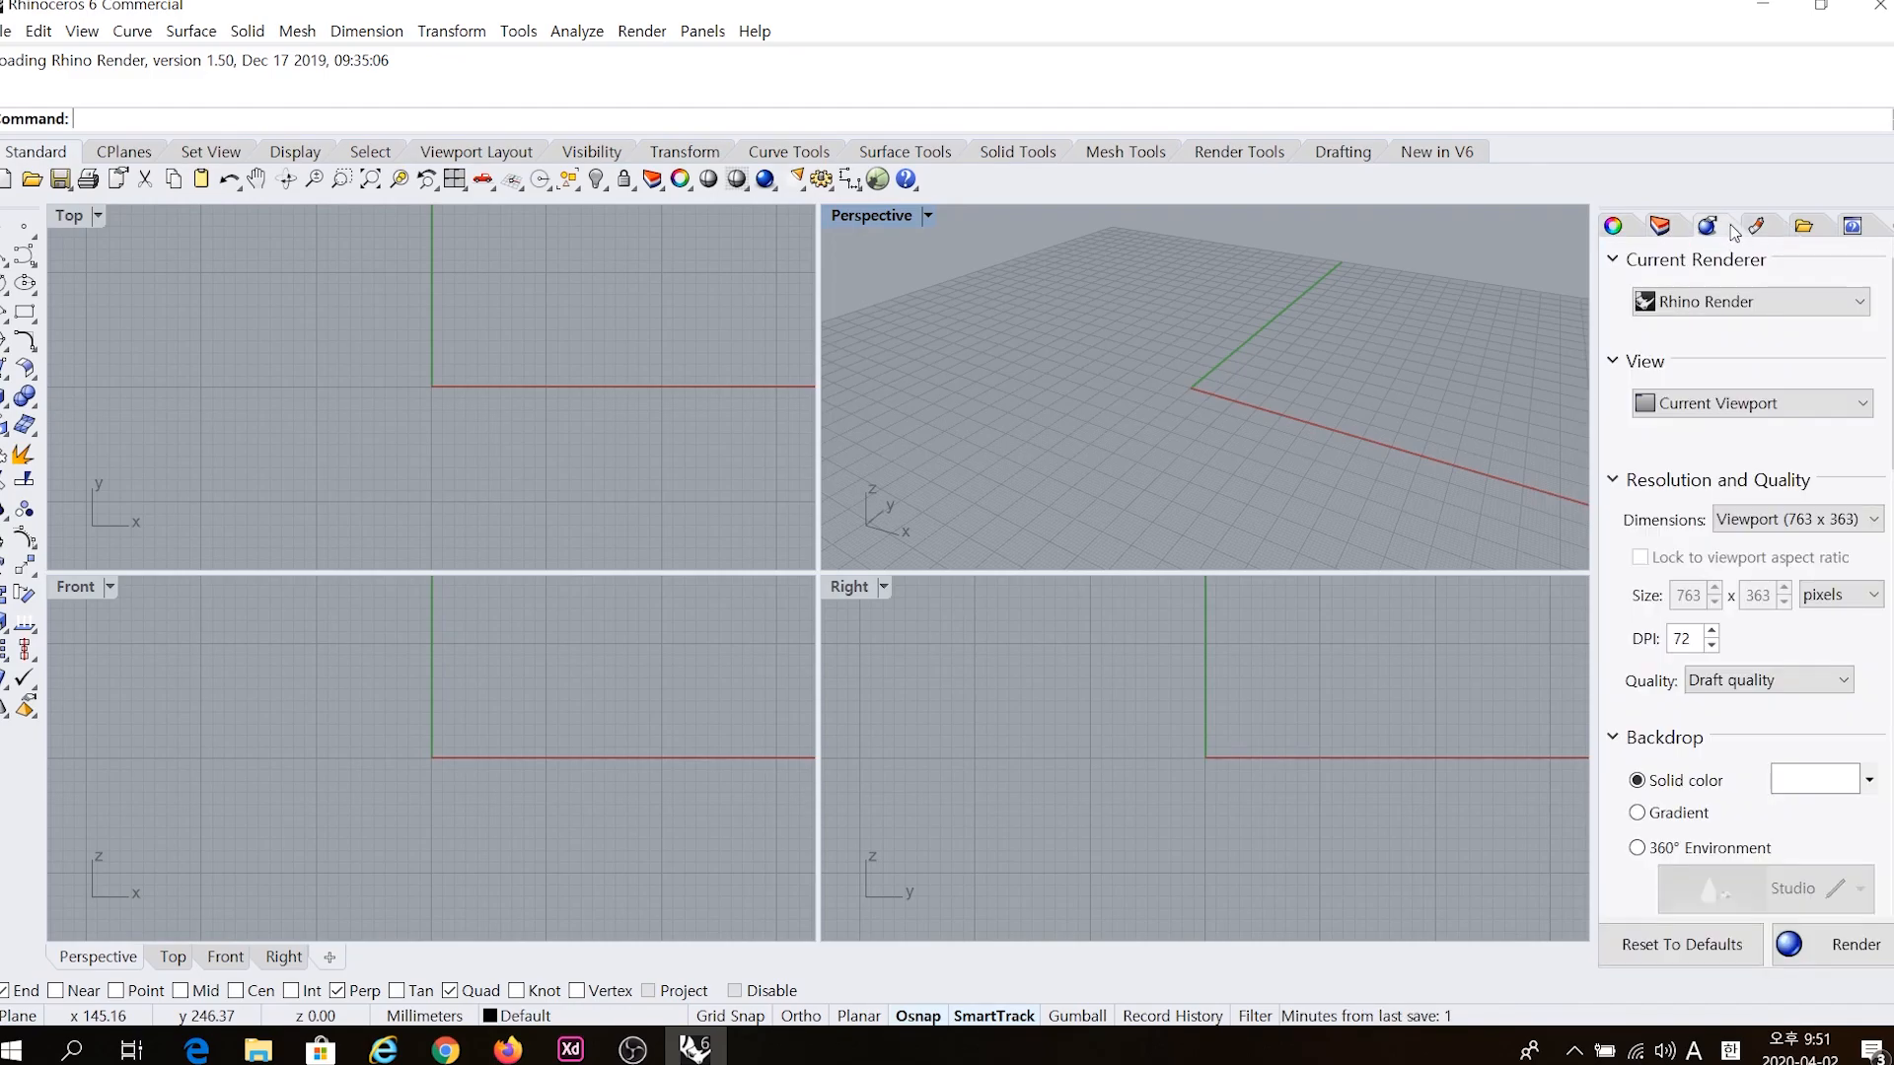
click(1756, 227)
click(1826, 233)
Look up the Line command in the Help panel by searching for "line".
click(1851, 230)
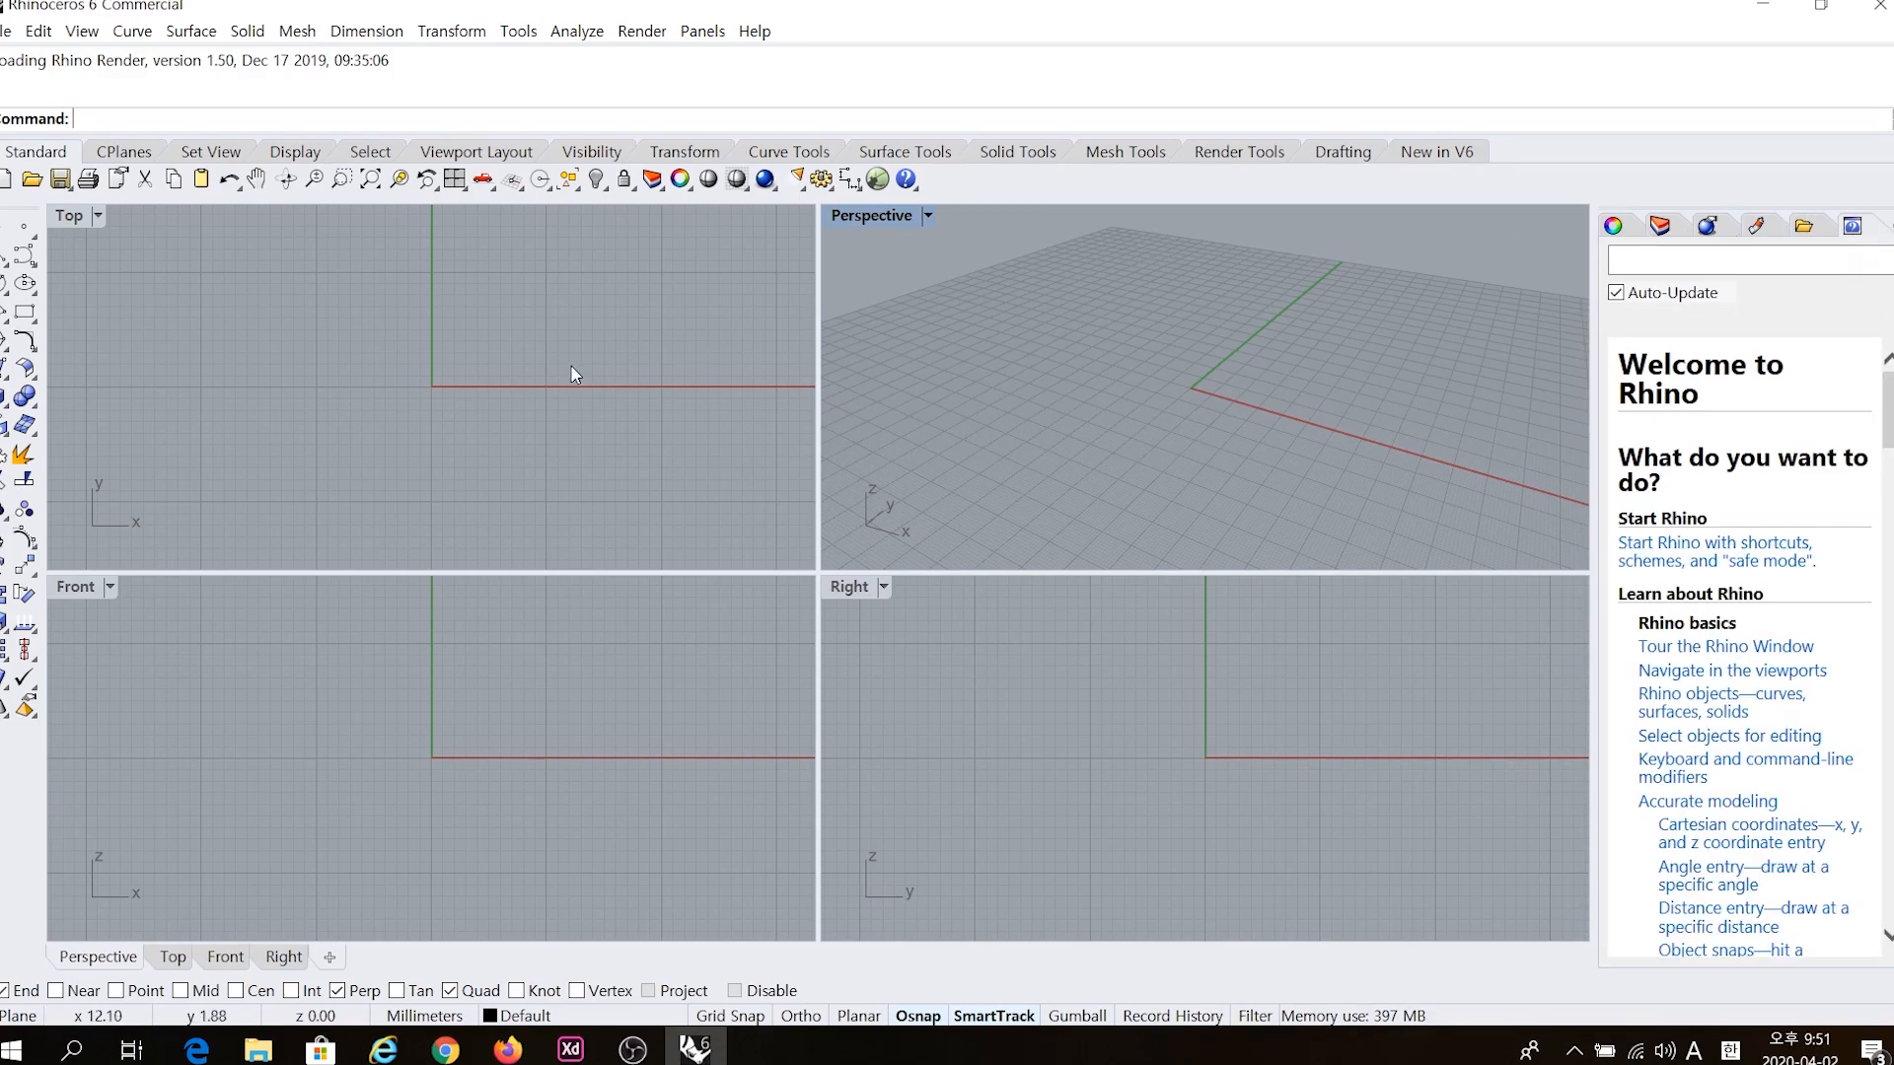
click(1681, 264)
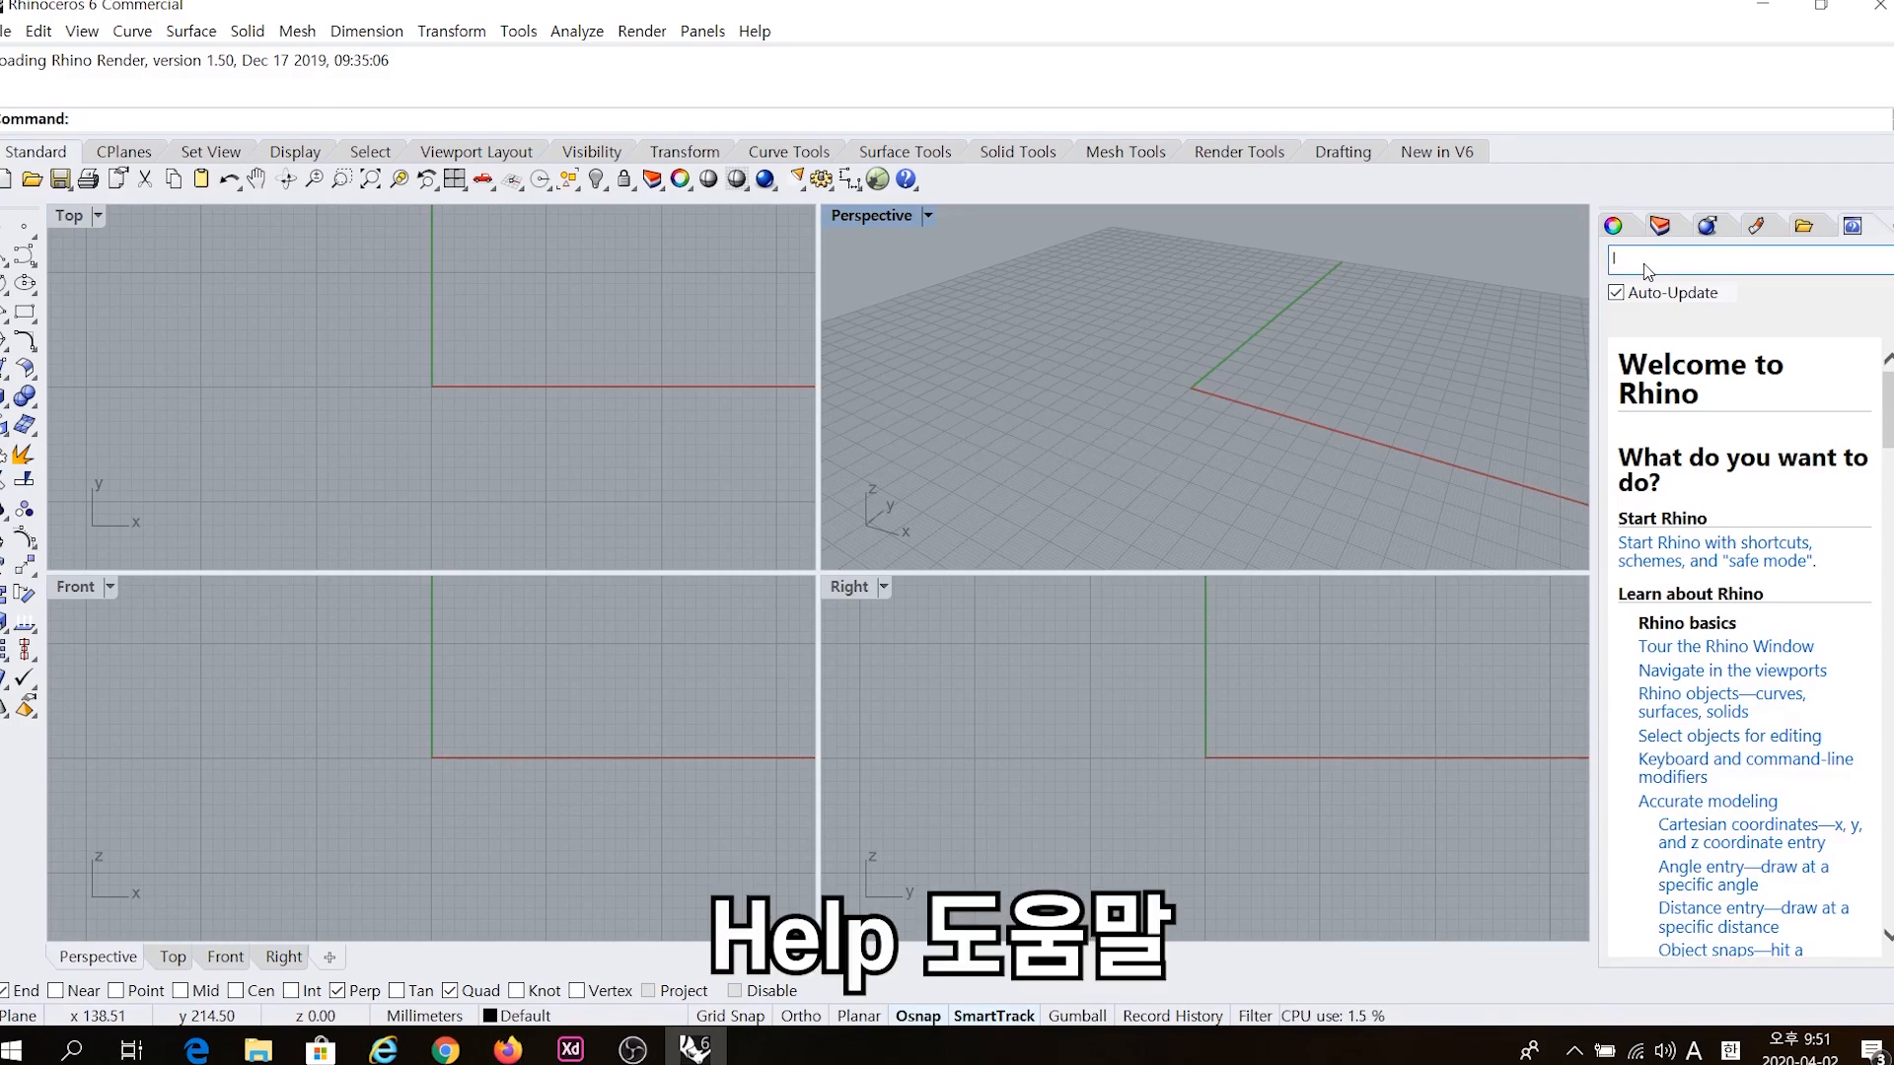
text(line)
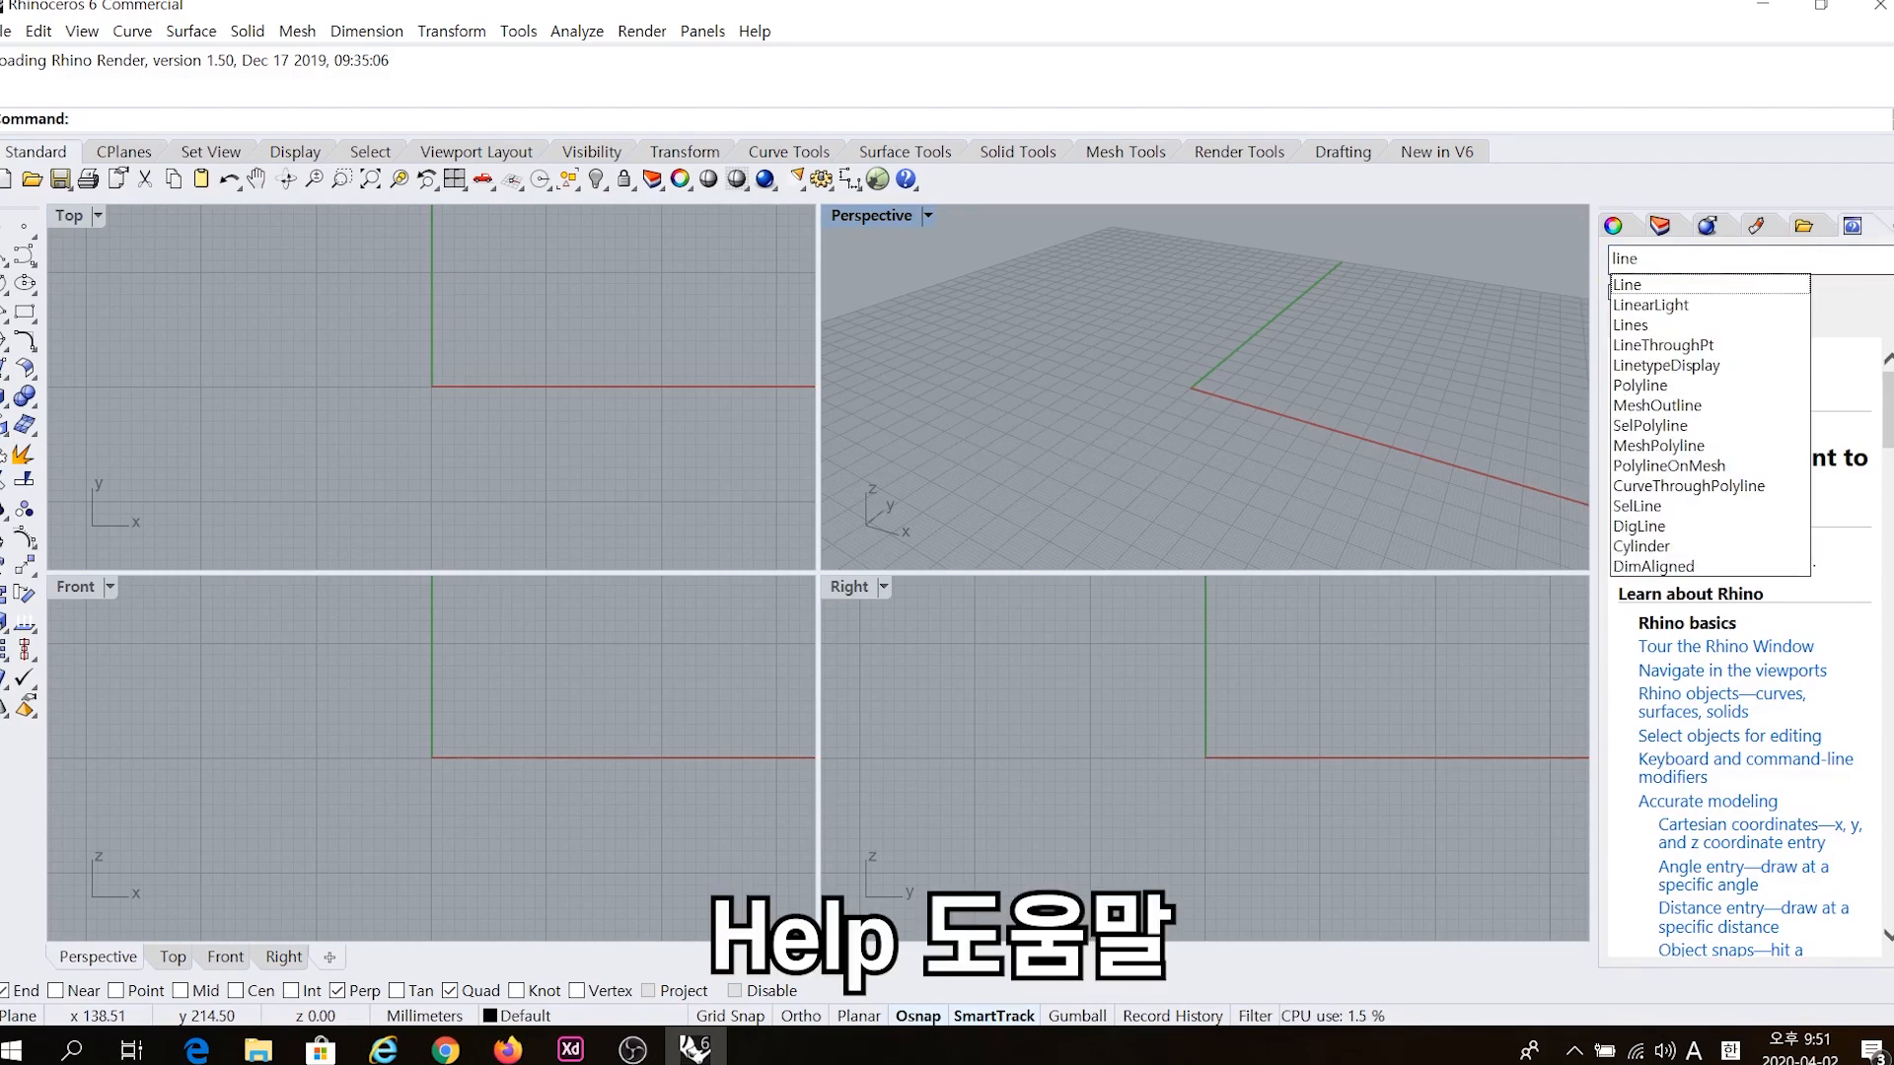
key(Return)
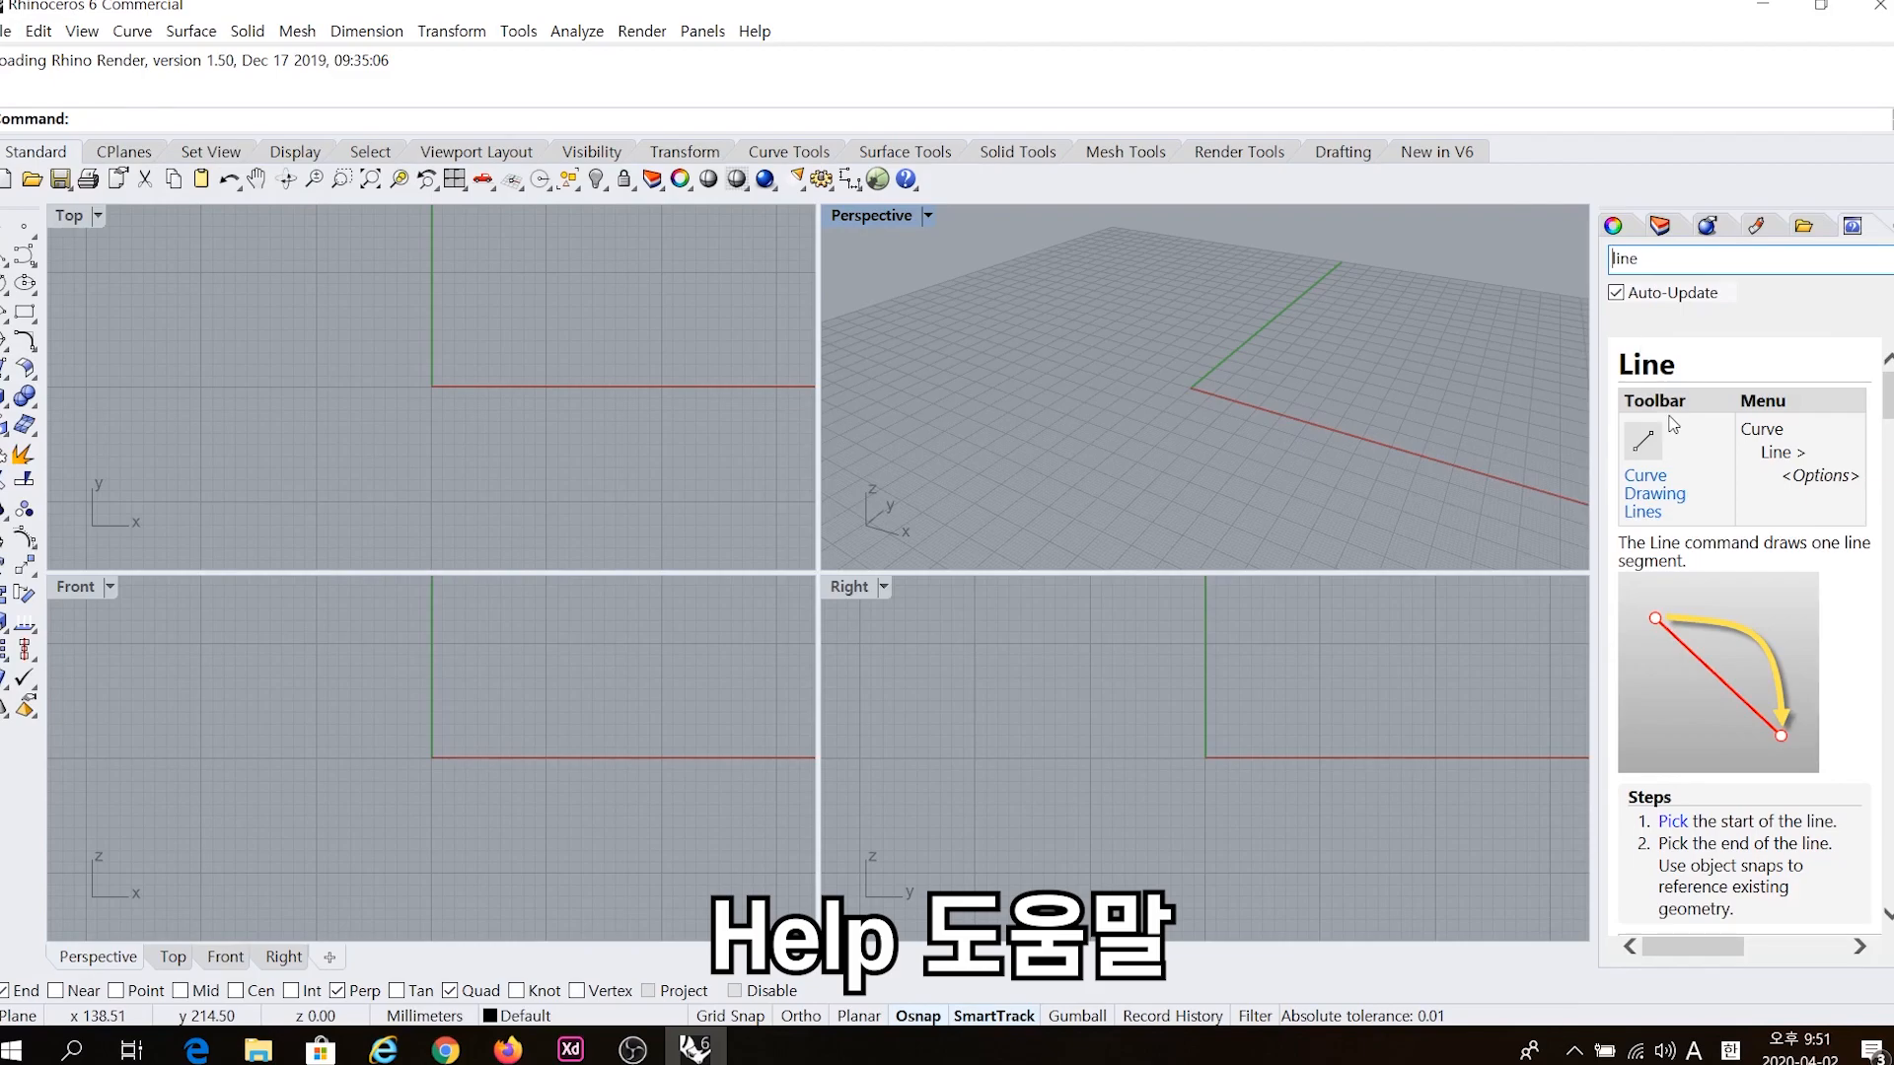
Read through the Line help topic, including its toolbar and menu location, illustration, steps and command-line options.
scroll(1701, 670, down, 1)
scroll(1700, 670, down, 10)
scroll(1701, 653, up, 6)
scroll(1701, 653, up, 3)
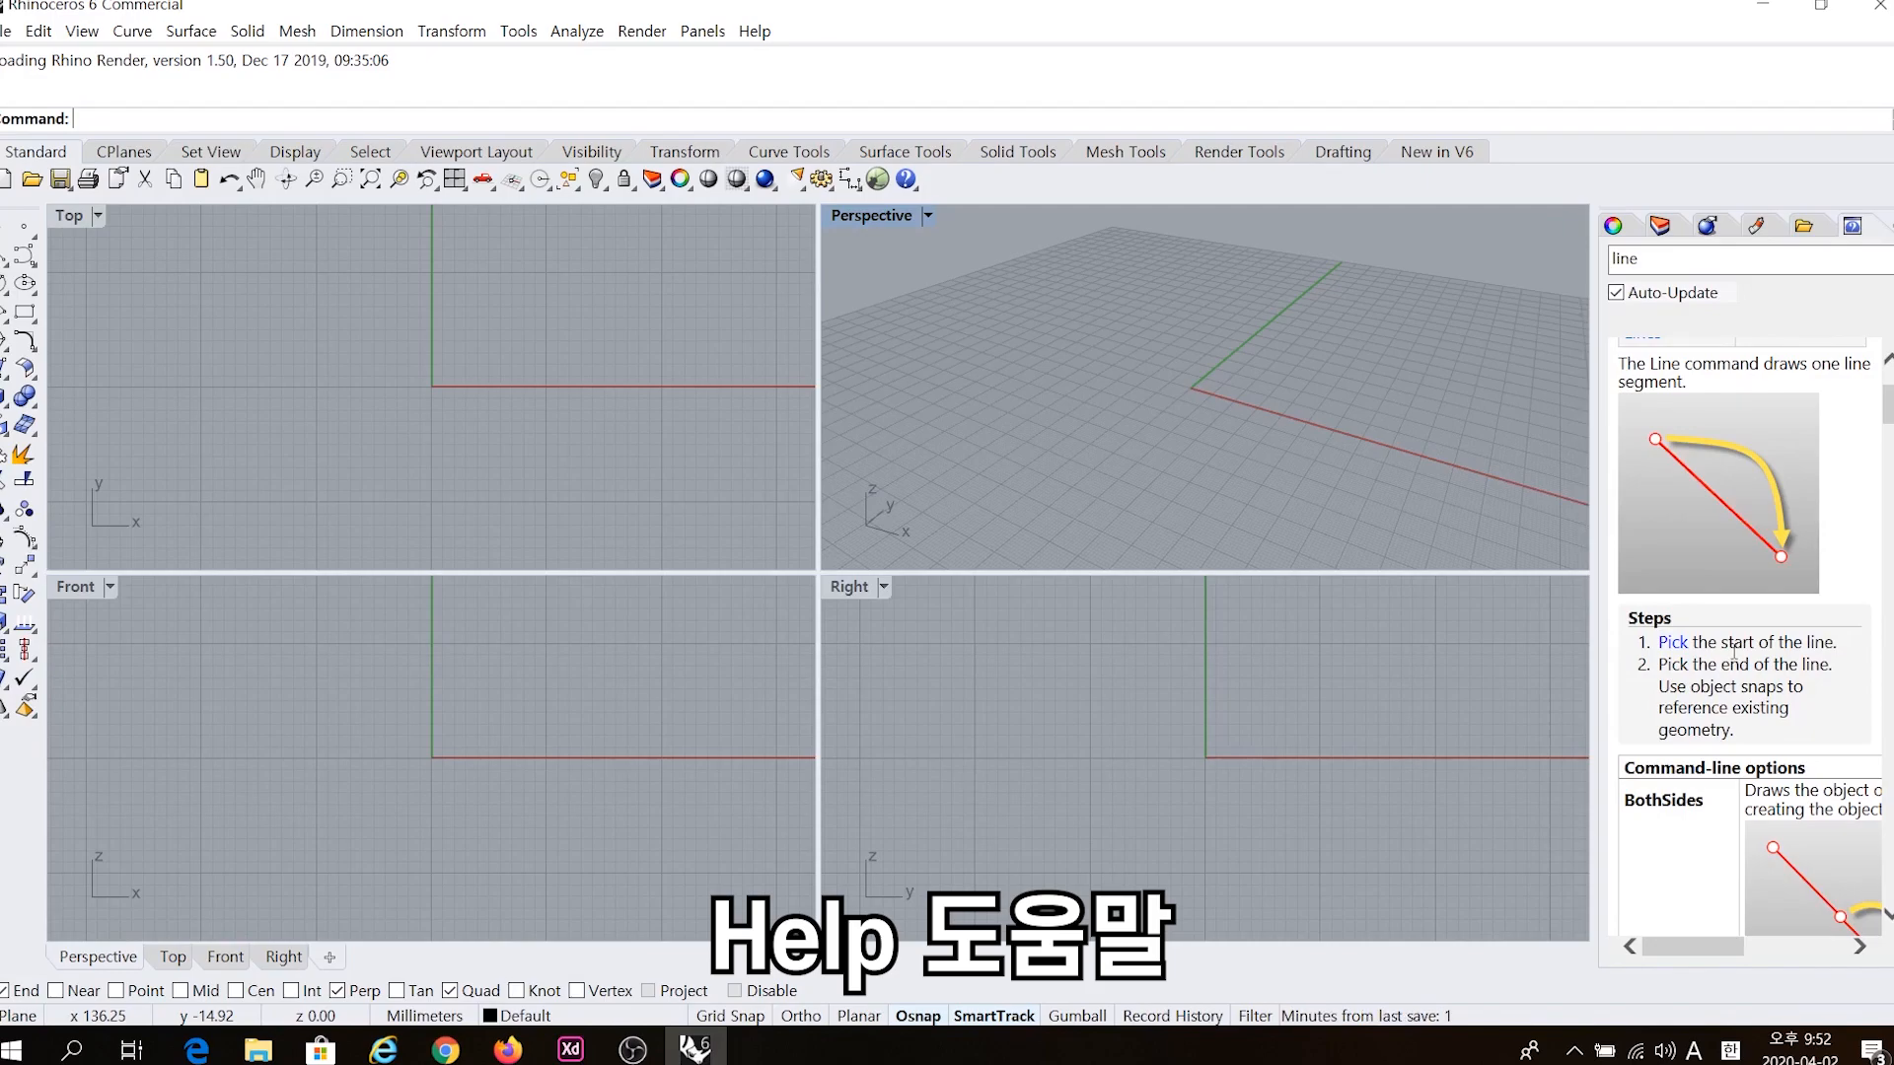
drag(1748, 735, 1723, 687)
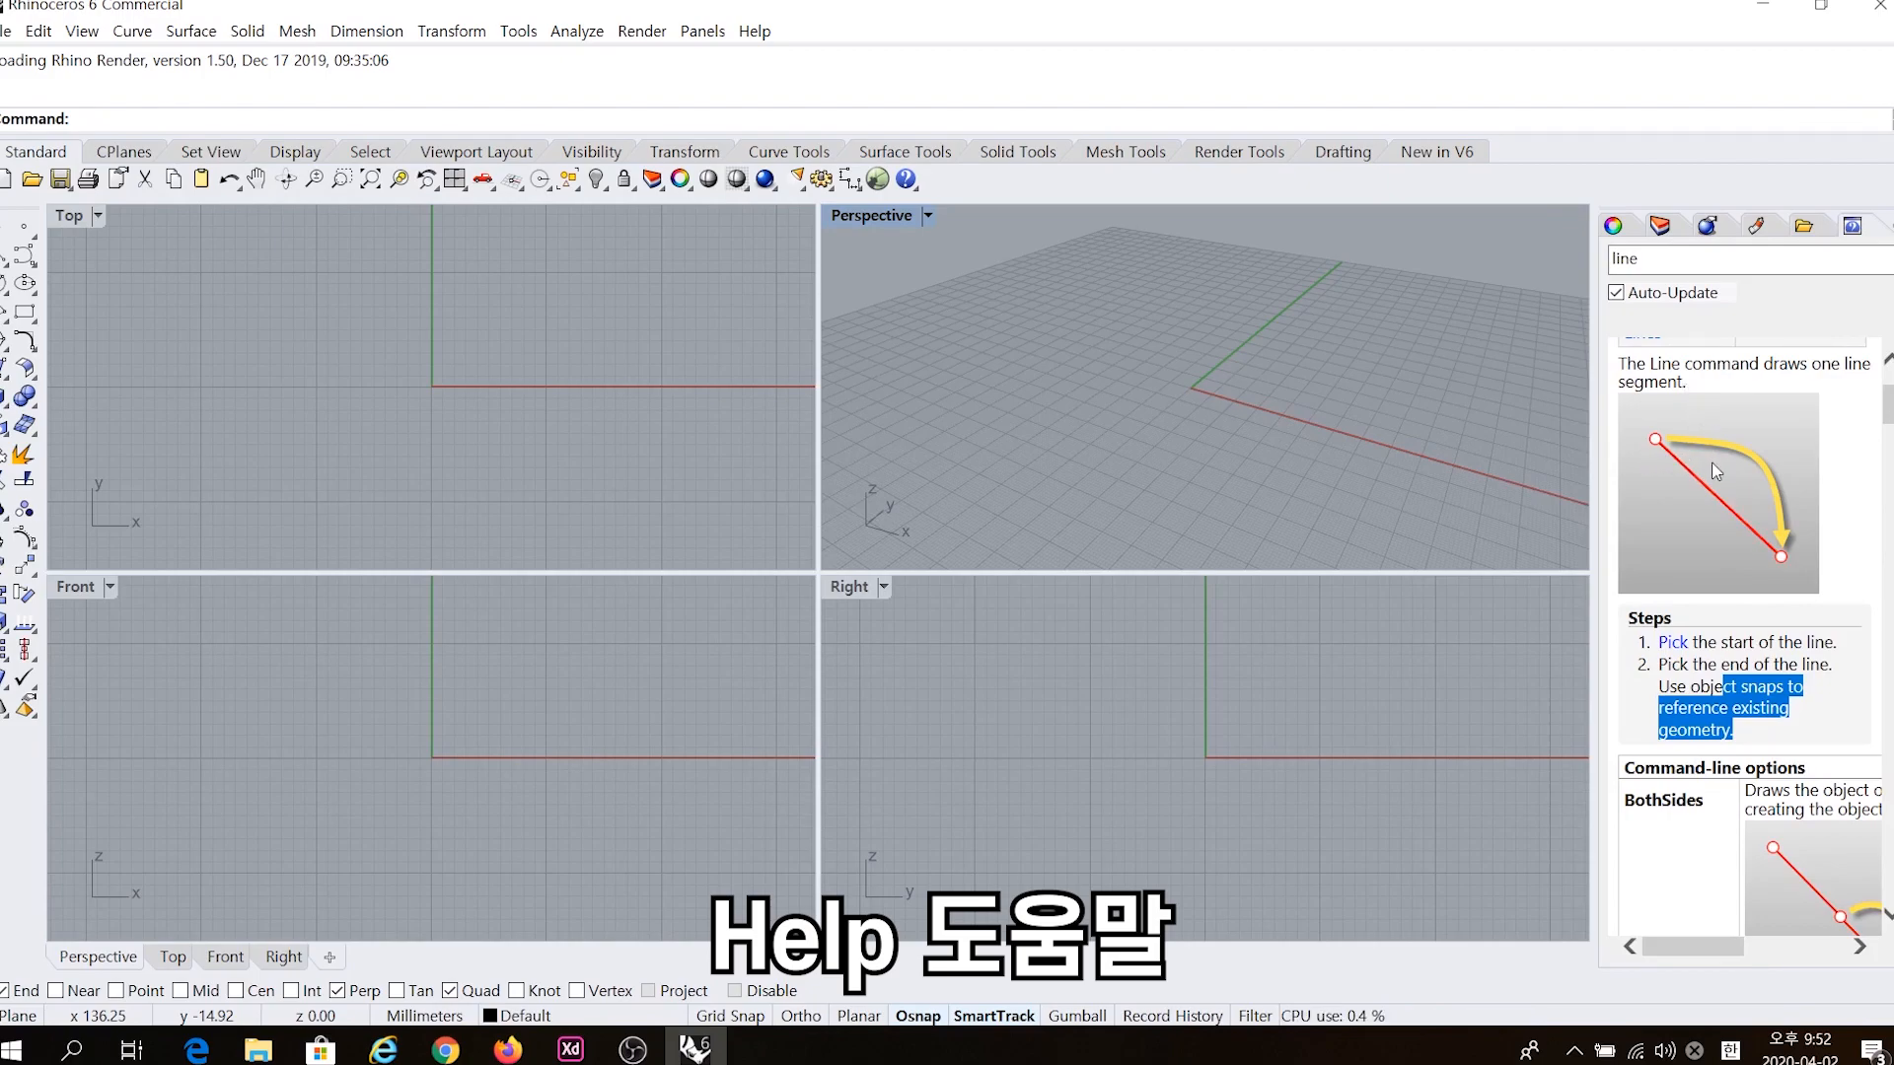
scroll(1712, 462, down, 3)
drag(1695, 949, 1730, 957)
scroll(1731, 623, up, 5)
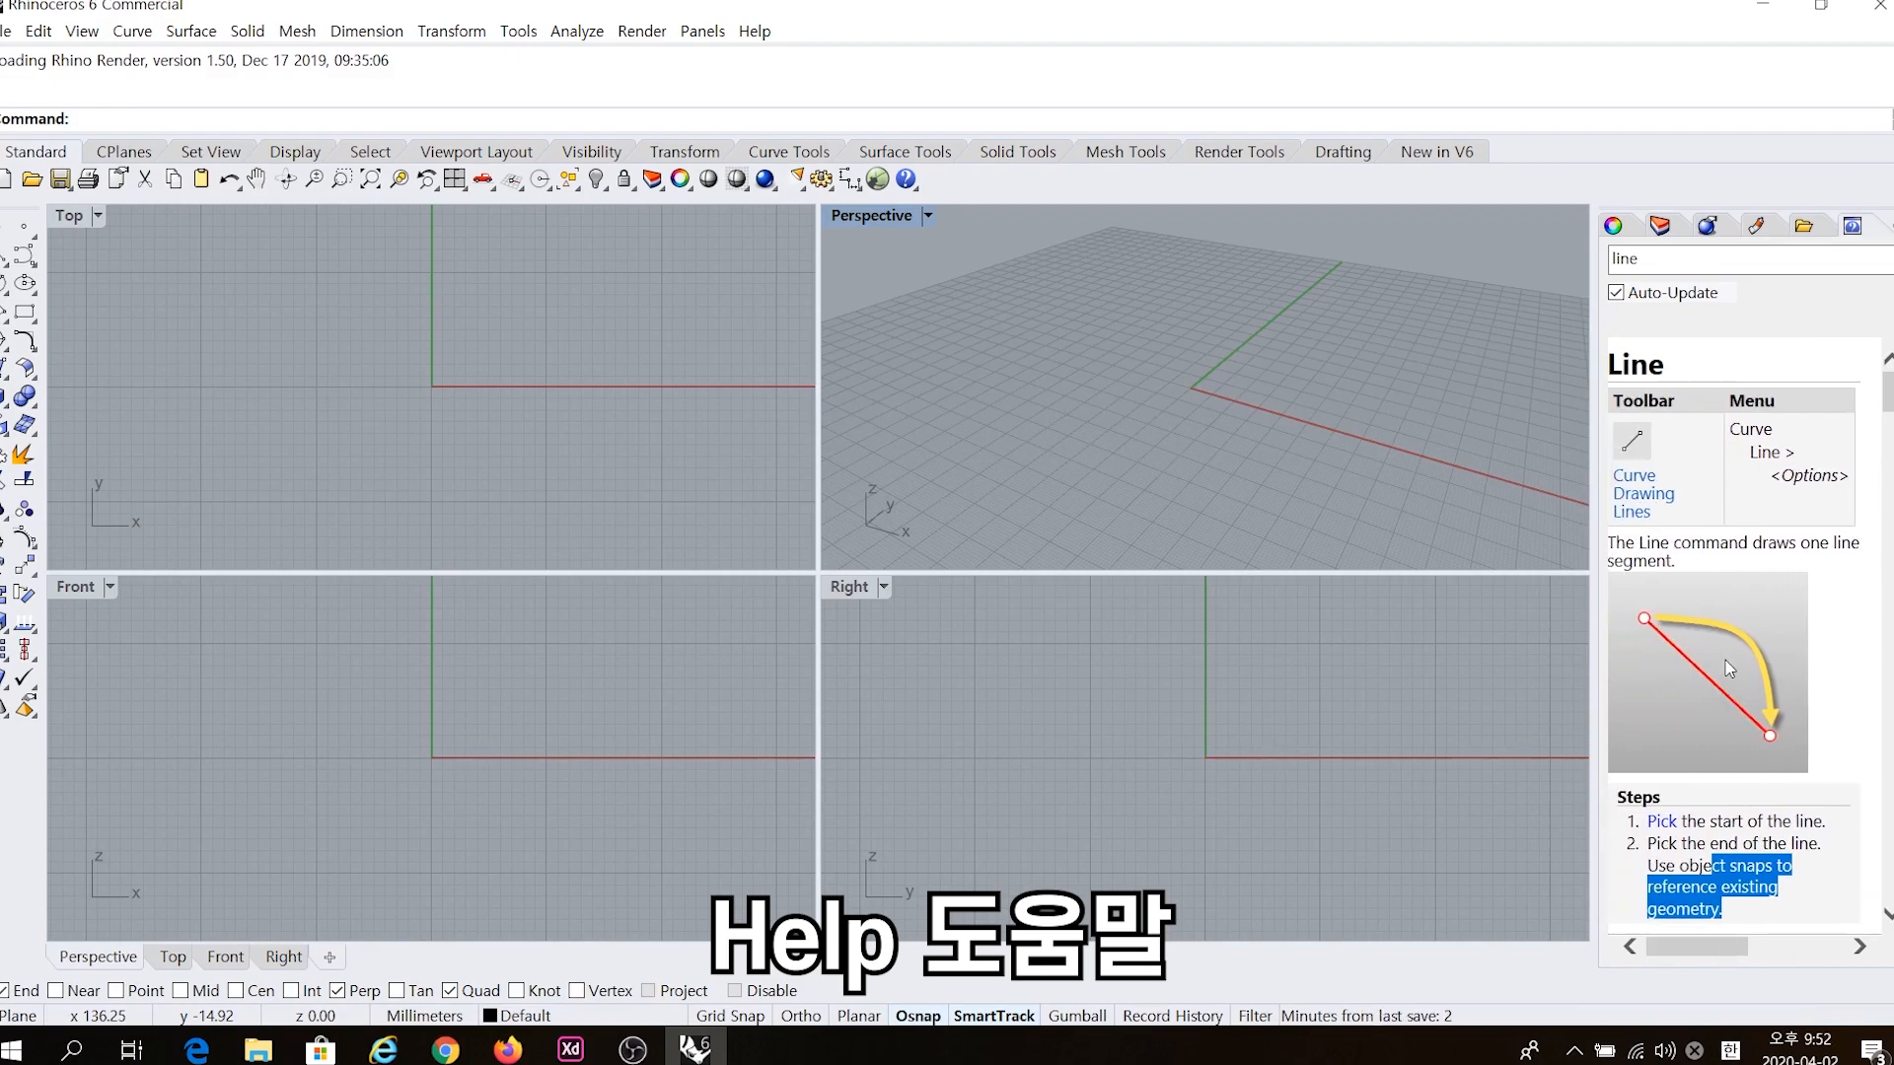
click(1697, 373)
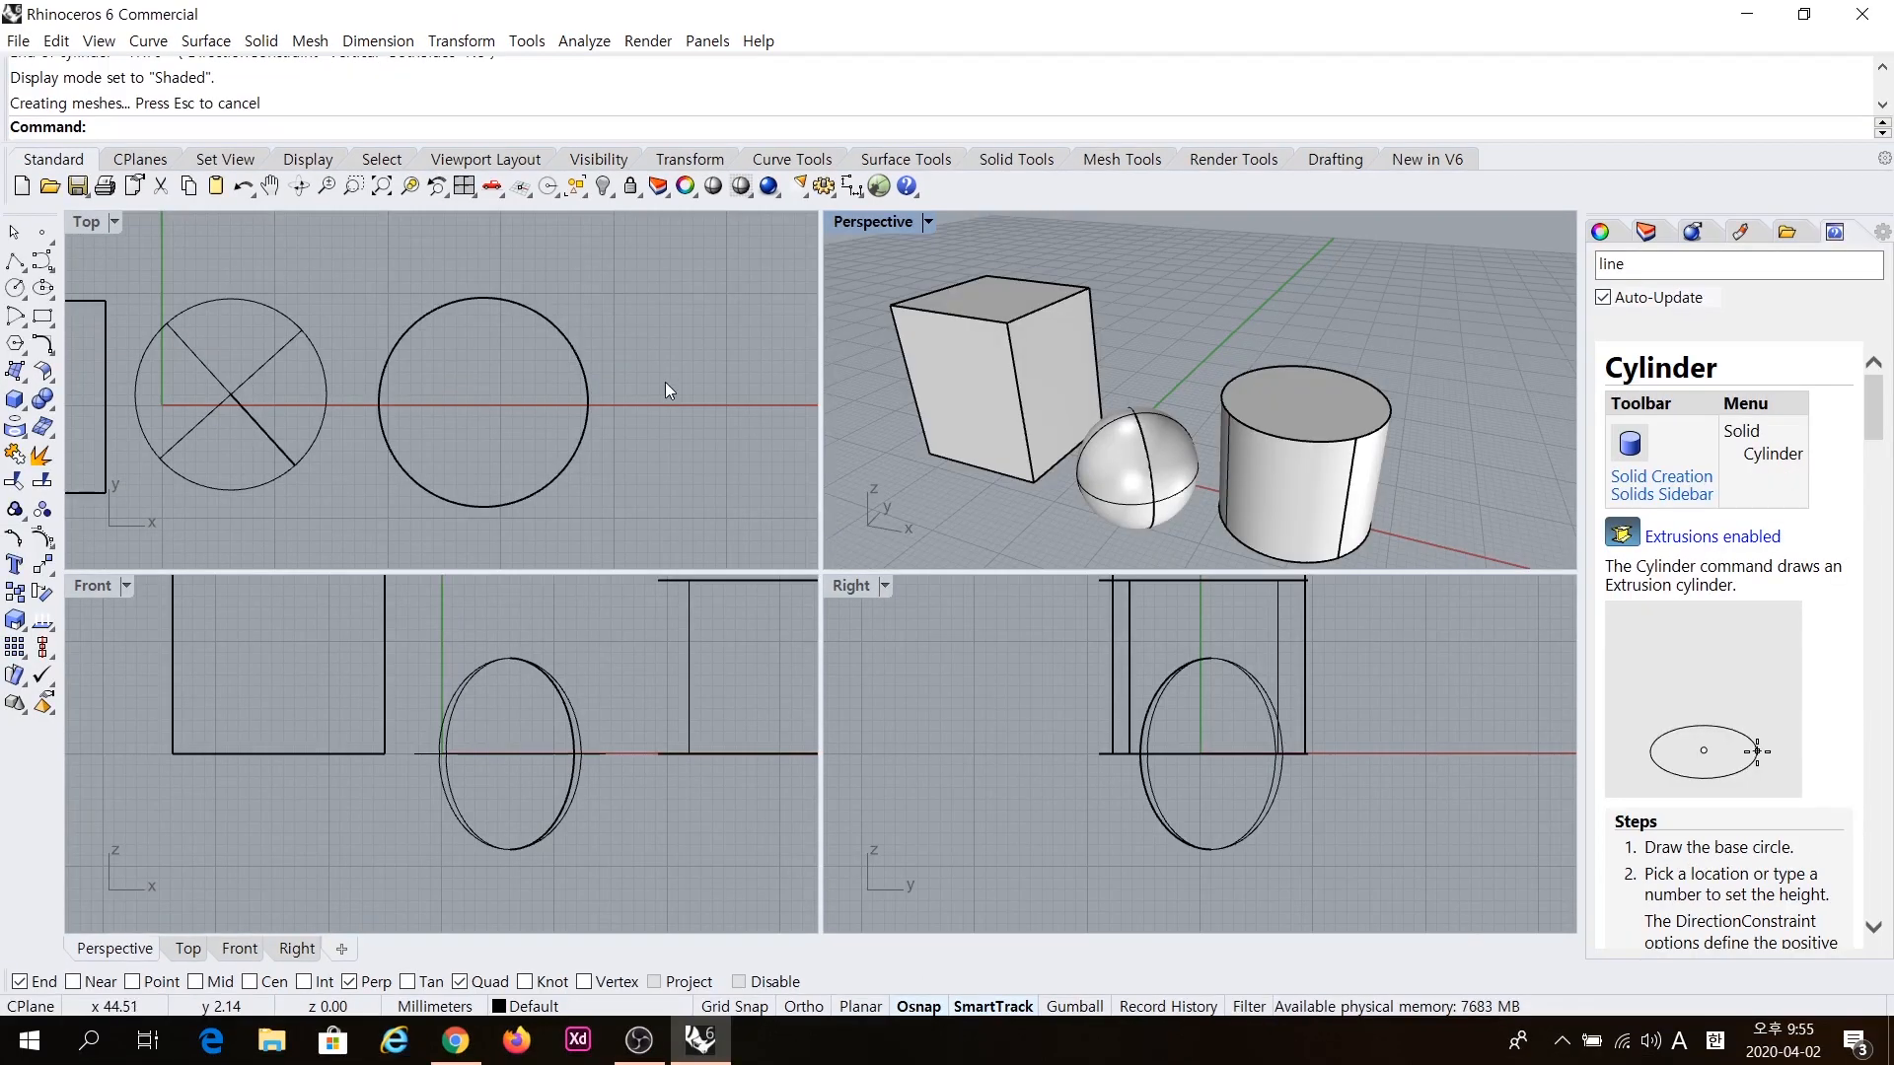
Show the object properties and select the box, sphere and cylinder one at a time in the Perspective view, ending with nothing selected.
right_drag(384, 424, 623, 428)
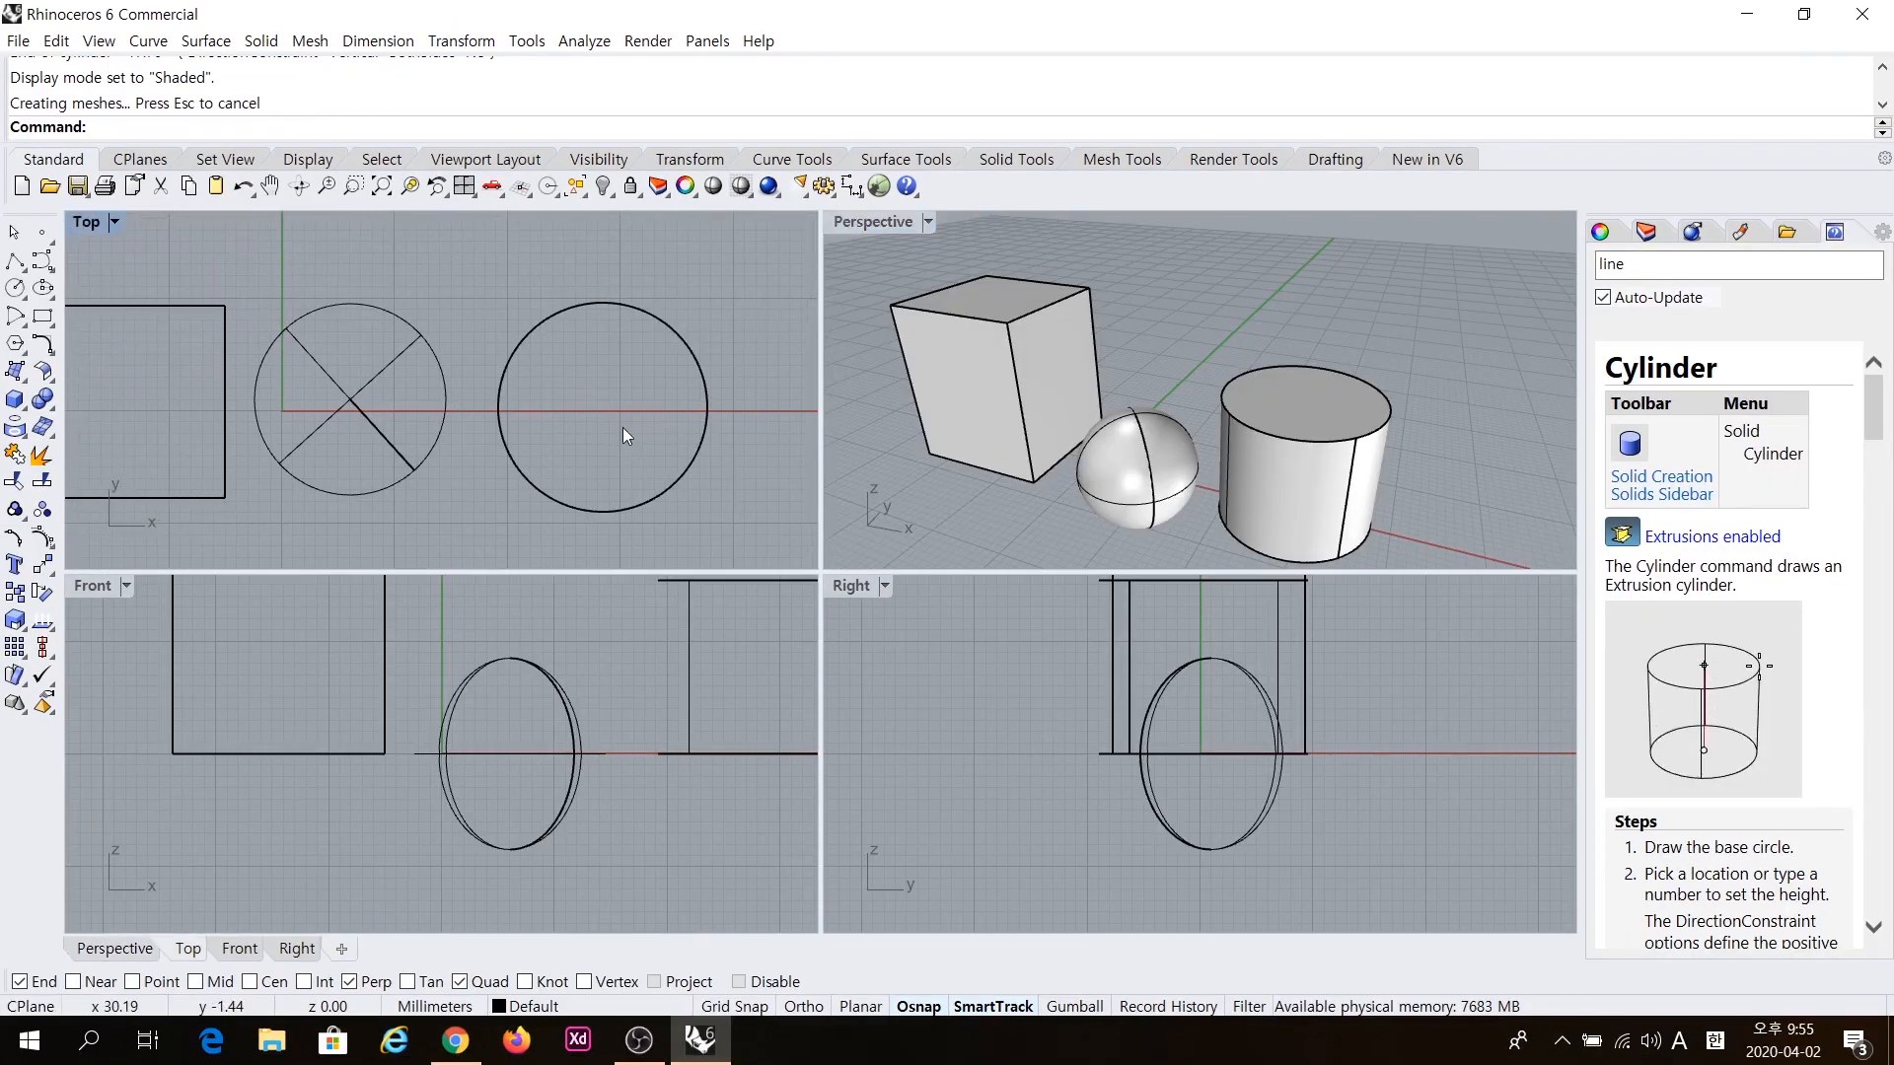
right_drag(442, 408, 580, 387)
right_drag(1016, 394, 982, 395)
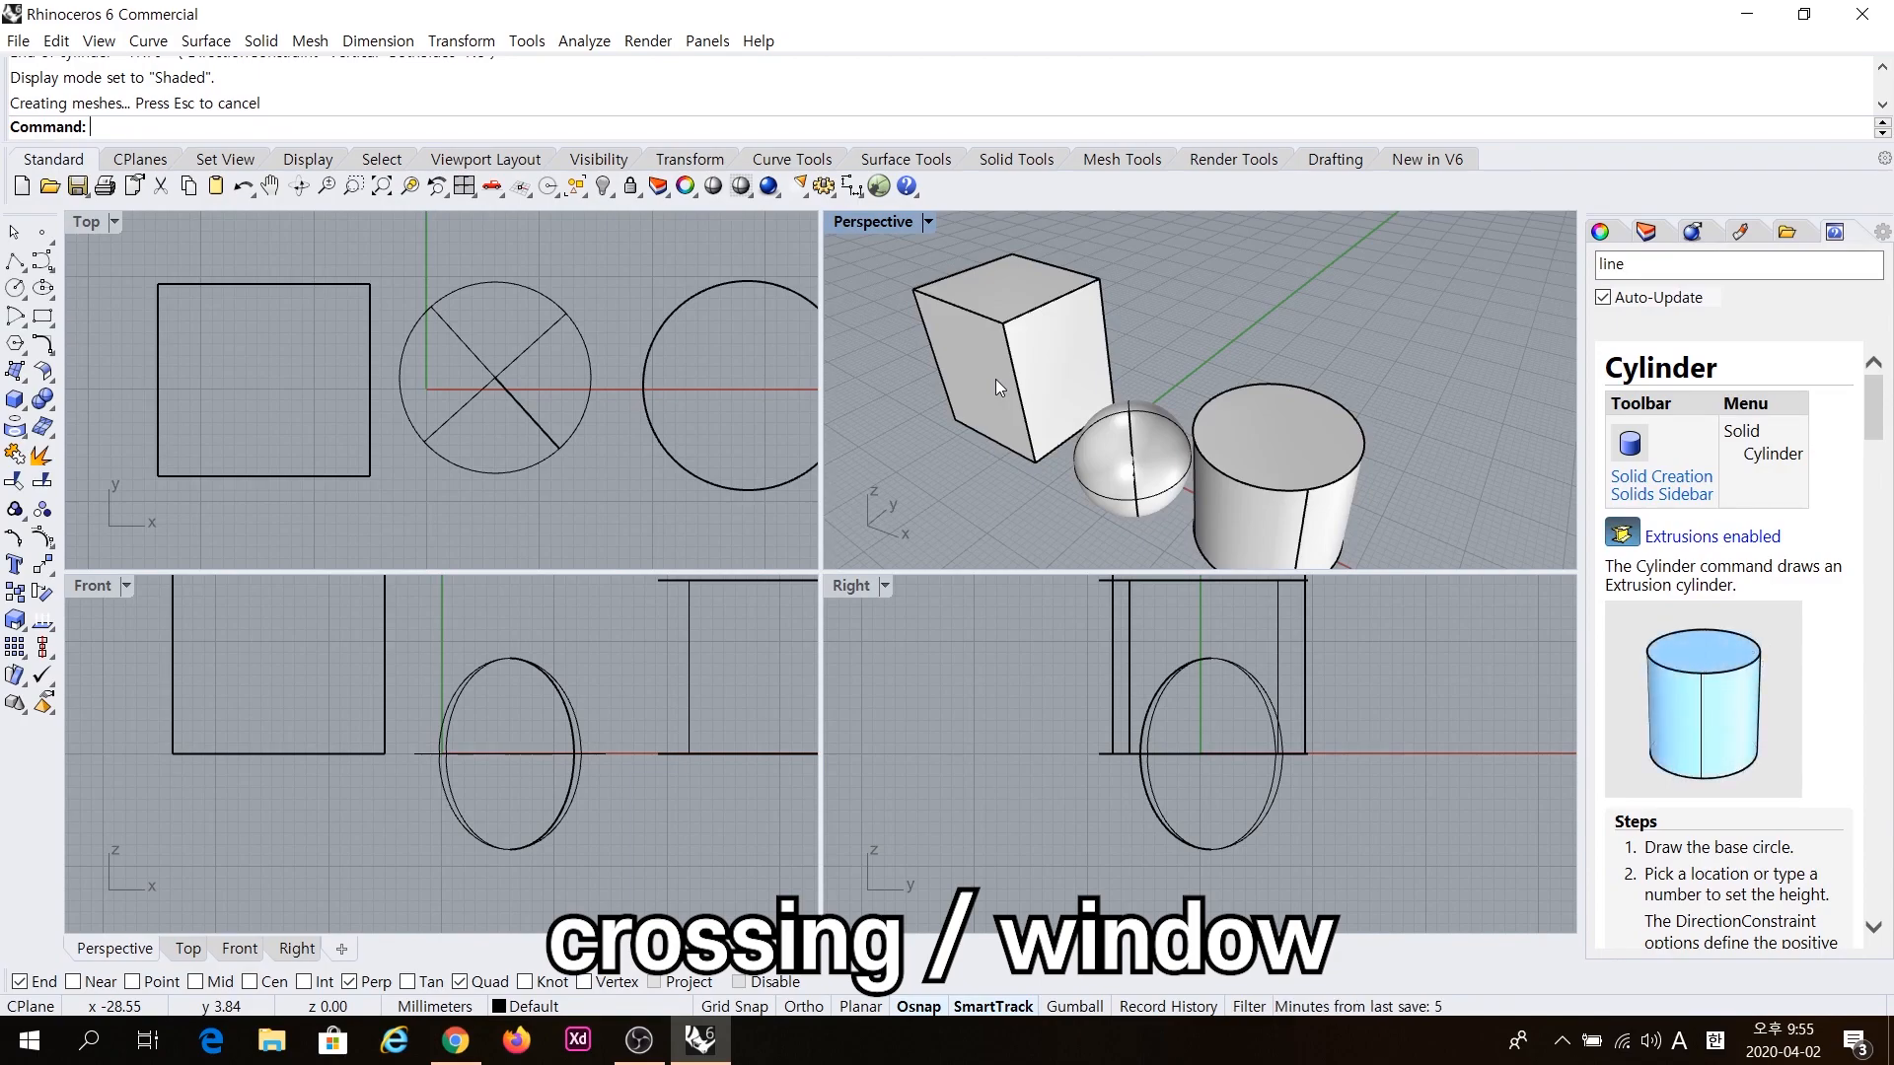
click(1600, 231)
click(1017, 340)
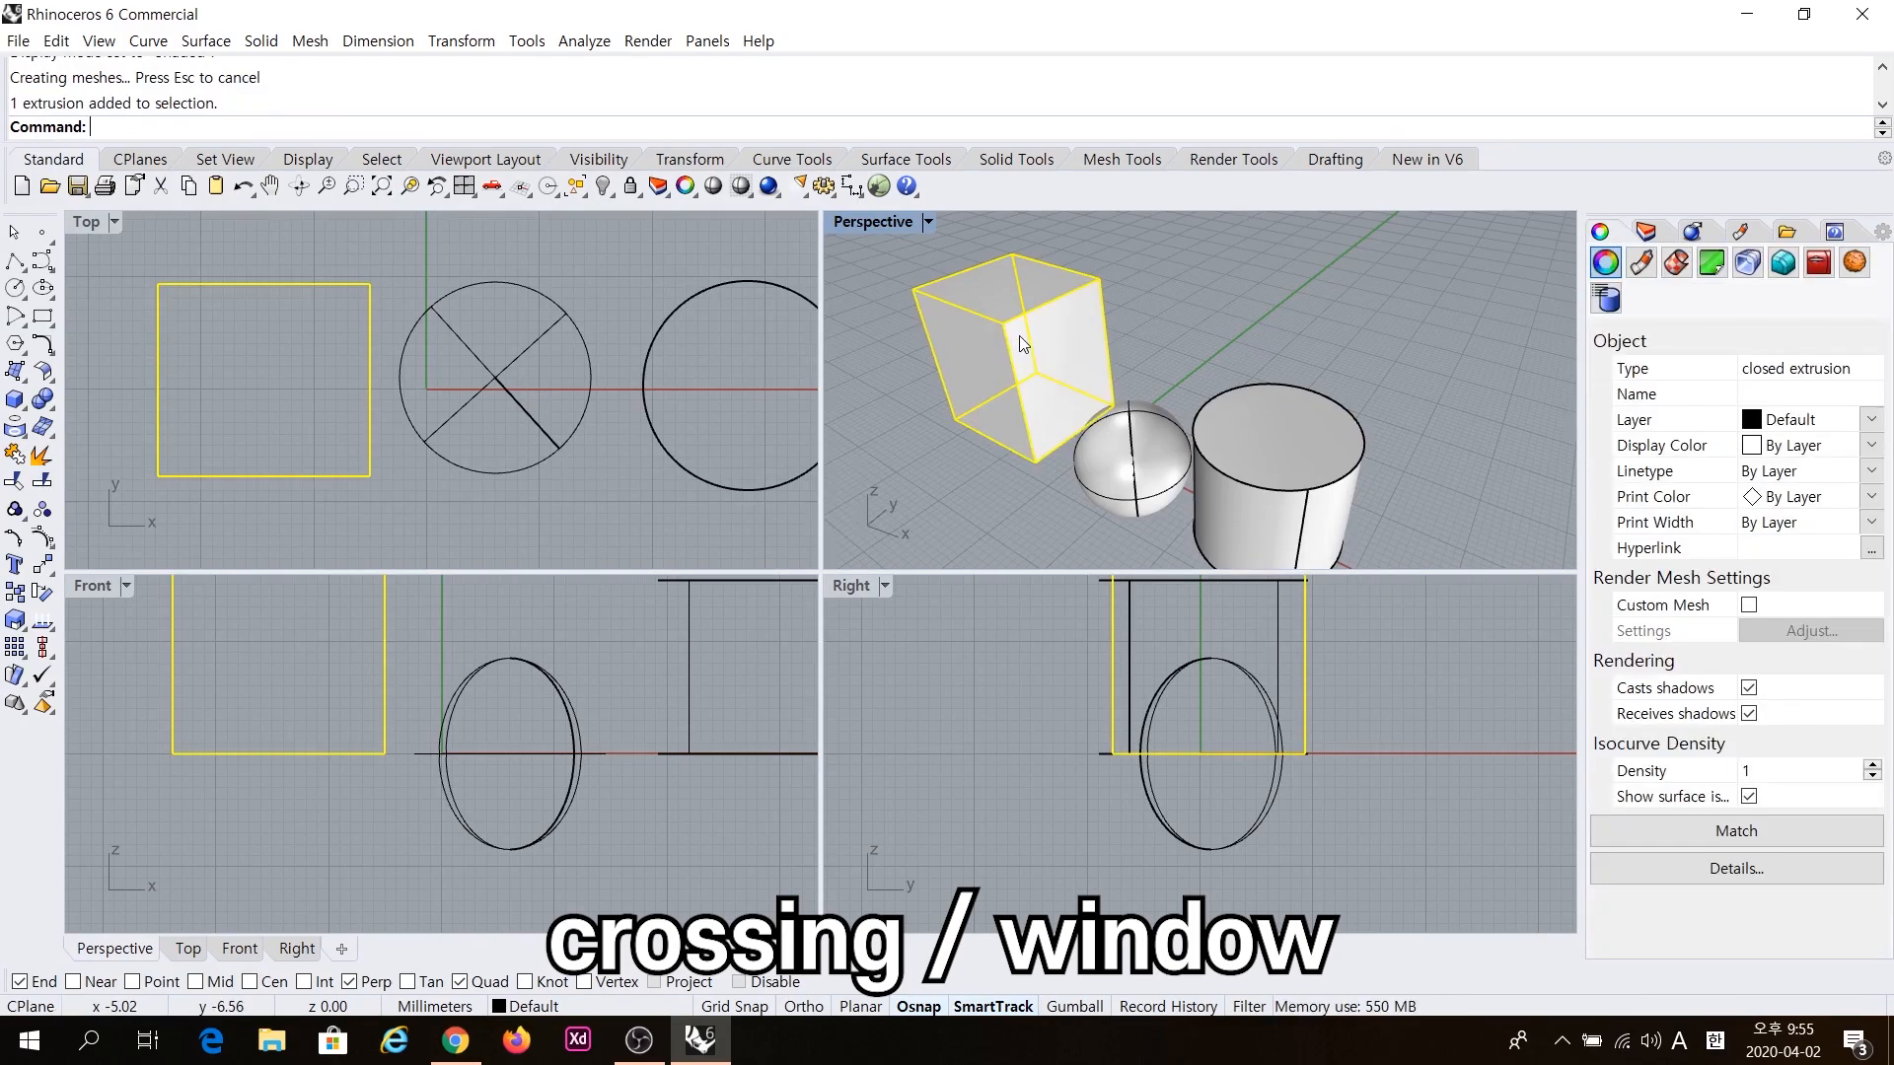
click(1128, 485)
click(1269, 471)
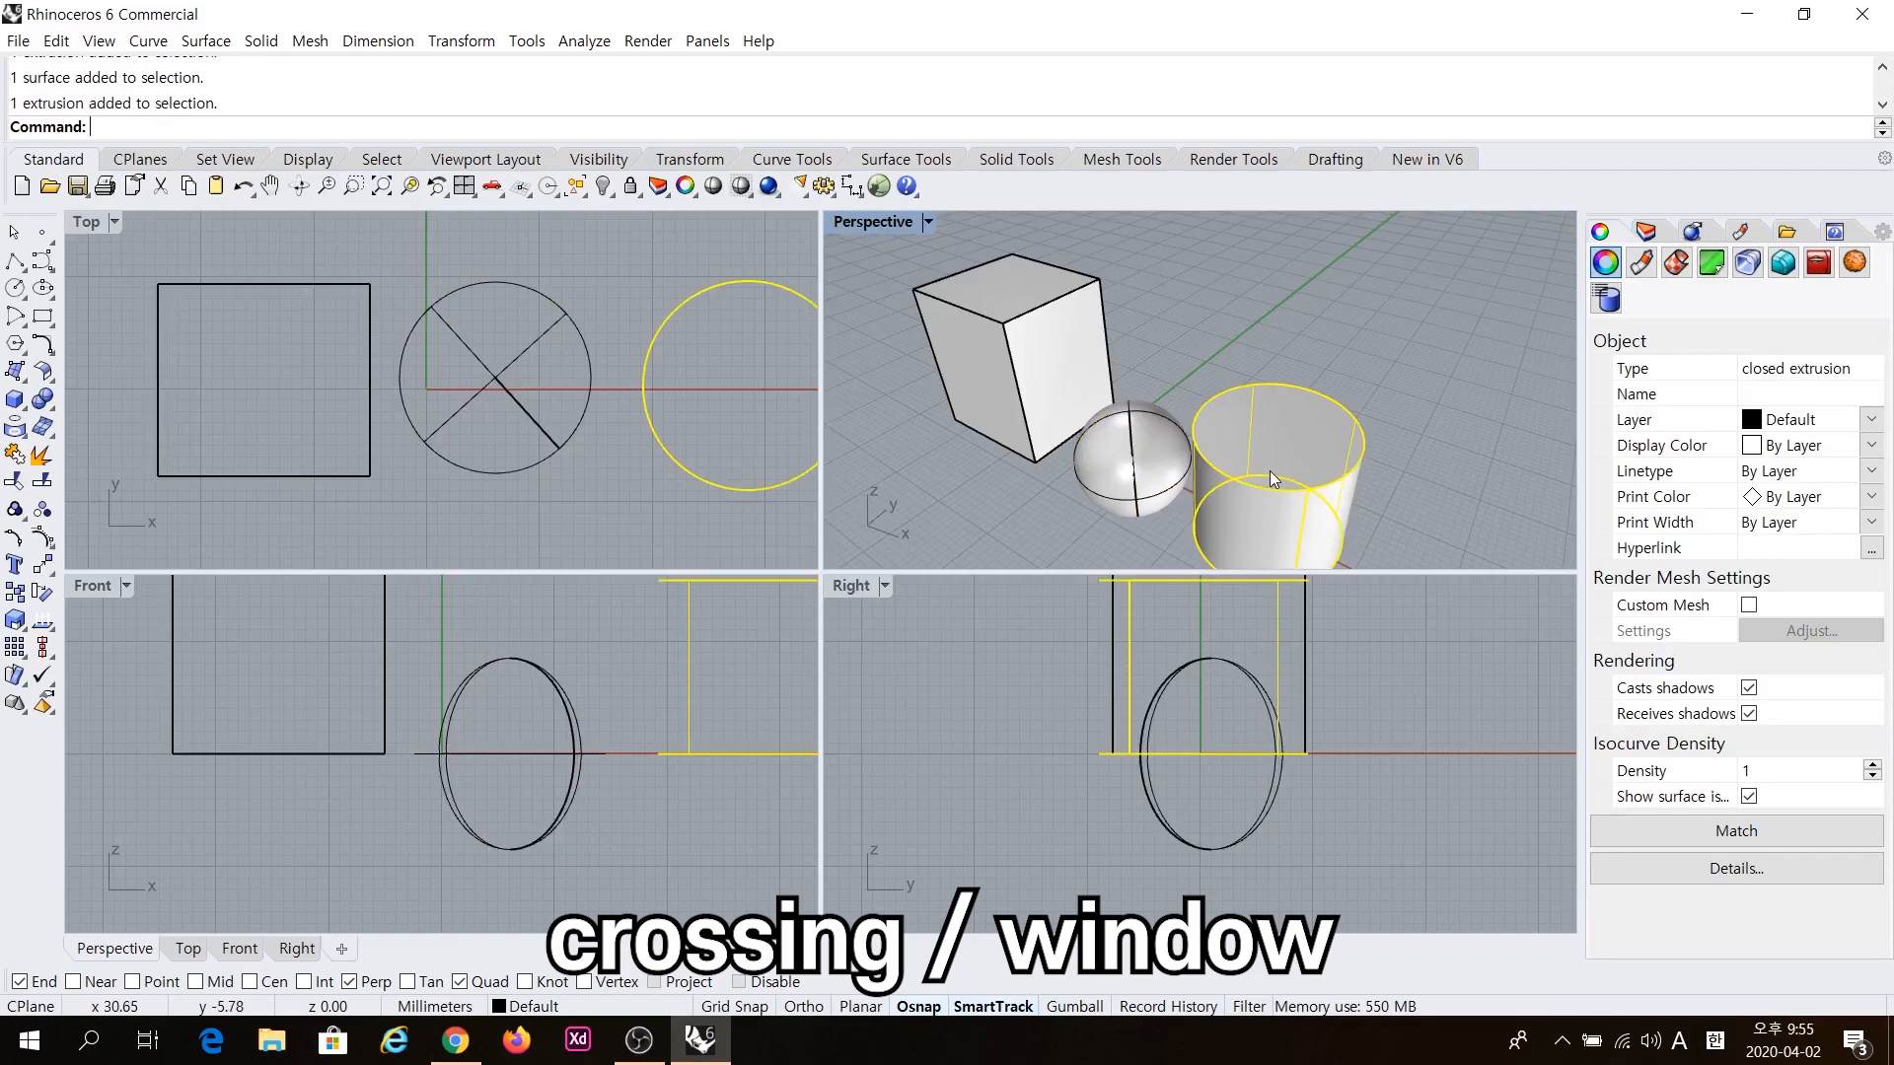
click(981, 334)
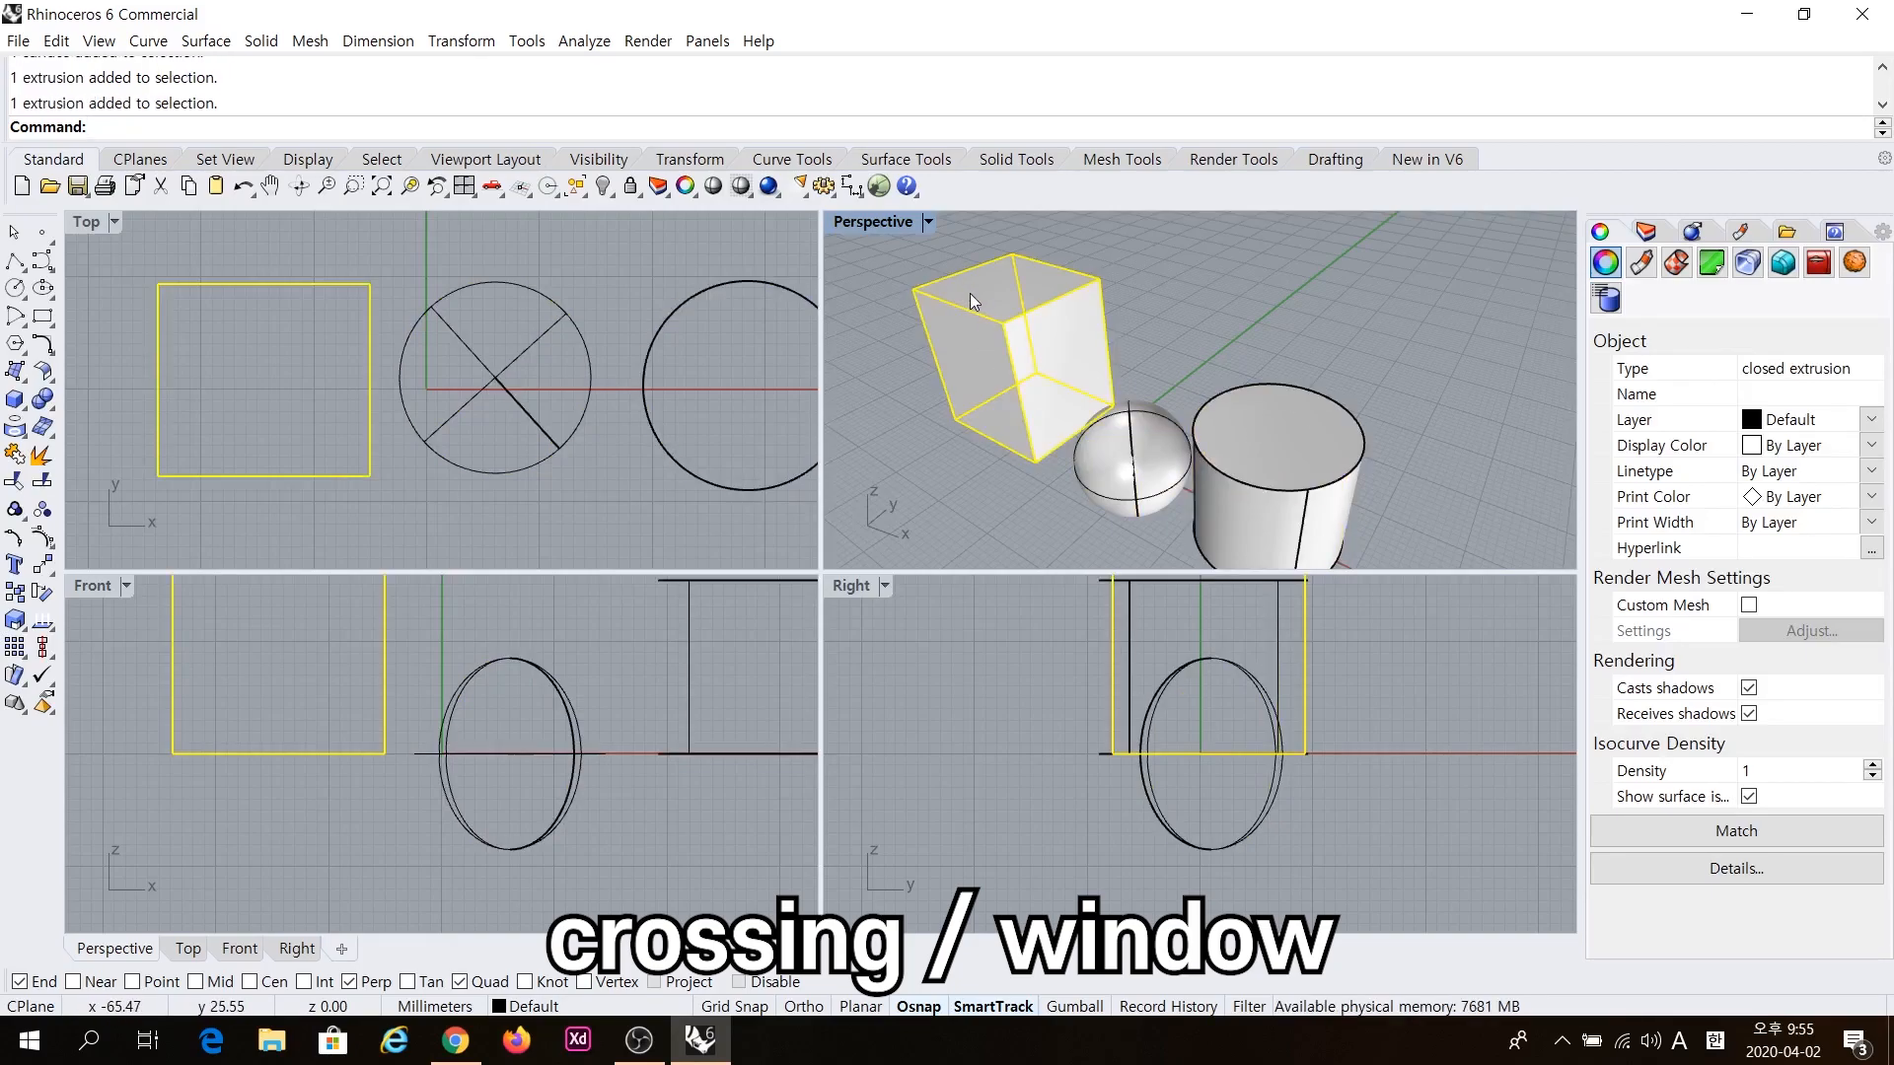
click(1172, 455)
click(1231, 449)
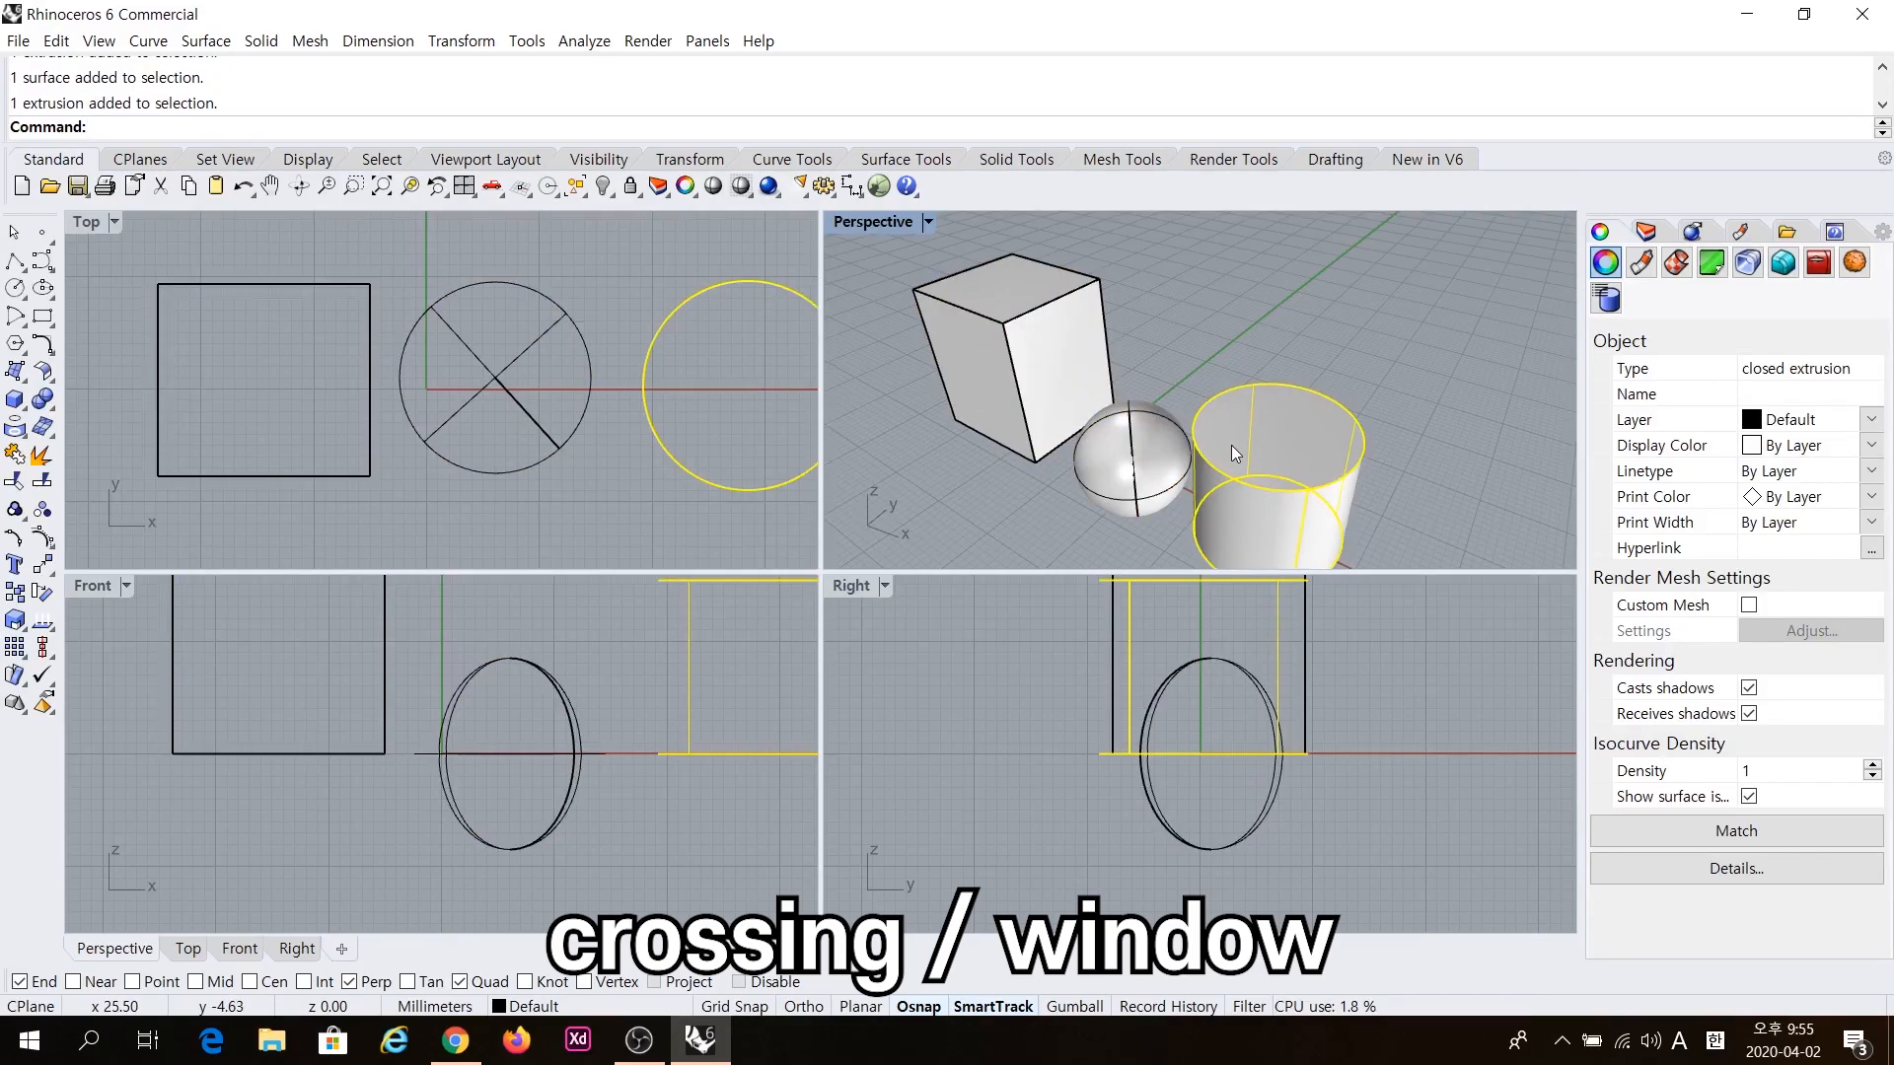
click(1135, 471)
click(1021, 349)
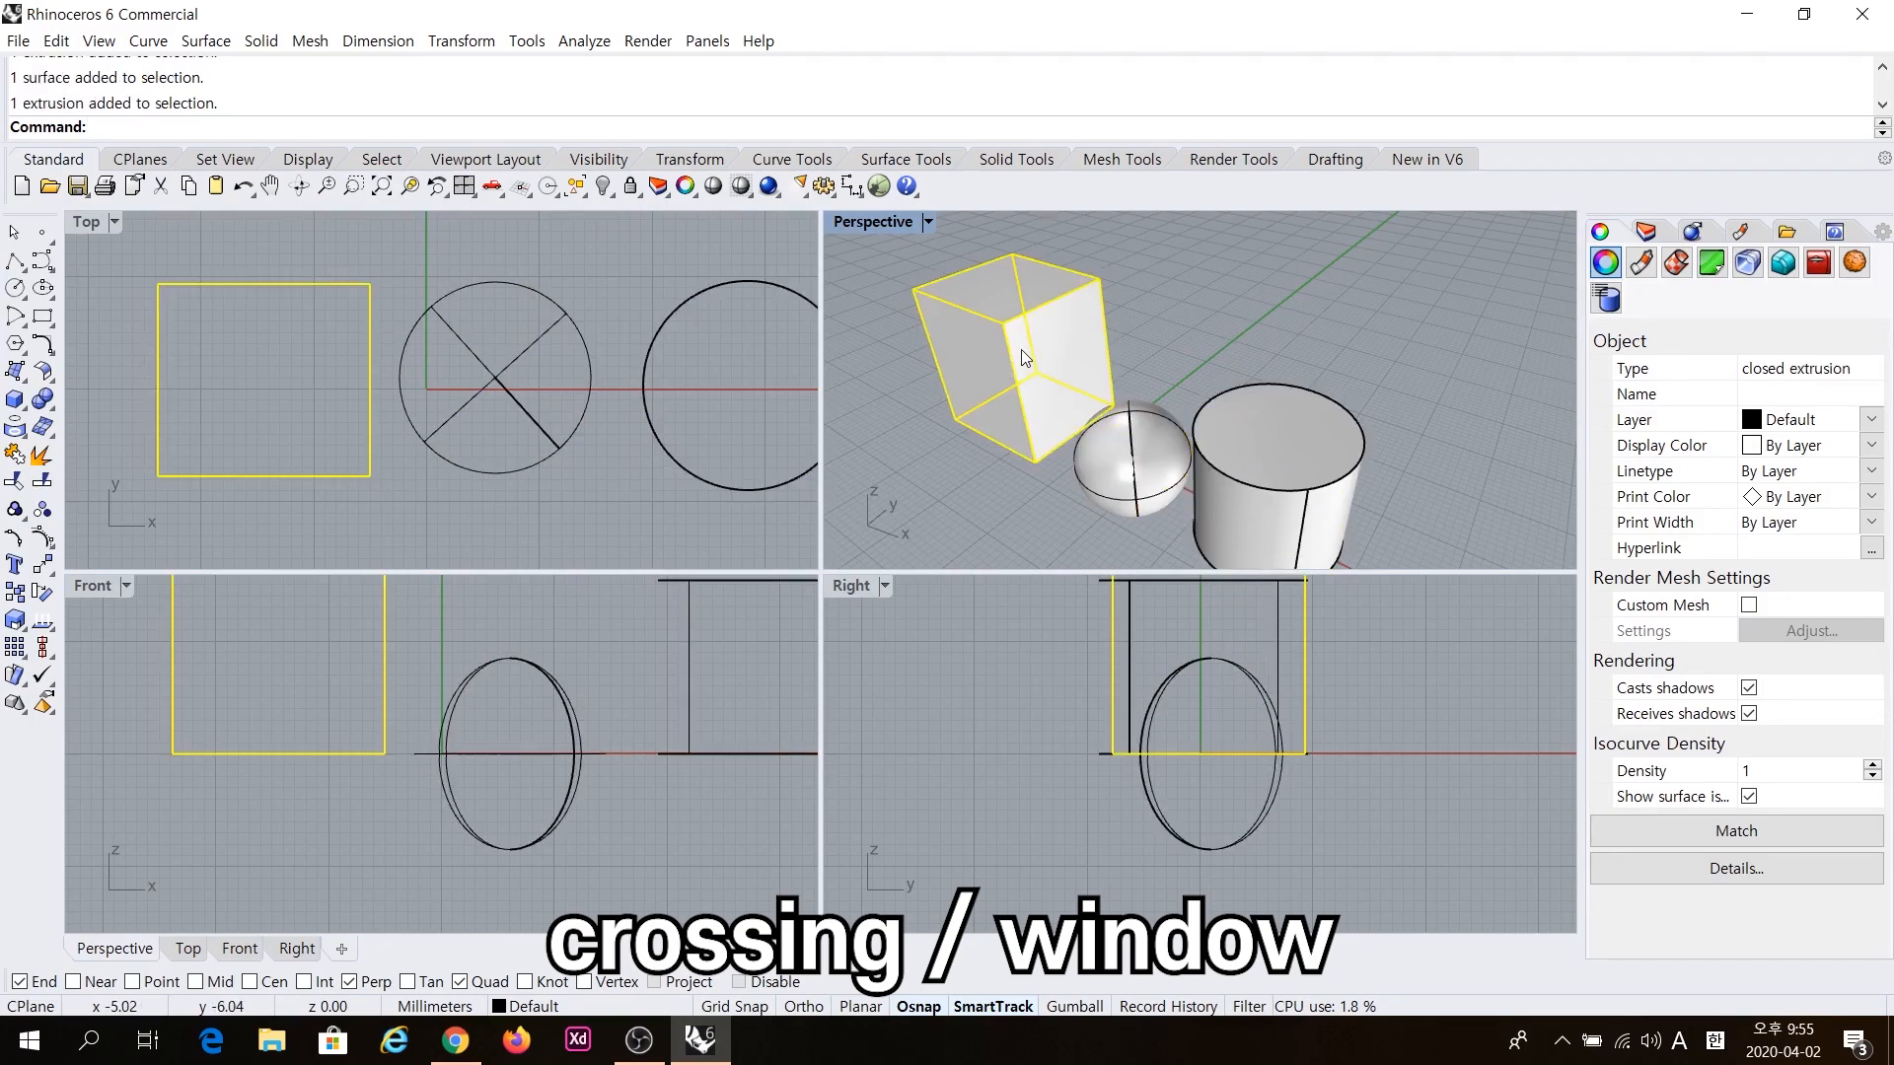
click(1134, 312)
Select the box in the Perspective view and add the sphere and the cylinder to the selection.
click(1067, 334)
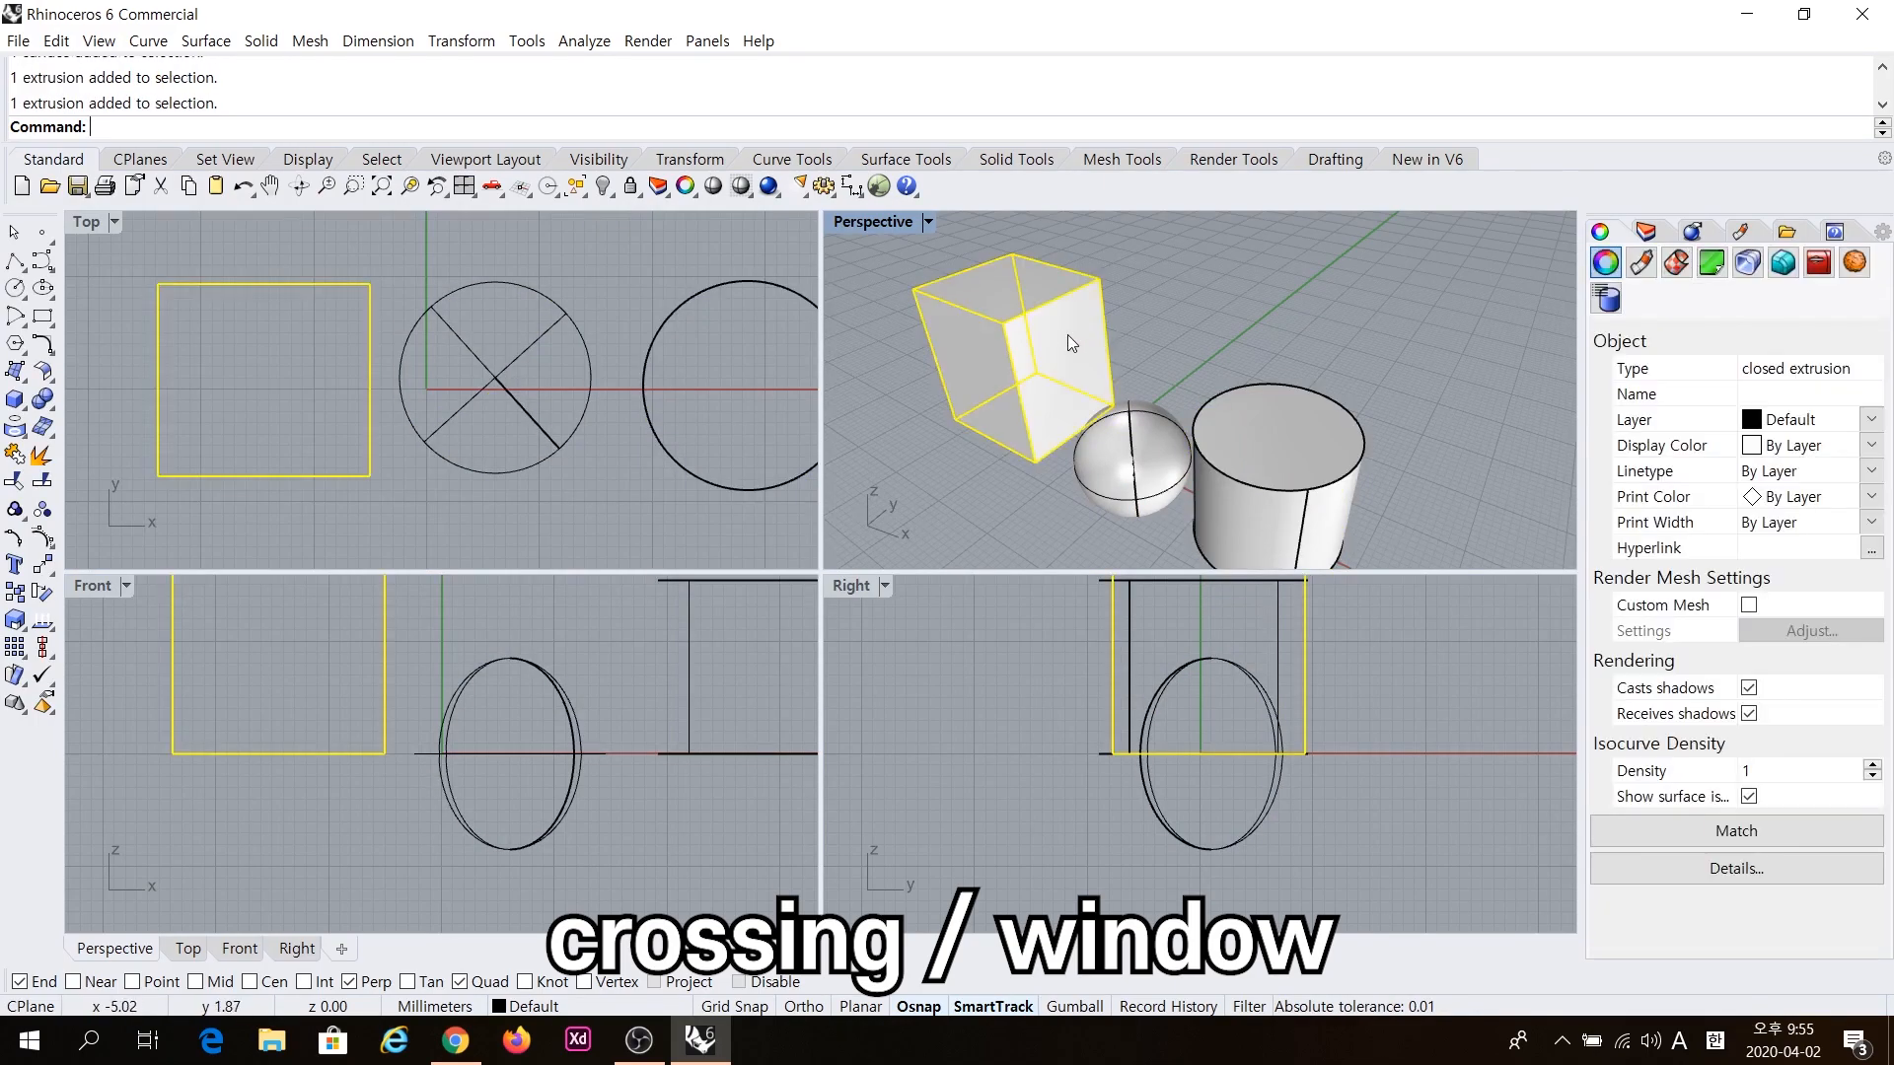
shift+click(1097, 477)
shift+click(1305, 465)
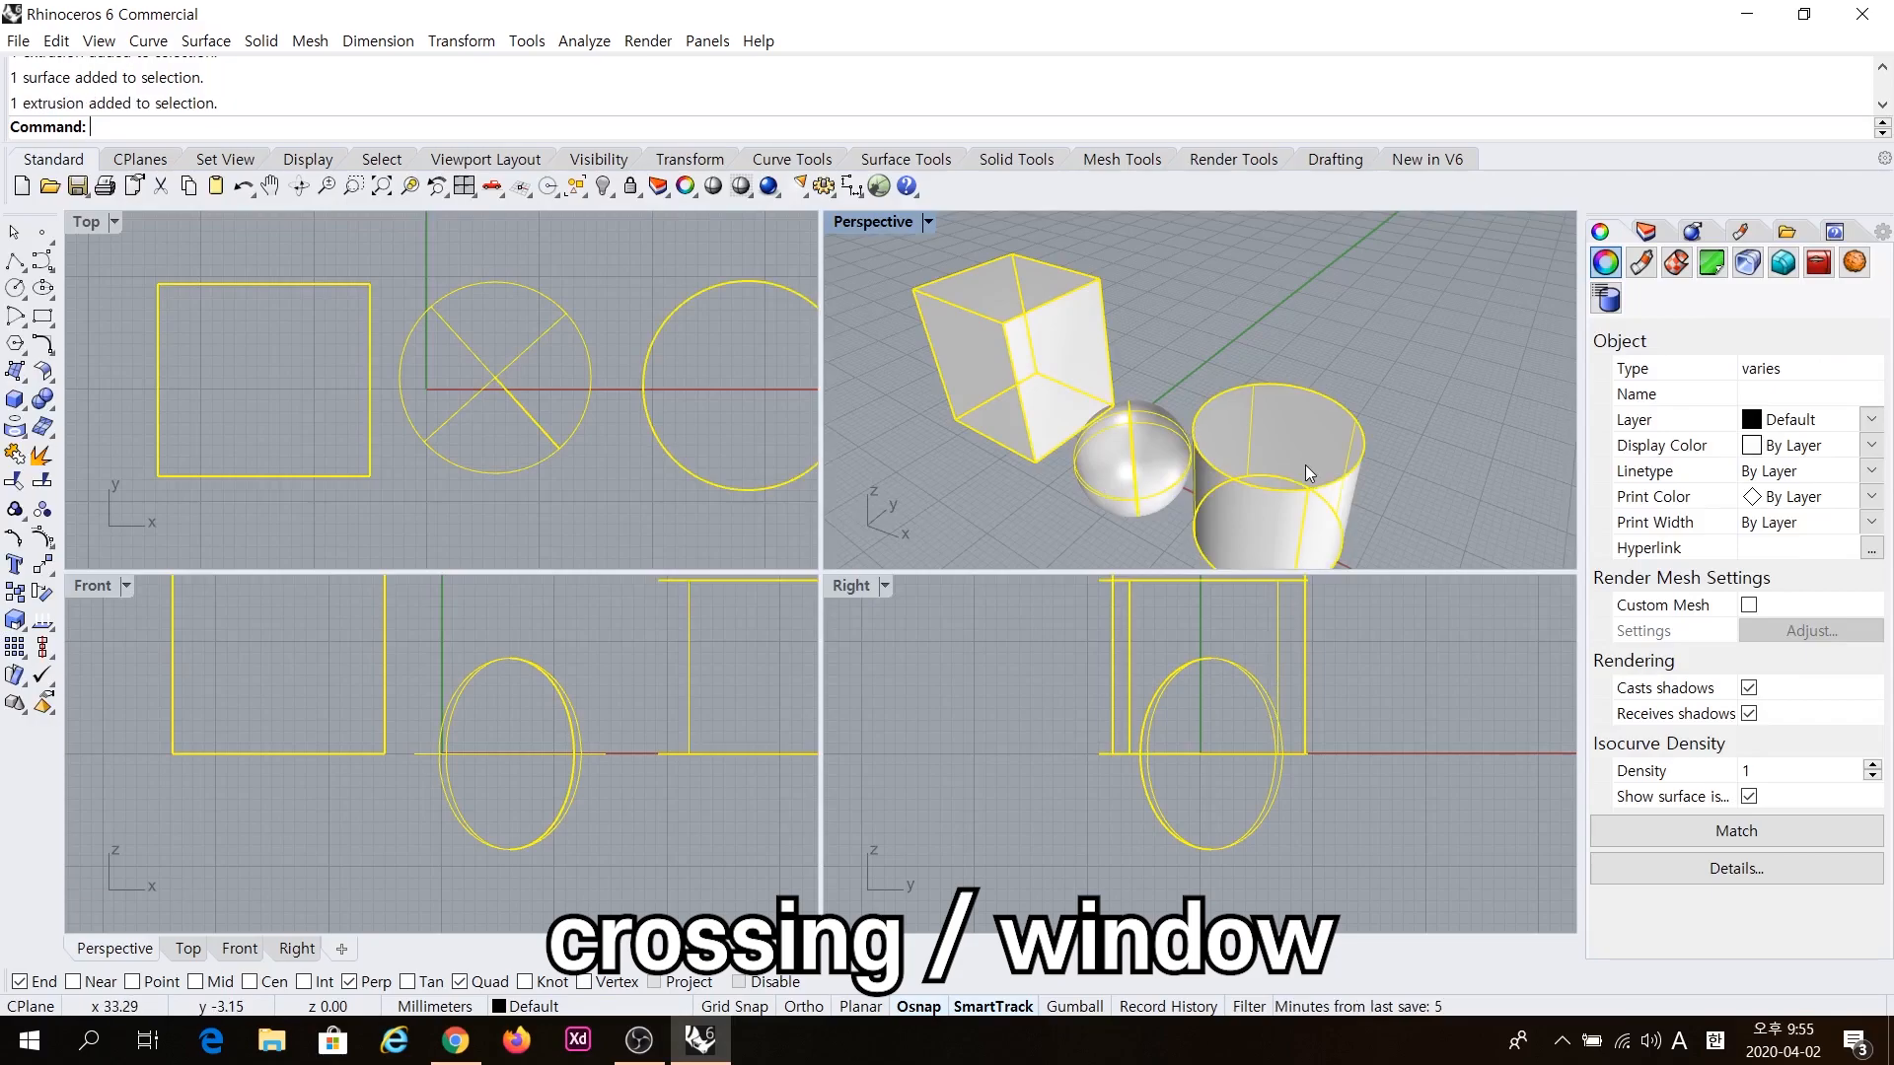
Clear the selection and build it again from the box, adding the sphere and cylinder individually.
right_drag(1264, 419, 1130, 481)
click(1130, 481)
click(998, 405)
right_drag(999, 405, 1005, 382)
shift+click(1129, 392)
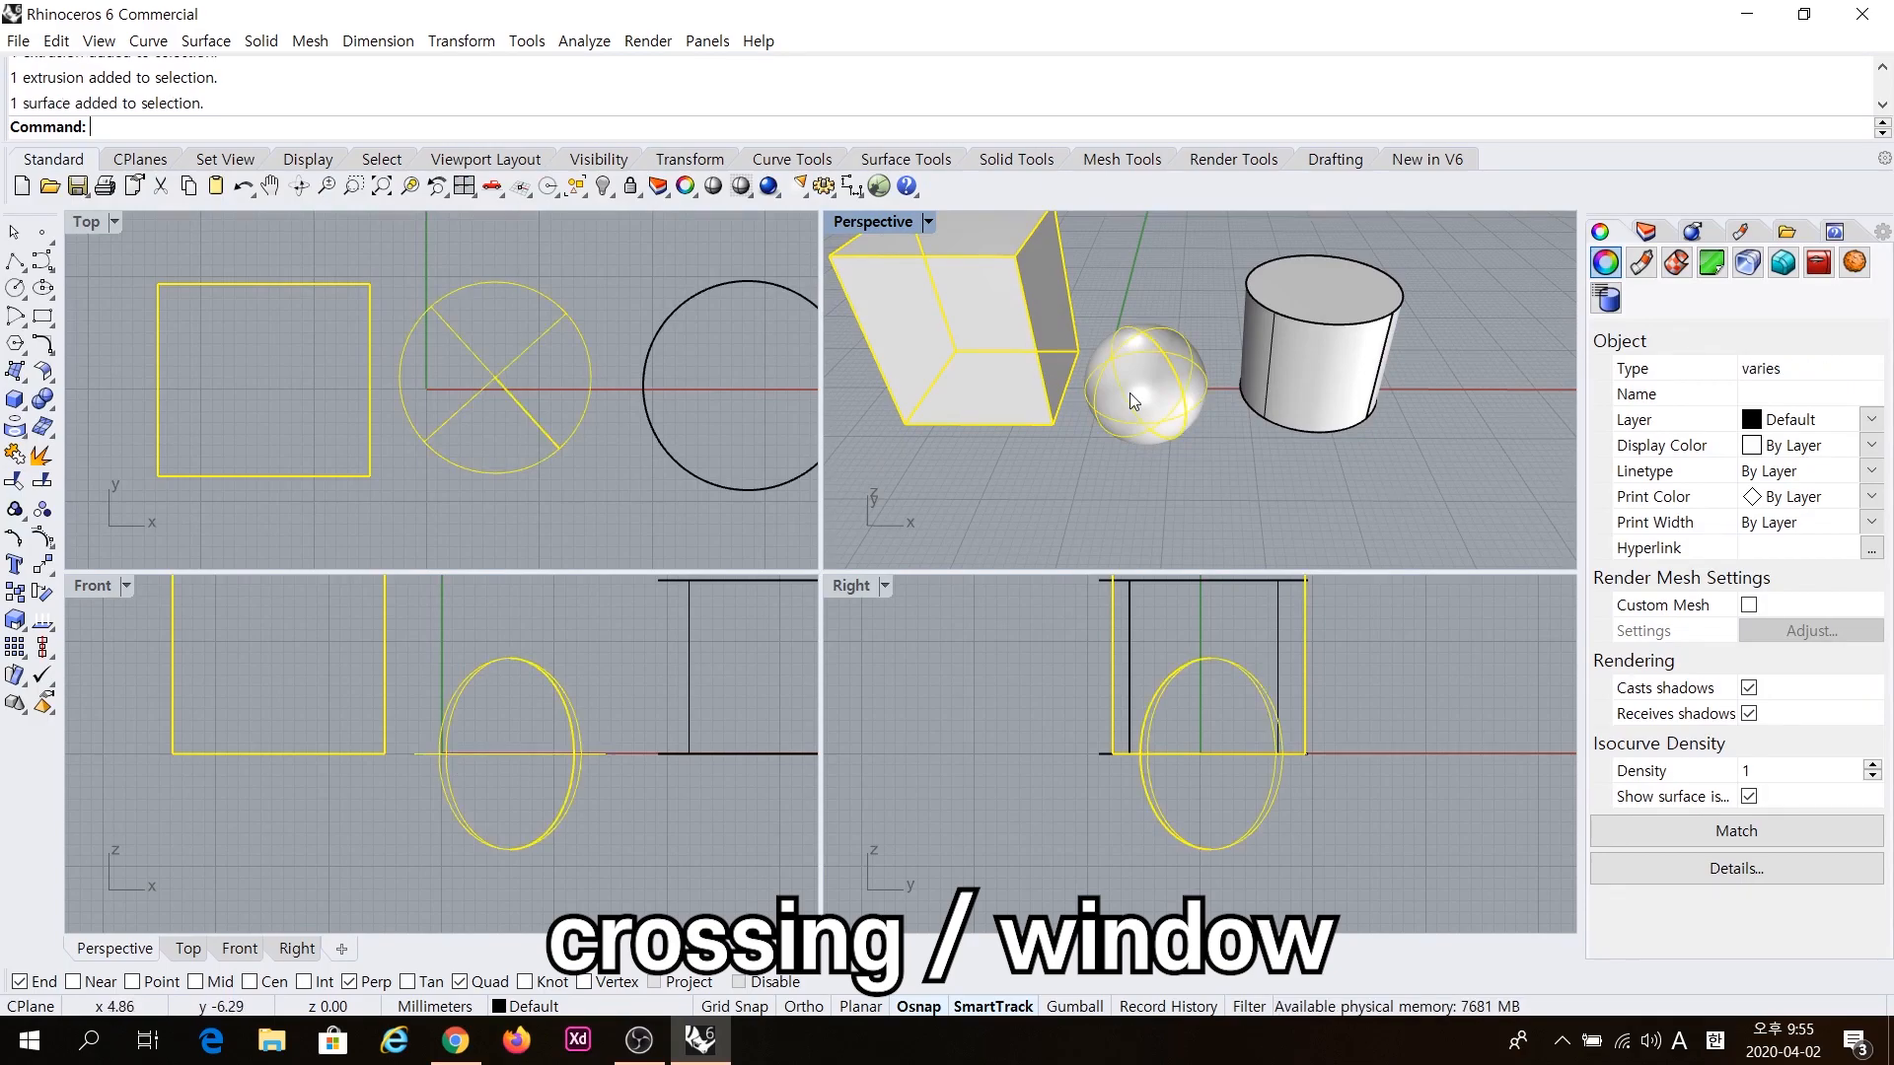
shift+click(1286, 355)
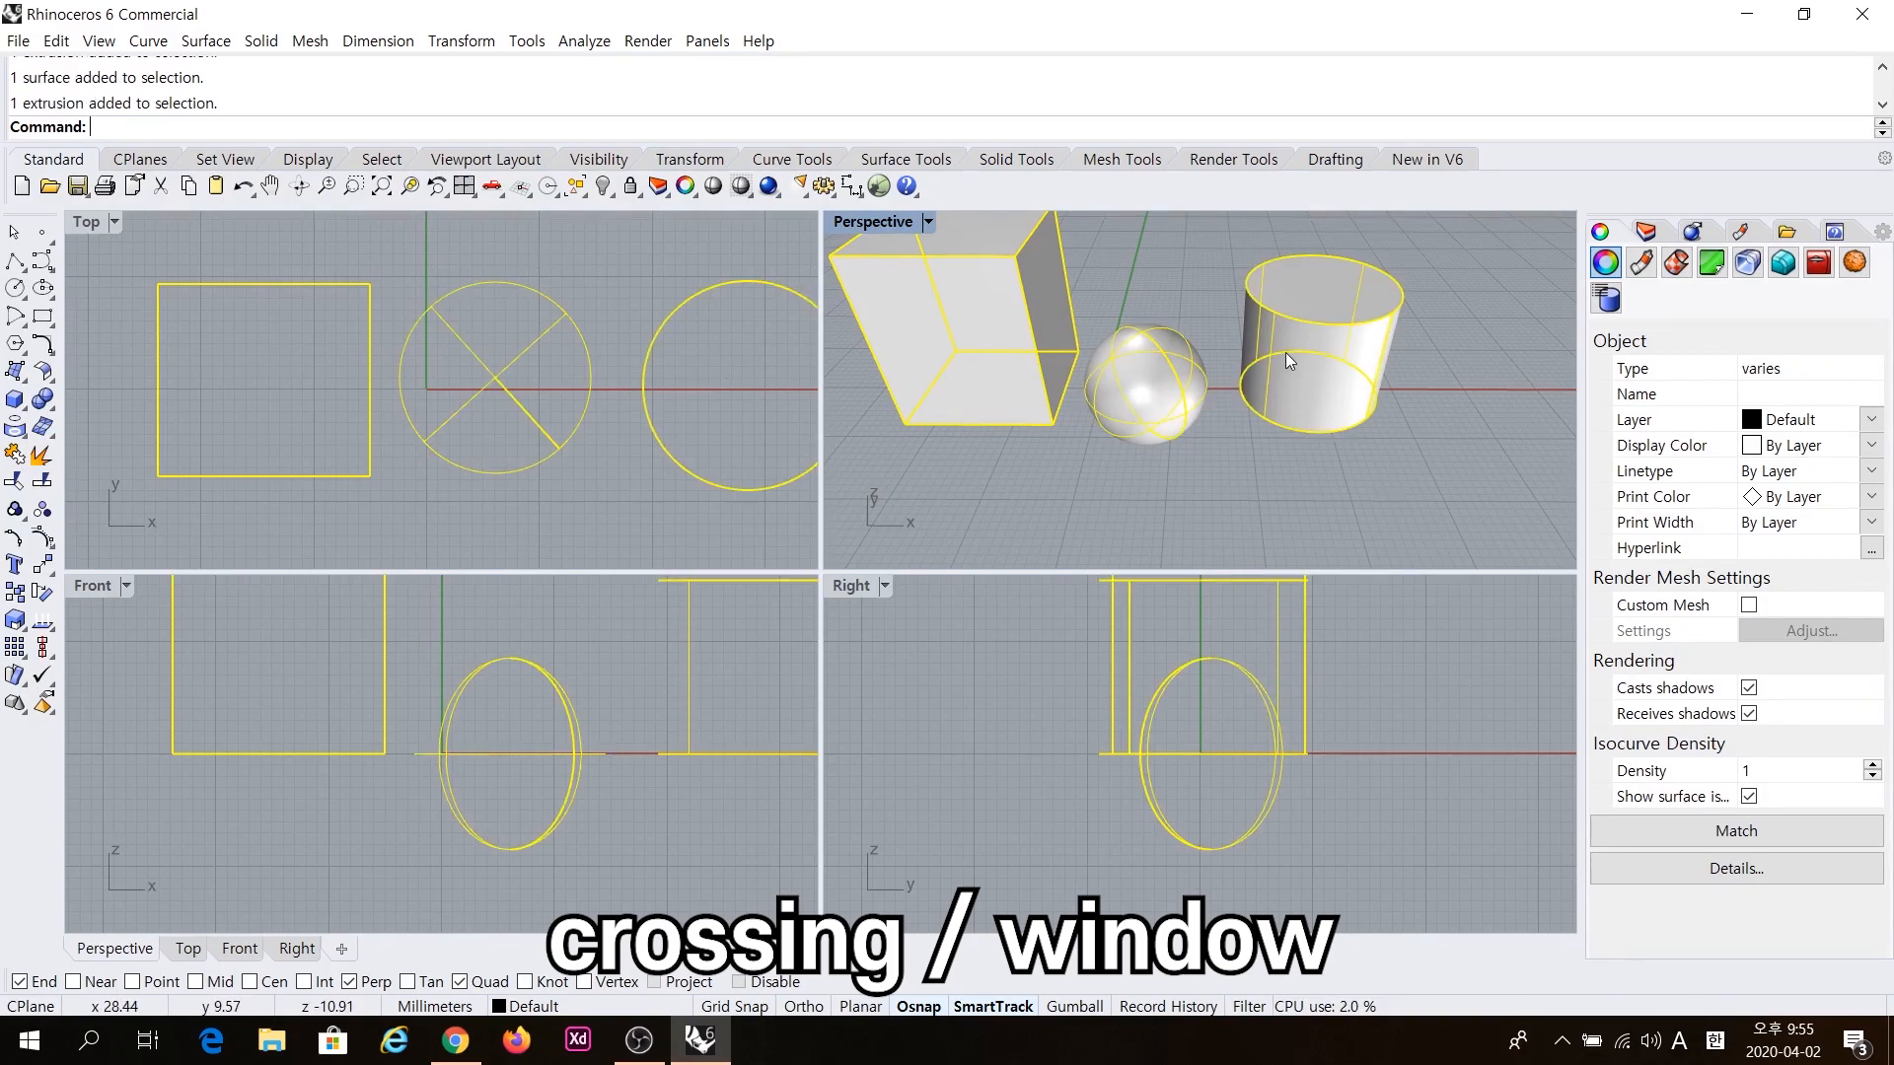
Remove the sphere from the selection, add it back, and deselect the cylinder and sphere so only the box stays selected.
ctrl+click(1158, 383)
right_drag(1161, 384, 1109, 394)
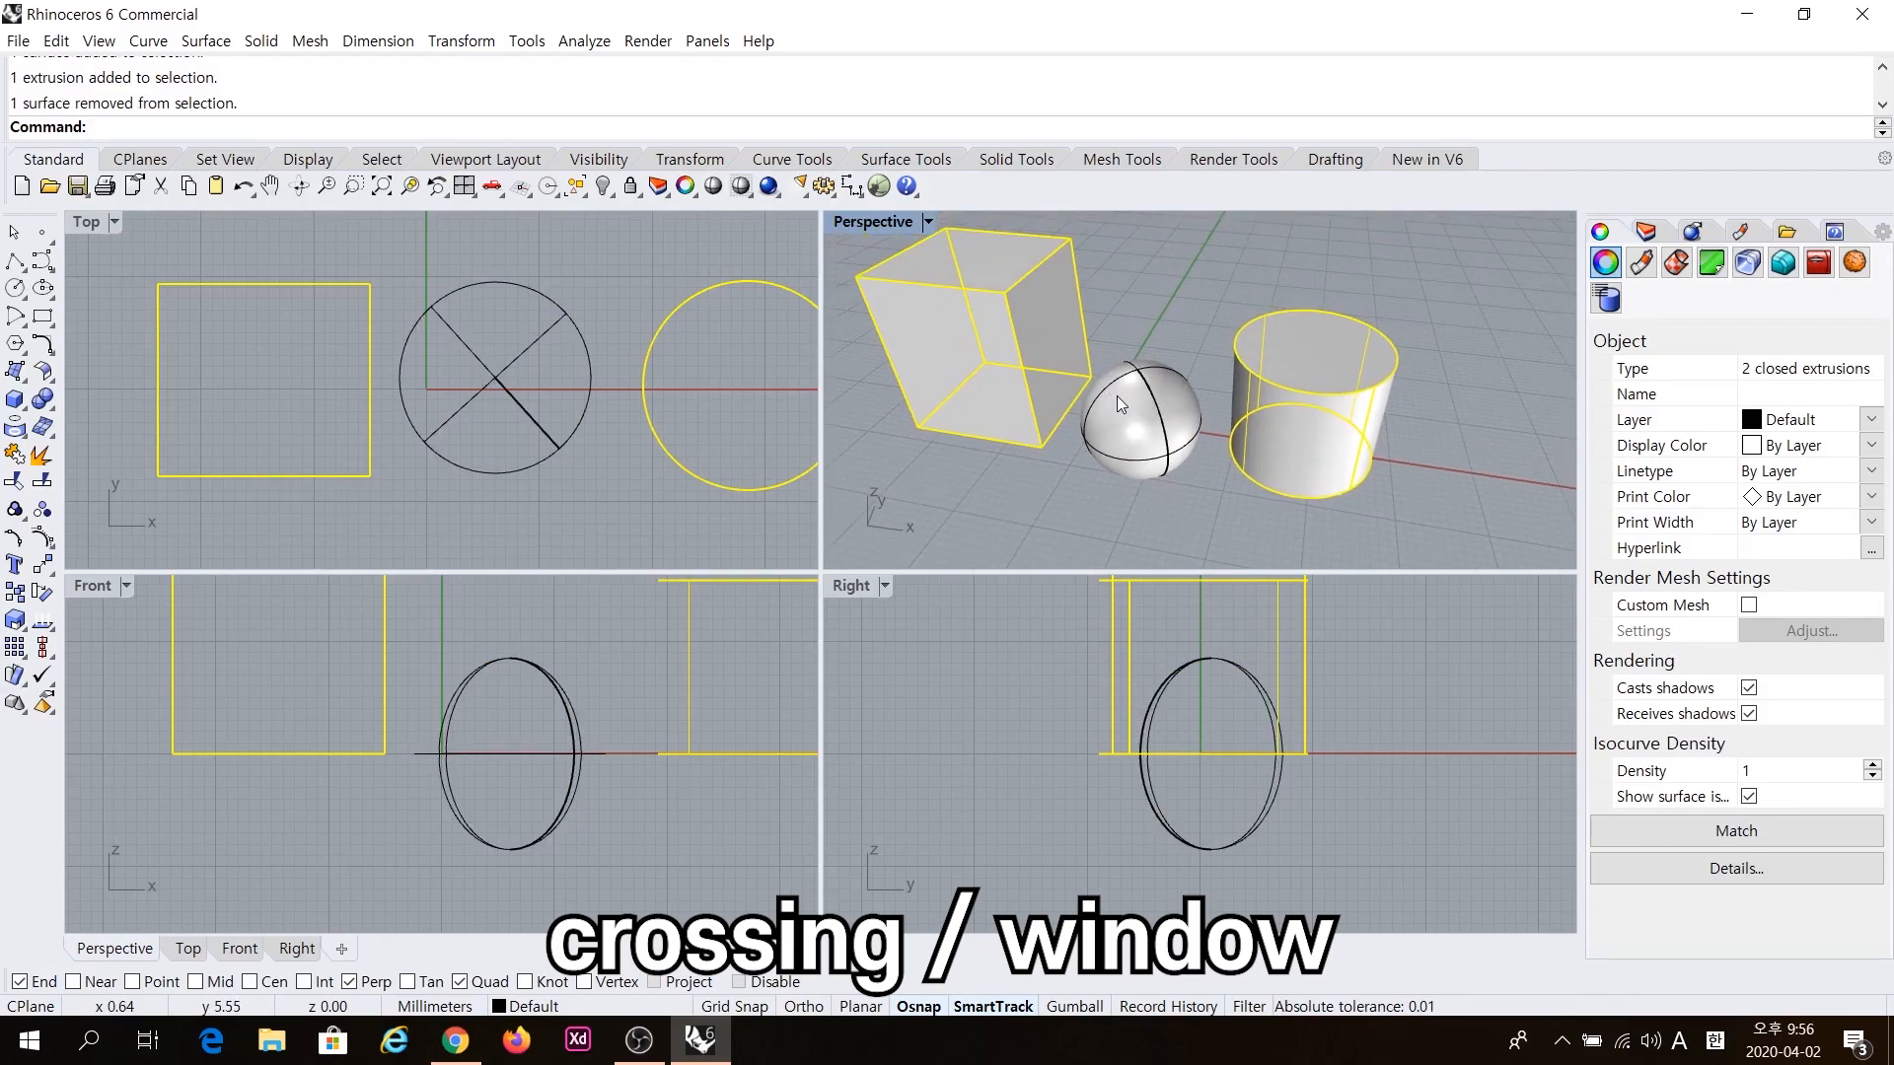
shift+click(1117, 394)
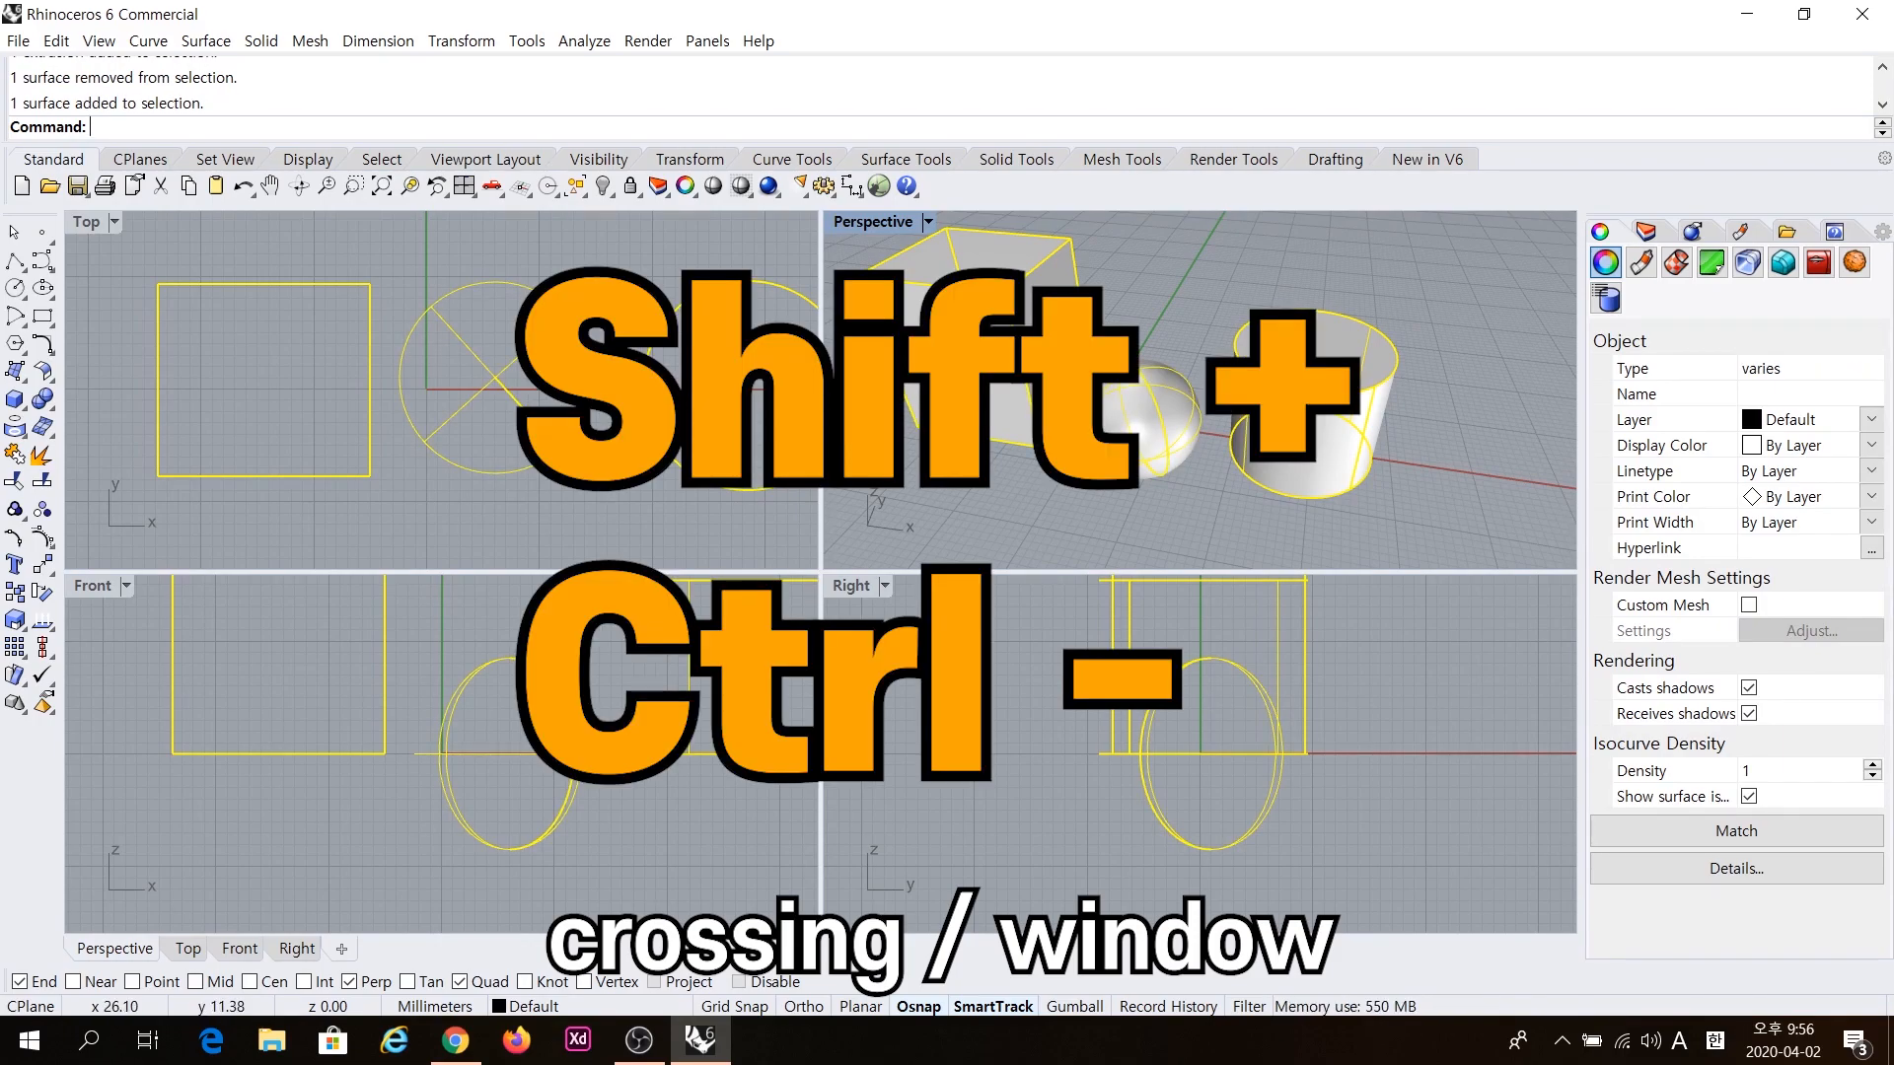
ctrl+click(1312, 464)
ctrl+click(1125, 424)
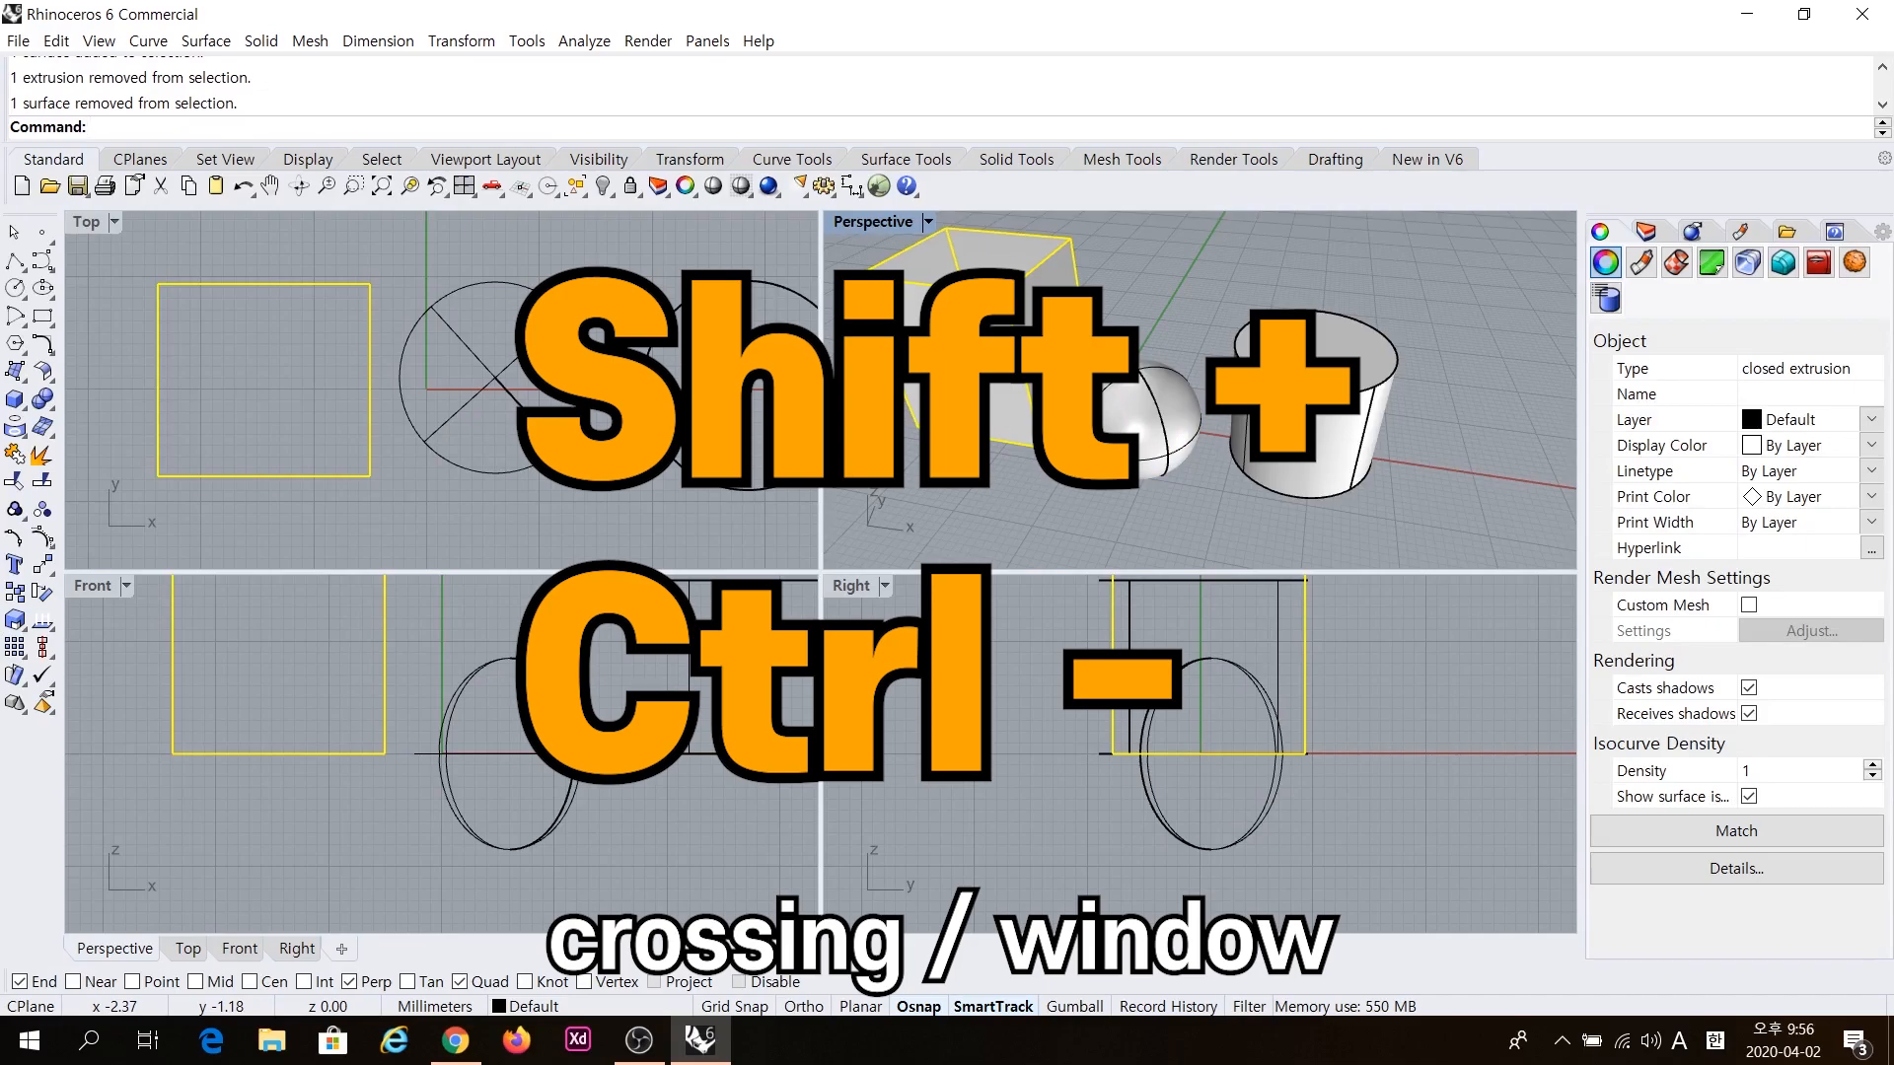
right_drag(1119, 419, 1001, 370)
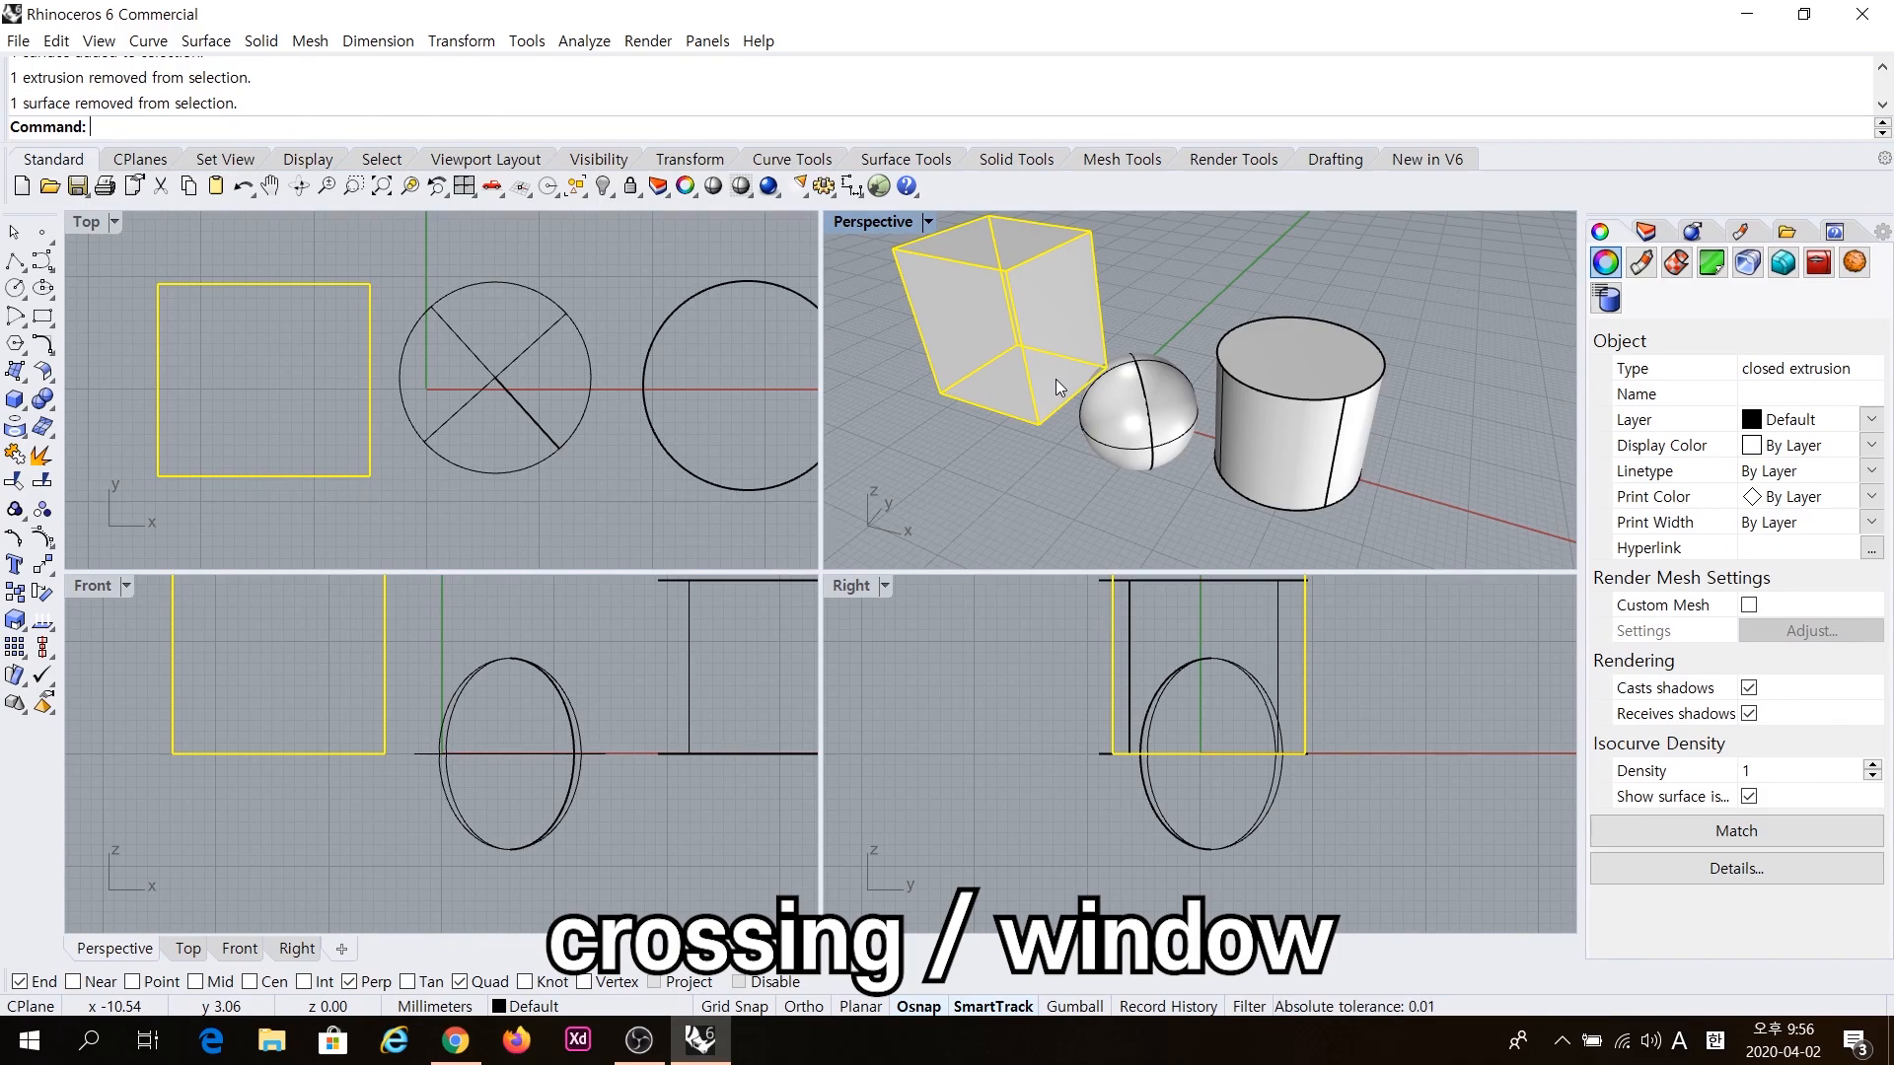
right_drag(1049, 381, 1111, 388)
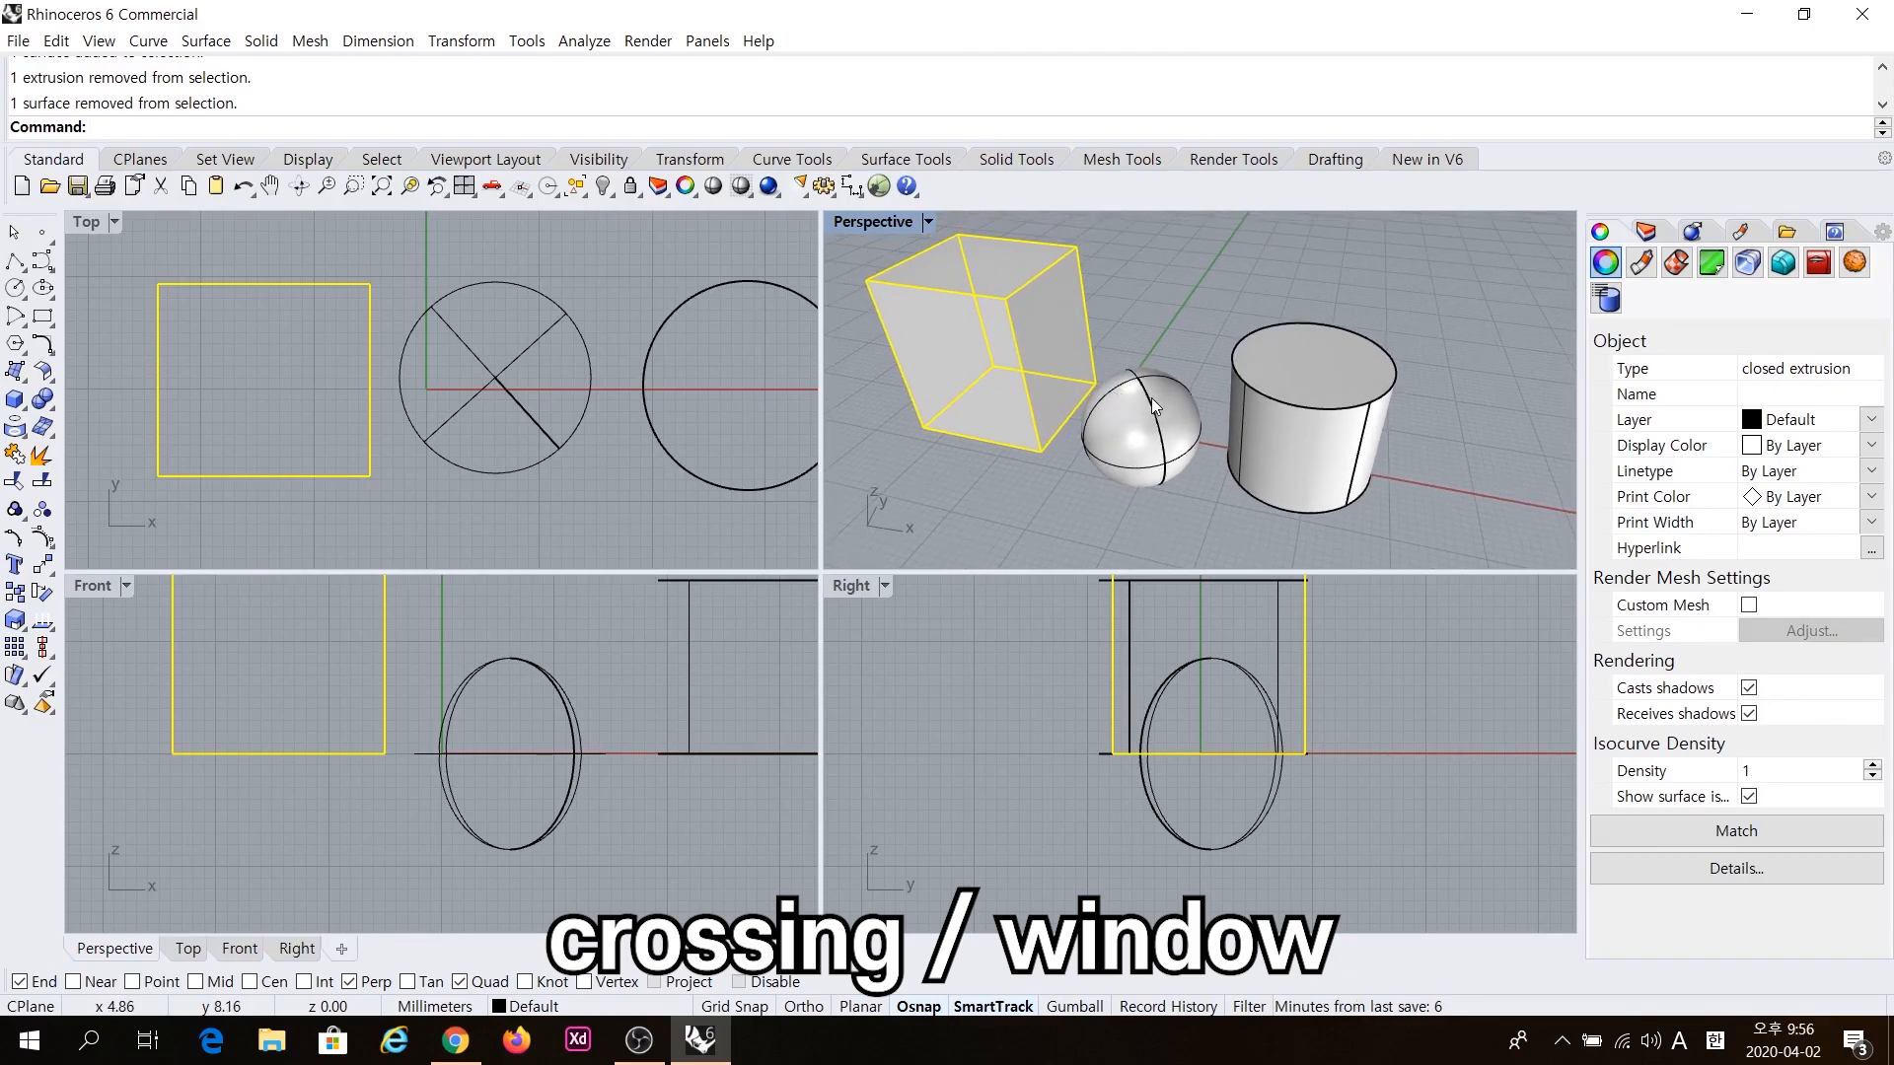
Clear the selection and select the box, sphere and cylinder together with a window selection in the Top view.
click(611, 368)
scroll(611, 367, down, 3)
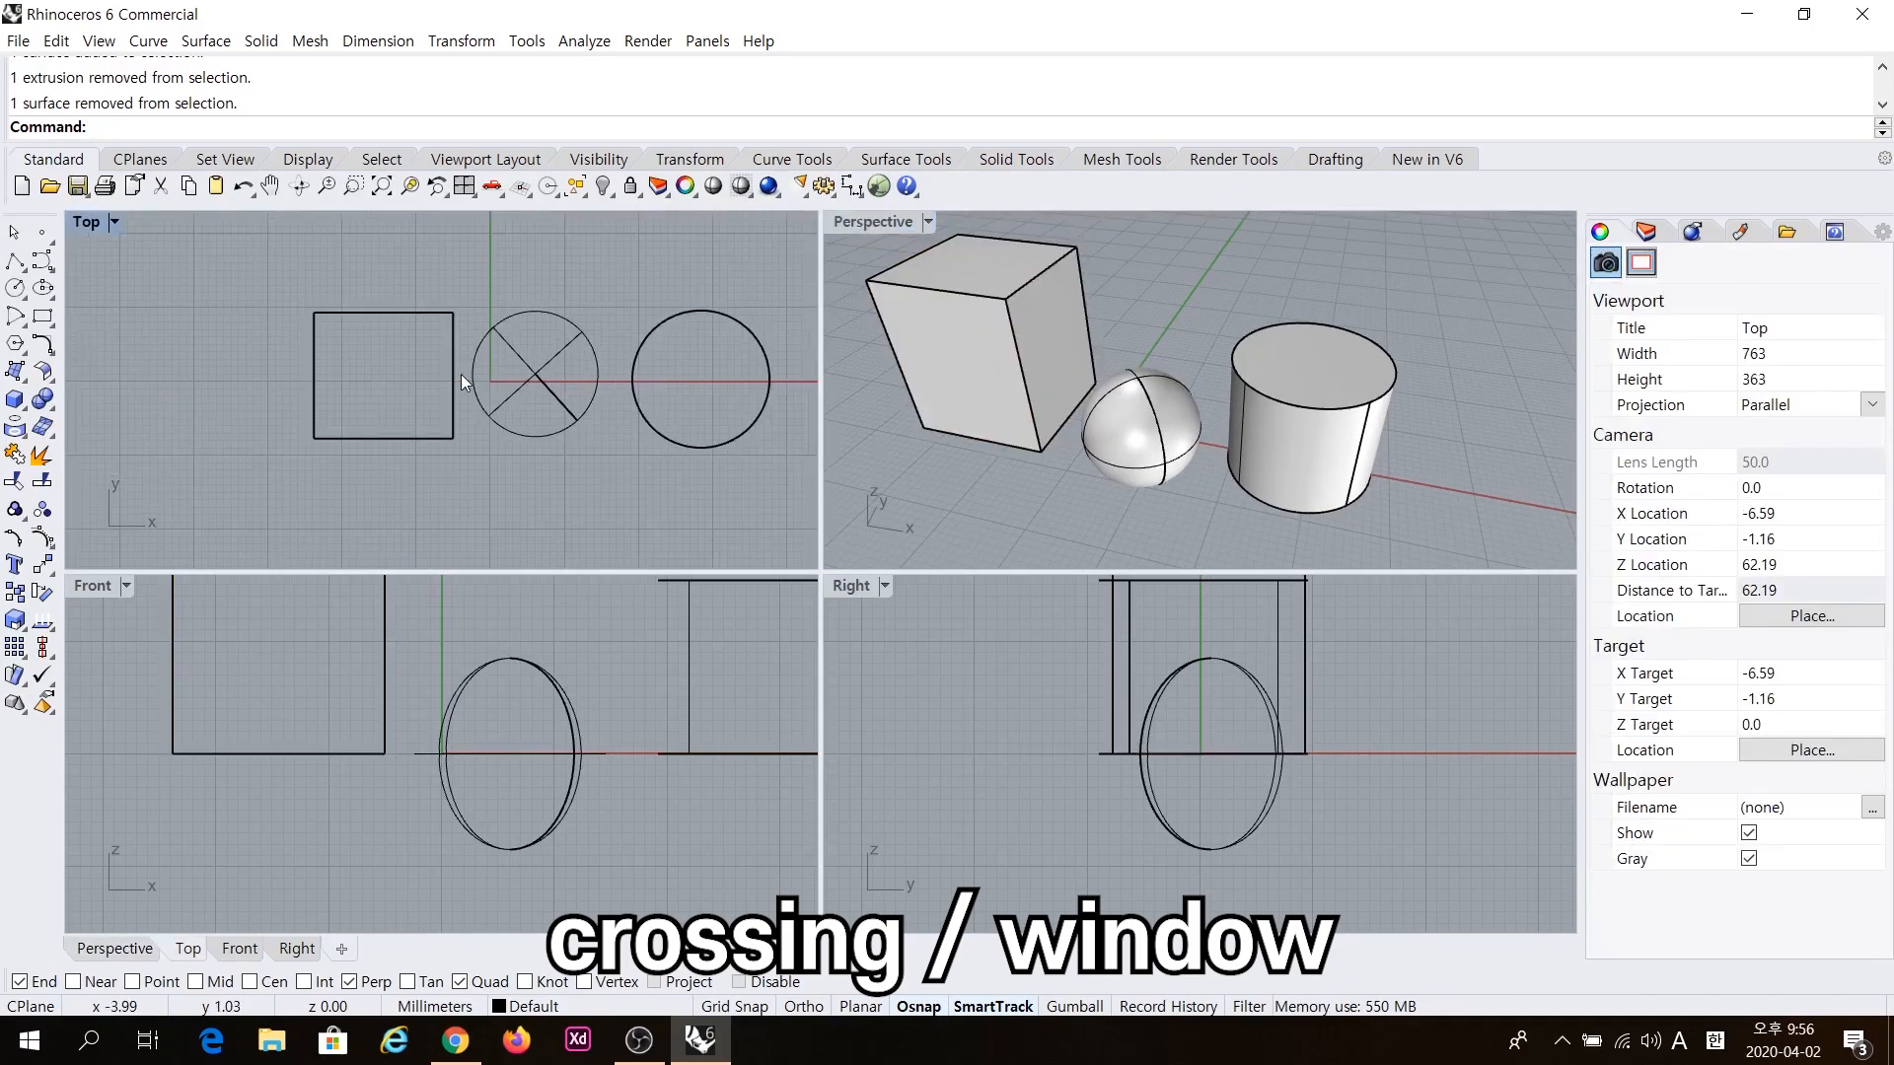
right_drag(548, 371, 492, 370)
drag(227, 282, 731, 487)
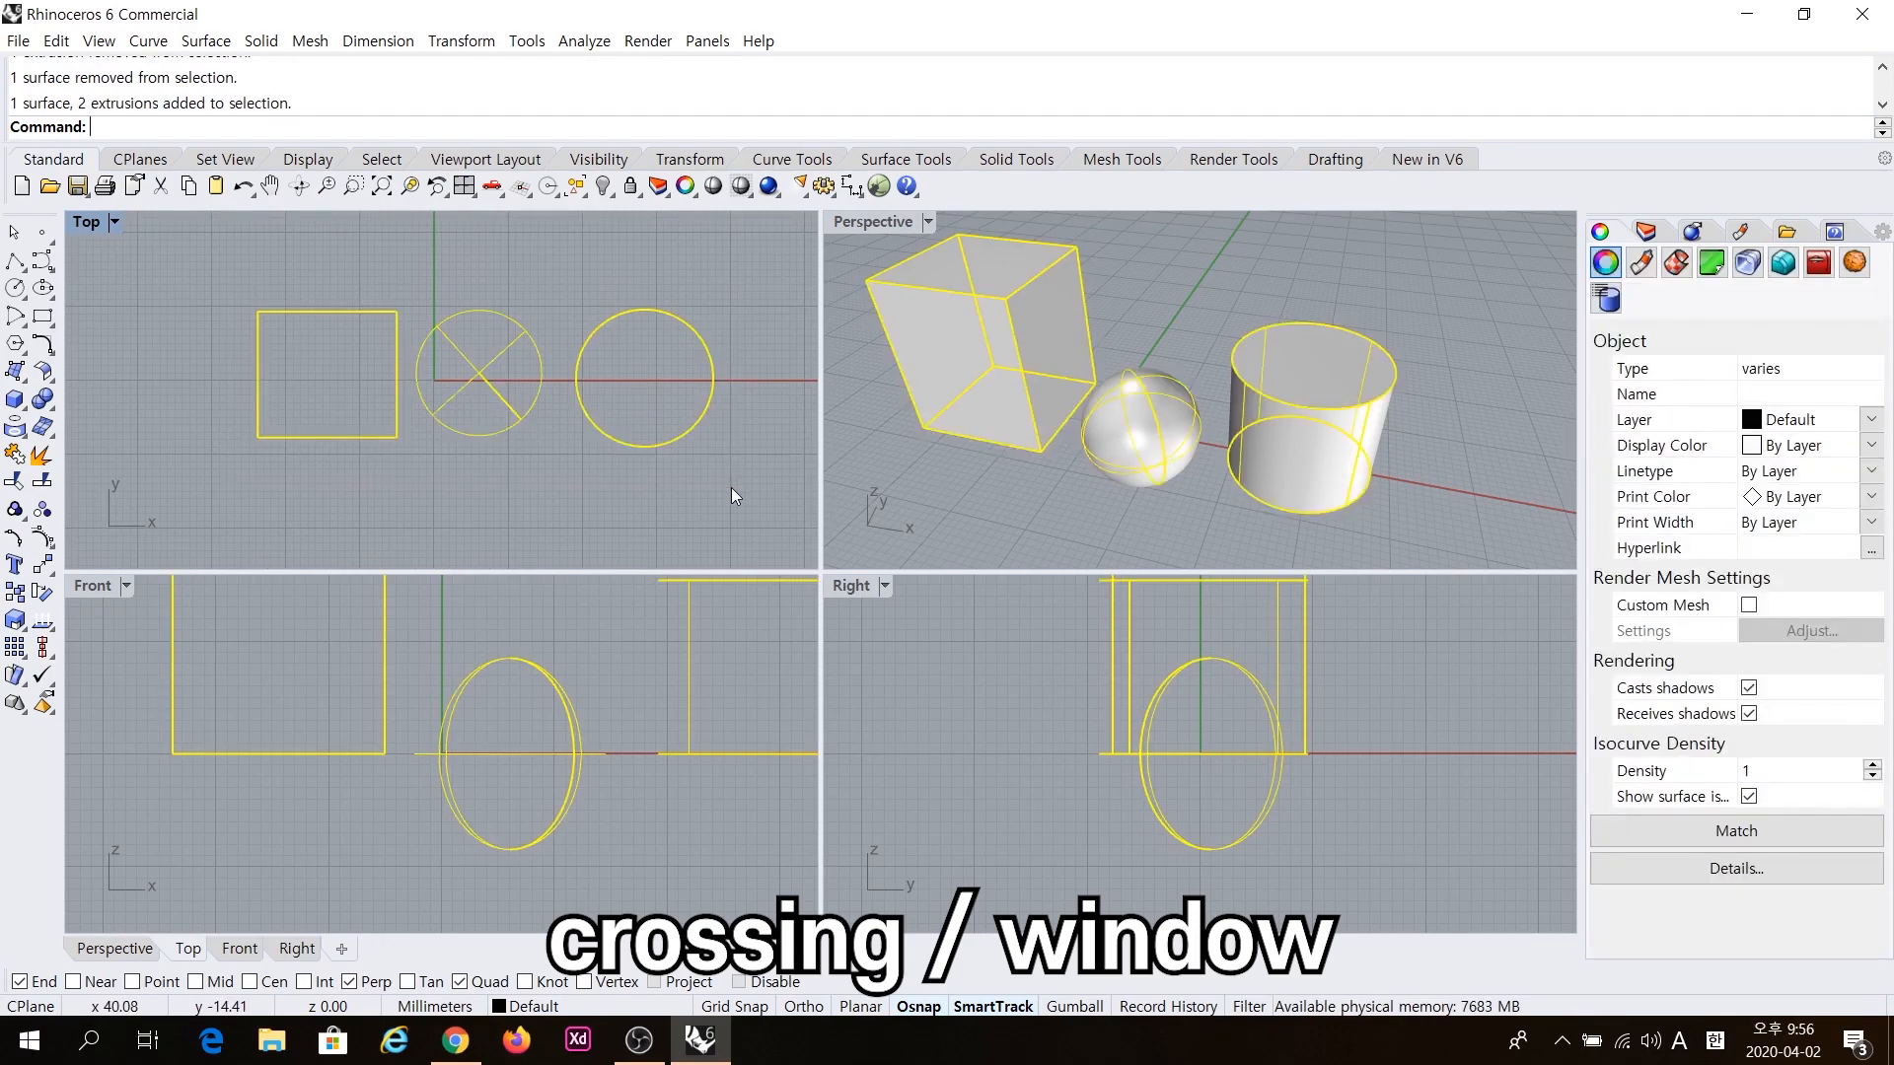
drag(205, 271, 730, 479)
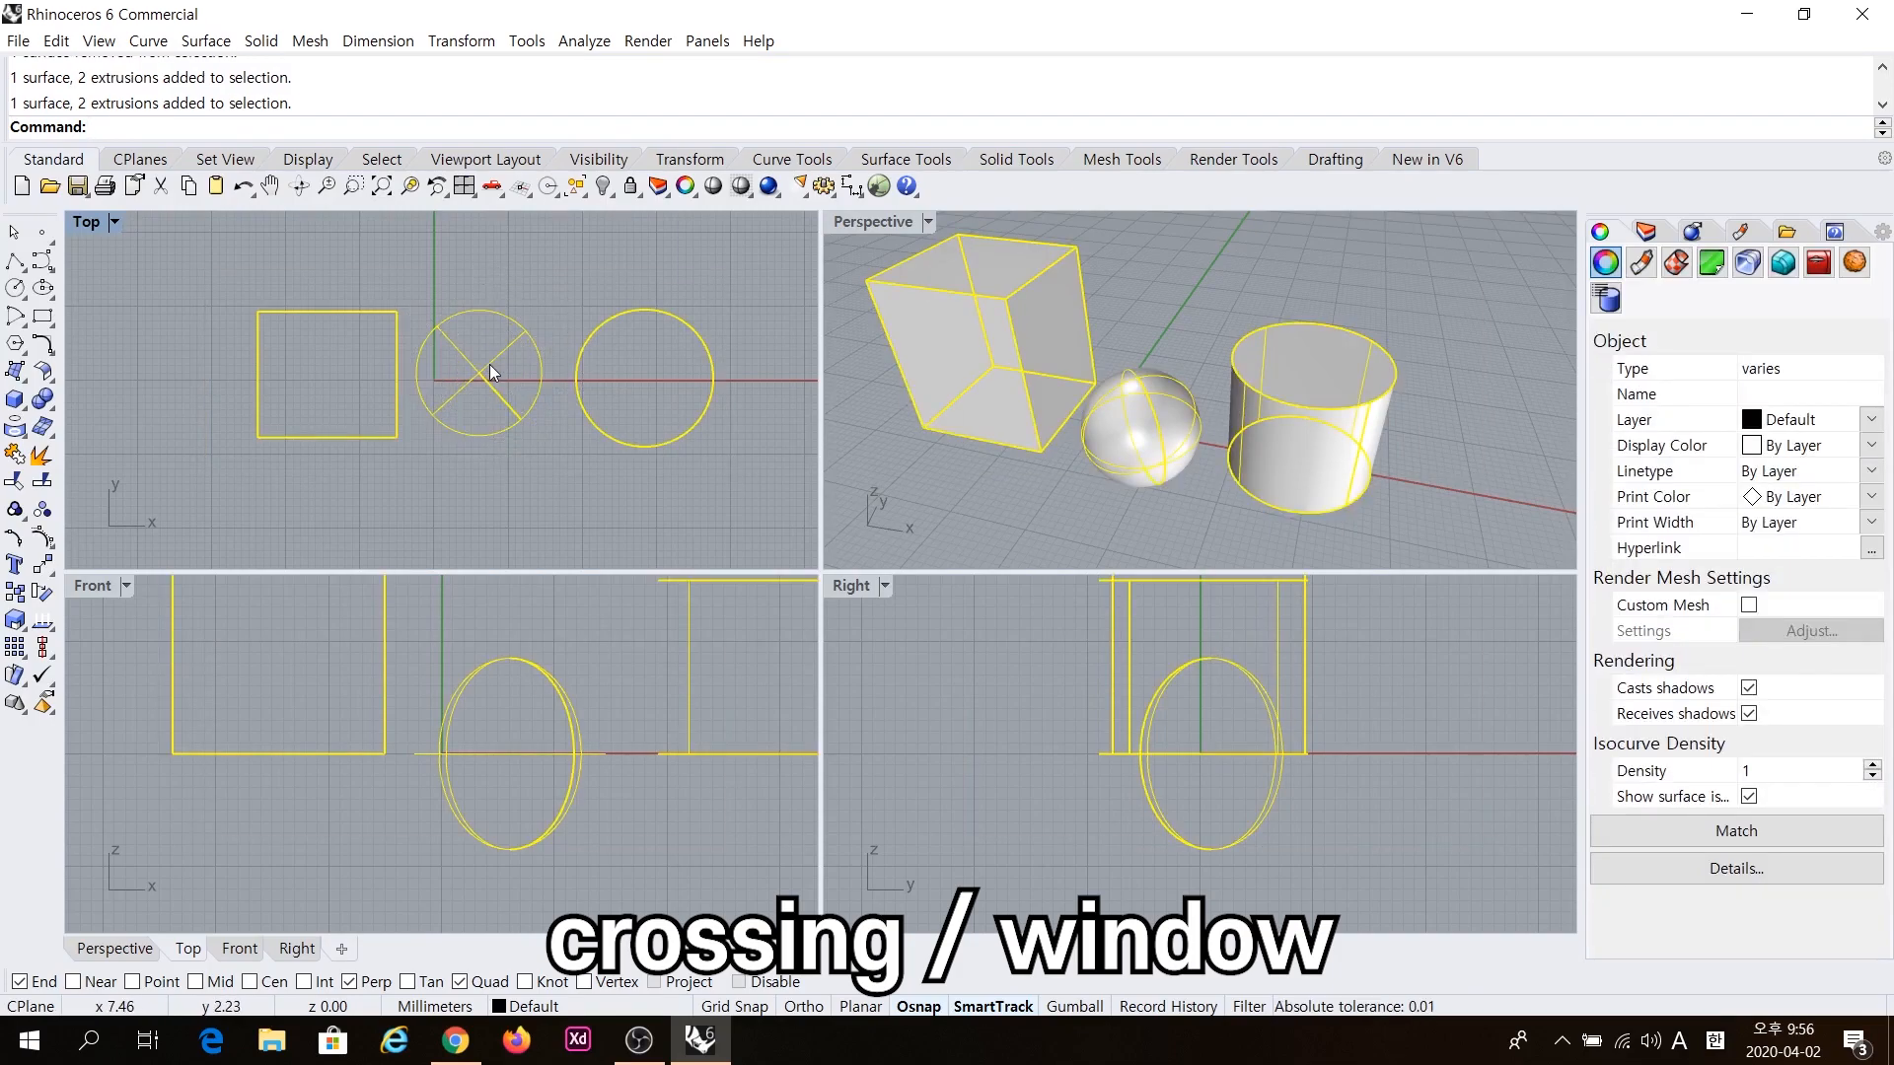
Remove the sphere from the window selection and deselect the remaining objects.
ctrl+click(489, 364)
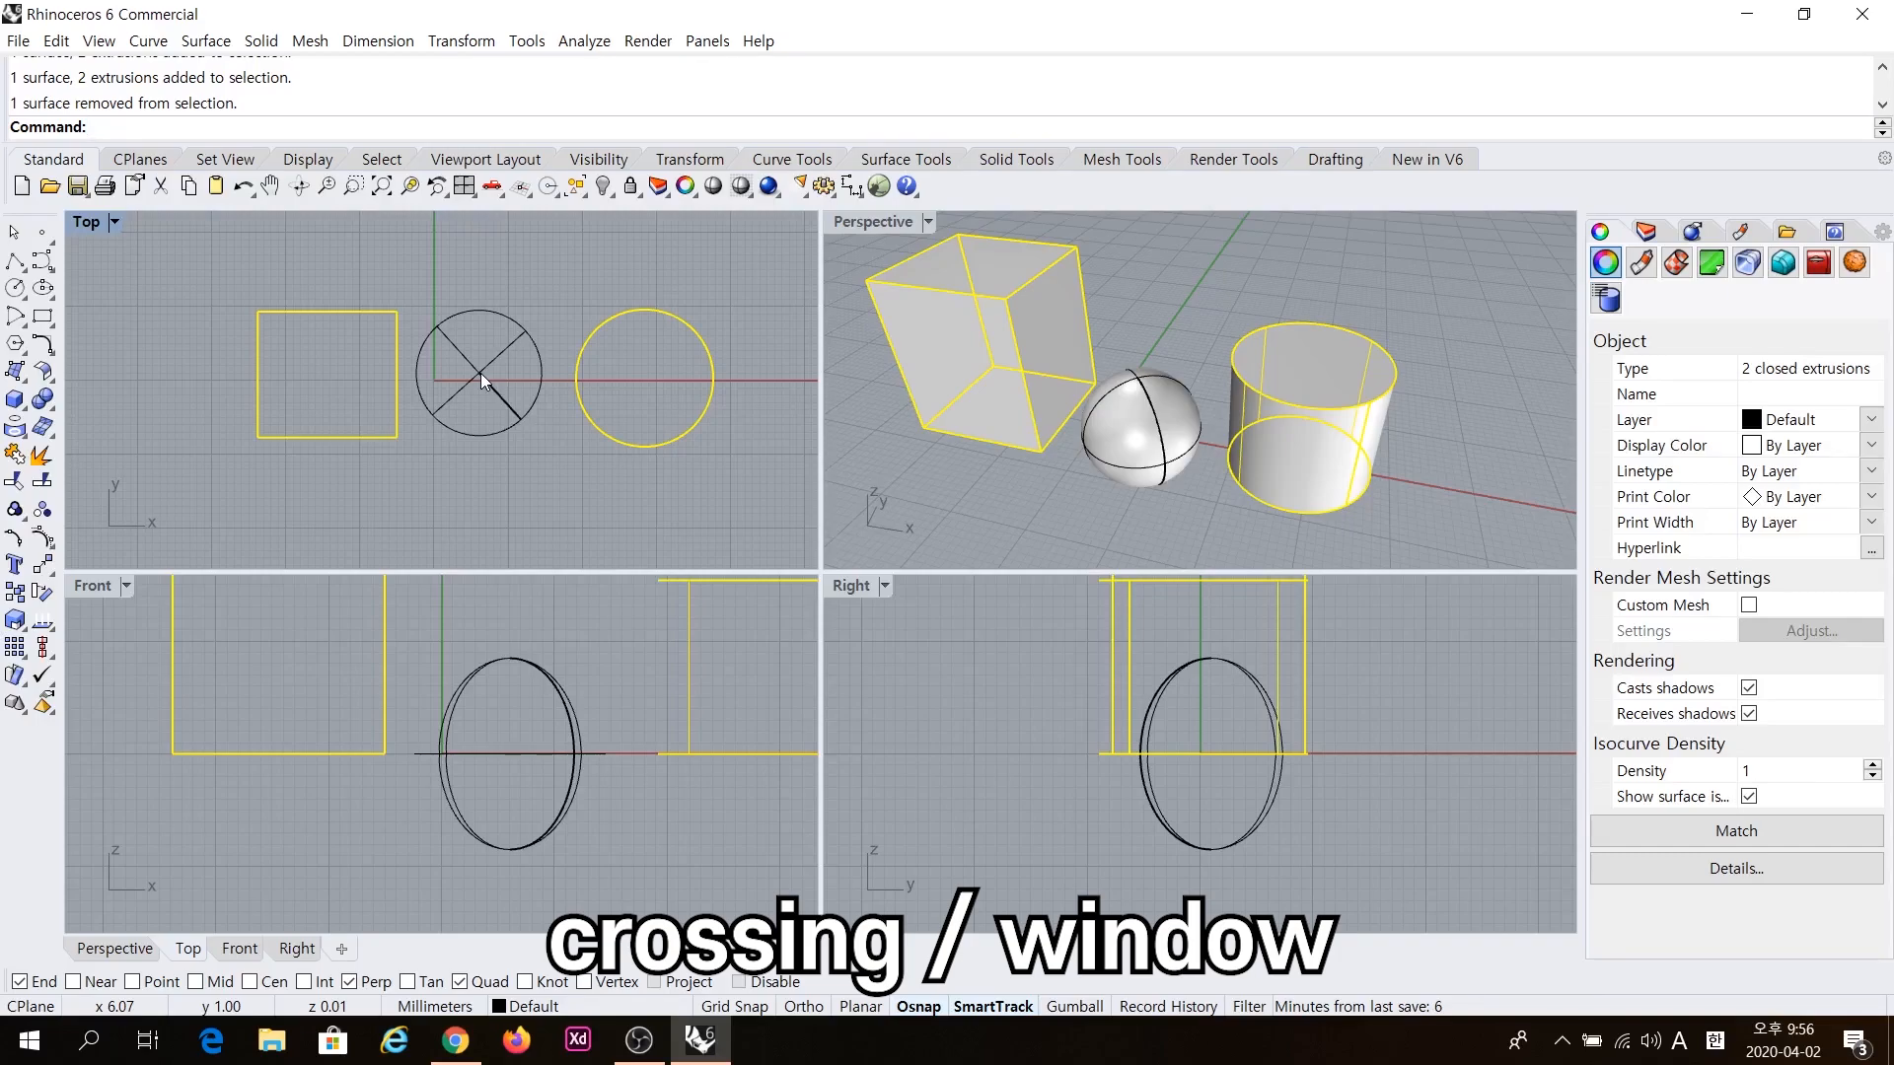
key(Escape)
drag(203, 261, 249, 291)
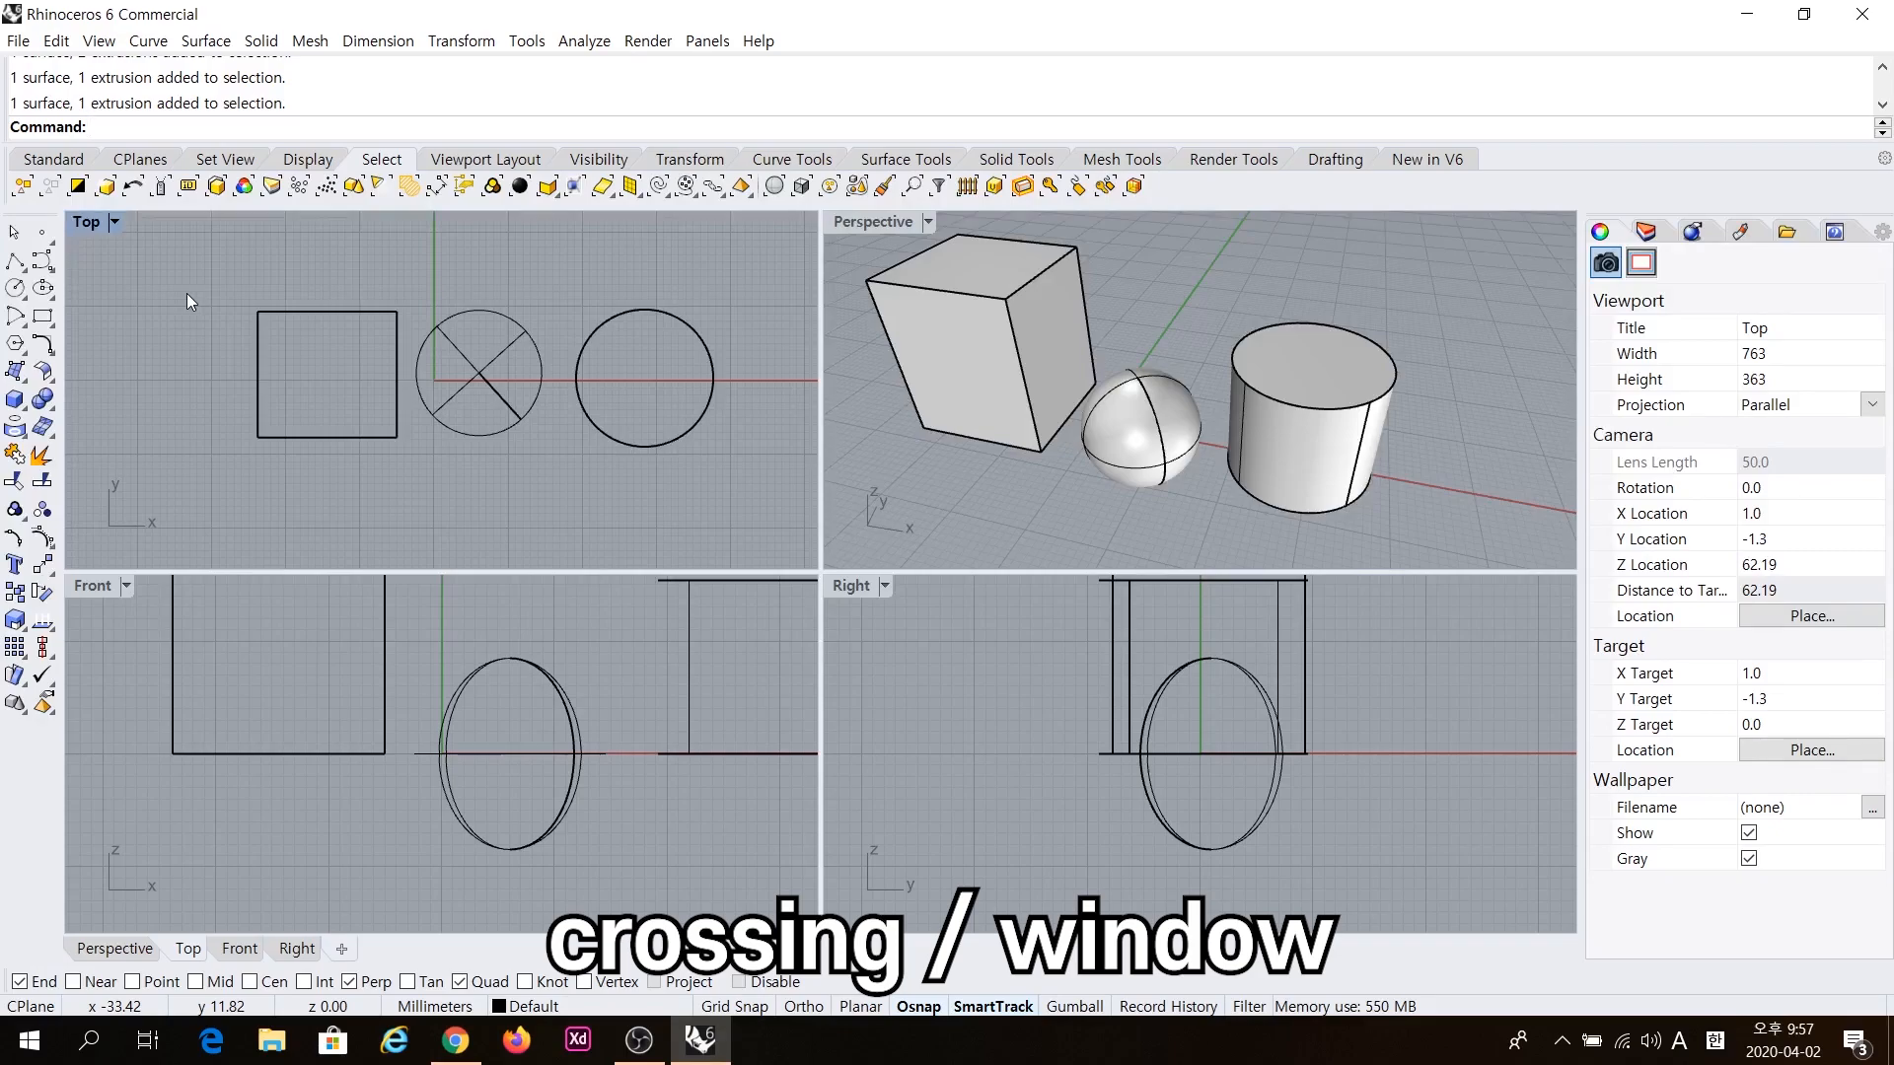
Select the box and the sphere individually in the Top view, ending with nothing selected.
click(324, 312)
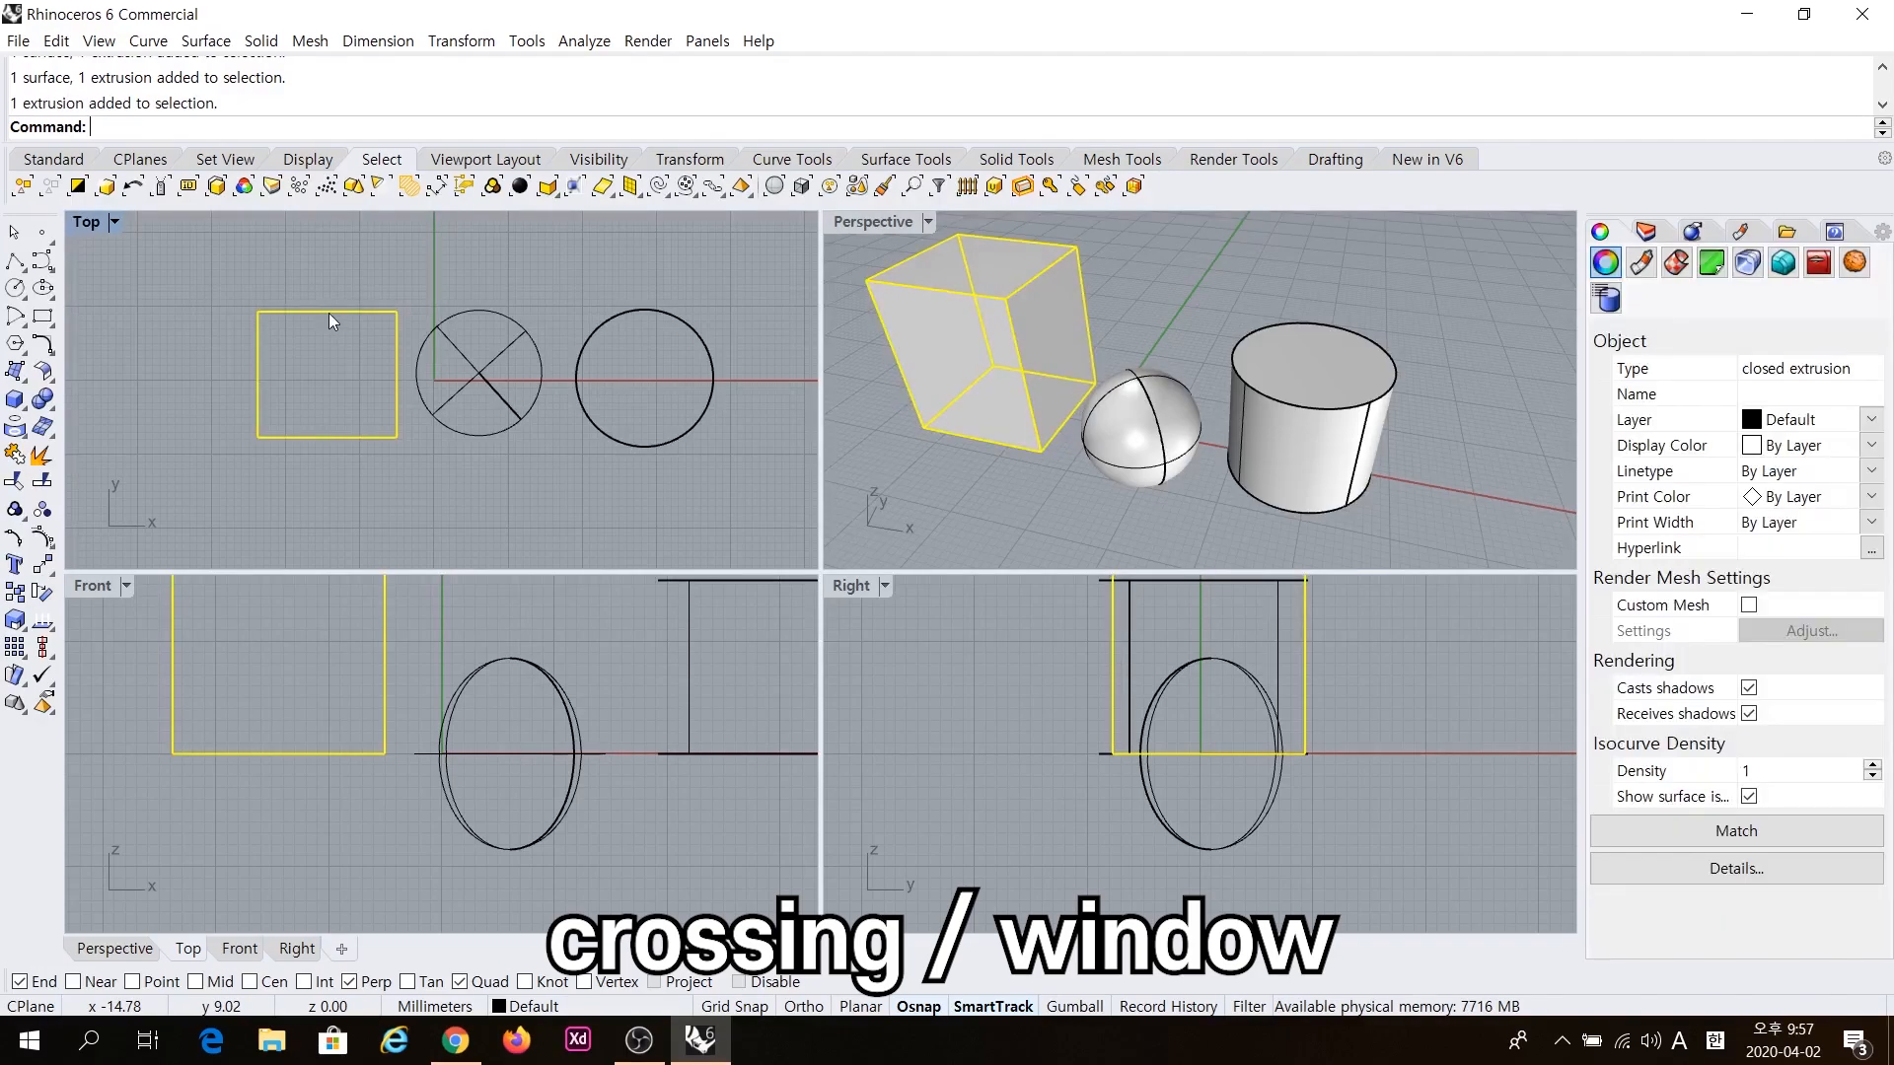
click(463, 312)
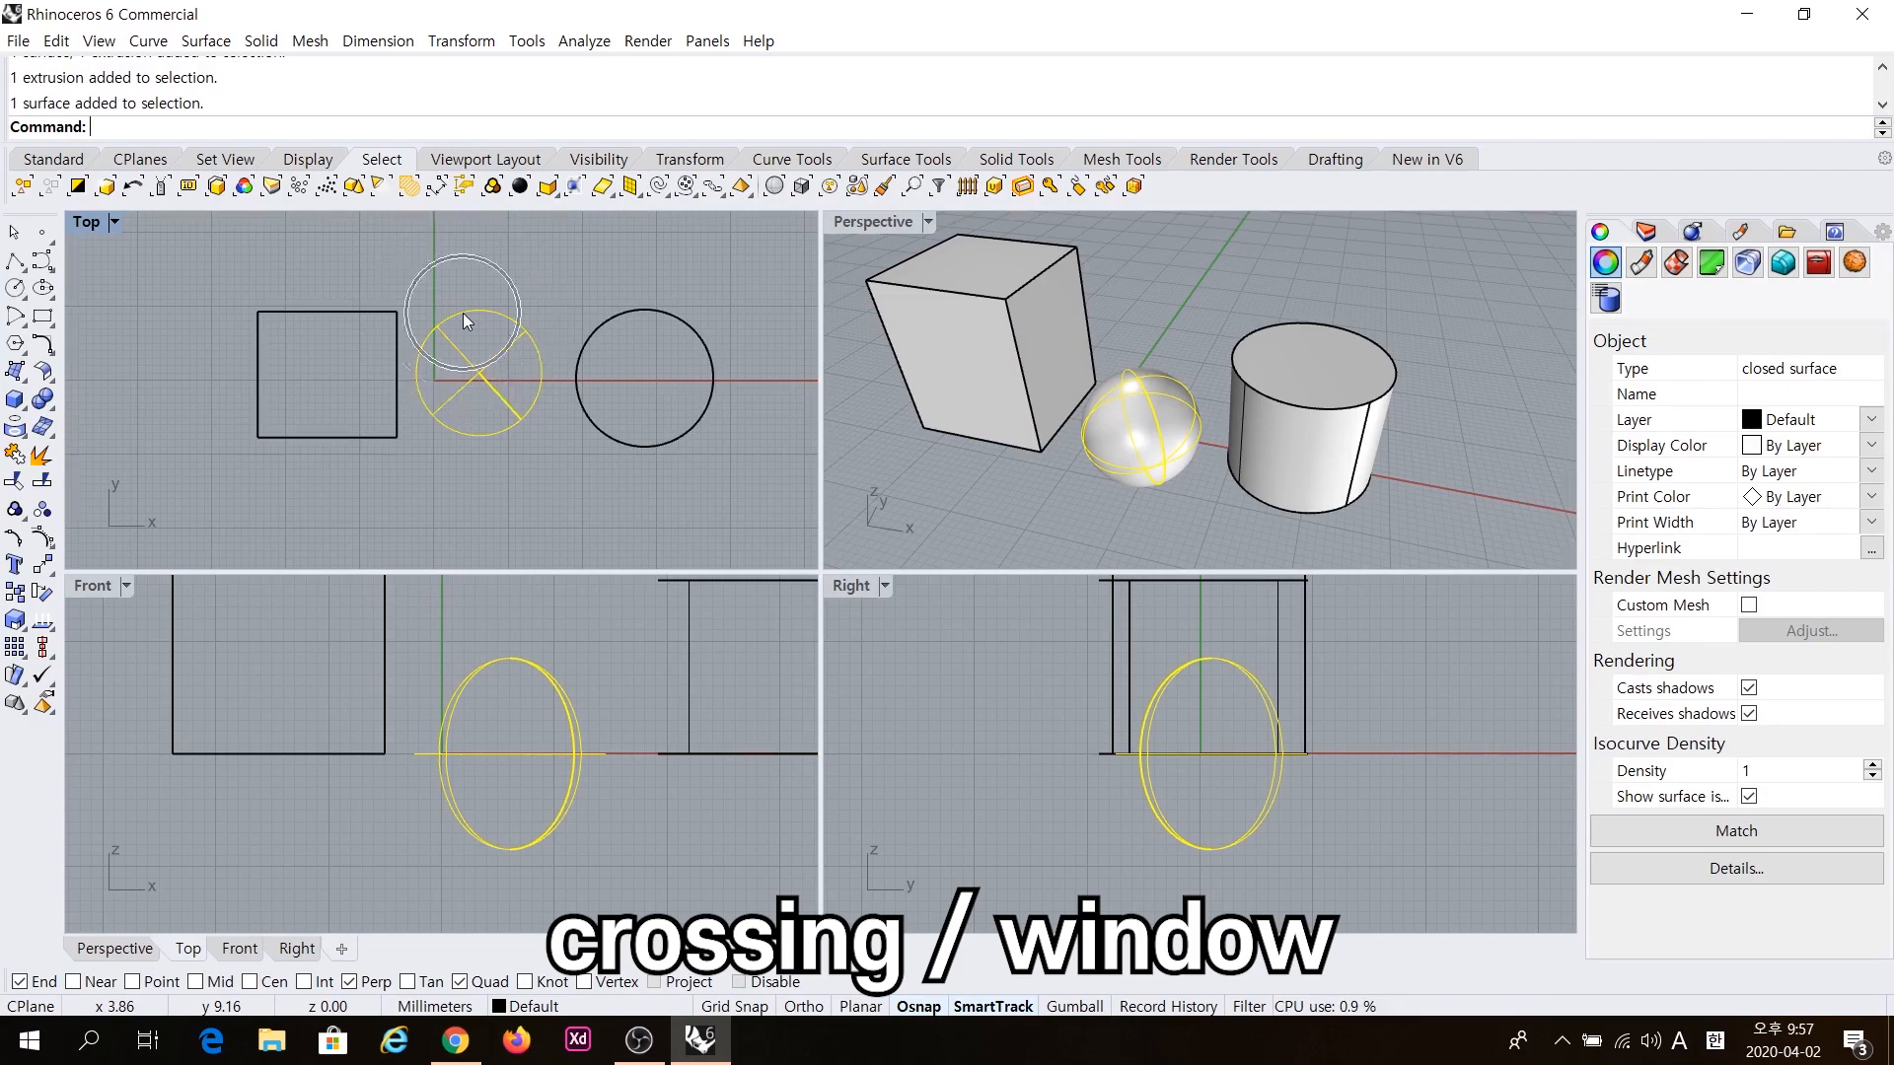
click(381, 282)
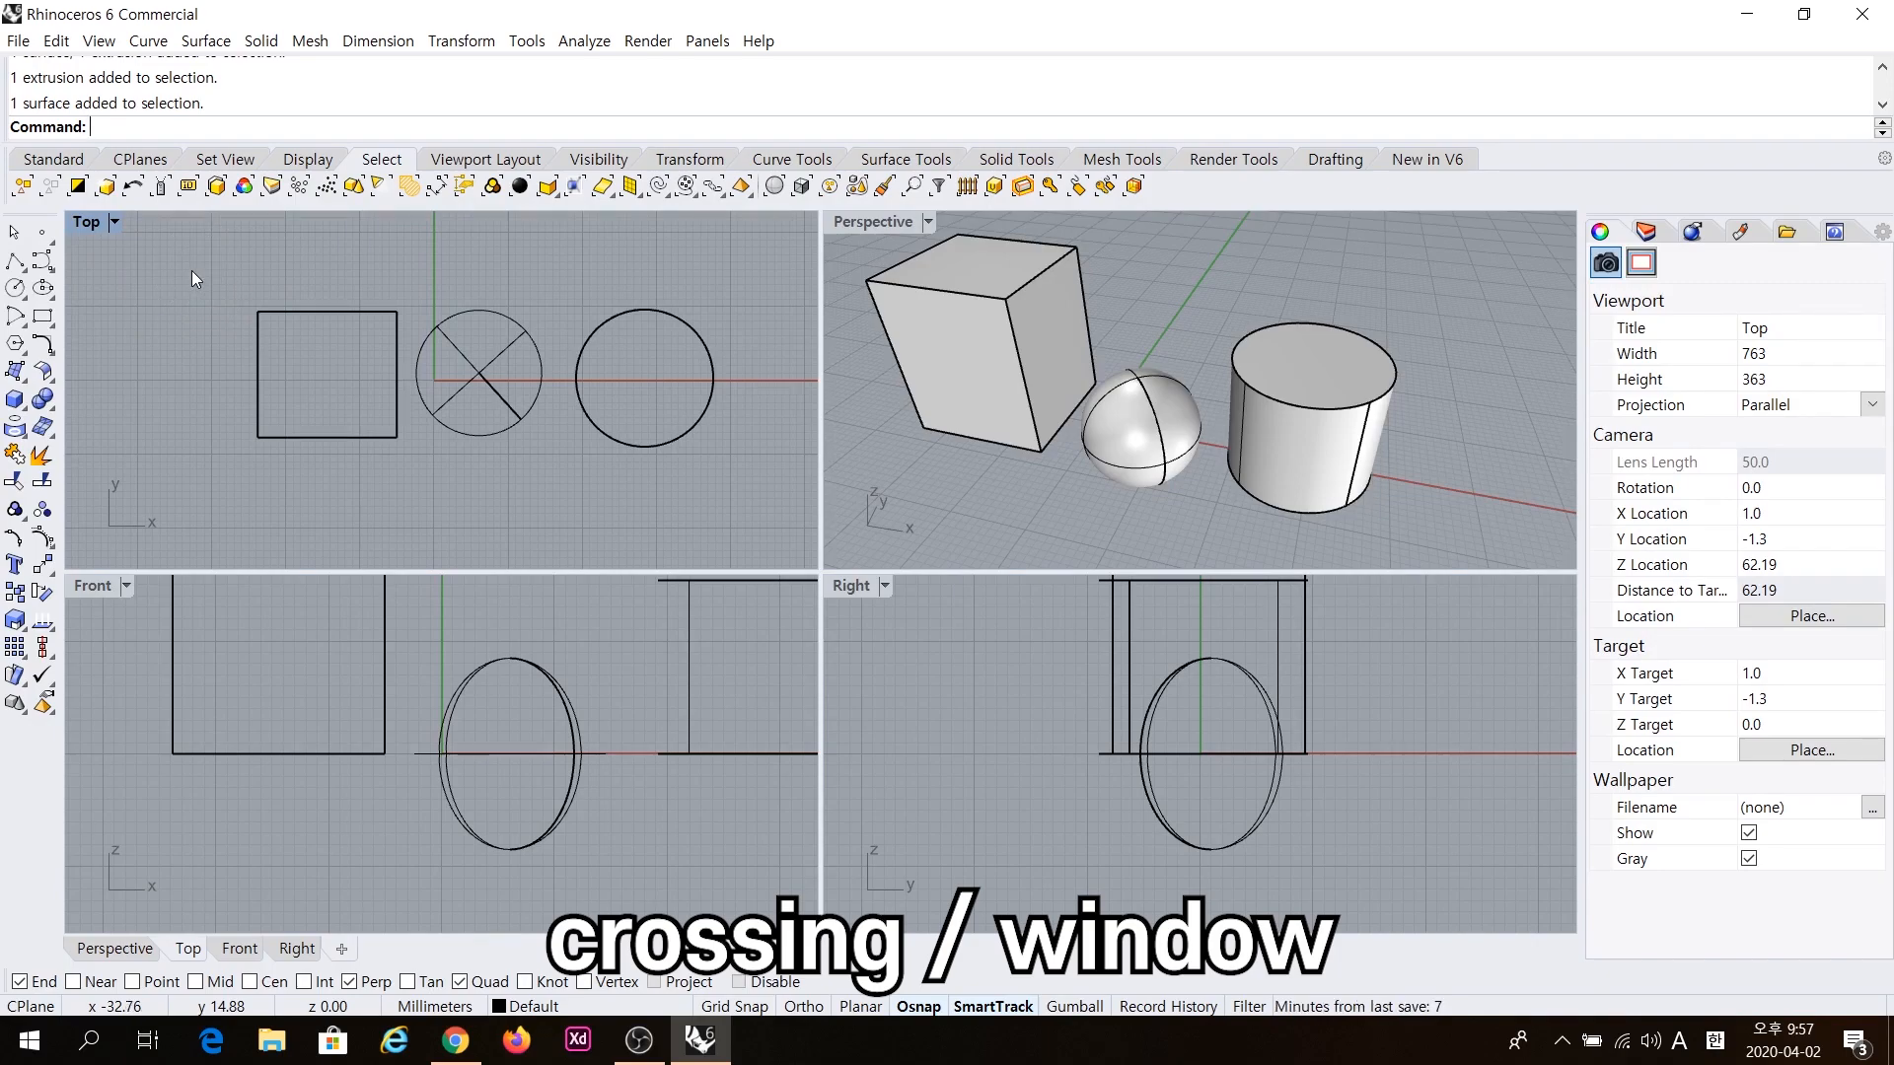
Maximize the Top viewport and try window selections that only partly enclose the box and the sphere.
drag(191, 271, 523, 364)
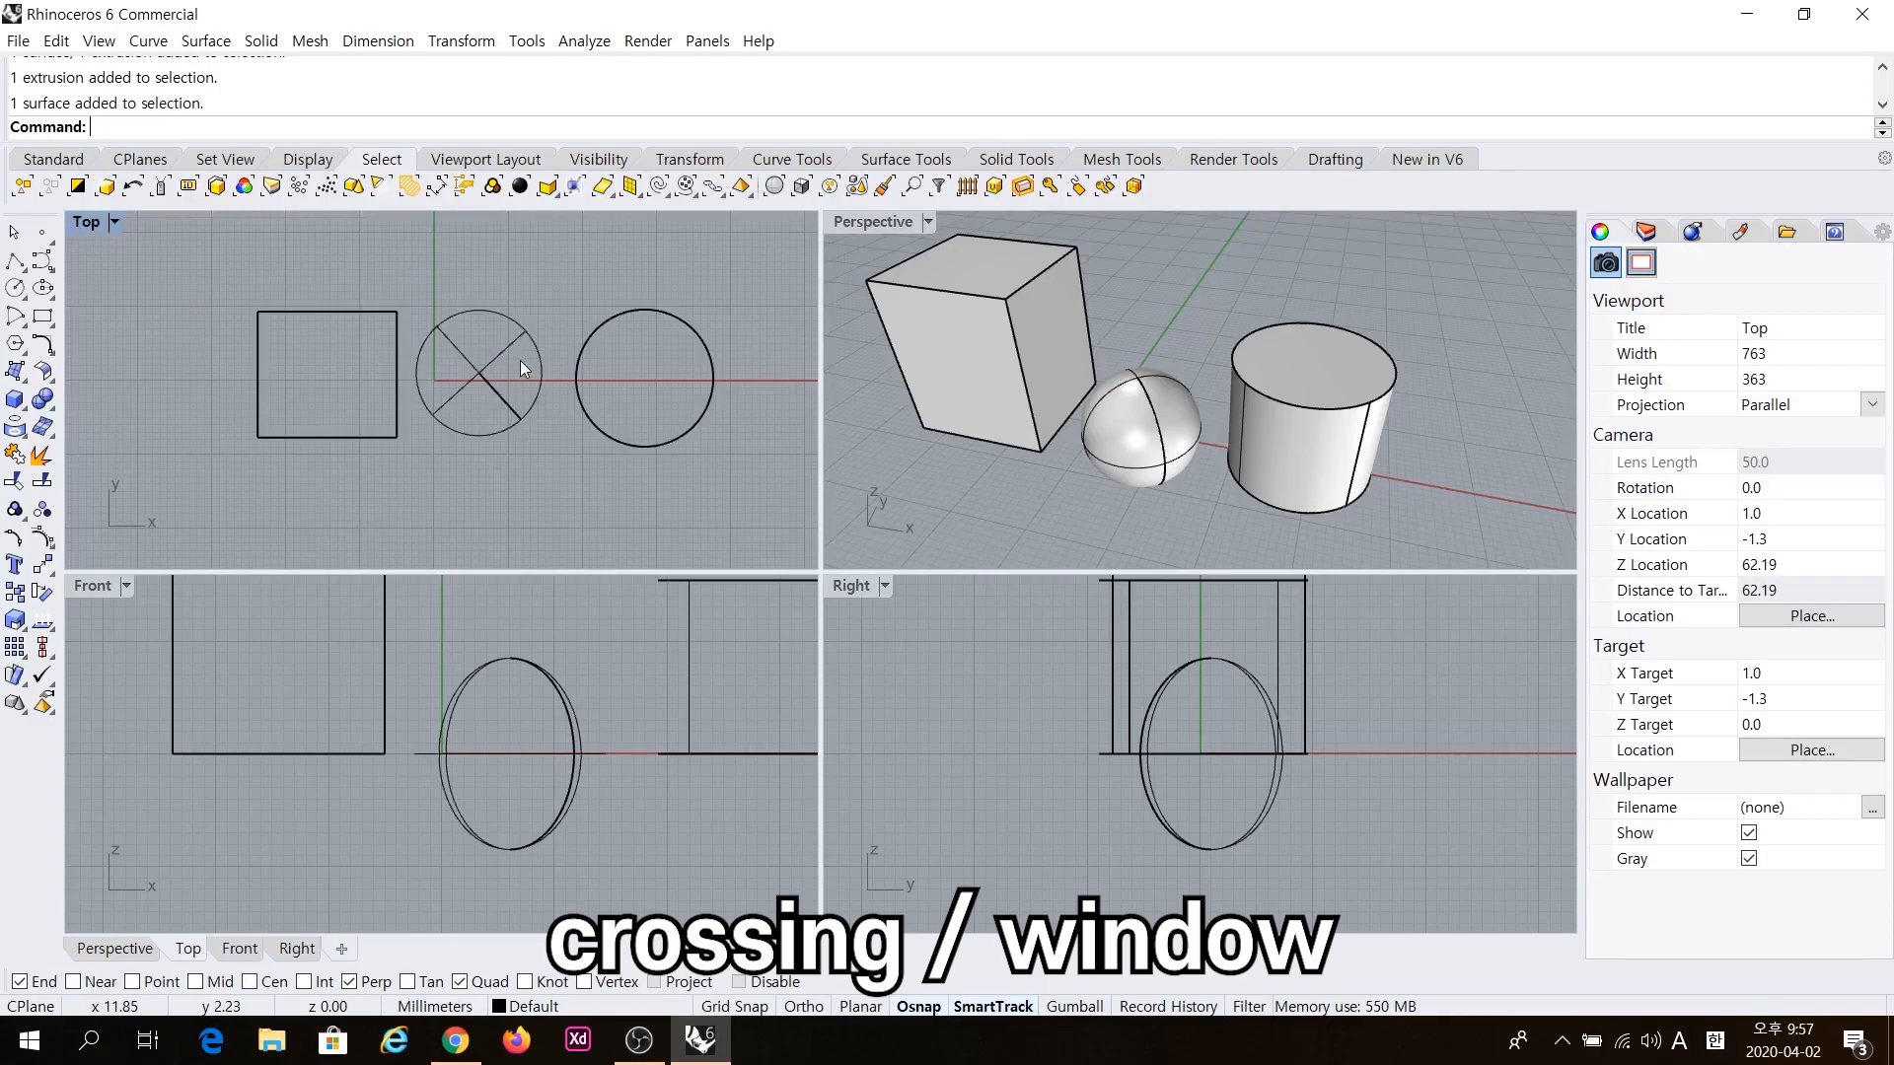
double_click(103, 226)
drag(357, 336, 982, 566)
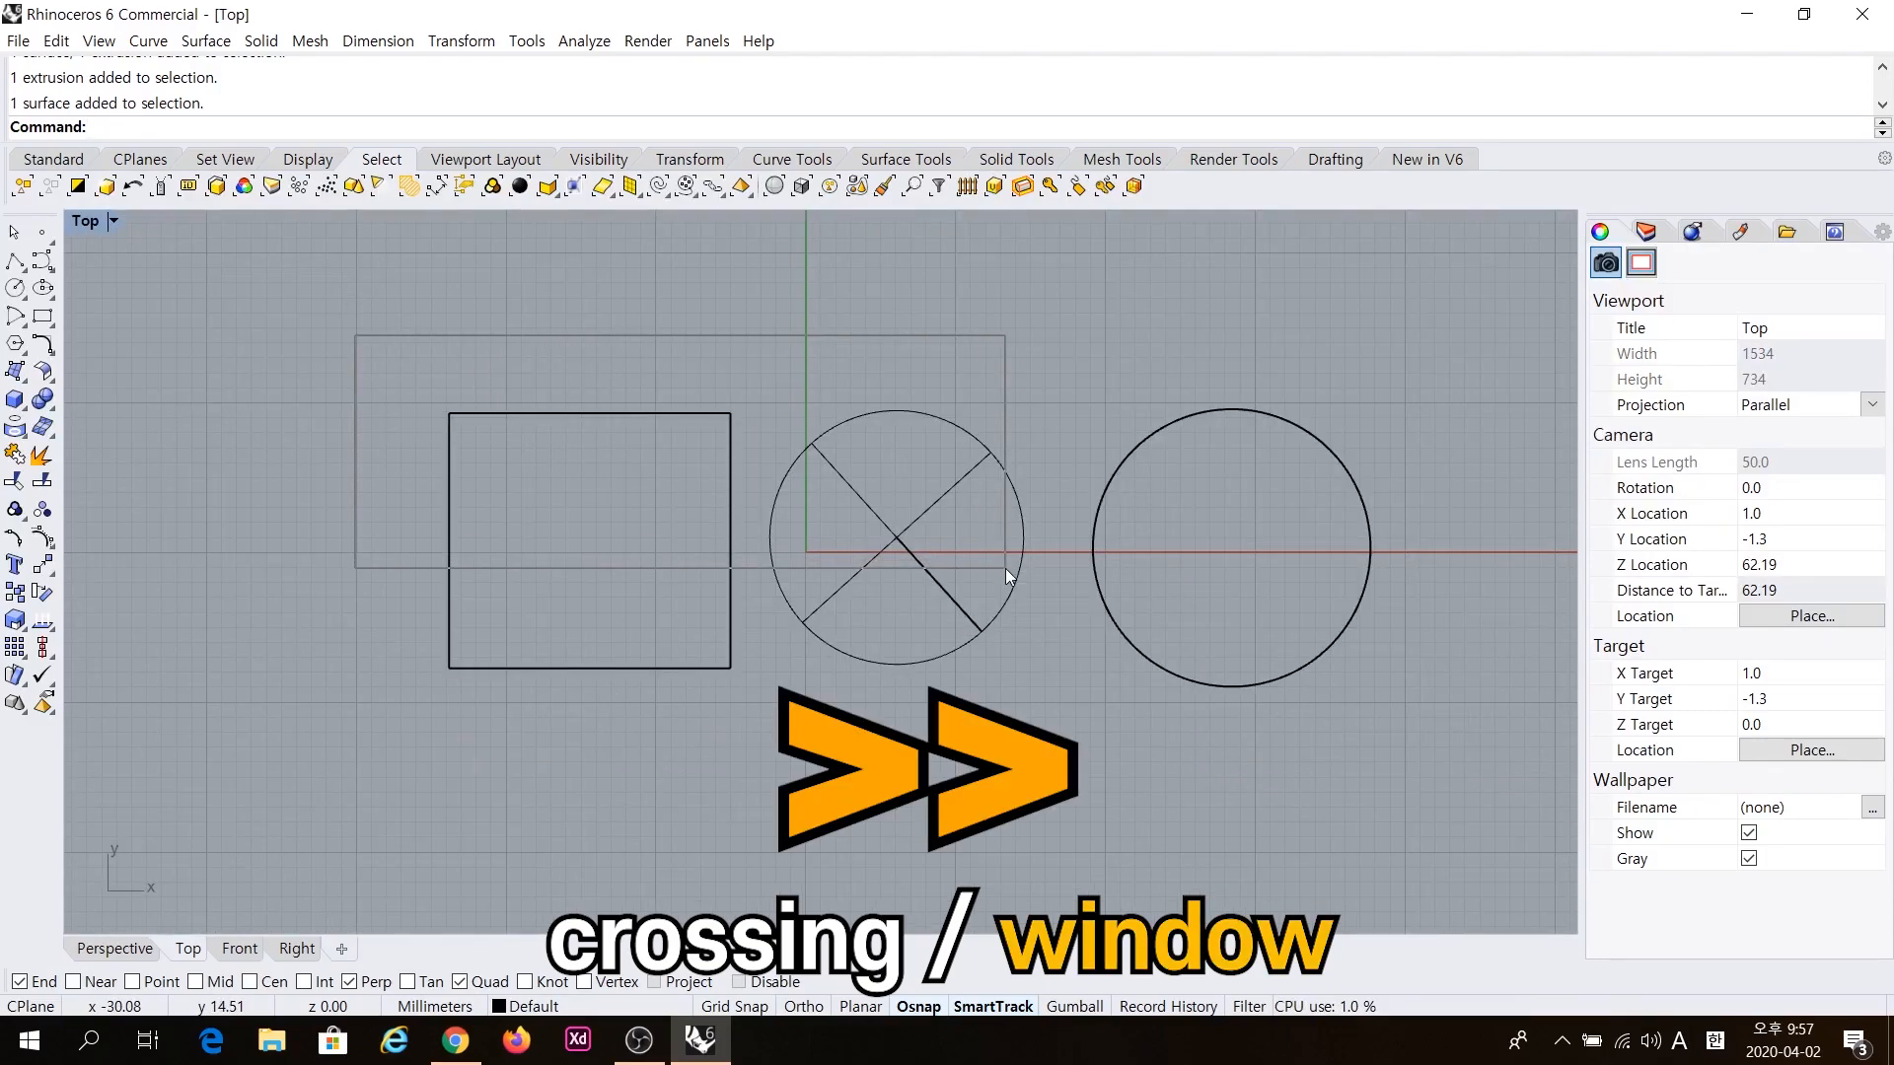
drag(1004, 568, 1004, 568)
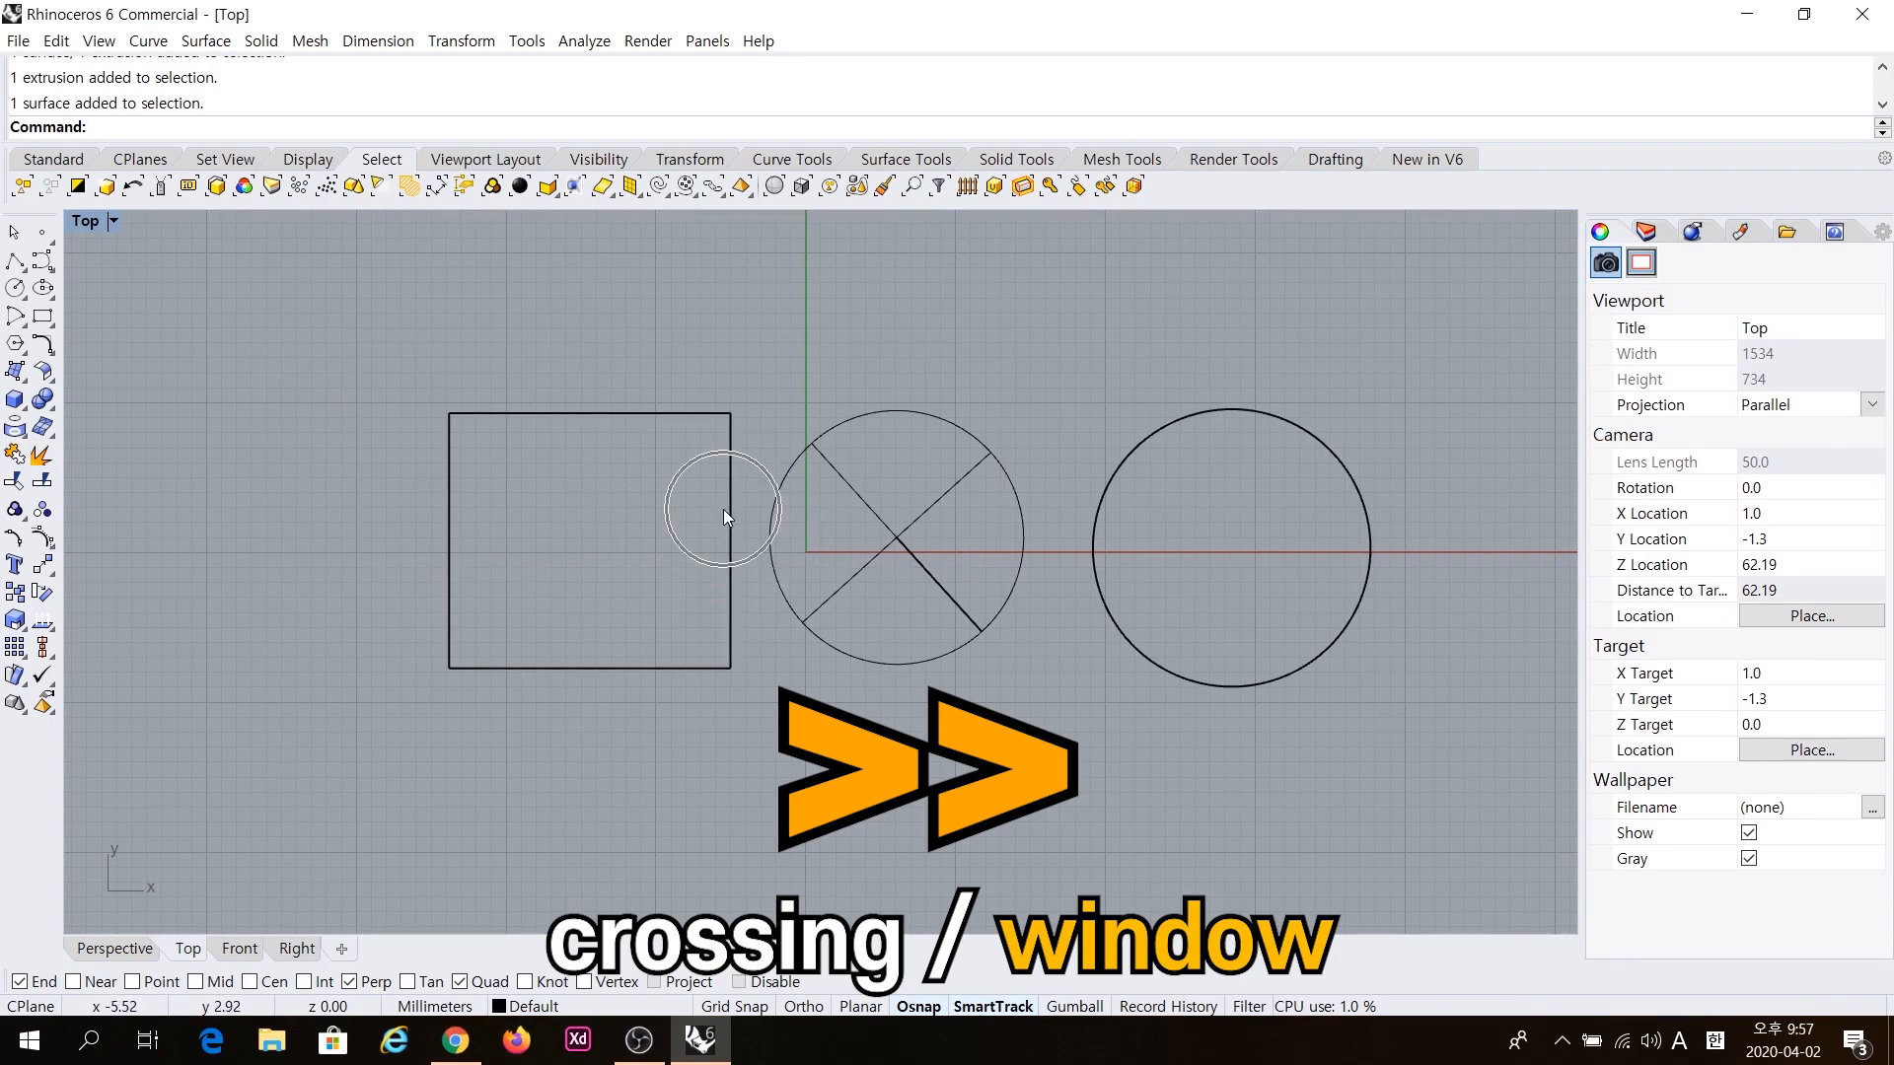
Select the box and sphere in the Top view with an enclosing window selection and again with a partly overlapping crossing selection, clearing each.
drag(371, 326, 1043, 732)
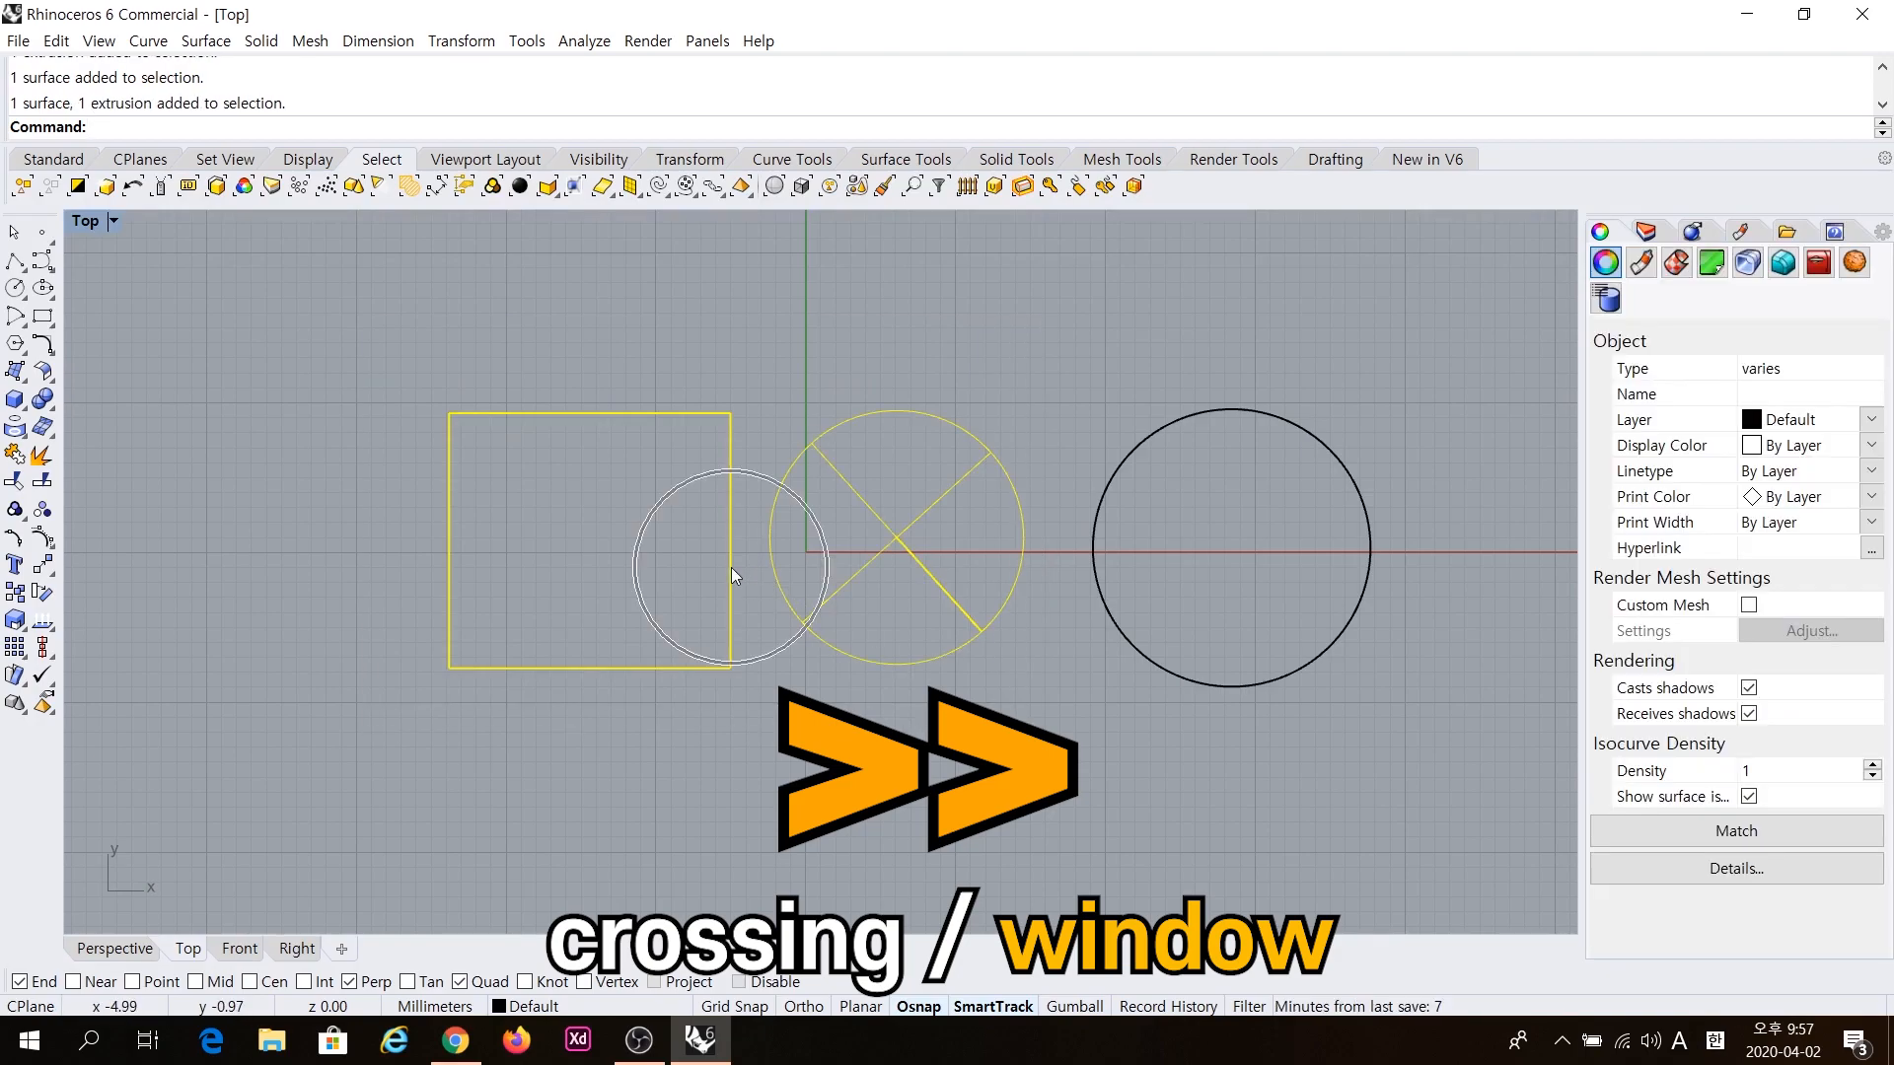
click(807, 371)
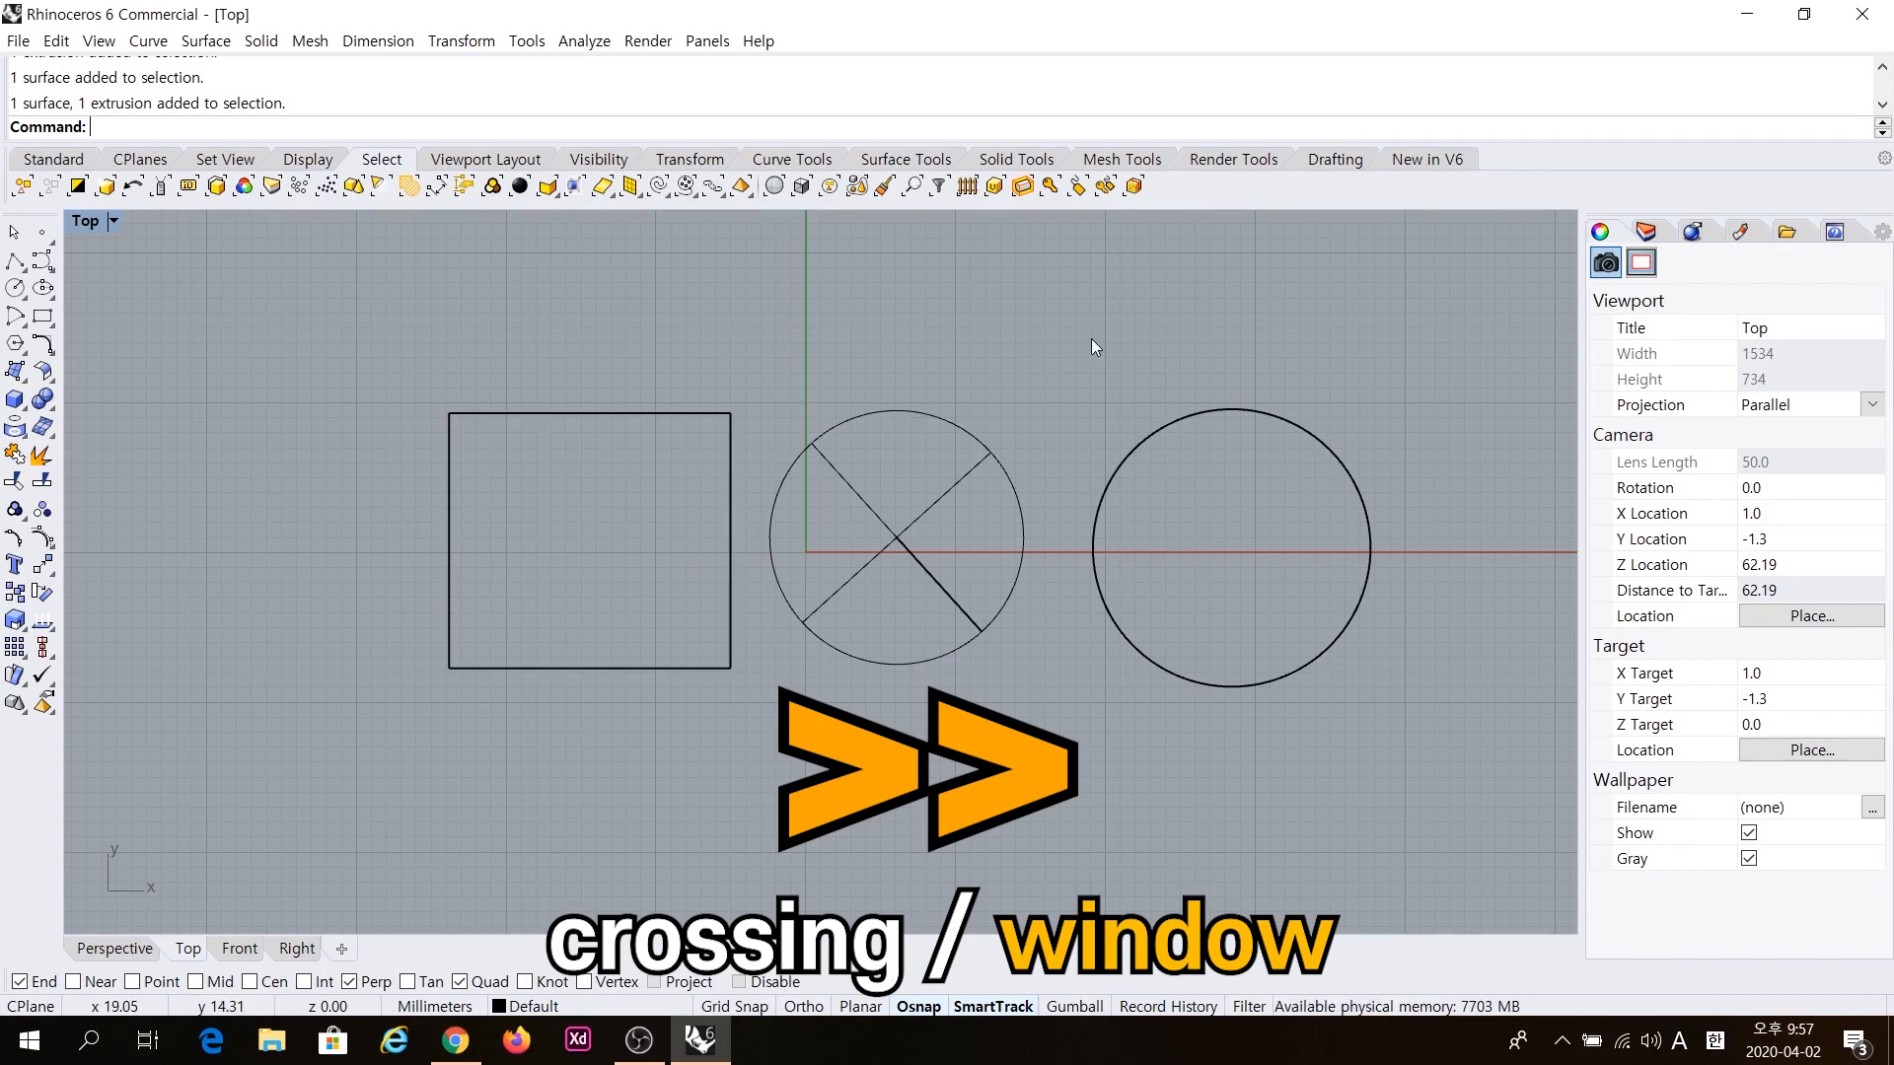
drag(1087, 335, 1010, 379)
drag(799, 452, 558, 484)
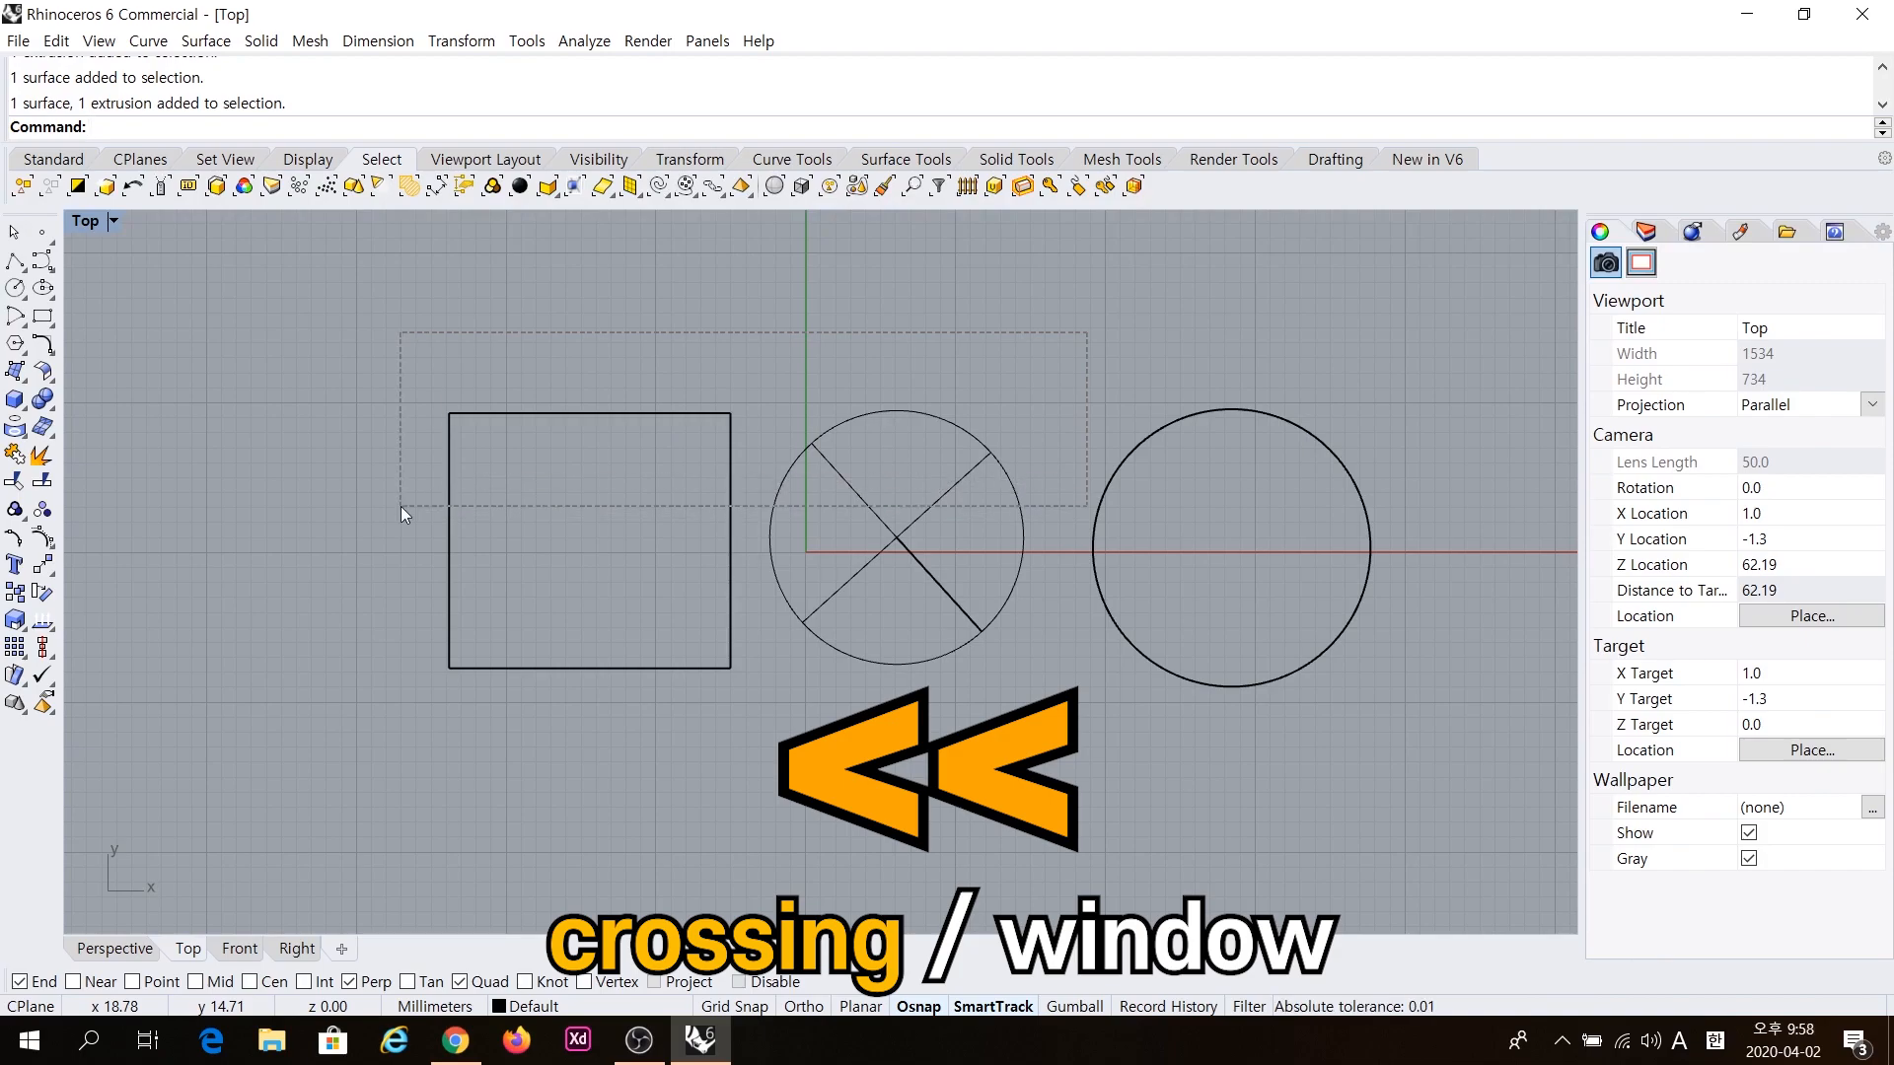
drag(401, 506, 400, 507)
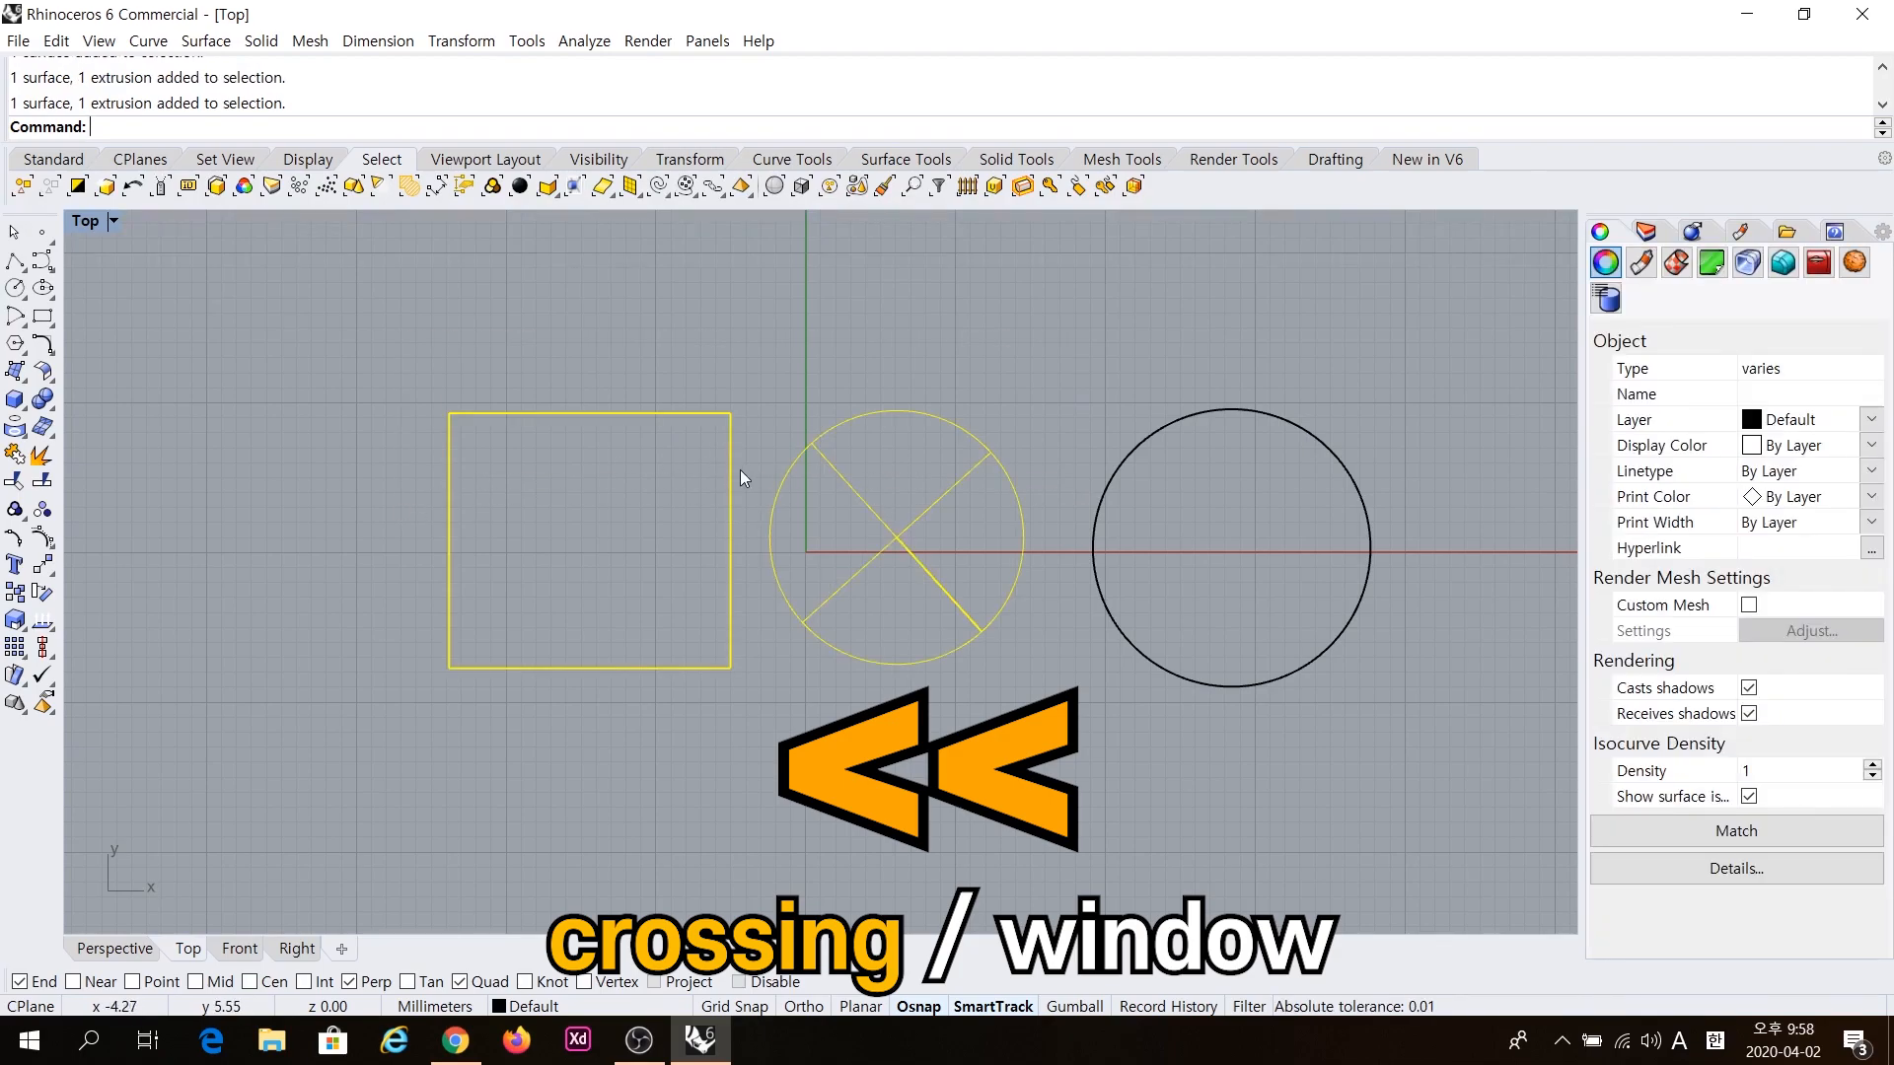
click(789, 365)
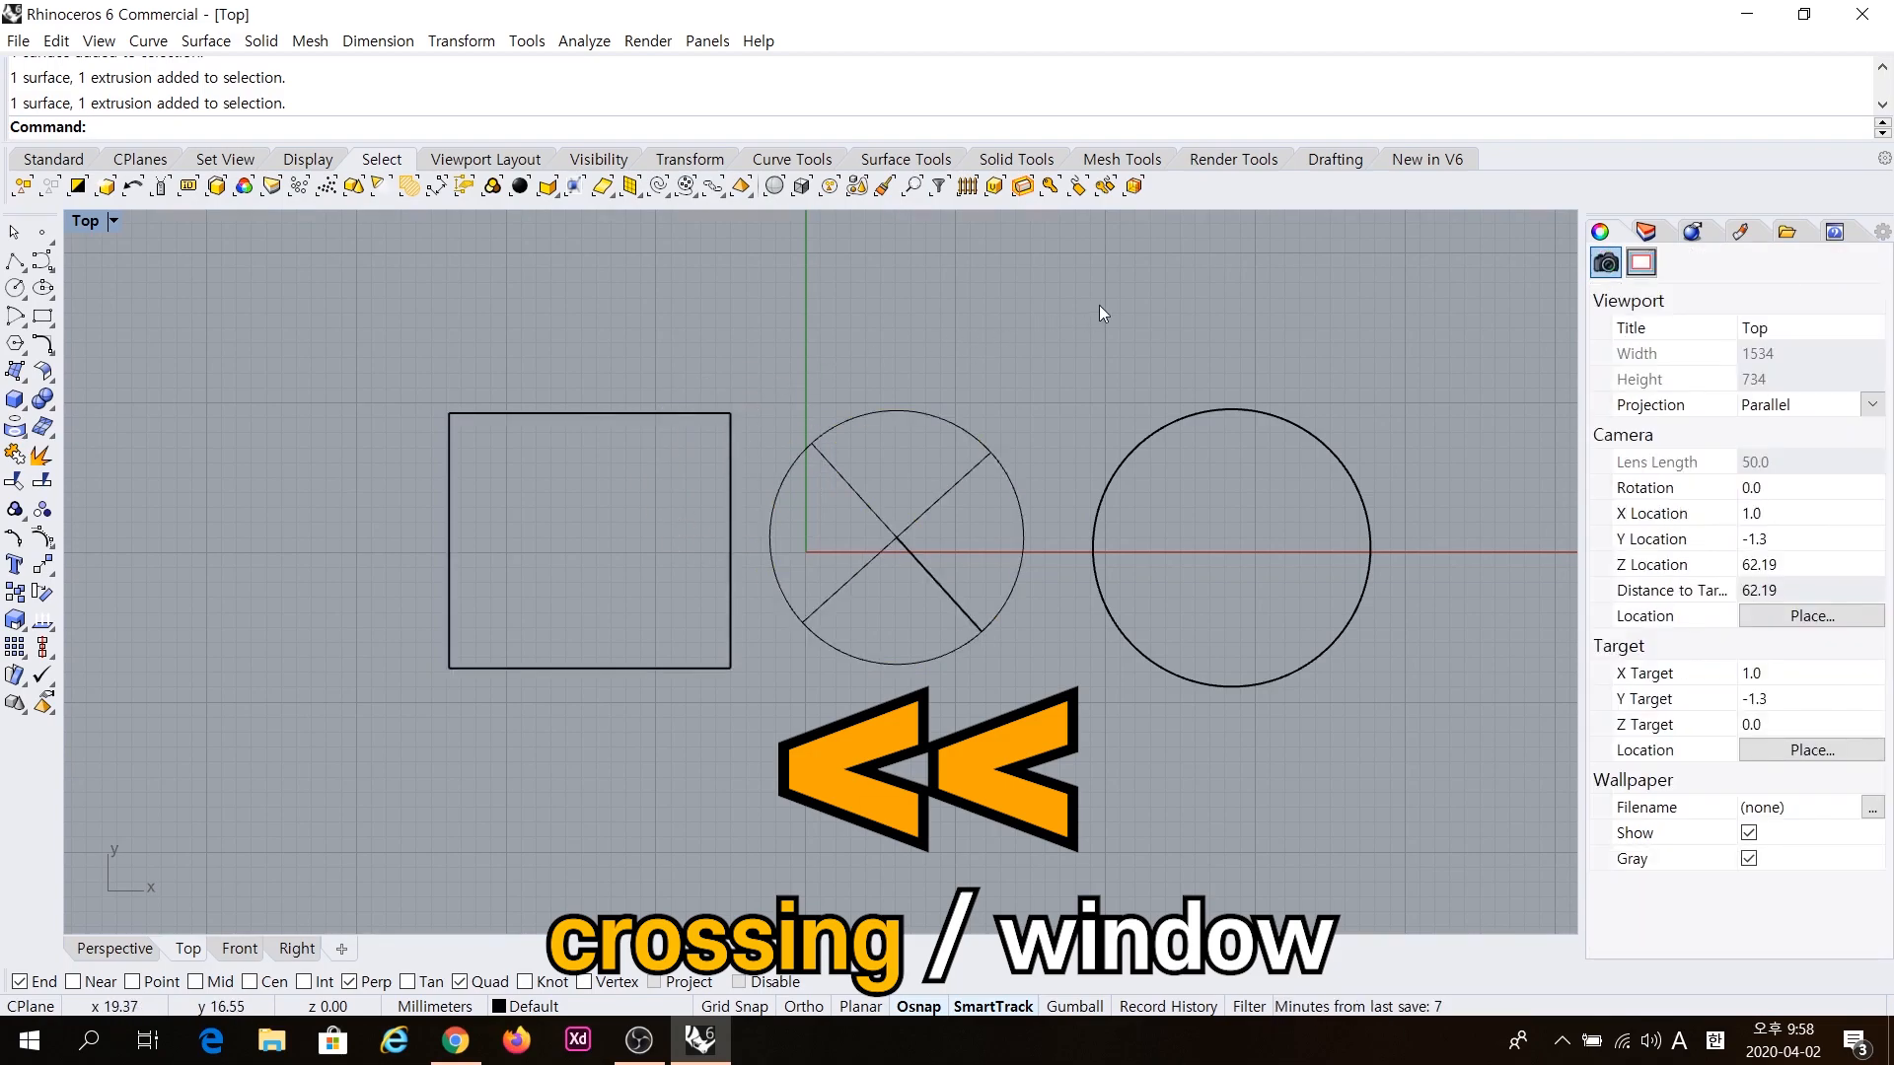
Select the box, sphere and cylinder with a crossing selection, clear it, and try a window selection over only their upper parts.
drag(1414, 253, 1310, 299)
drag(919, 386, 435, 452)
drag(832, 337, 593, 438)
mouse_move(392, 515)
mouse_down()
mouse_move(253, 757)
mouse_move(436, 543)
mouse_move(387, 535)
mouse_up()
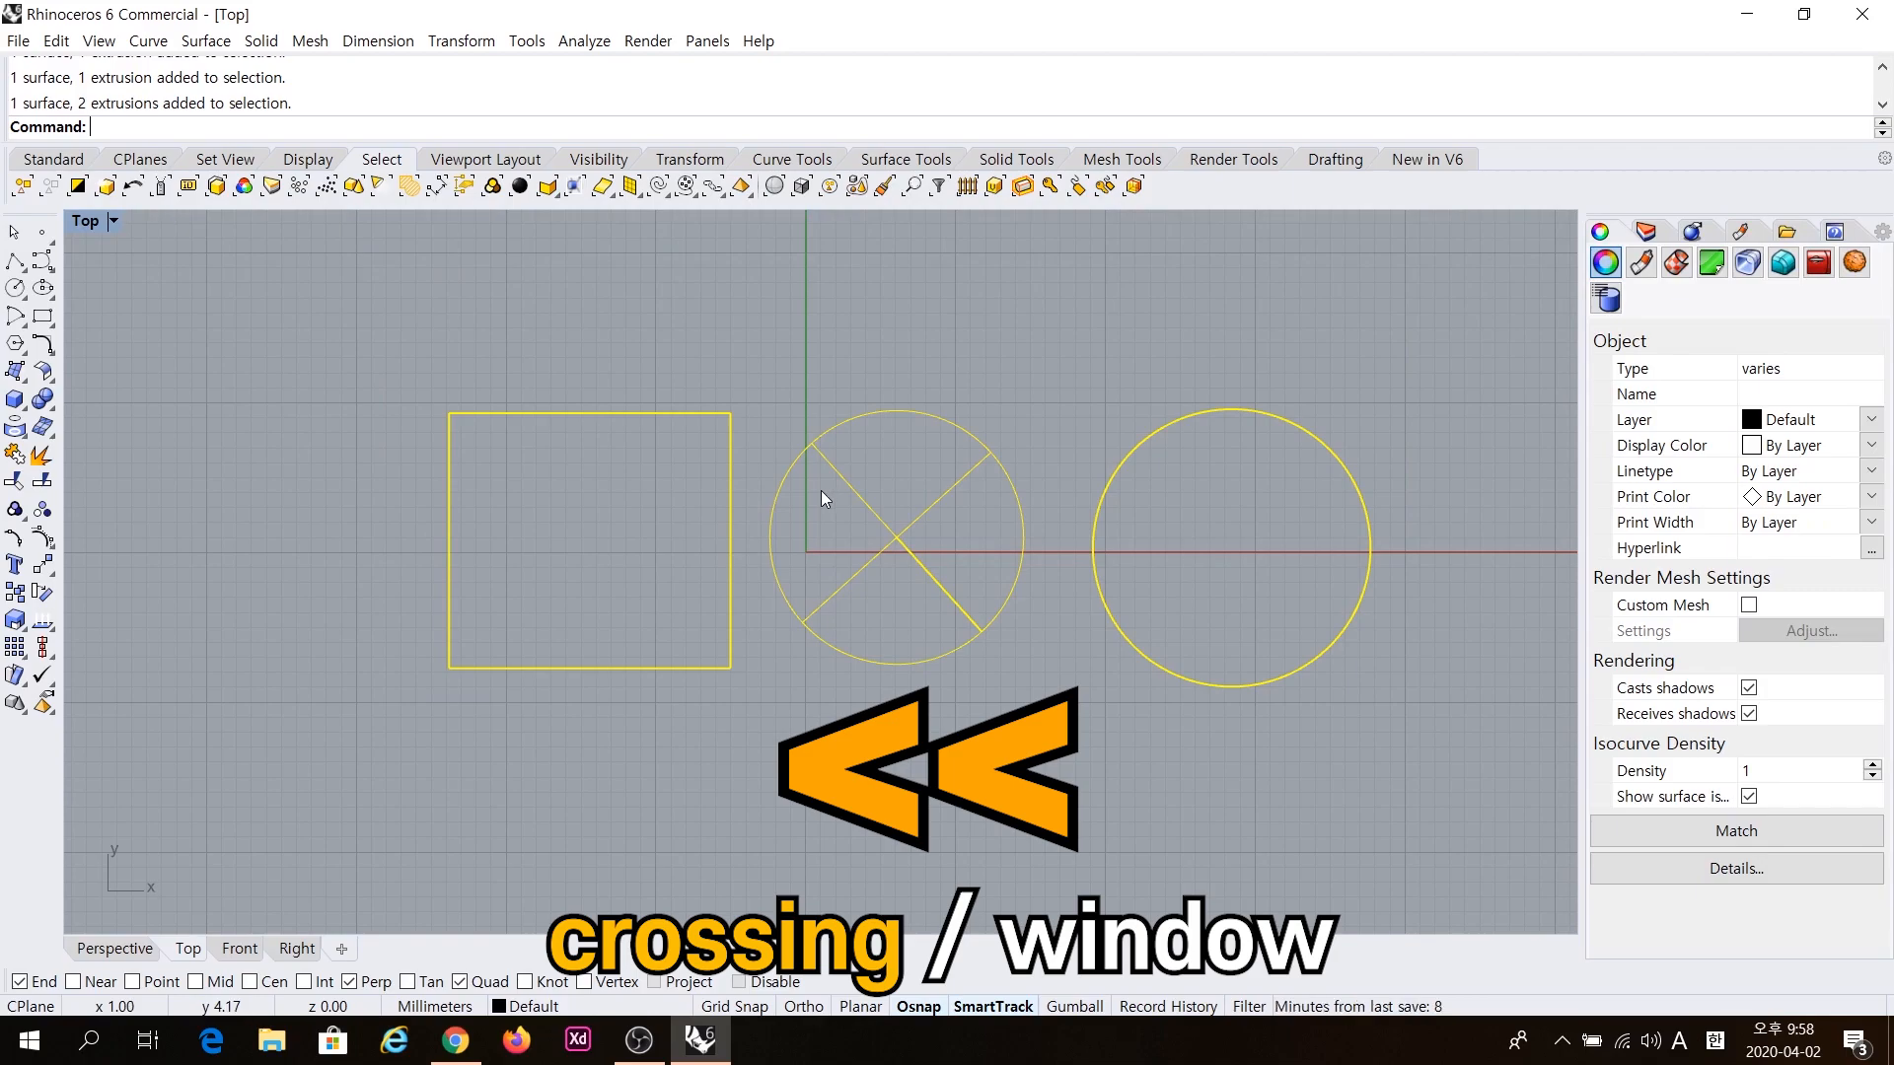
click(870, 370)
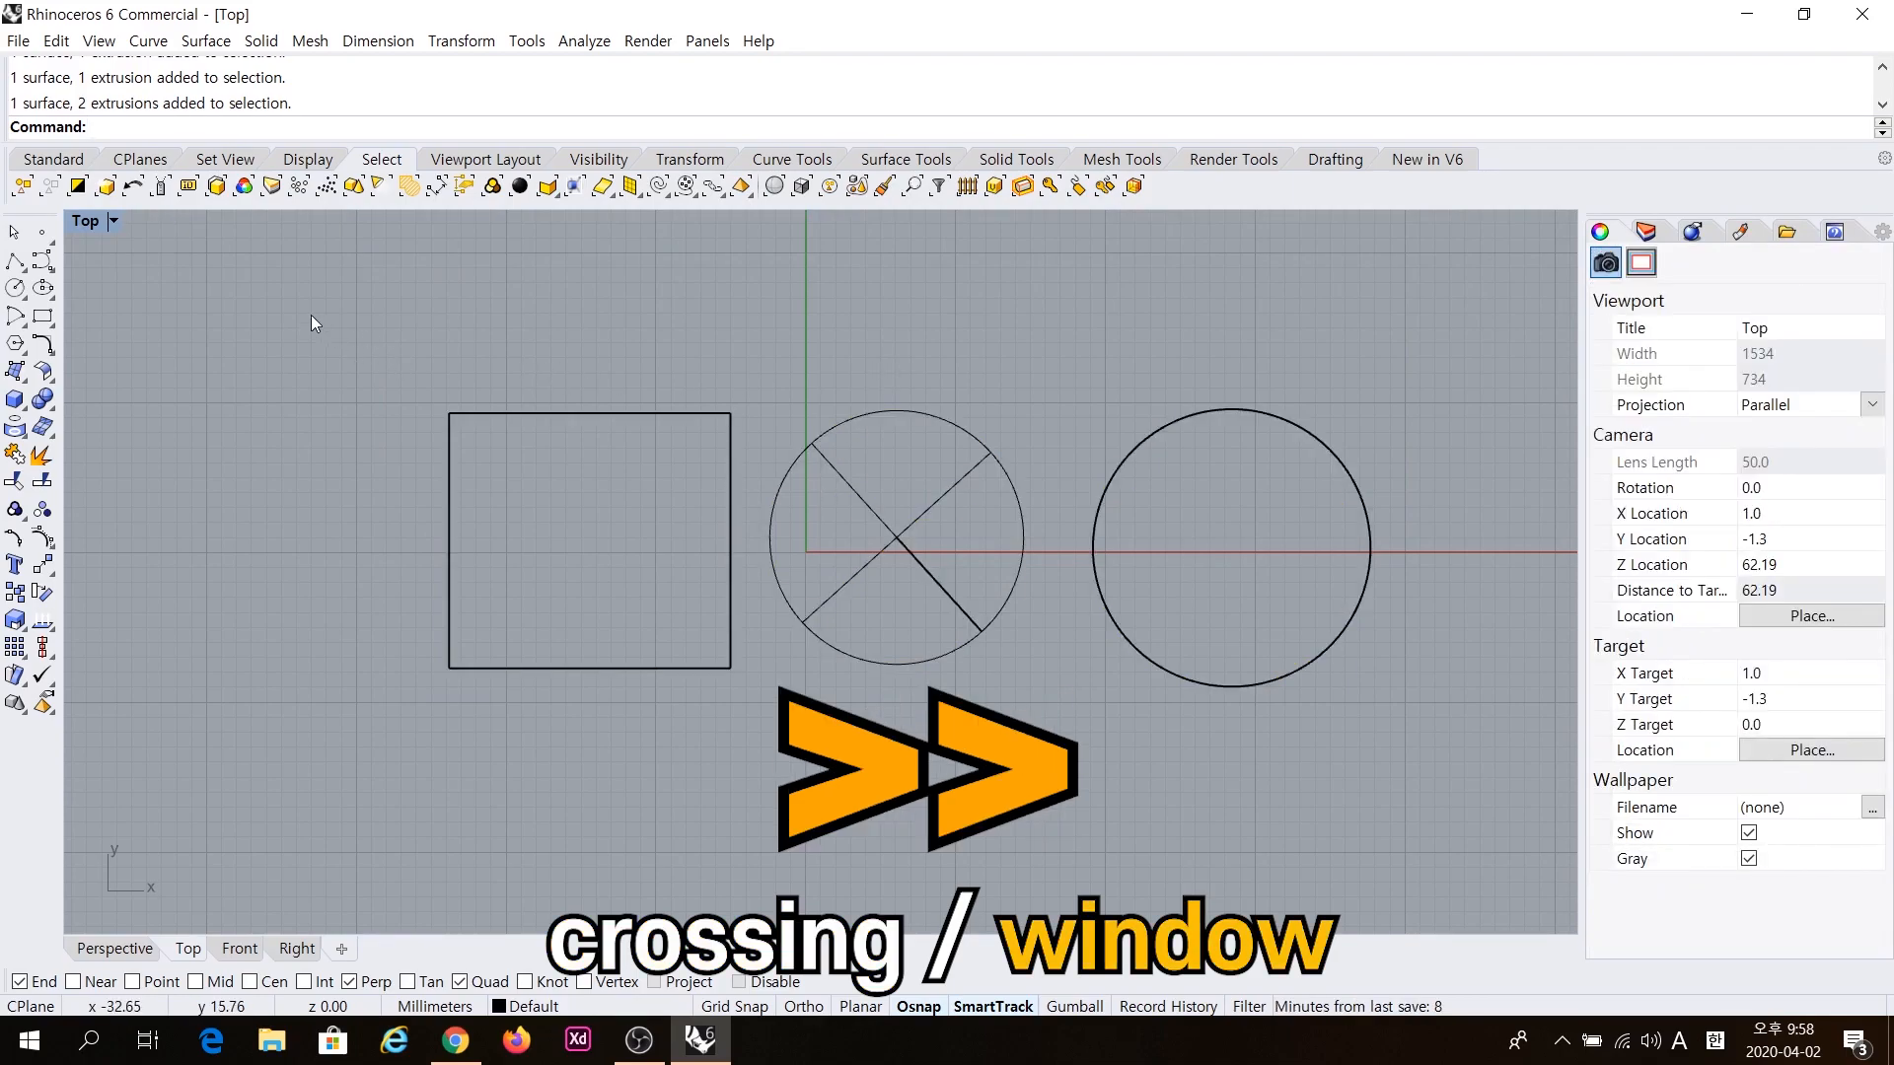
drag(274, 298, 1406, 519)
Move the sphere and the cylinder so they overlap the box, and check the arrangement in the Perspective view of the four-viewport layout.
drag(919, 564, 637, 504)
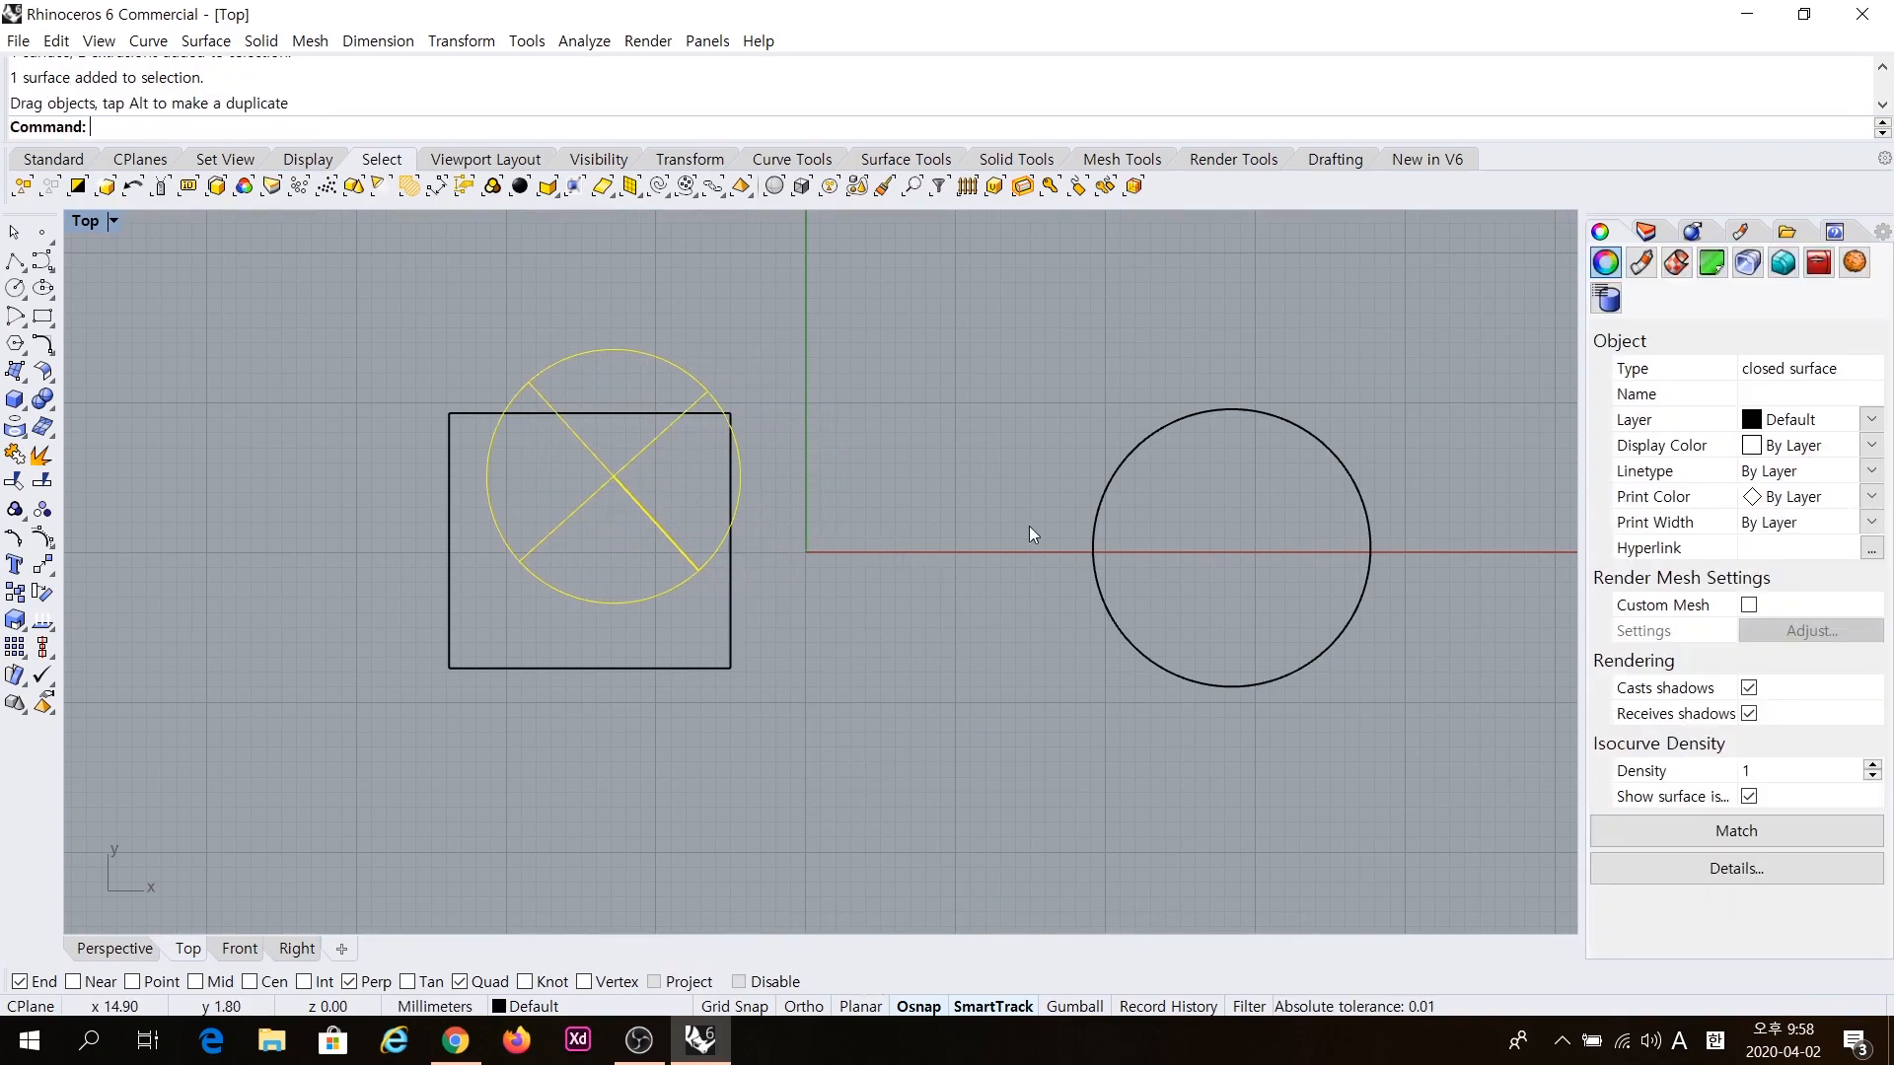
click(1094, 570)
drag(1092, 582, 569, 680)
double_click(86, 220)
right_drag(1046, 312, 1054, 415)
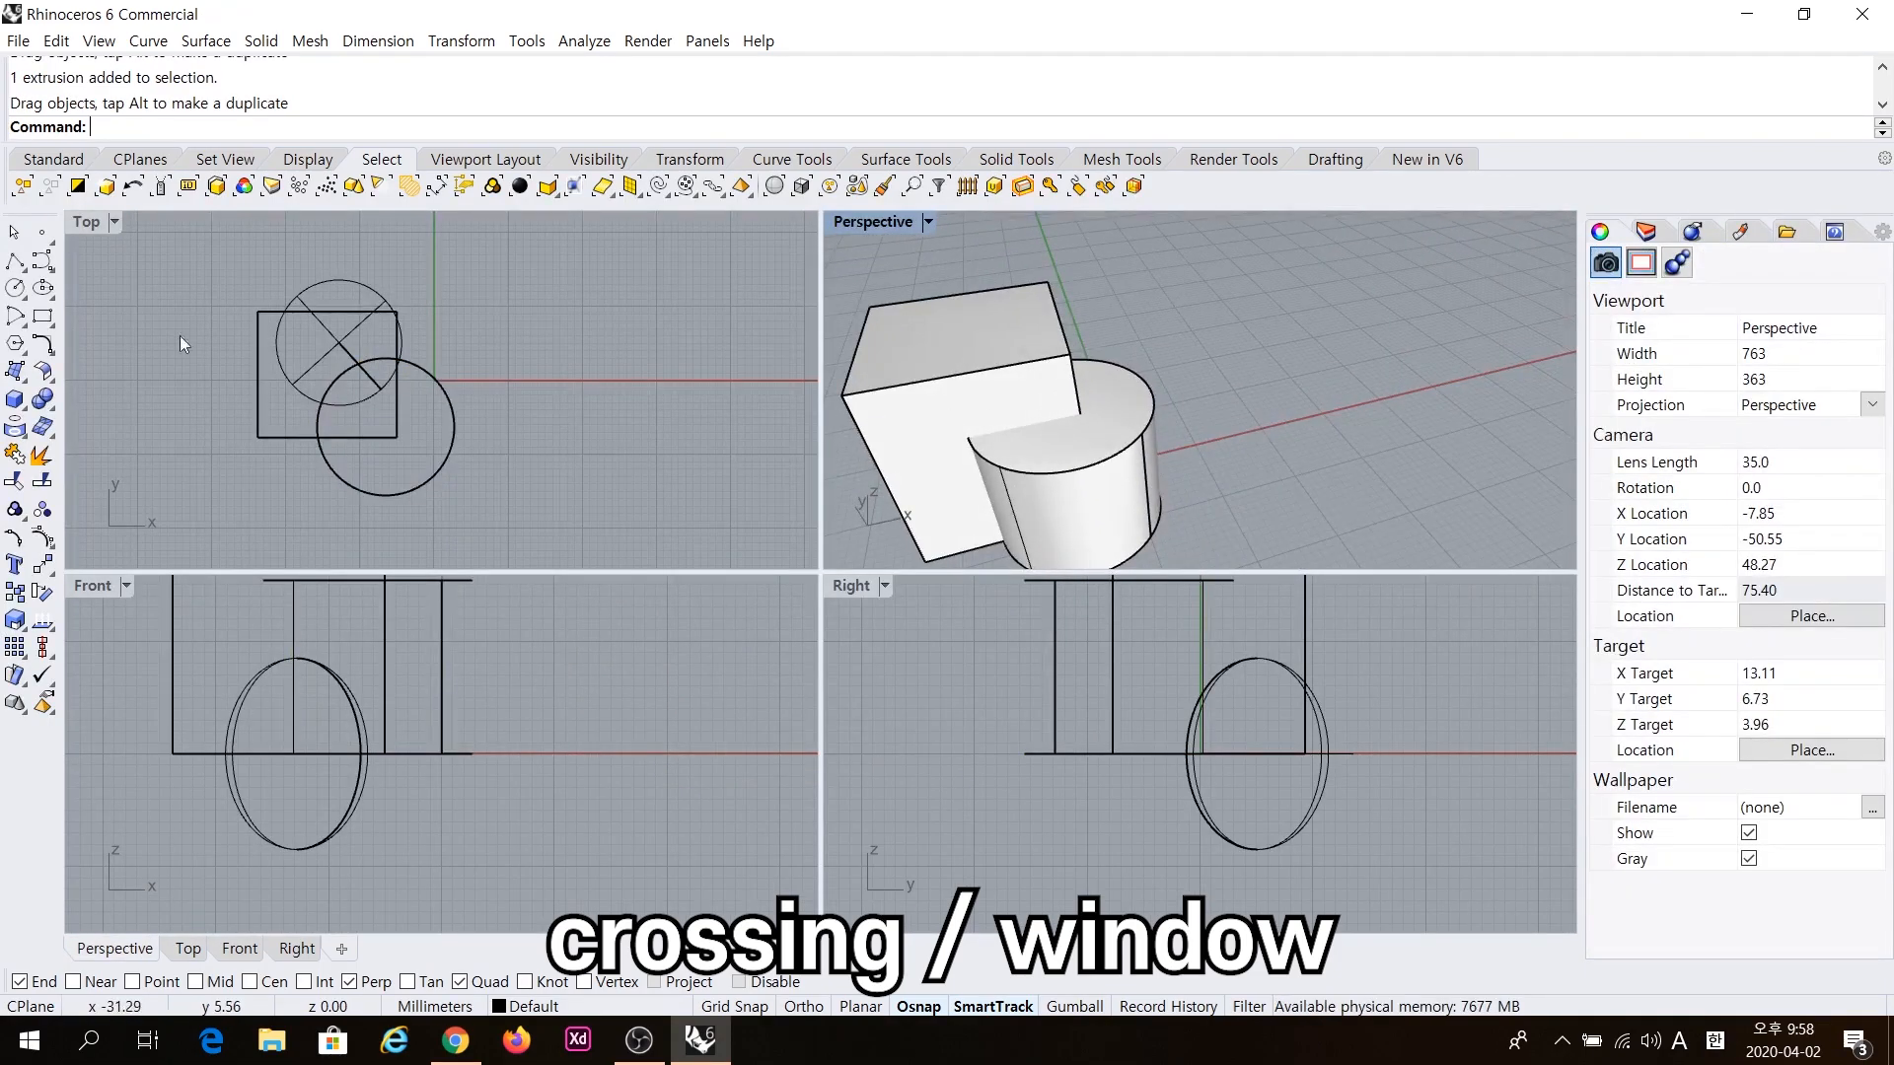
Maximize the Top viewport, select the sphere and box individually and all three objects with a window selection, ending with nothing selected.
double_click(86, 221)
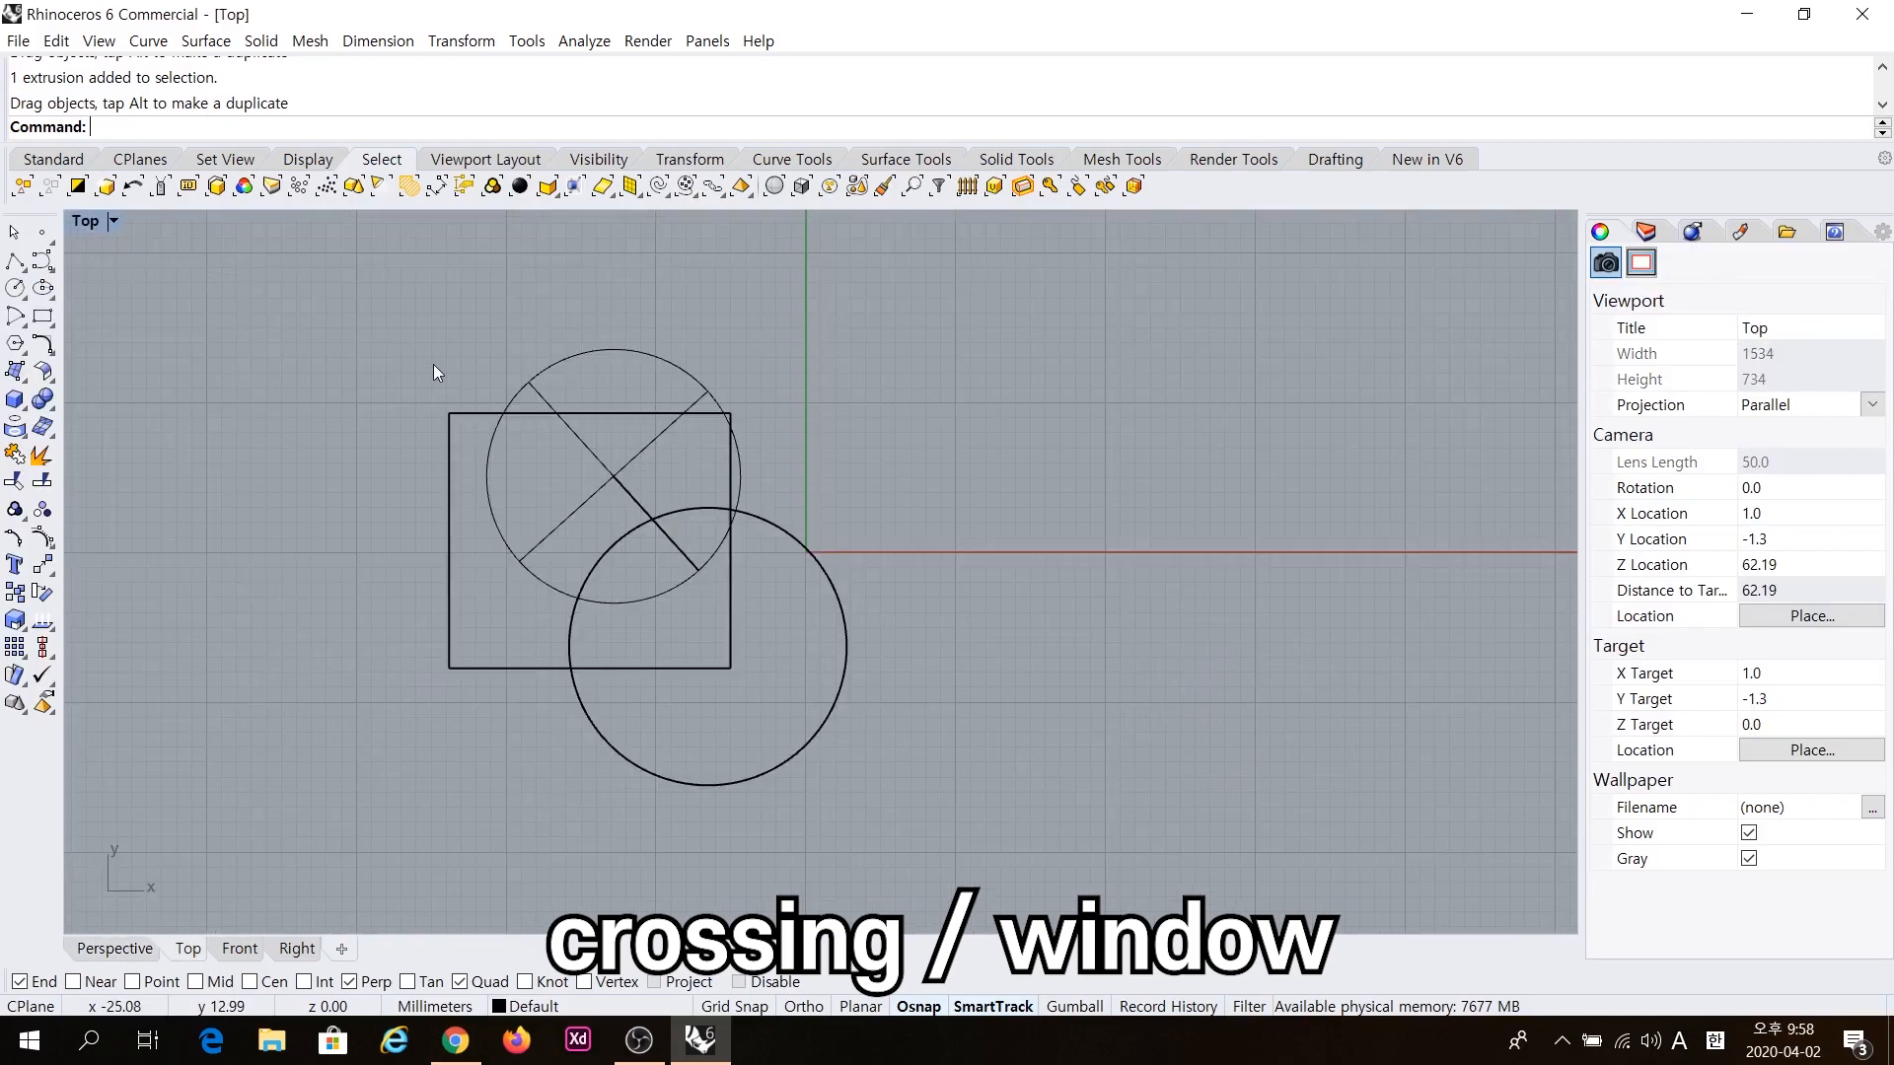
click(483, 485)
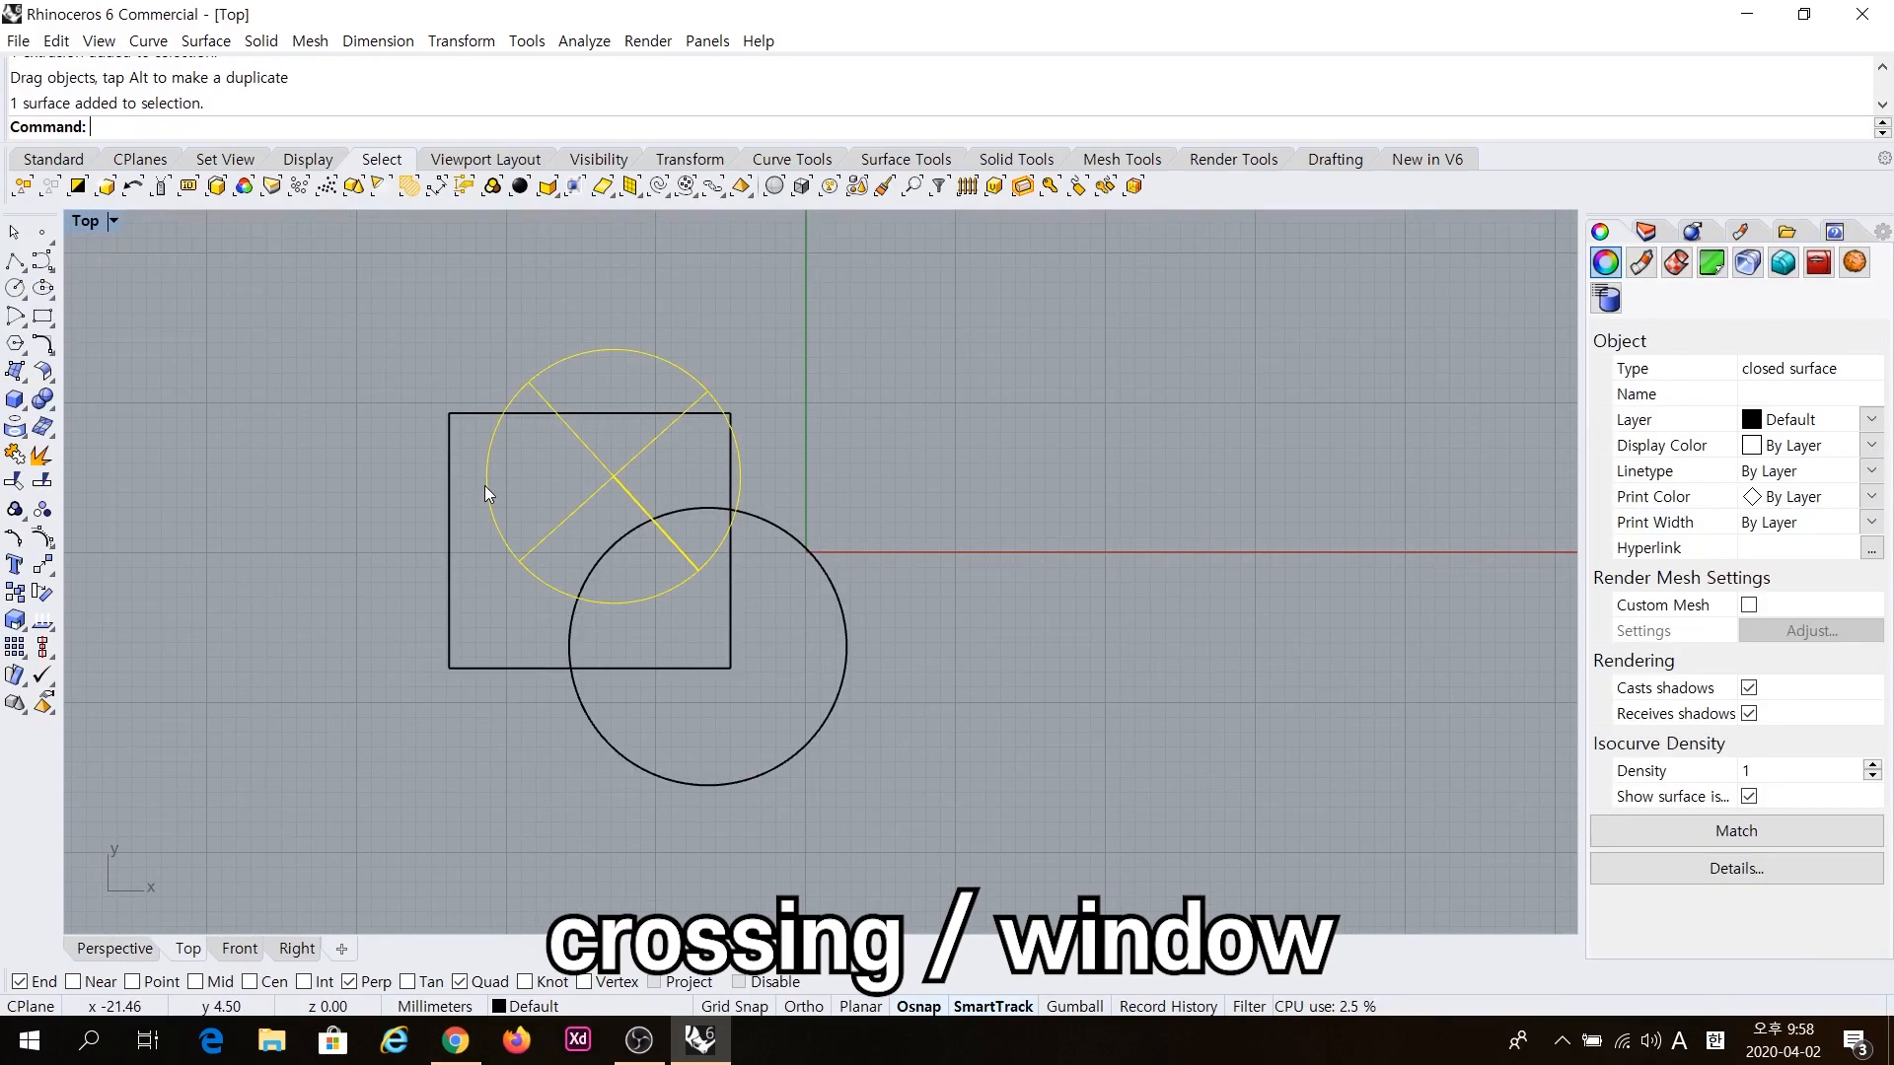
click(450, 566)
click(422, 456)
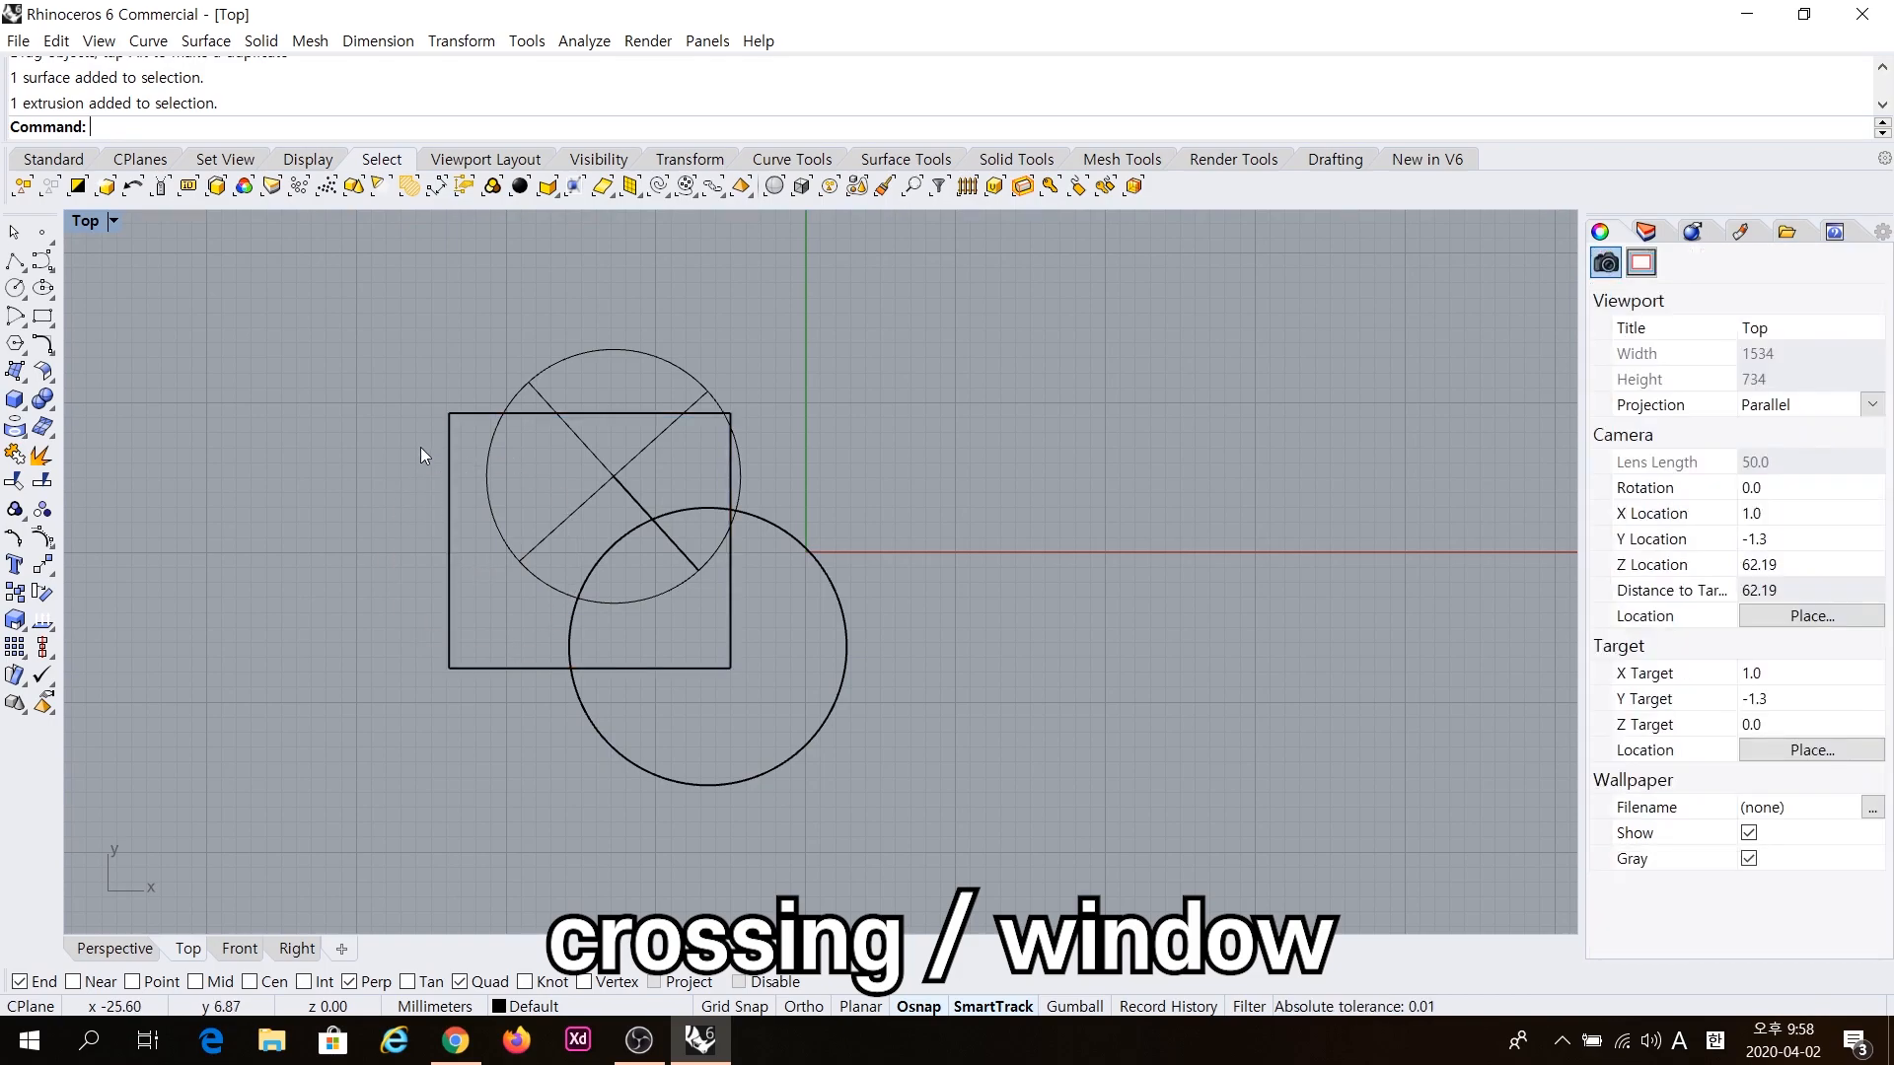
drag(364, 314, 897, 819)
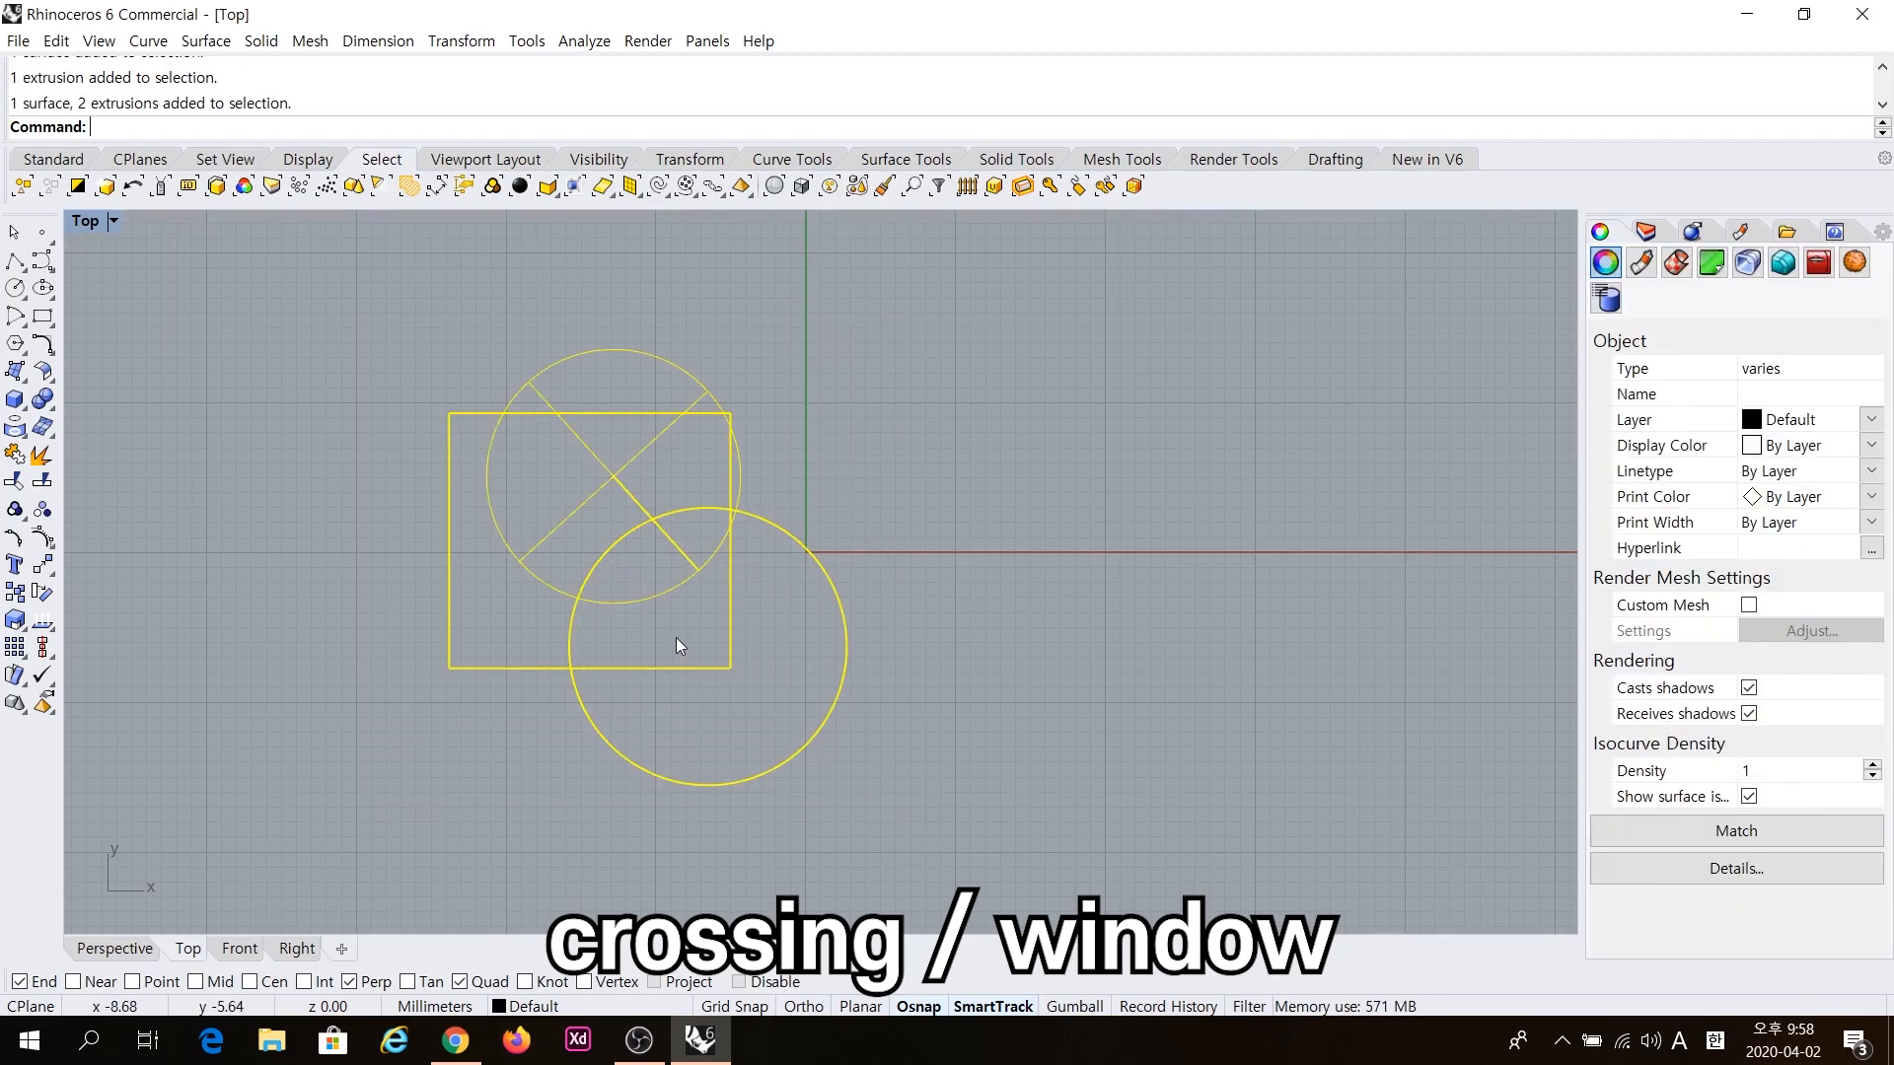
click(732, 409)
Select the overlapping box and sphere with small crossing selections around the box's upper-right corner, clearing the selection after each.
scroll(736, 406, up, 5)
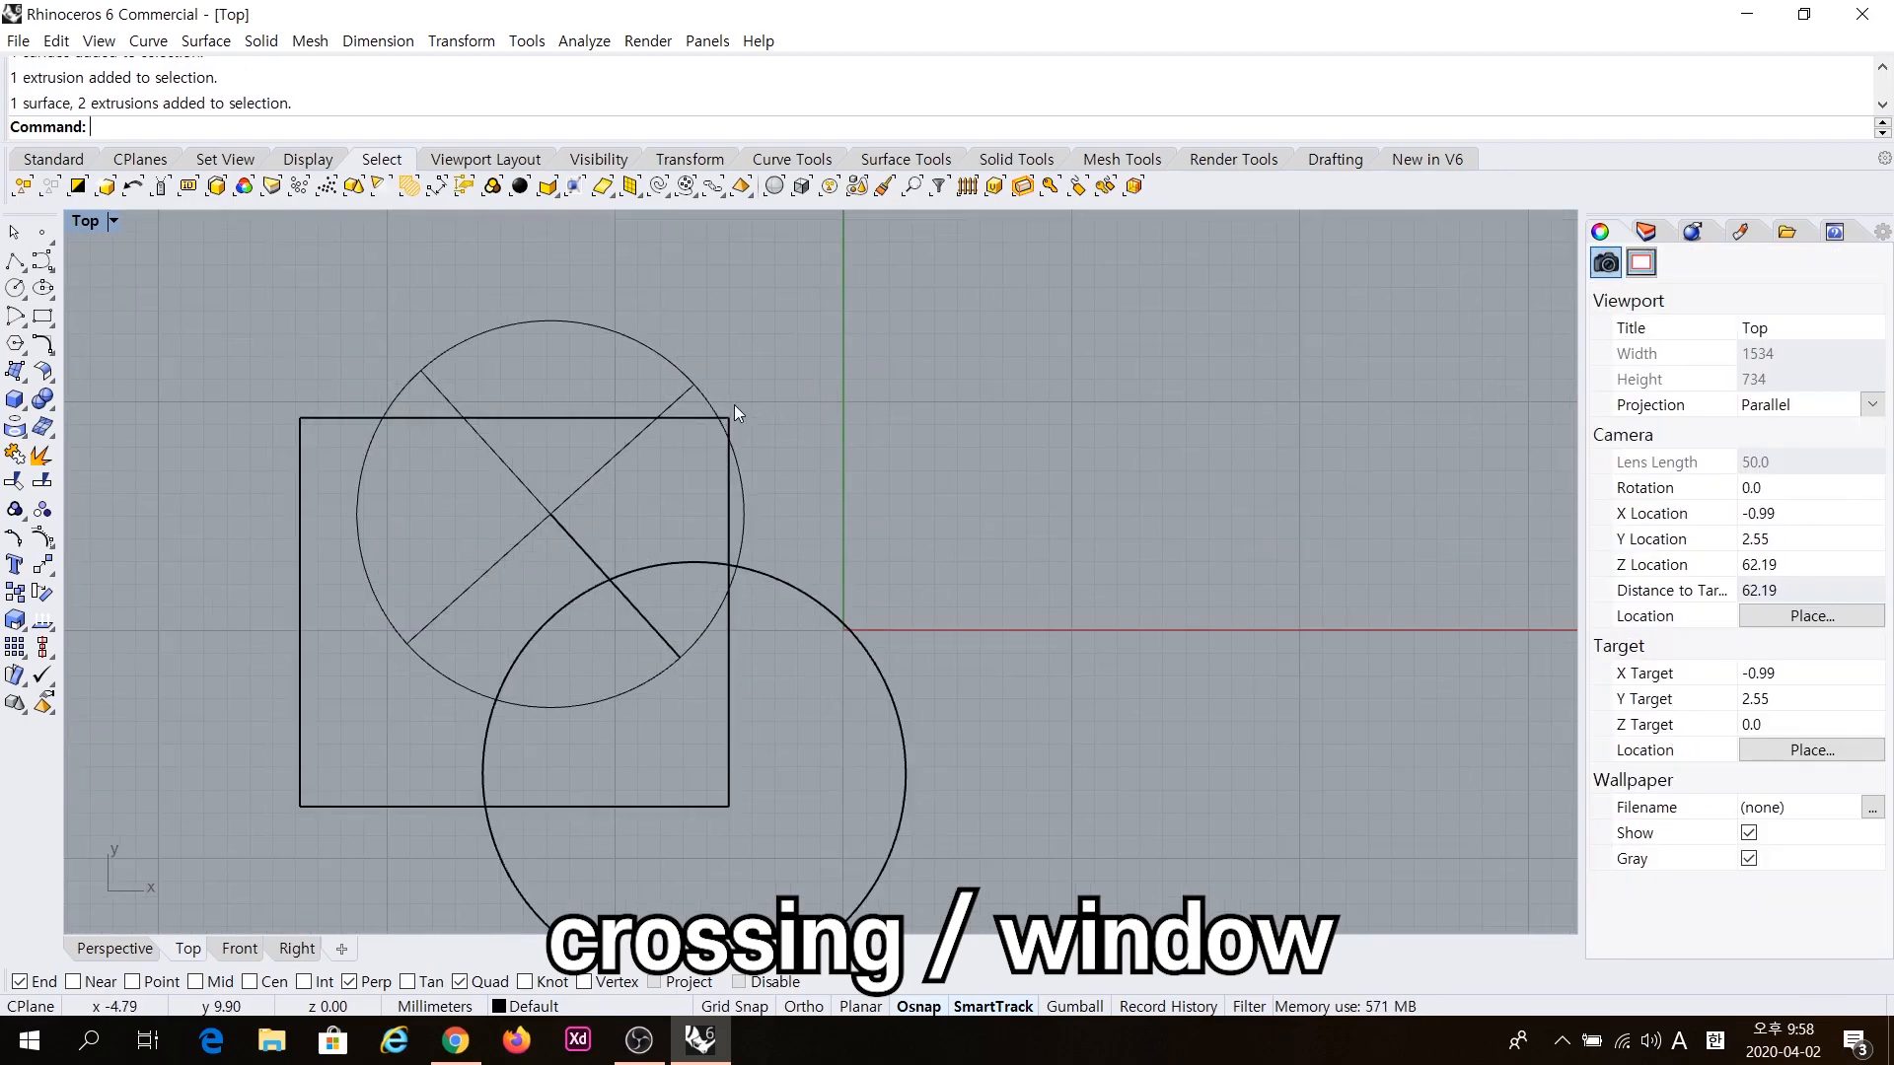
click(688, 464)
scroll(696, 477, down, 5)
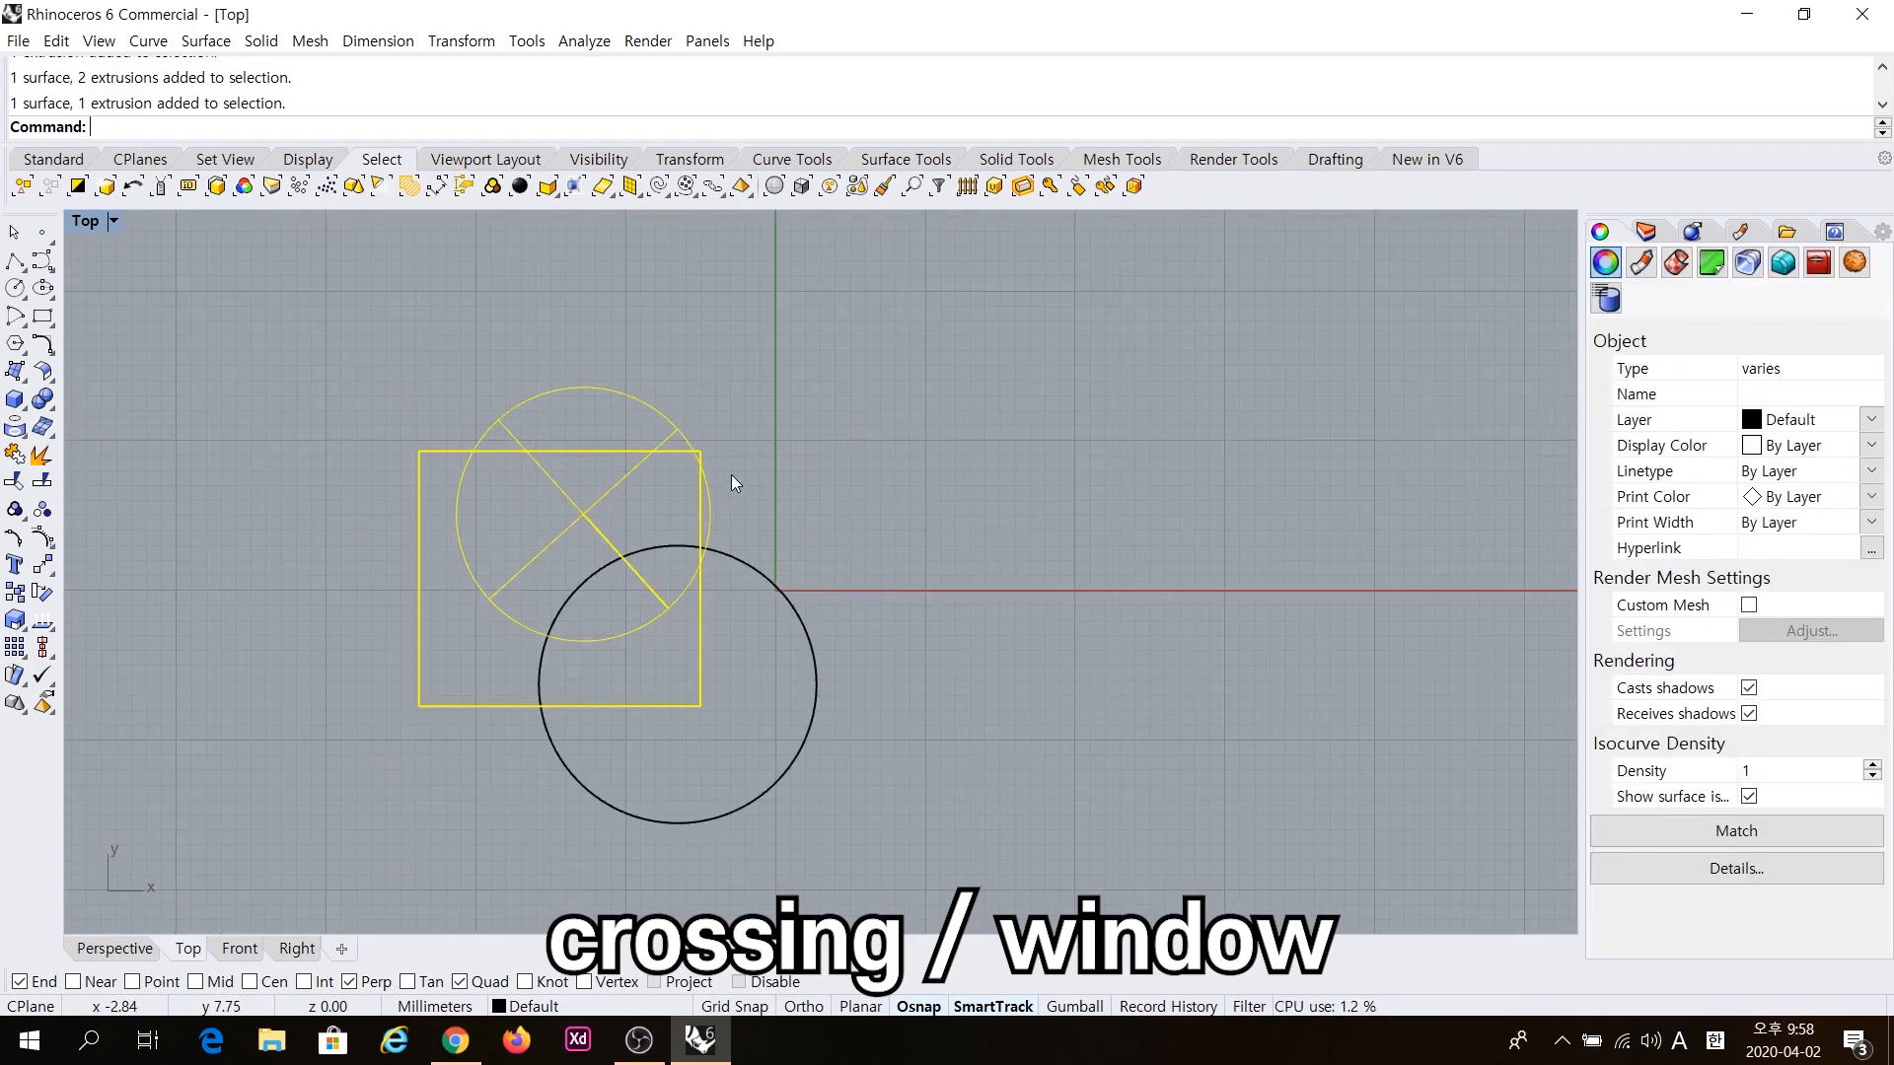
click(712, 458)
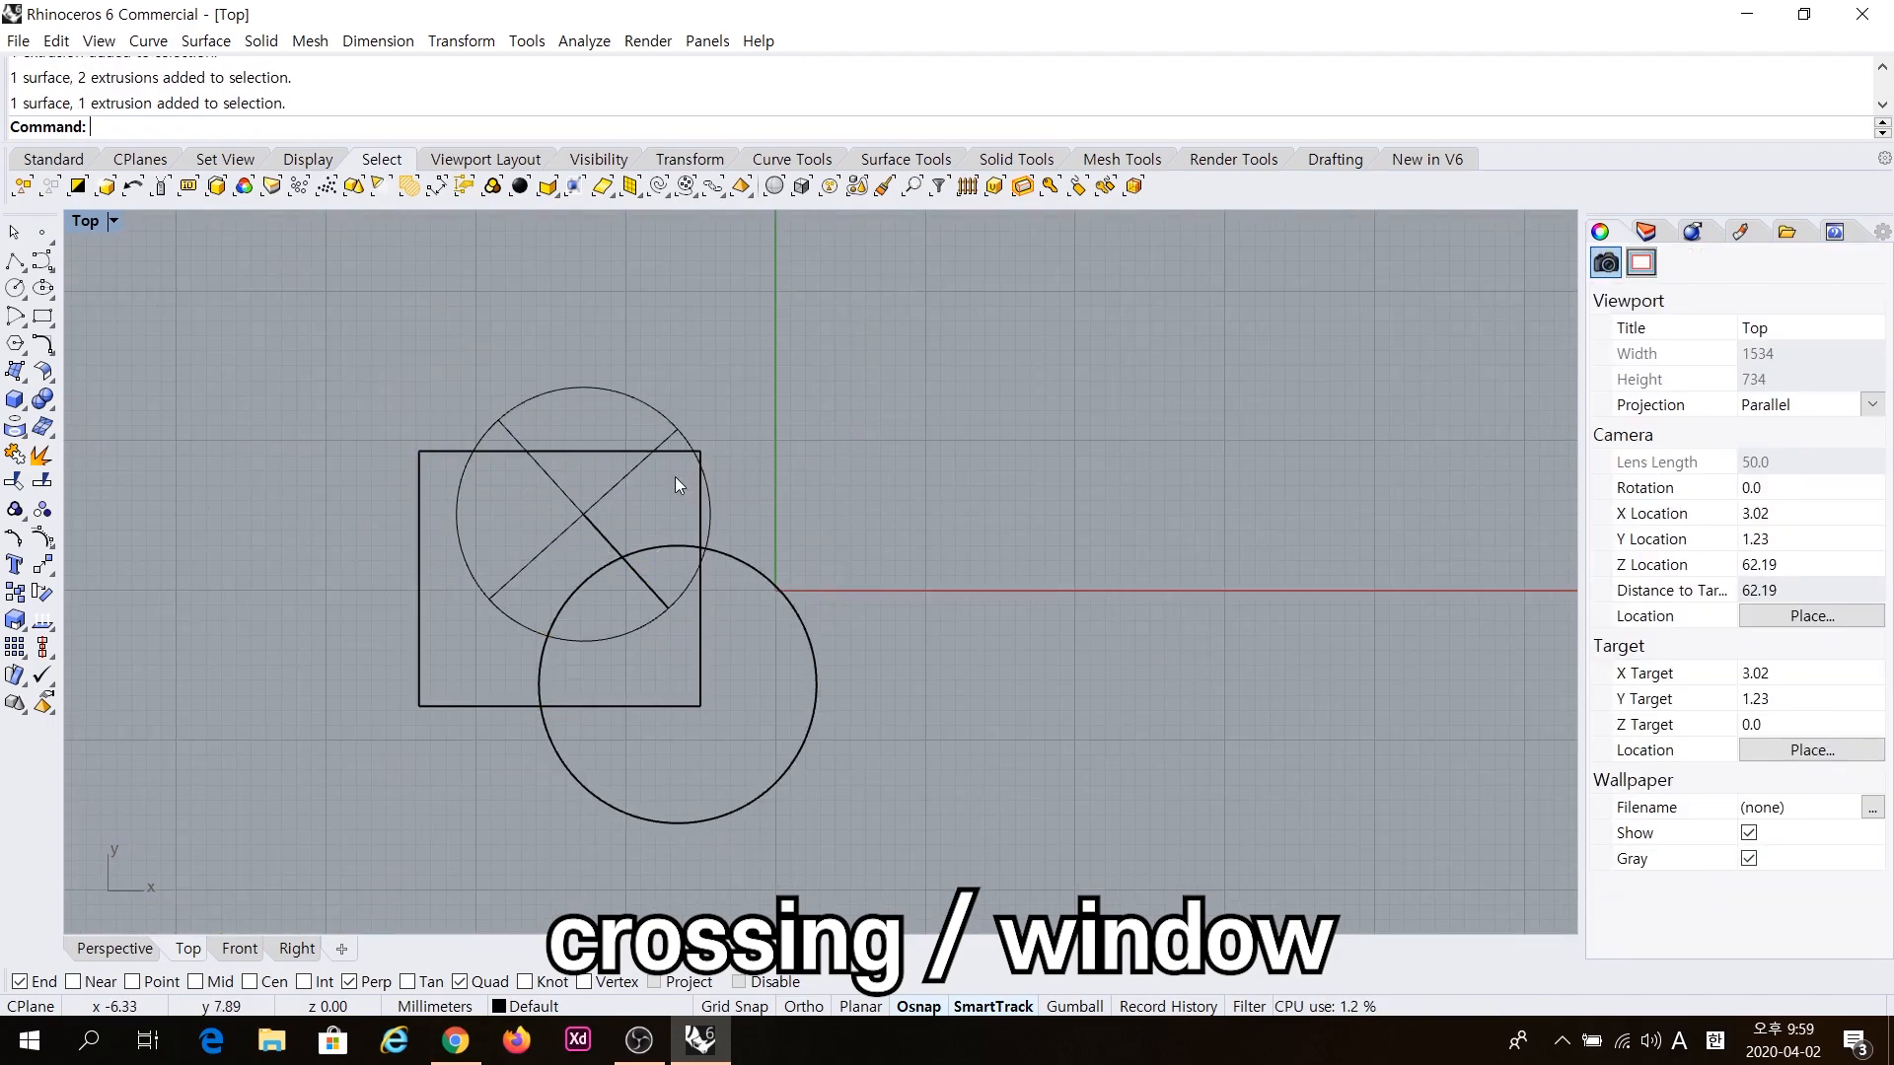
scroll(674, 476, up, 6)
drag(736, 375, 802, 458)
drag(689, 343, 915, 517)
drag(689, 334, 868, 459)
drag(922, 309, 677, 464)
scroll(742, 451, down, 7)
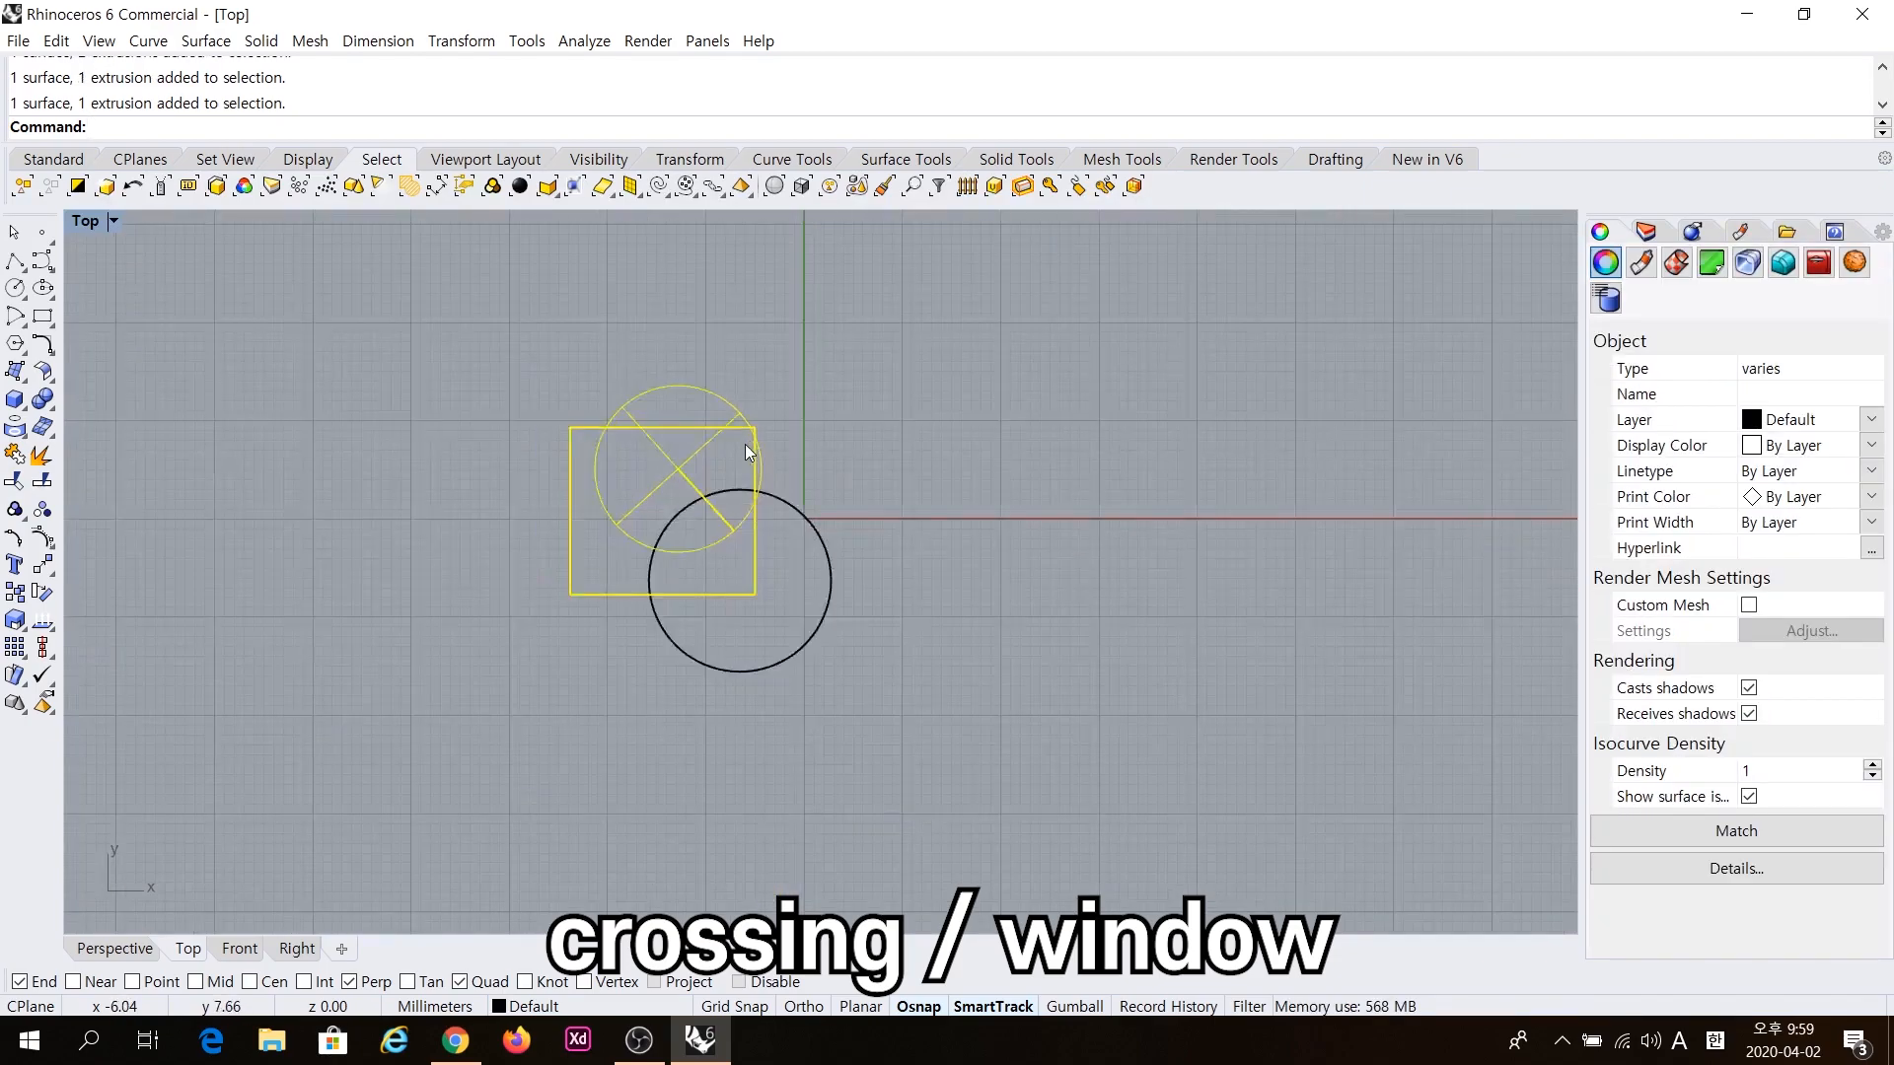
click(804, 360)
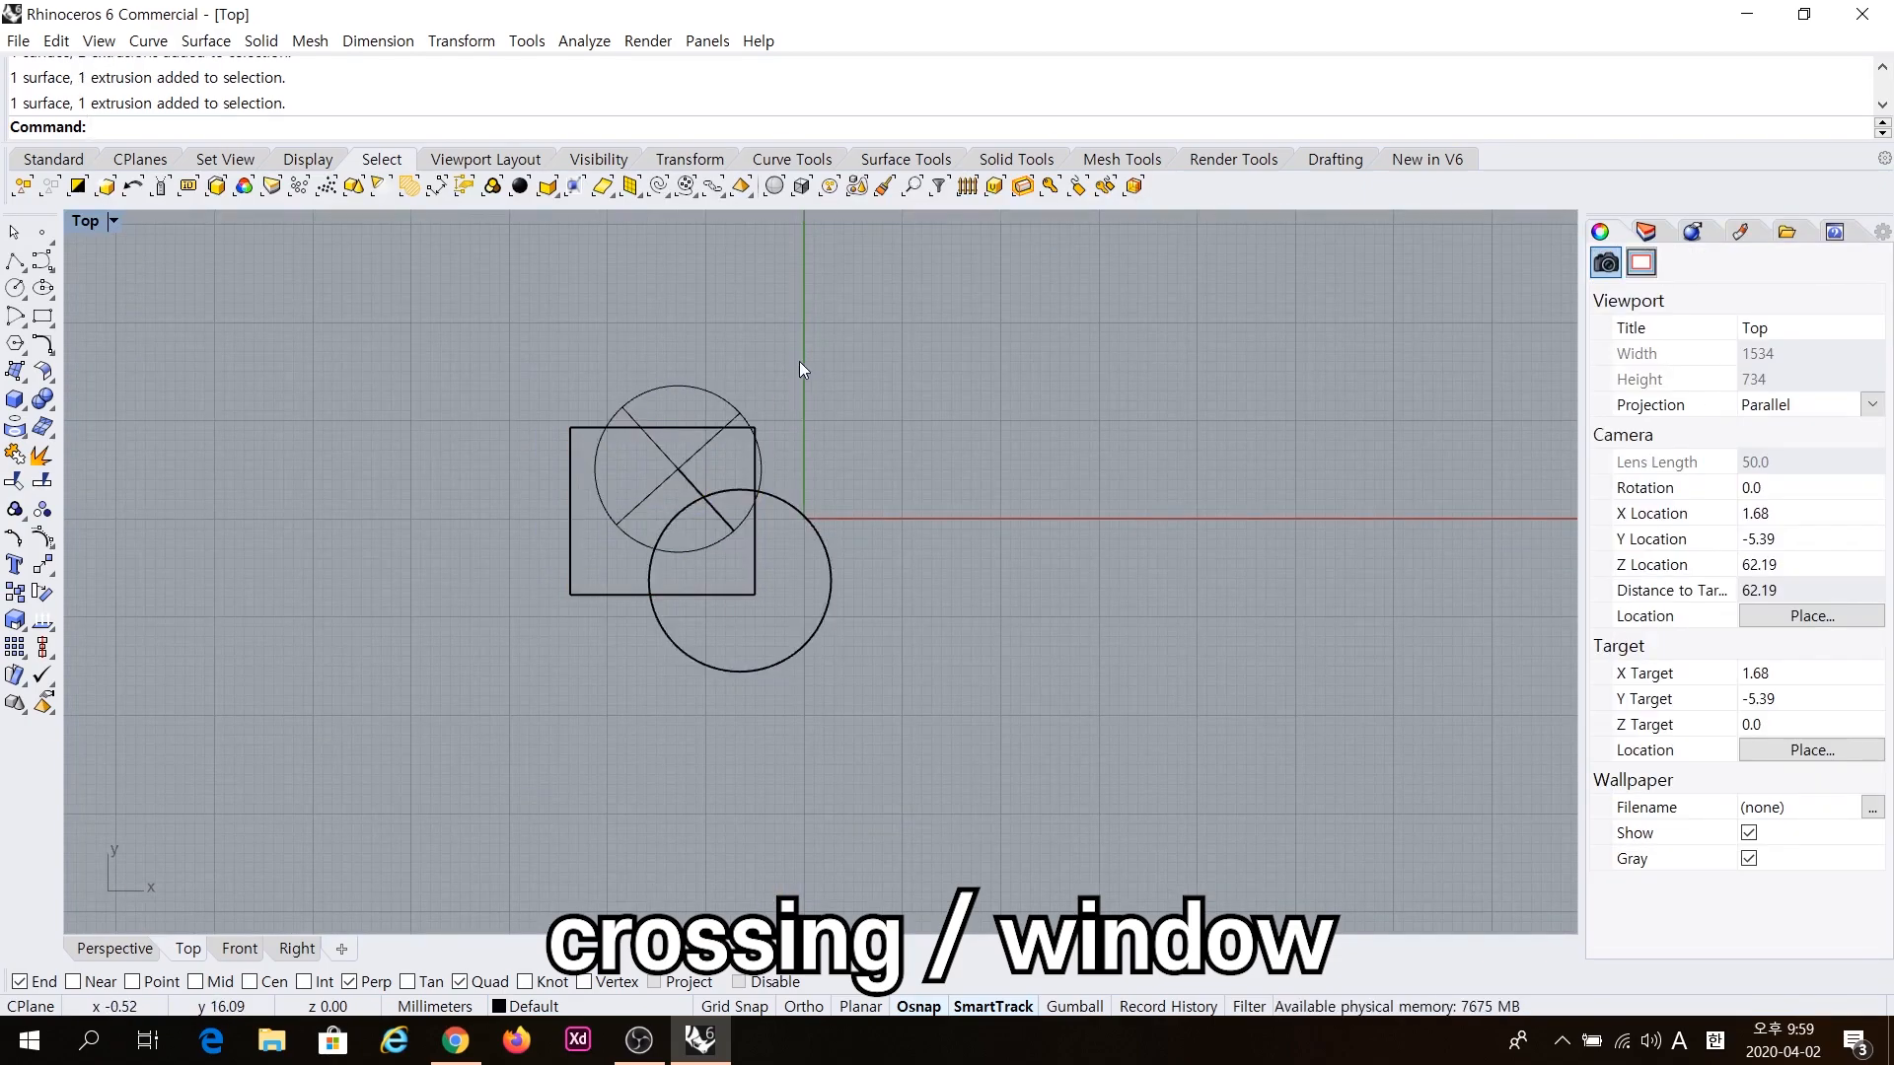
Select all three overlapping objects, remove the cylinder from the selection, and inspect the remaining selection in Perspective with four viewports restored.
scroll(737, 465, up, 4)
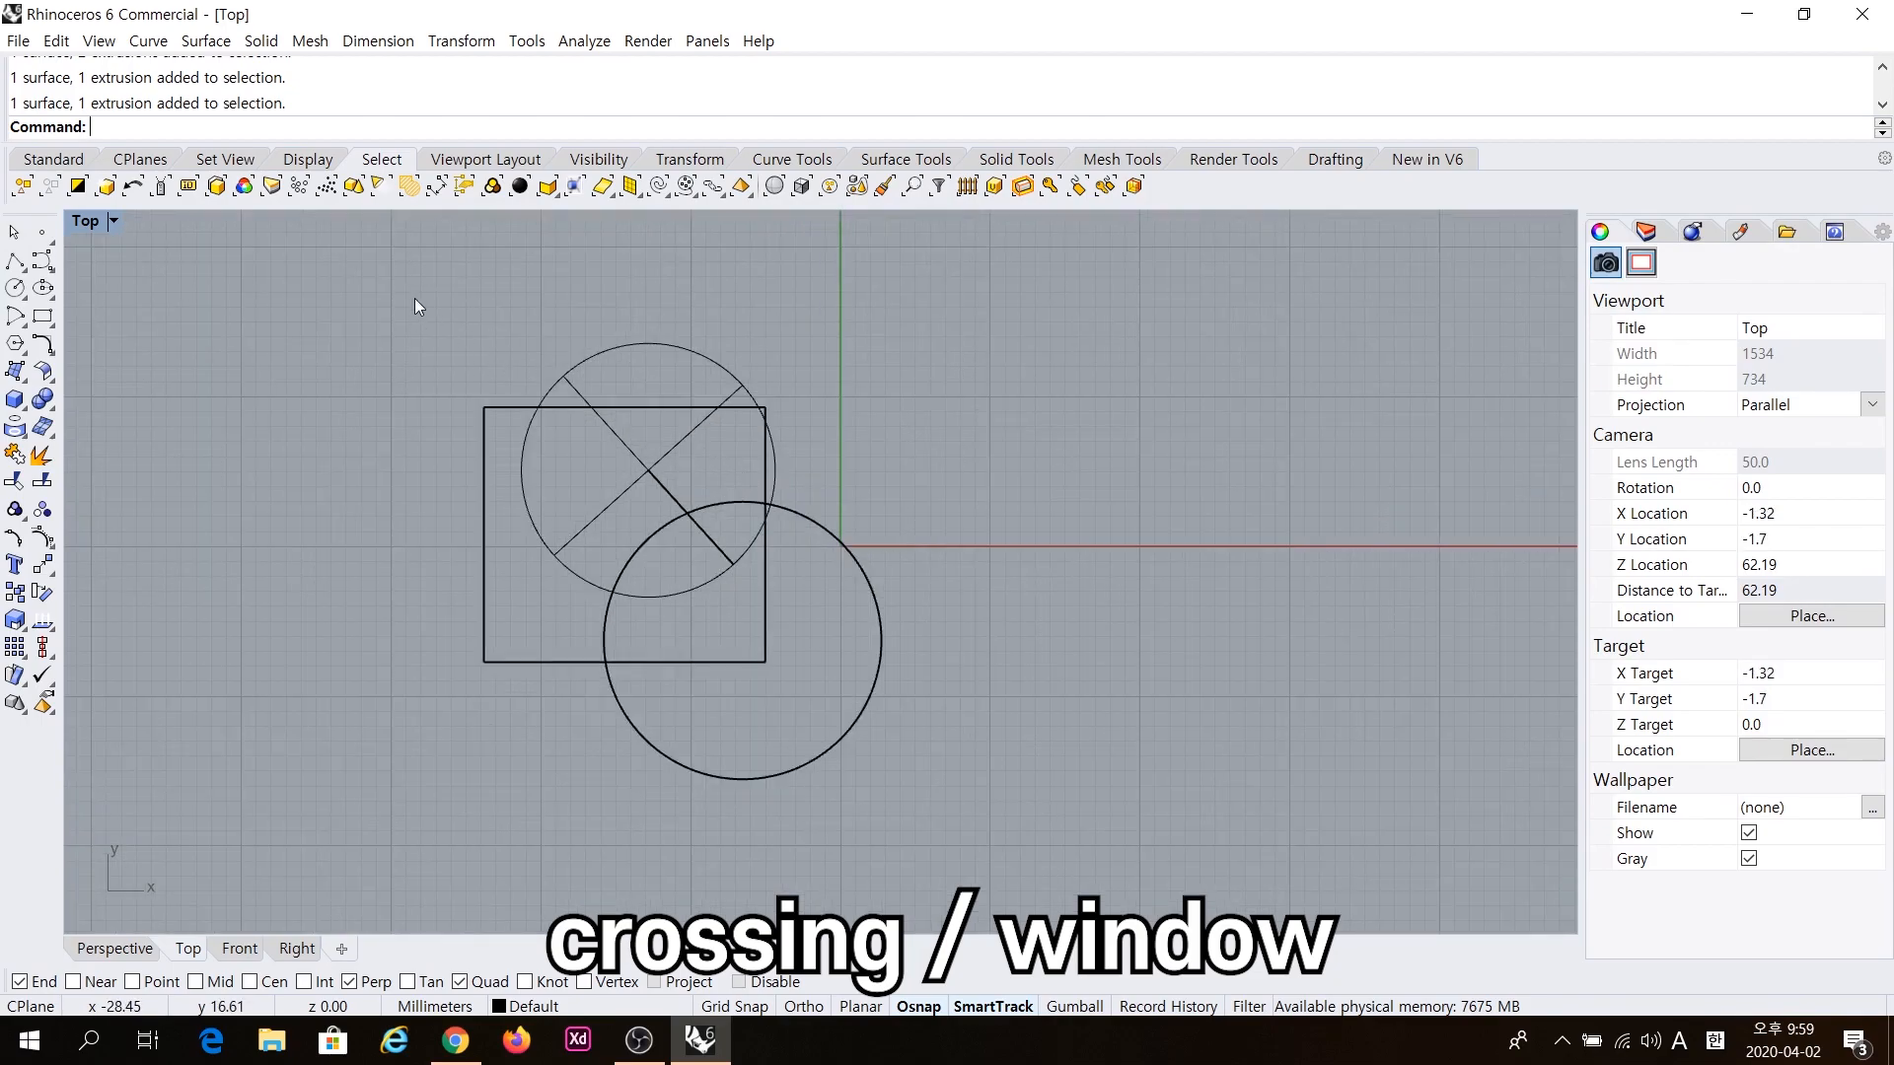
drag(493, 441, 938, 840)
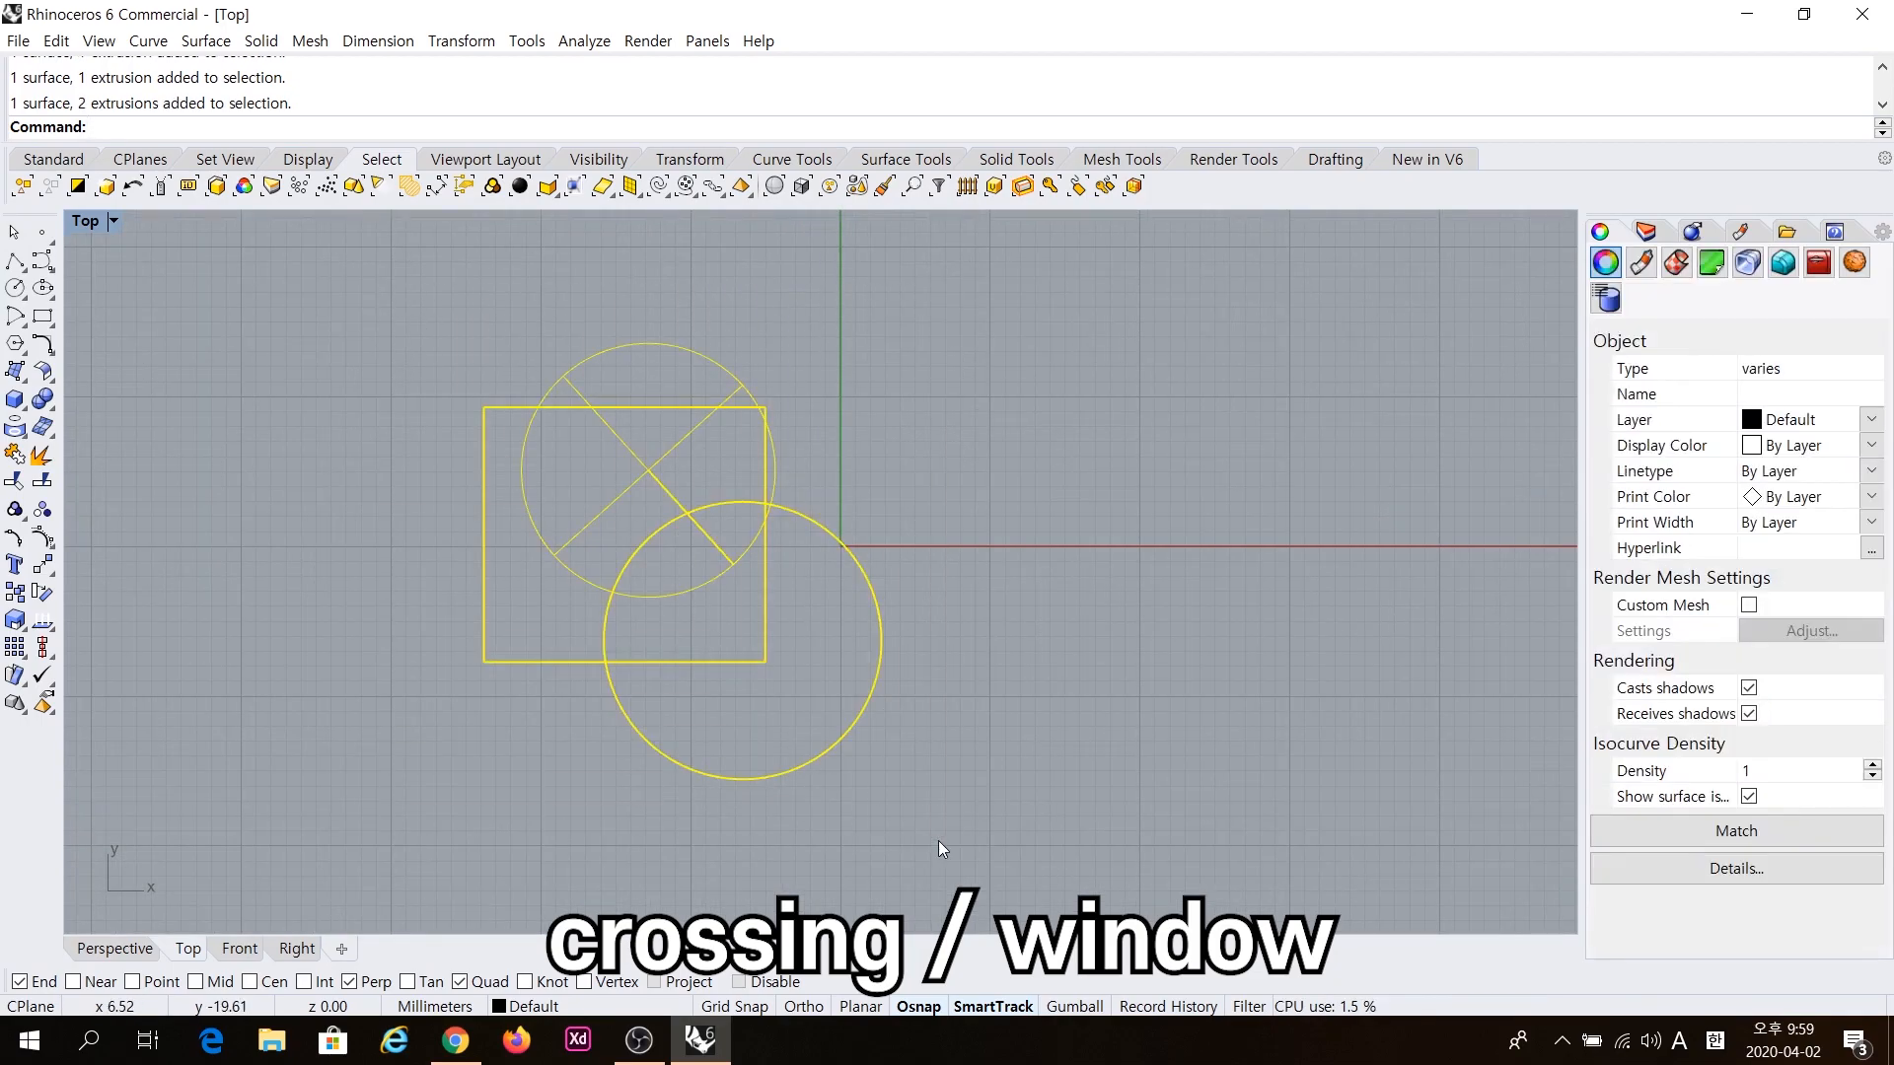
ctrl+click(878, 613)
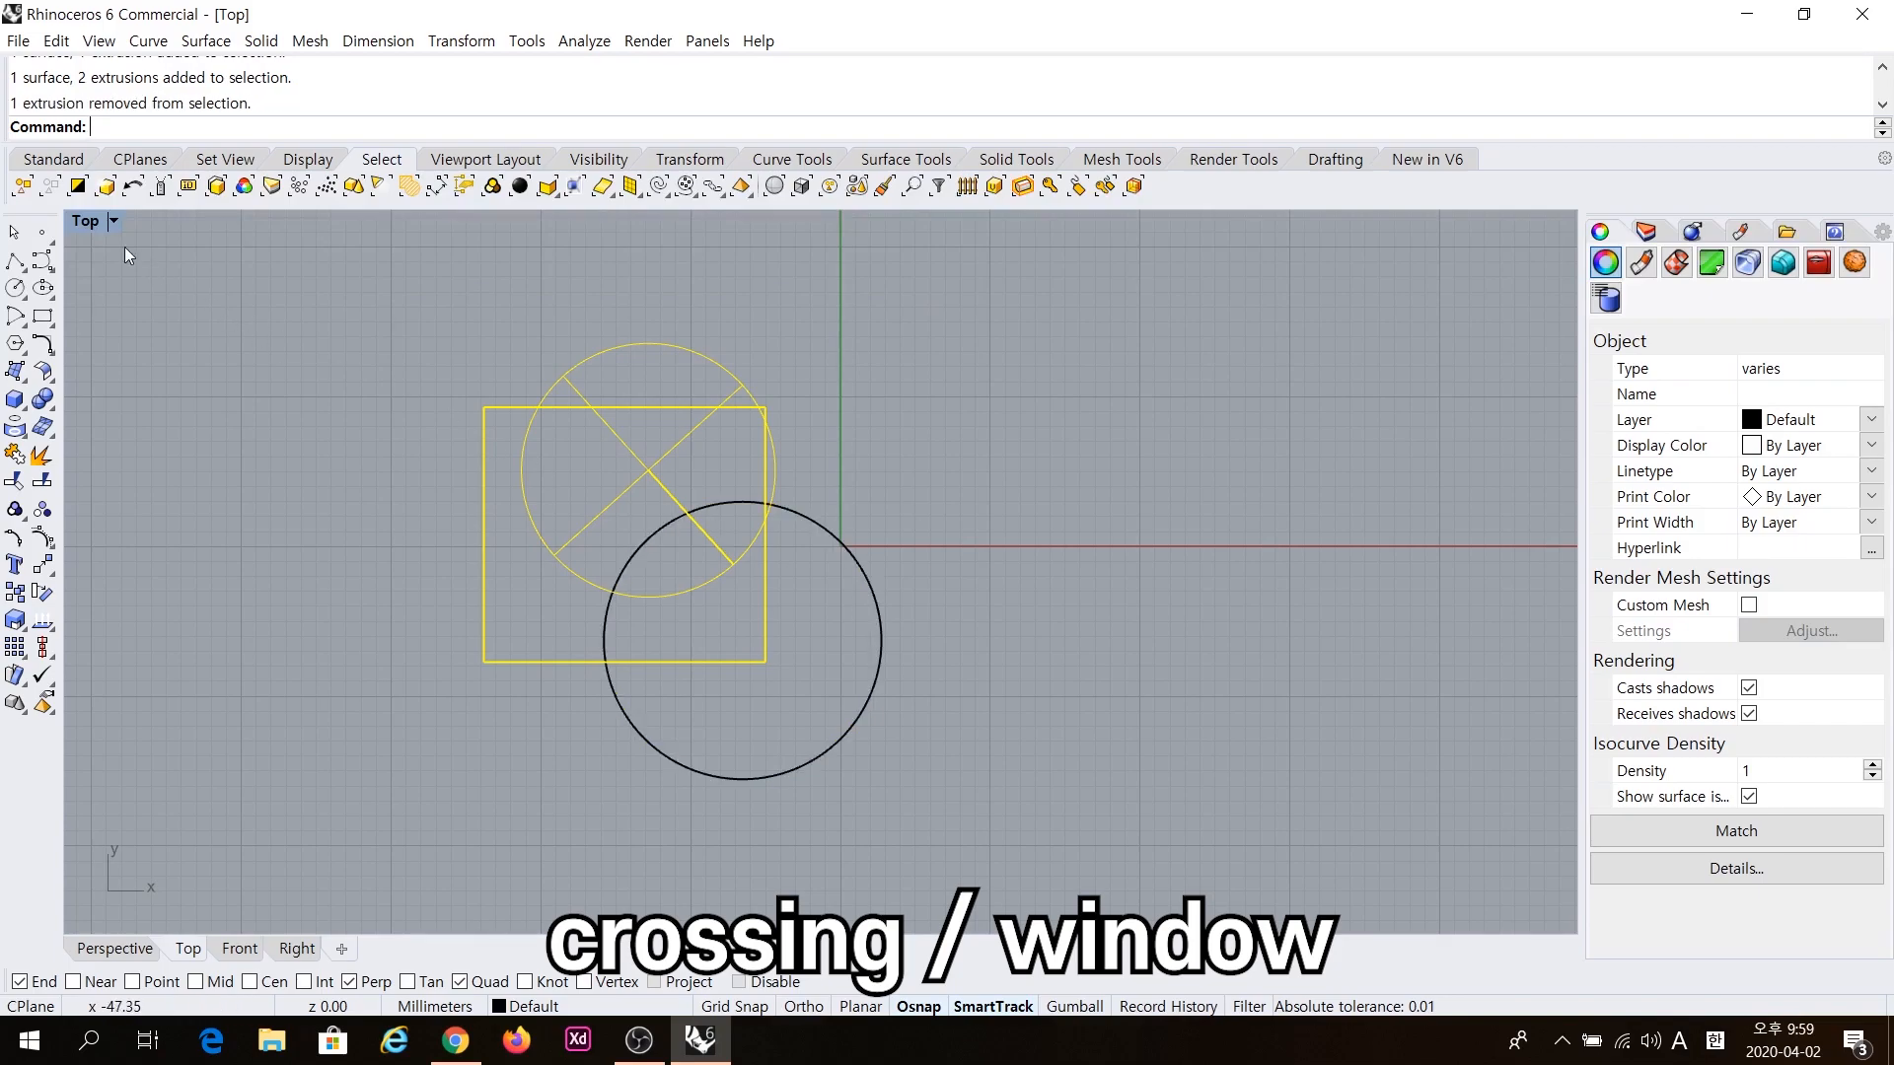
double_click(75, 224)
mouse_move(1175, 385)
right_down()
mouse_move(1080, 429)
mouse_move(1160, 390)
mouse_move(1124, 395)
mouse_move(1166, 405)
right_up()
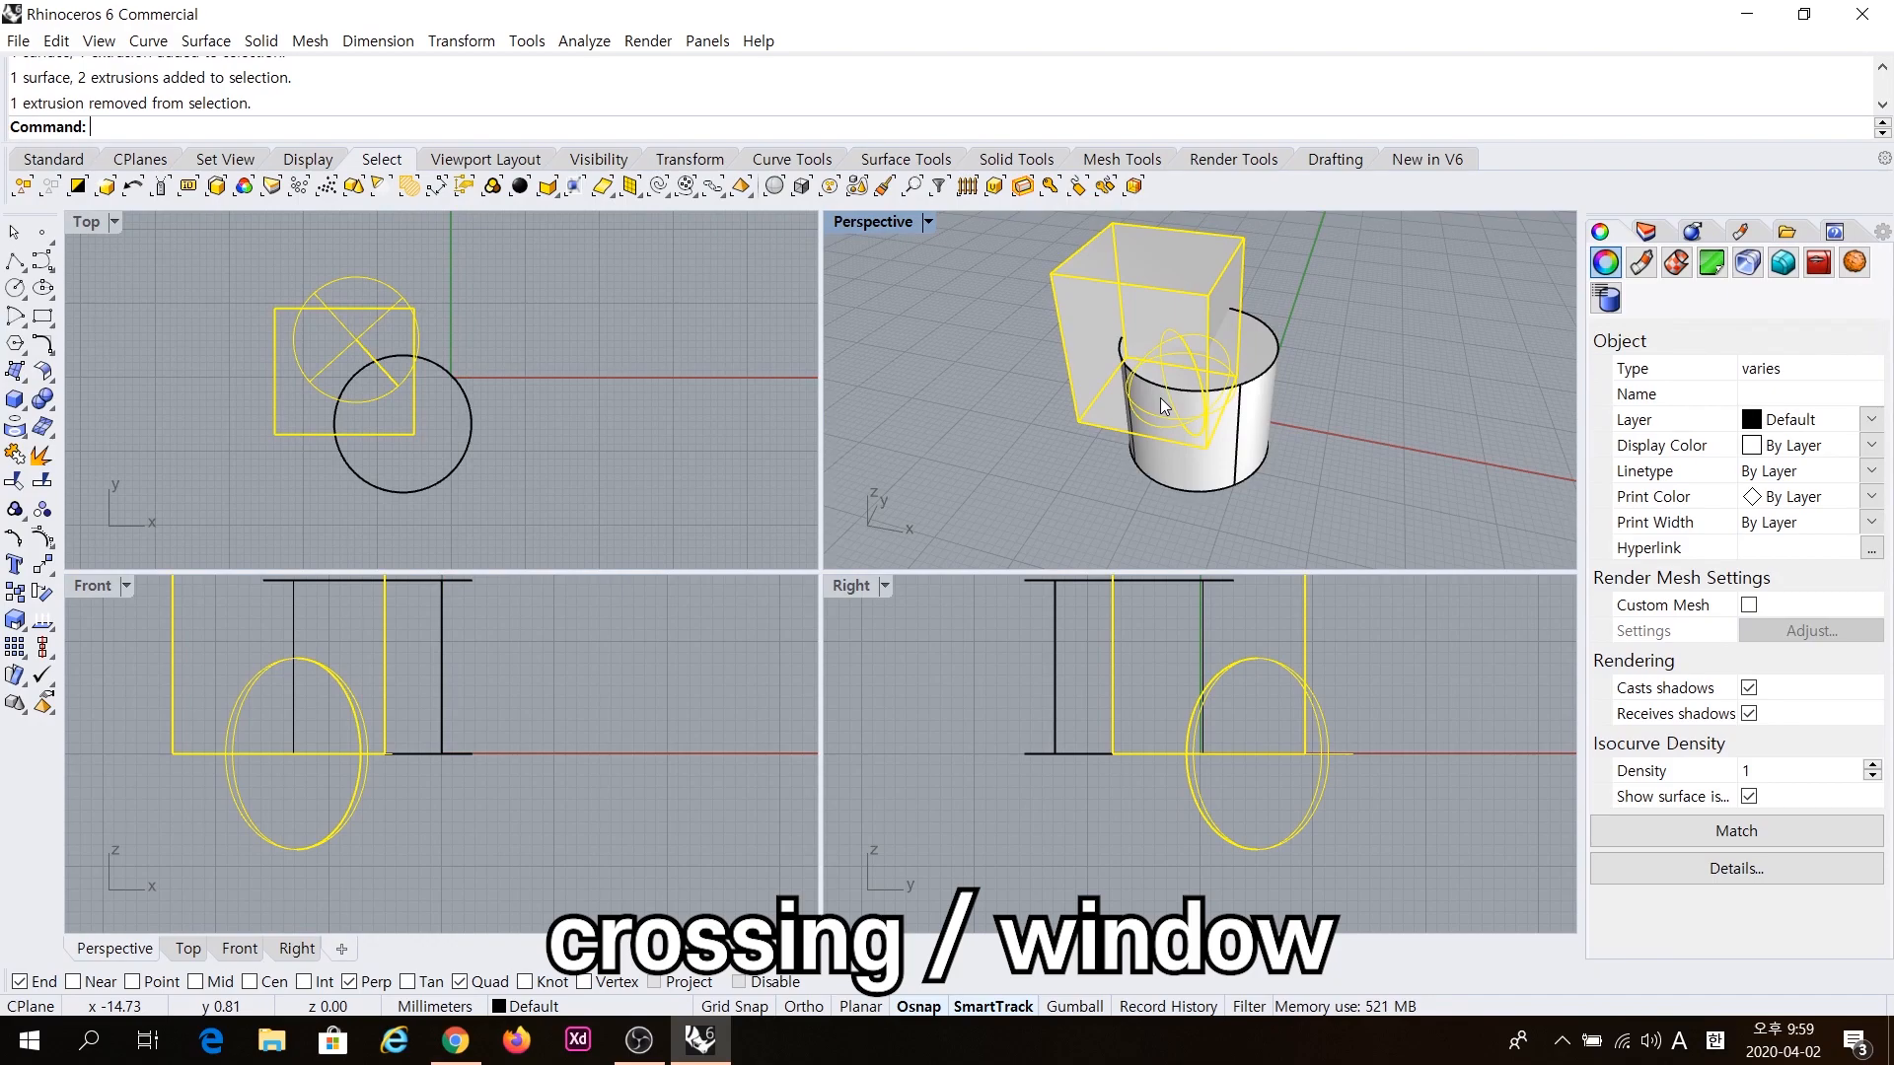
Clear the selection, try an empty-area window selection, and pick the sphere, box and cylinder individually in the Top view, ending with nothing selected.
click(404, 371)
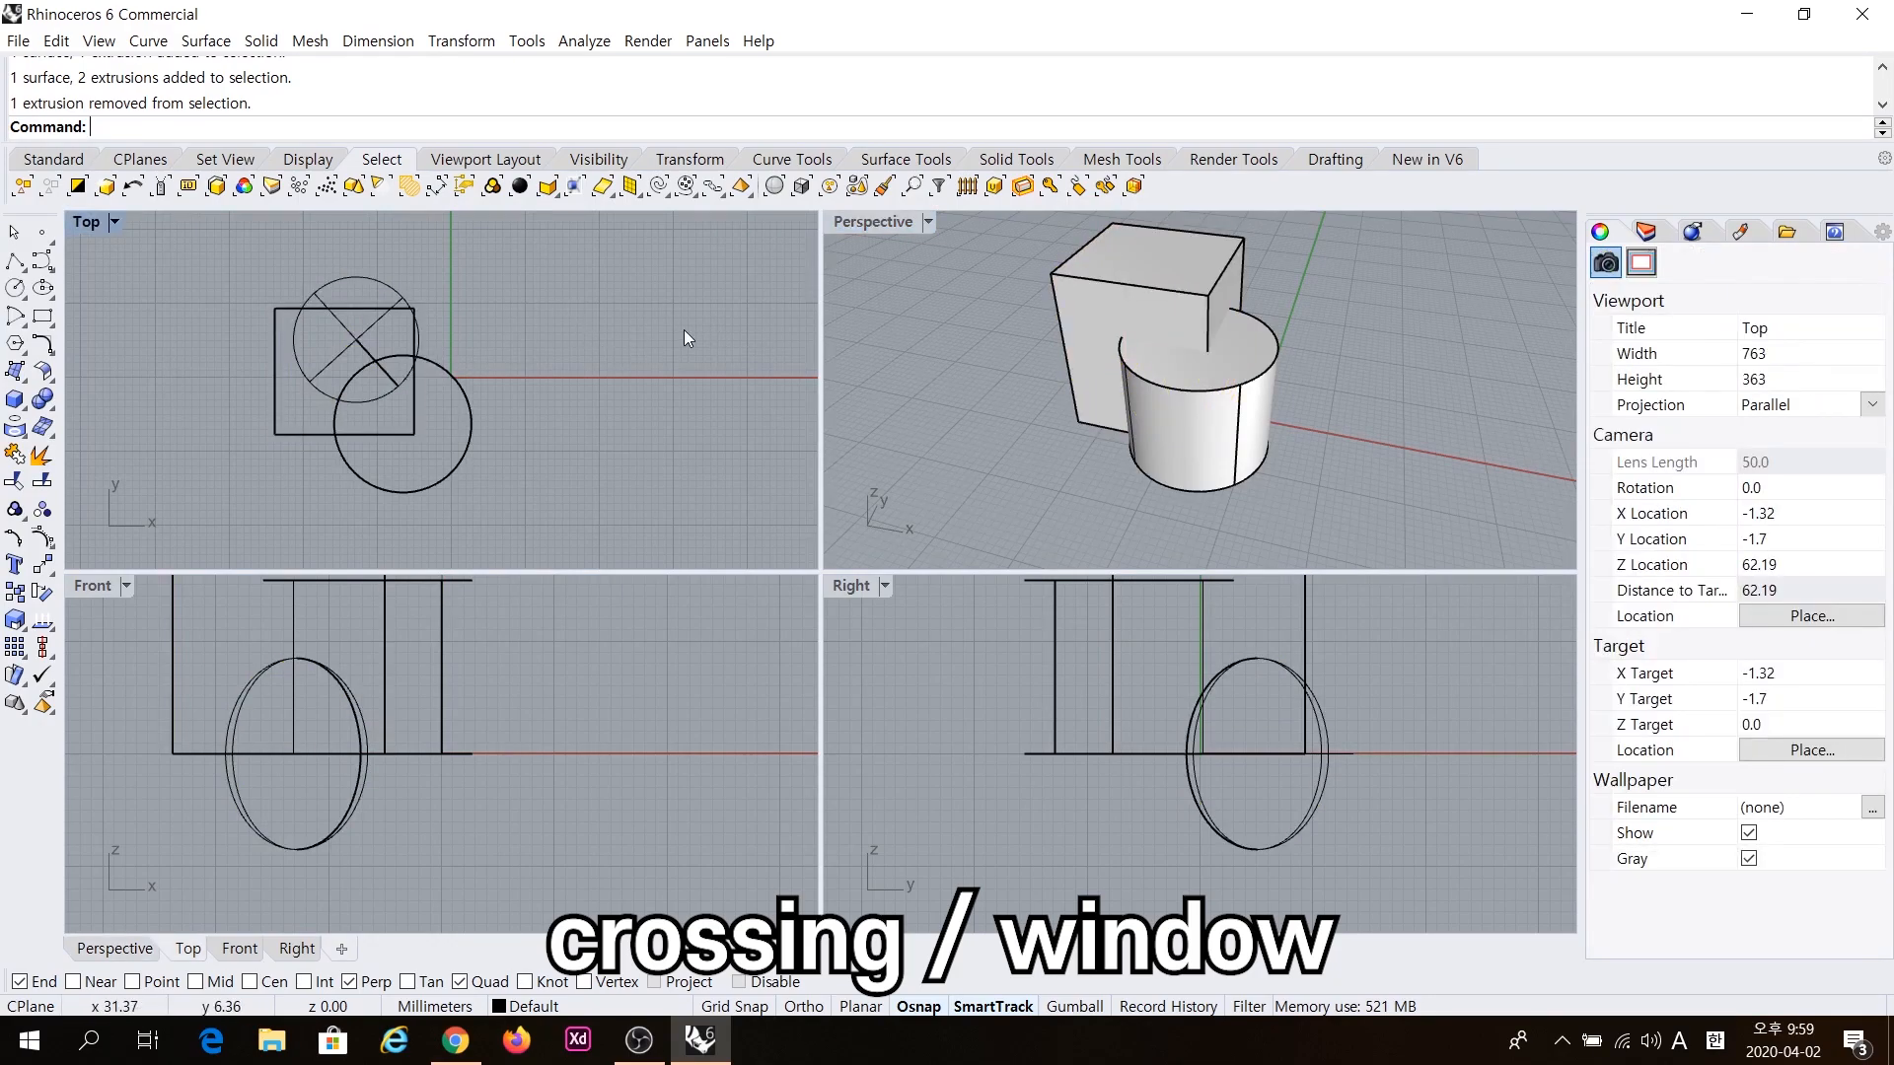
drag(496, 274, 731, 391)
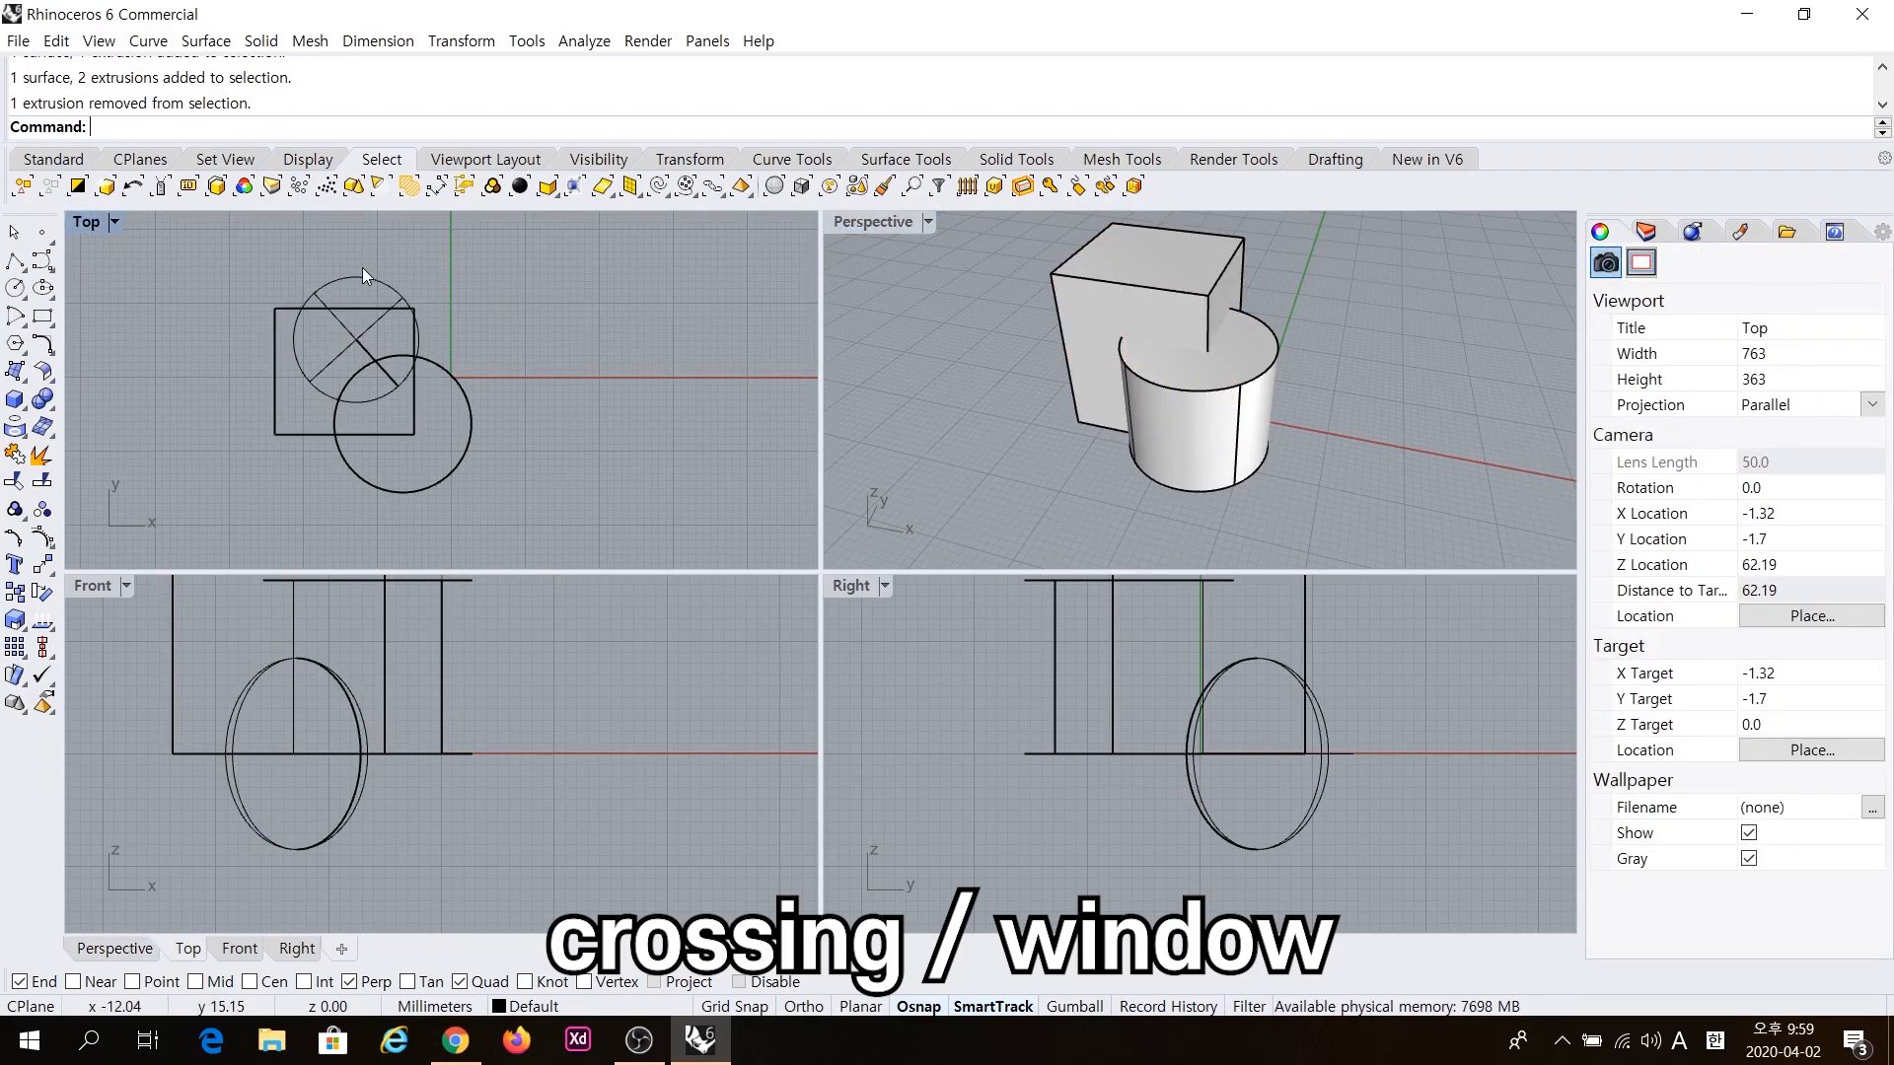
click(369, 316)
click(414, 373)
click(473, 426)
click(530, 346)
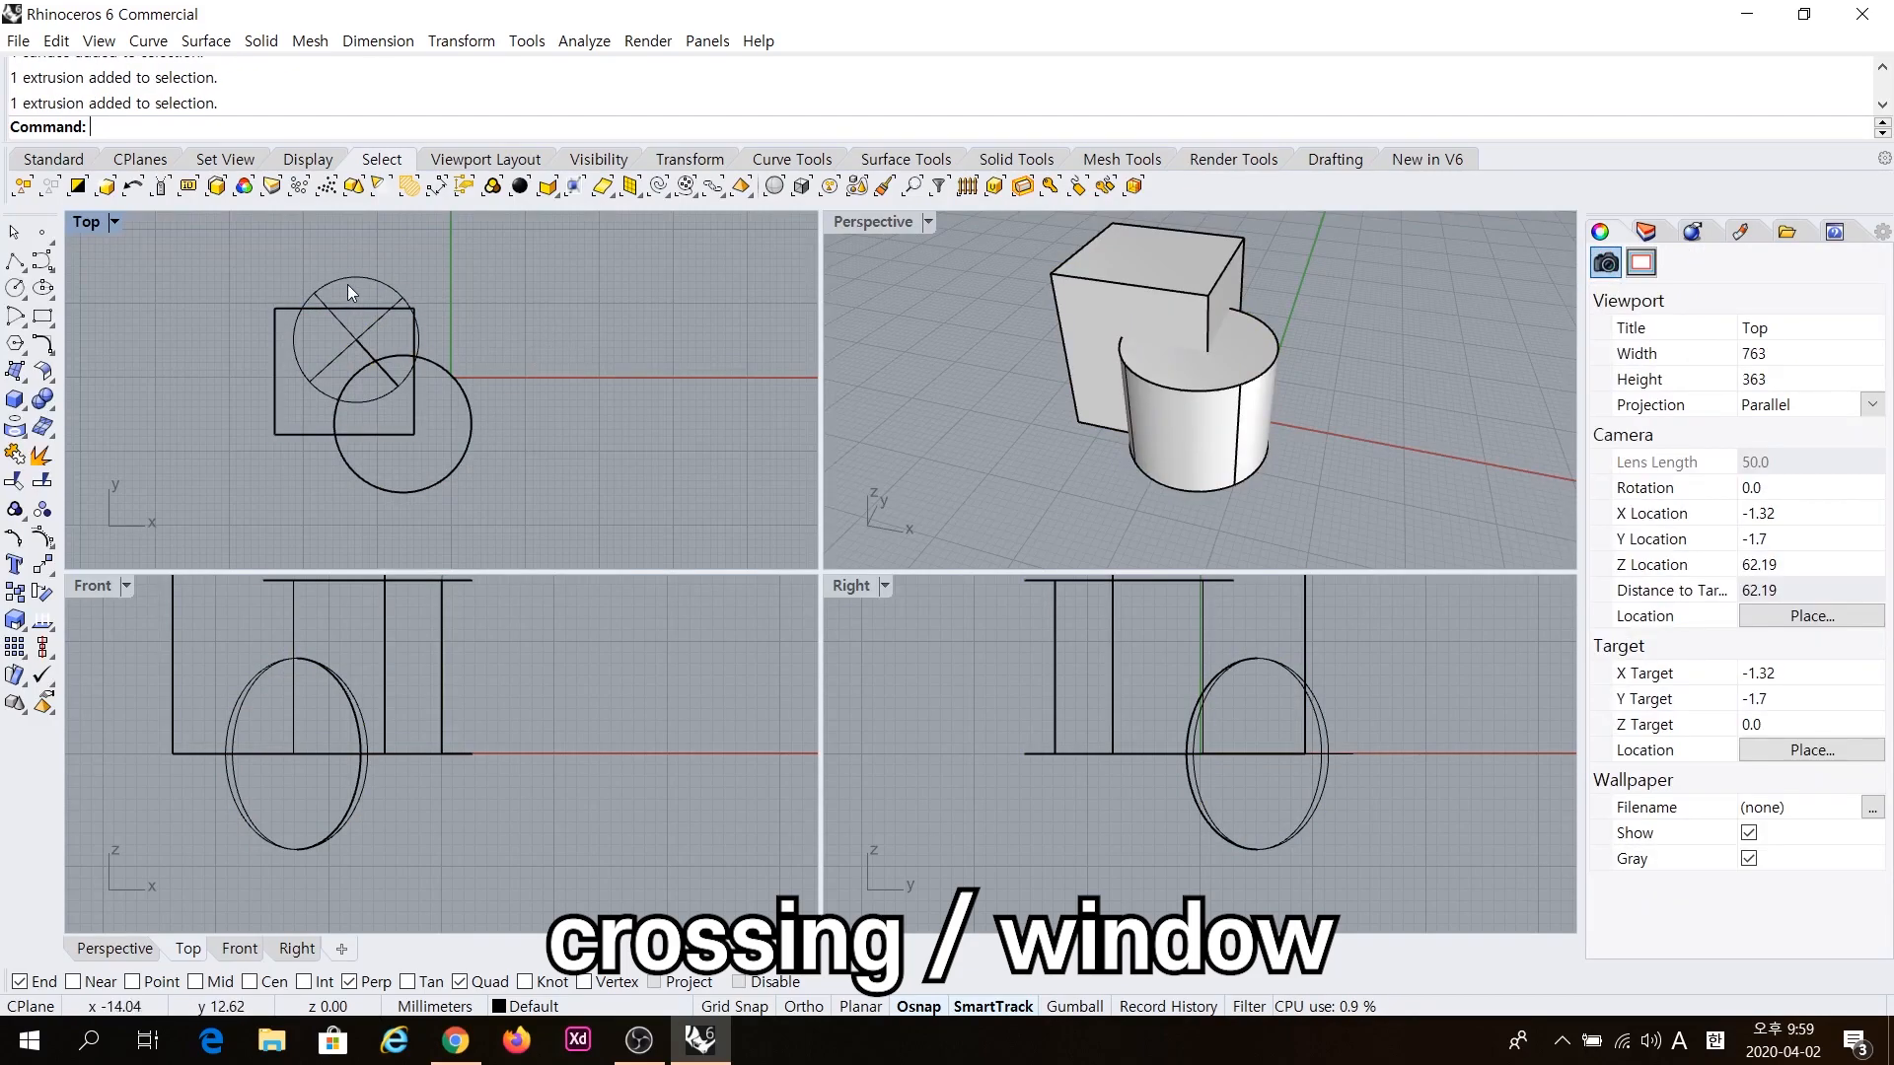
Window-select the box and cylinder, widen the window selection to include the sphere, and clear the selection.
drag(168, 296, 598, 536)
drag(217, 271, 596, 500)
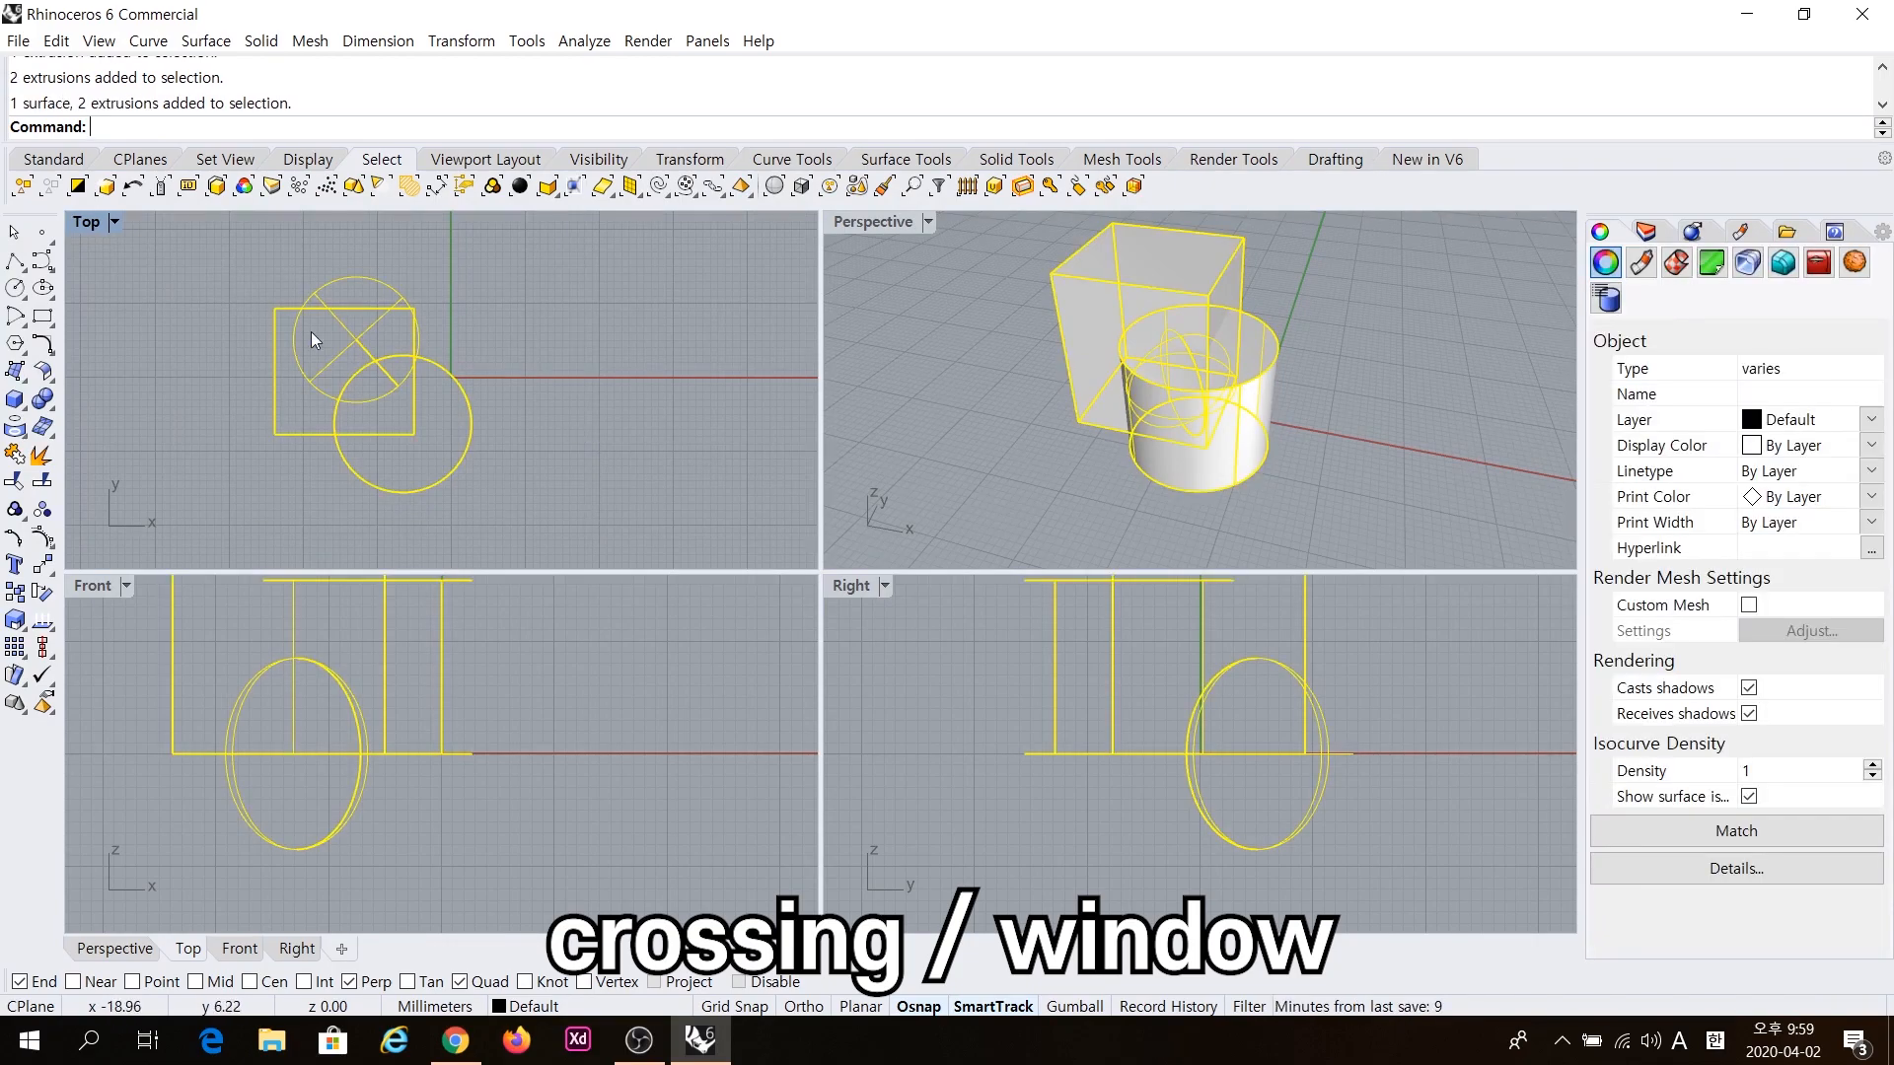
click(681, 369)
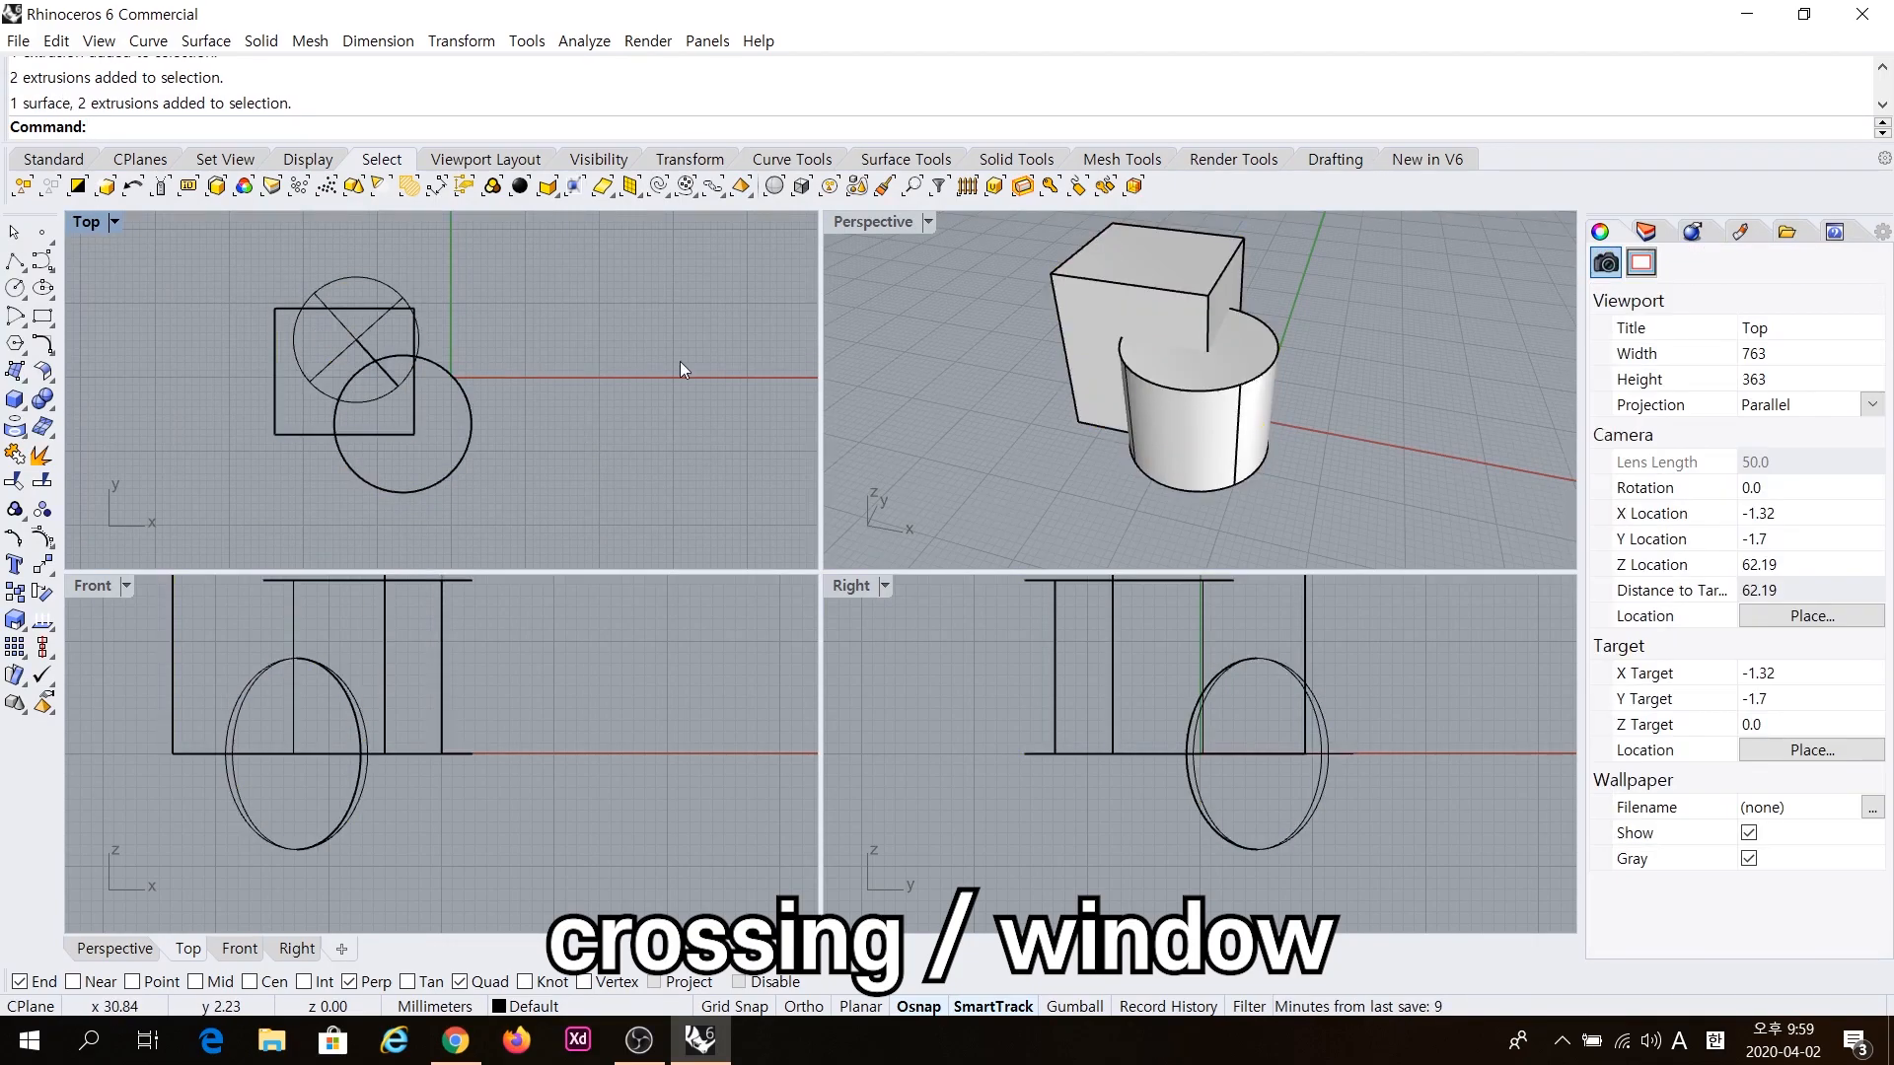
Select the sphere, the box and the cylinder one at a time in the Top view.
click(341, 286)
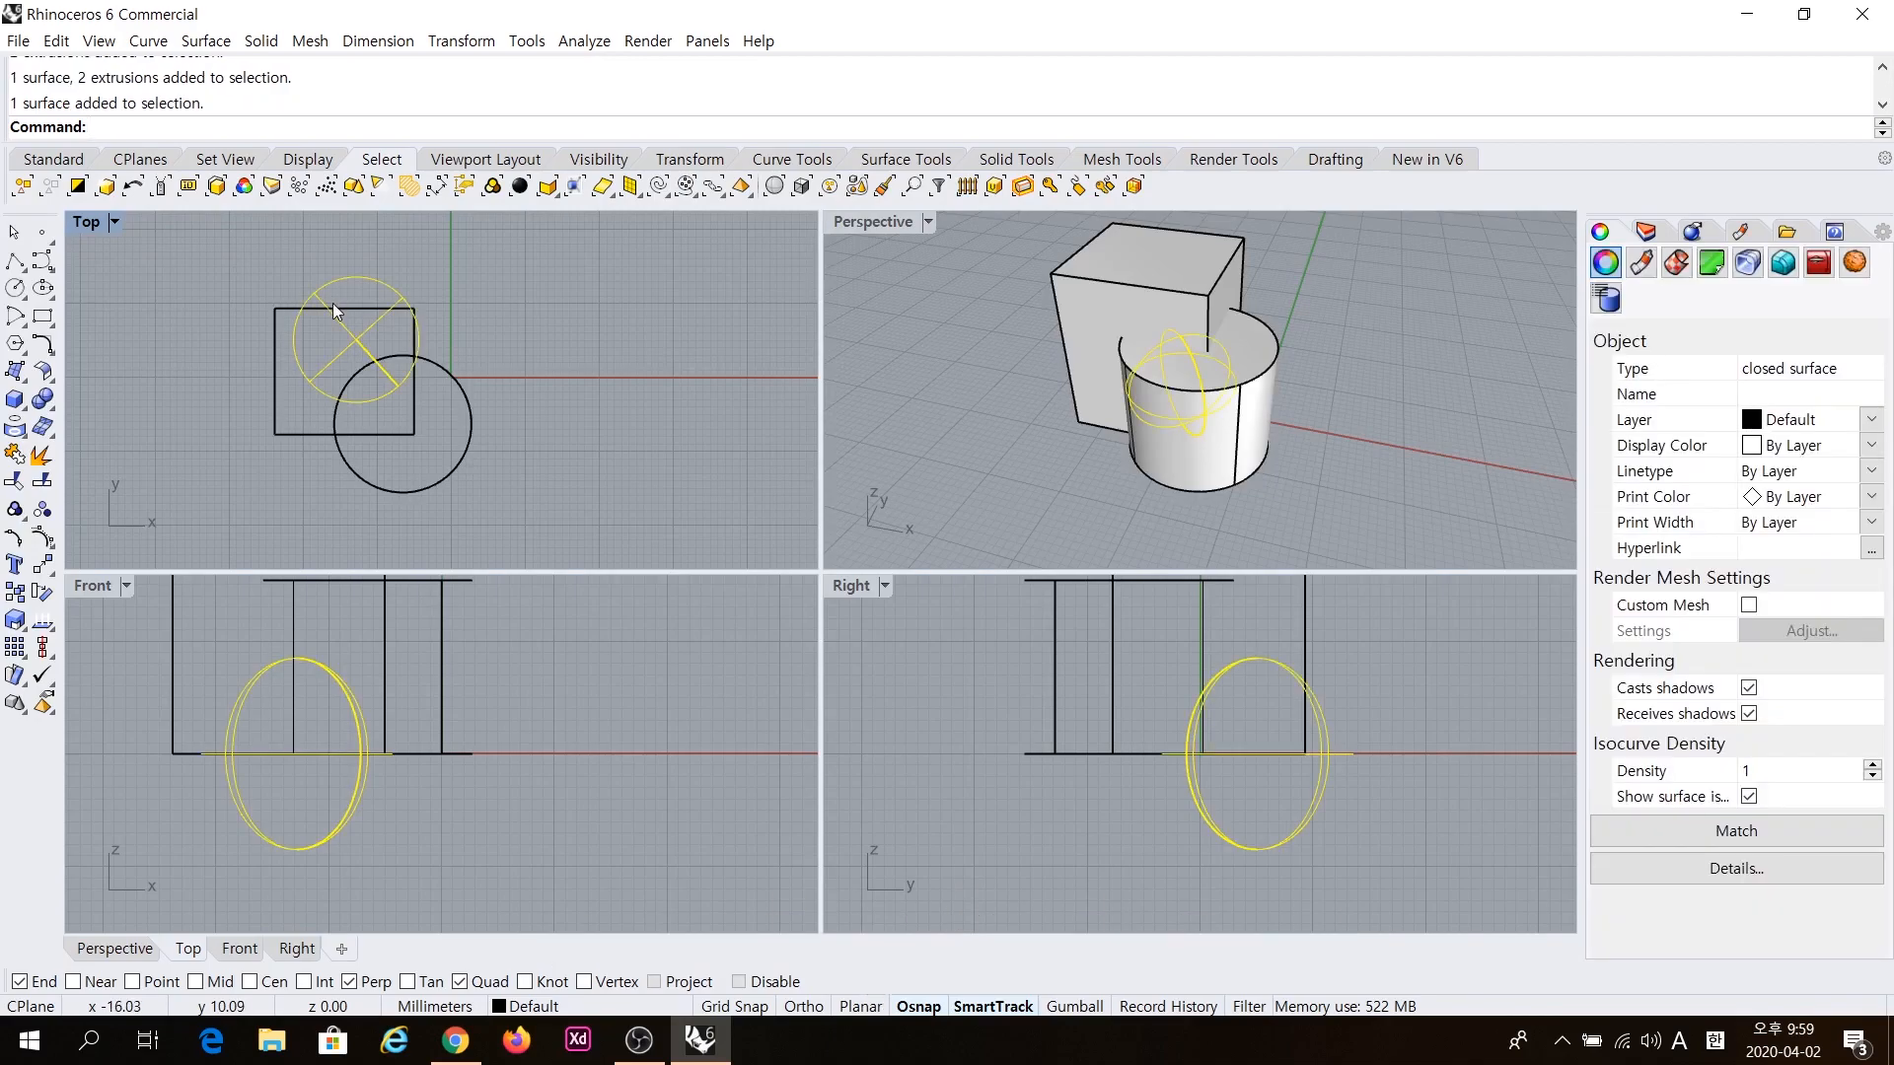
click(334, 306)
click(448, 382)
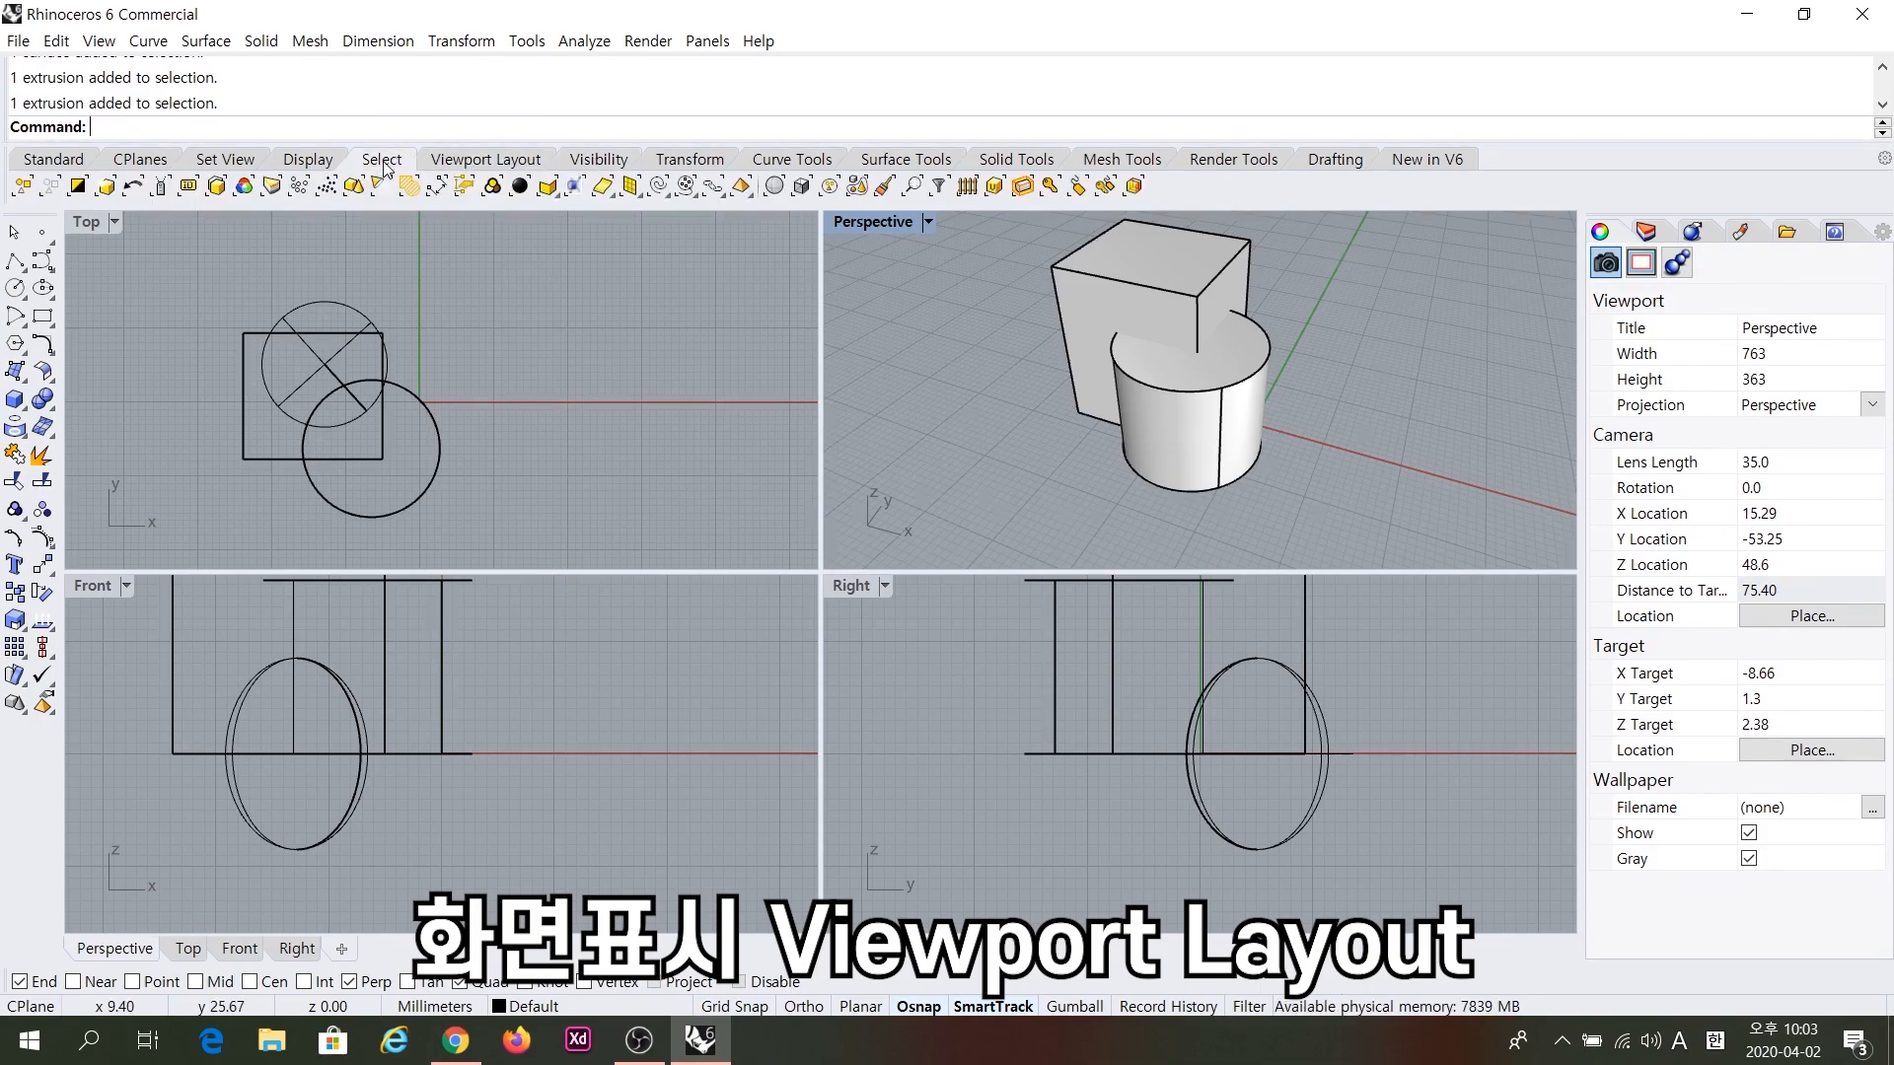
Show the Viewport Layout tools, pan the Top, Front and Right views, and orbit the Perspective view.
click(466, 162)
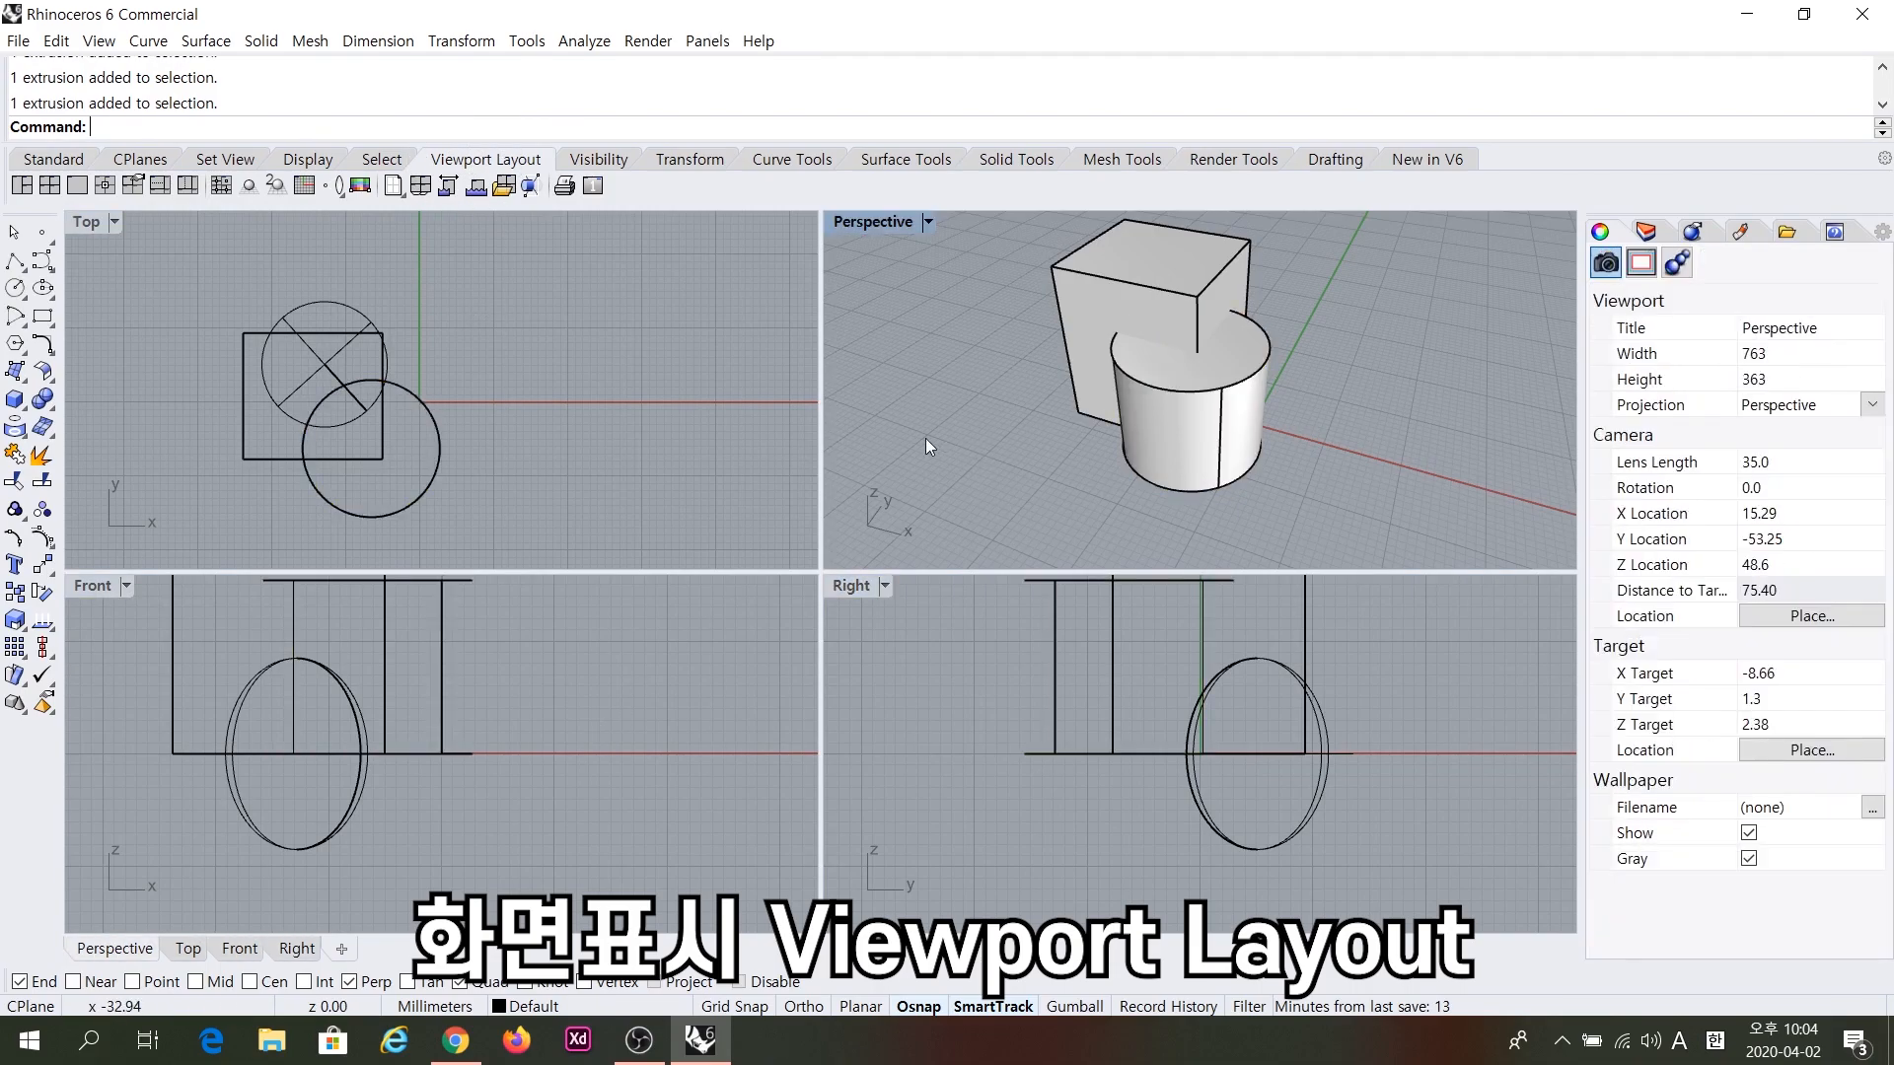
right_drag(461, 399, 500, 375)
right_drag(489, 711, 513, 674)
right_drag(996, 737, 992, 772)
right_drag(909, 260, 956, 284)
key(ctrl)
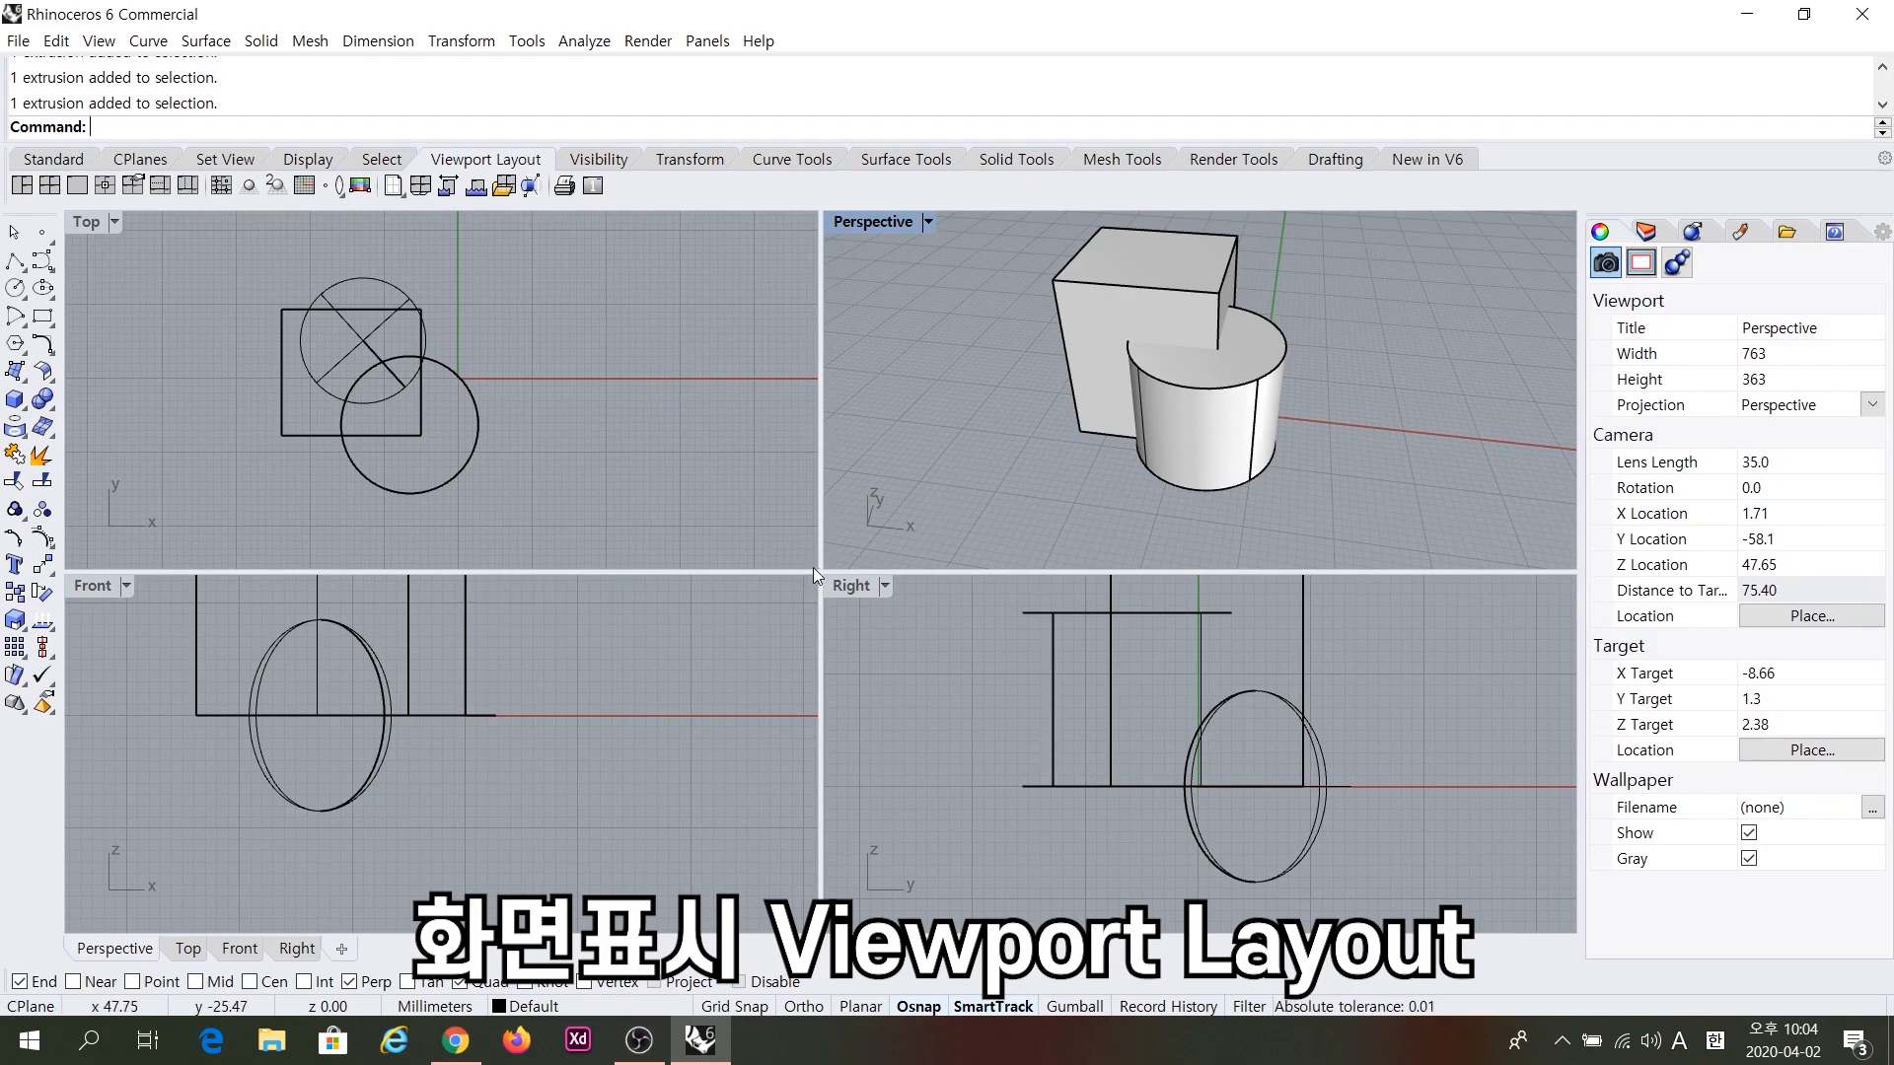
right_drag(832, 532, 873, 543)
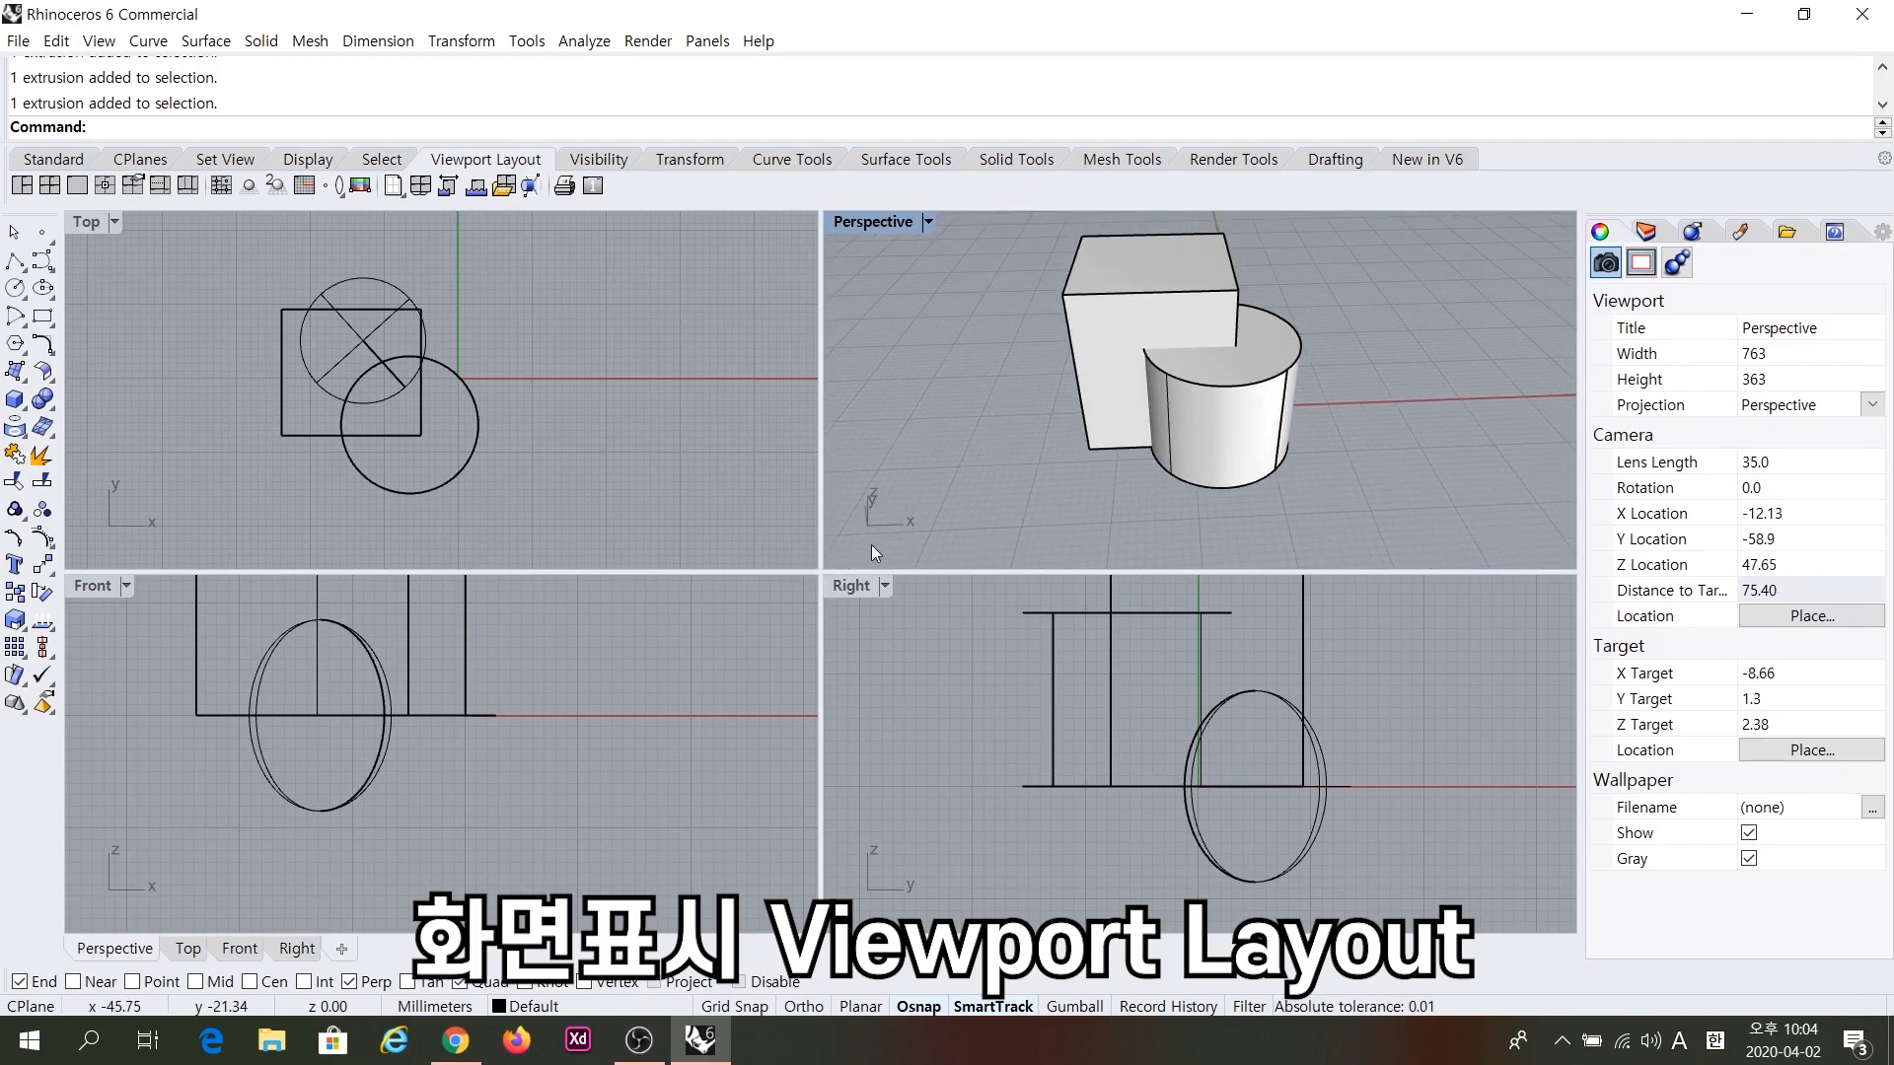
Maximize the Perspective viewport, restore the four-viewport layout, and activate the Top and Front viewports in turn.
double_click(888, 227)
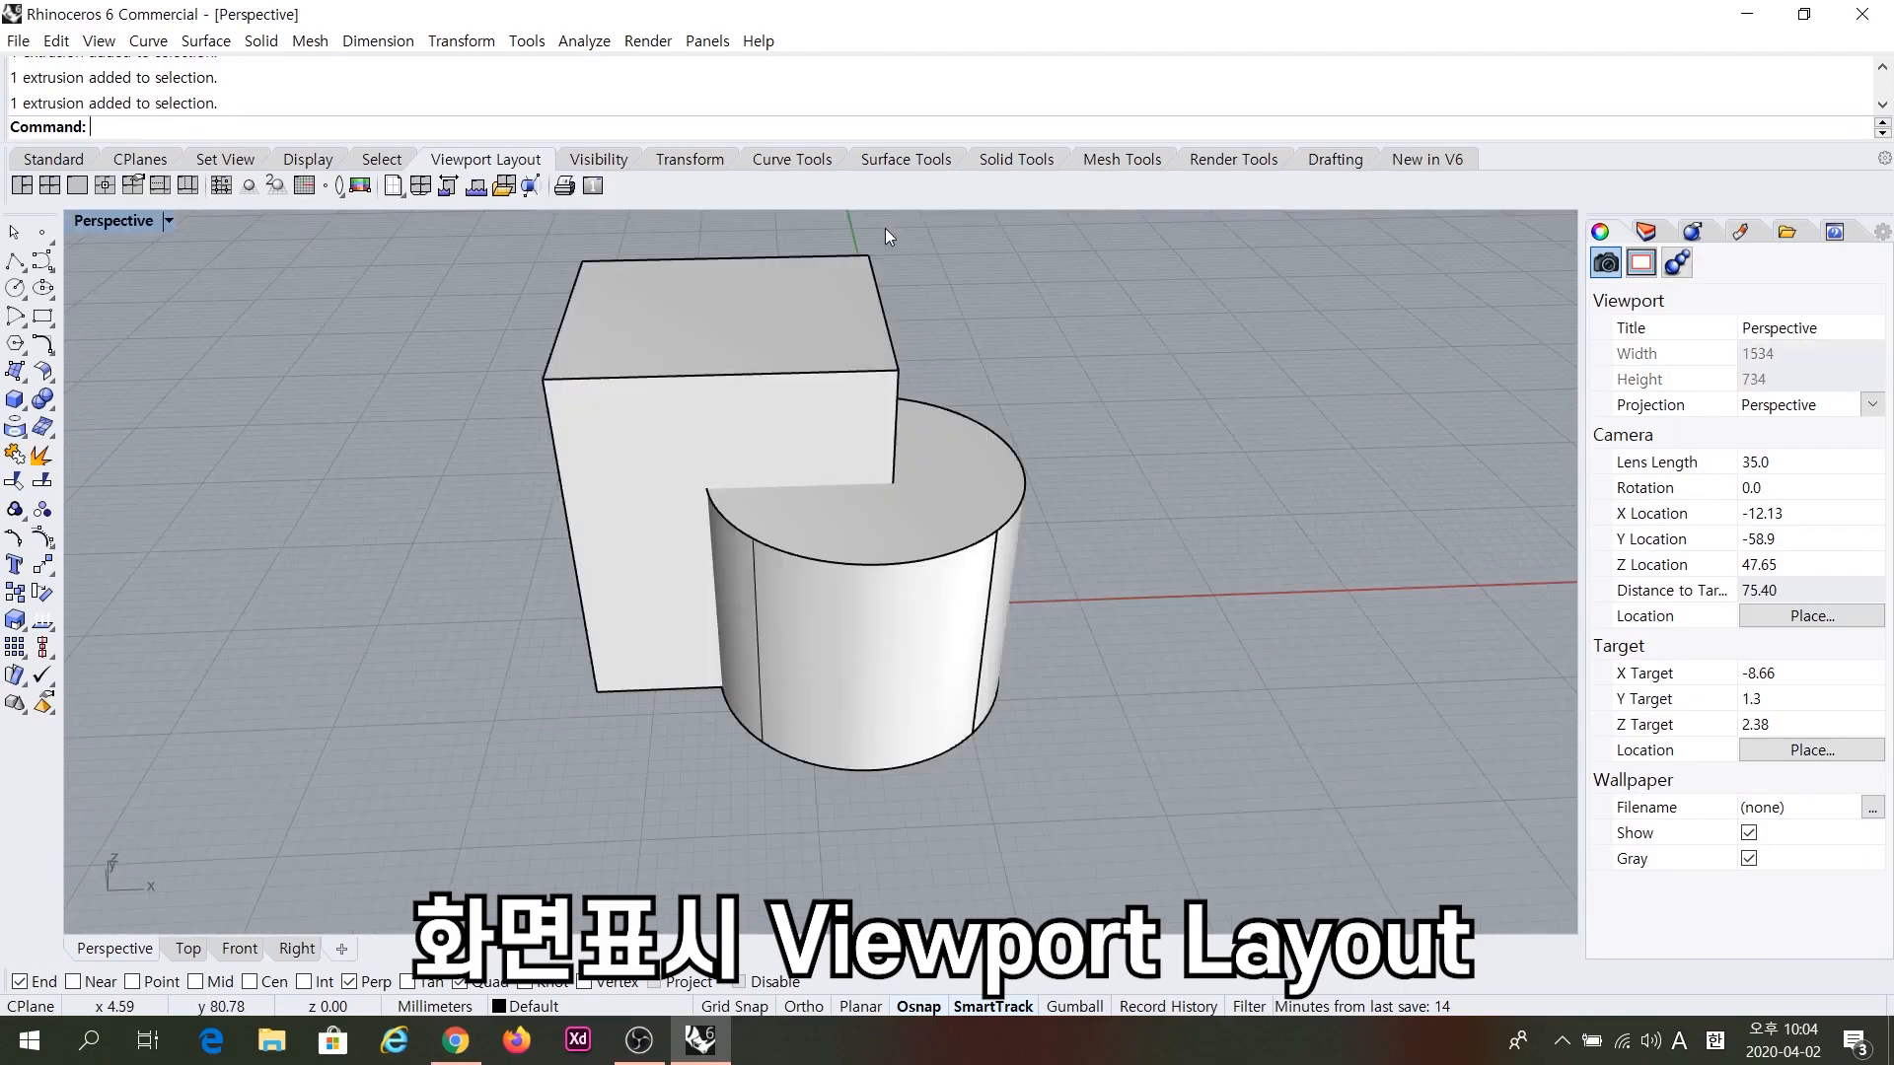
double_click(115, 219)
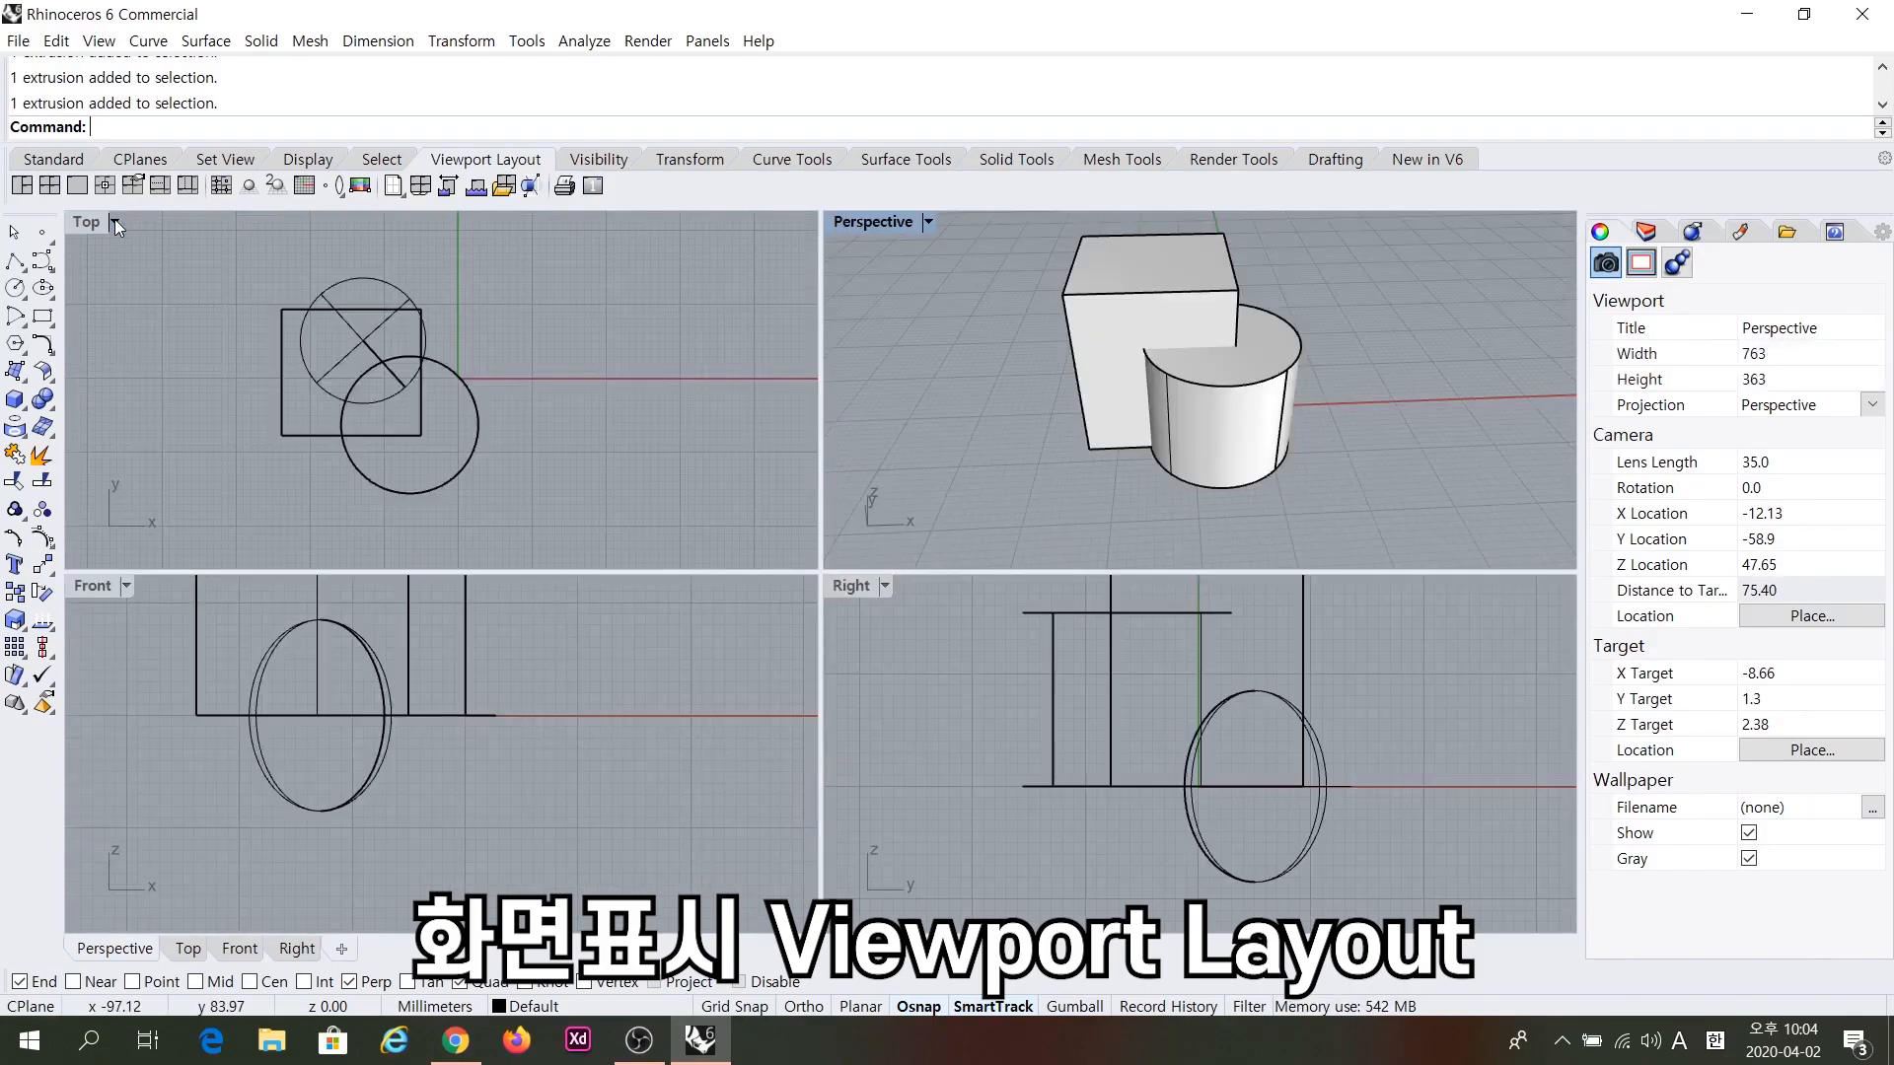
click(599, 505)
click(608, 671)
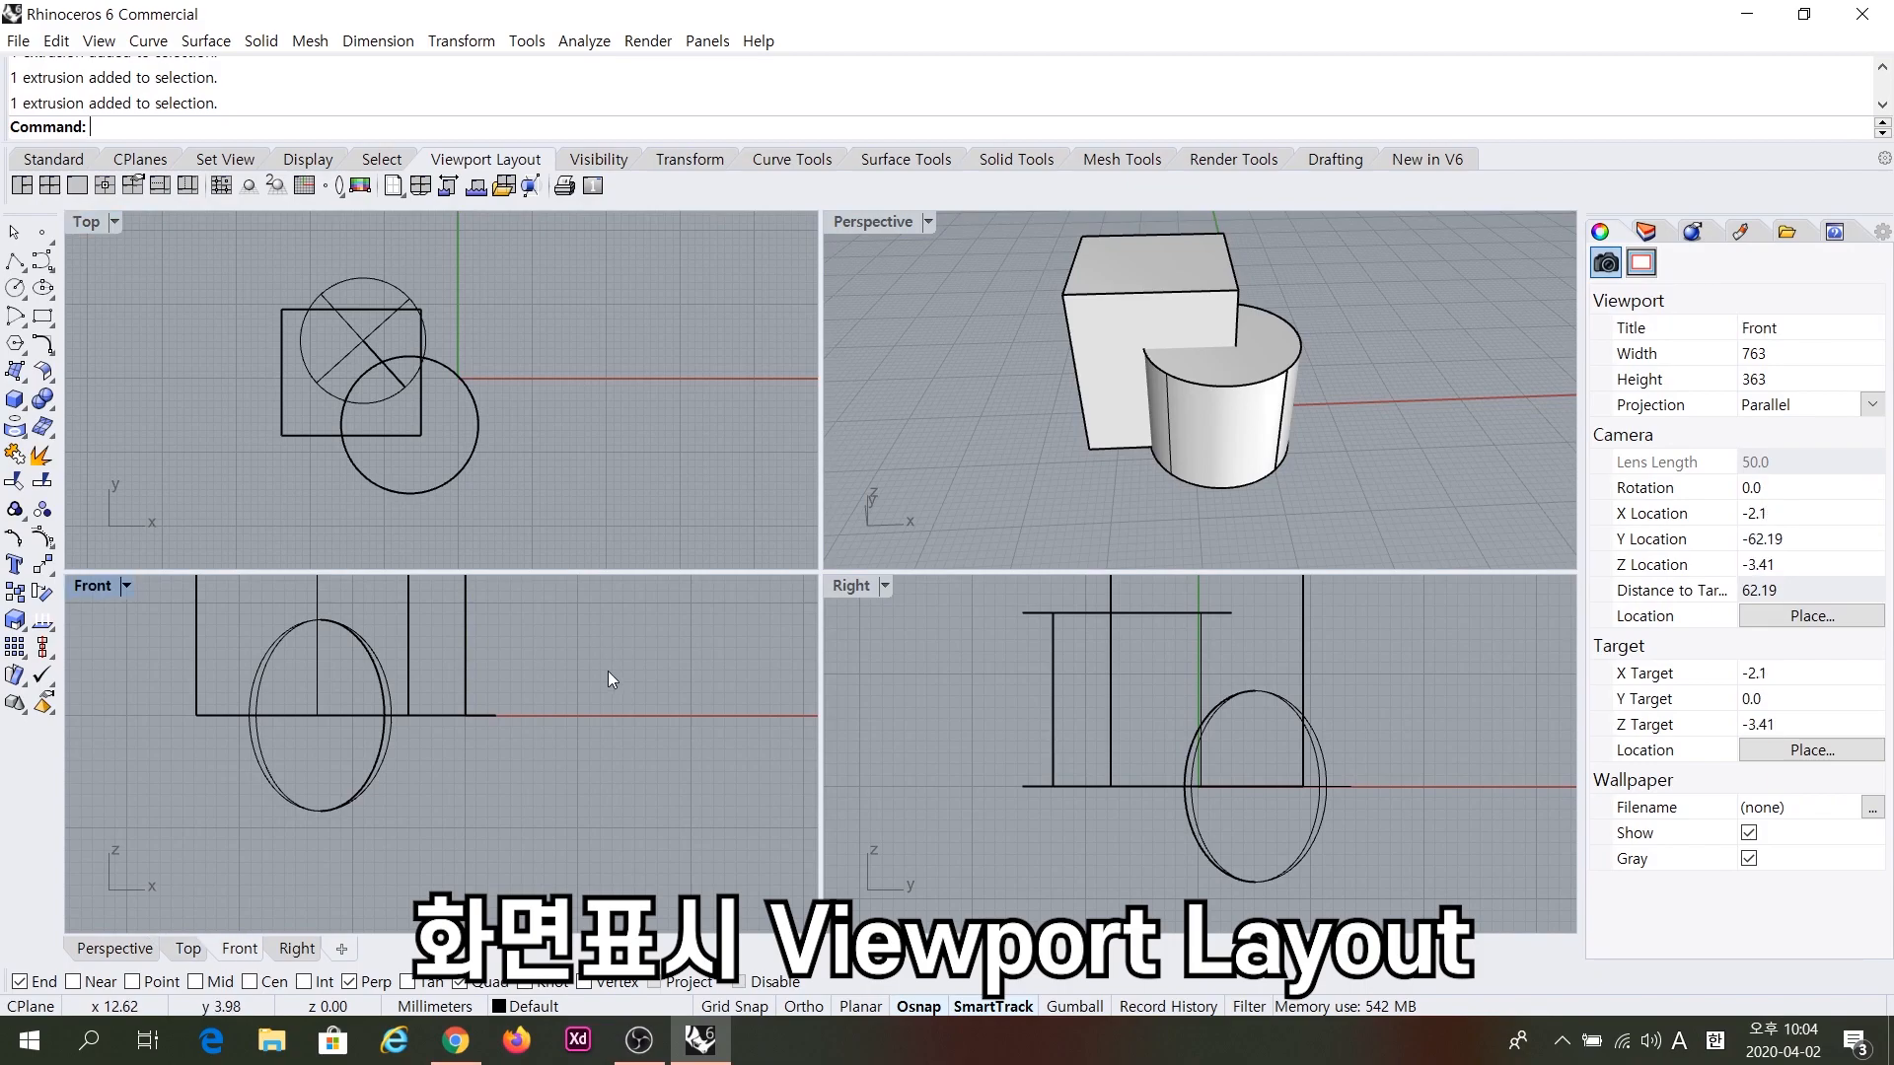
Enlarge the Perspective viewport by moving the borders it shares with the other viewports, and orbit its view.
click(926, 740)
click(1004, 464)
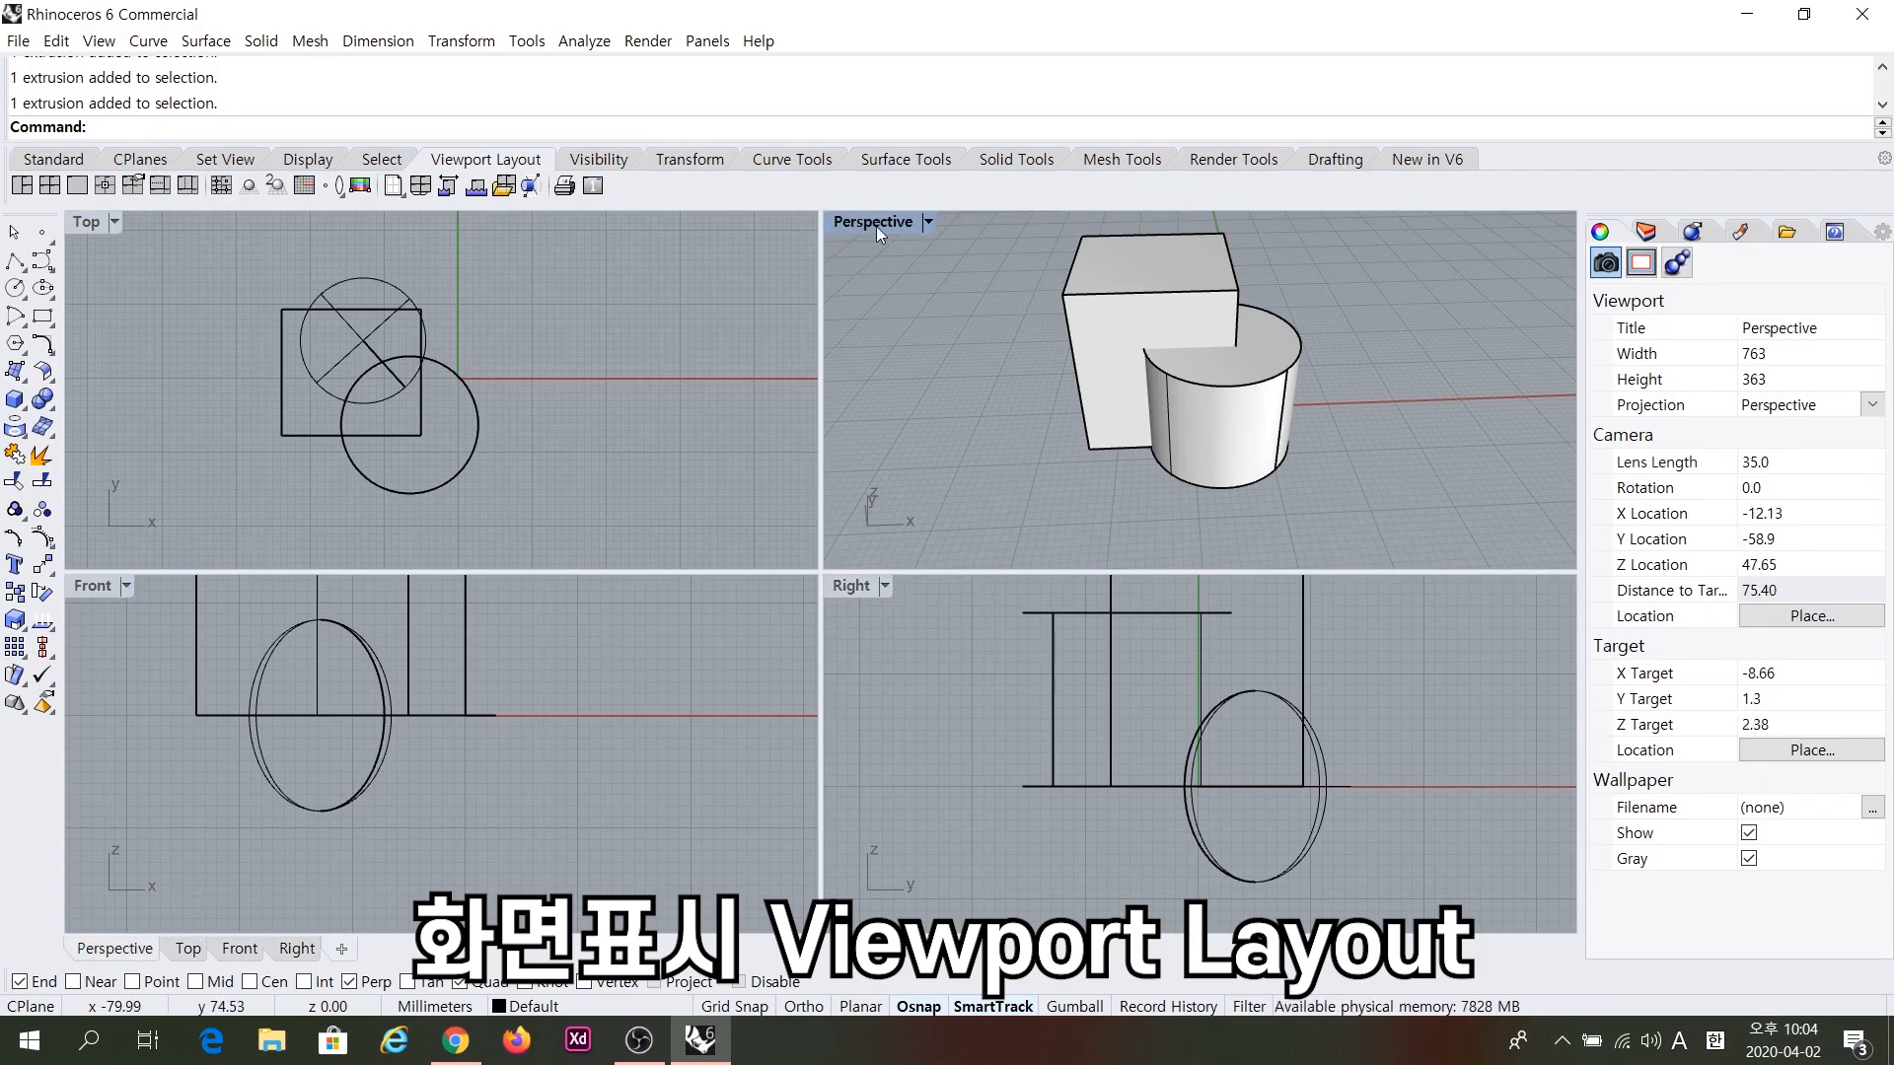
drag(812, 539, 640, 529)
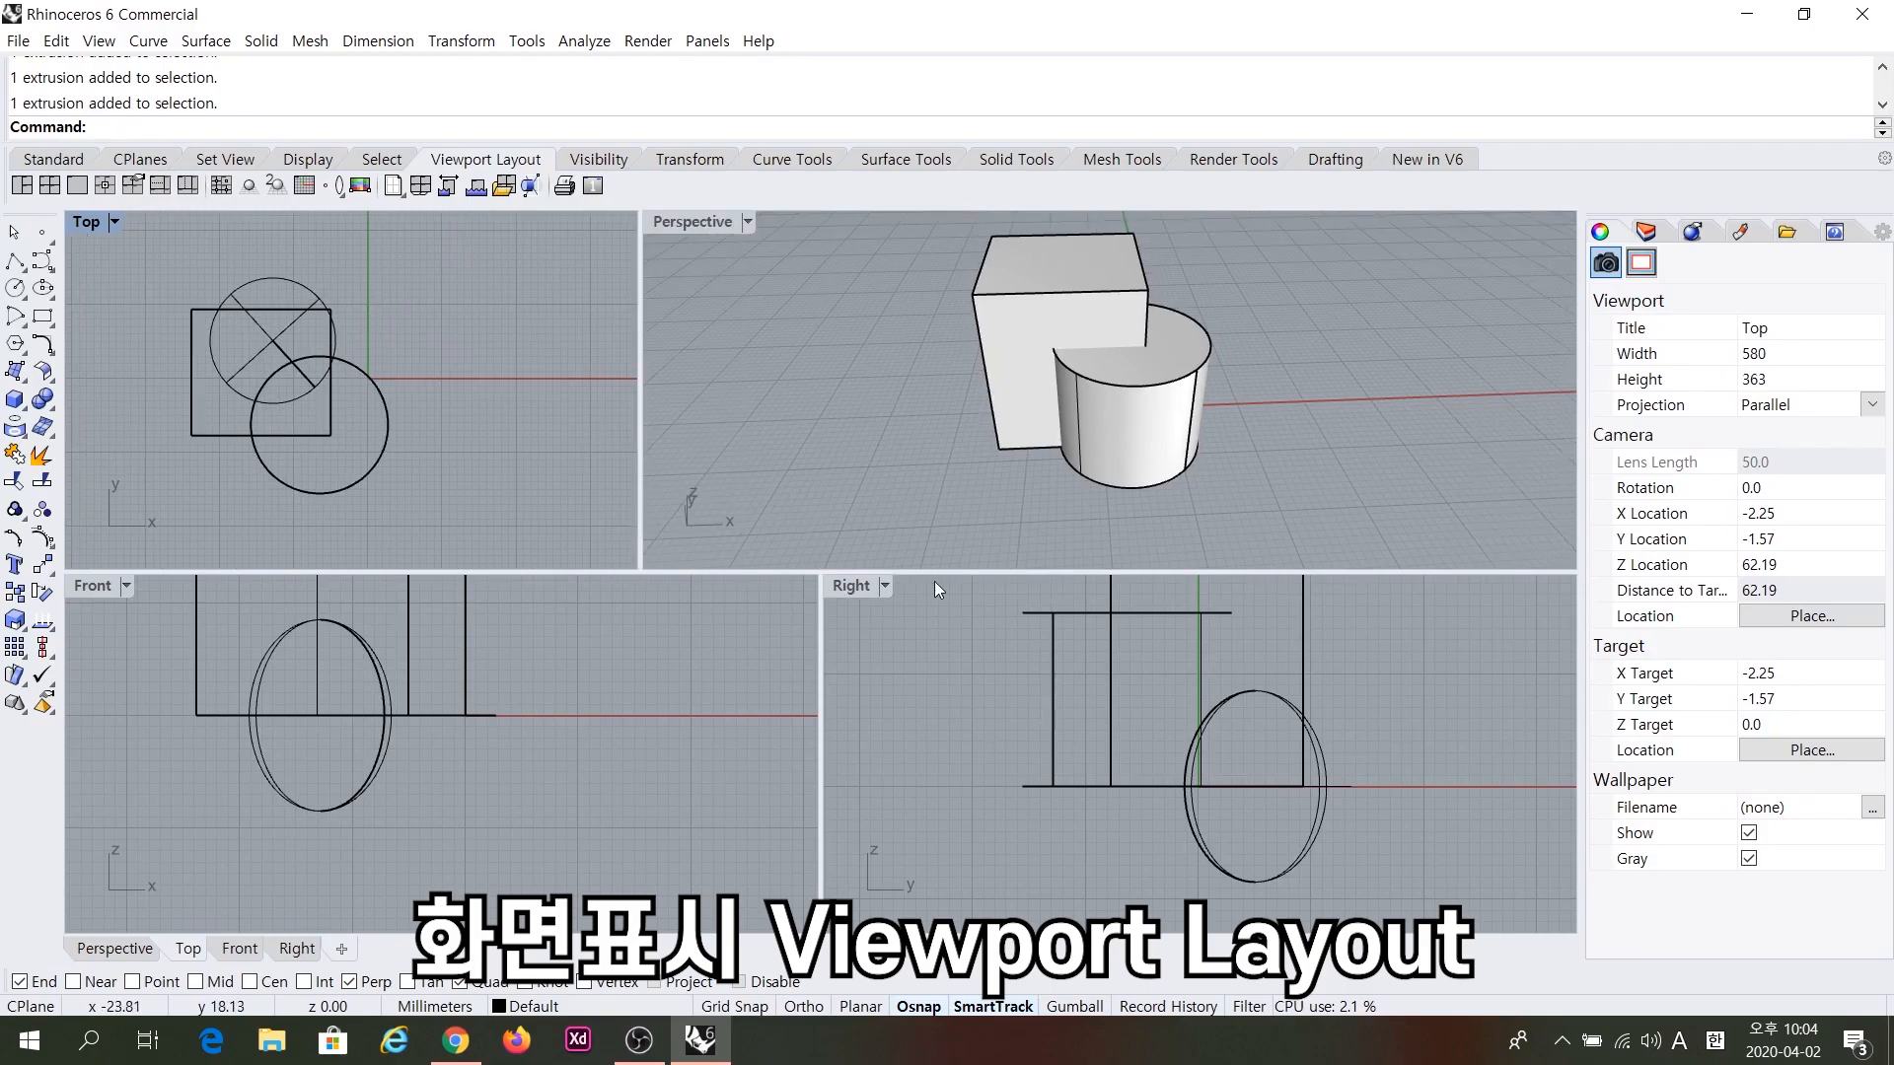
drag(927, 573, 848, 706)
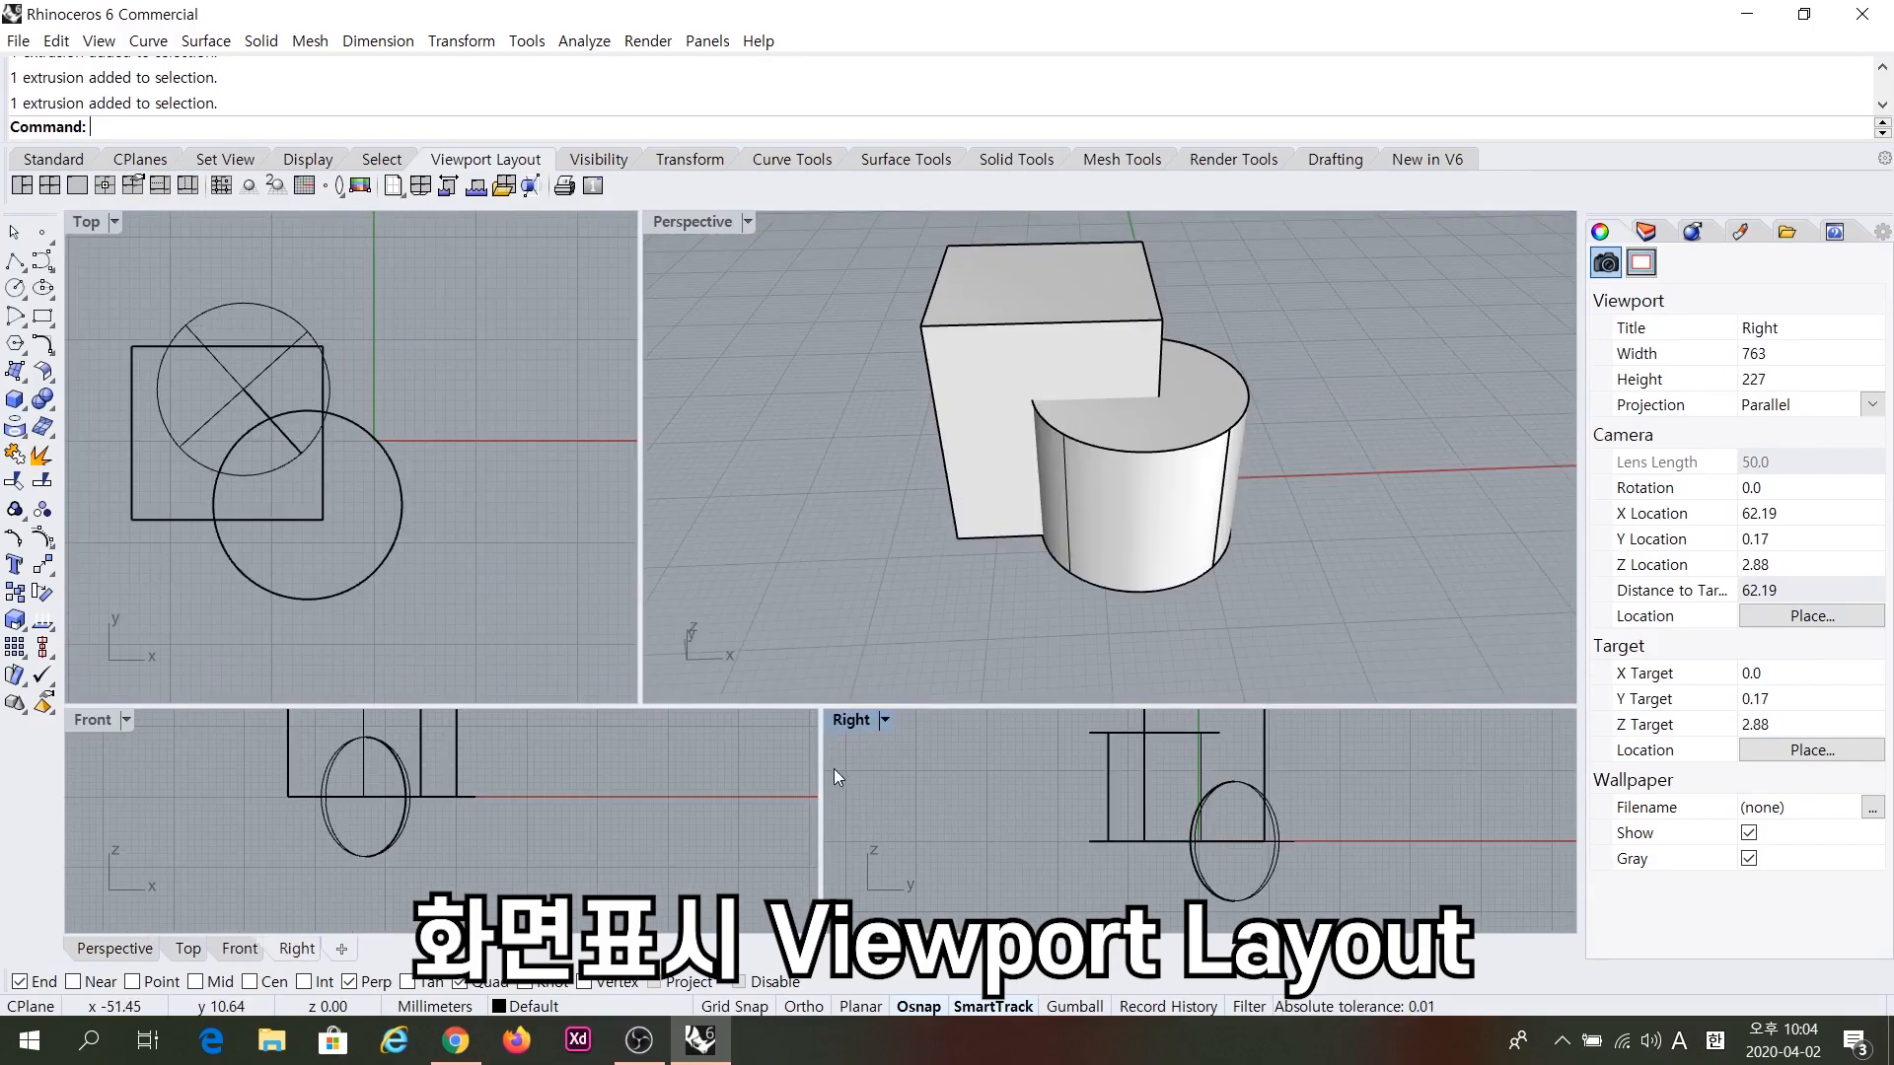
drag(819, 774, 646, 737)
right_drag(839, 588, 916, 506)
key(ctrl)
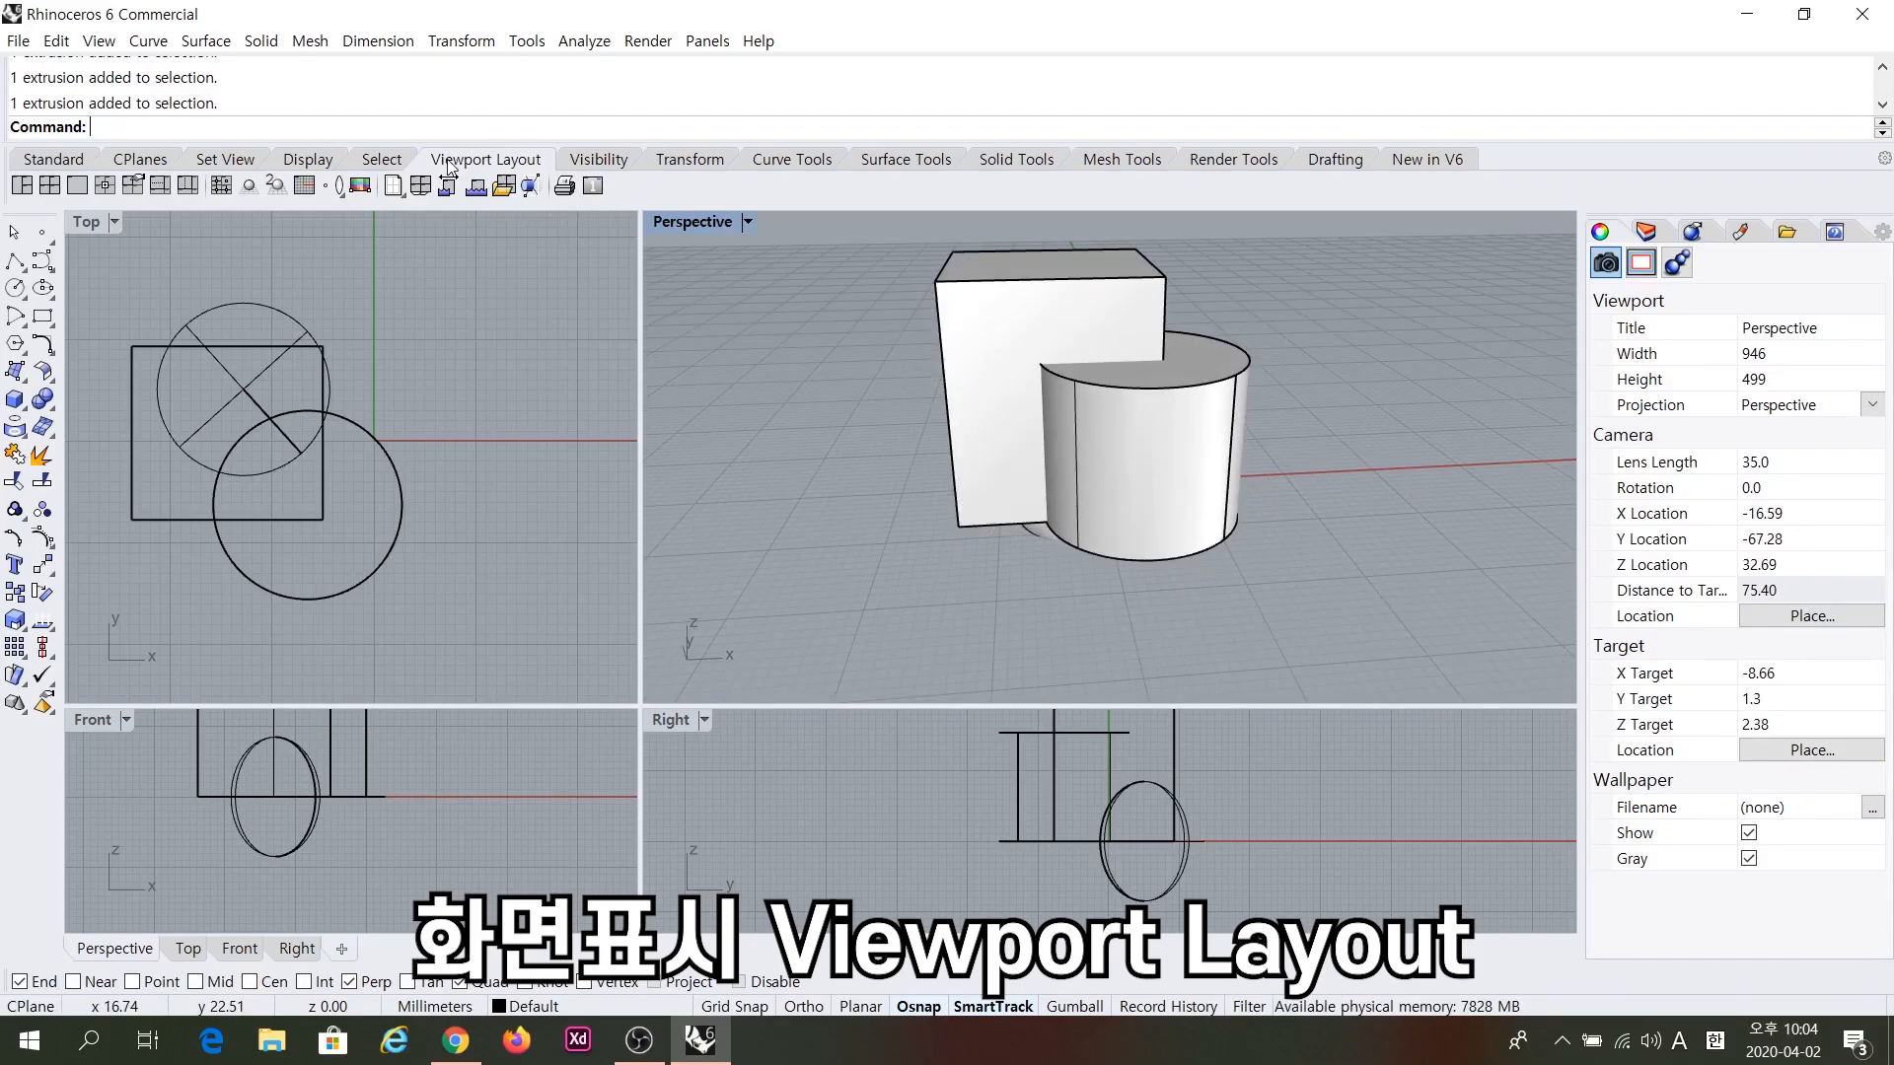
Restore the layout of four equal viewports, orbit the Perspective view, and pan and zoom the Top view.
click(57, 191)
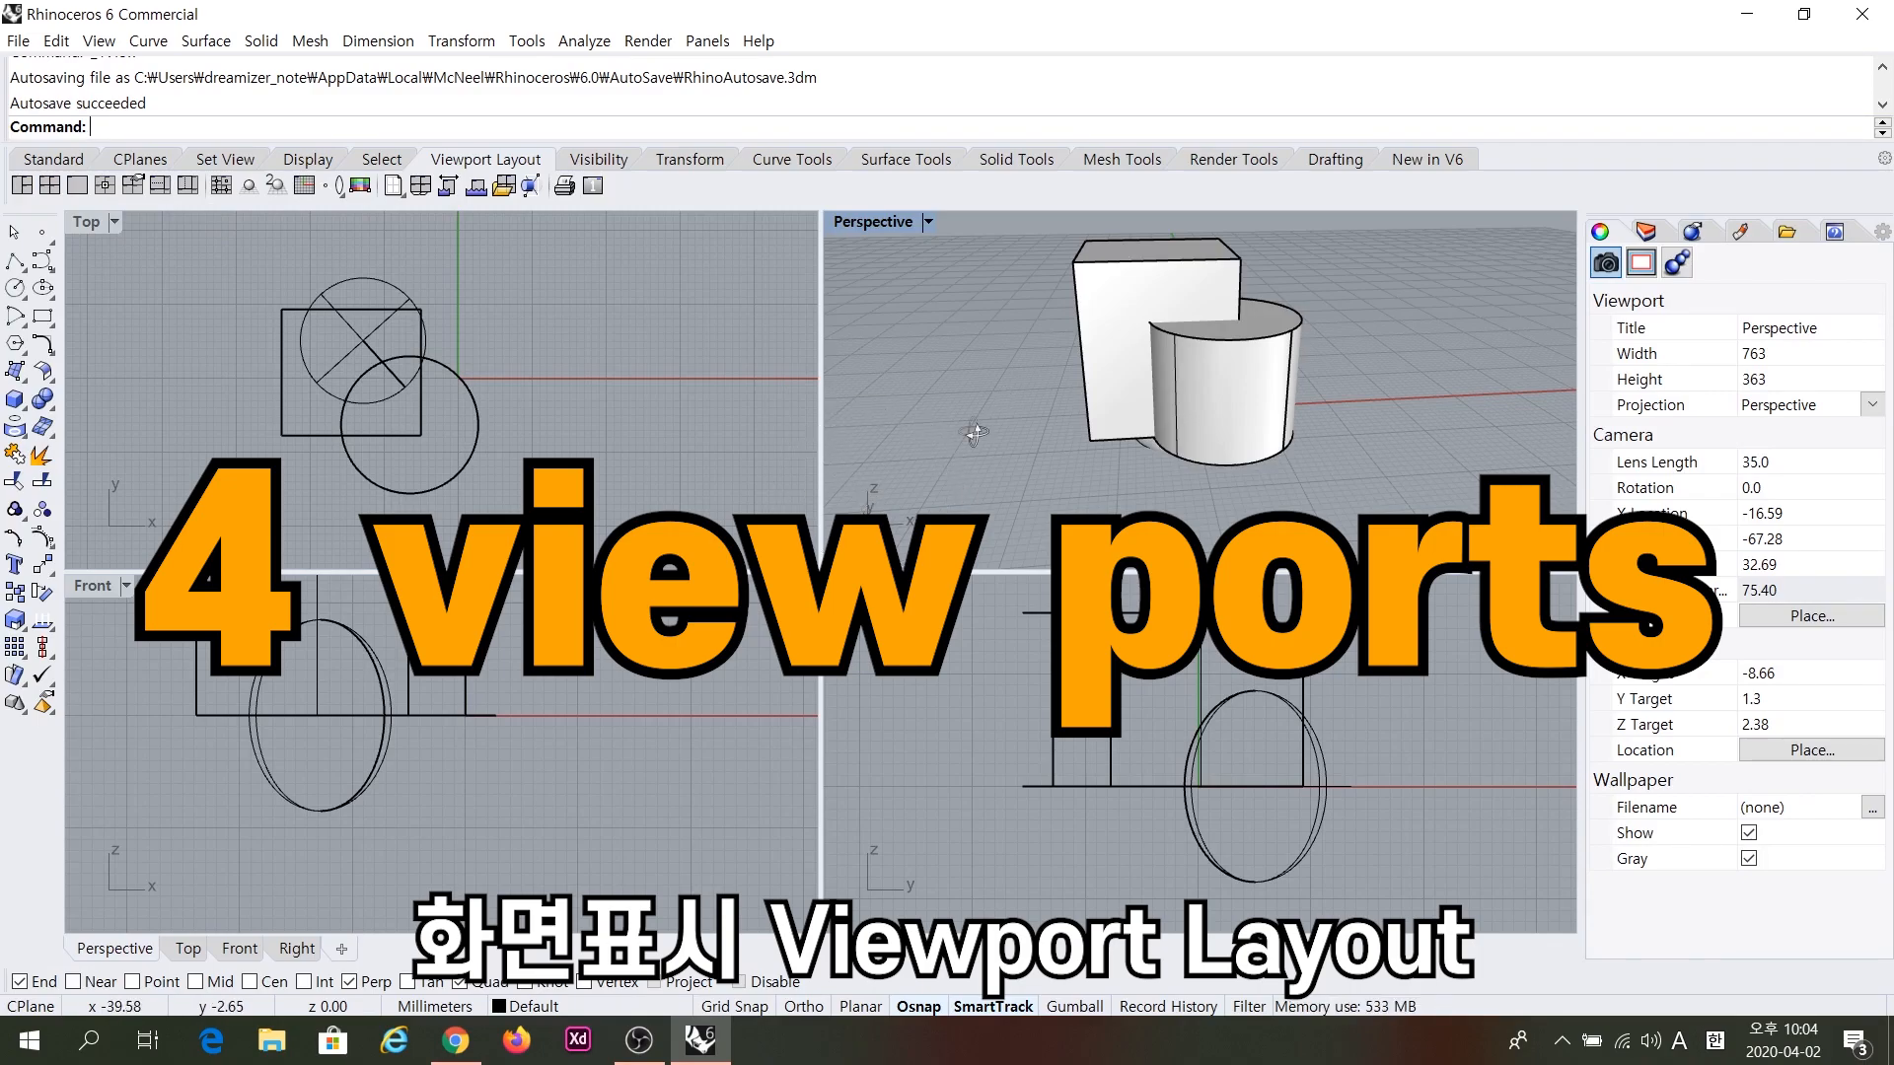
right_drag(973, 437, 611, 310)
scroll(612, 419, down, 5)
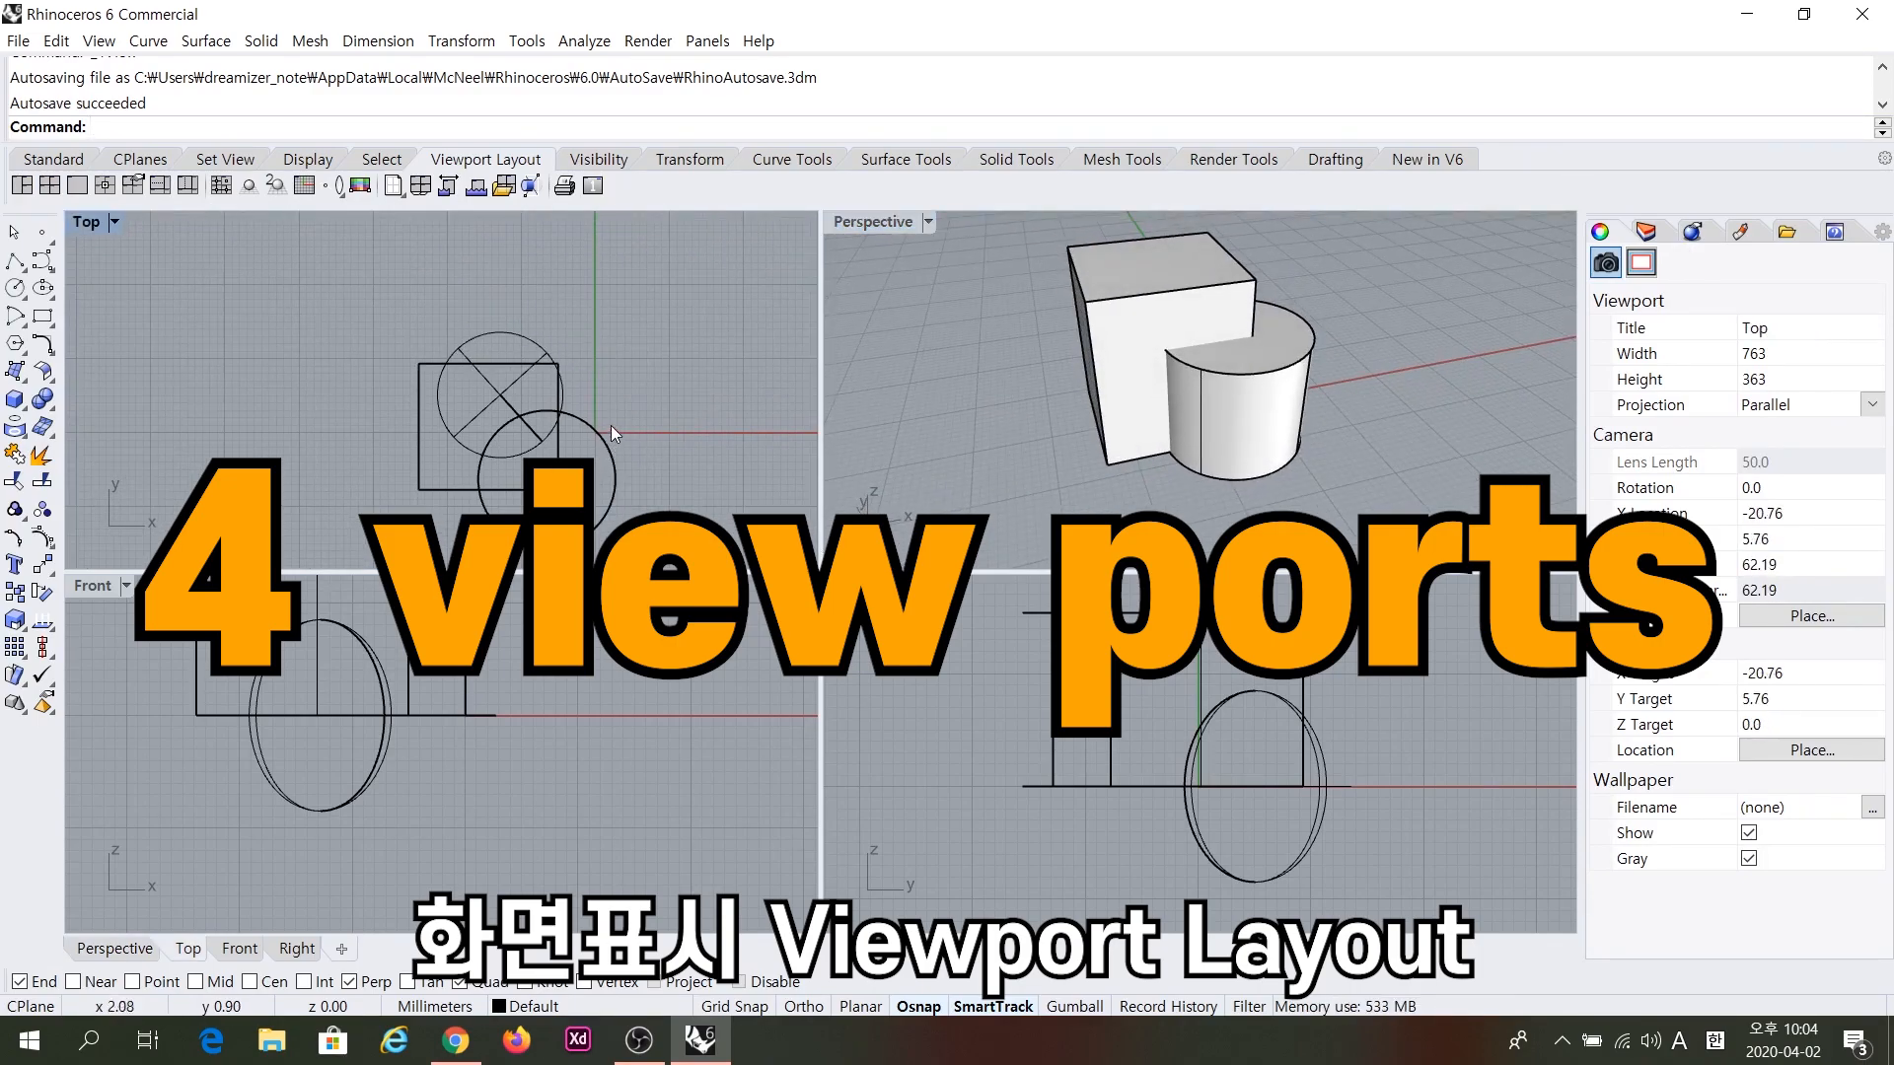
scroll(613, 397, down, 2)
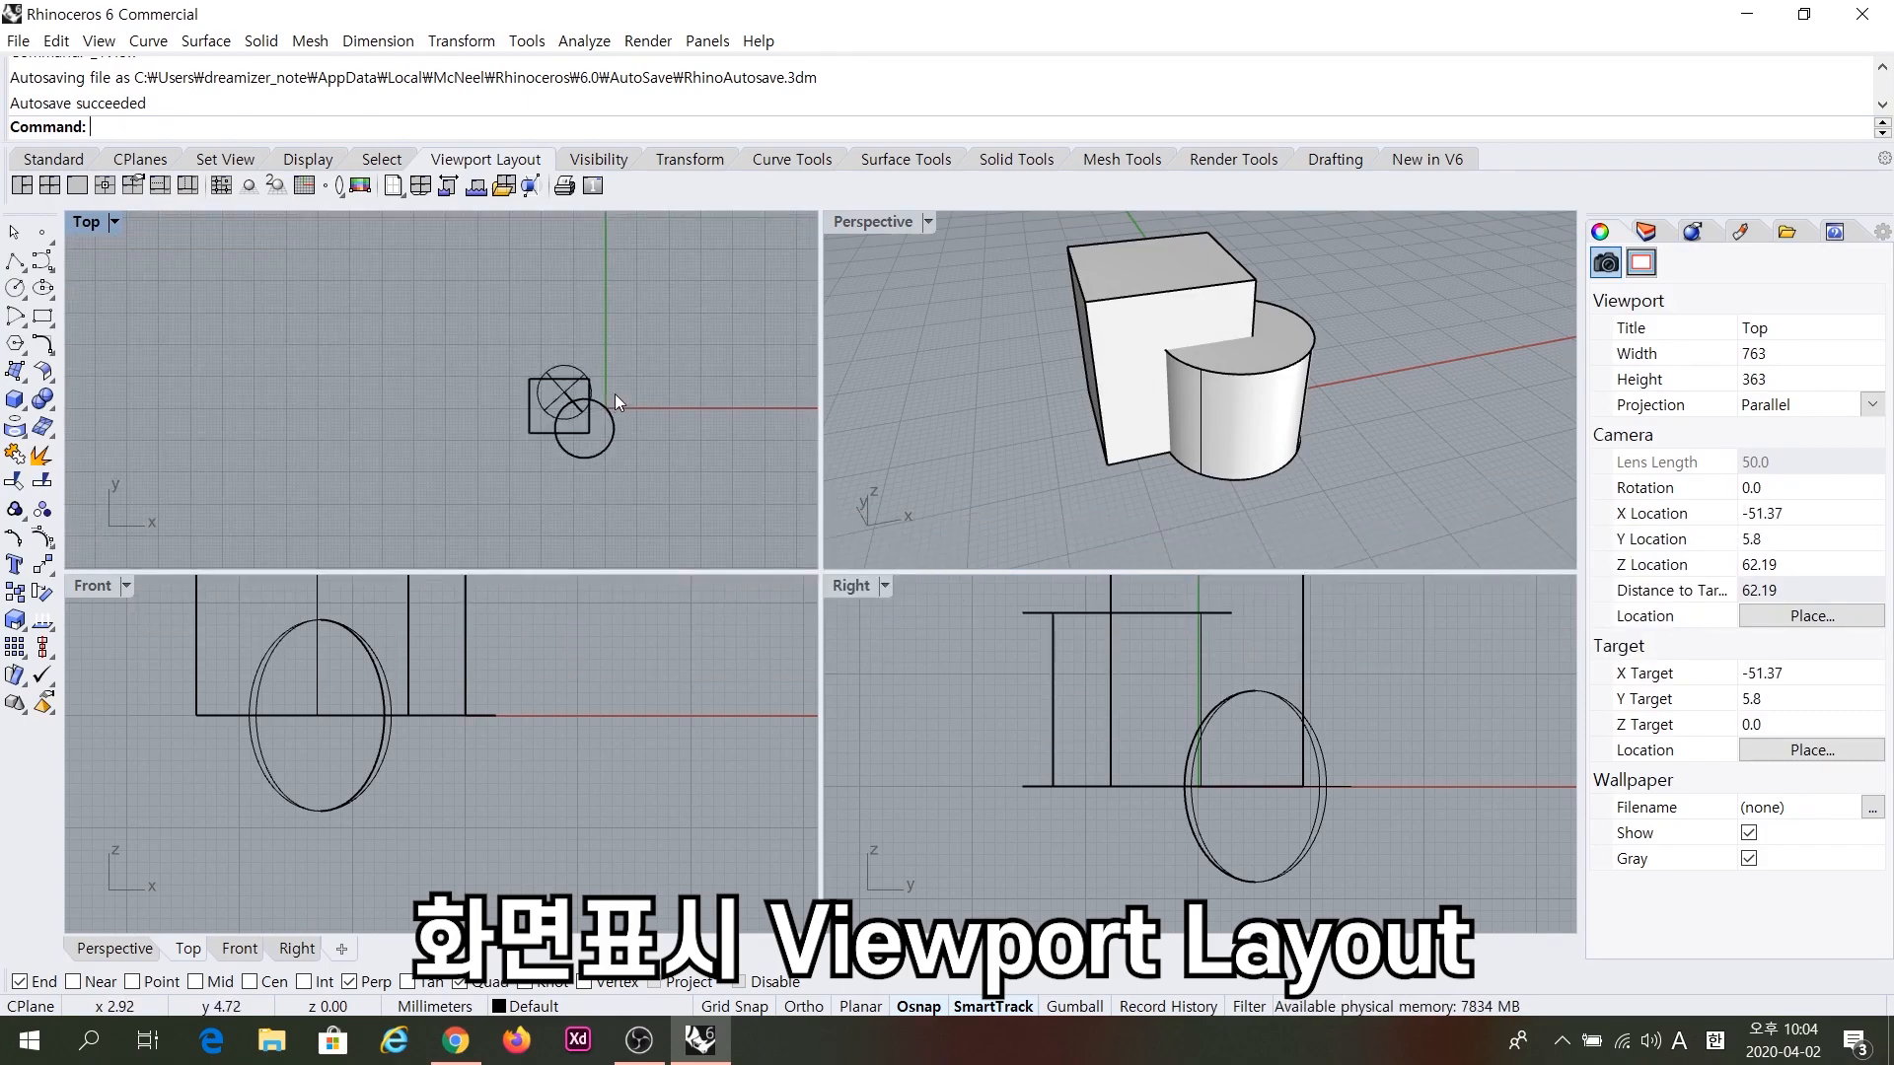
scroll(558, 419, up, 5)
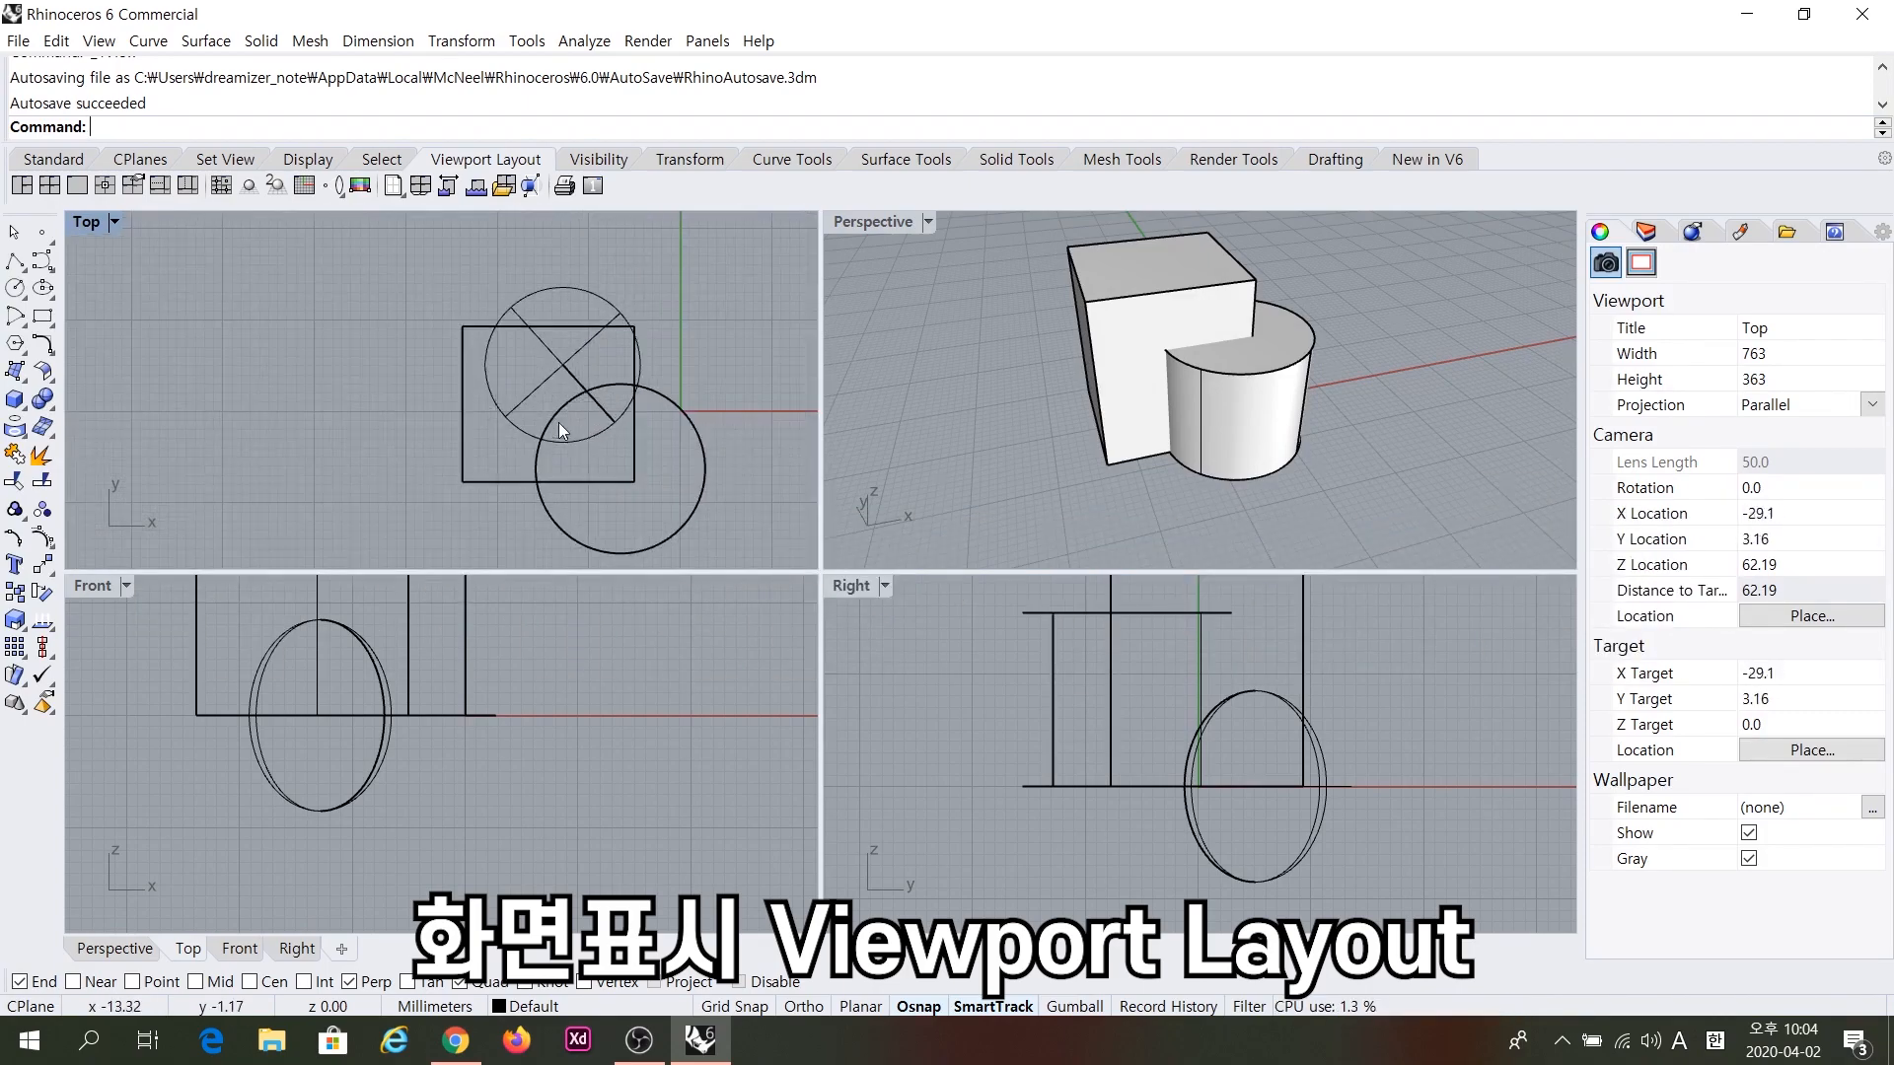
Select the sphere, box and cylinder, move them together away from the origin in the Top view, and clear the selection.
click(548, 365)
scroll(438, 410, down, 5)
scroll(422, 416, up, 5)
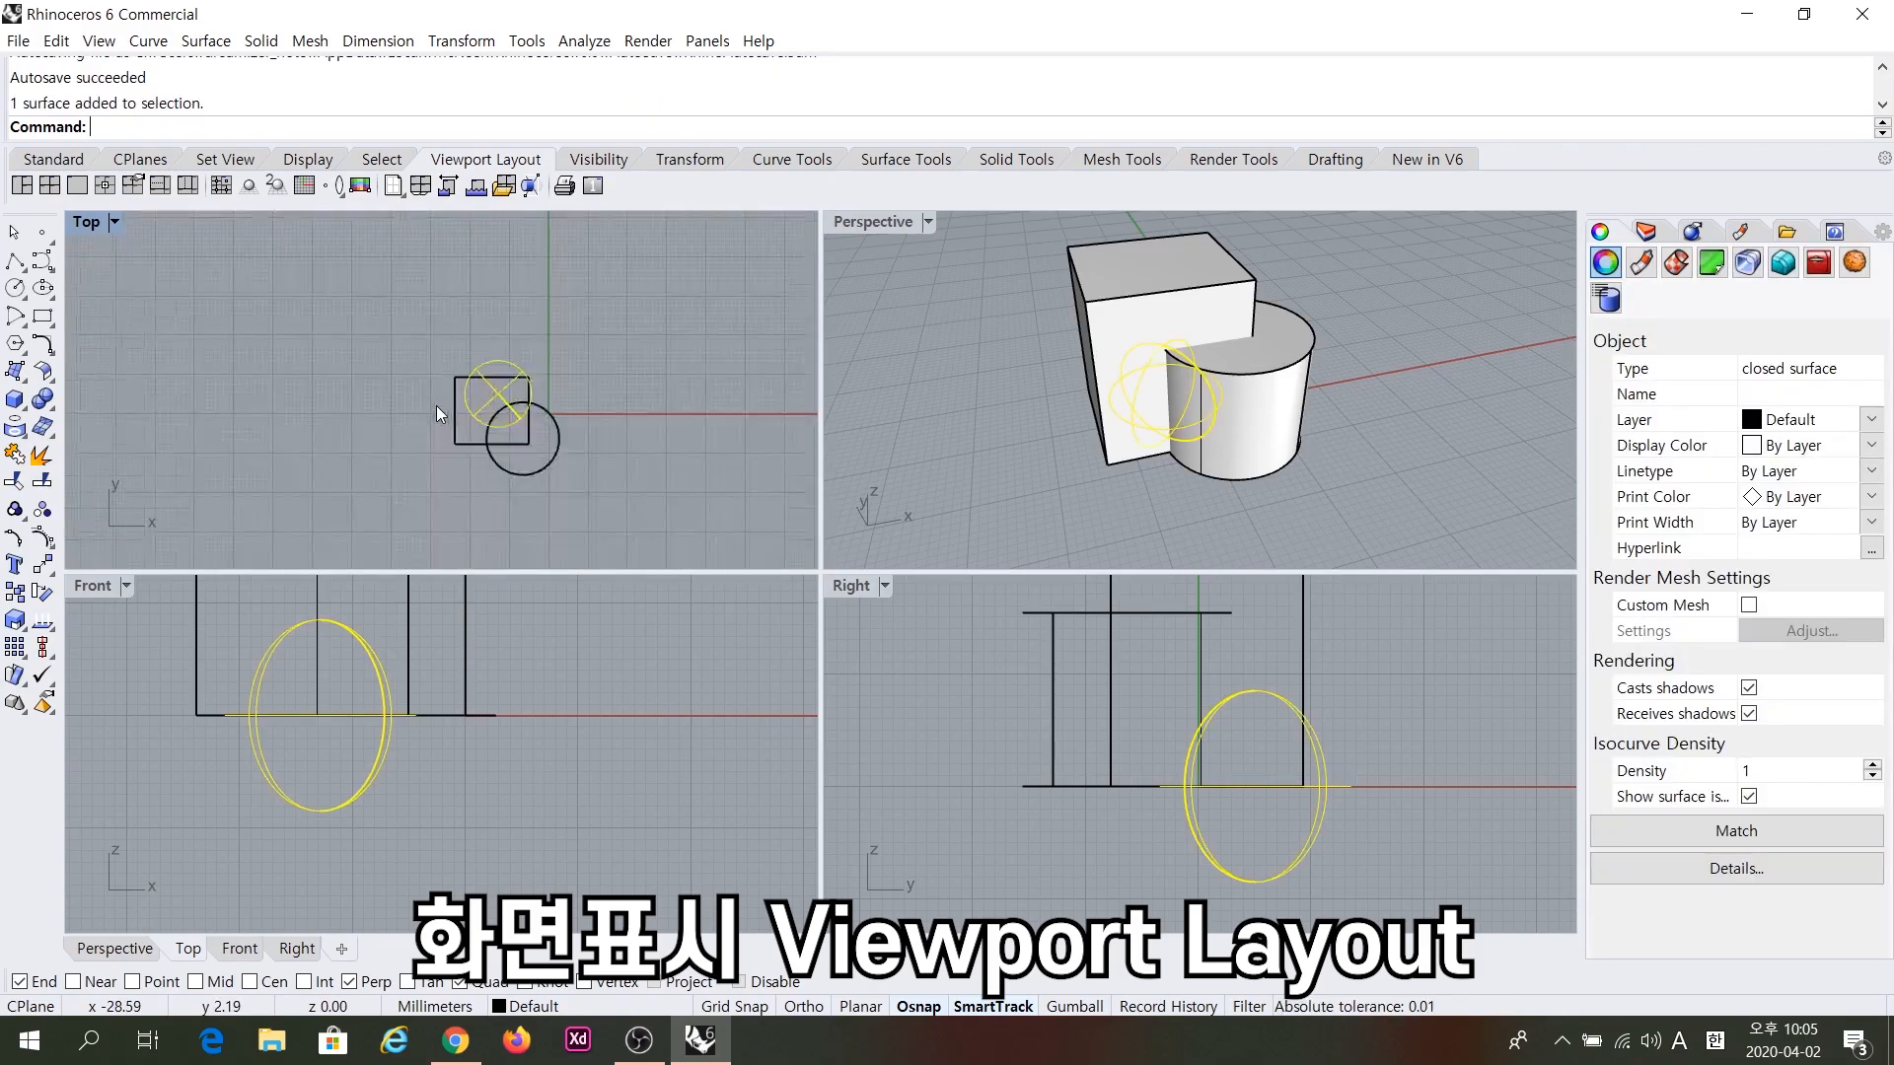
click(622, 507)
drag(622, 507, 623, 511)
drag(553, 440, 488, 435)
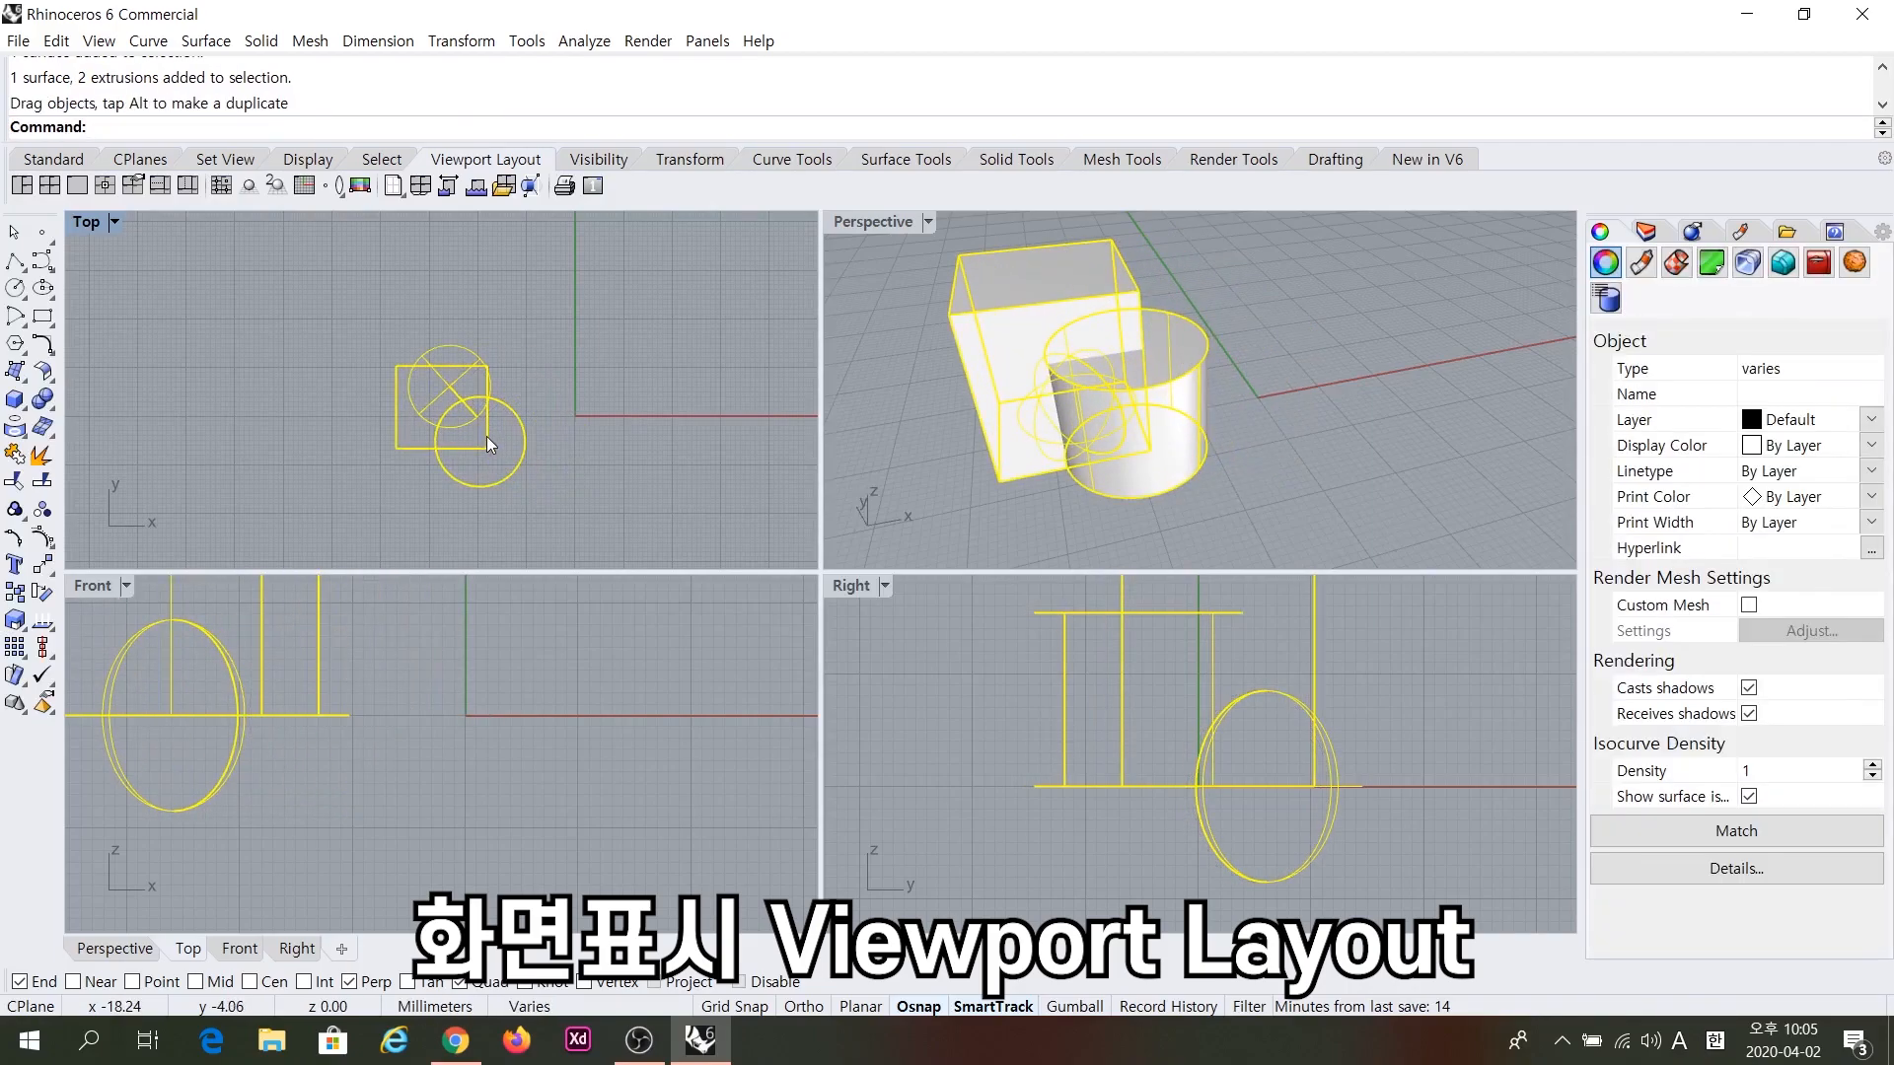
click(575, 412)
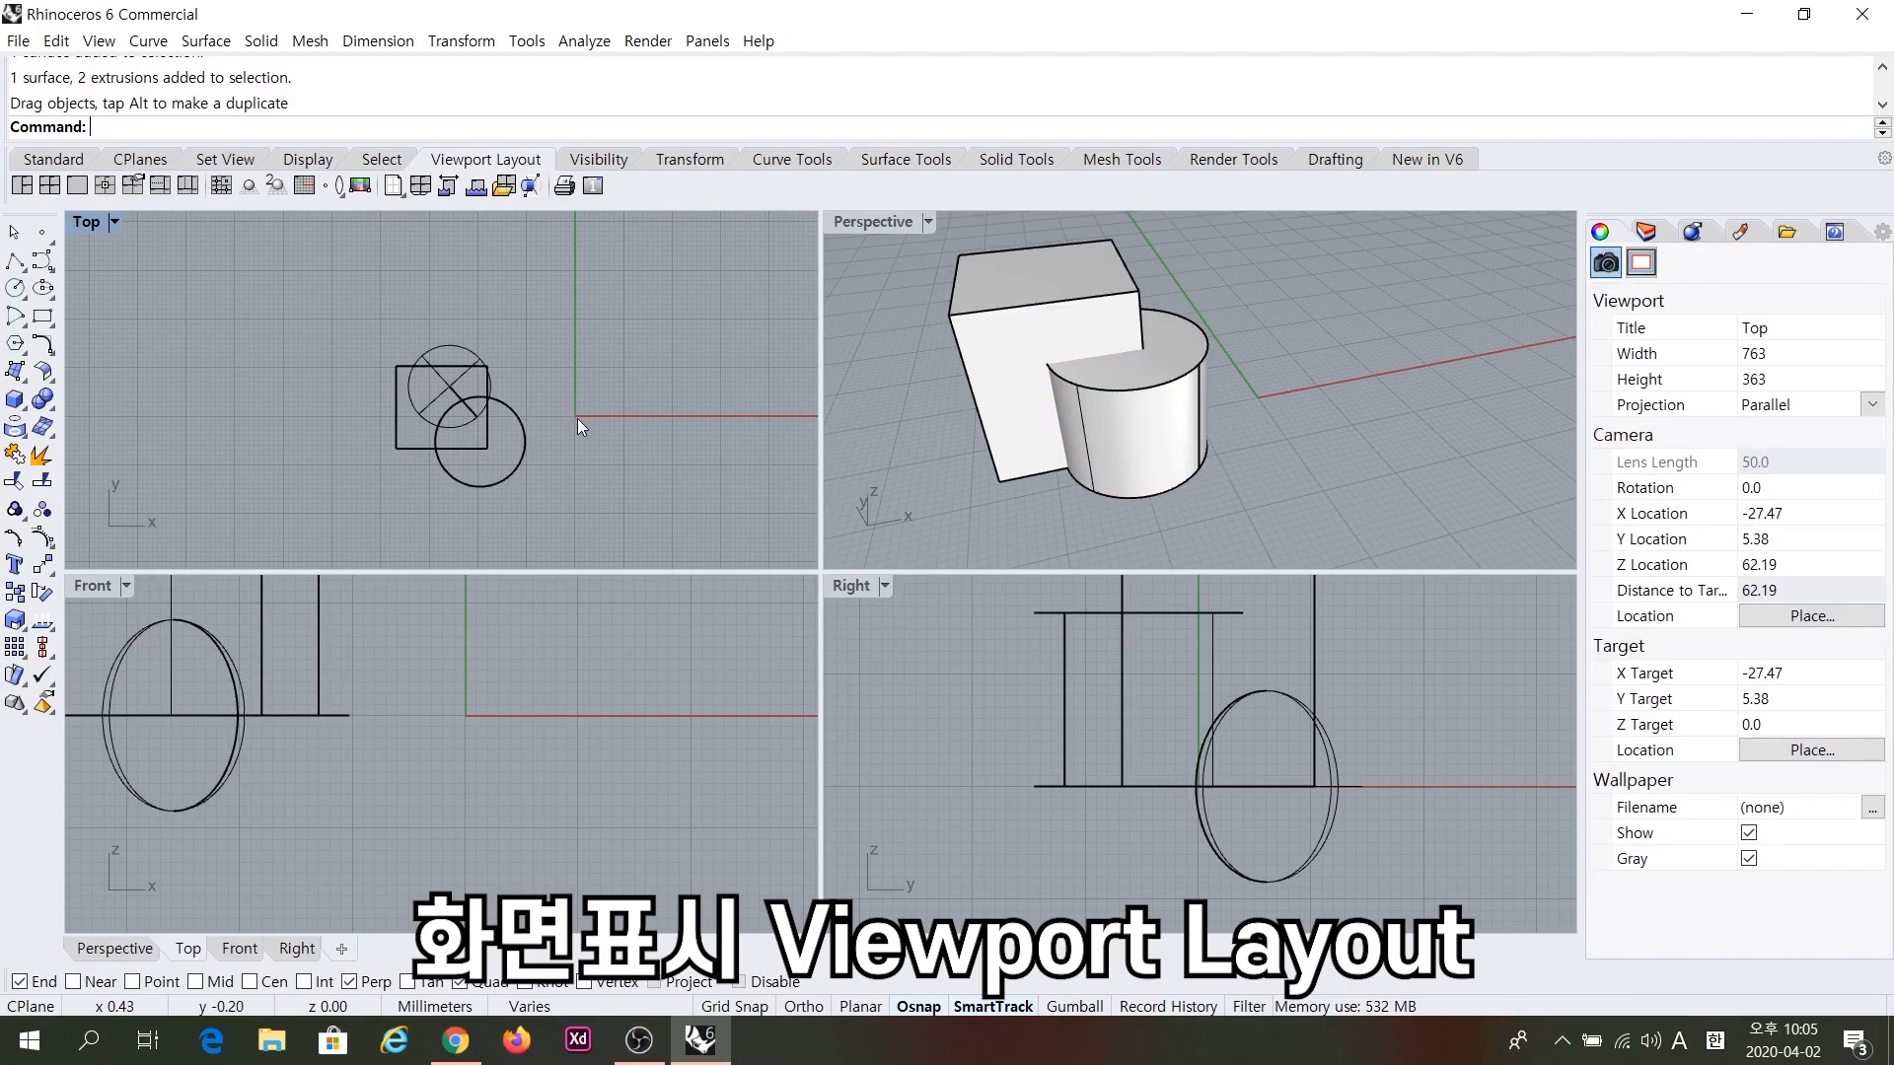
Zoom in on the origin in the Top view, move all three objects together back onto it, and deselect them.
drag(568, 398, 584, 423)
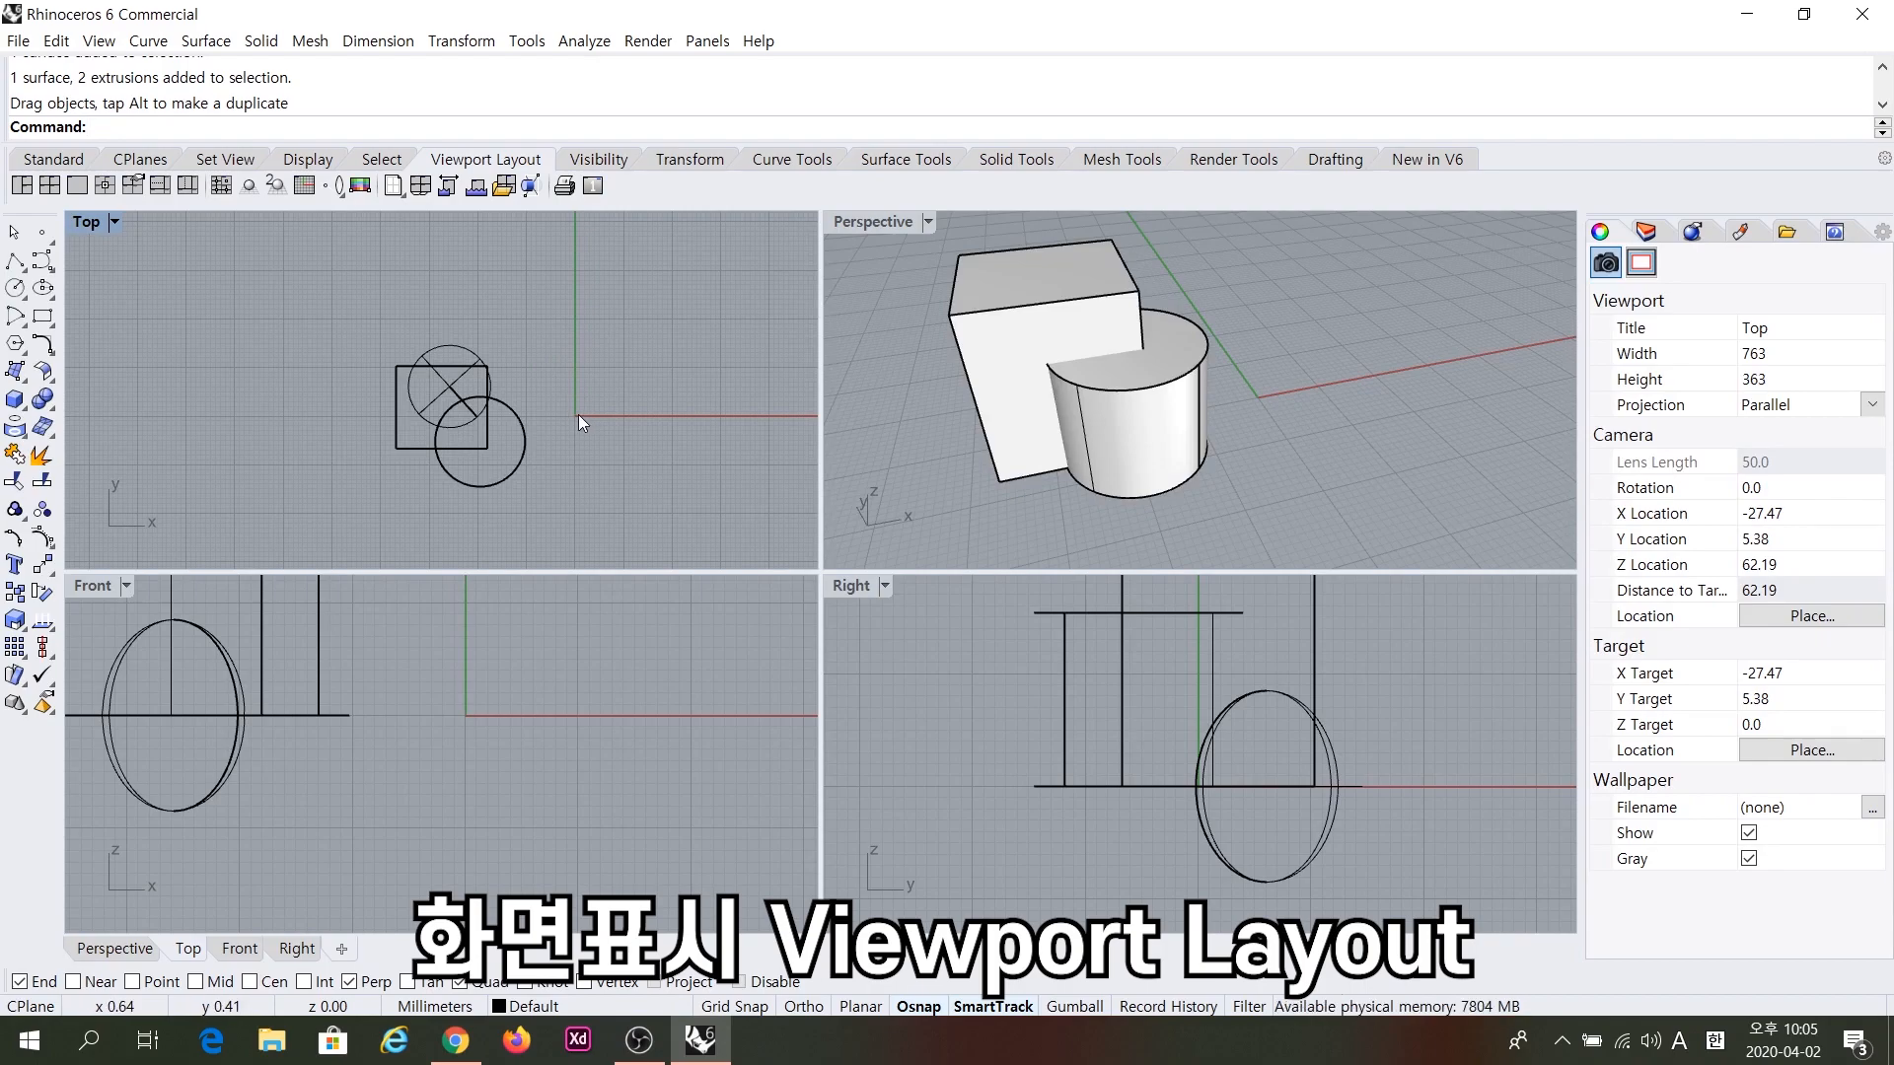
scroll(577, 416, up, 5)
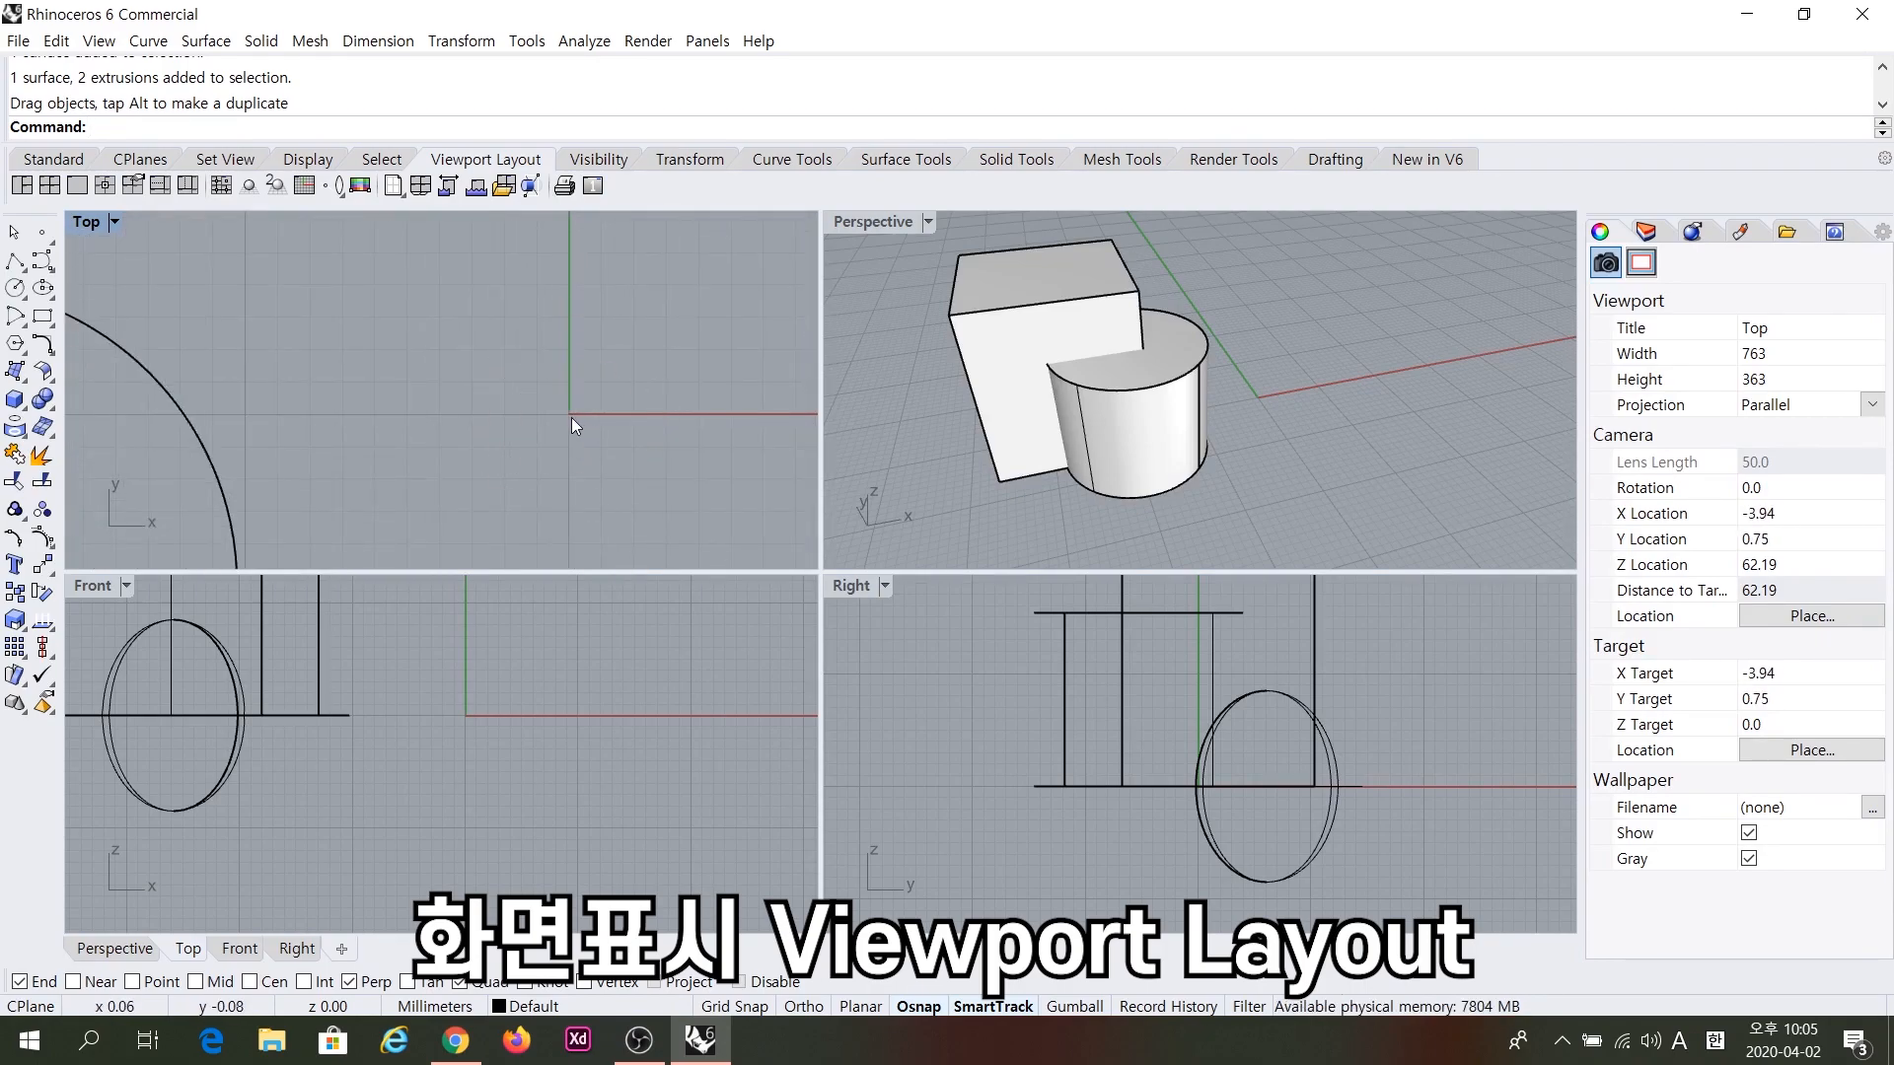
scroll(571, 417, down, 1)
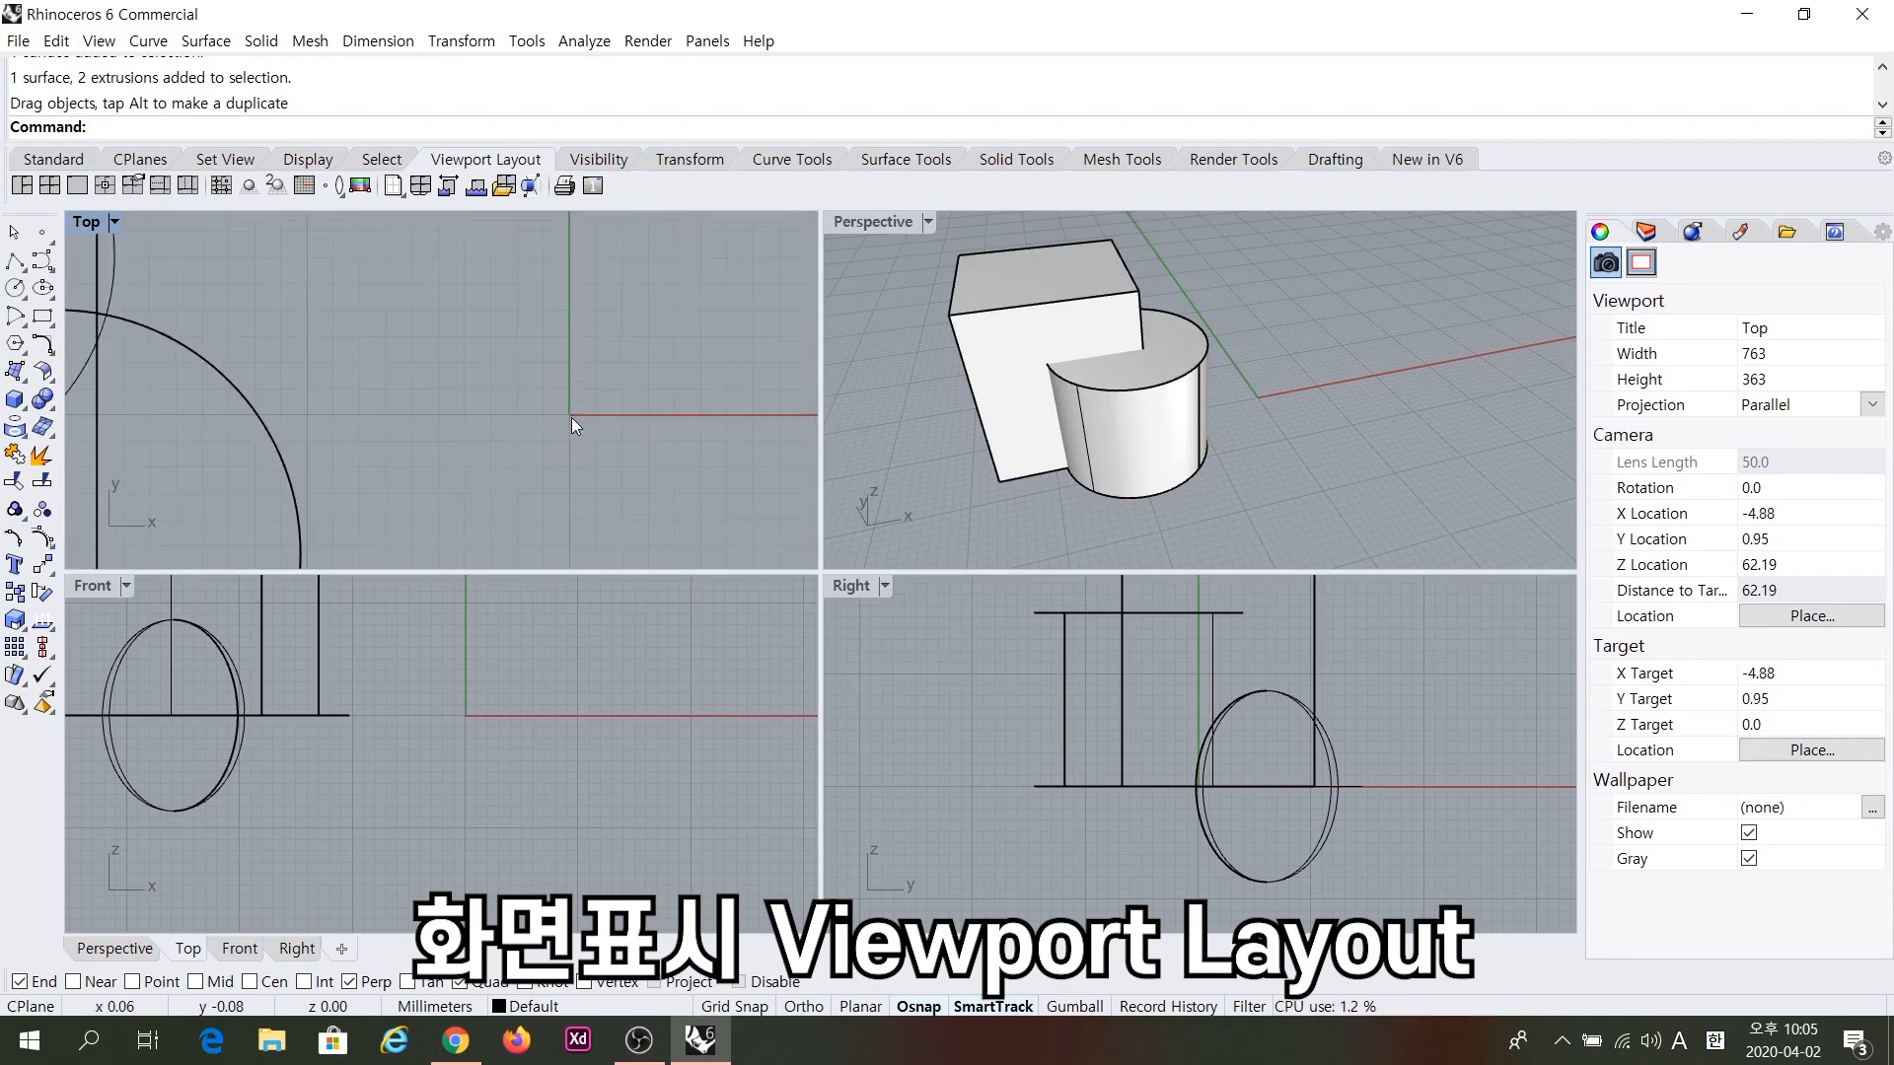
scroll(571, 417, down, 3)
drag(316, 338, 537, 502)
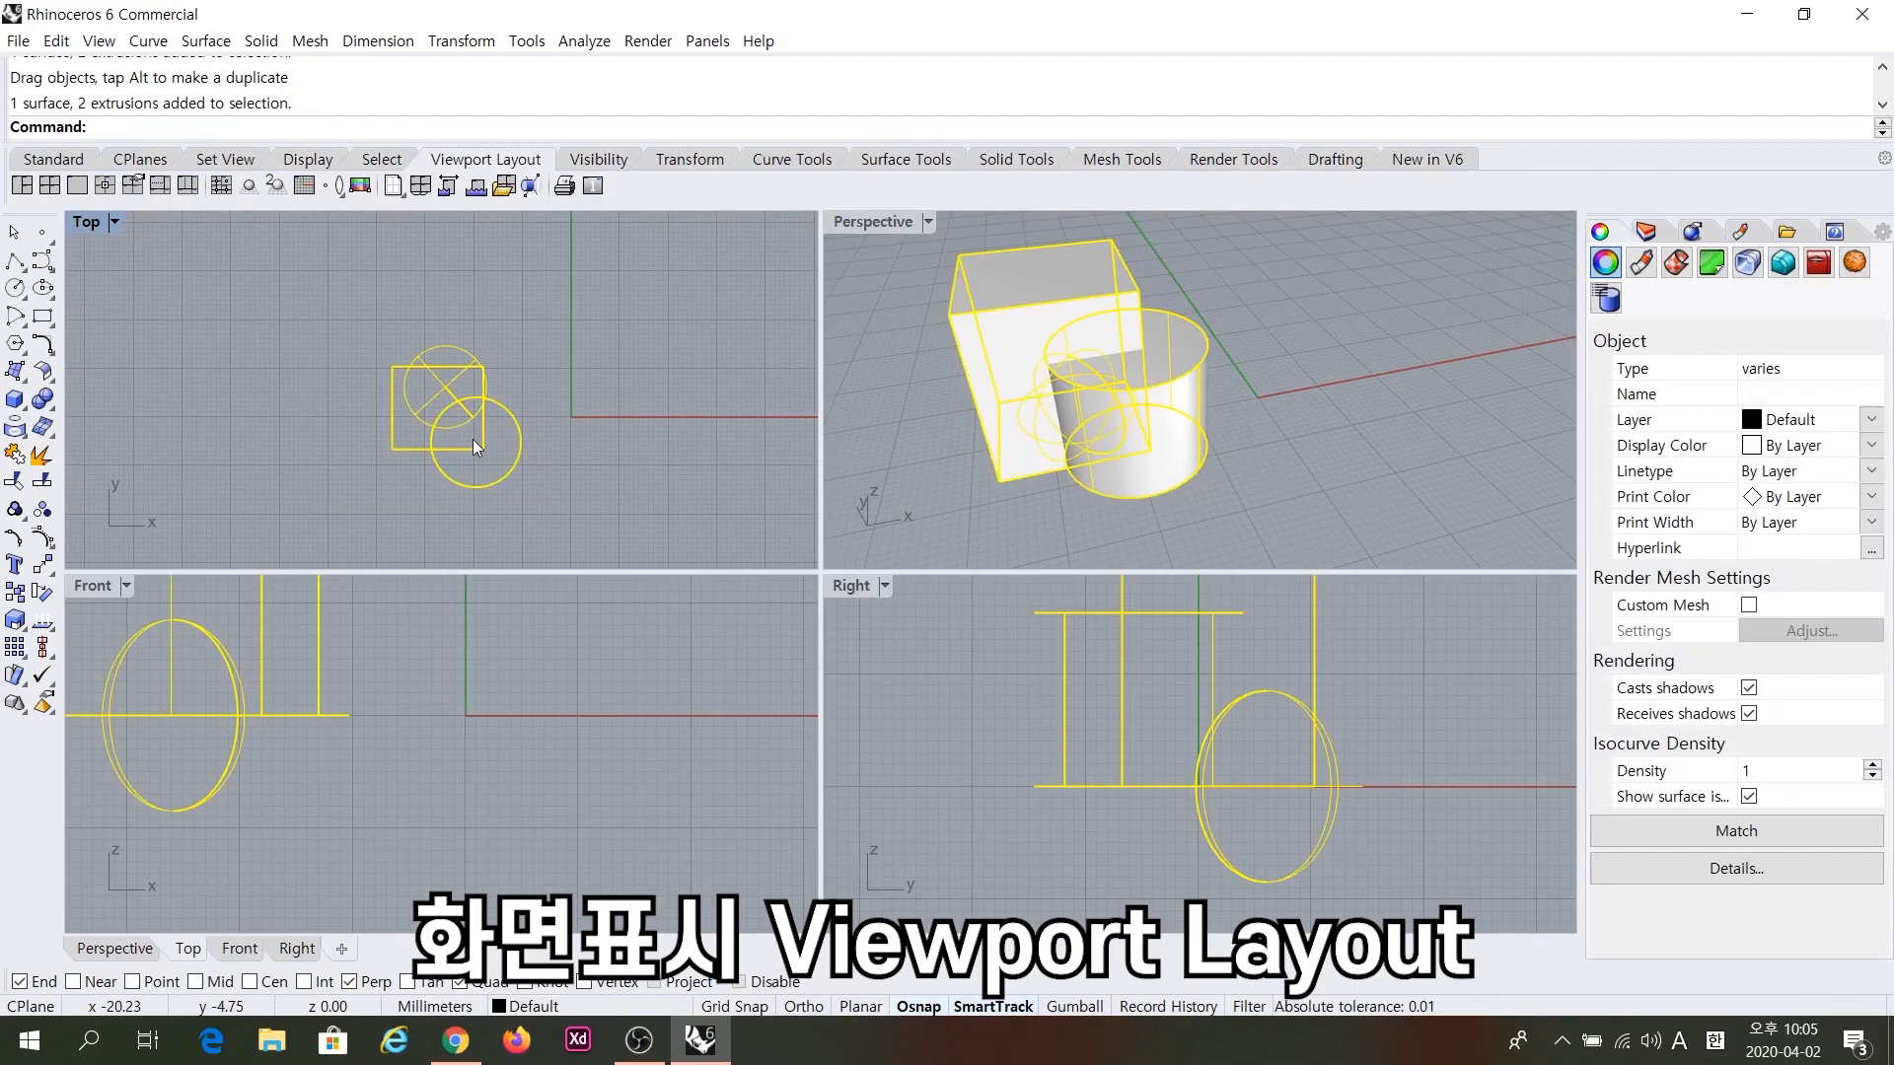
drag(439, 410, 564, 405)
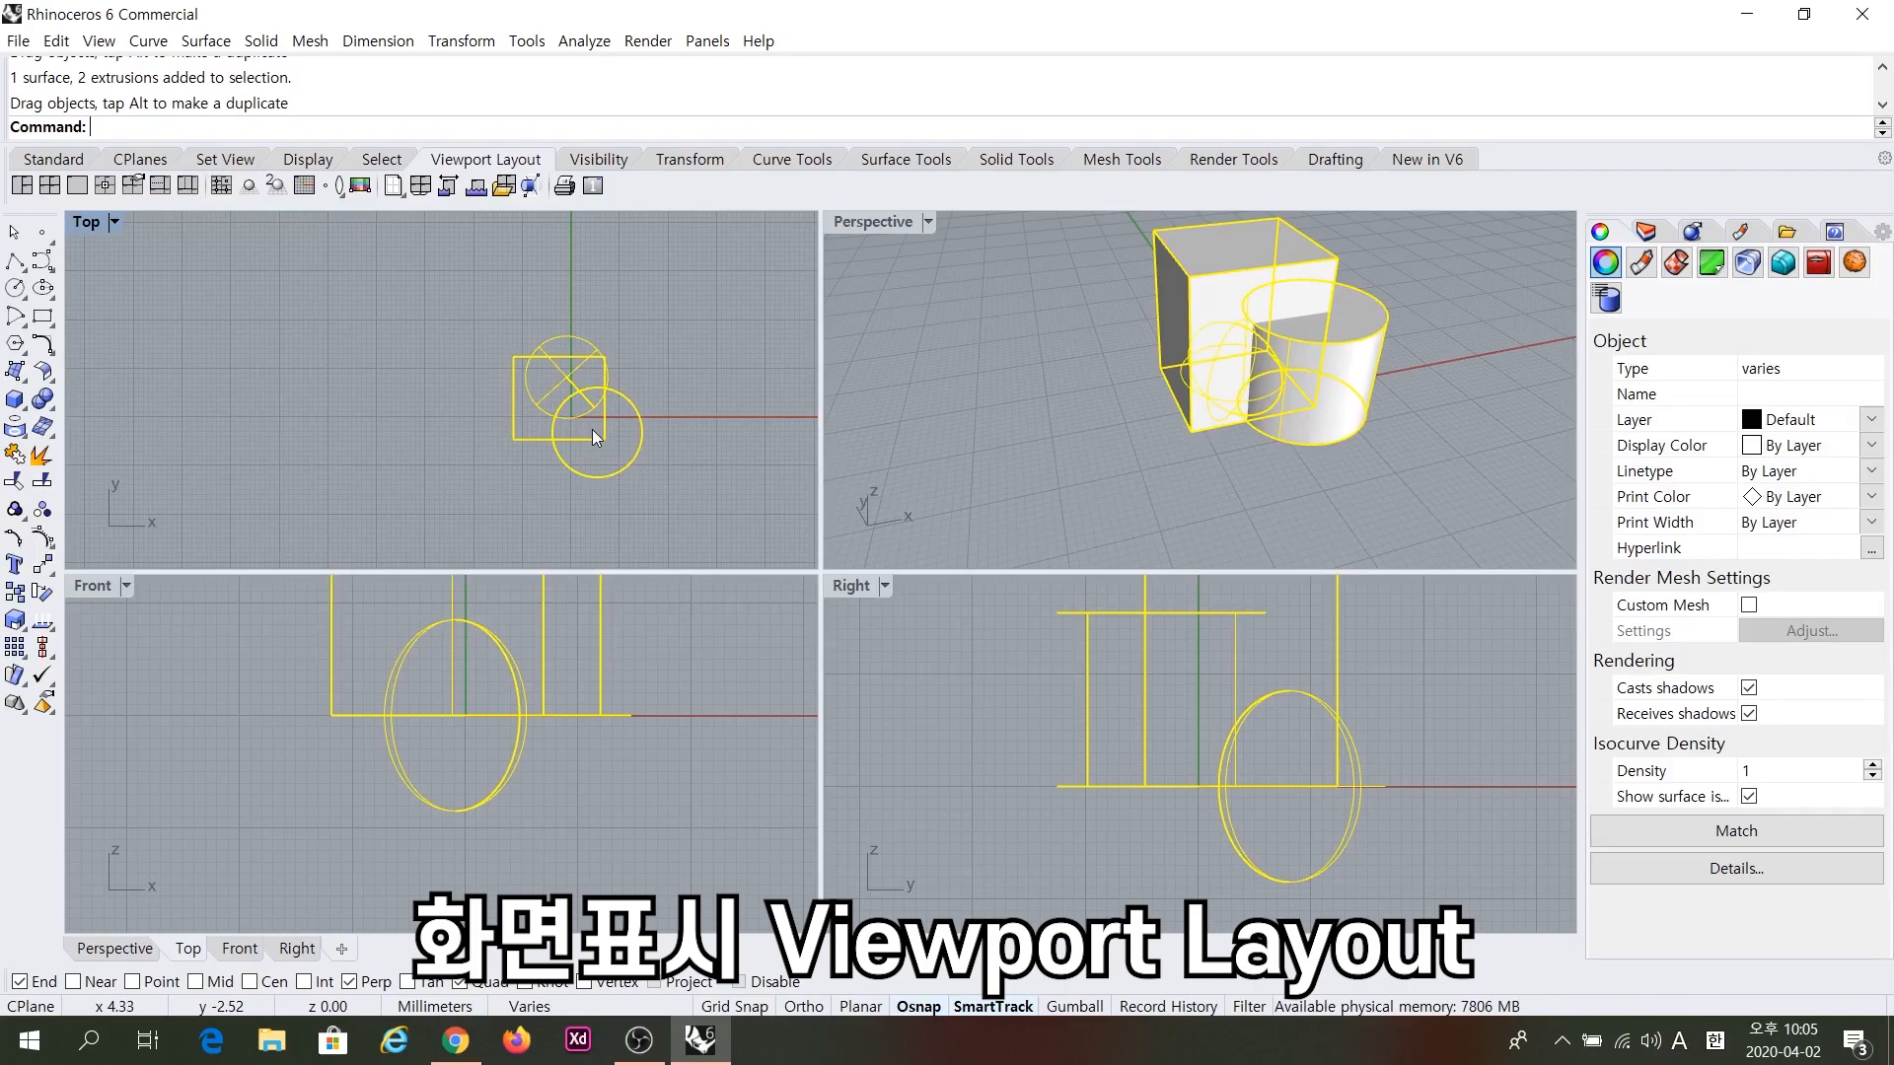
click(417, 390)
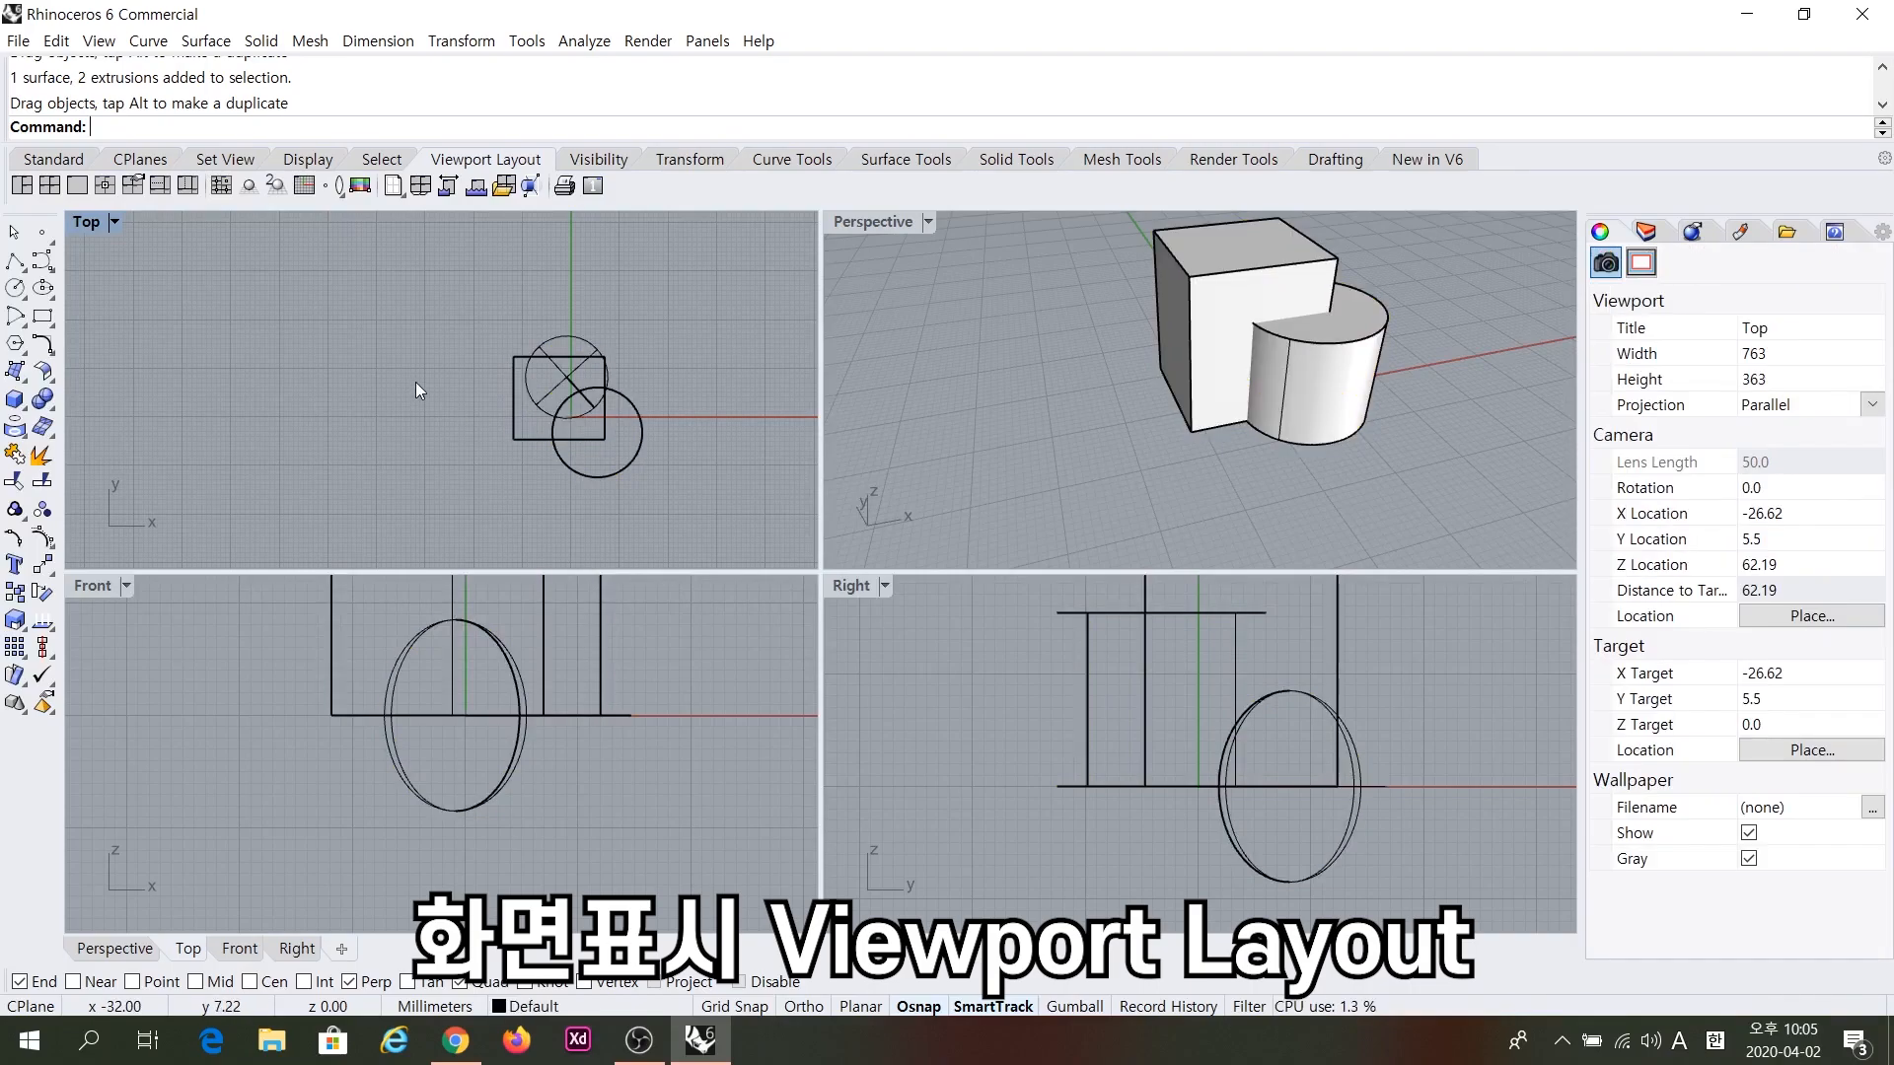
Move the cylinder far beyond the grid in the Top view, zoom back to the box and sphere, and deselect.
scroll(416, 382, down, 5)
right_drag(418, 383, 660, 448)
click(602, 493)
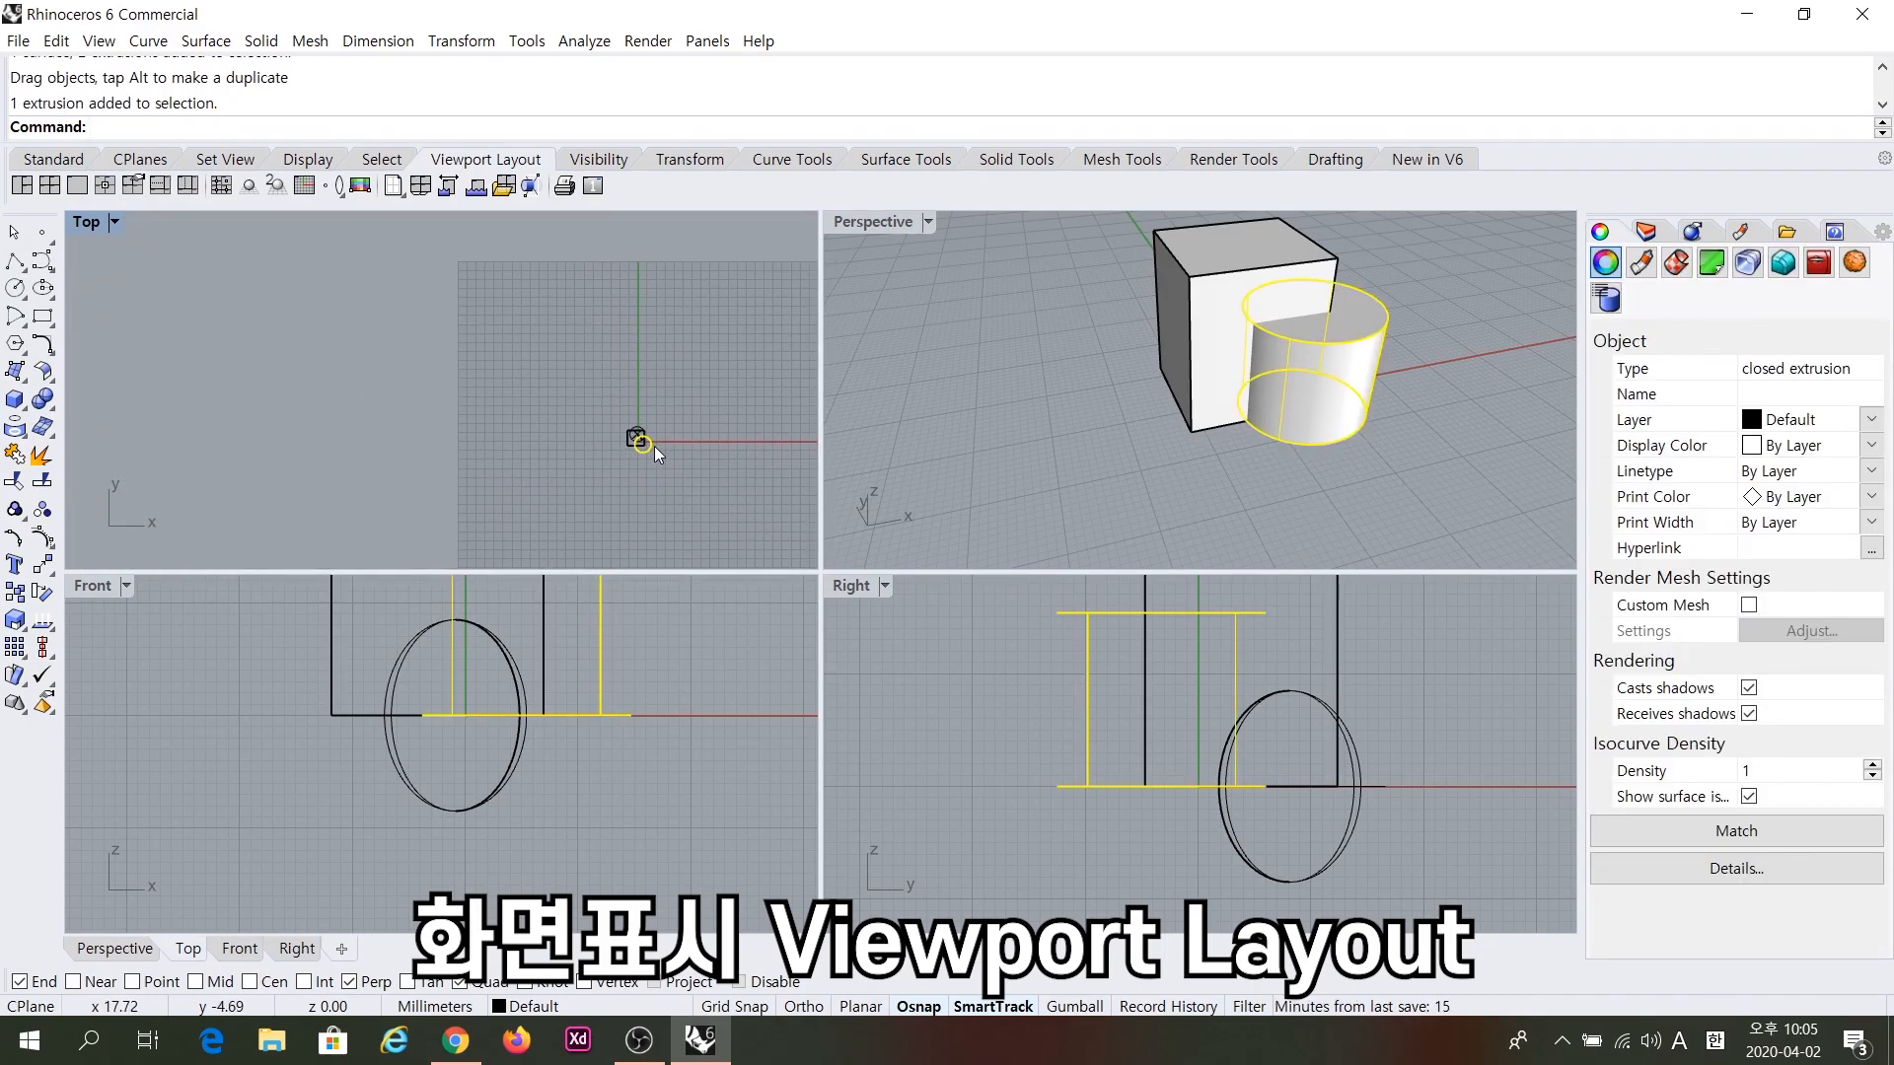
drag(651, 445, 269, 259)
right_drag(270, 258, 286, 356)
scroll(248, 345, down, 5)
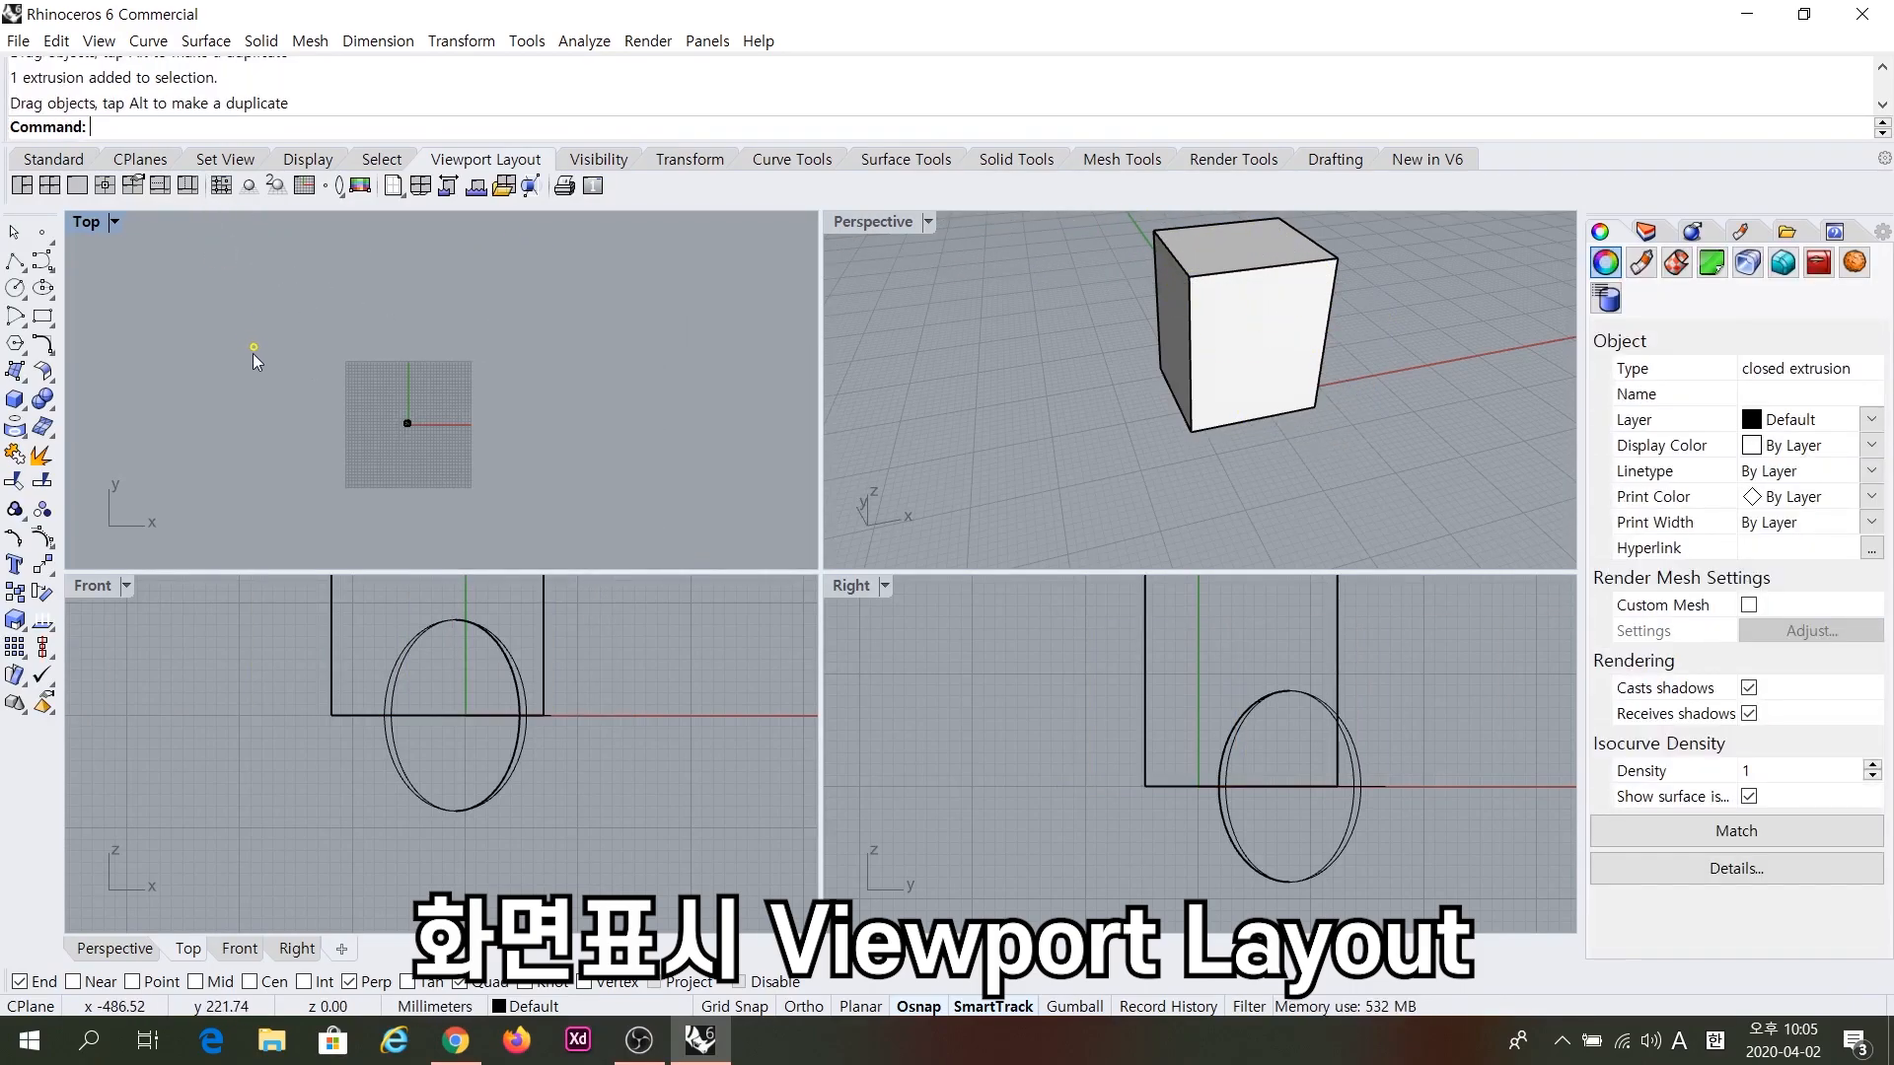
drag(256, 345, 405, 429)
scroll(405, 431, up, 5)
scroll(403, 428, up, 8)
click(583, 414)
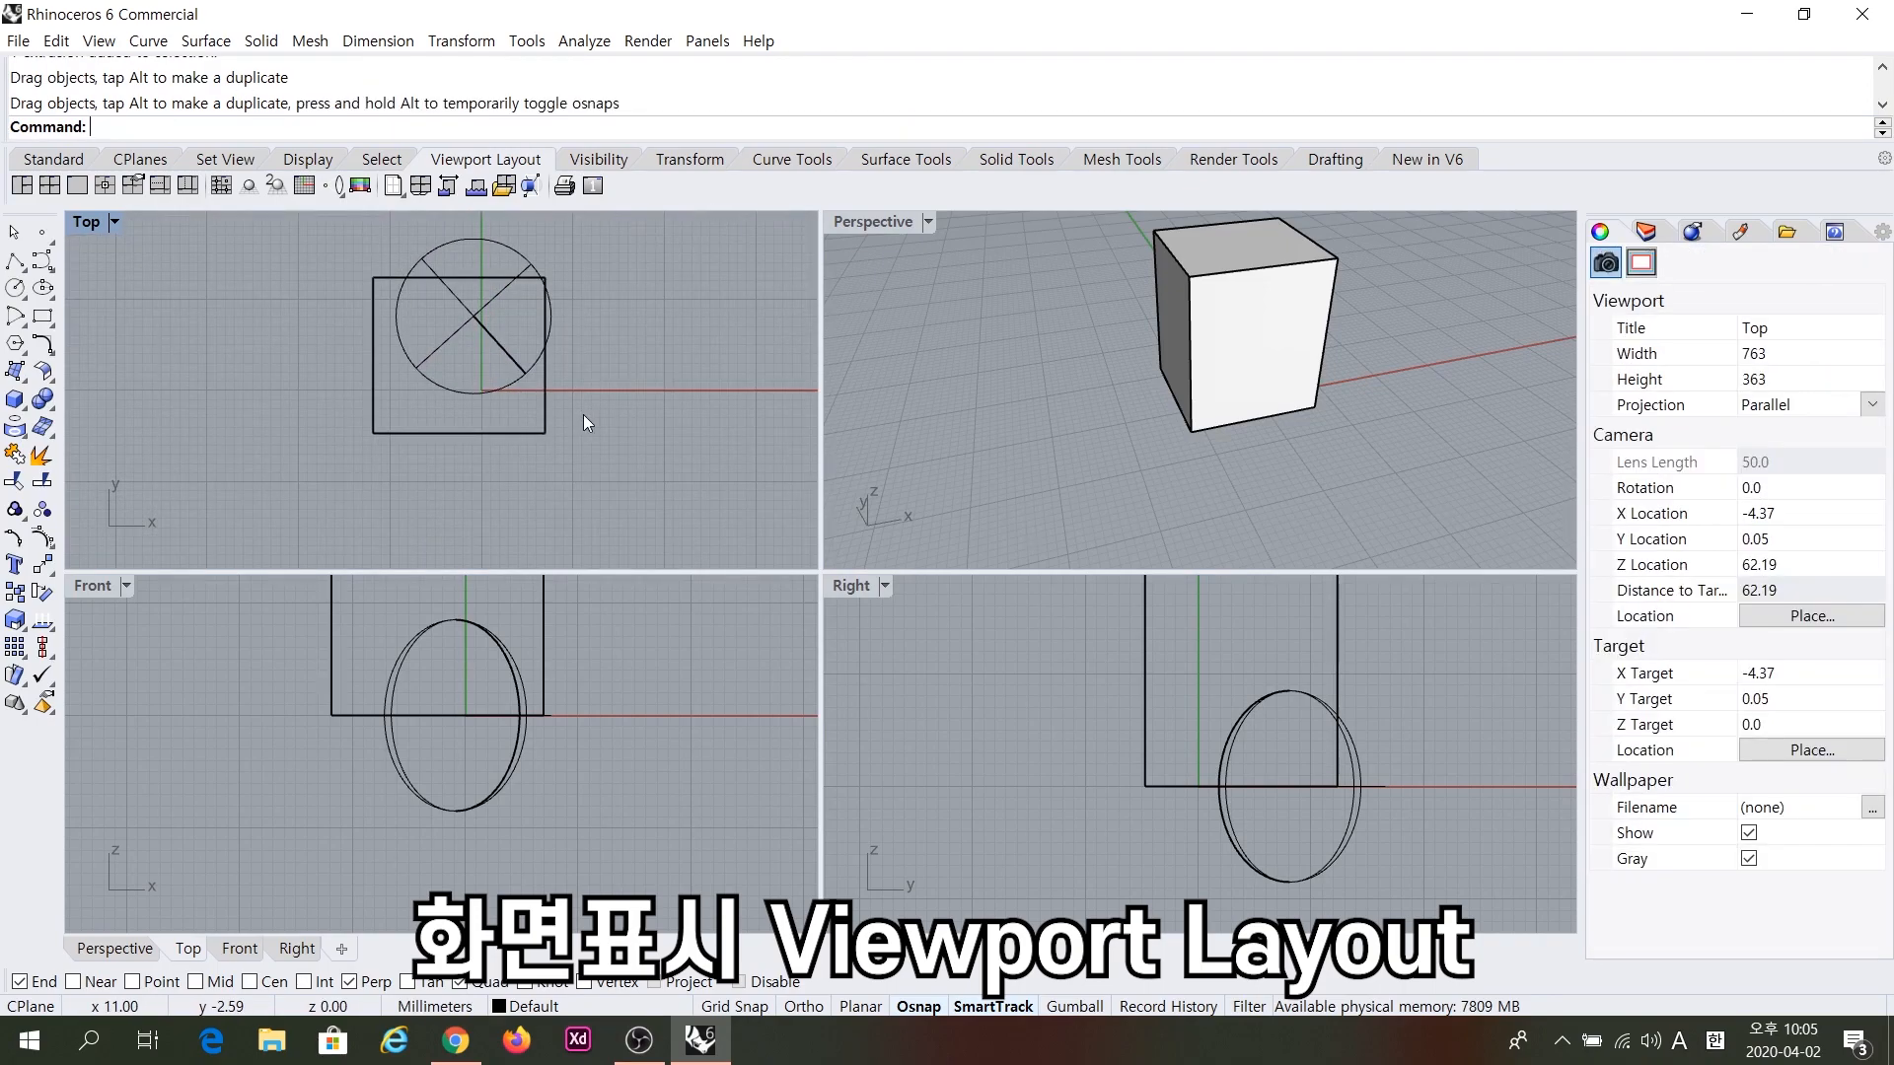
Orbit the Perspective view around the box and sphere, selecting and deselecting them to check which objects remain in view.
right_drag(1075, 412, 1149, 399)
right_drag(1030, 399, 1355, 379)
click(1092, 447)
click(1168, 330)
click(965, 403)
right_drag(964, 403, 1088, 462)
Pan the Top view out to the distant cylinder, and return the view to the box and sphere.
right_drag(507, 336, 572, 417)
mouse_move(347, 333)
right_down()
mouse_move(486, 438)
mouse_move(557, 543)
right_up()
right_drag(360, 325, 541, 519)
right_drag(379, 372, 511, 516)
right_drag(343, 329, 471, 500)
right_drag(424, 399, 240, 401)
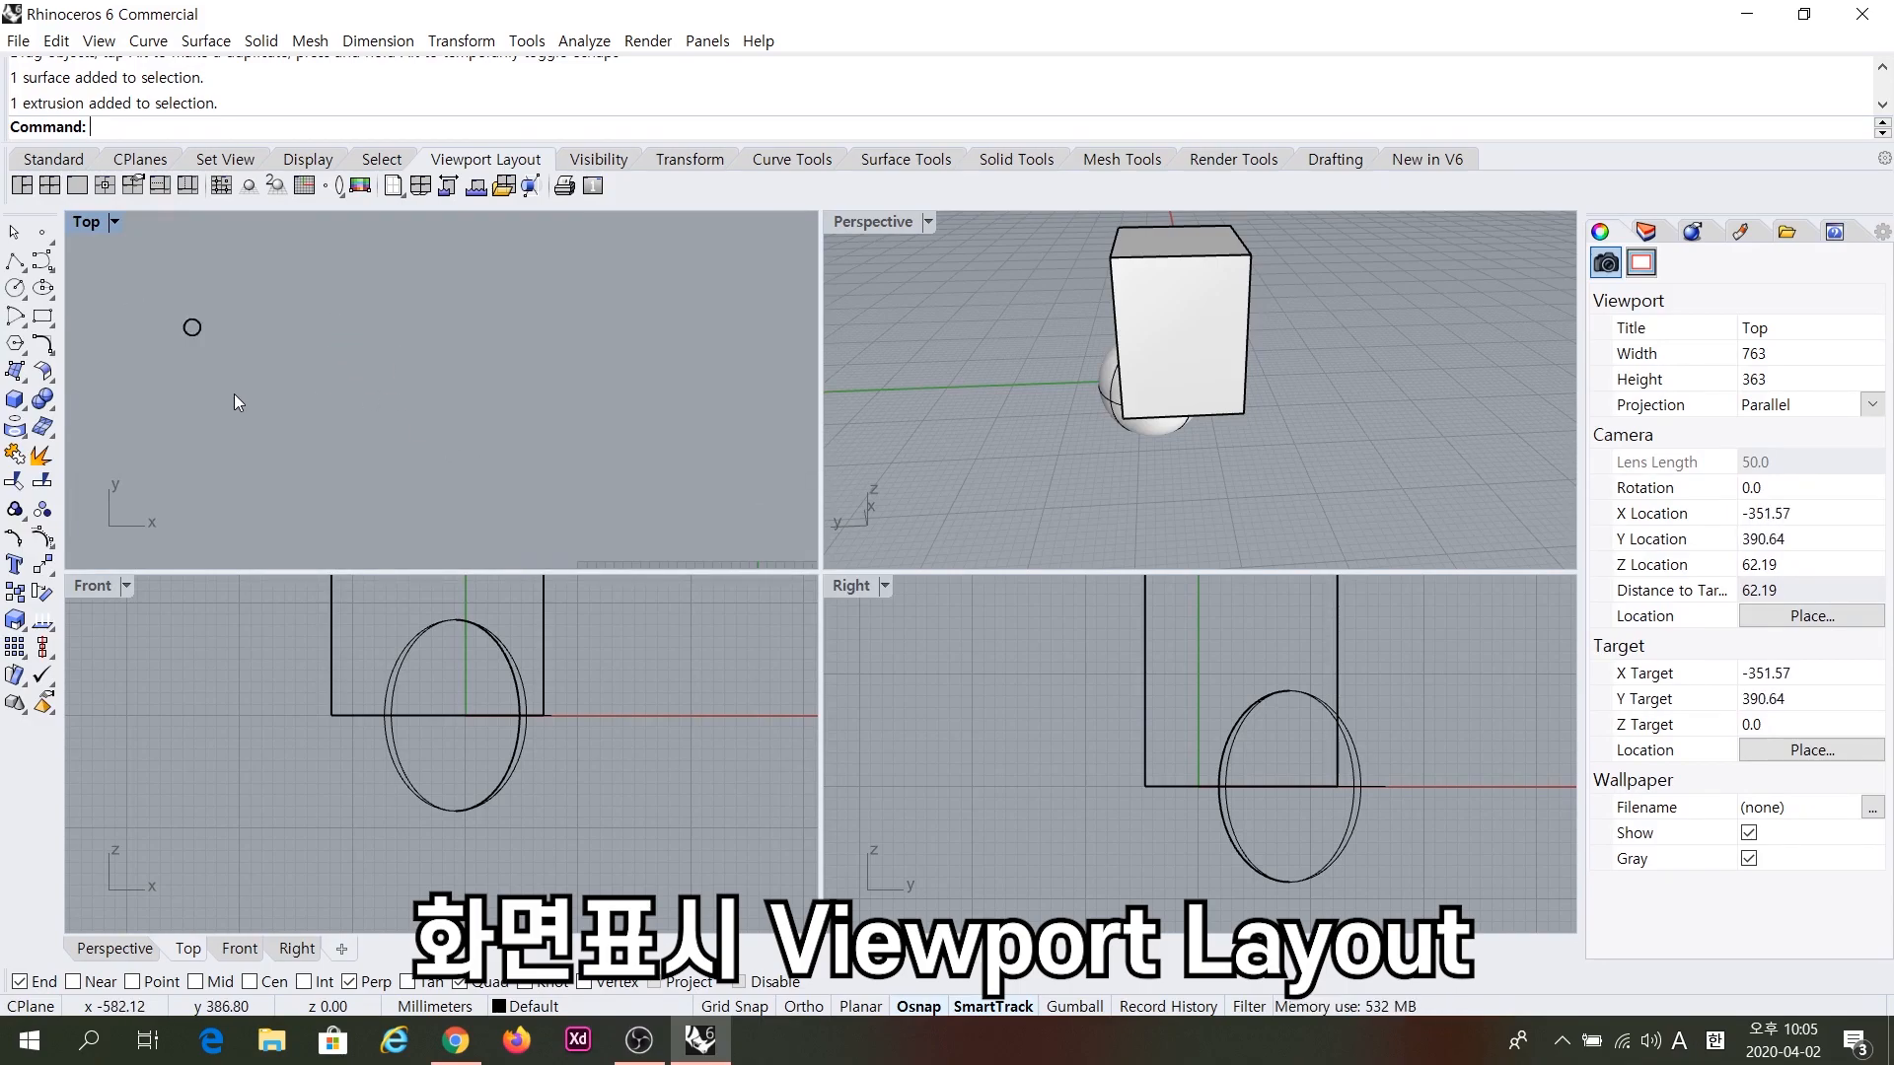
right_drag(263, 323, 477, 464)
scroll(487, 444, up, 4)
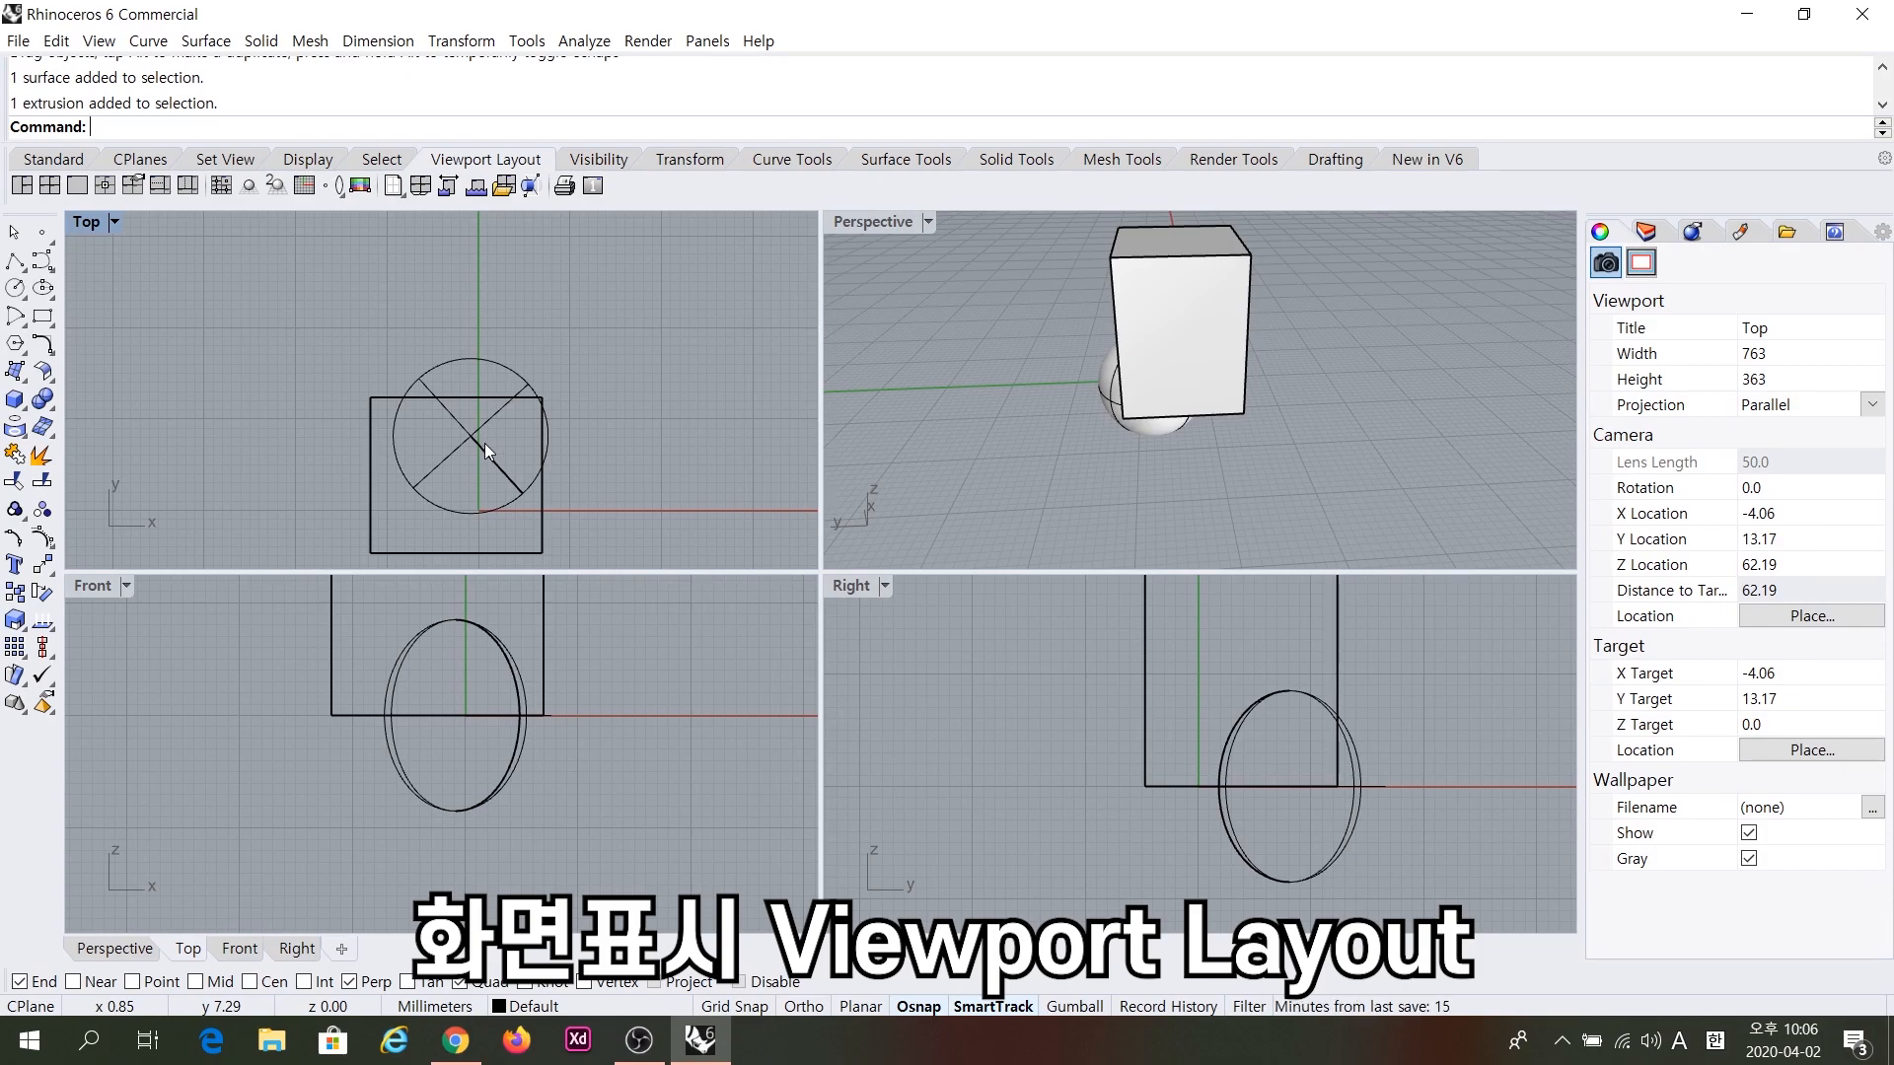
Select the sphere and the box in turn, and apply the 4 viewports layout before and after widening the Perspective viewport.
click(464, 361)
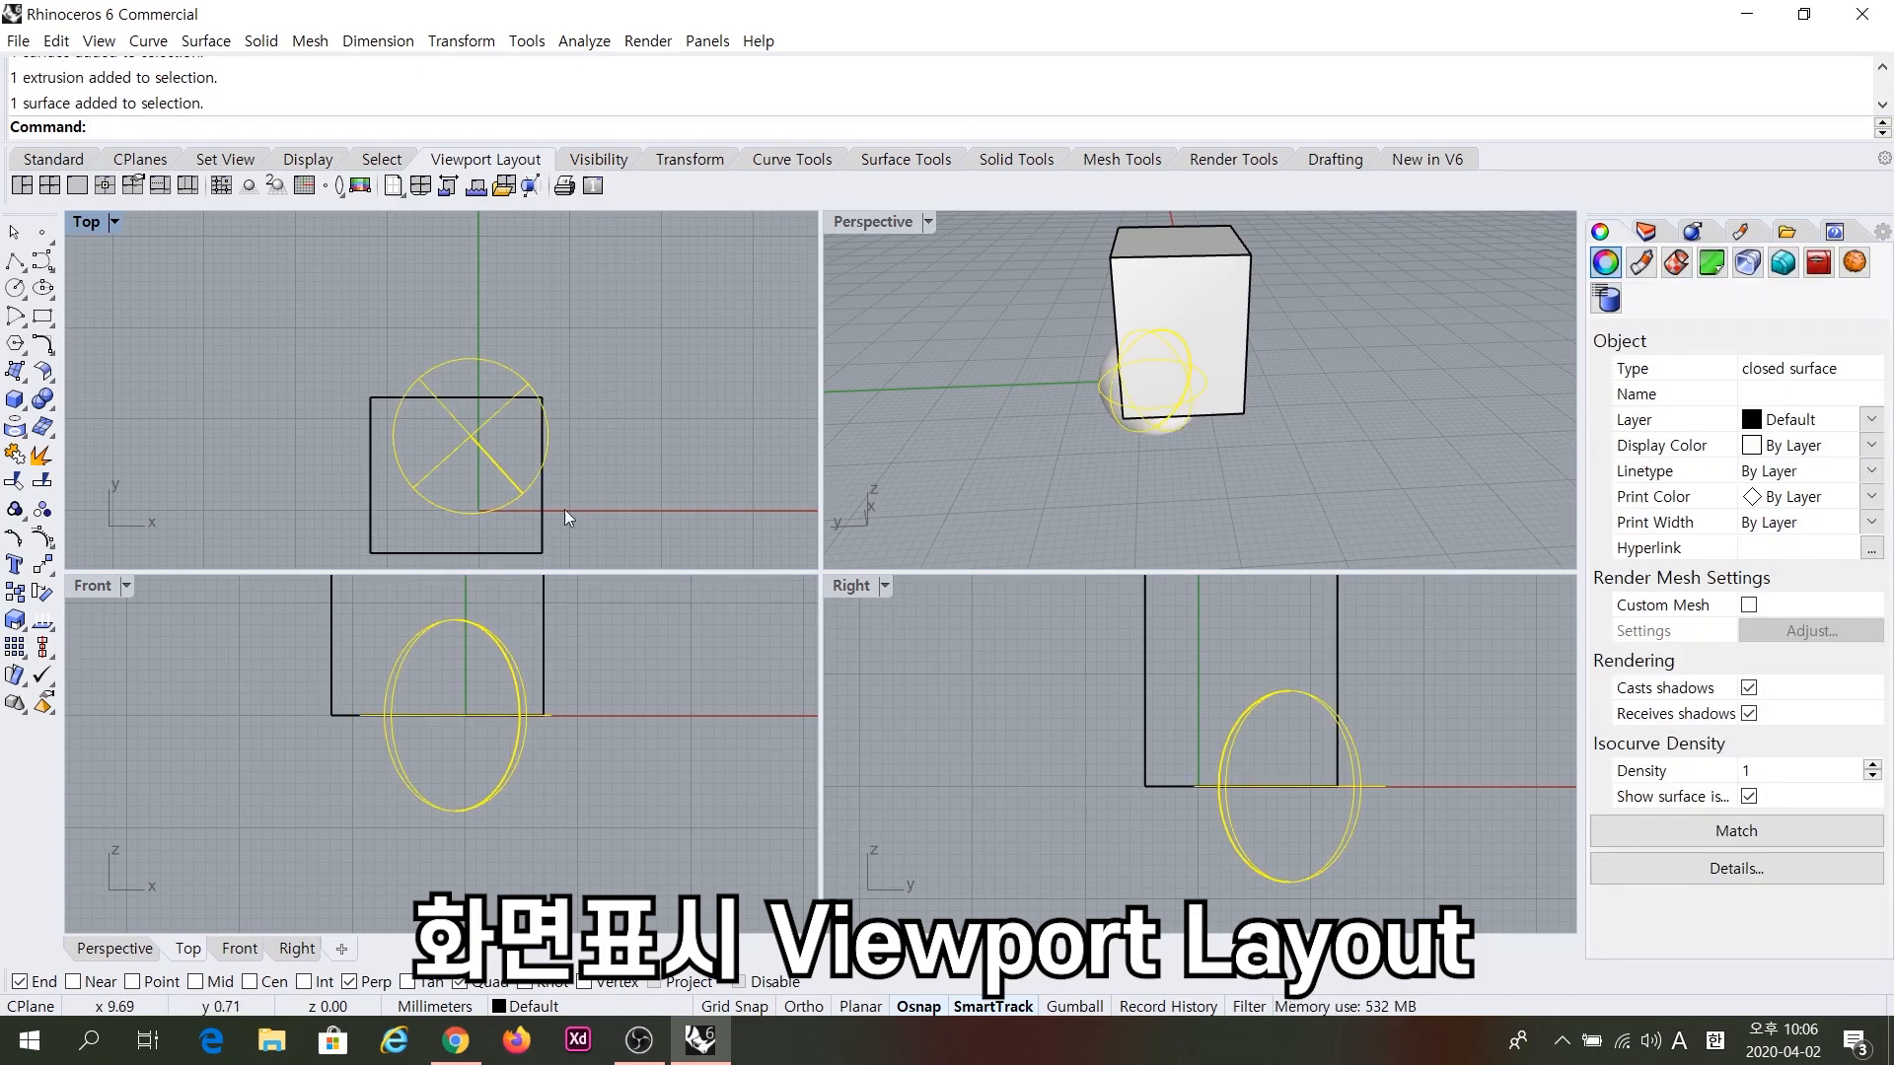
click(543, 522)
mouse_move(986, 395)
right_down()
mouse_move(1535, 396)
mouse_move(1093, 349)
mouse_move(1021, 324)
mouse_move(1084, 475)
mouse_move(1036, 464)
mouse_move(1108, 414)
mouse_move(1094, 406)
mouse_move(1133, 410)
mouse_move(1000, 397)
right_up()
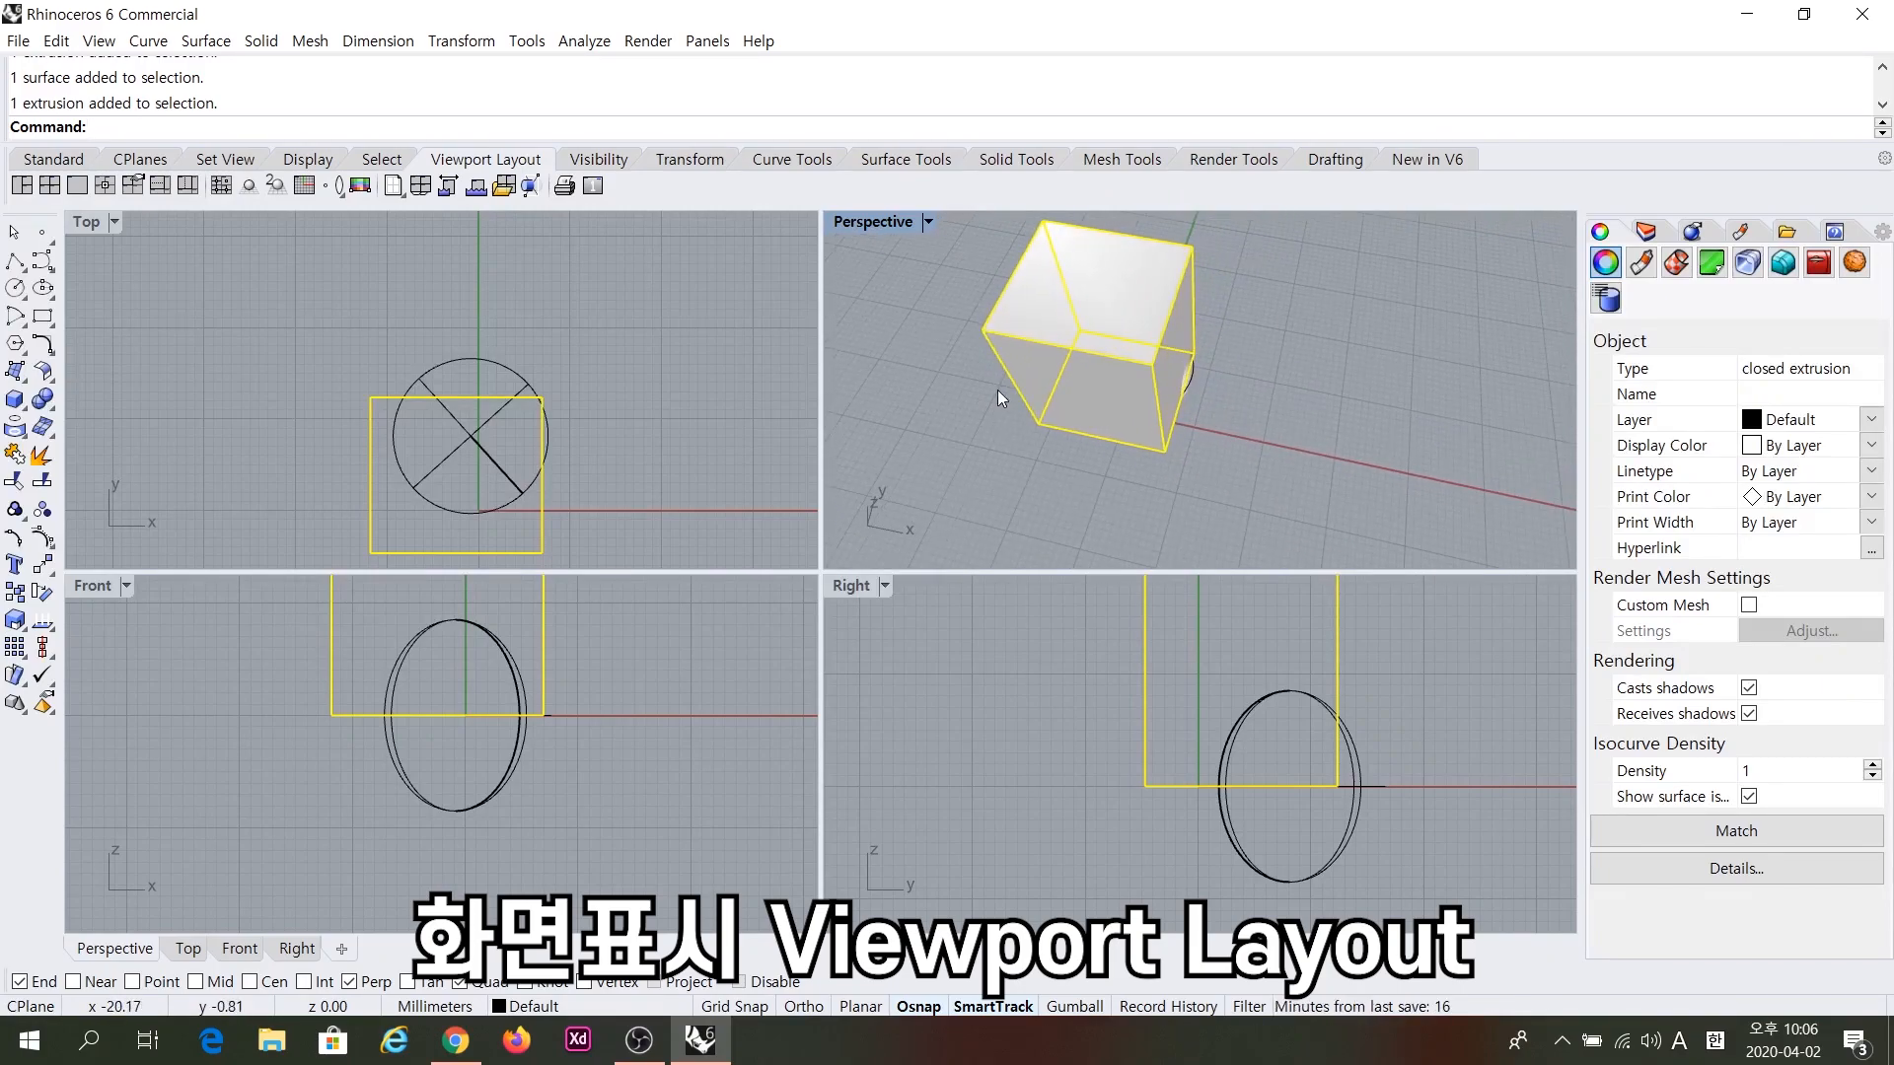
click(50, 185)
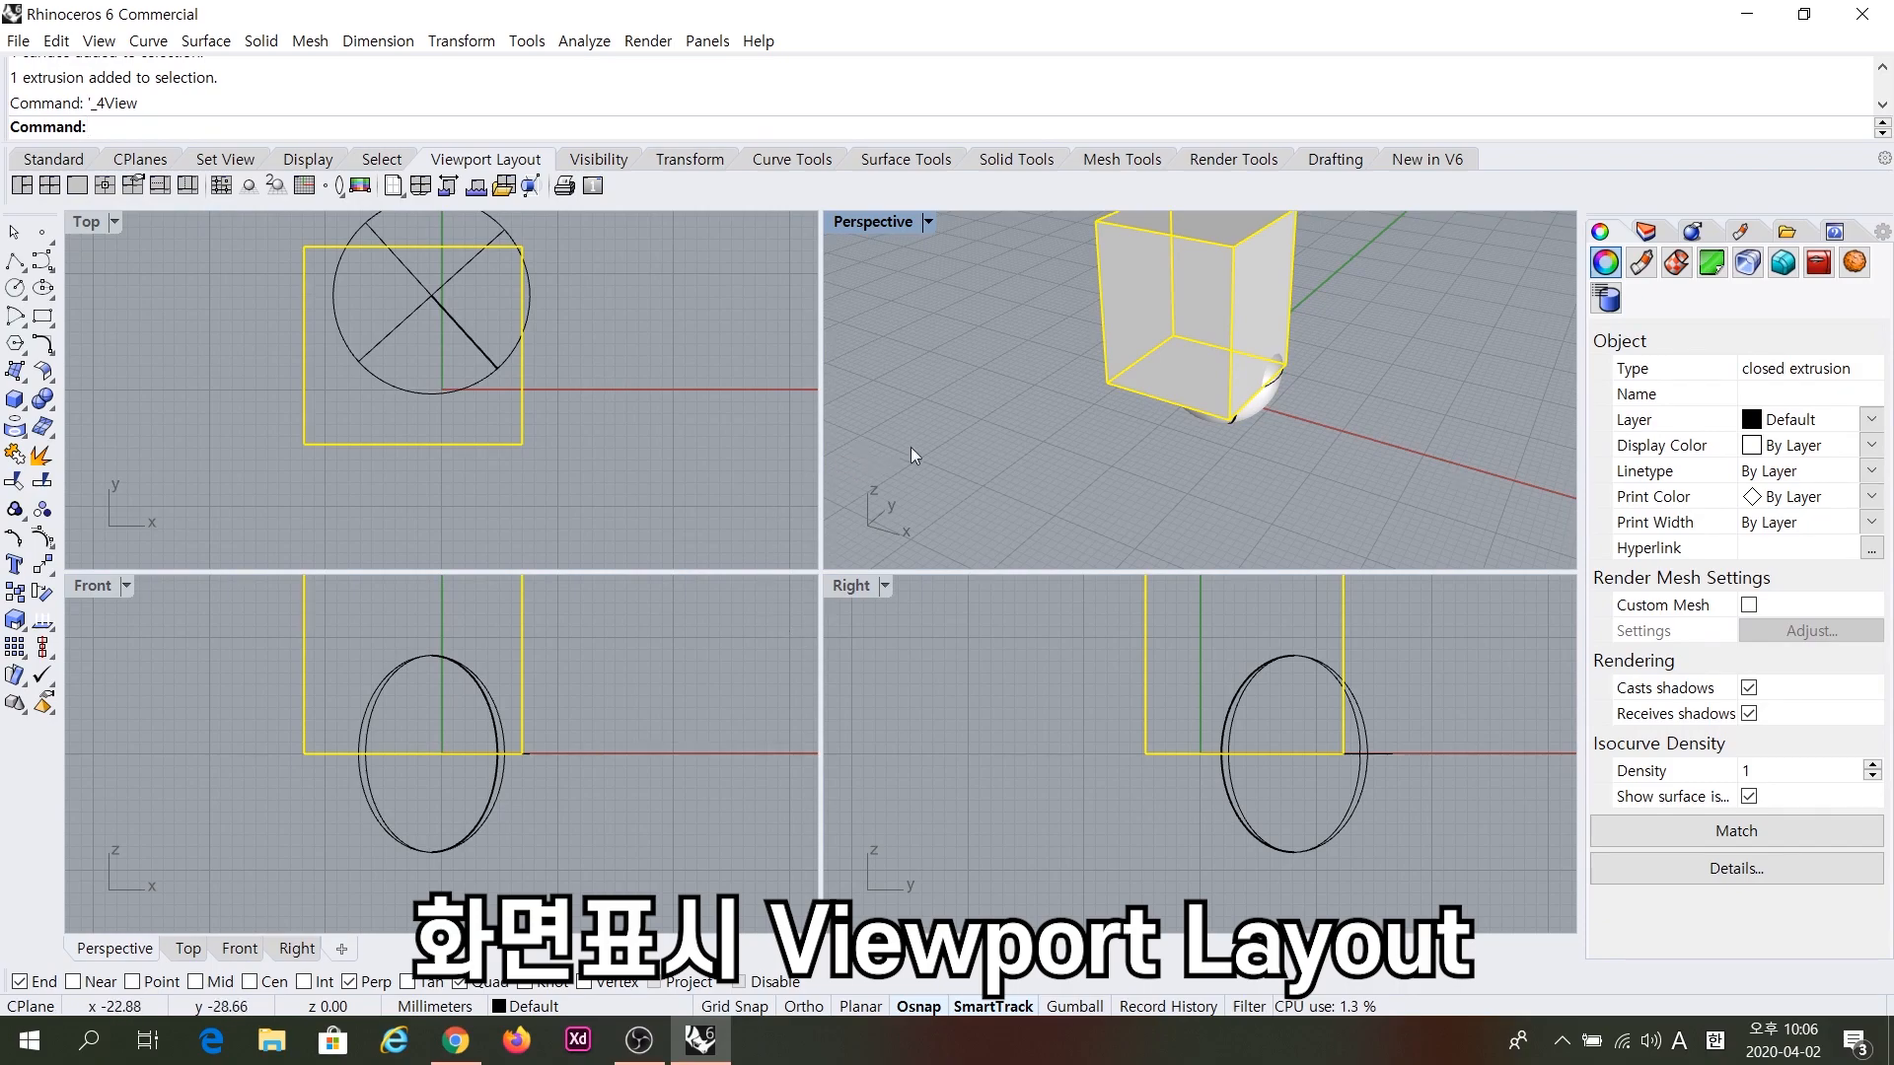
drag(814, 519, 641, 488)
click(49, 186)
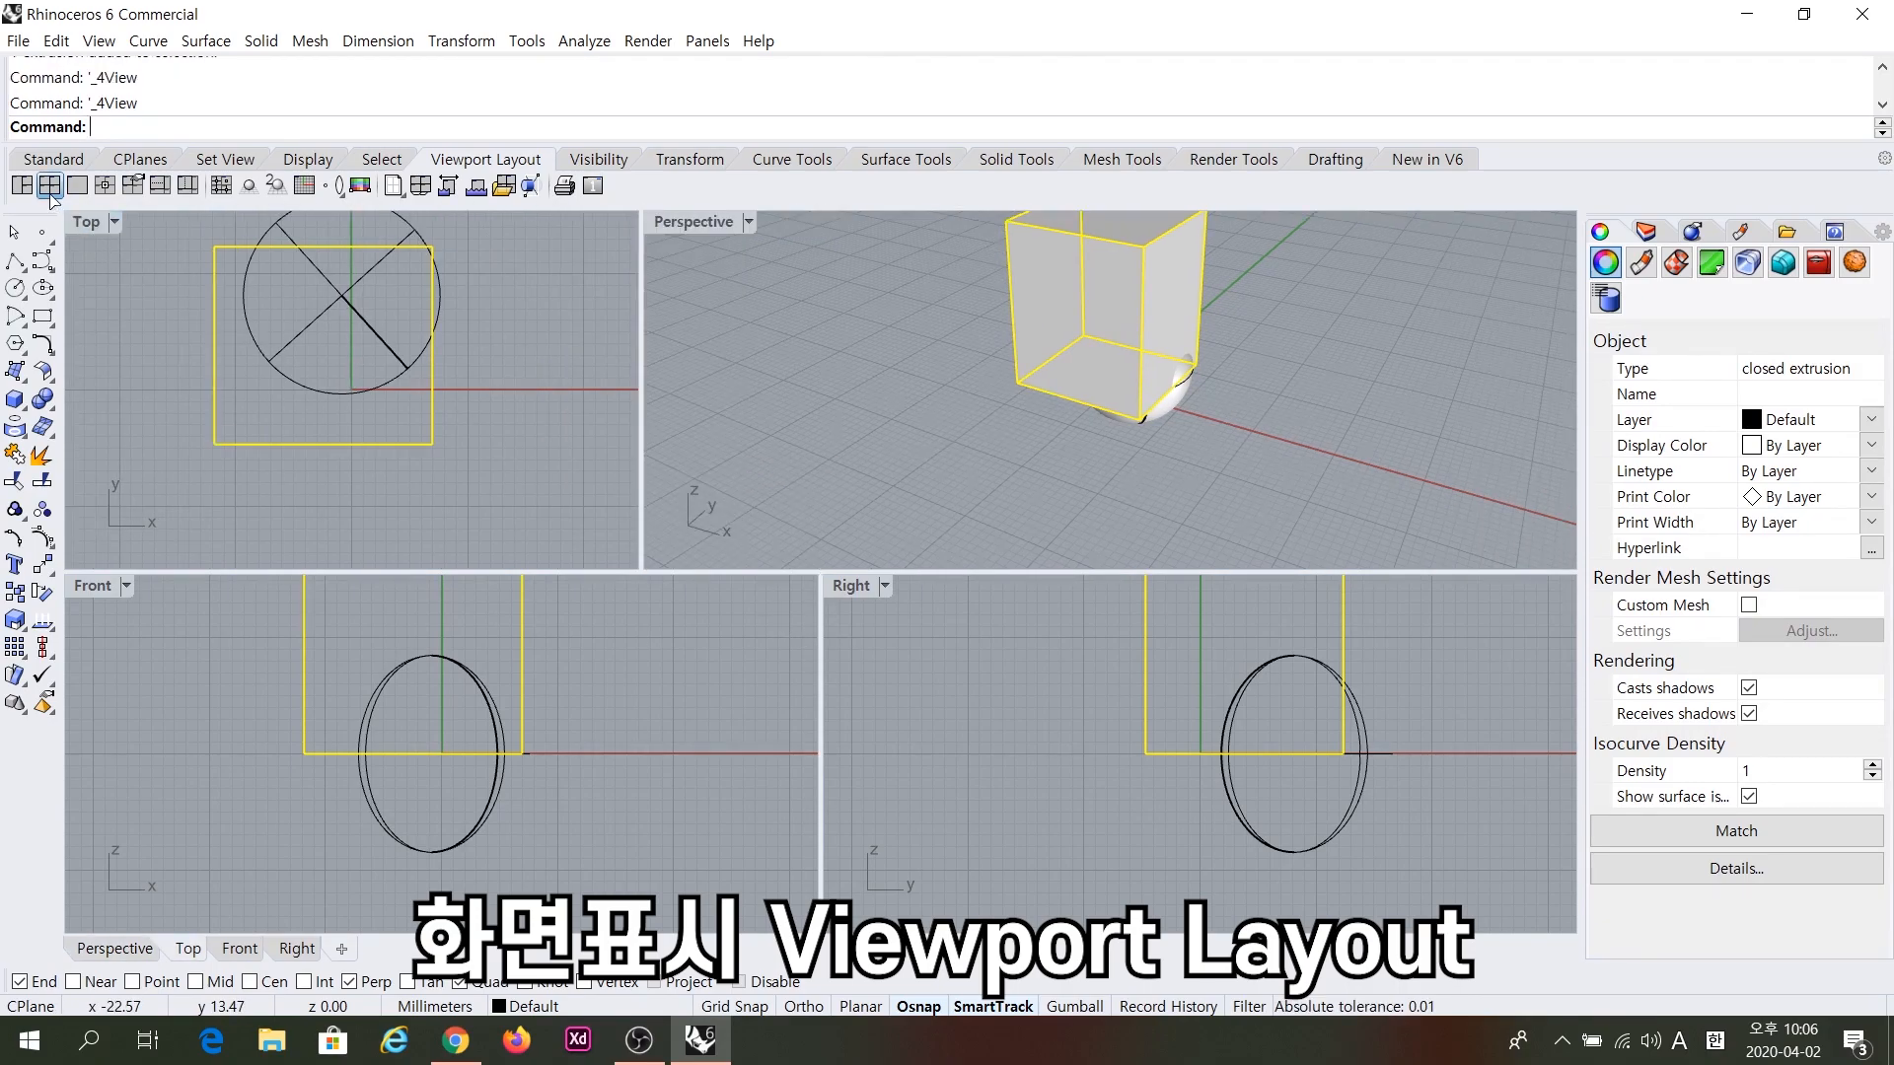
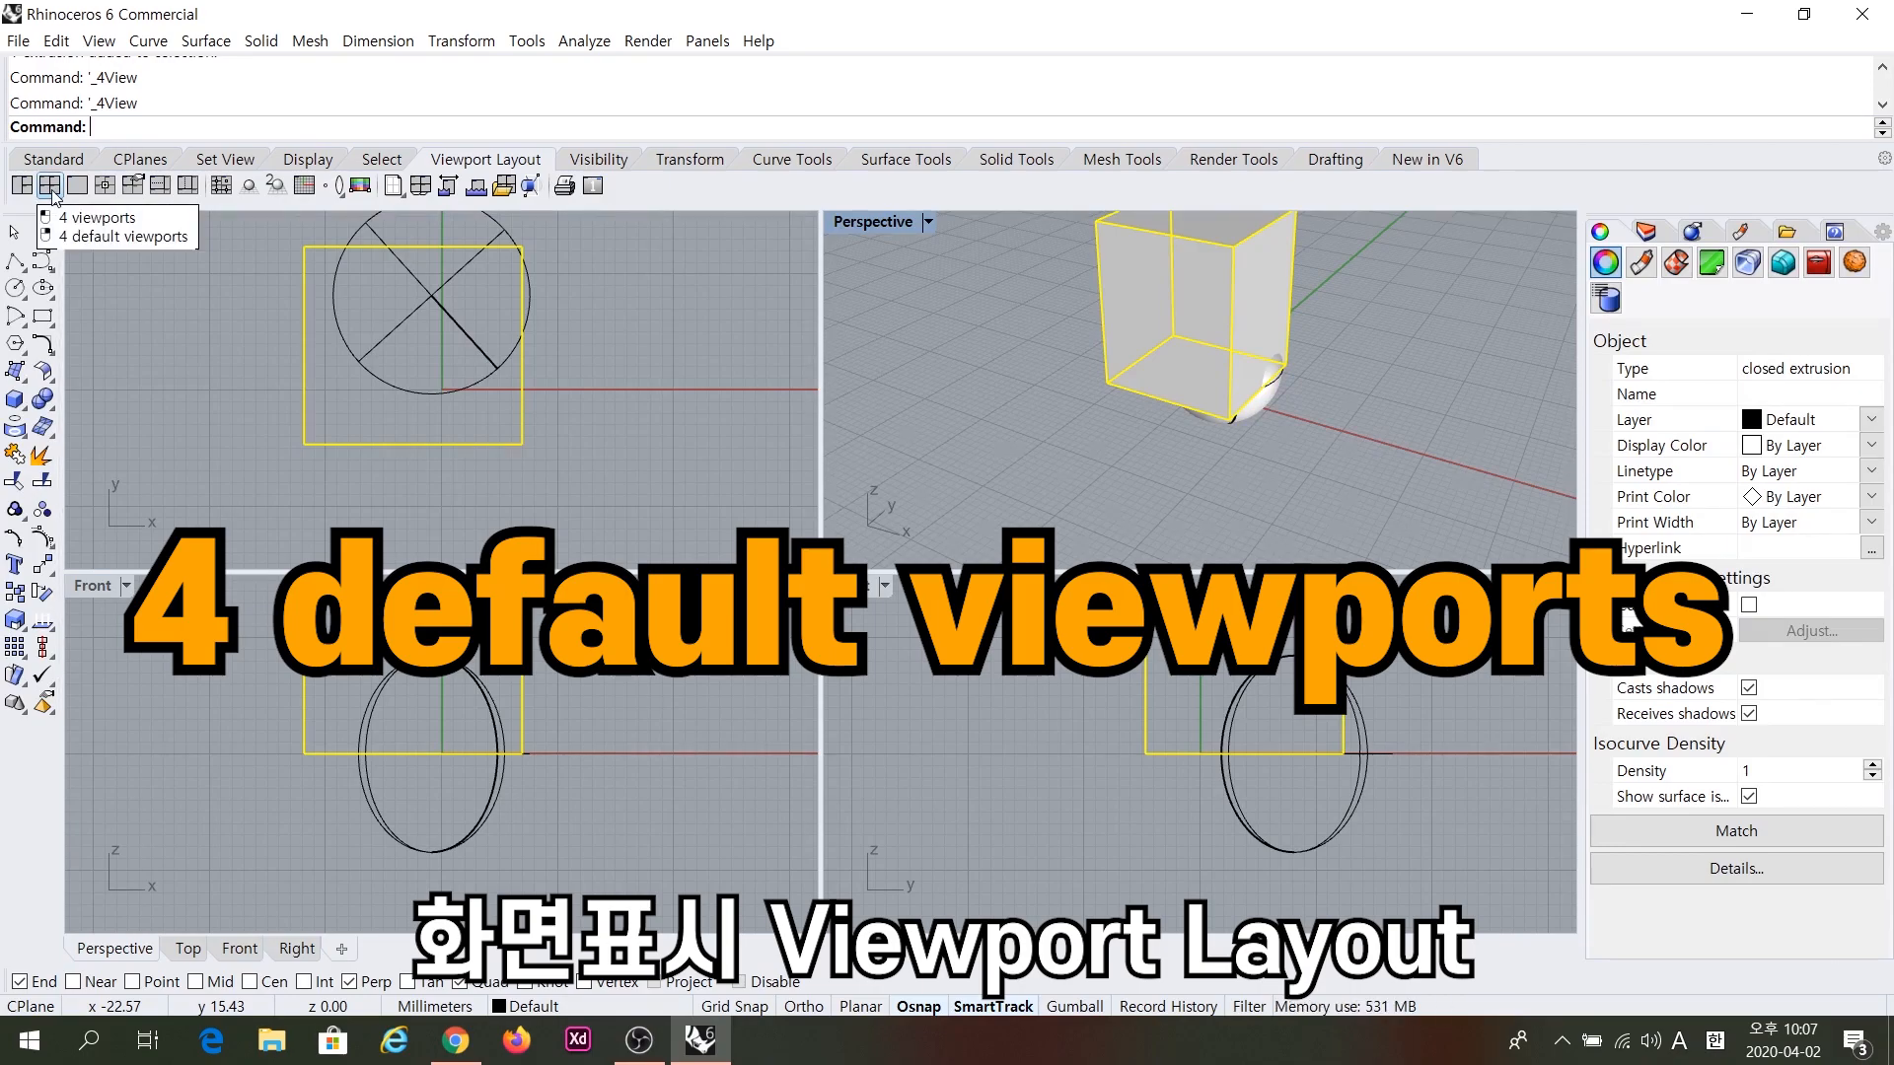
Reset to the 4 default viewports, and move the distant cylinder close to the box in the Top view.
right_click(52, 194)
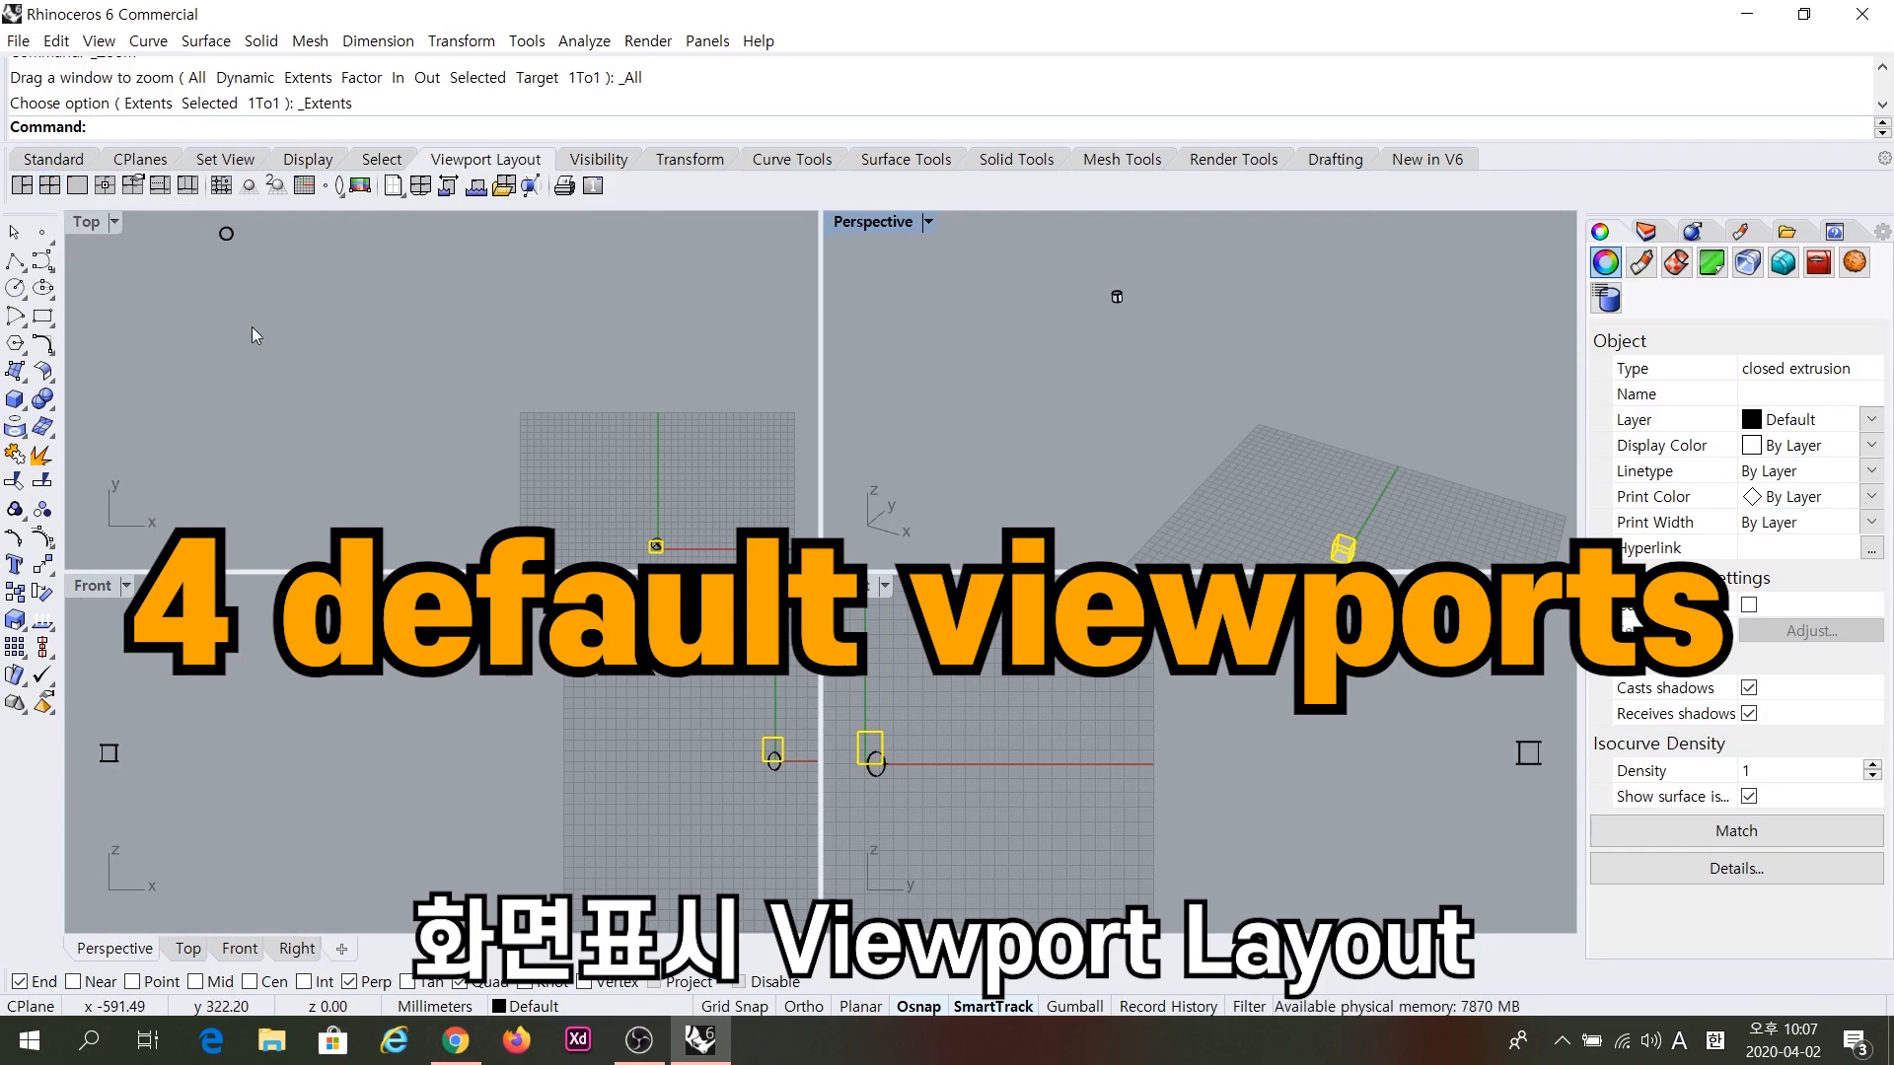
click(333, 330)
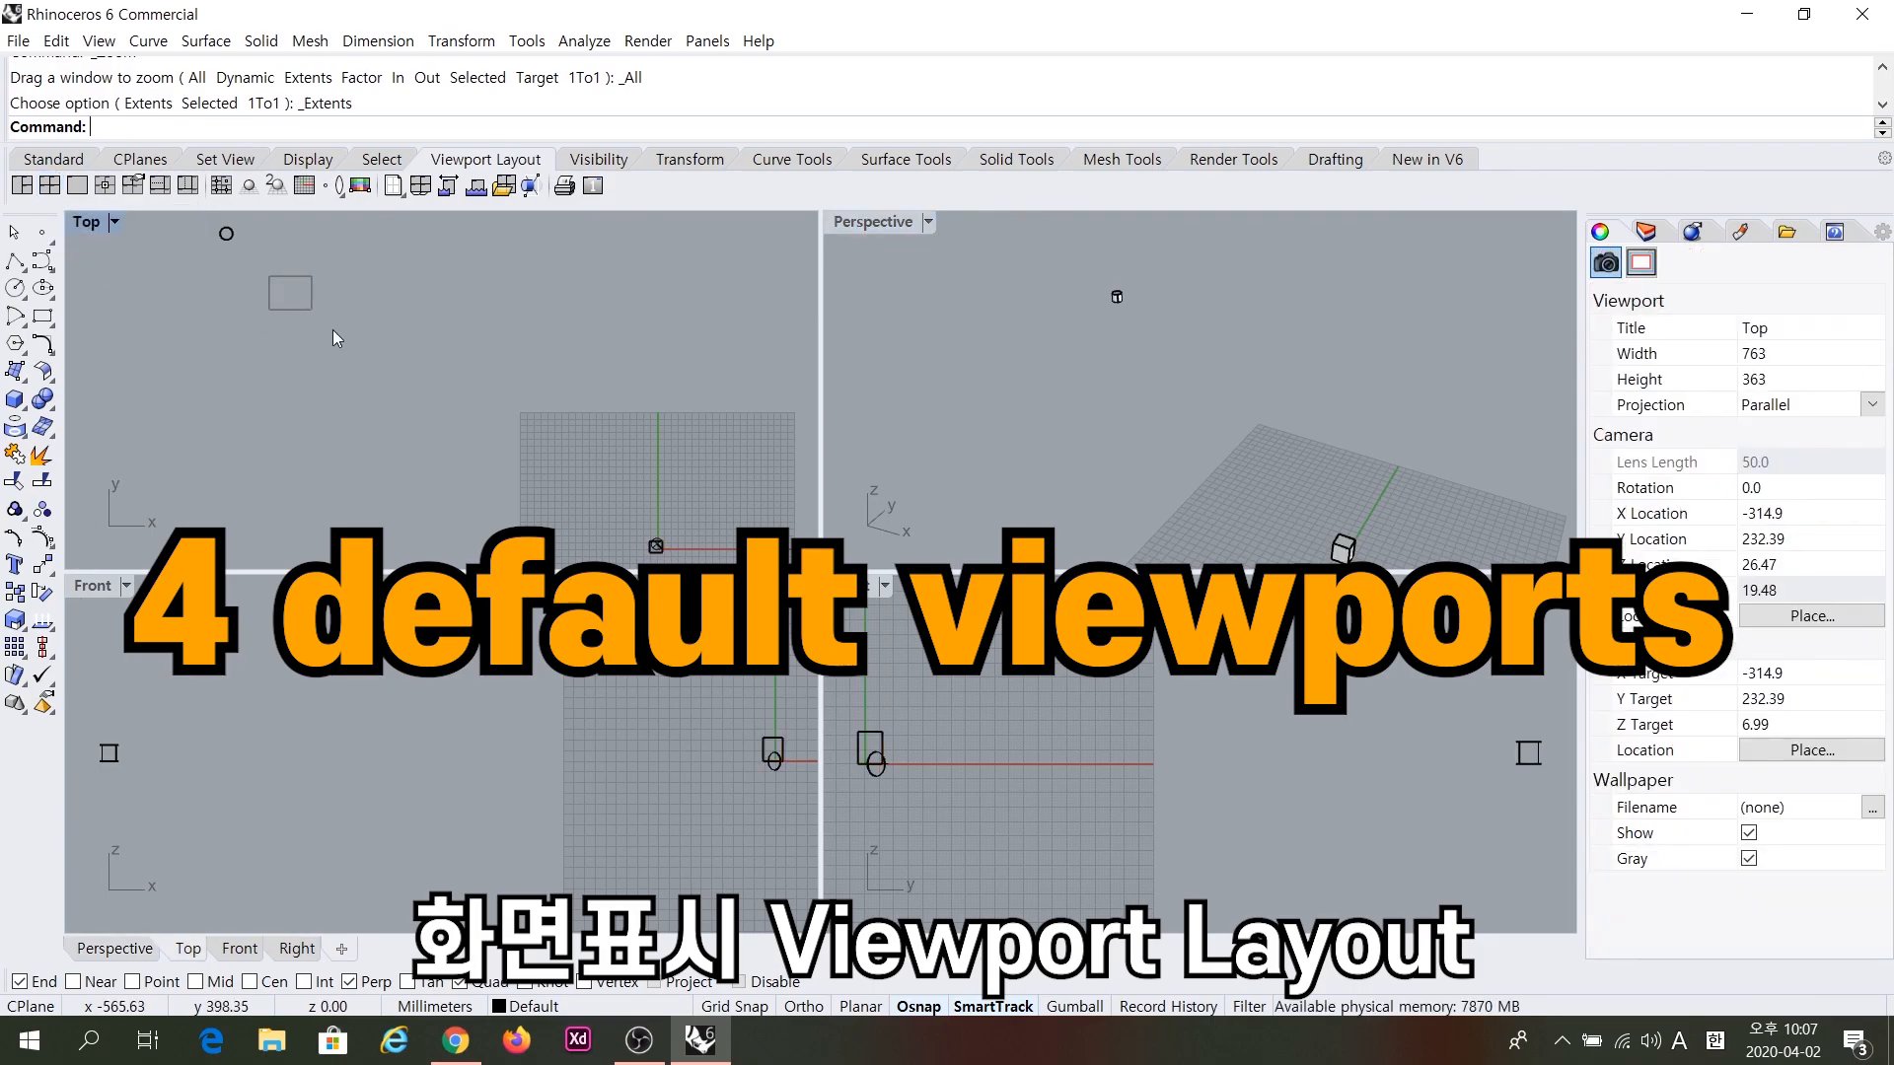
click(225, 240)
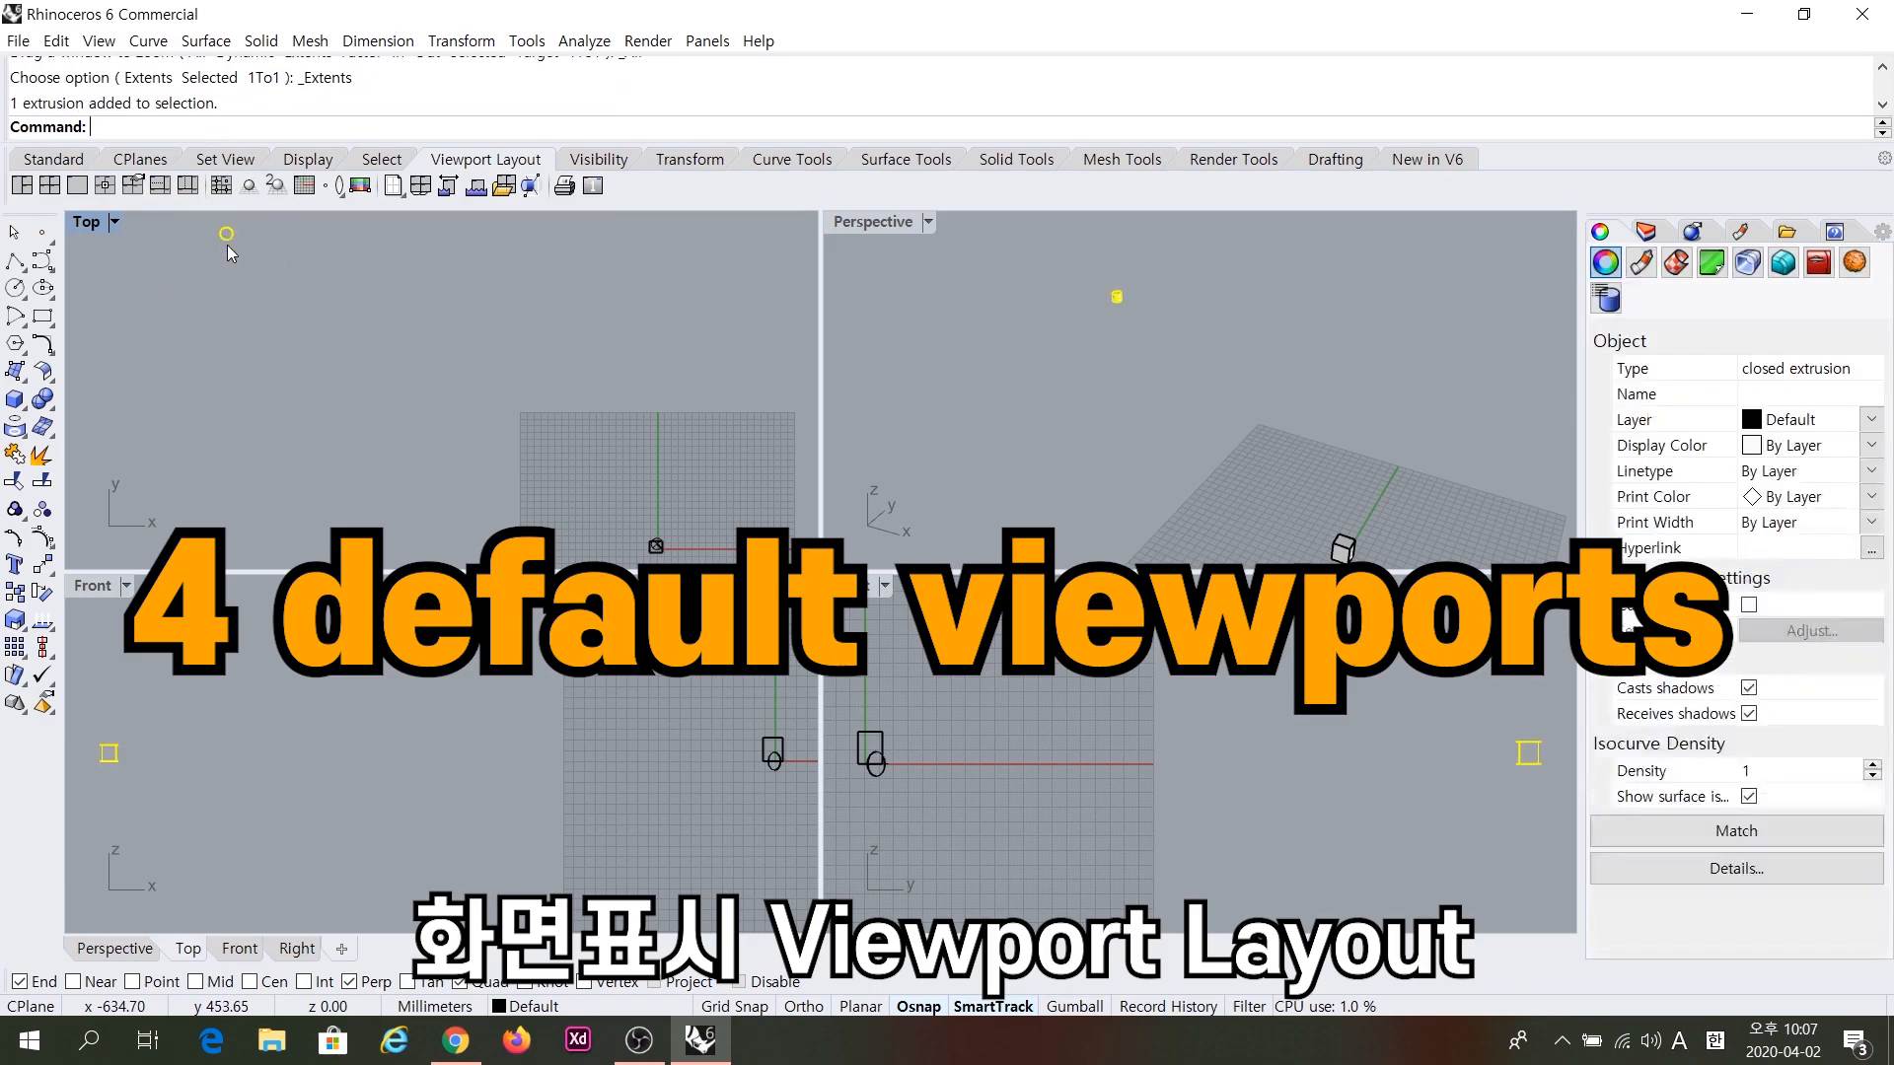
drag(227, 239, 636, 545)
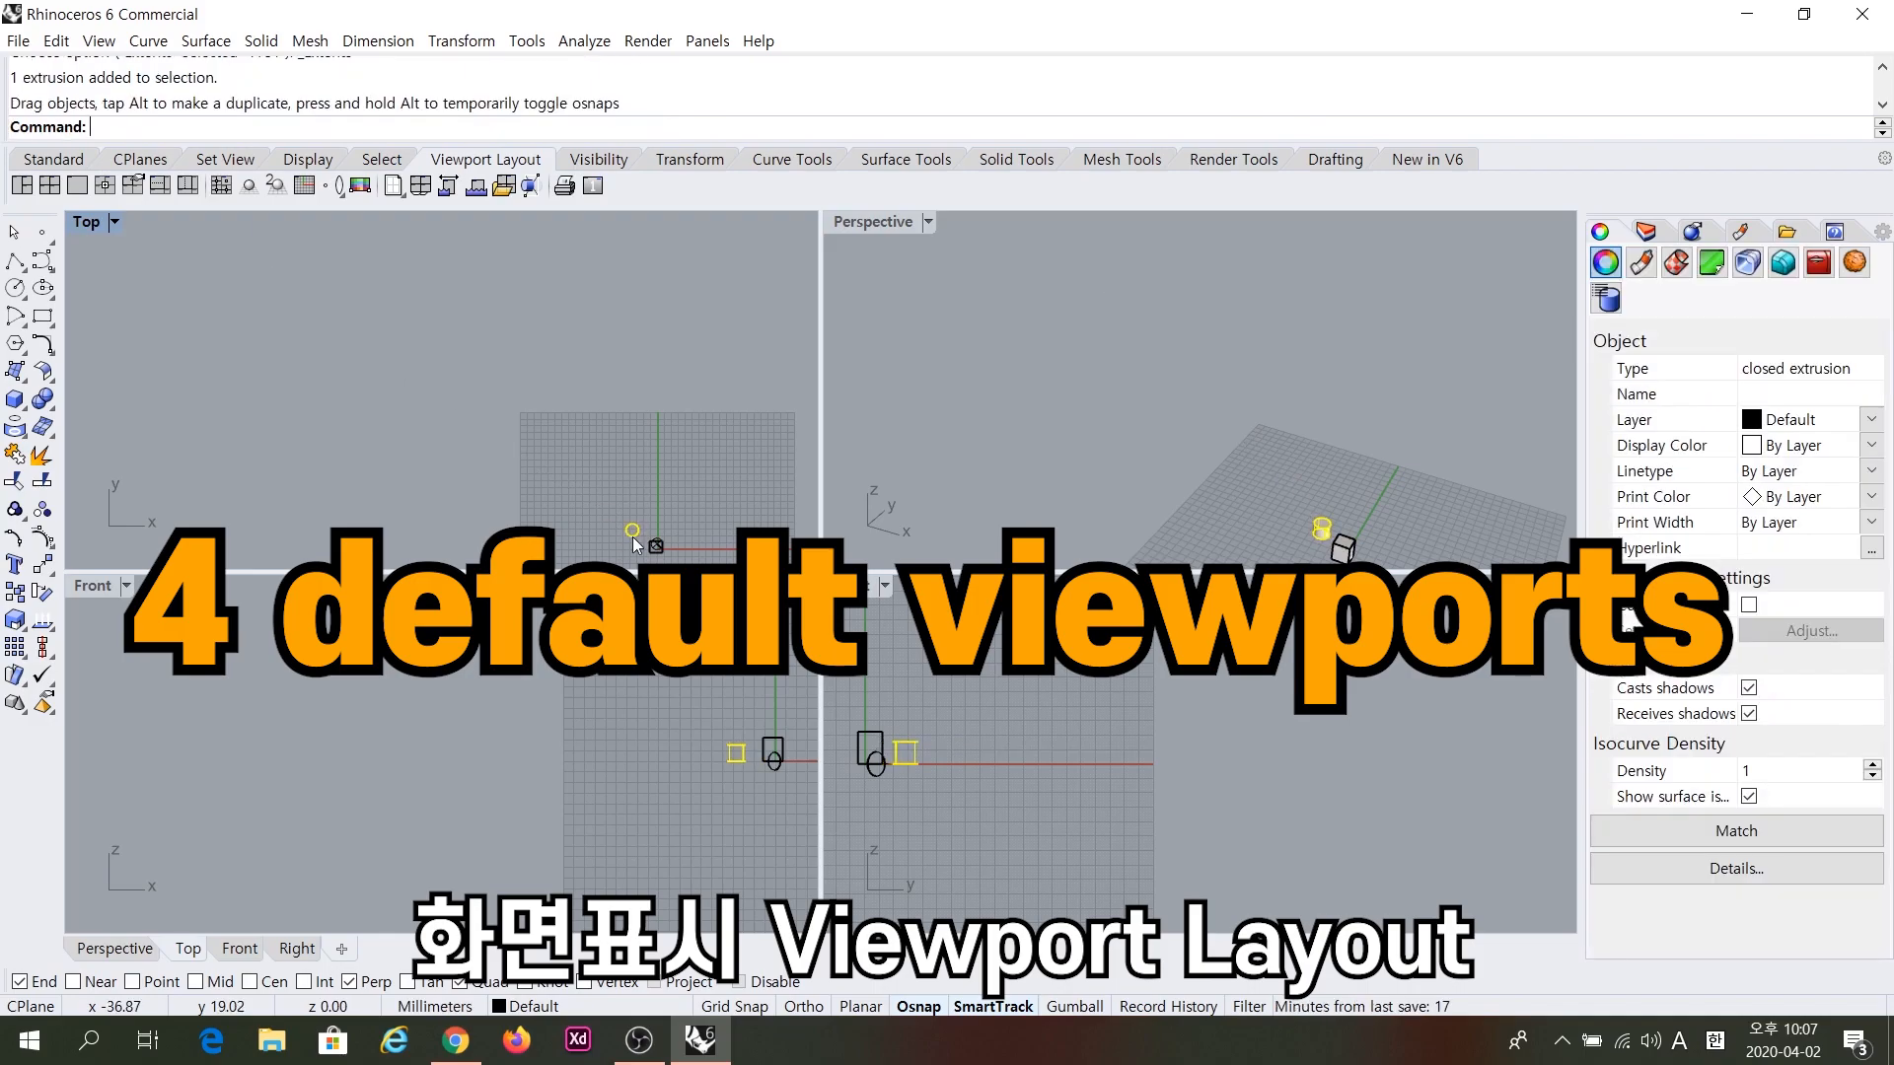
Reset to the 4 default viewports again to fit the regrouped objects, and pan and zoom the Top view.
right_click(48, 185)
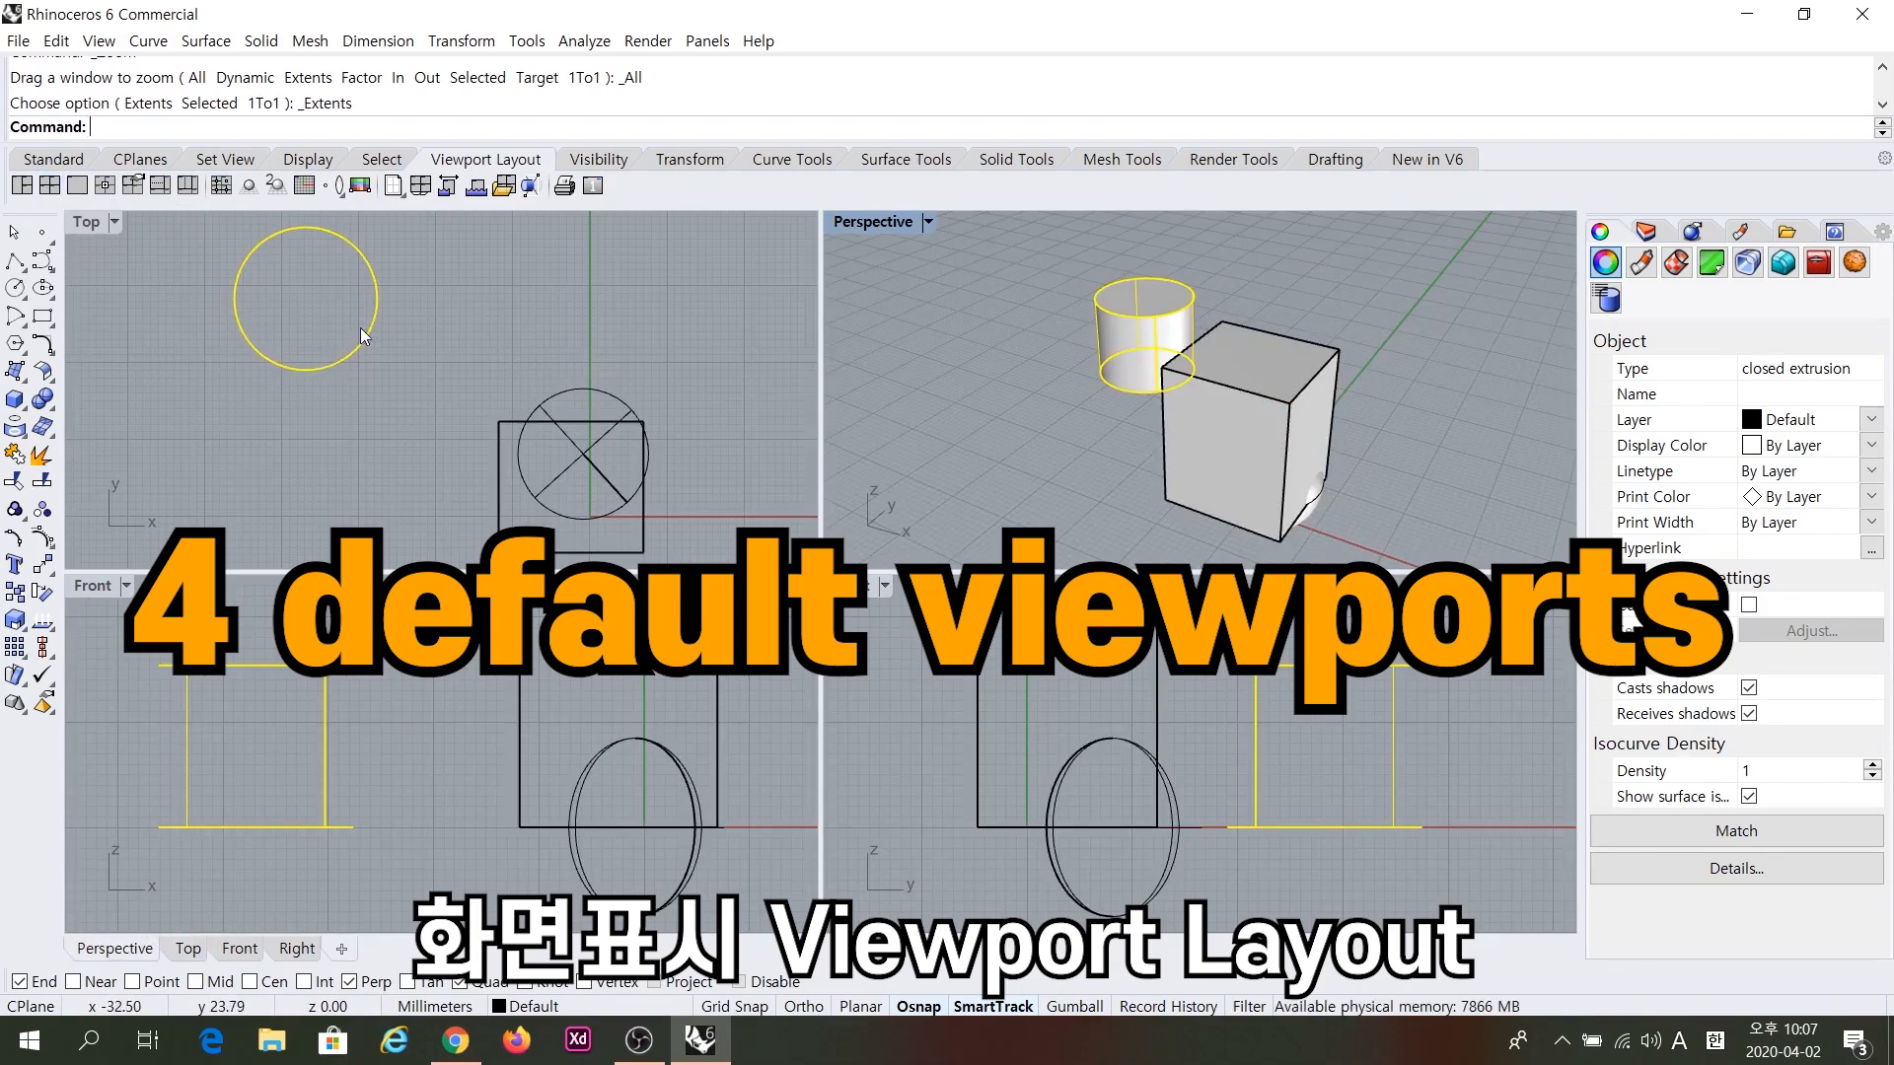
right_drag(346, 367, 385, 322)
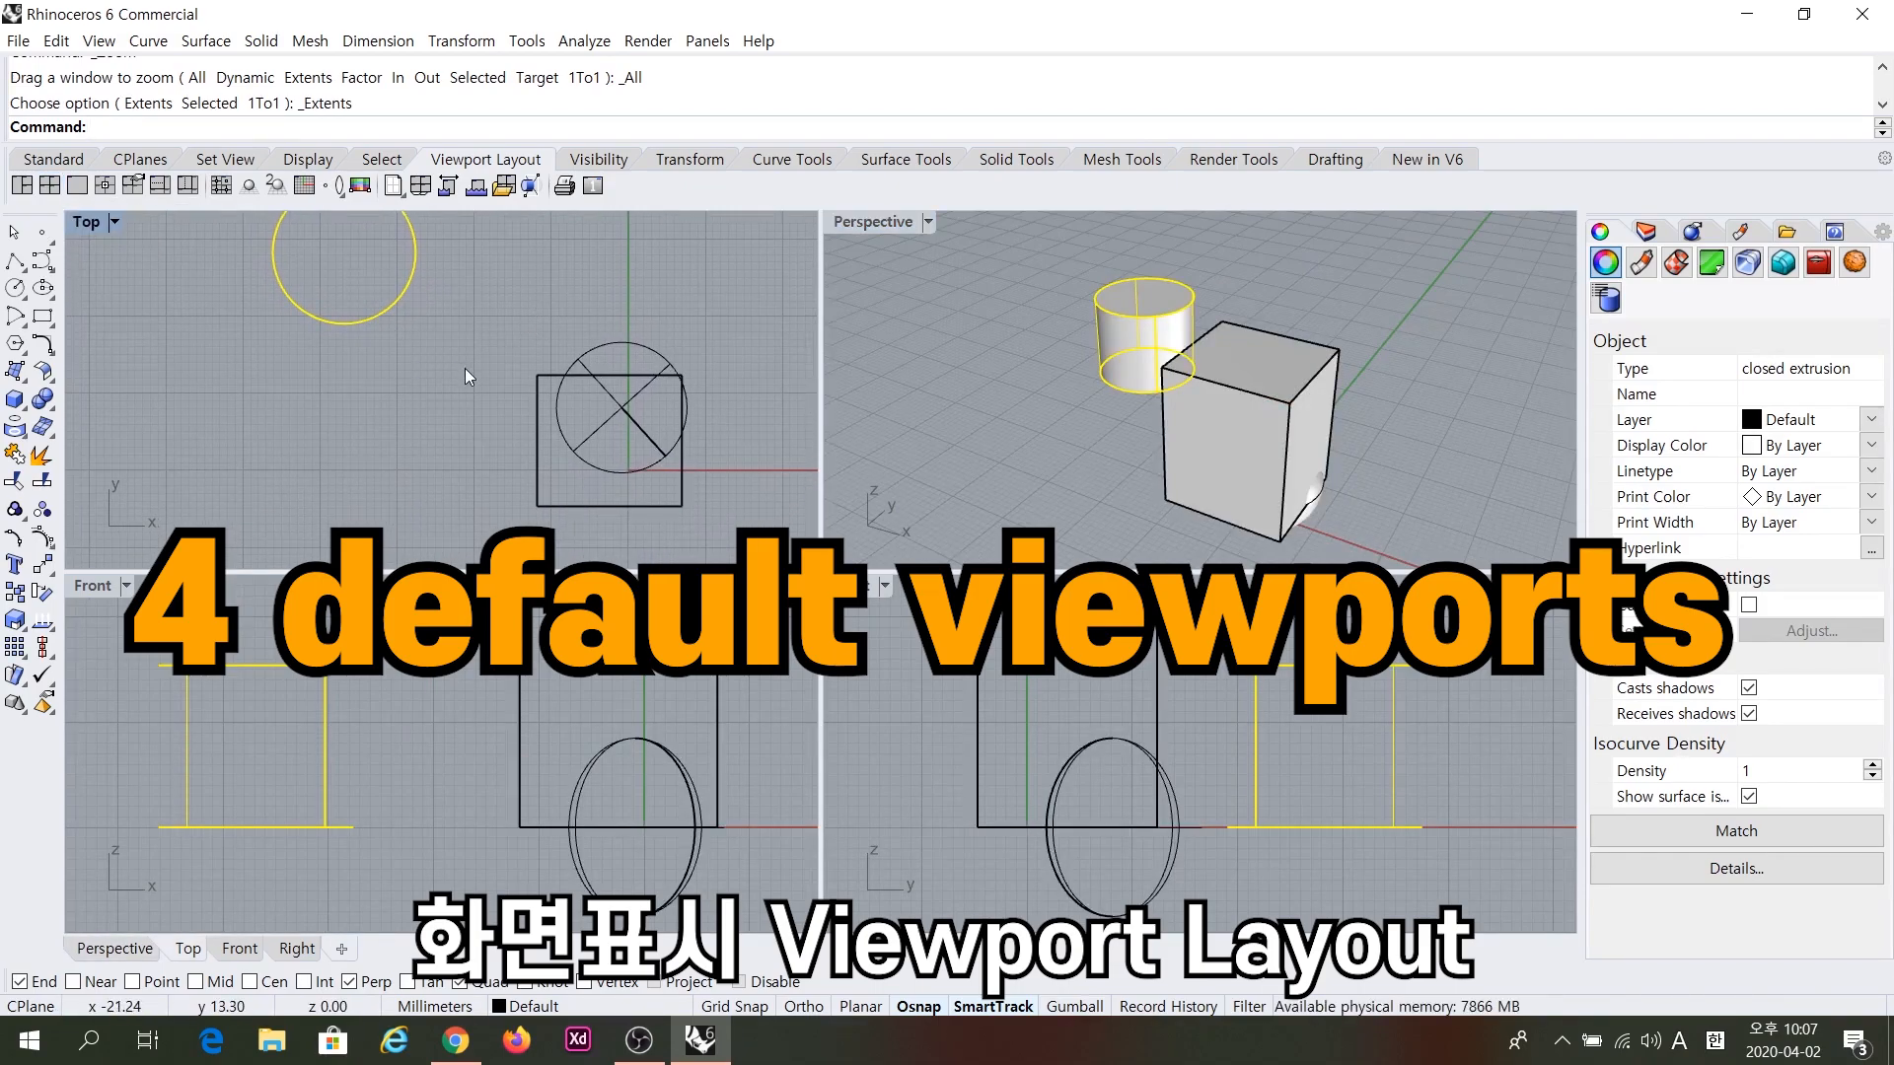
scroll(466, 369, down, 4)
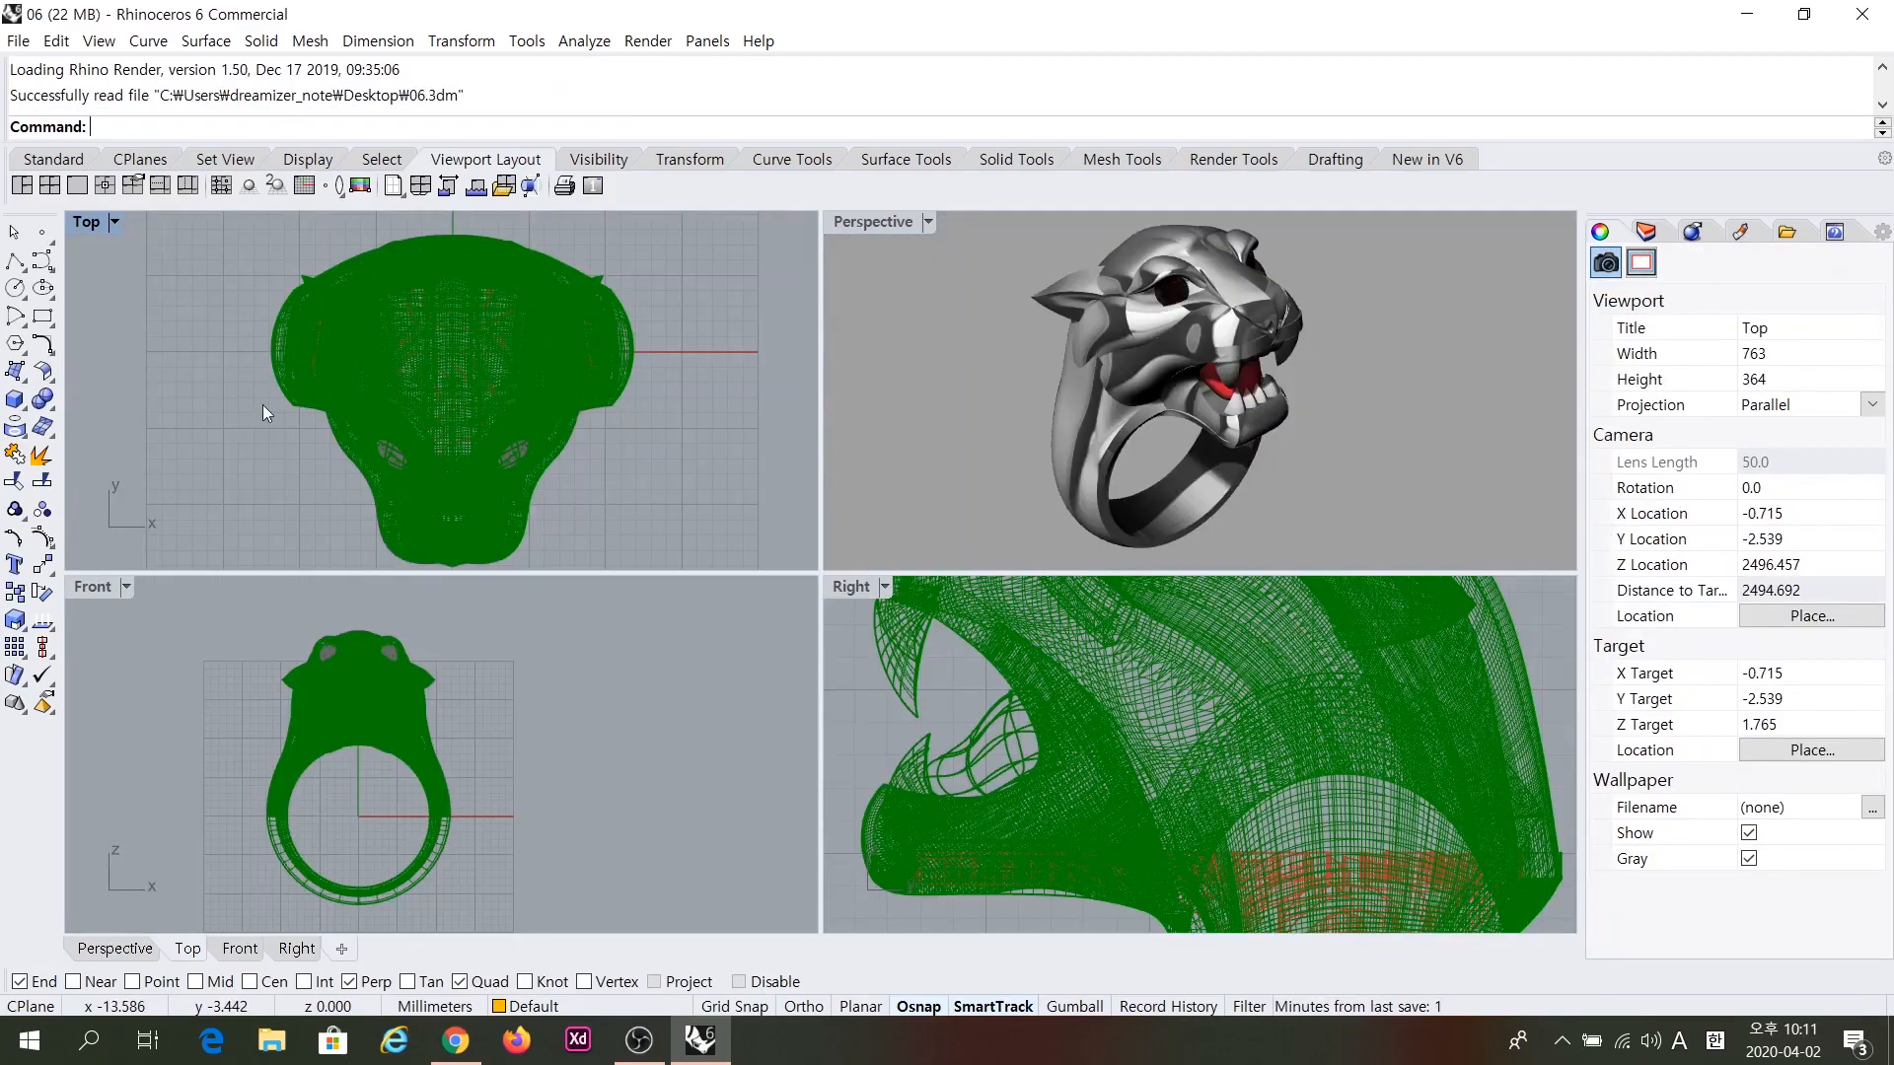
Orbit the panther ring model in the Perspective view and zoom out the Right view.
right_drag(1223, 464, 883, 407)
scroll(1194, 758, down, 8)
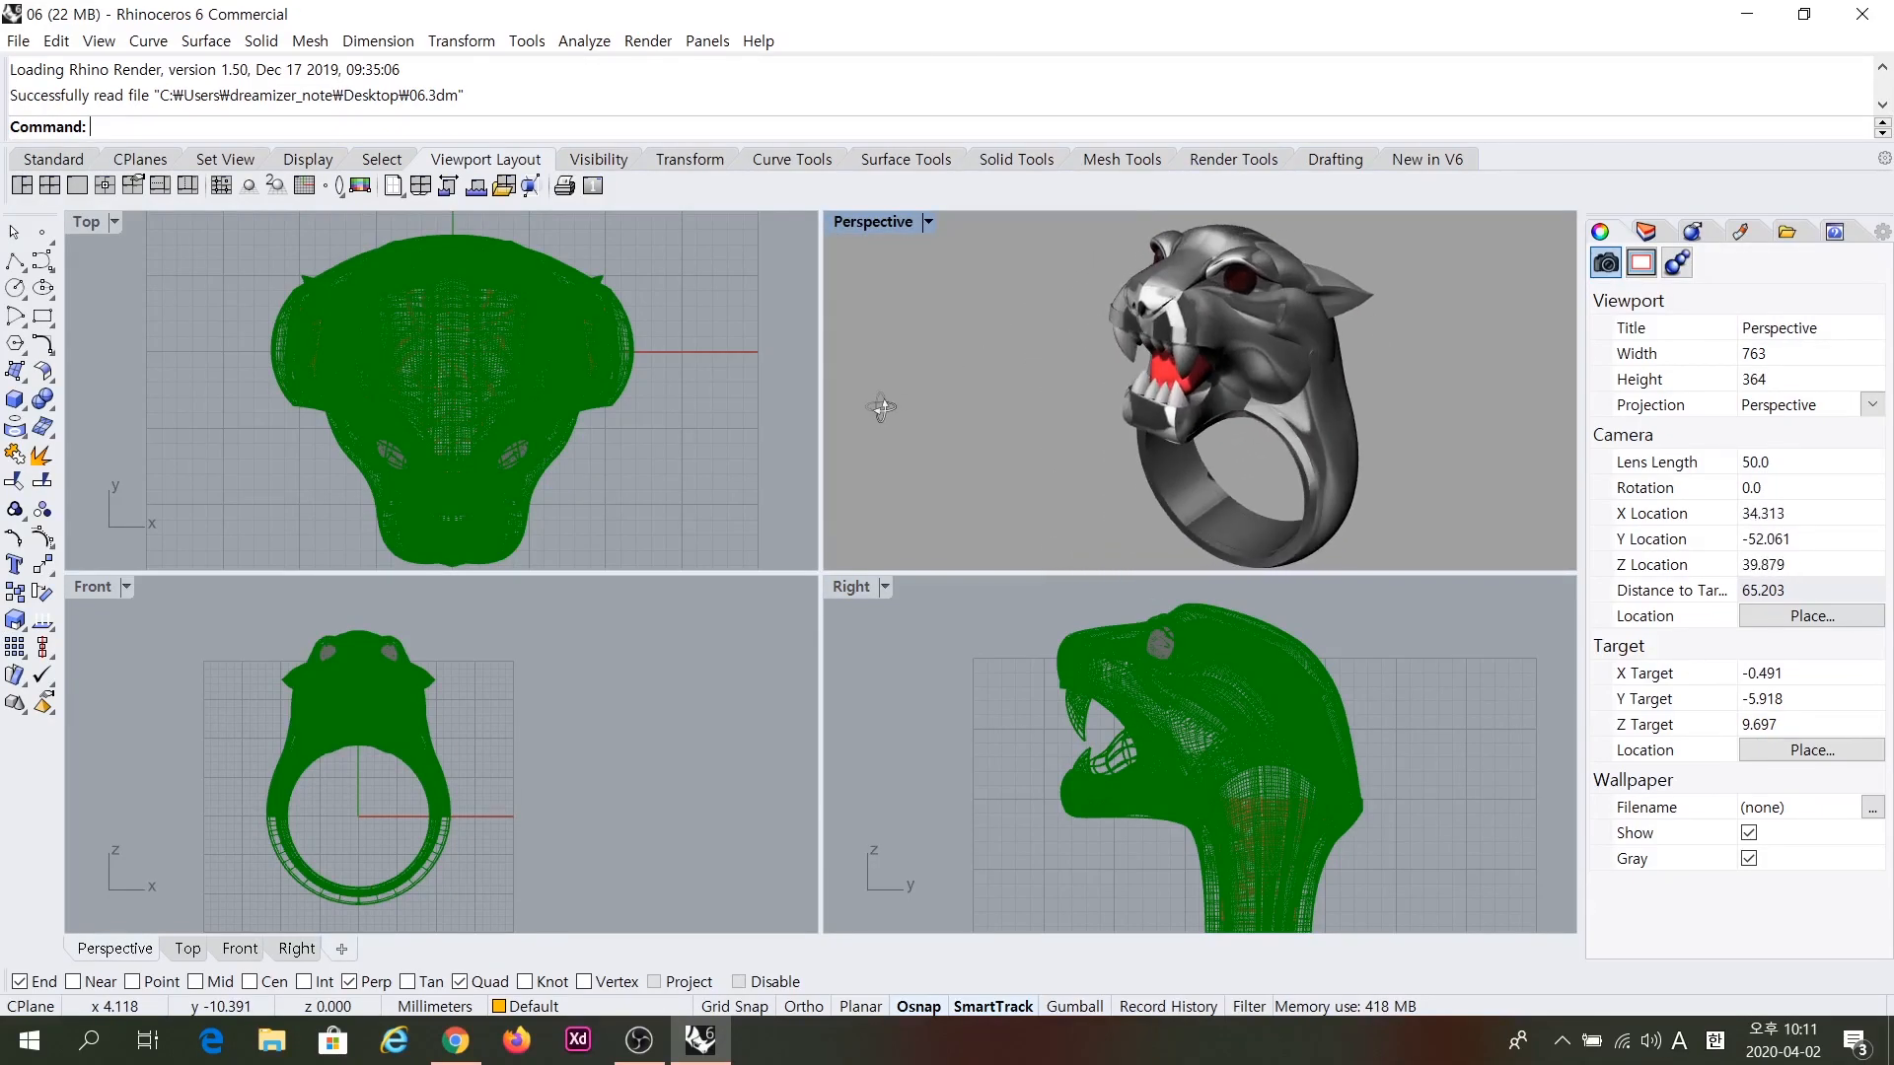
Zoom in on the ring in the Top view and make the Front and Right viewports active in turn.
scroll(440, 405, up, 3)
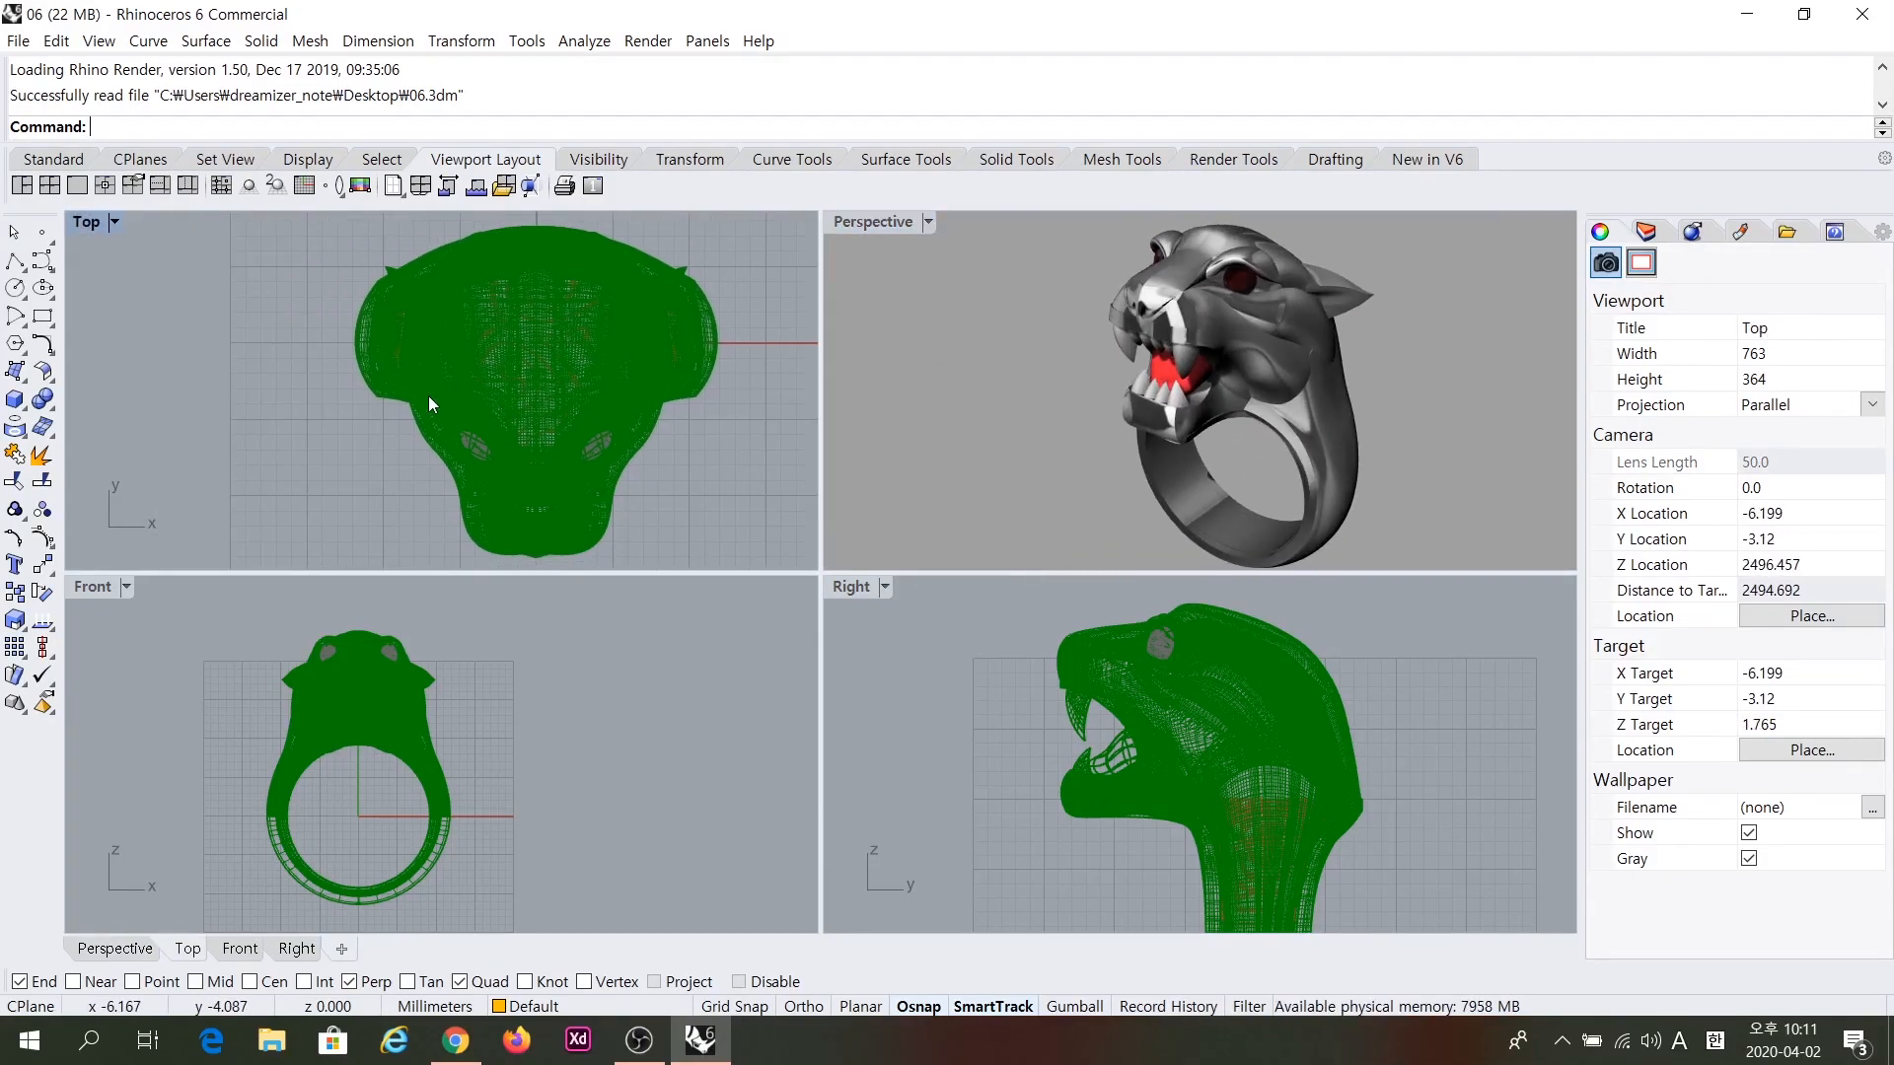
click(605, 634)
click(911, 701)
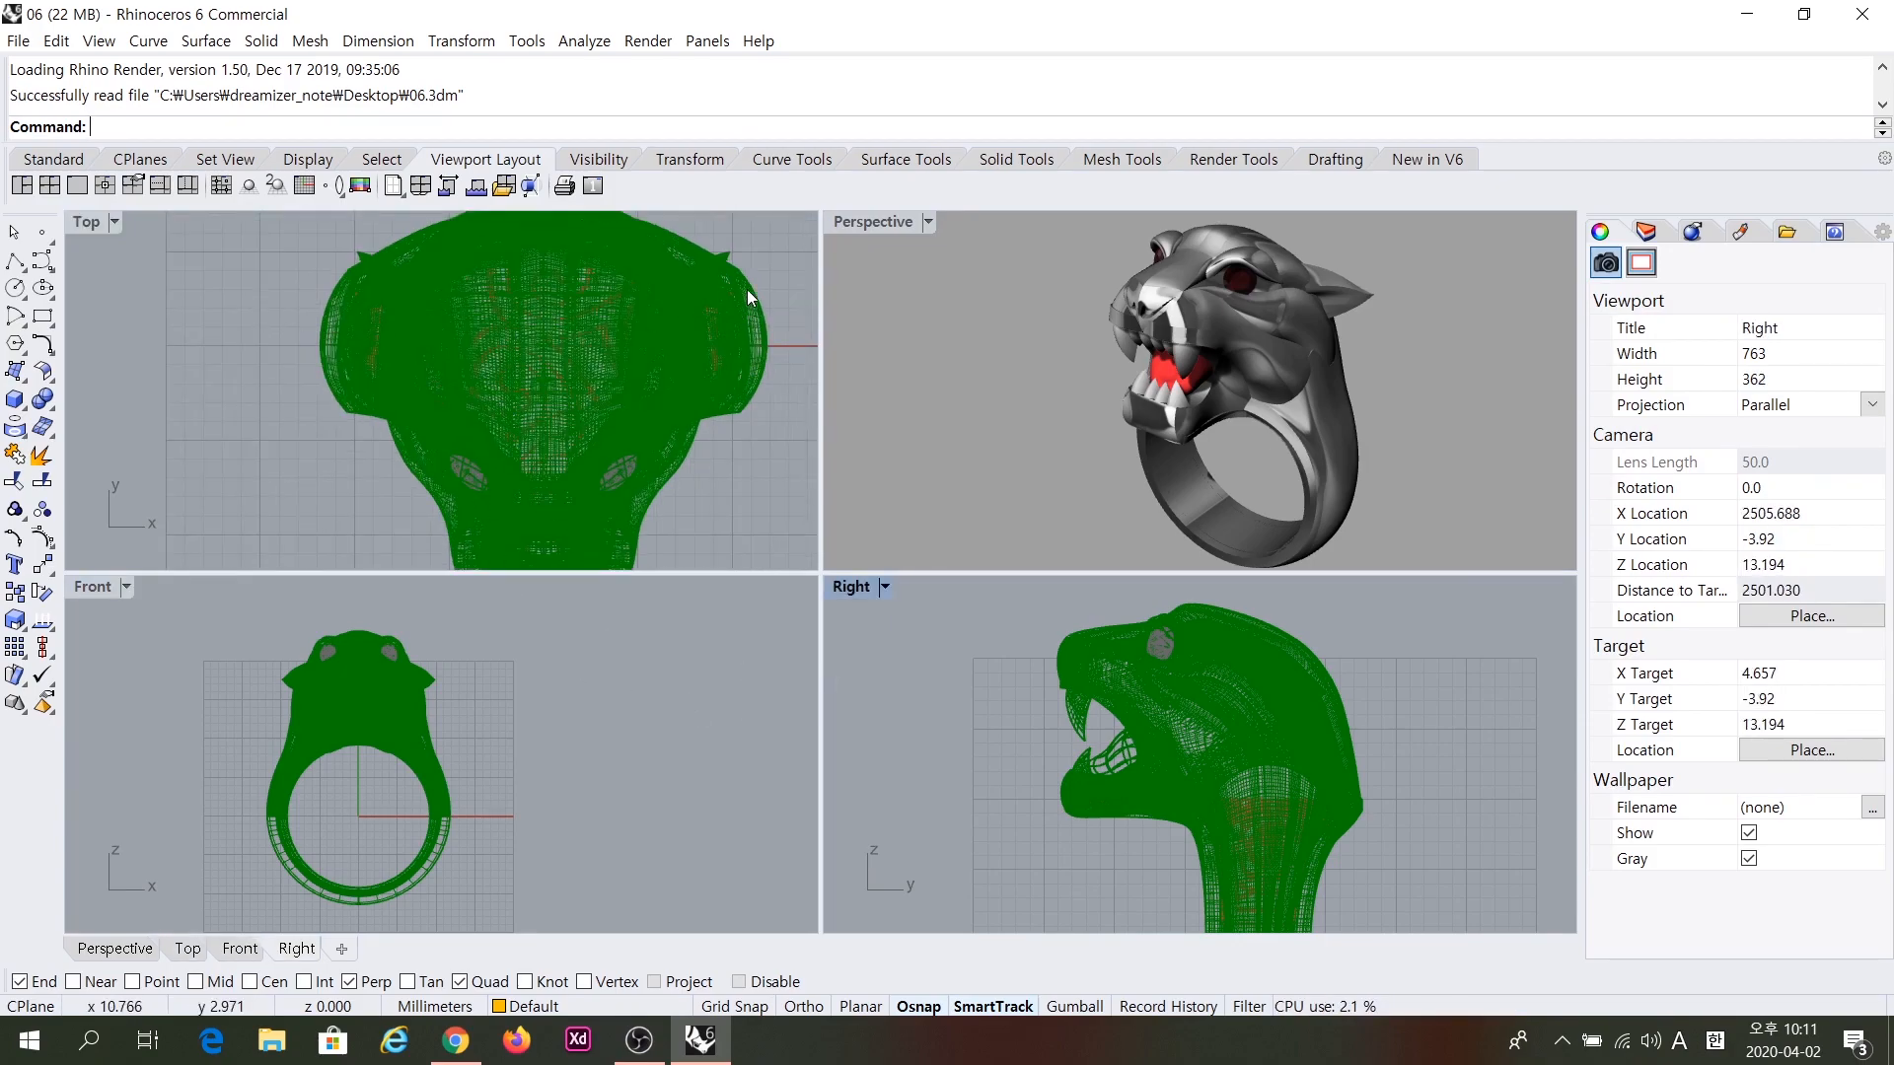
Set the Perspective viewport's display mode to Shaded and view the panther ring's head up close.
click(932, 227)
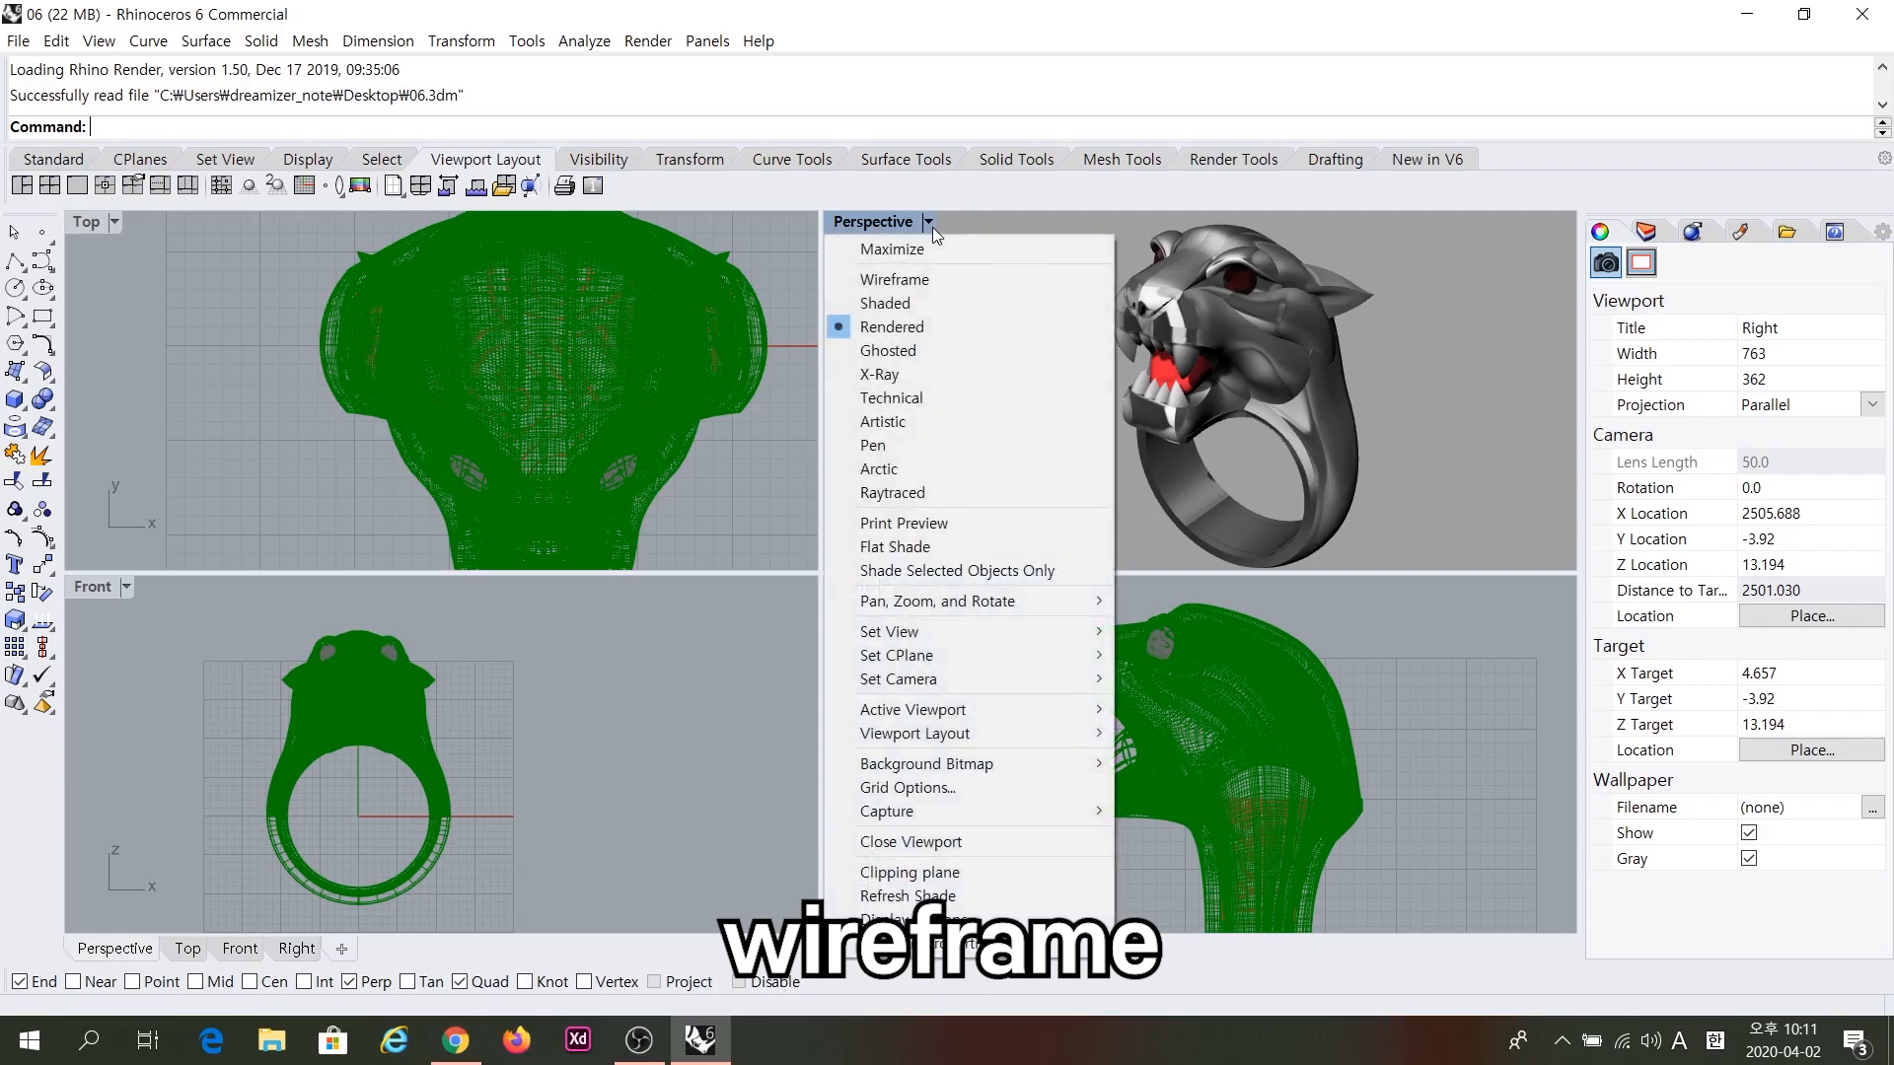
click(897, 304)
right_drag(1004, 321, 1287, 353)
scroll(1020, 278, up, 4)
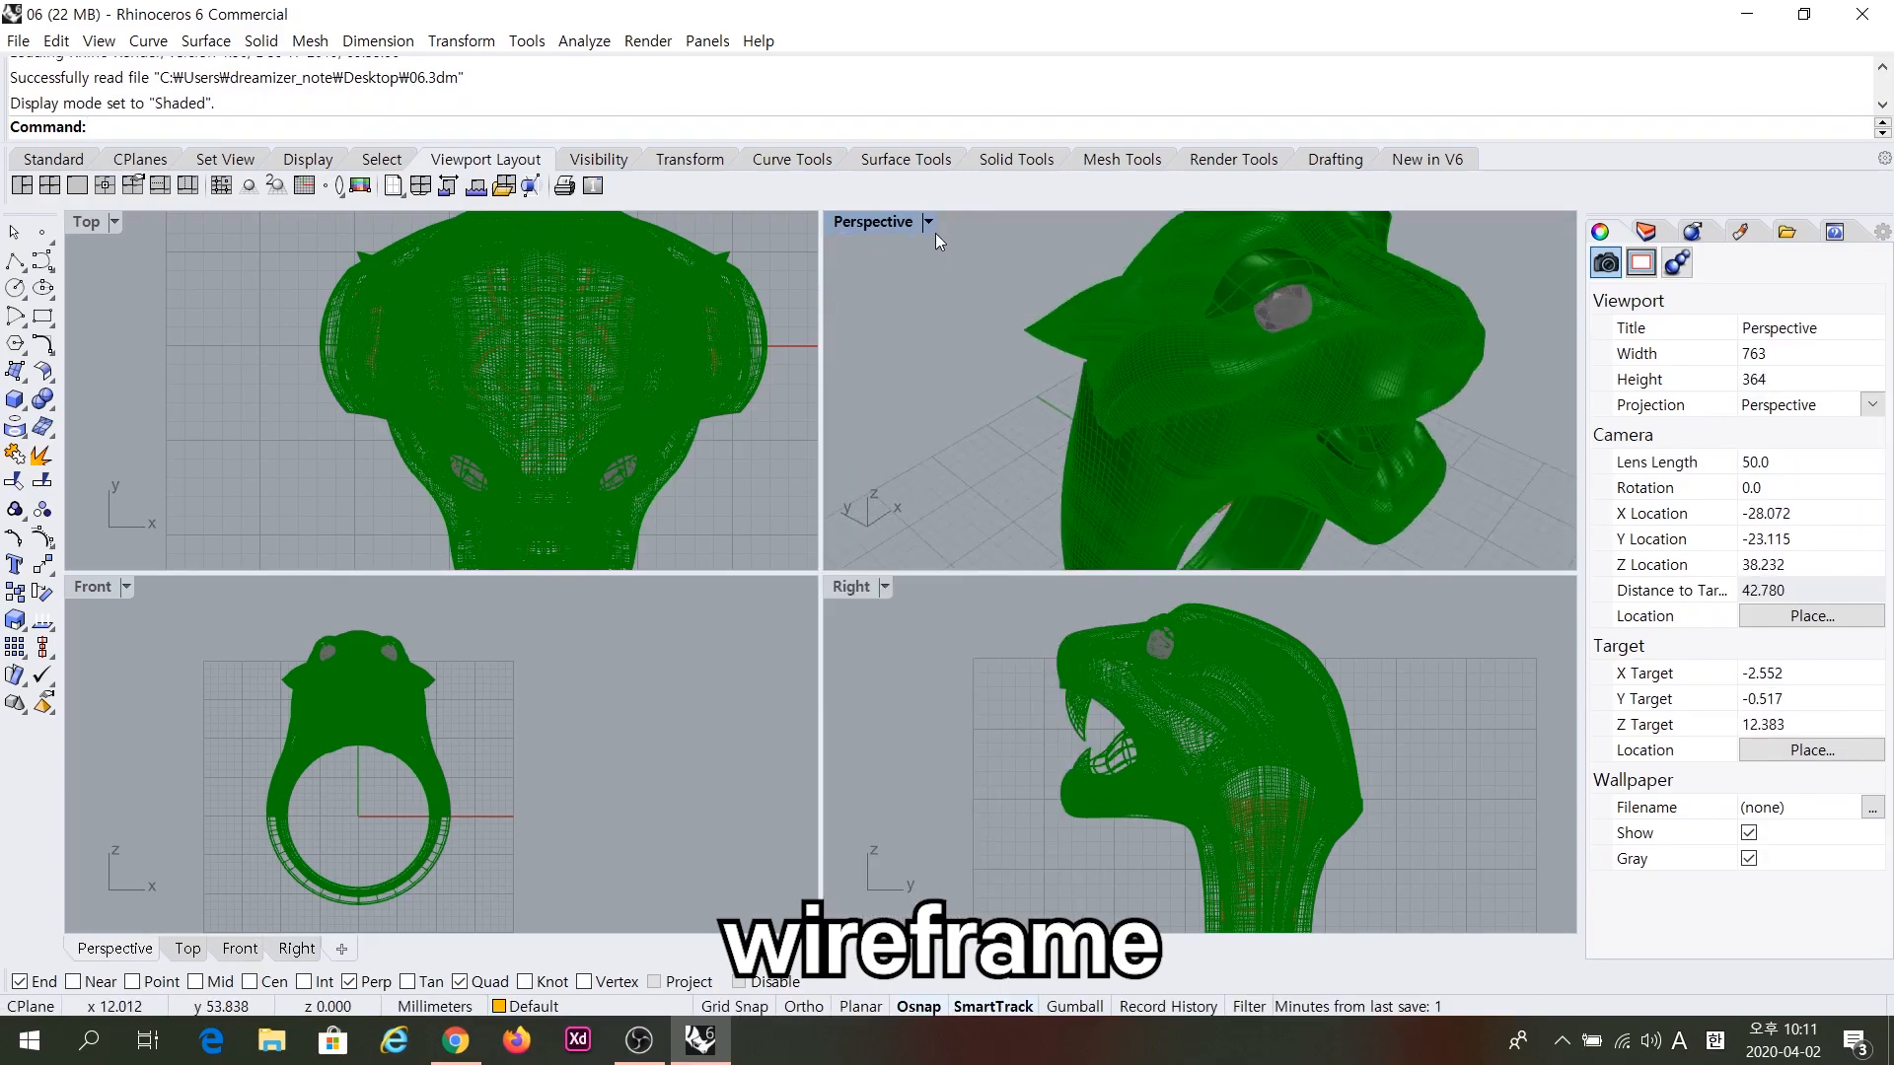
Set the Perspective viewport to Wireframe display and maximize it to examine the ring's mesh lines.
click(927, 222)
click(898, 280)
right_drag(956, 351, 1118, 537)
double_click(878, 223)
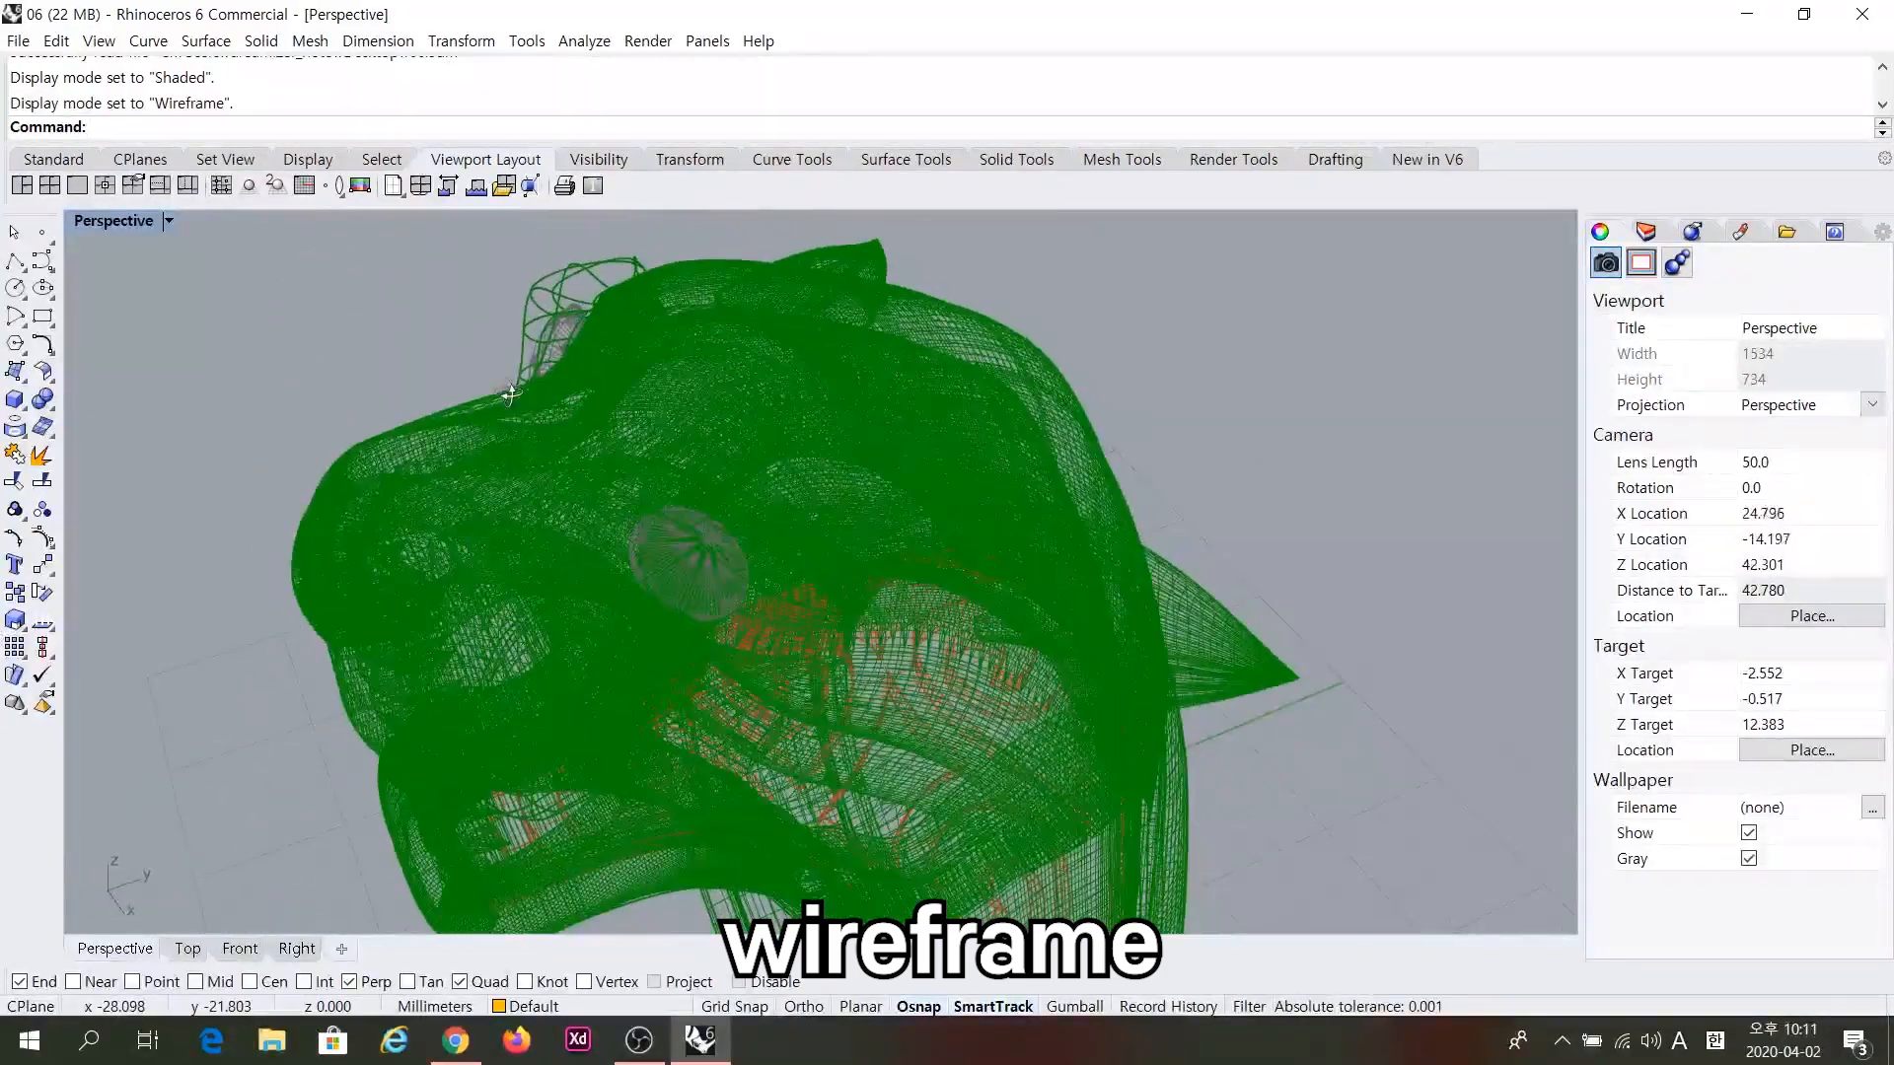
scroll(542, 322, up, 4)
scroll(542, 323, down, 4)
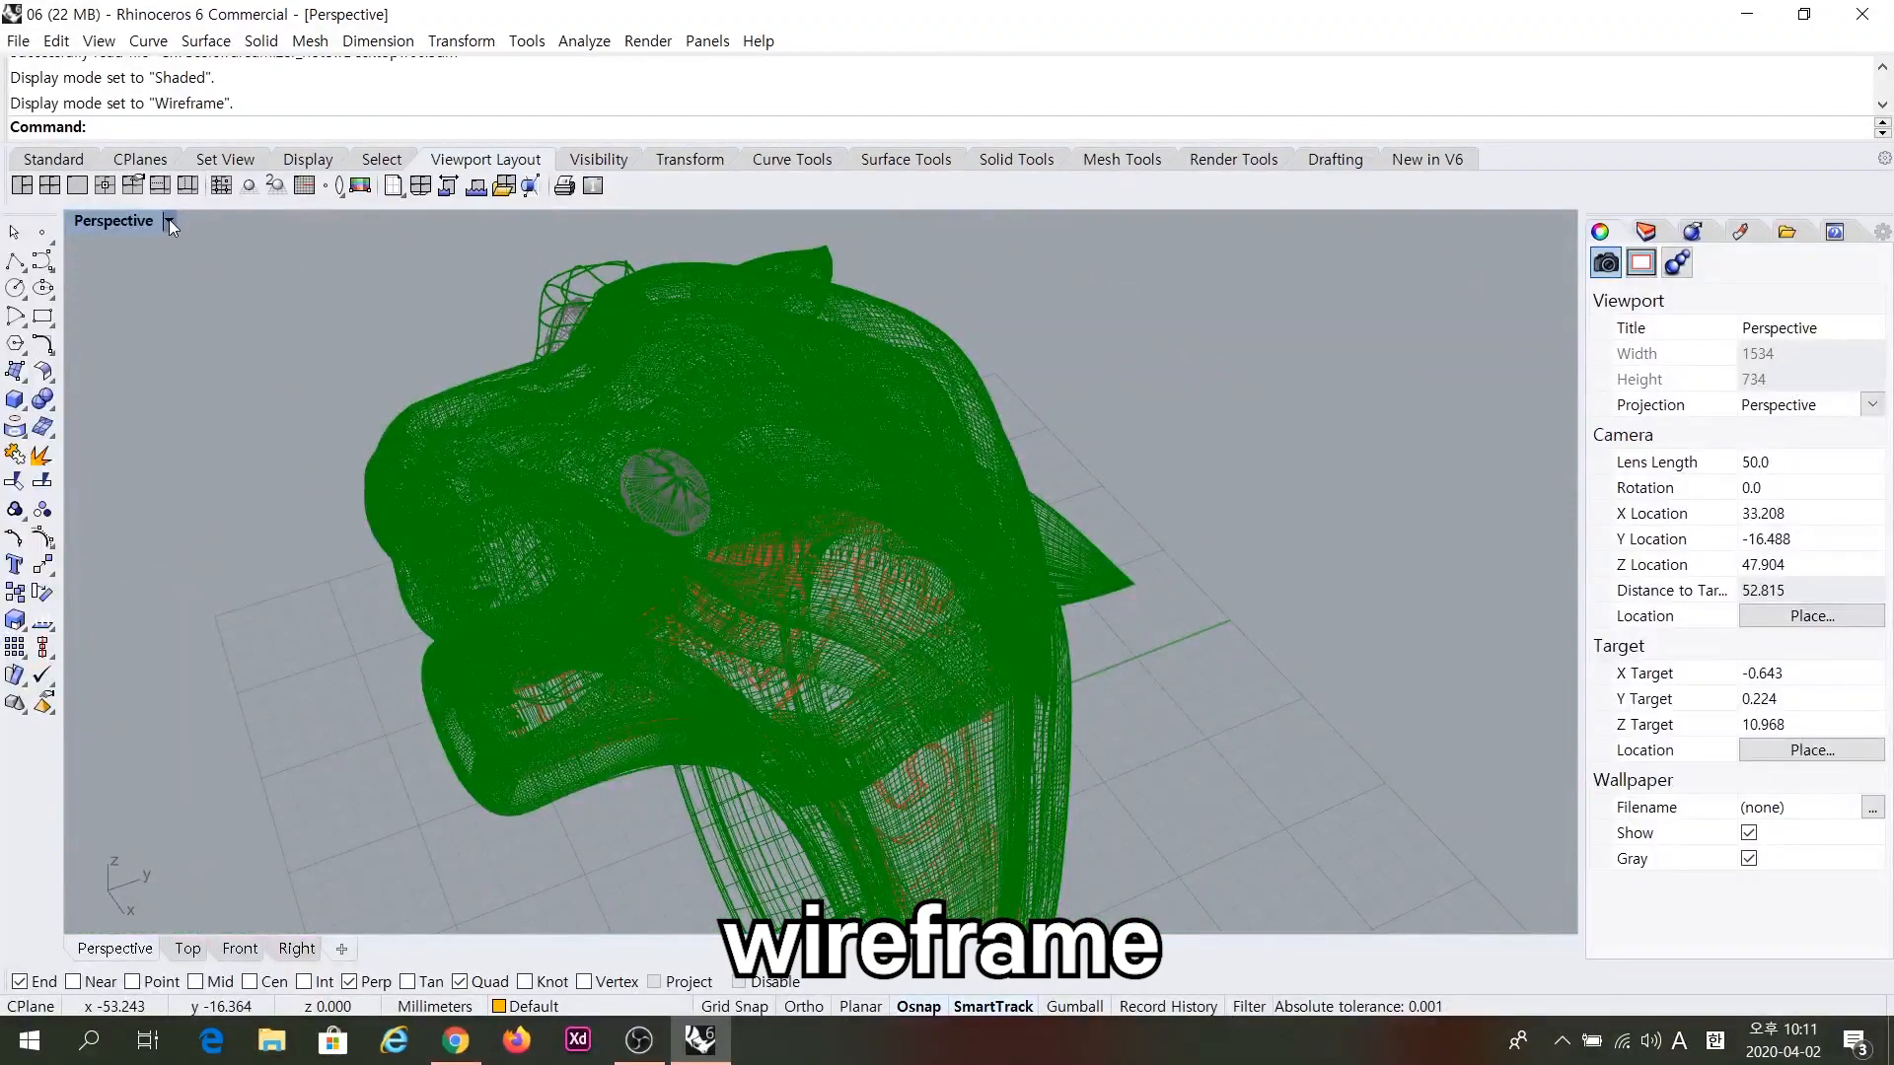
Switch the maximized Perspective viewport to Shaded display and orbit around the panther head.
click(169, 221)
click(163, 303)
right_drag(182, 305, 704, 407)
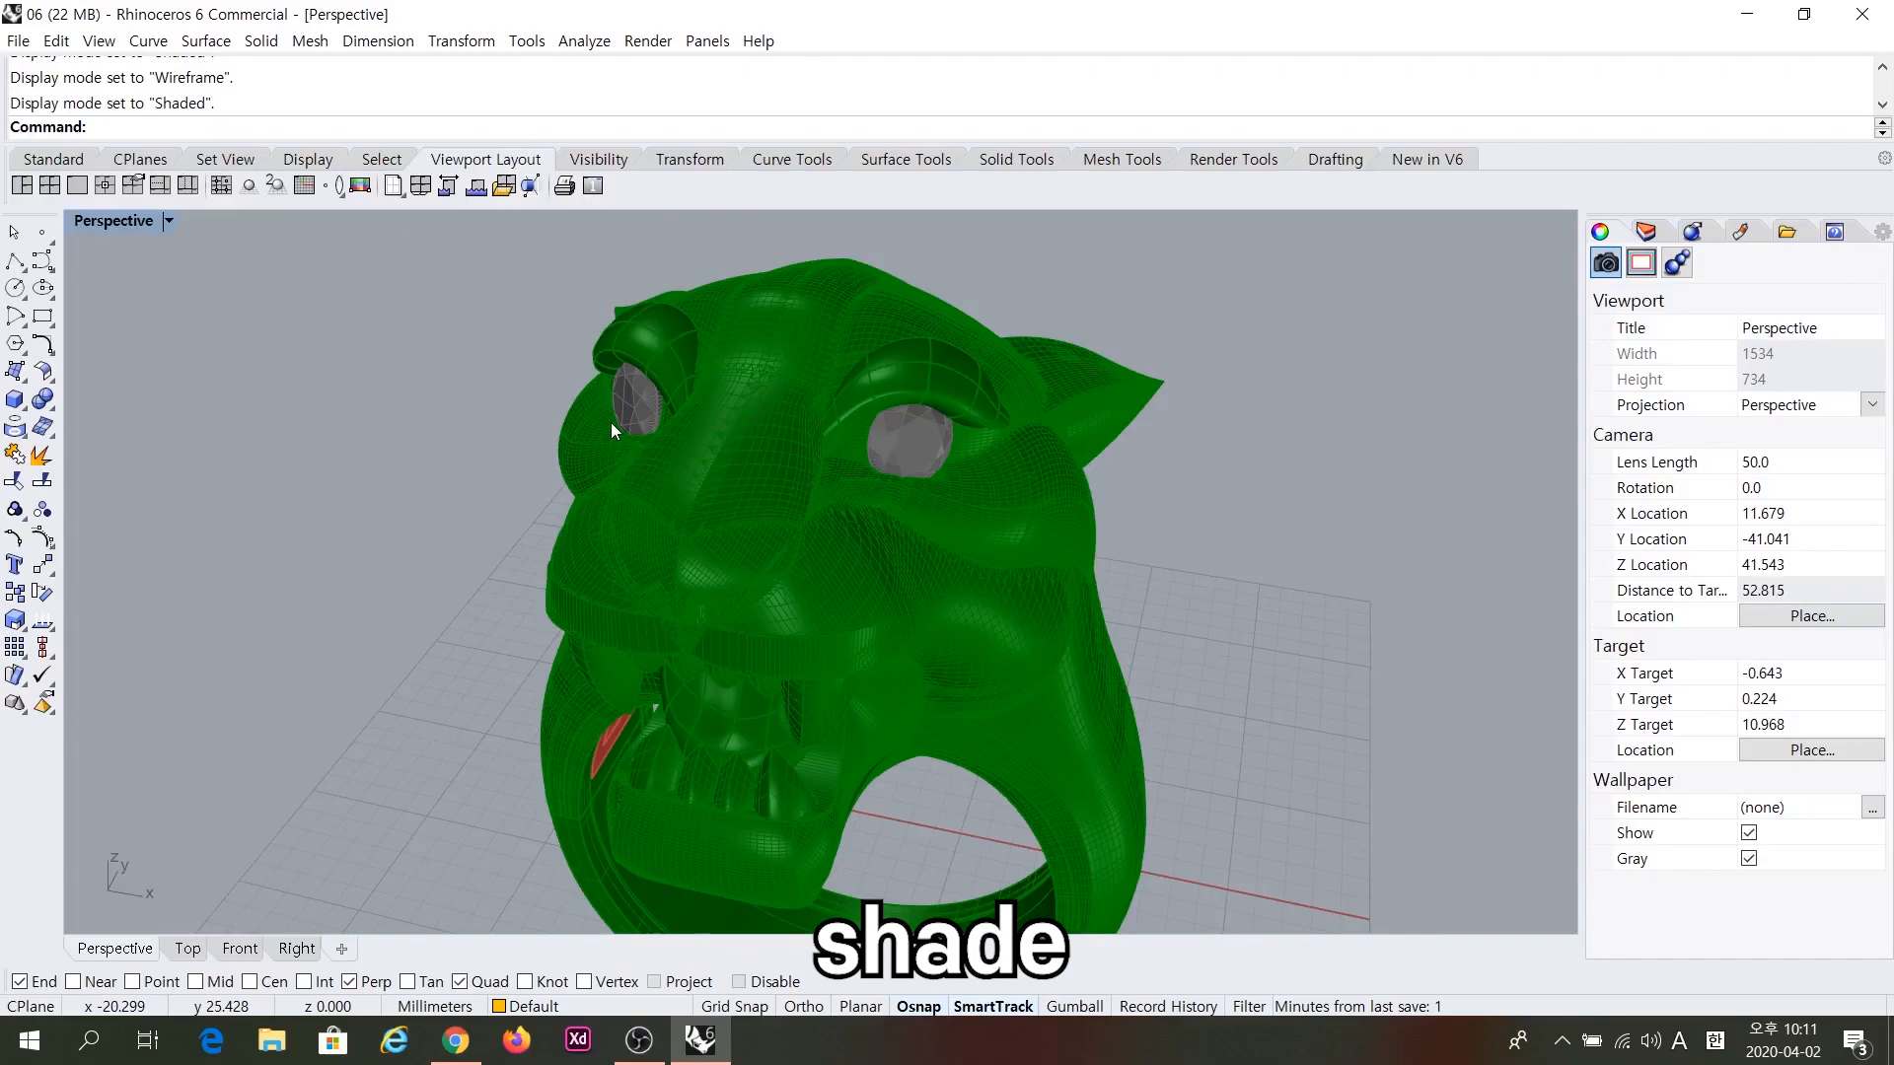
right_drag(611, 423, 1053, 387)
right_drag(1088, 387, 1100, 426)
Show the layer list and select several parts of the ring in turn, including the lower jaw, clearing the selection at the end.
click(1644, 232)
click(1138, 394)
click(750, 787)
click(1071, 704)
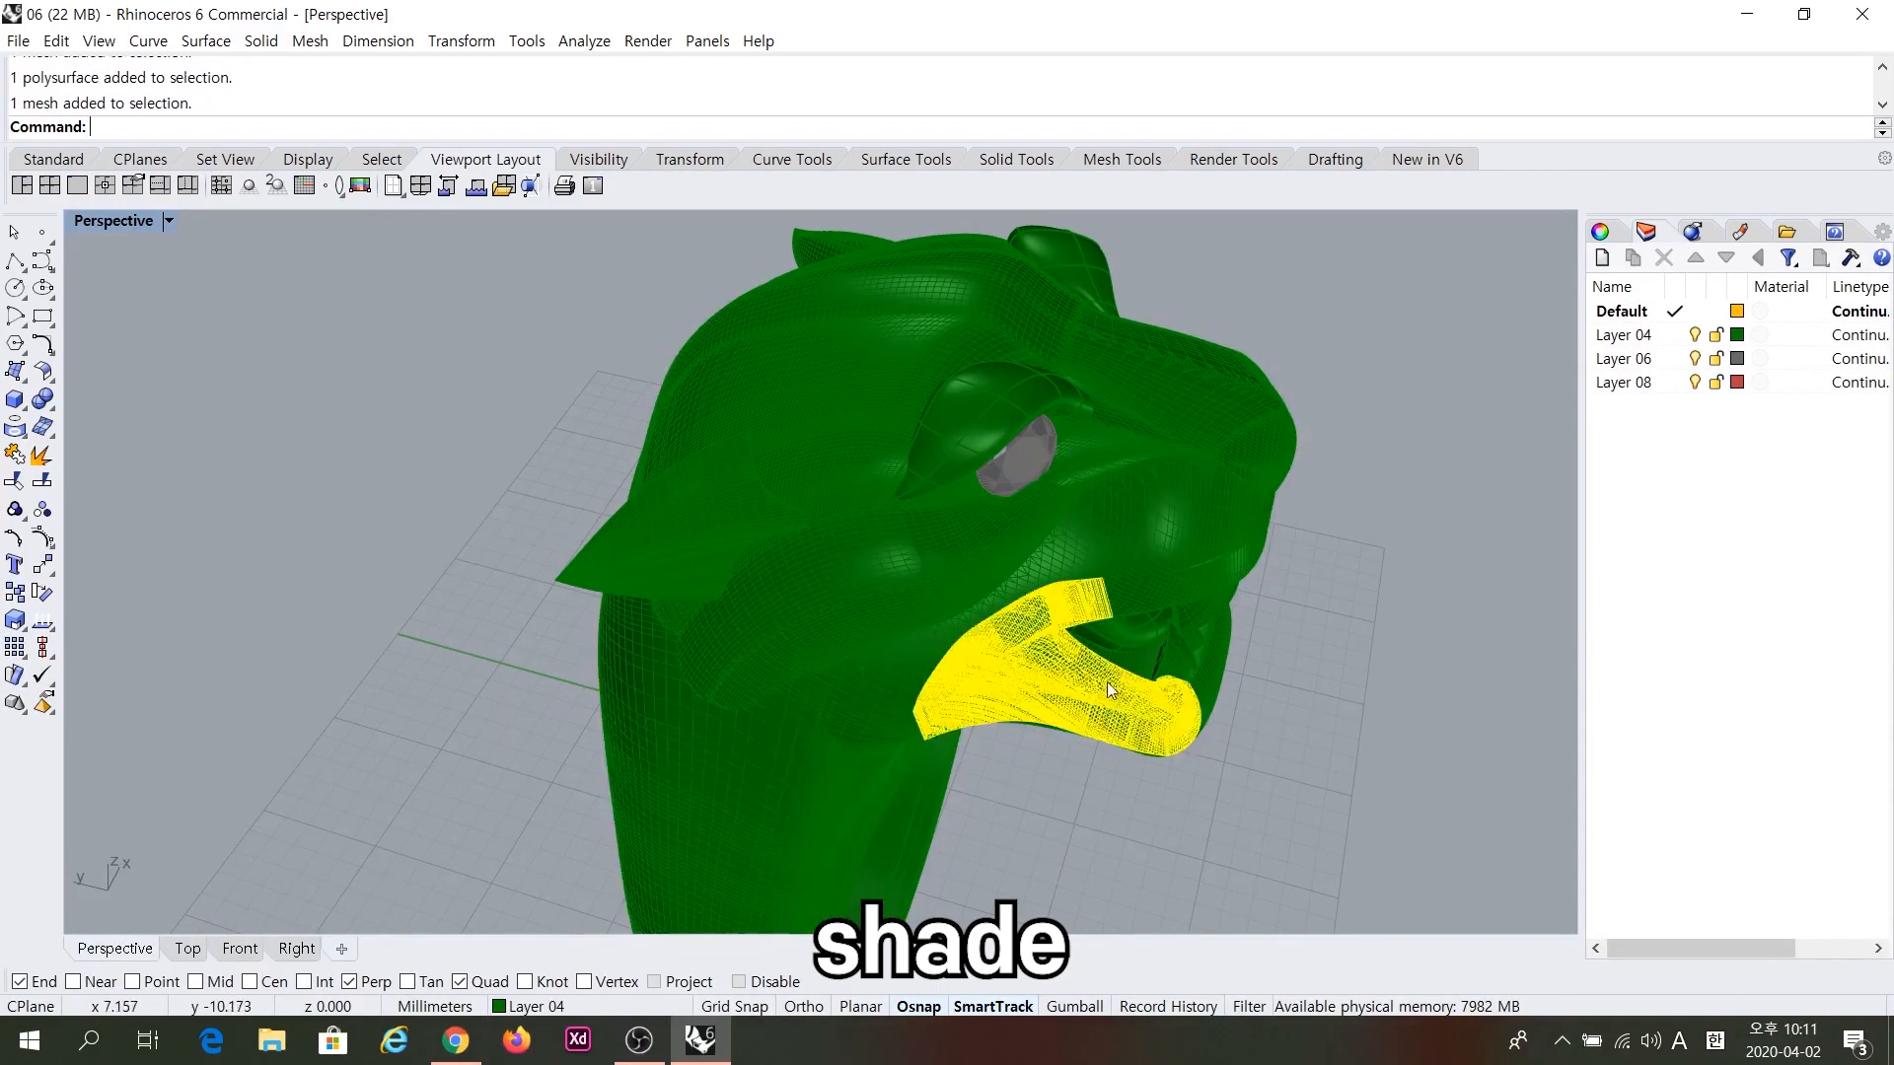
click(870, 402)
key(Escape)
Select the eye gem and the eyelid above it up close in Shaded display, and clear the selection.
right_drag(1103, 536, 922, 491)
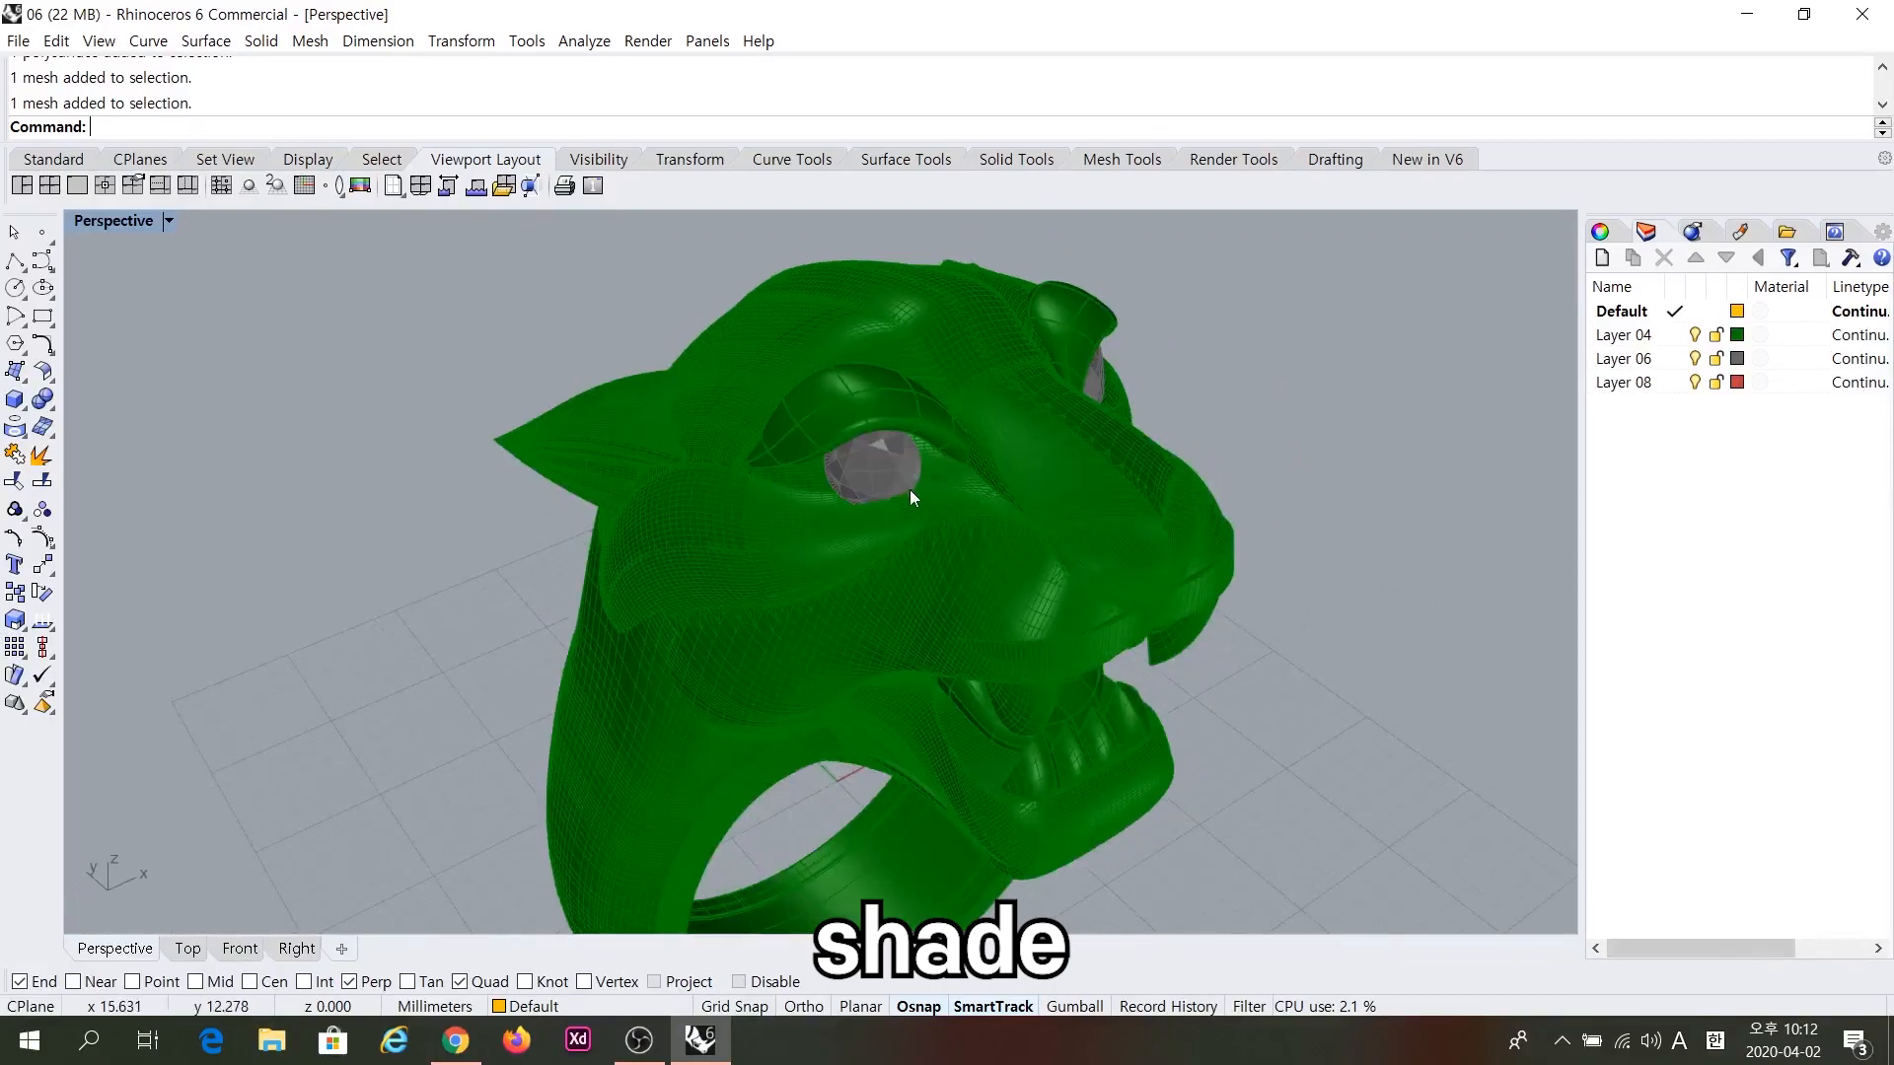
scroll(921, 491, up, 5)
click(894, 469)
key(Escape)
right_drag(1377, 334, 1033, 459)
click(920, 525)
click(939, 405)
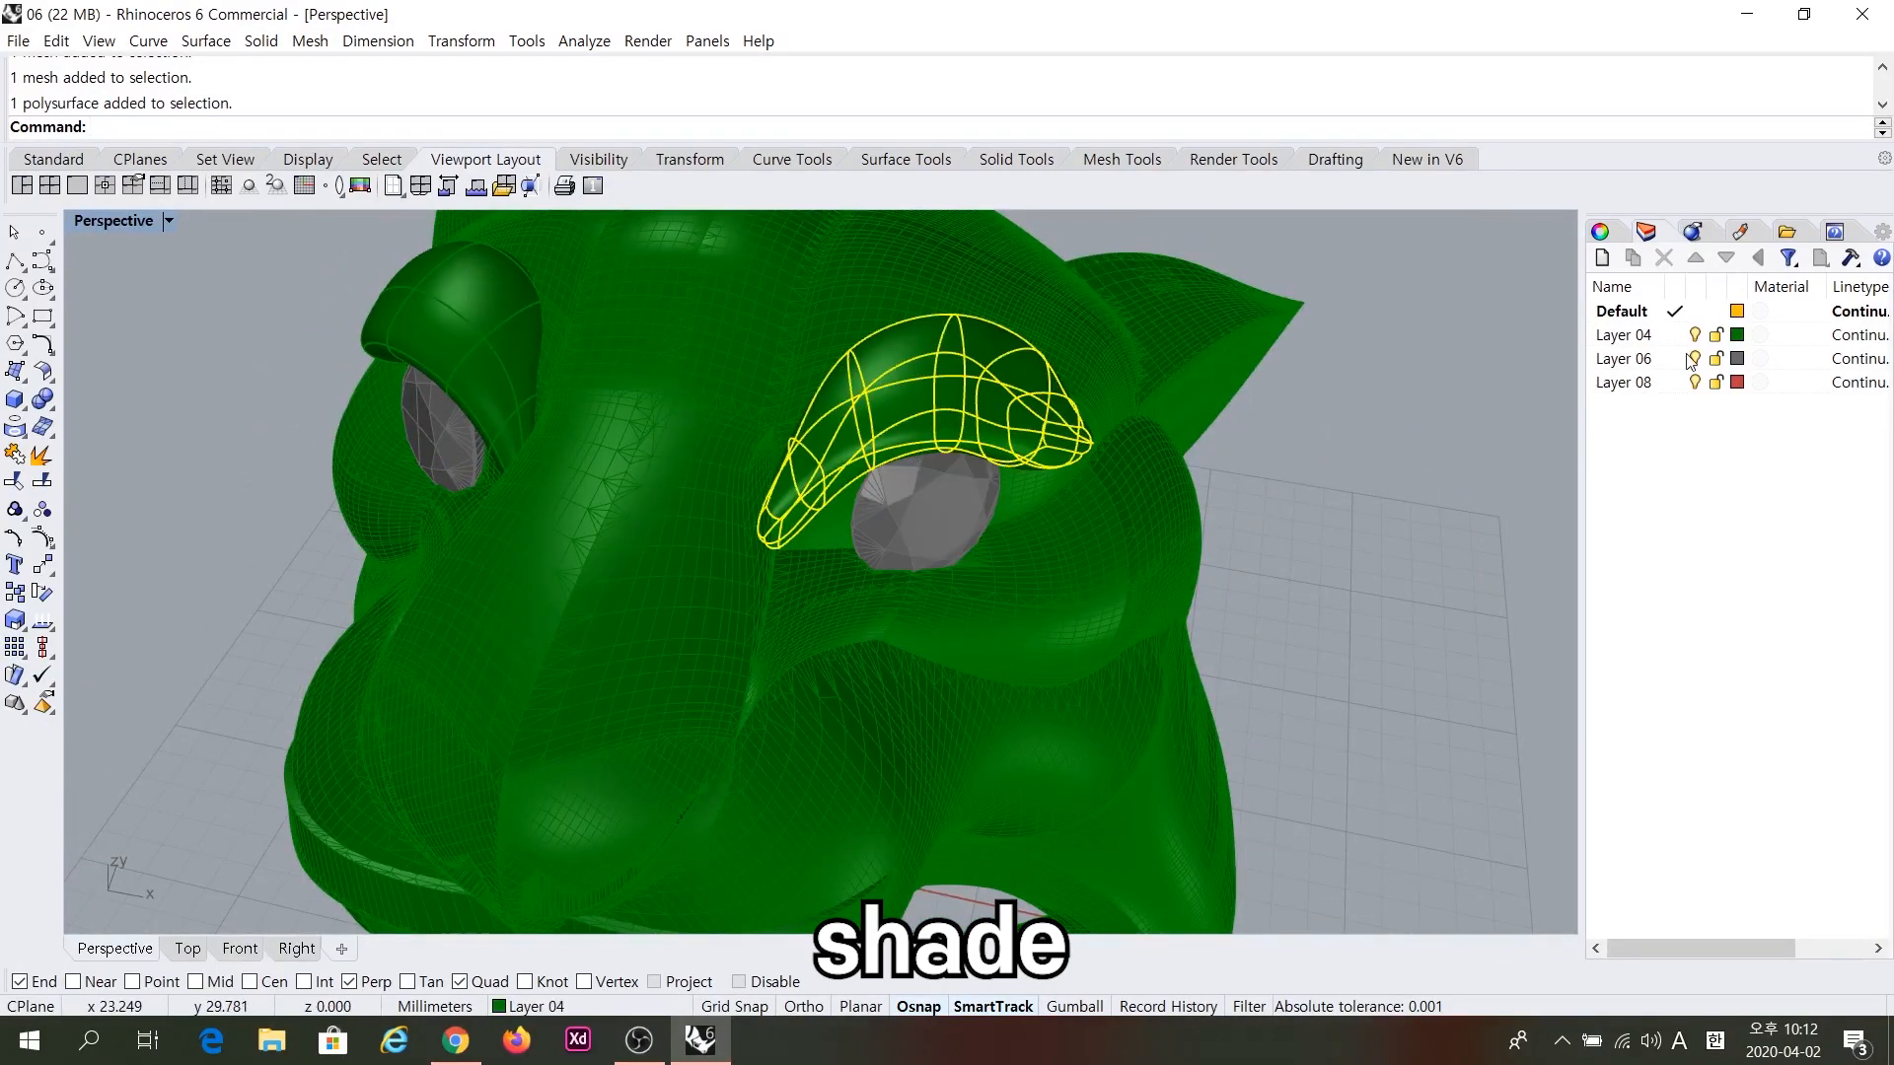
click(1483, 377)
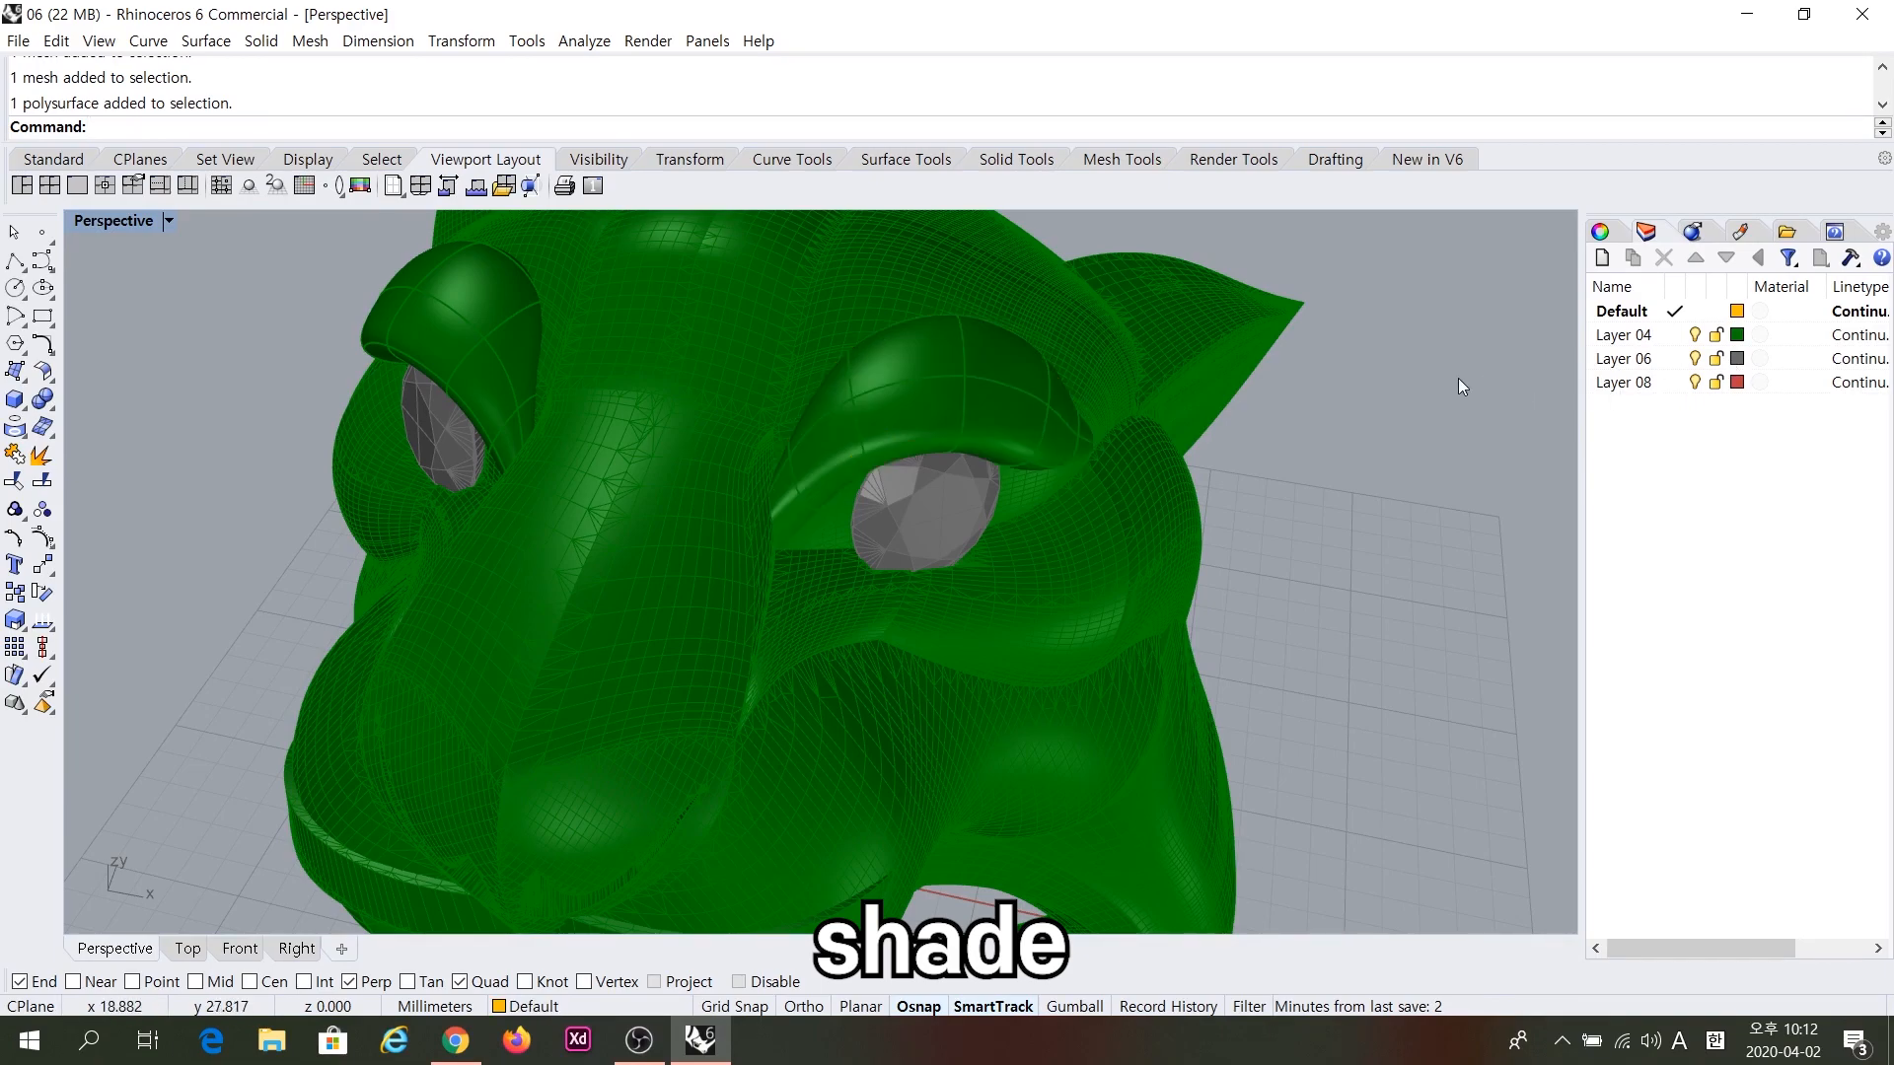
Set the Perspective viewport to Rendered display and orbit around the head and the inside of the band.
right_drag(1458, 377, 1105, 395)
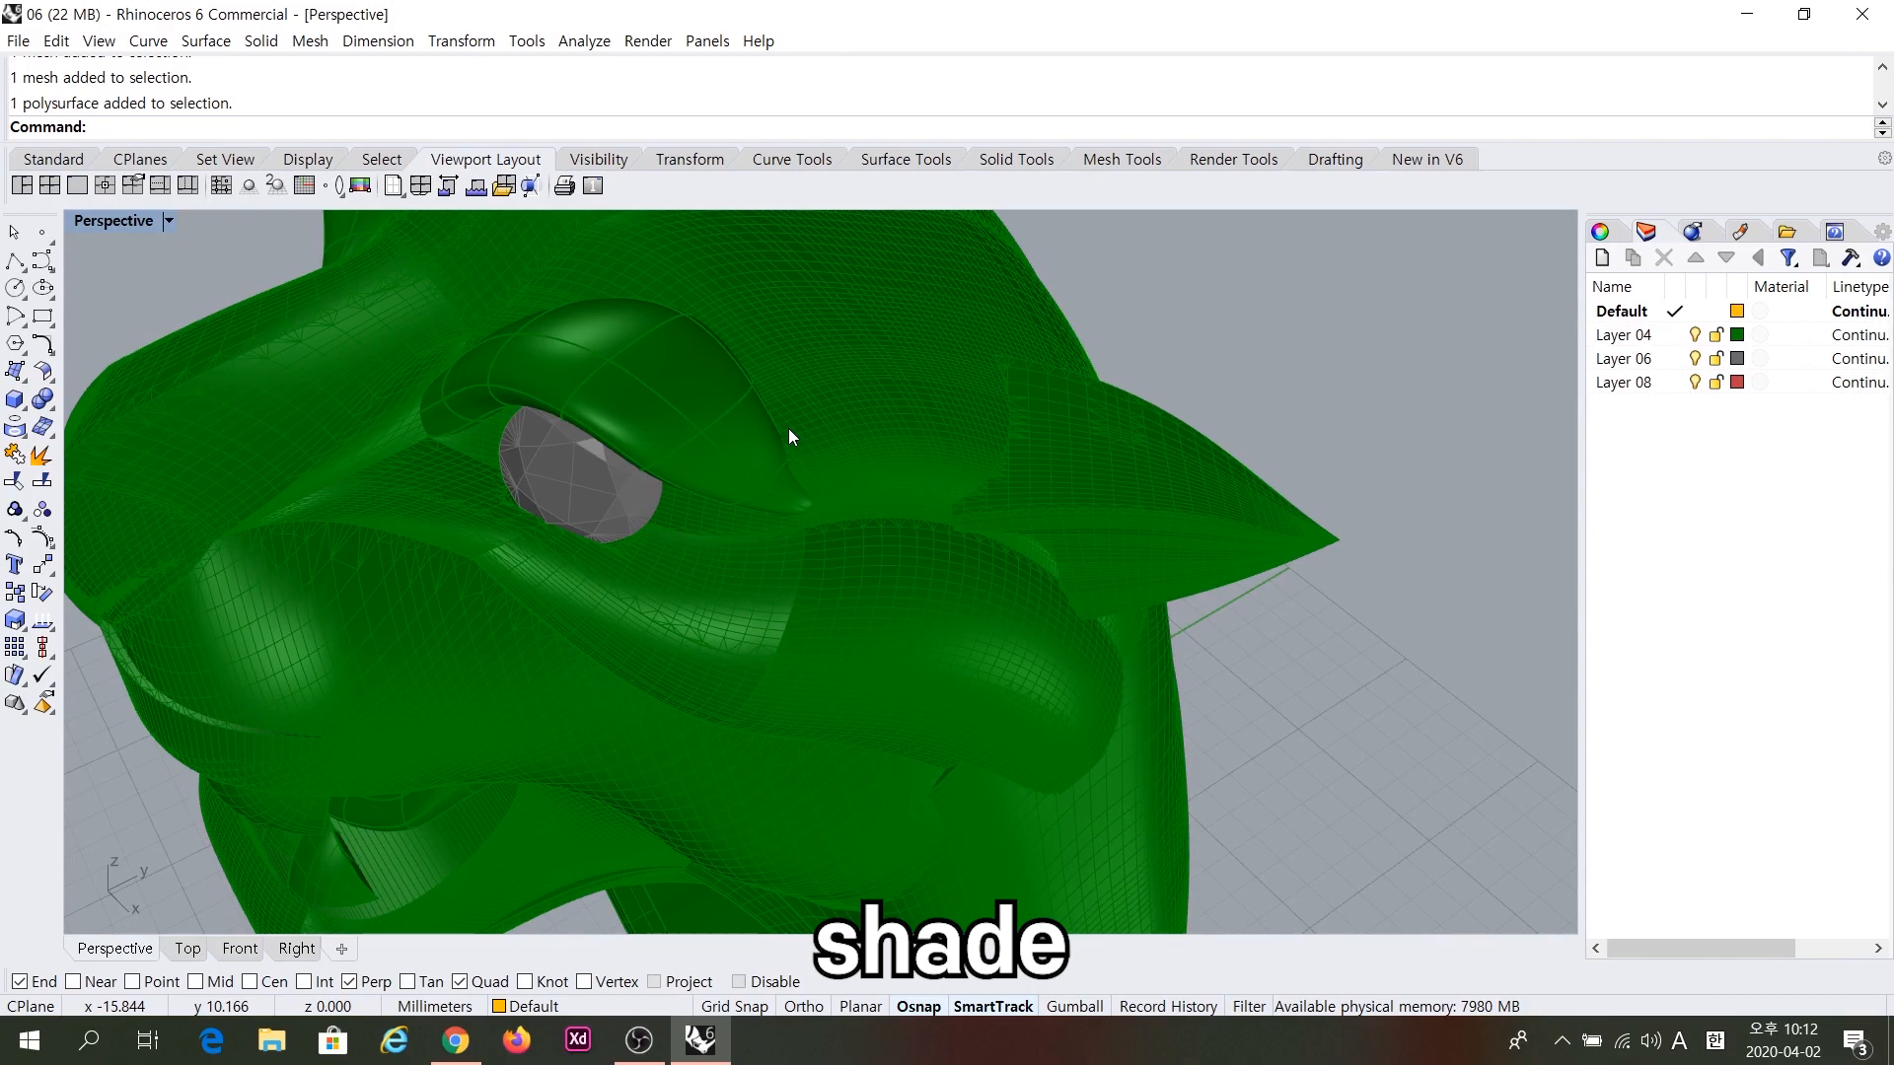
scroll(789, 428, down, 5)
right_drag(688, 576, 723, 470)
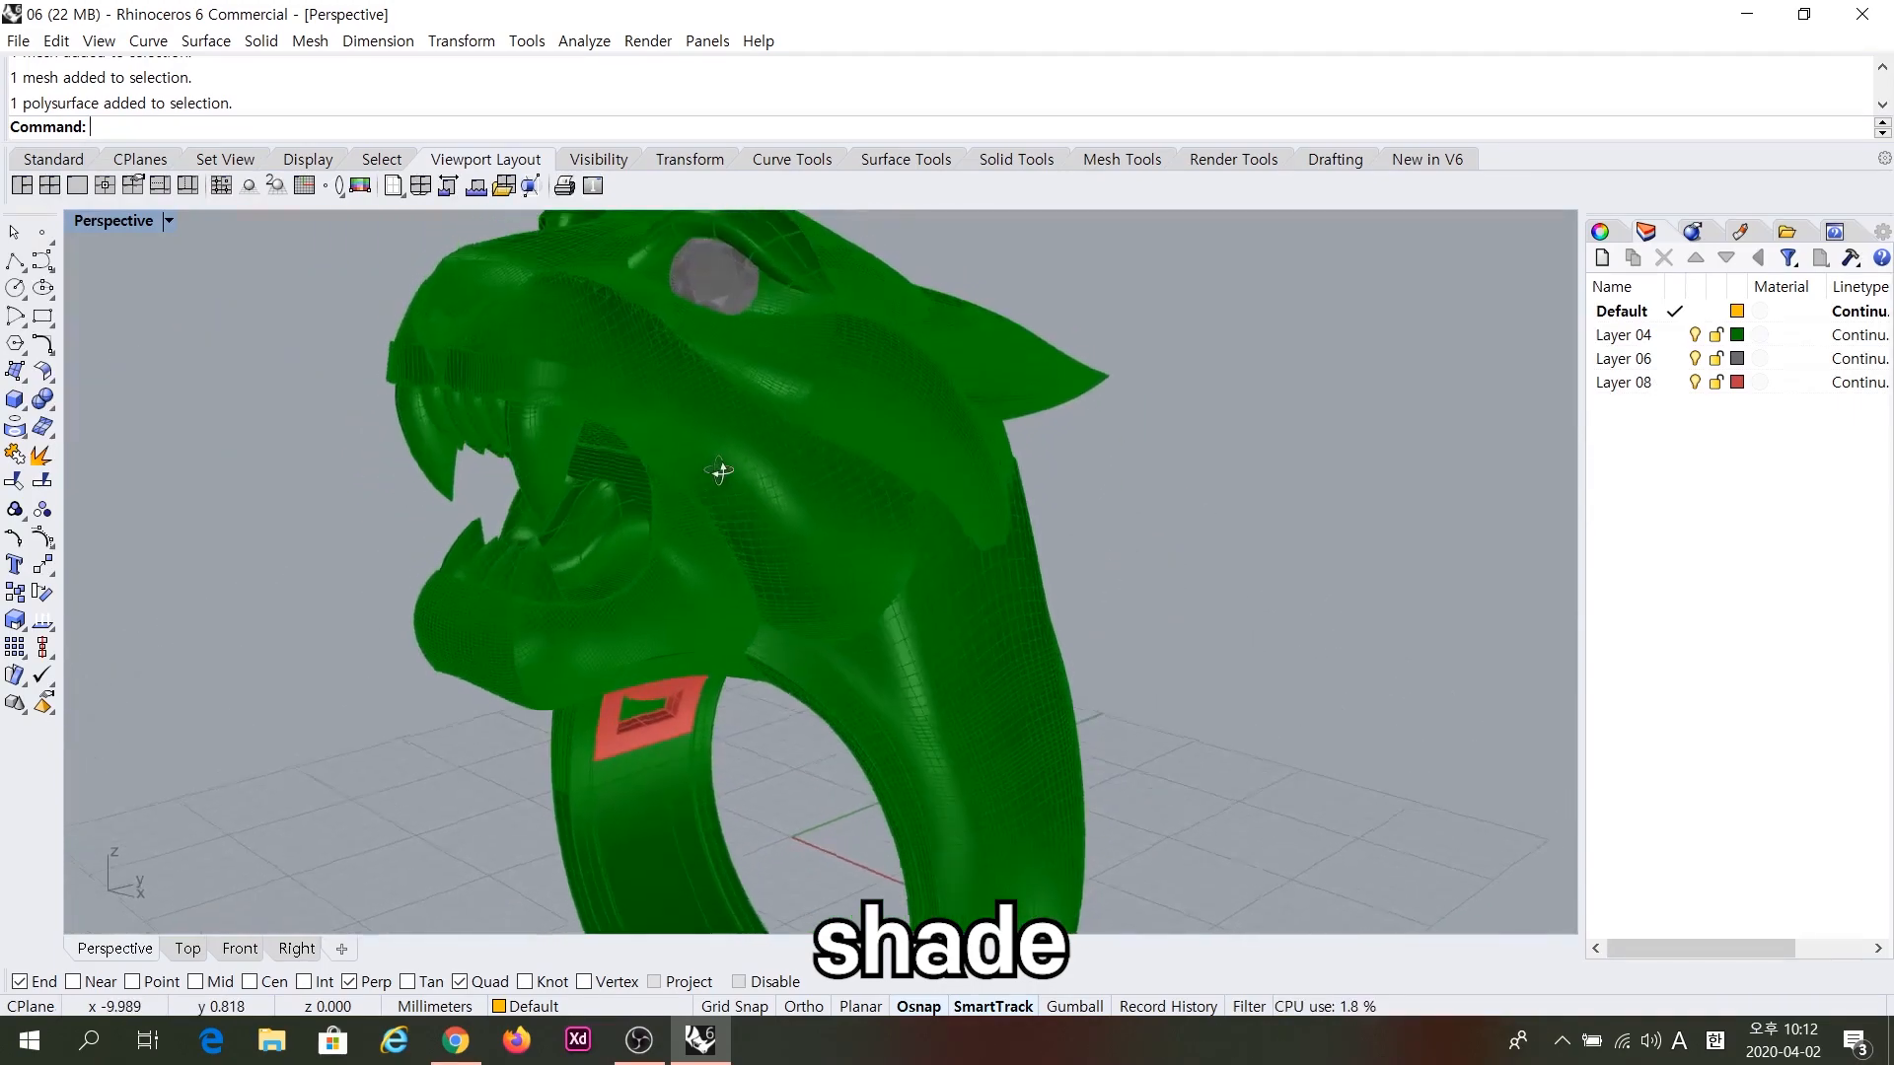
click(168, 219)
click(154, 317)
right_drag(418, 584, 385, 647)
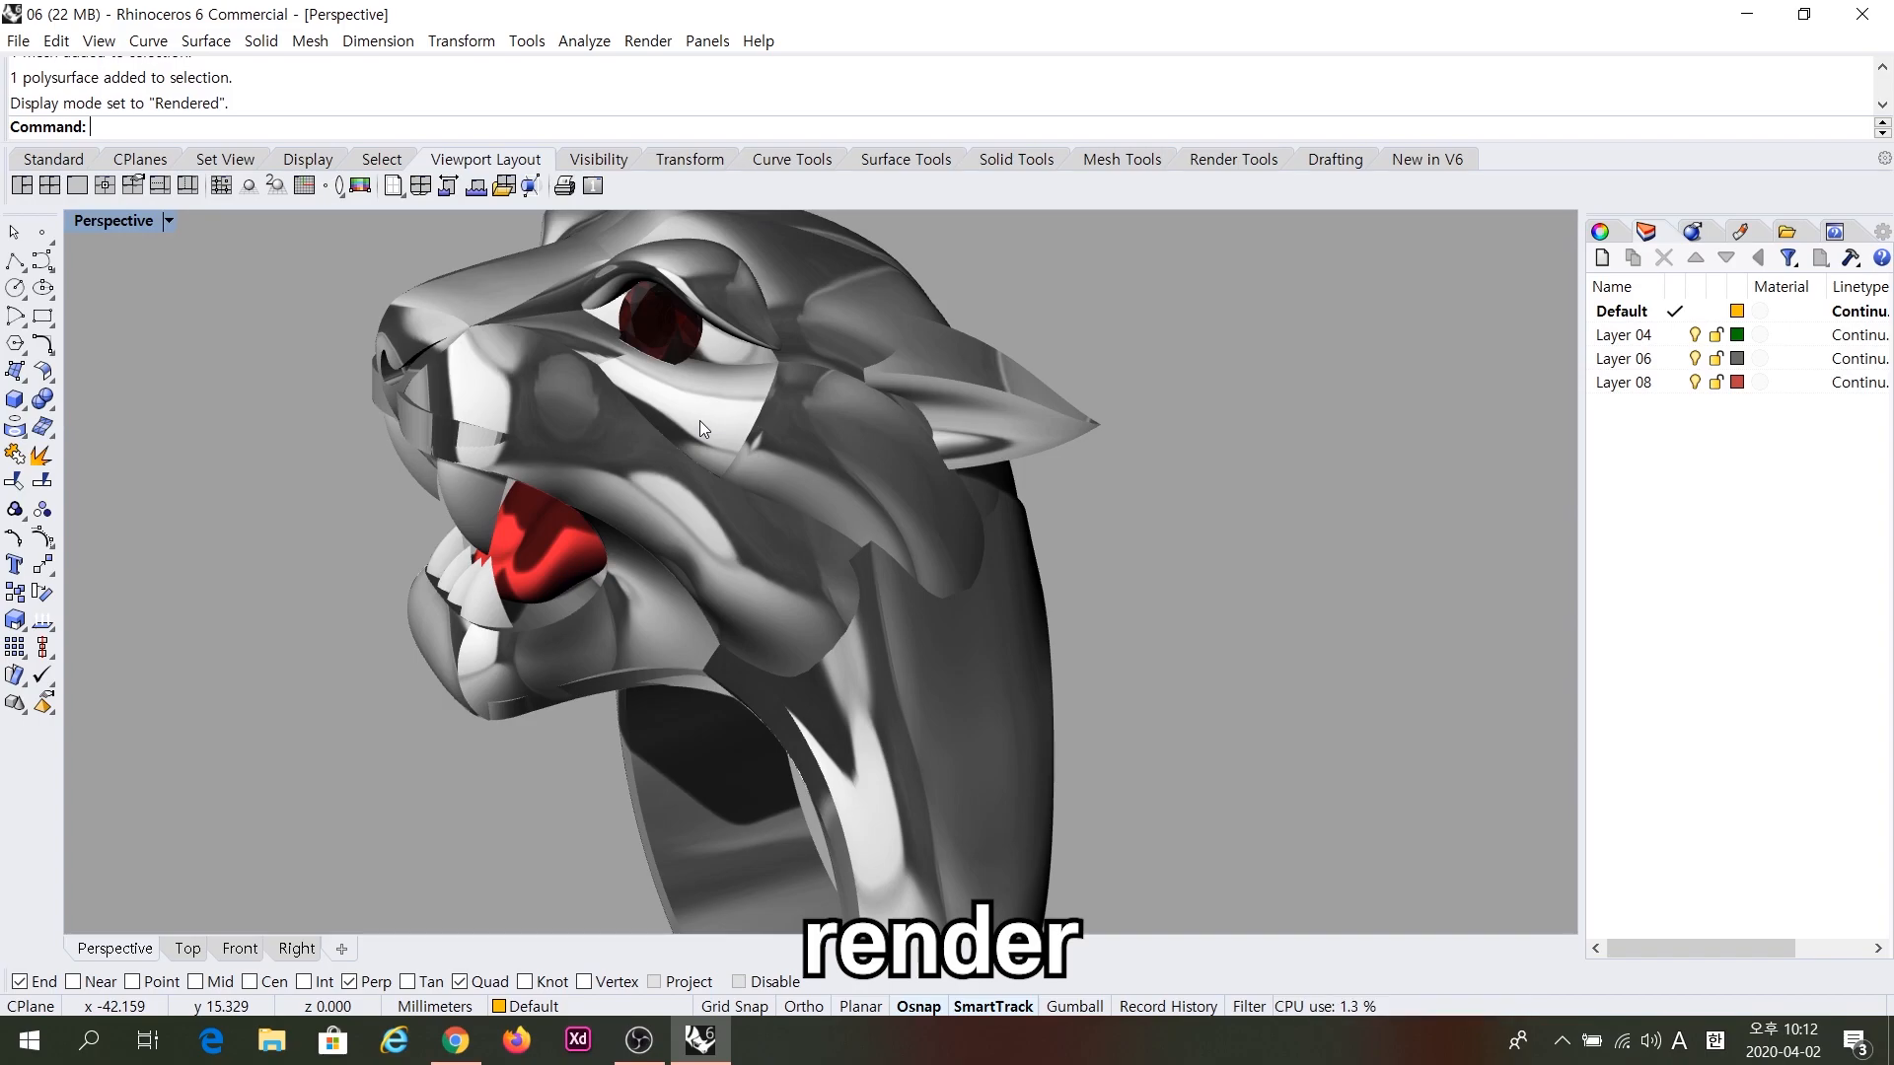
right_drag(701, 420, 1337, 533)
right_drag(888, 590, 735, 569)
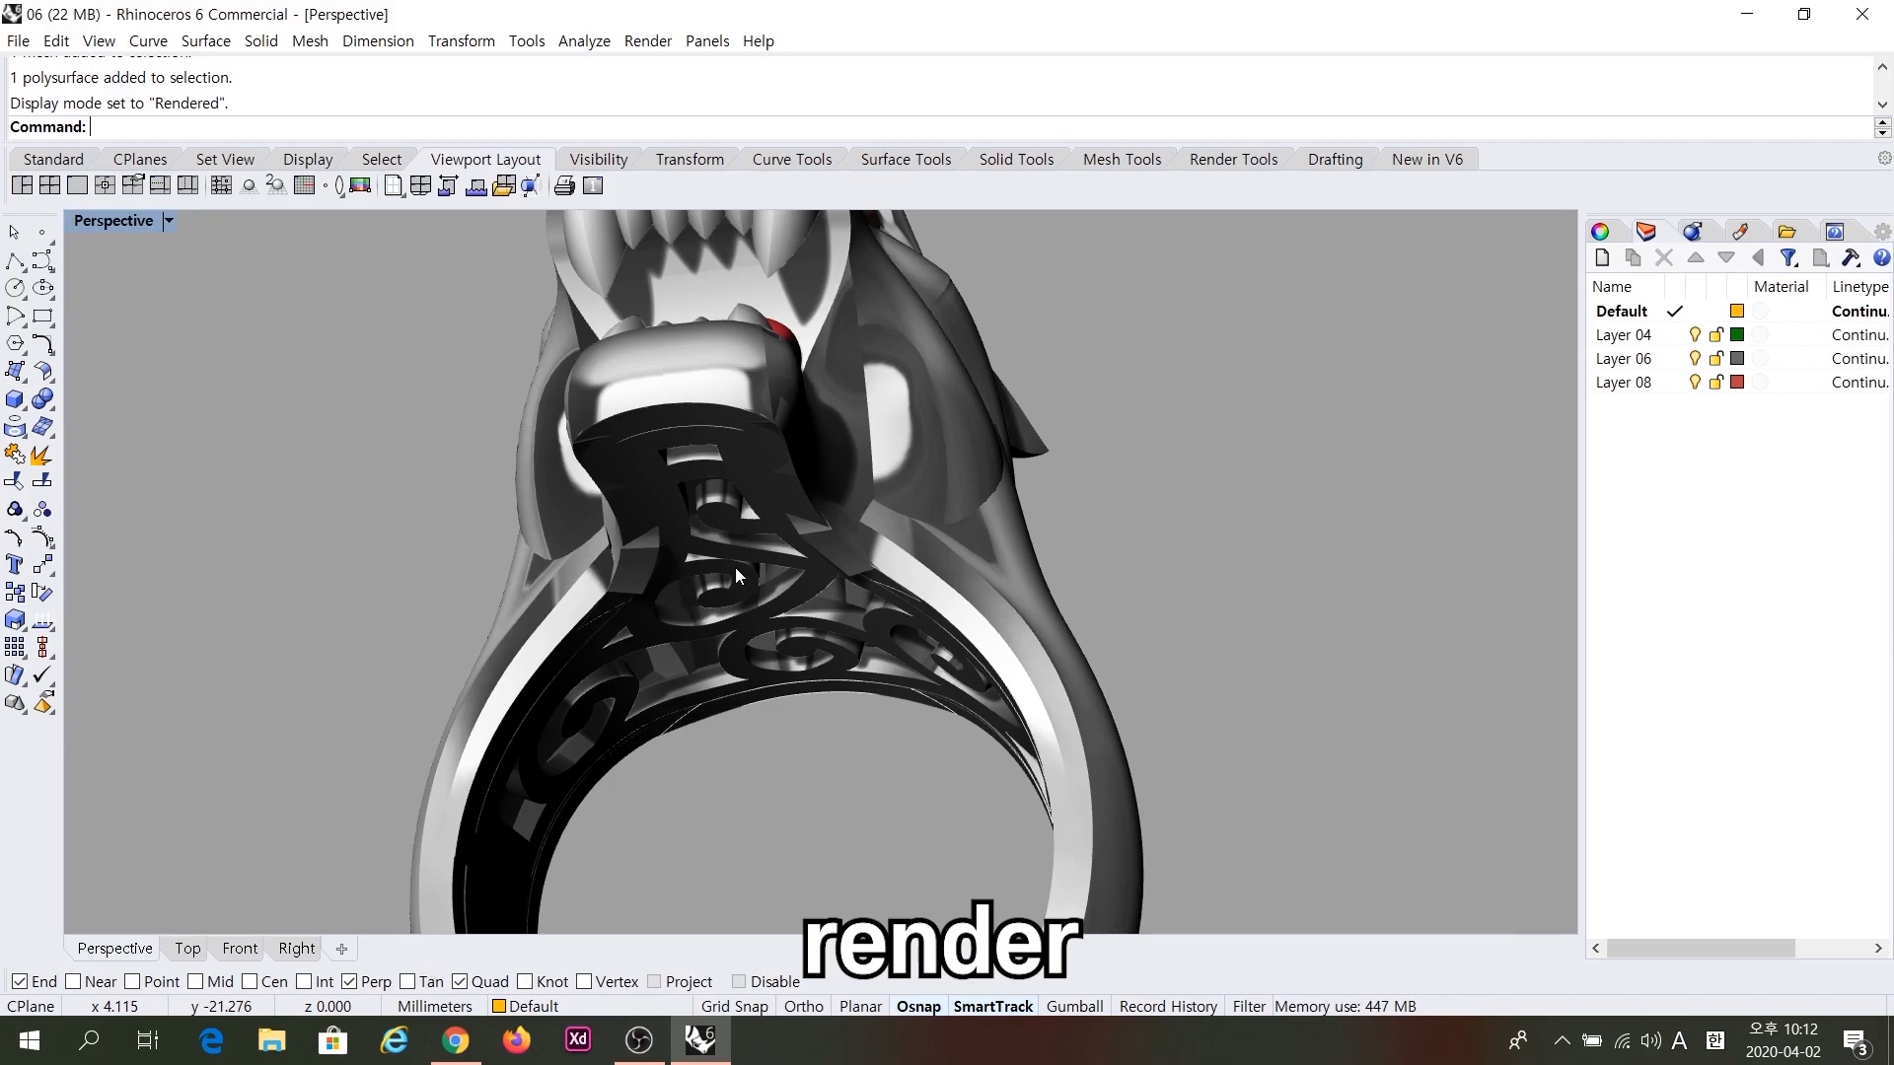
right_drag(736, 566, 742, 682)
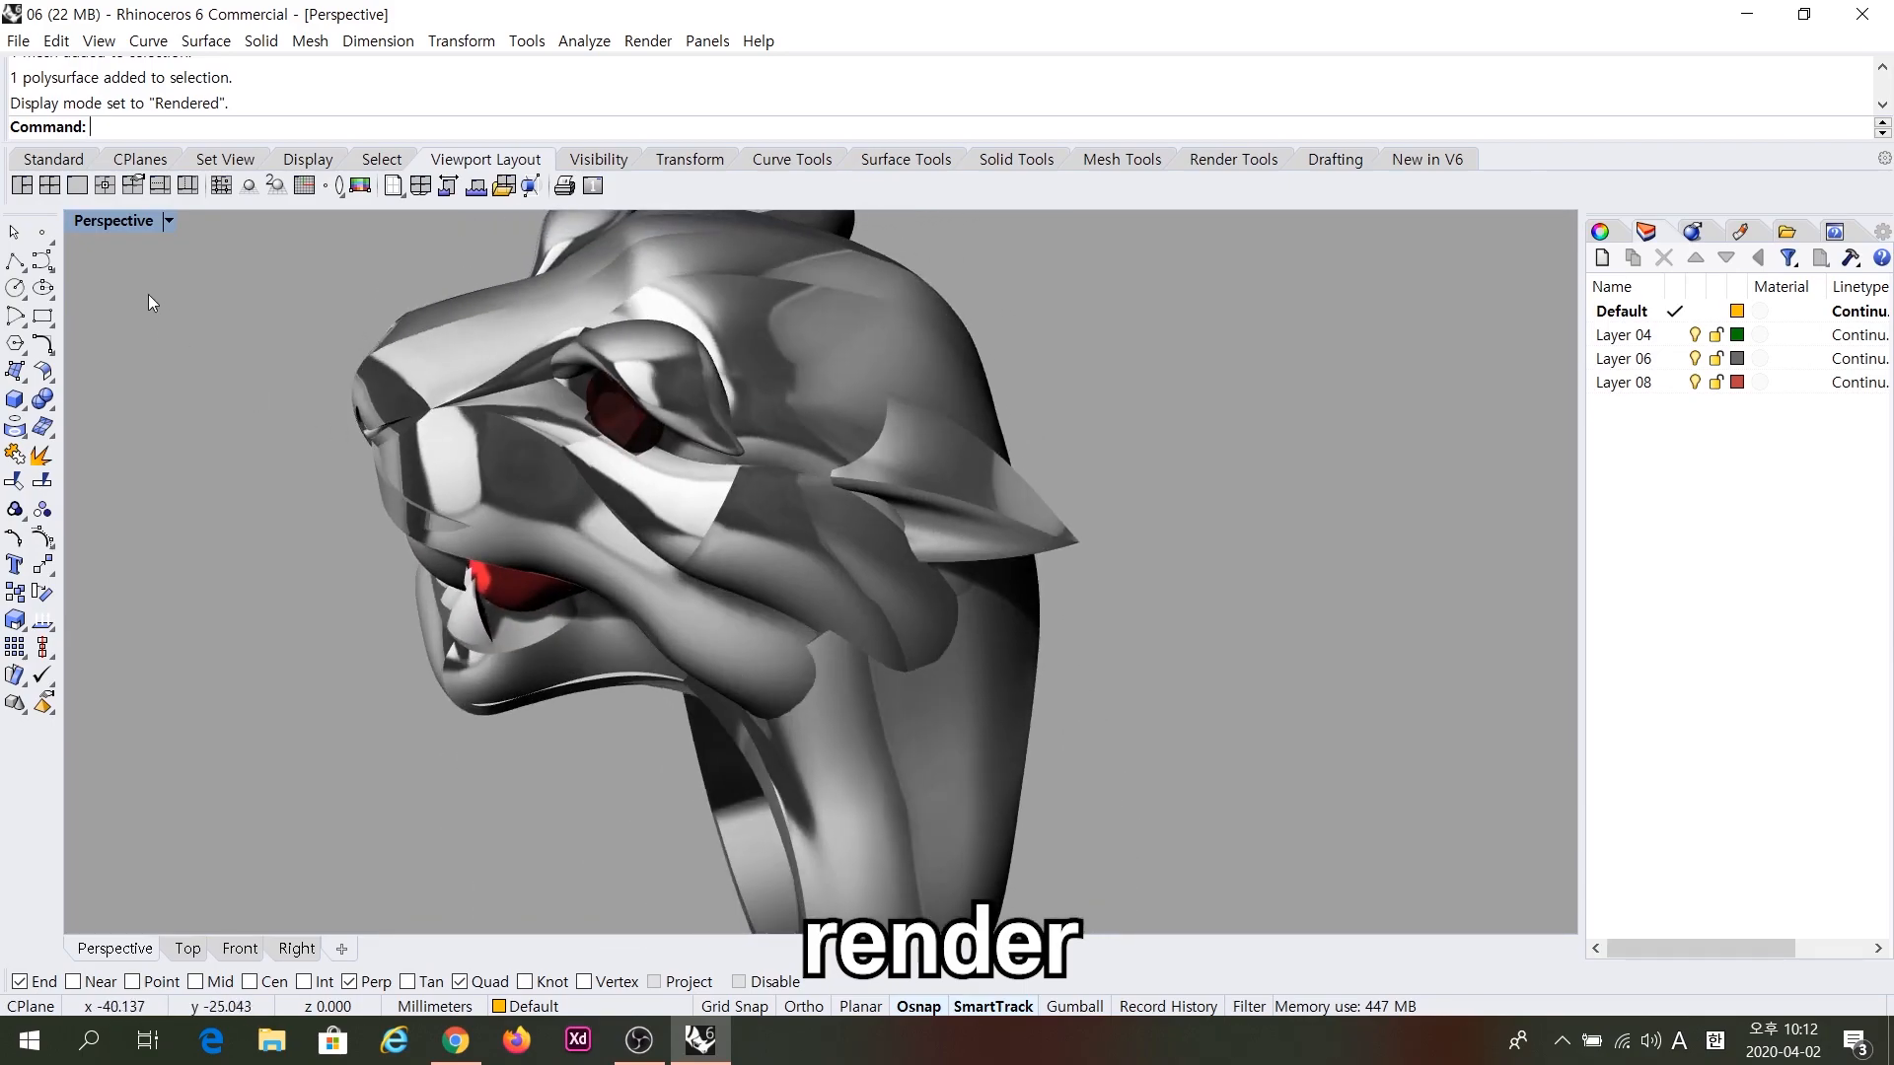
Set the Perspective viewport to Ghosted display, switching briefly back to Shaded to compare the two modes.
click(169, 221)
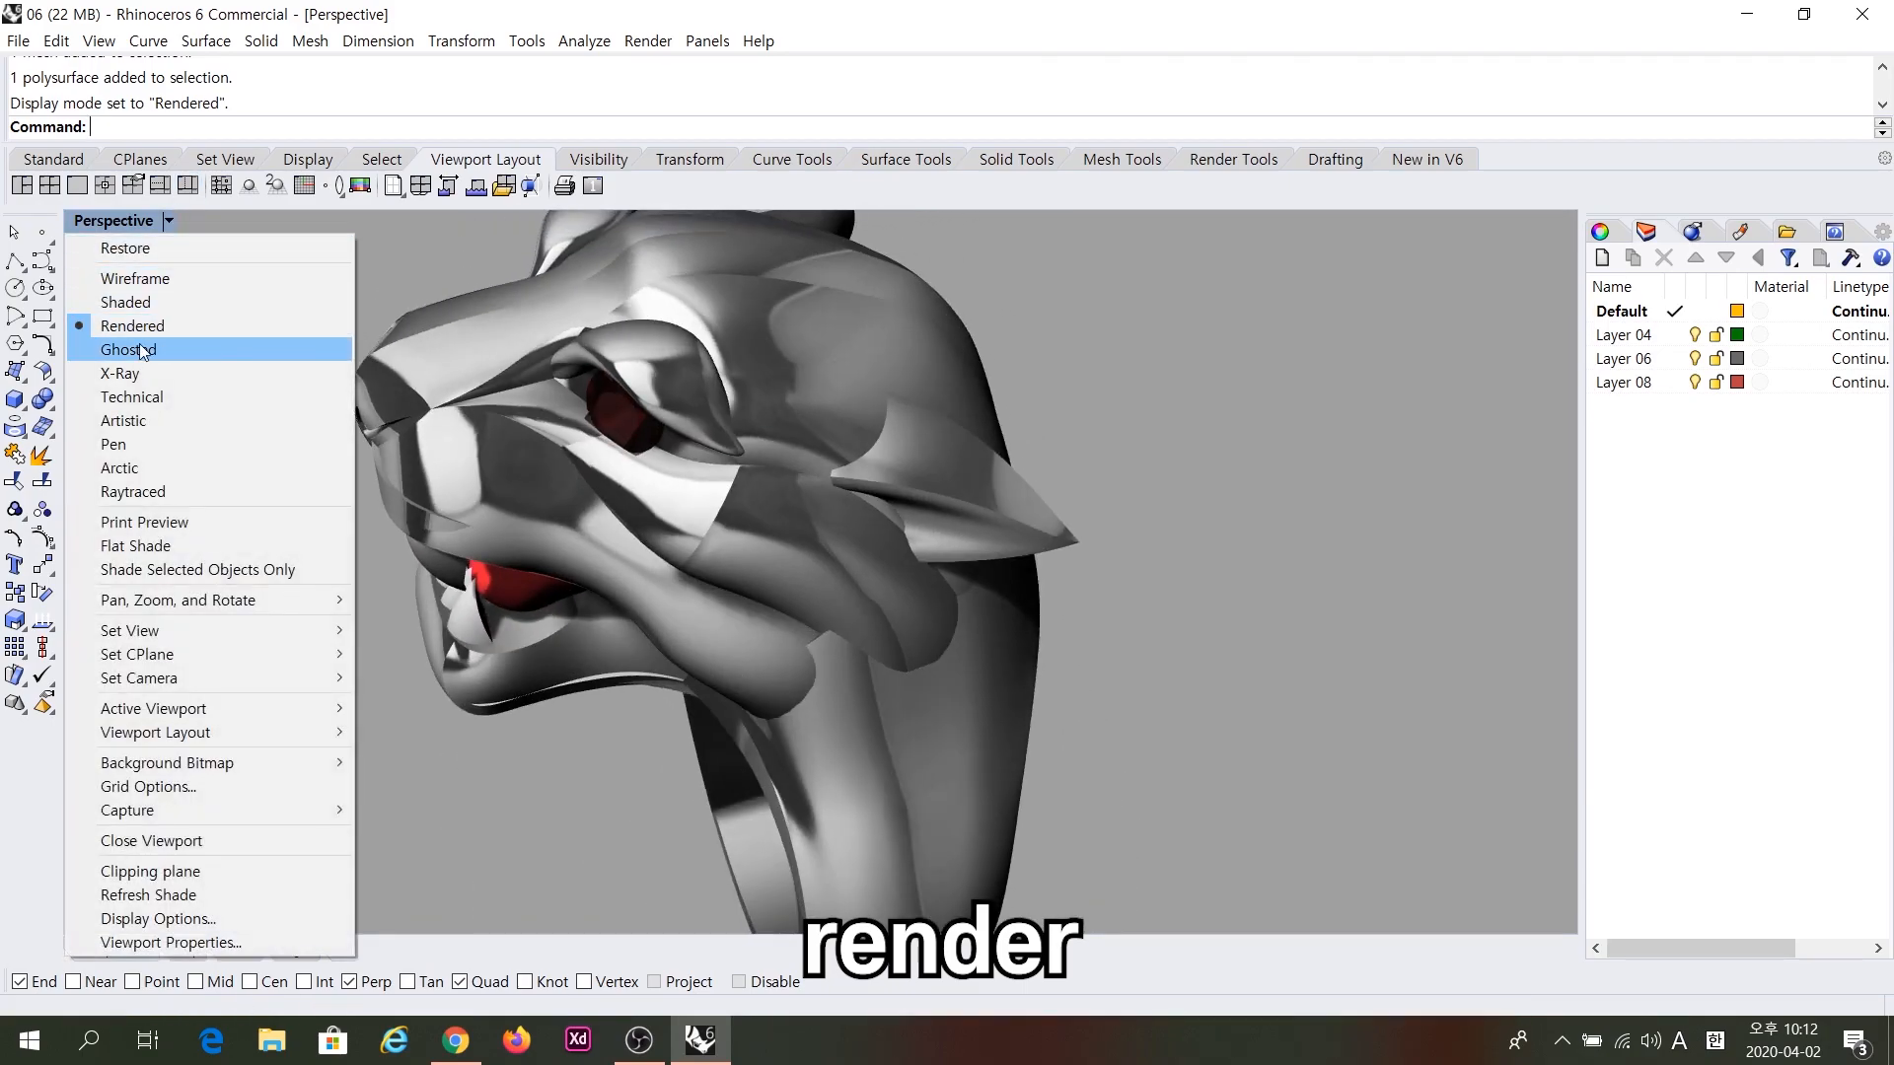
click(143, 351)
right_drag(355, 465, 592, 395)
click(169, 221)
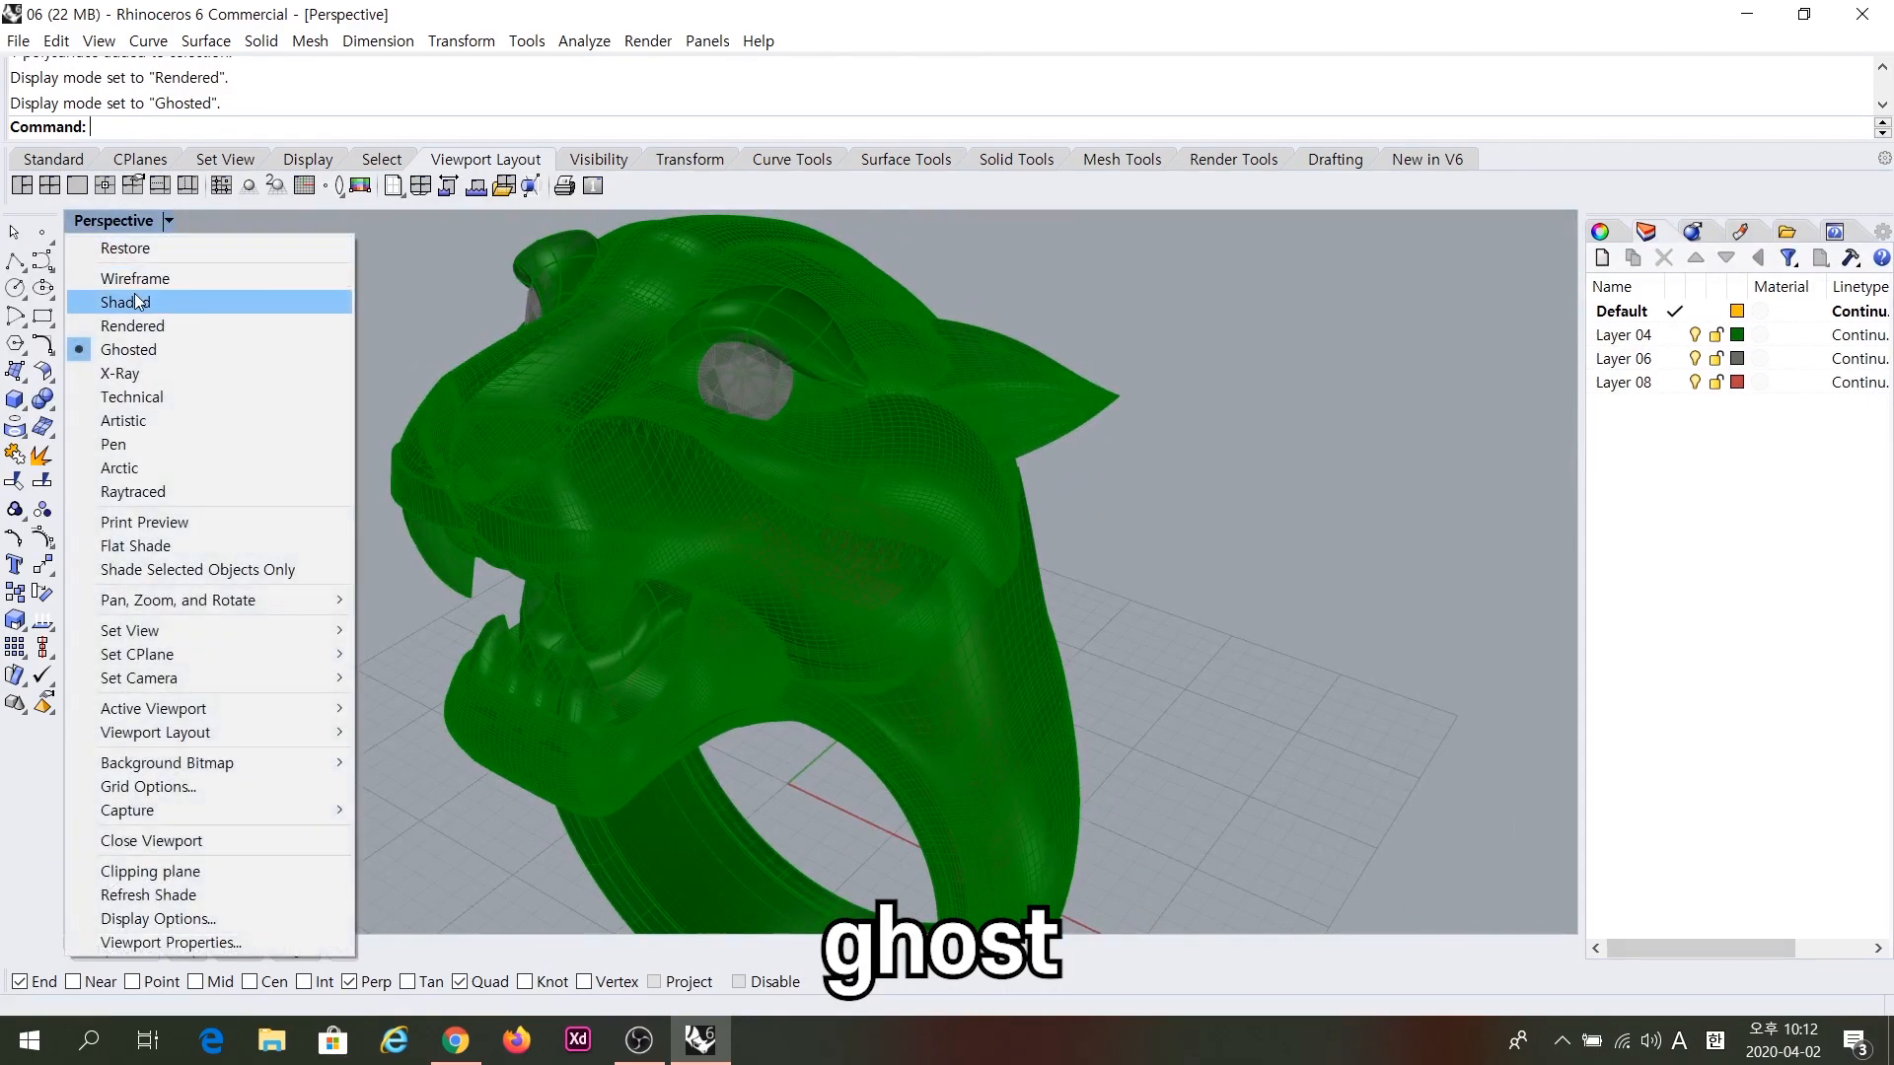
click(133, 299)
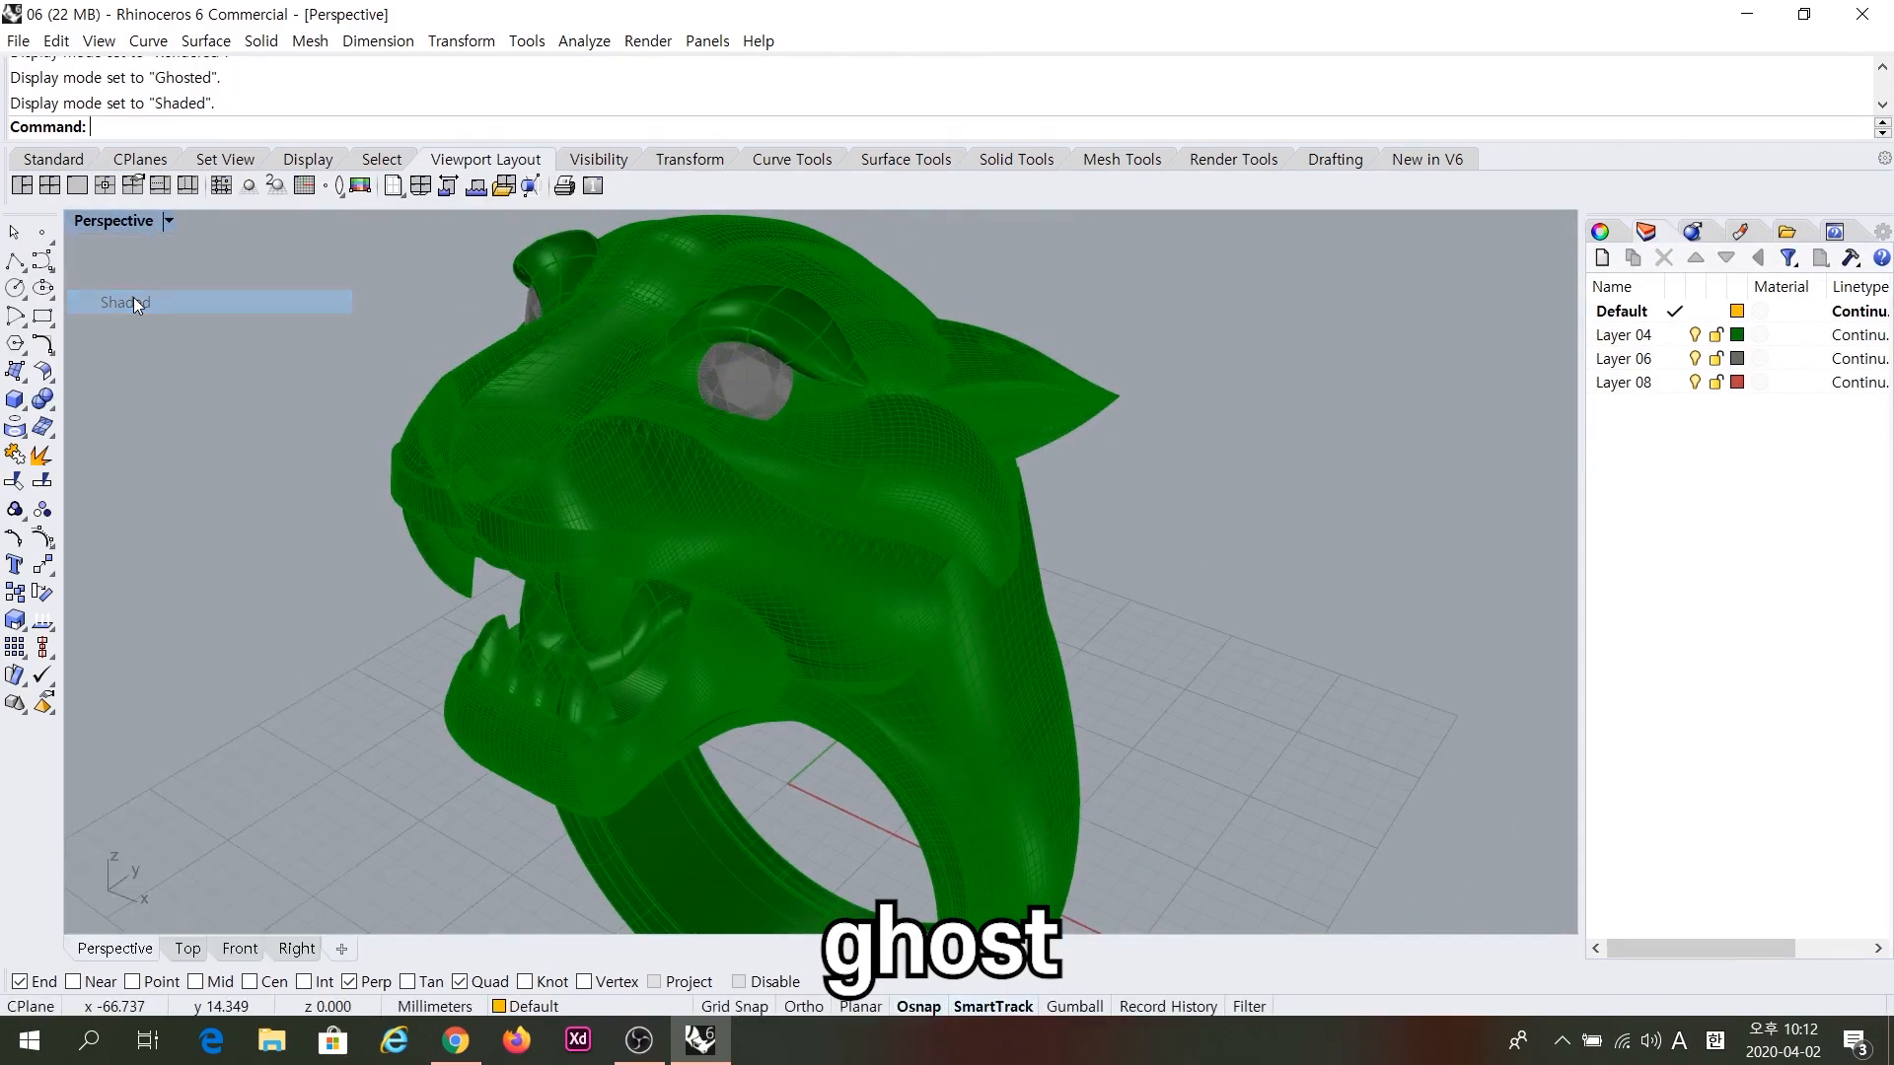
click(170, 220)
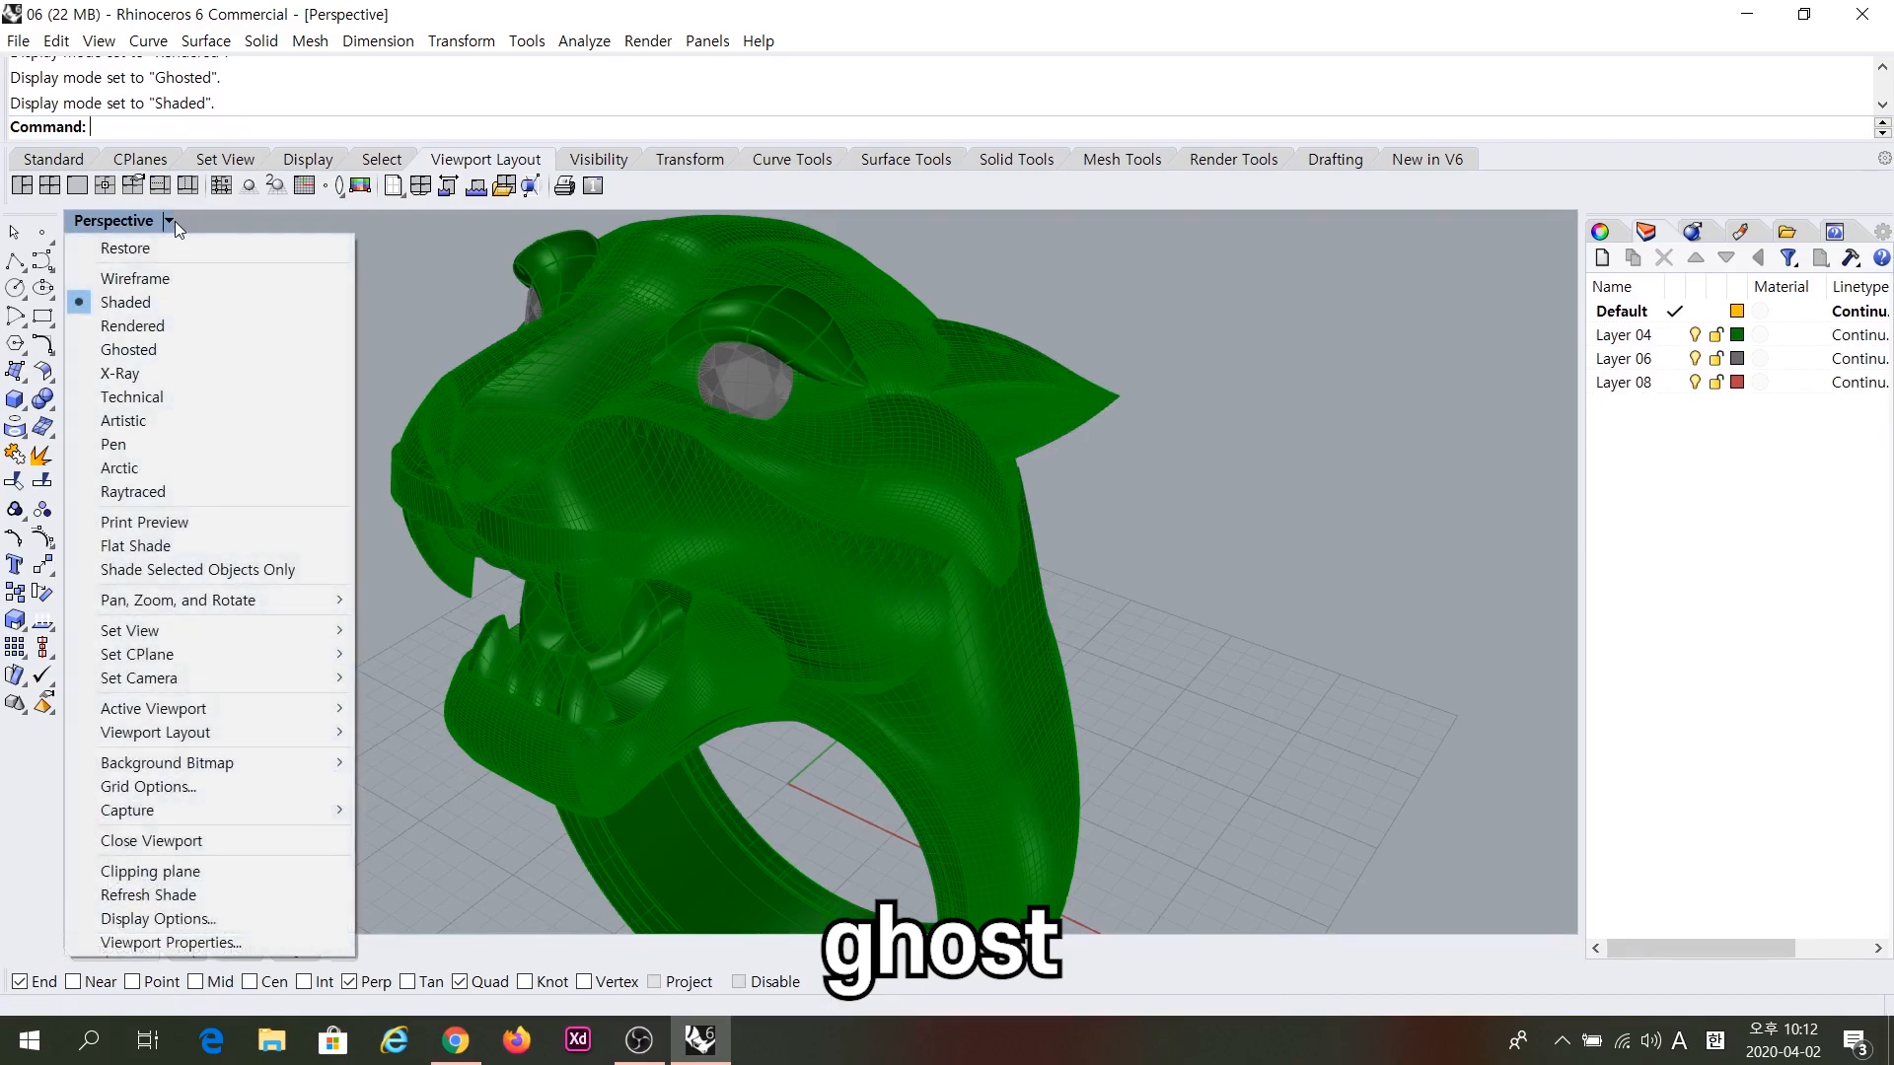
click(155, 351)
Examine the scrollwork inside the ring in Ghosted display by selecting overlapping polysurfaces and clearing the selection.
right_drag(888, 579, 867, 411)
scroll(672, 700, up, 10)
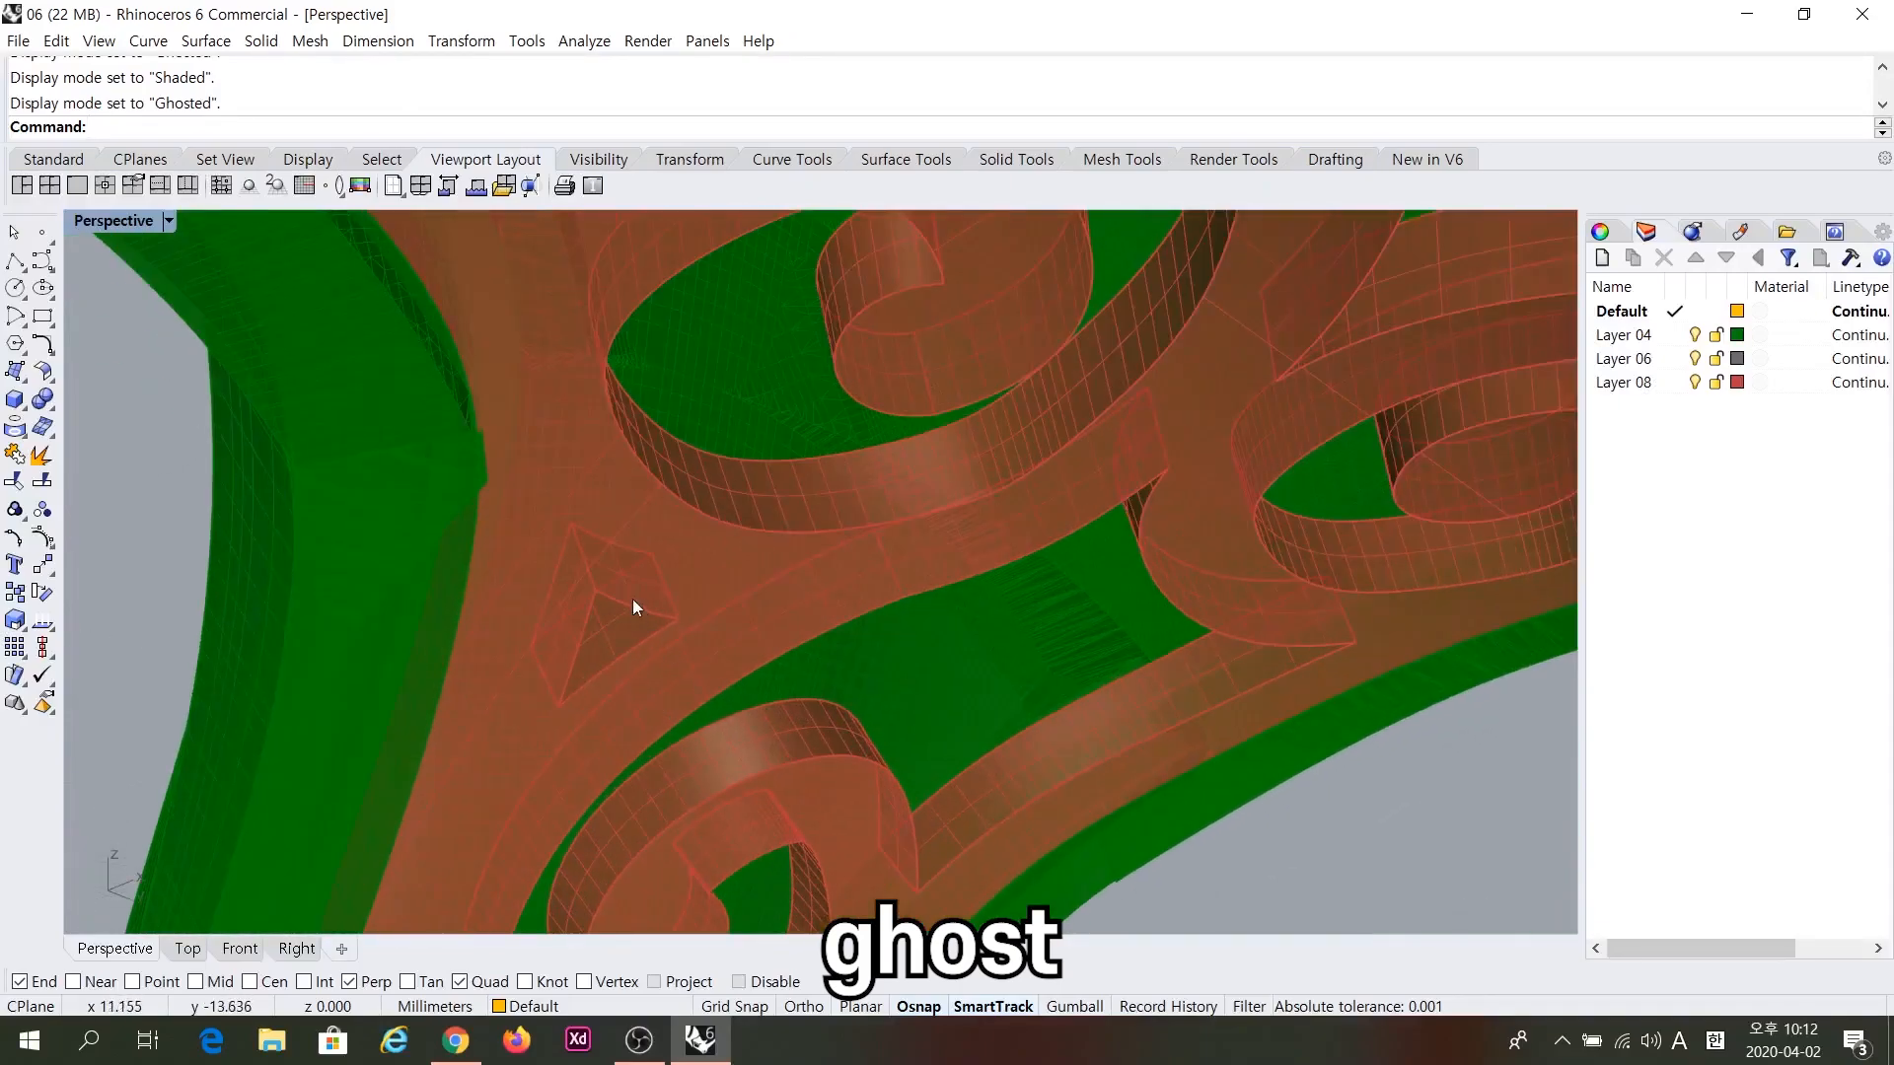
click(429, 560)
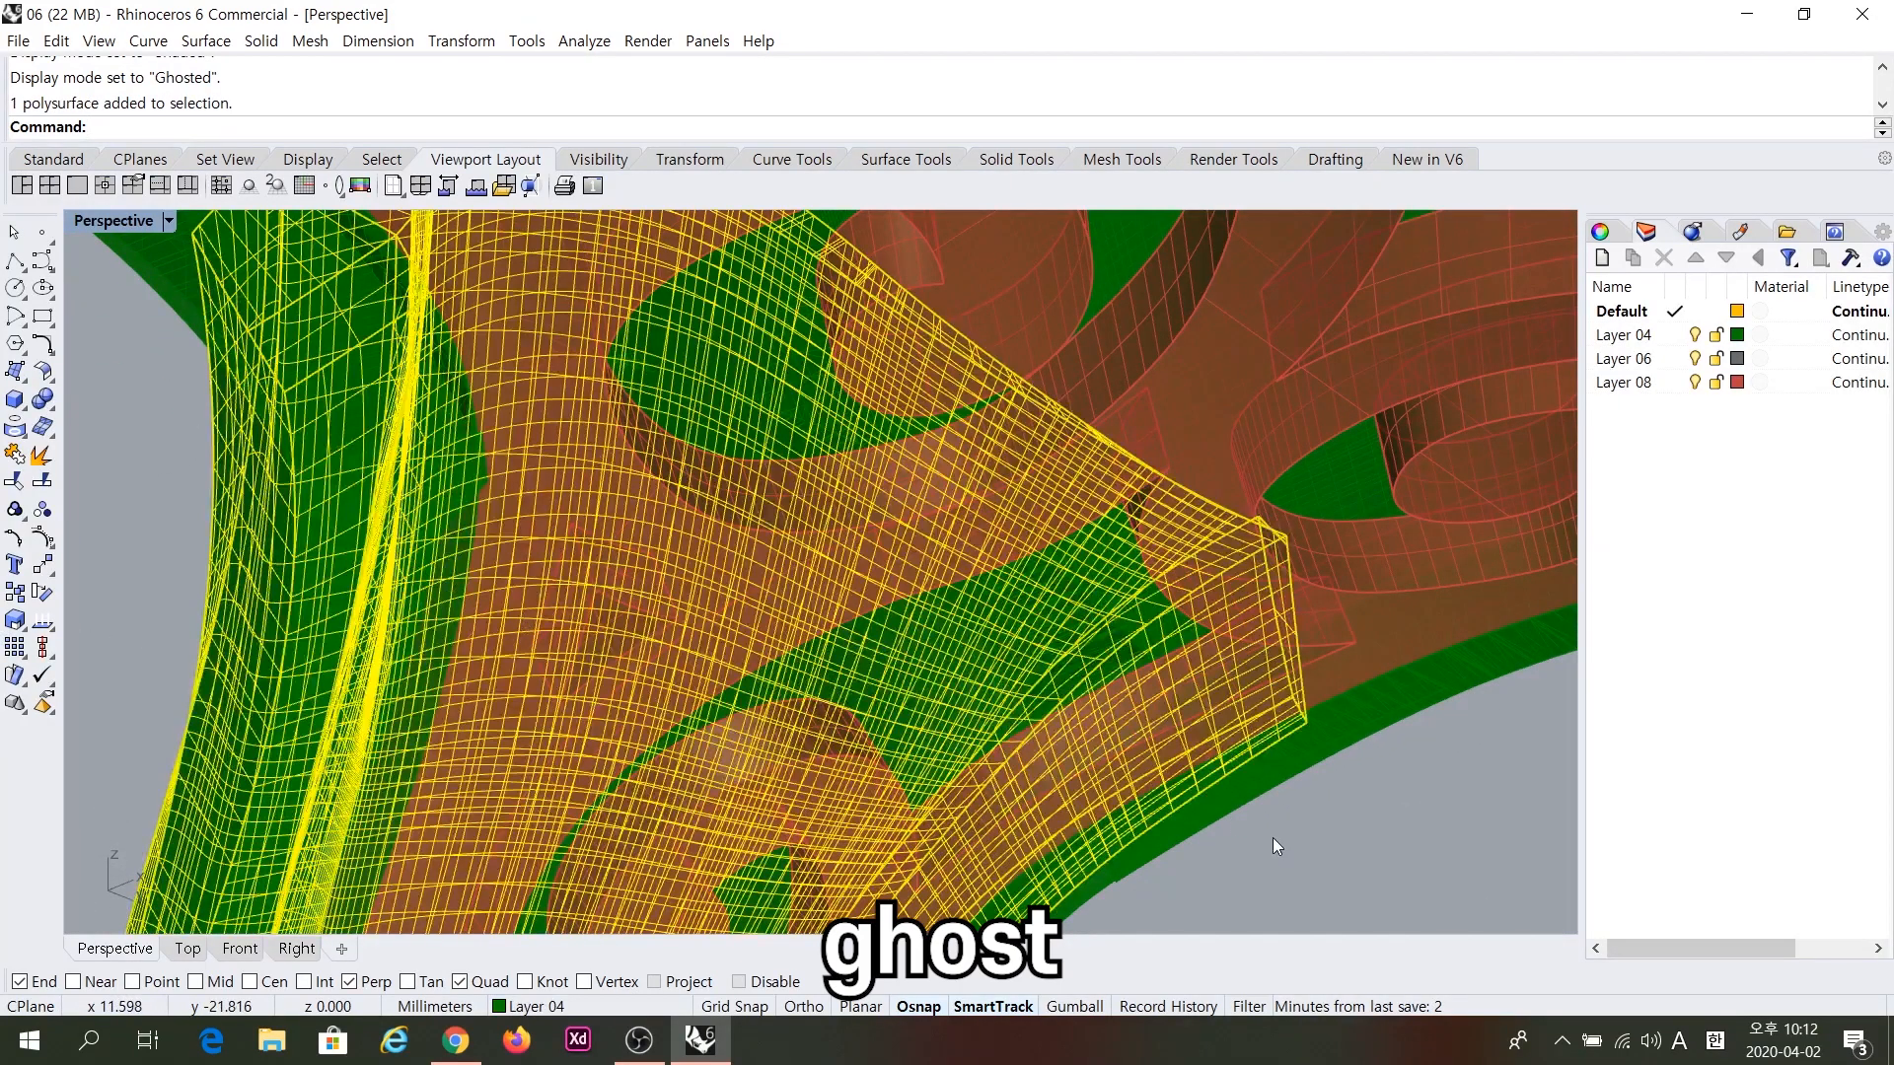
key(Escape)
click(749, 598)
click(757, 667)
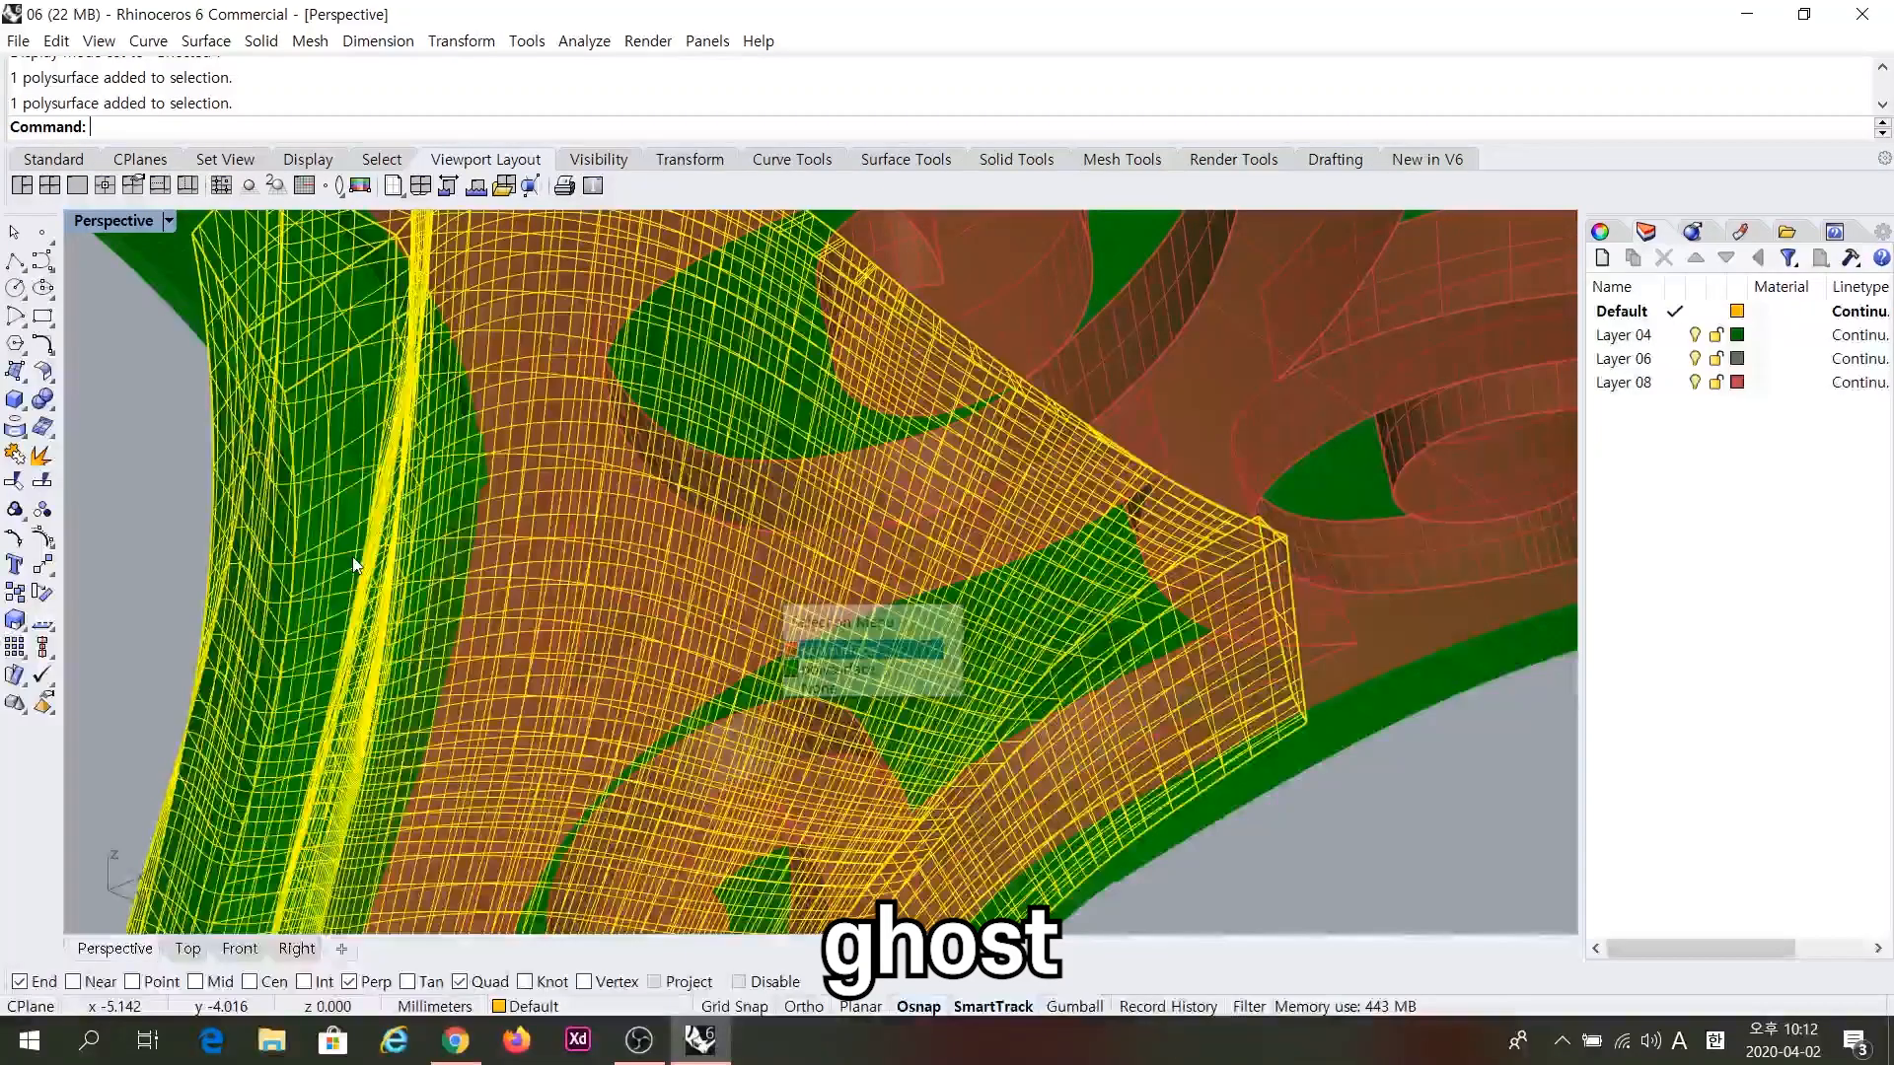
key(Escape)
scroll(573, 474, down, 15)
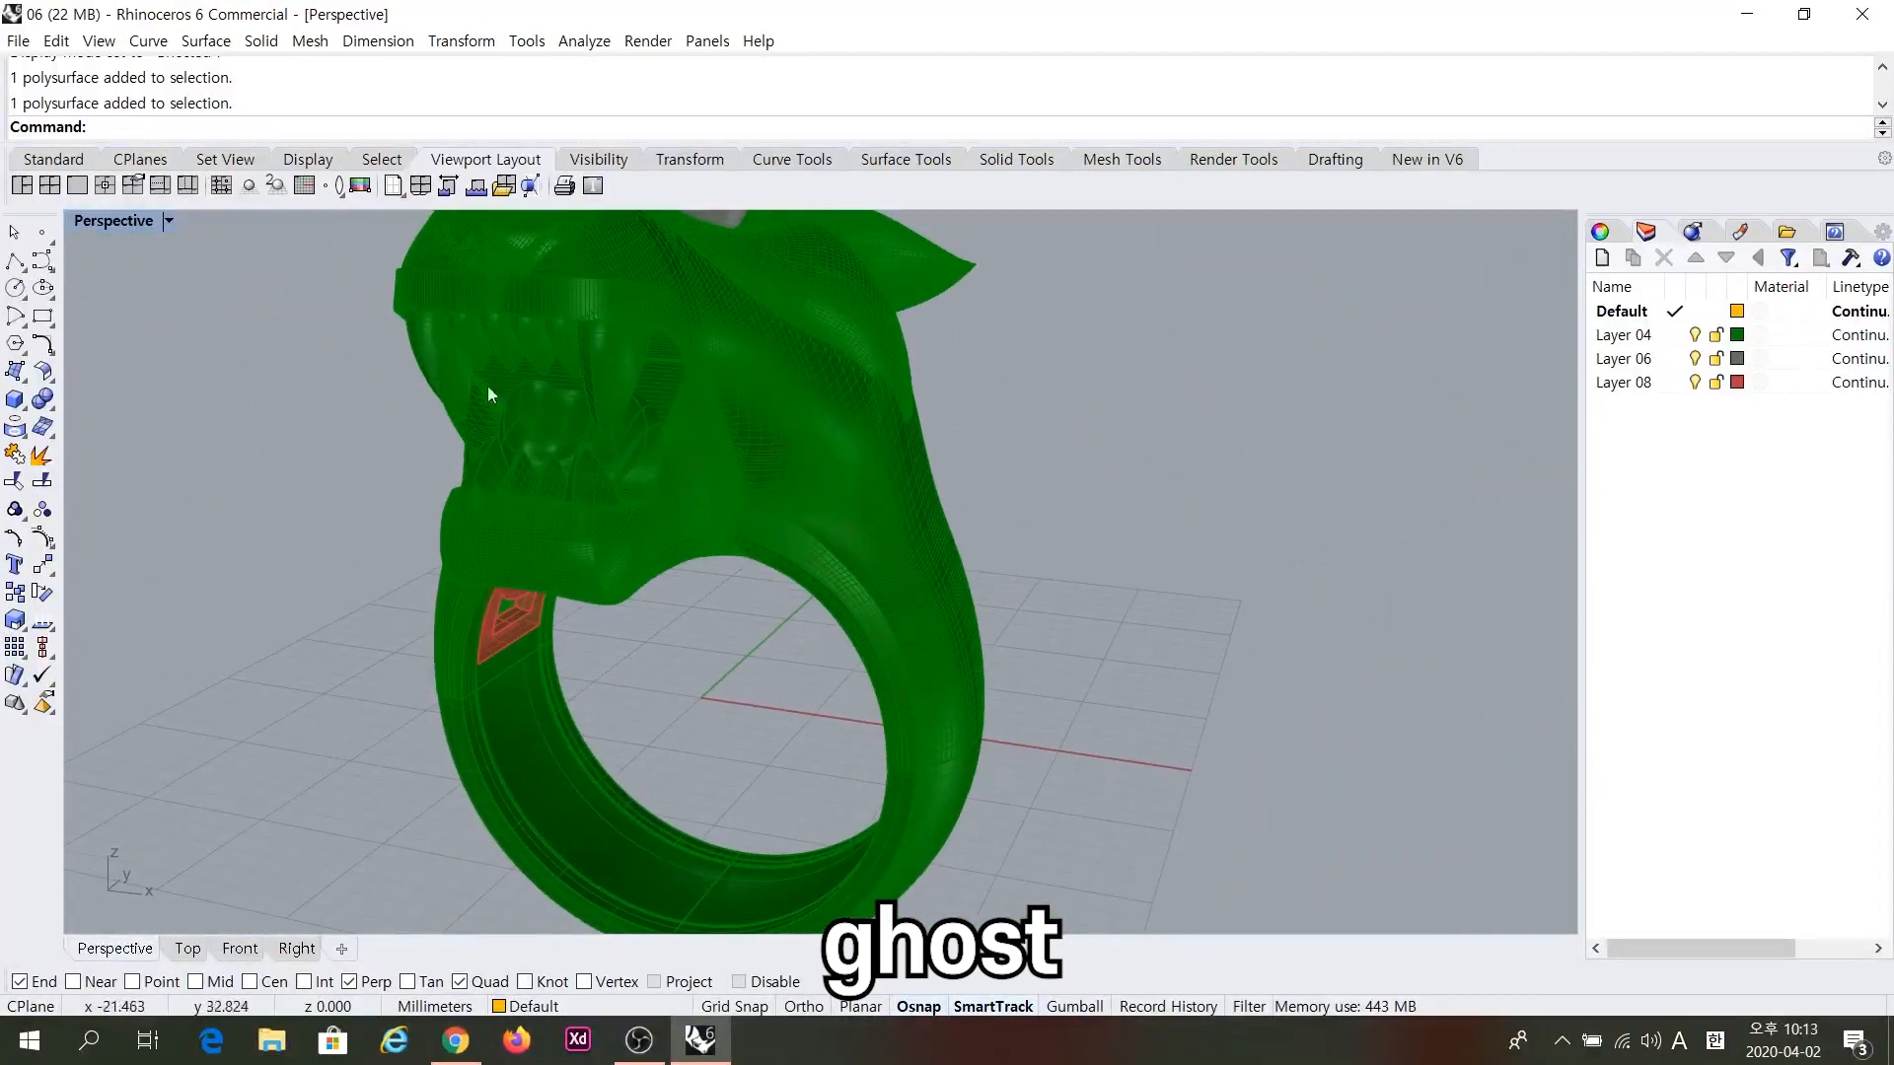
Set the Perspective viewport to X-Ray display and orbit the ring to see its inner parts.
click(169, 221)
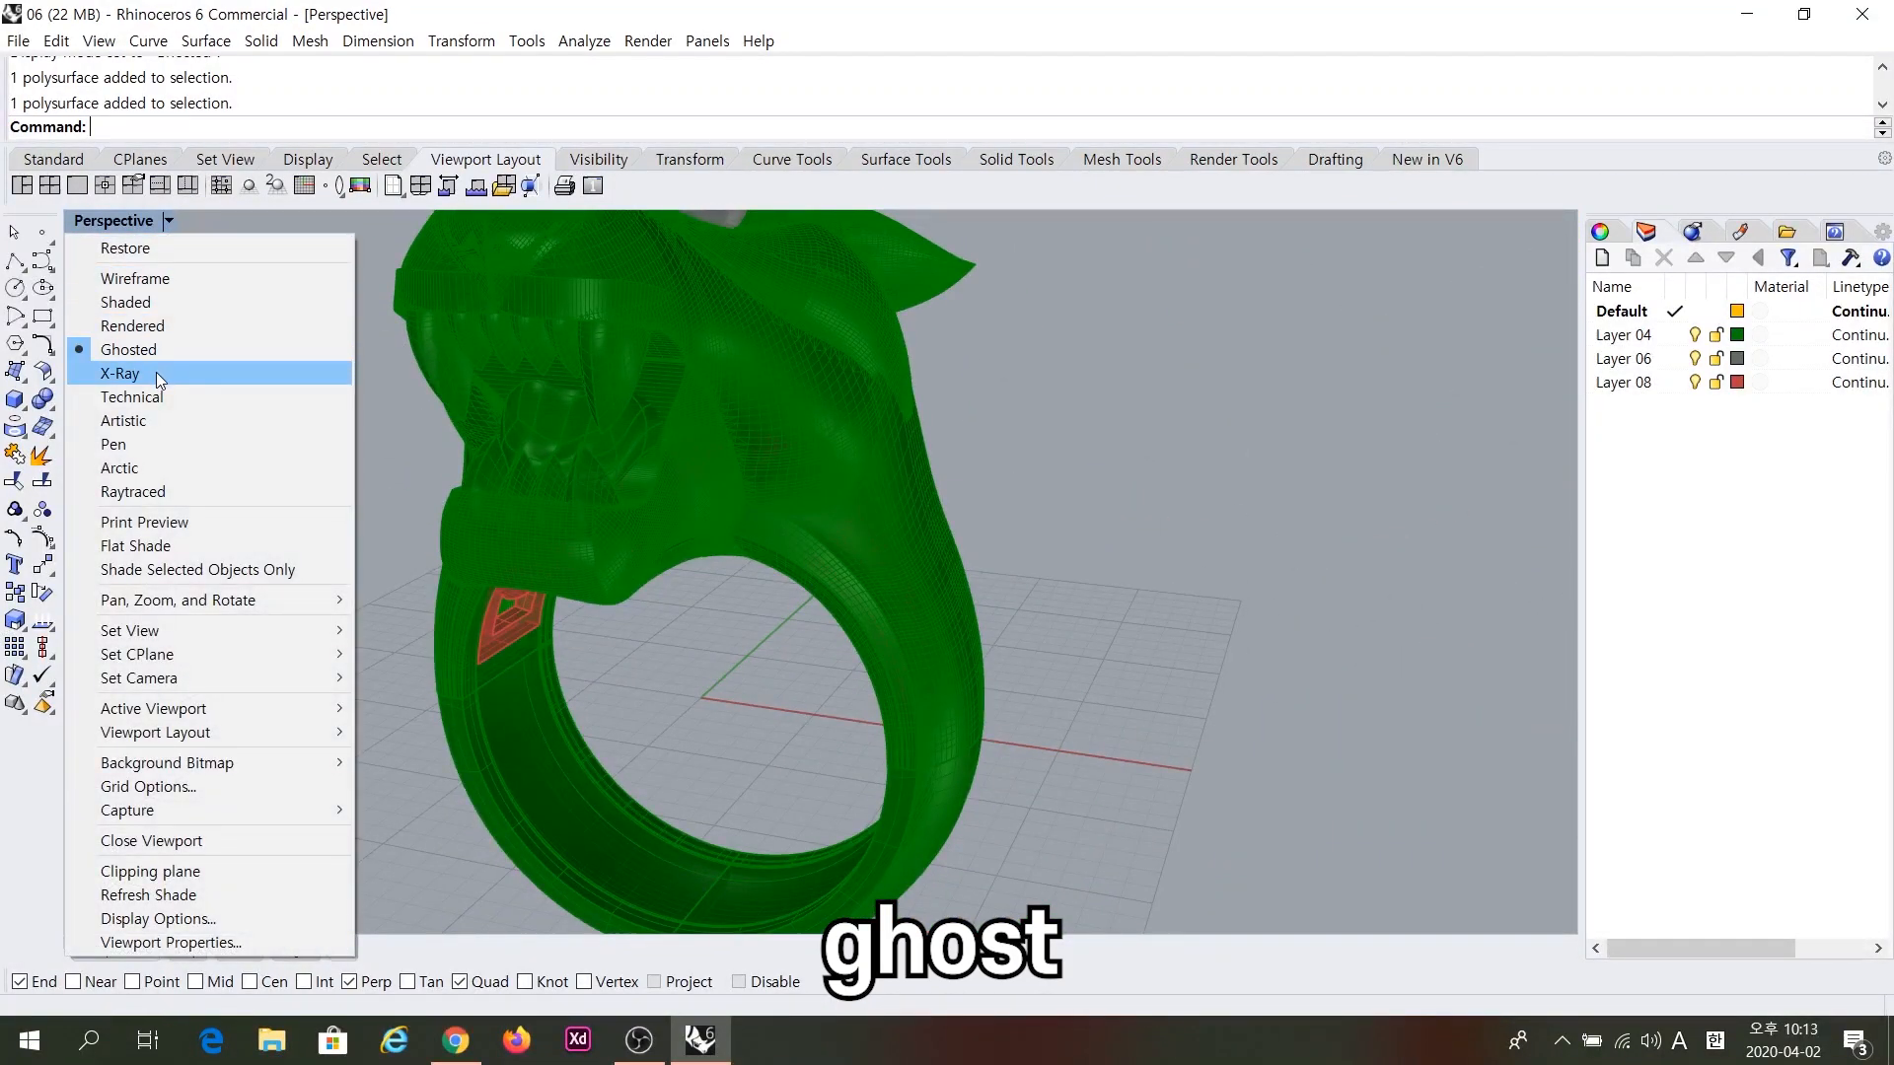
click(156, 371)
right_drag(629, 440, 1050, 529)
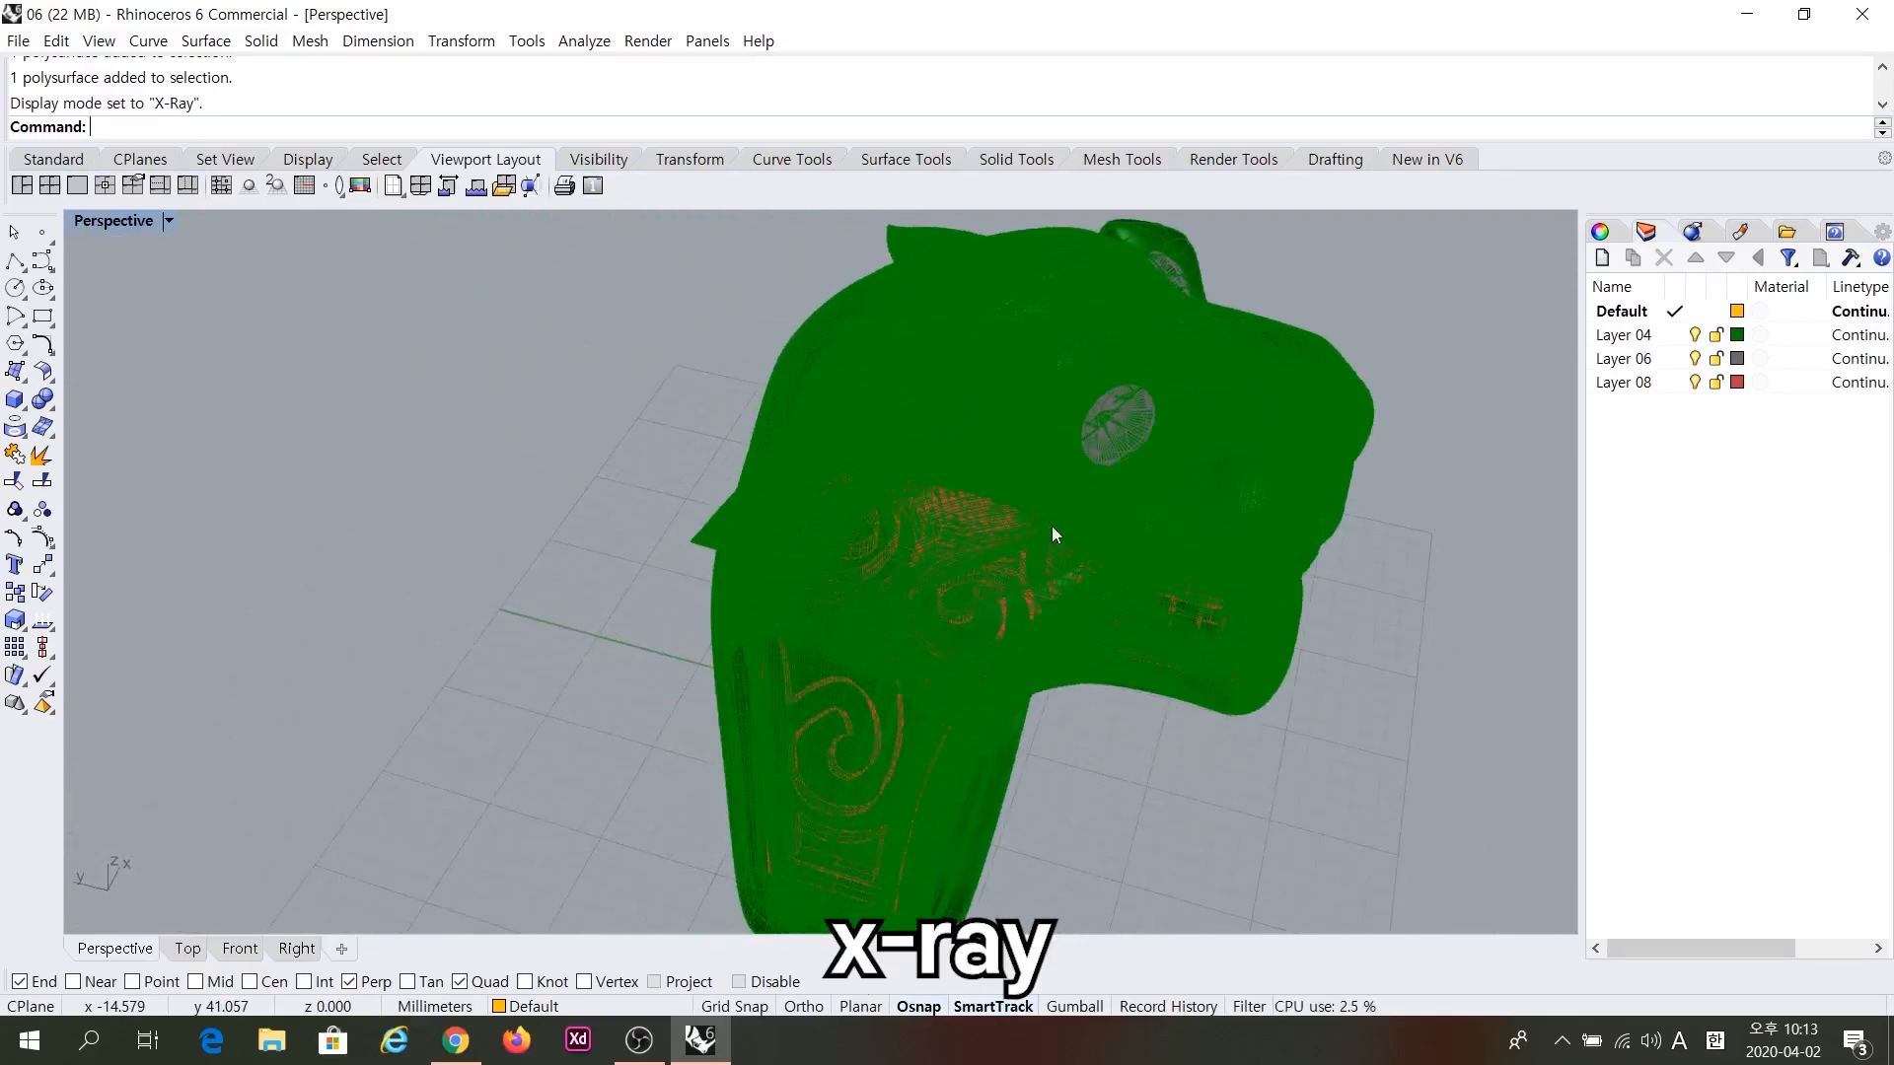
scroll(1251, 299, up, 5)
scroll(1251, 306, up, 4)
right_drag(1245, 377, 1197, 448)
scroll(880, 482, down, 4)
right_drag(880, 482, 542, 465)
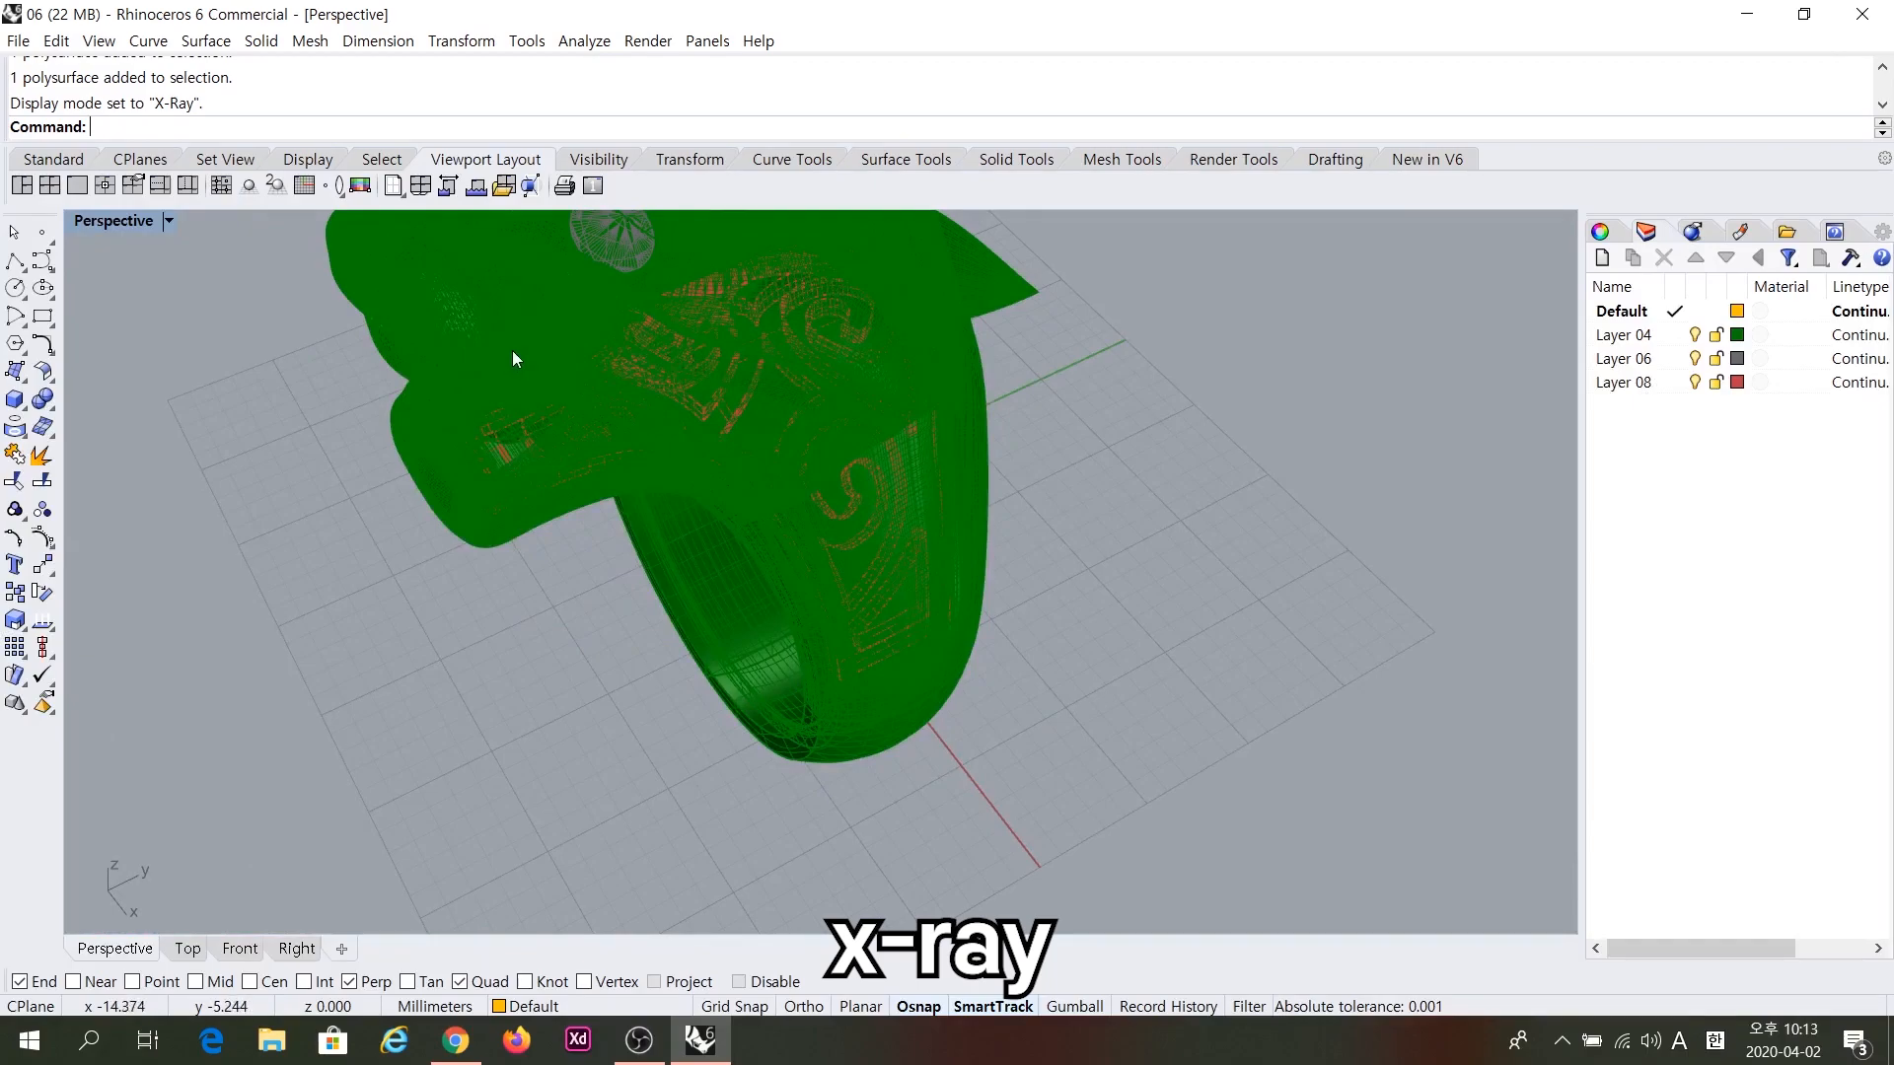
Examine the eye gem and the scrollwork behind it up close in X-Ray display.
shift+right_drag(513, 353, 791, 488)
right_drag(732, 364, 809, 385)
scroll(914, 388, up, 6)
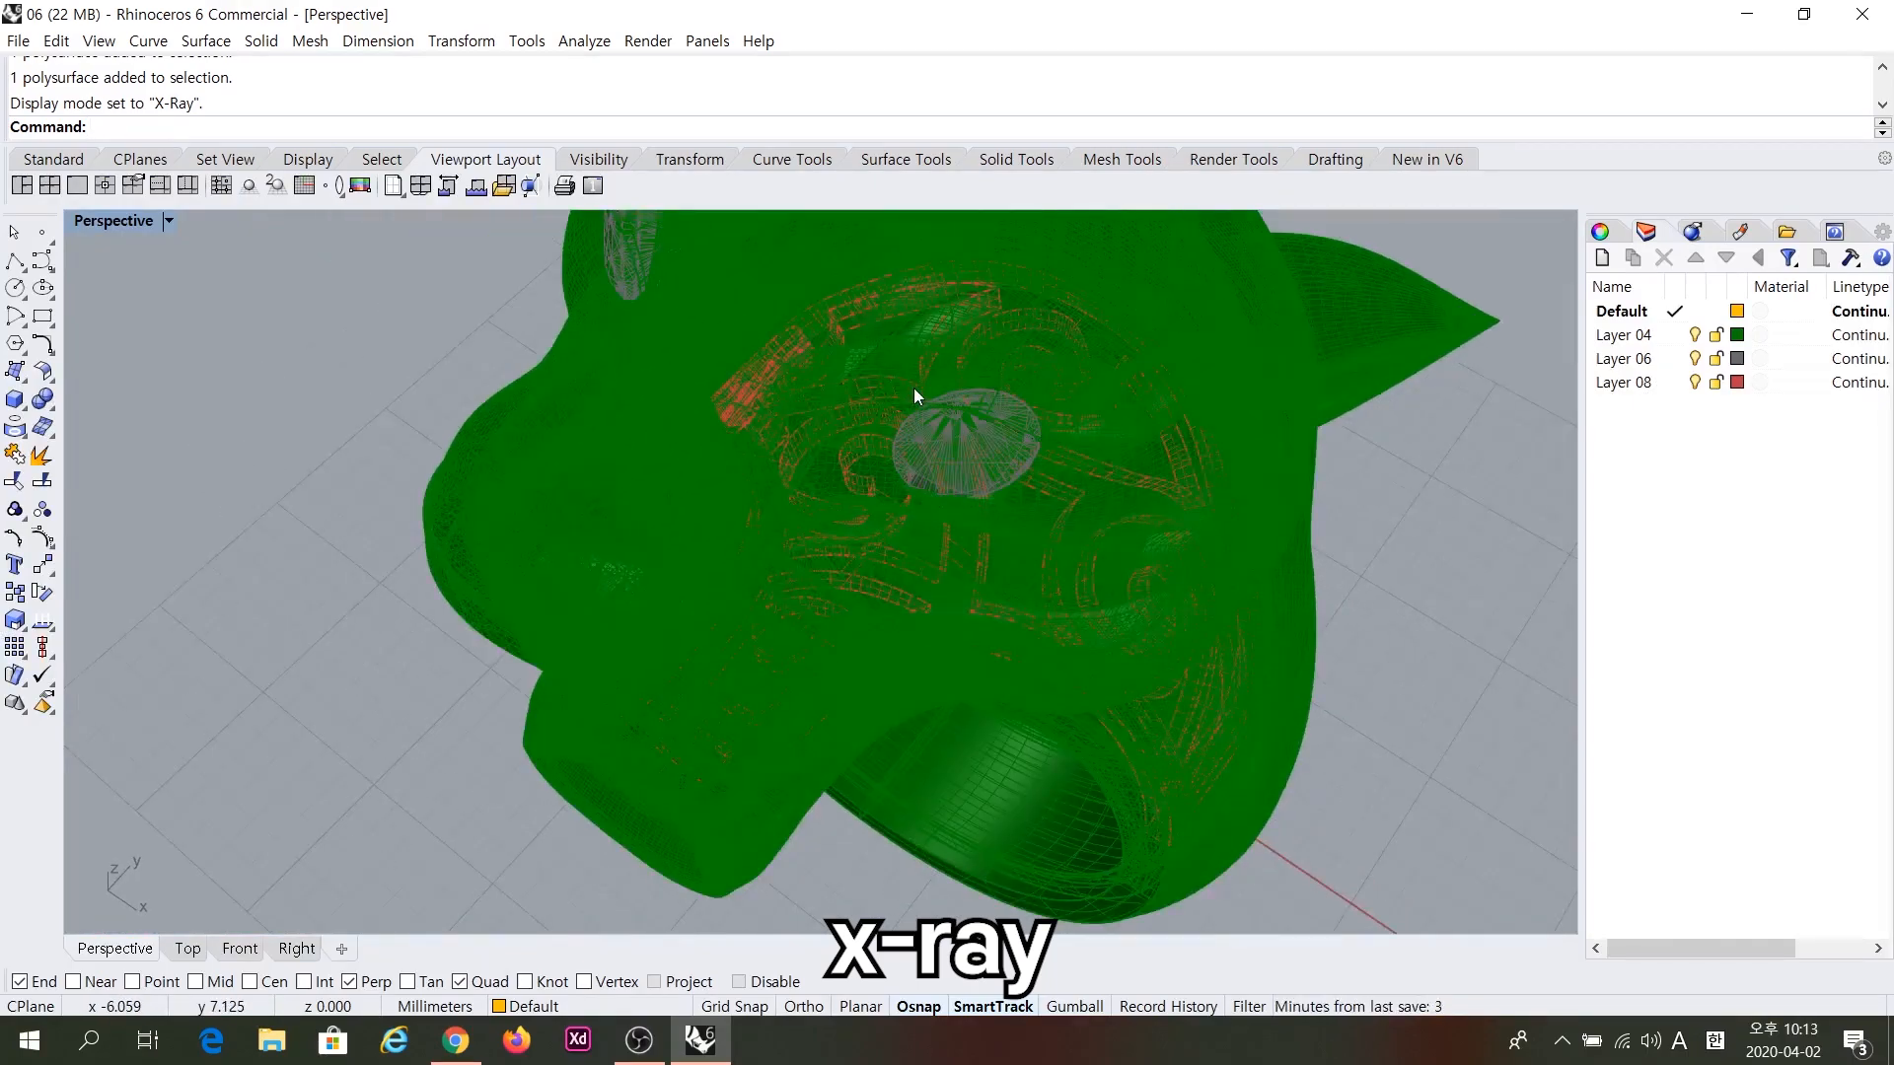
scroll(913, 381, up, 3)
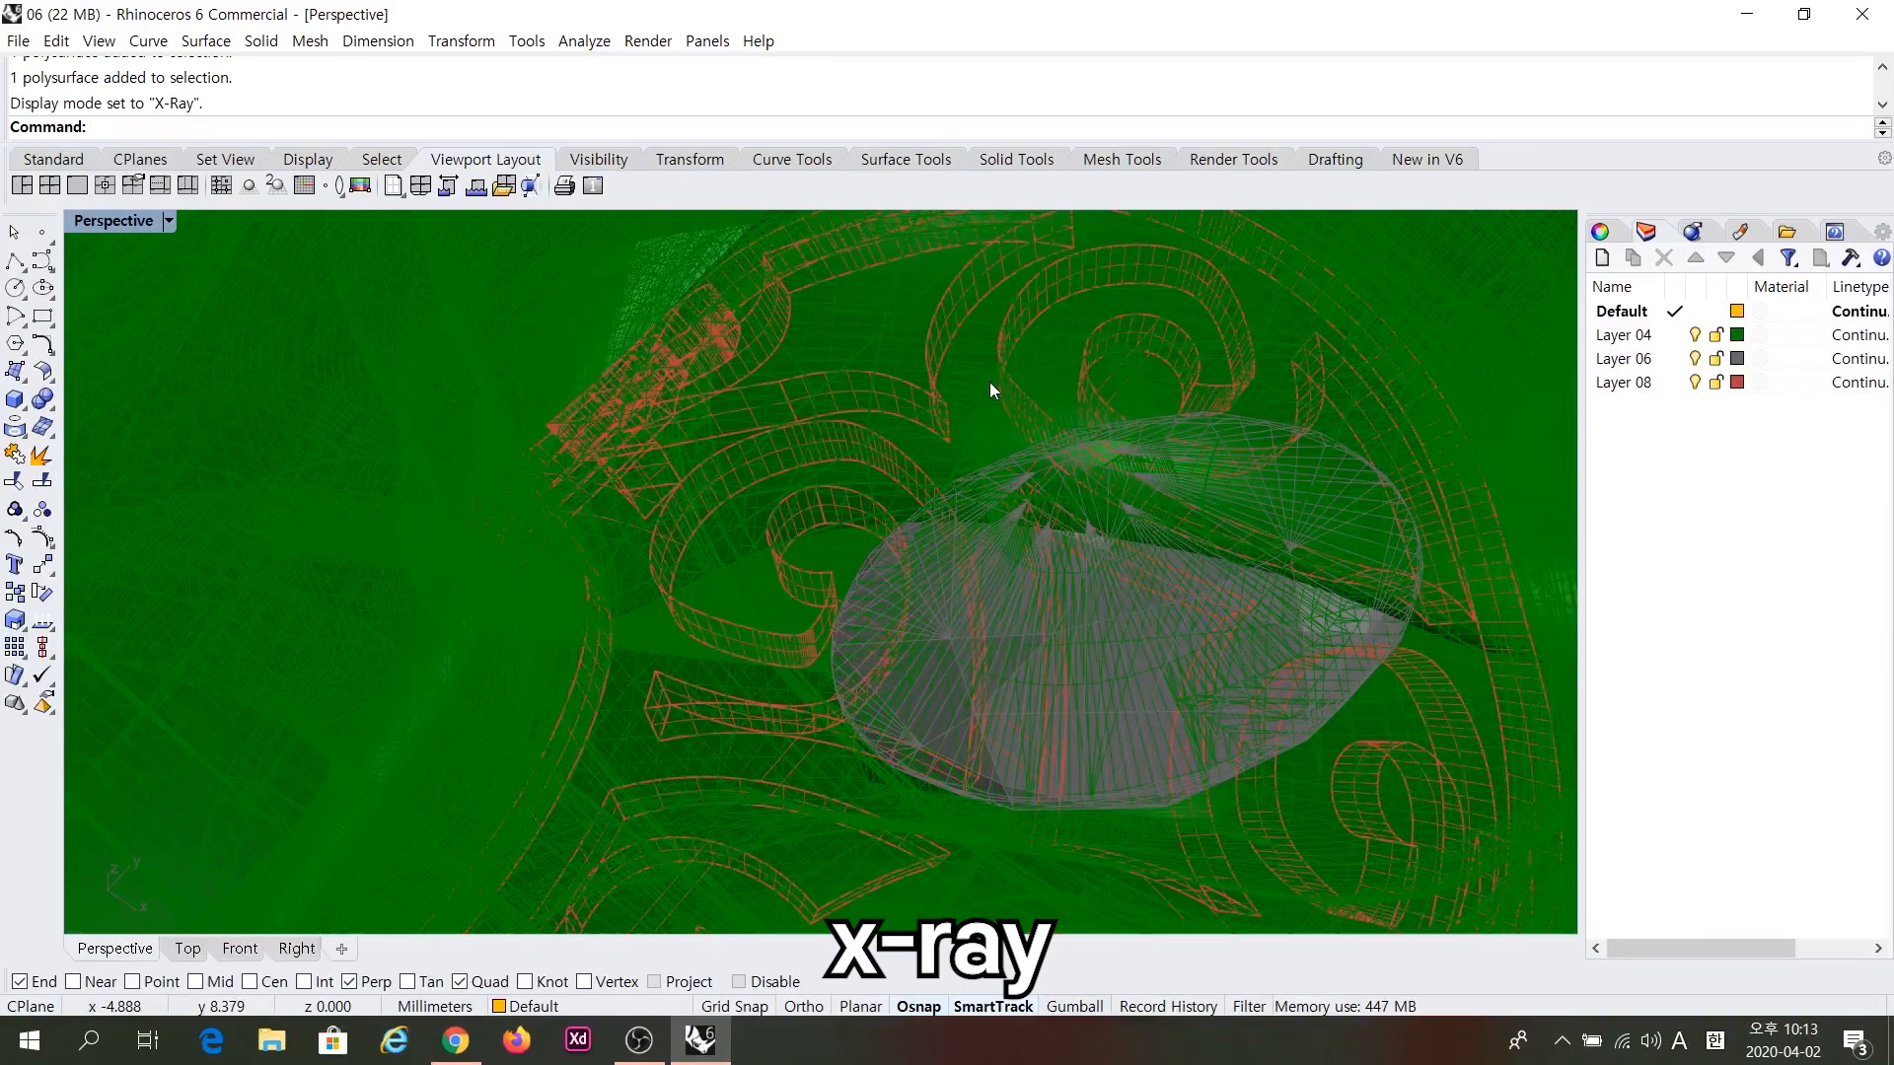
scroll(990, 385, down, 2)
scroll(972, 384, down, 2)
Set the Perspective viewport to Technical display and examine the panther ring's outlines and hidden lines from several angles.
click(164, 227)
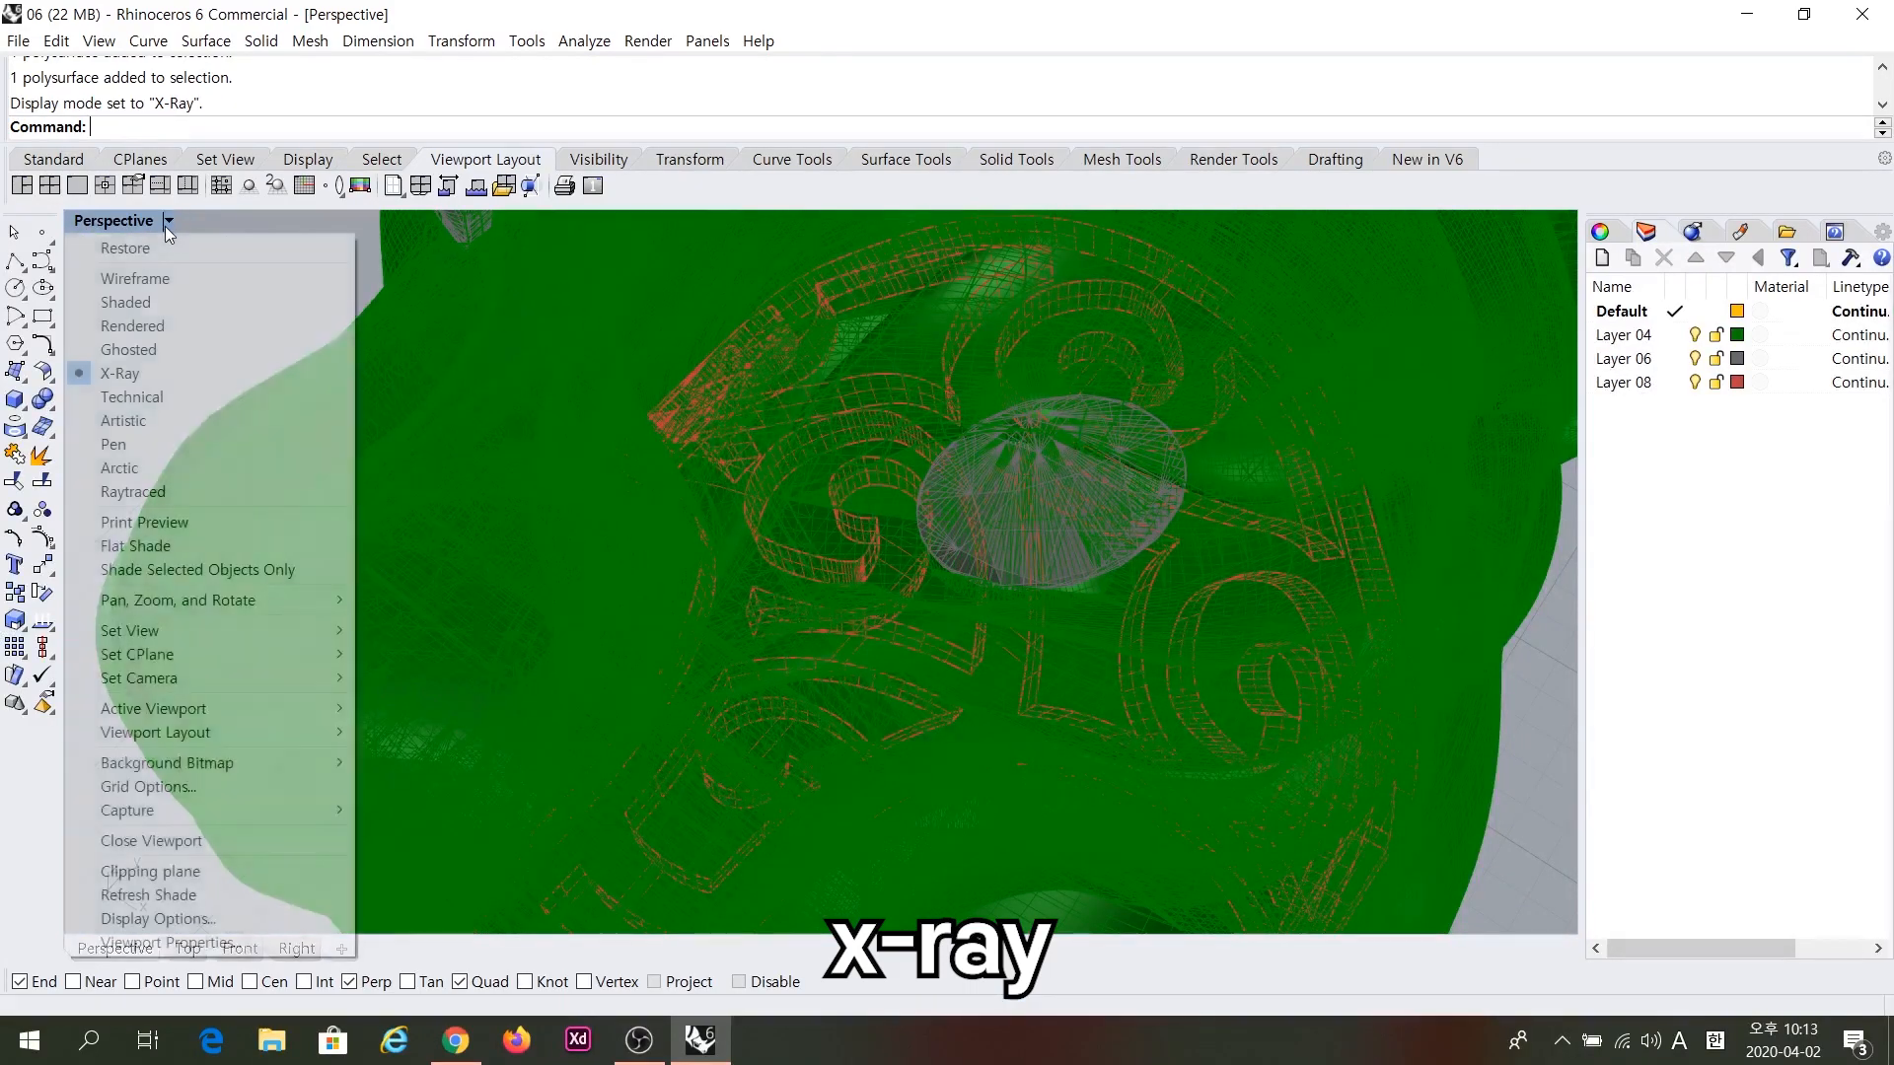
click(150, 398)
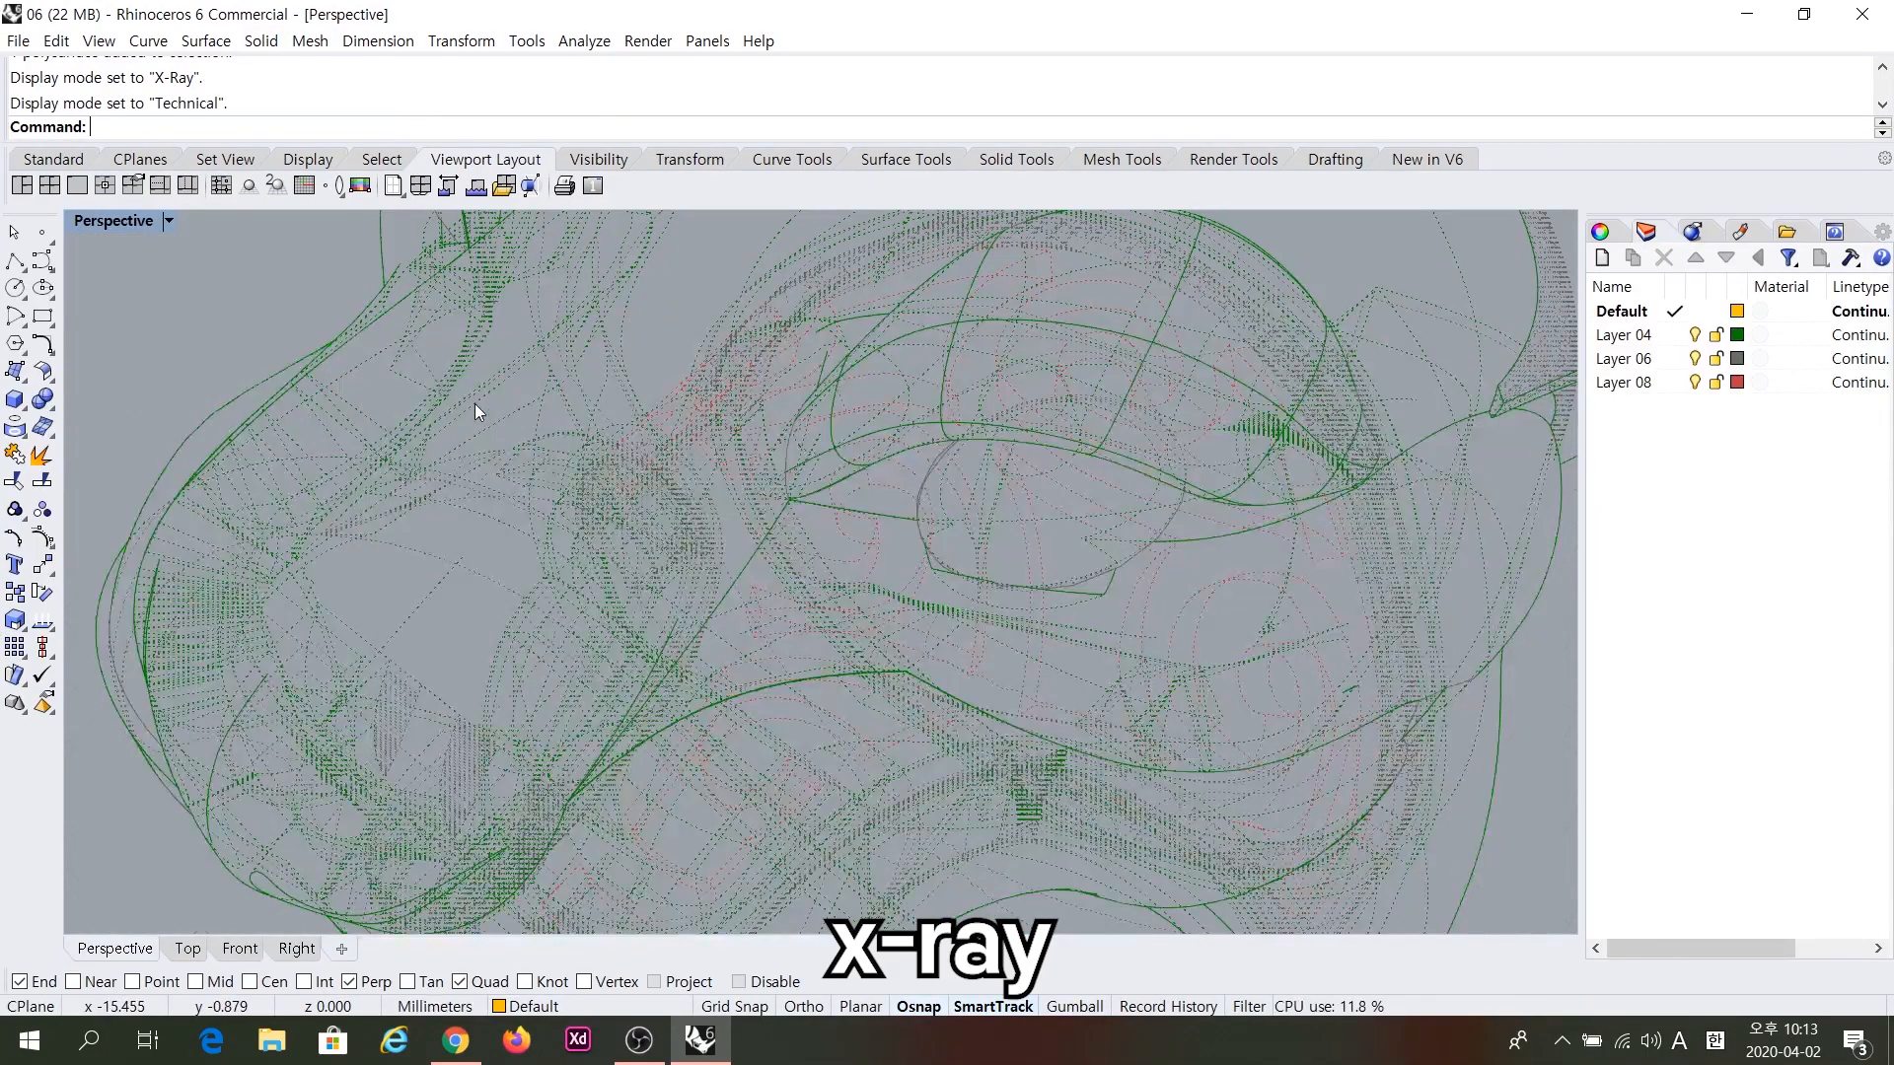
scroll(475, 412, down, 6)
right_drag(801, 501, 837, 386)
scroll(631, 370, up, 6)
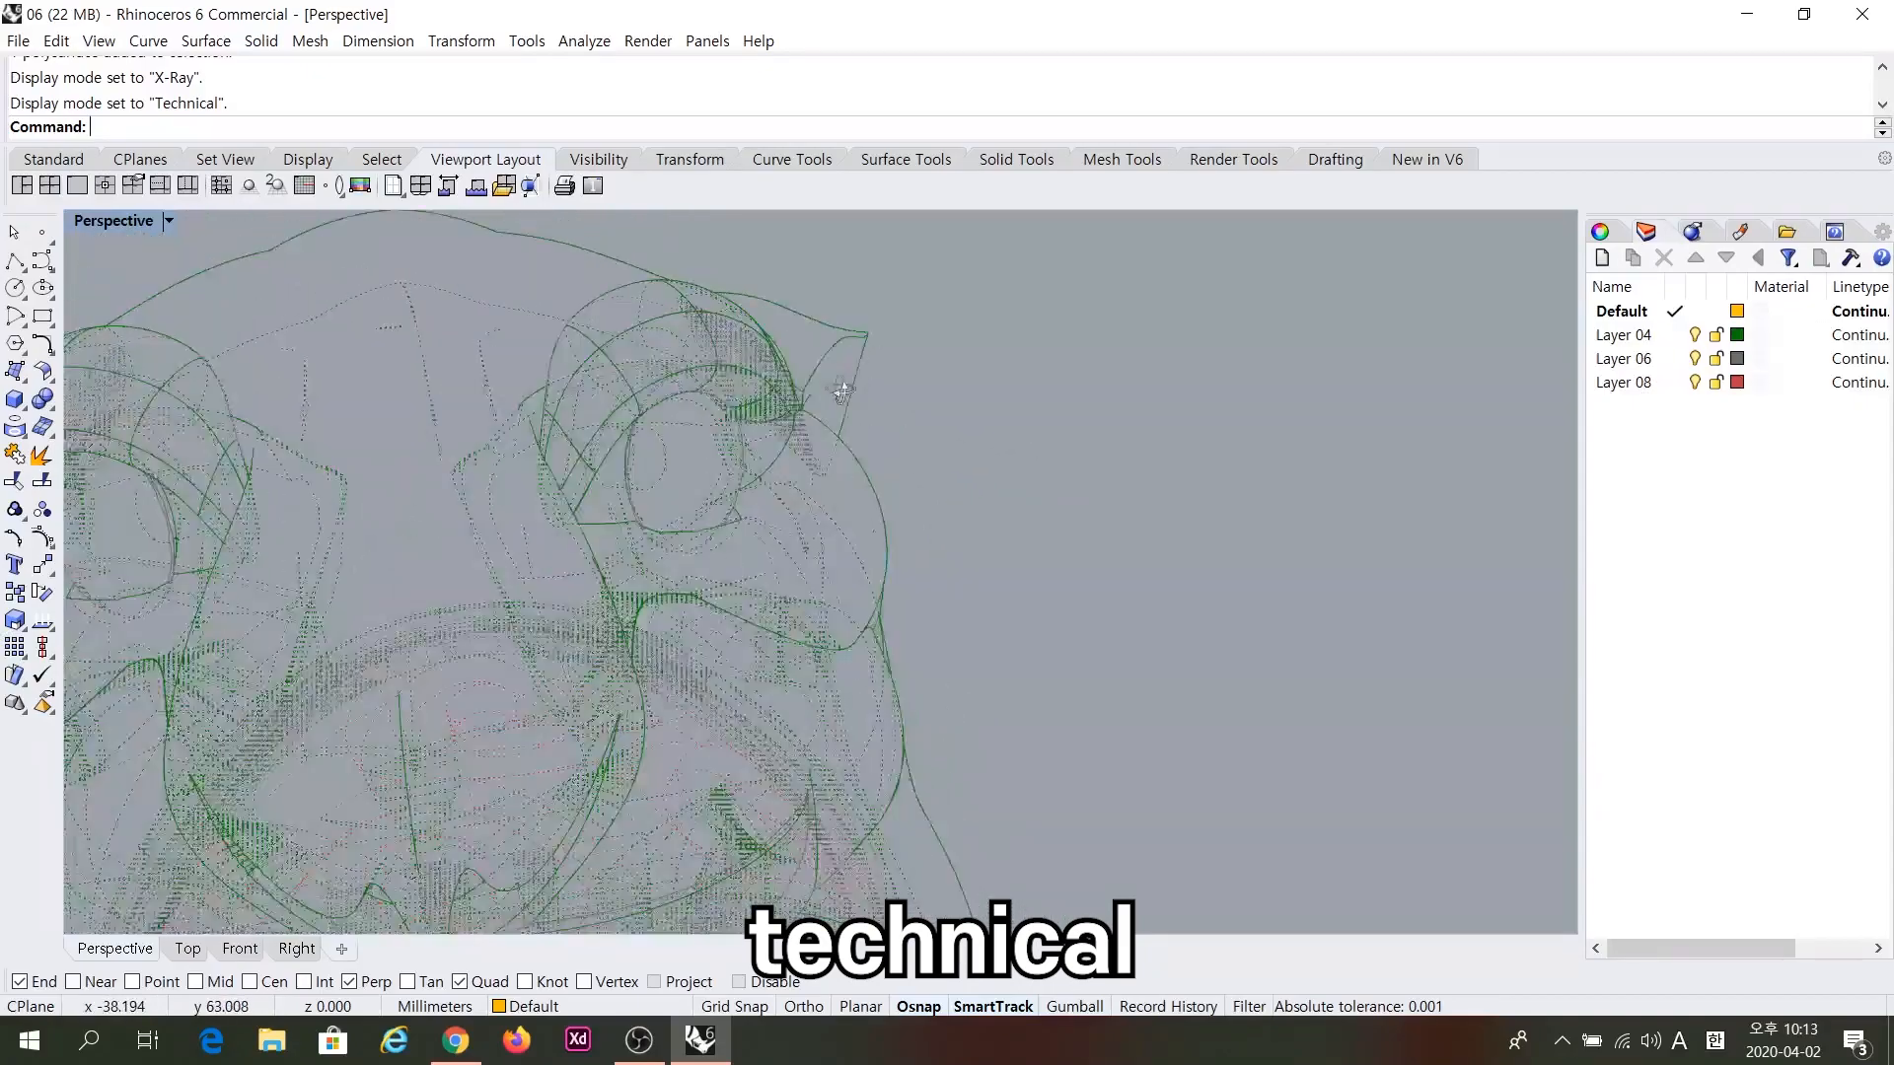
scroll(381, 310, up, 2)
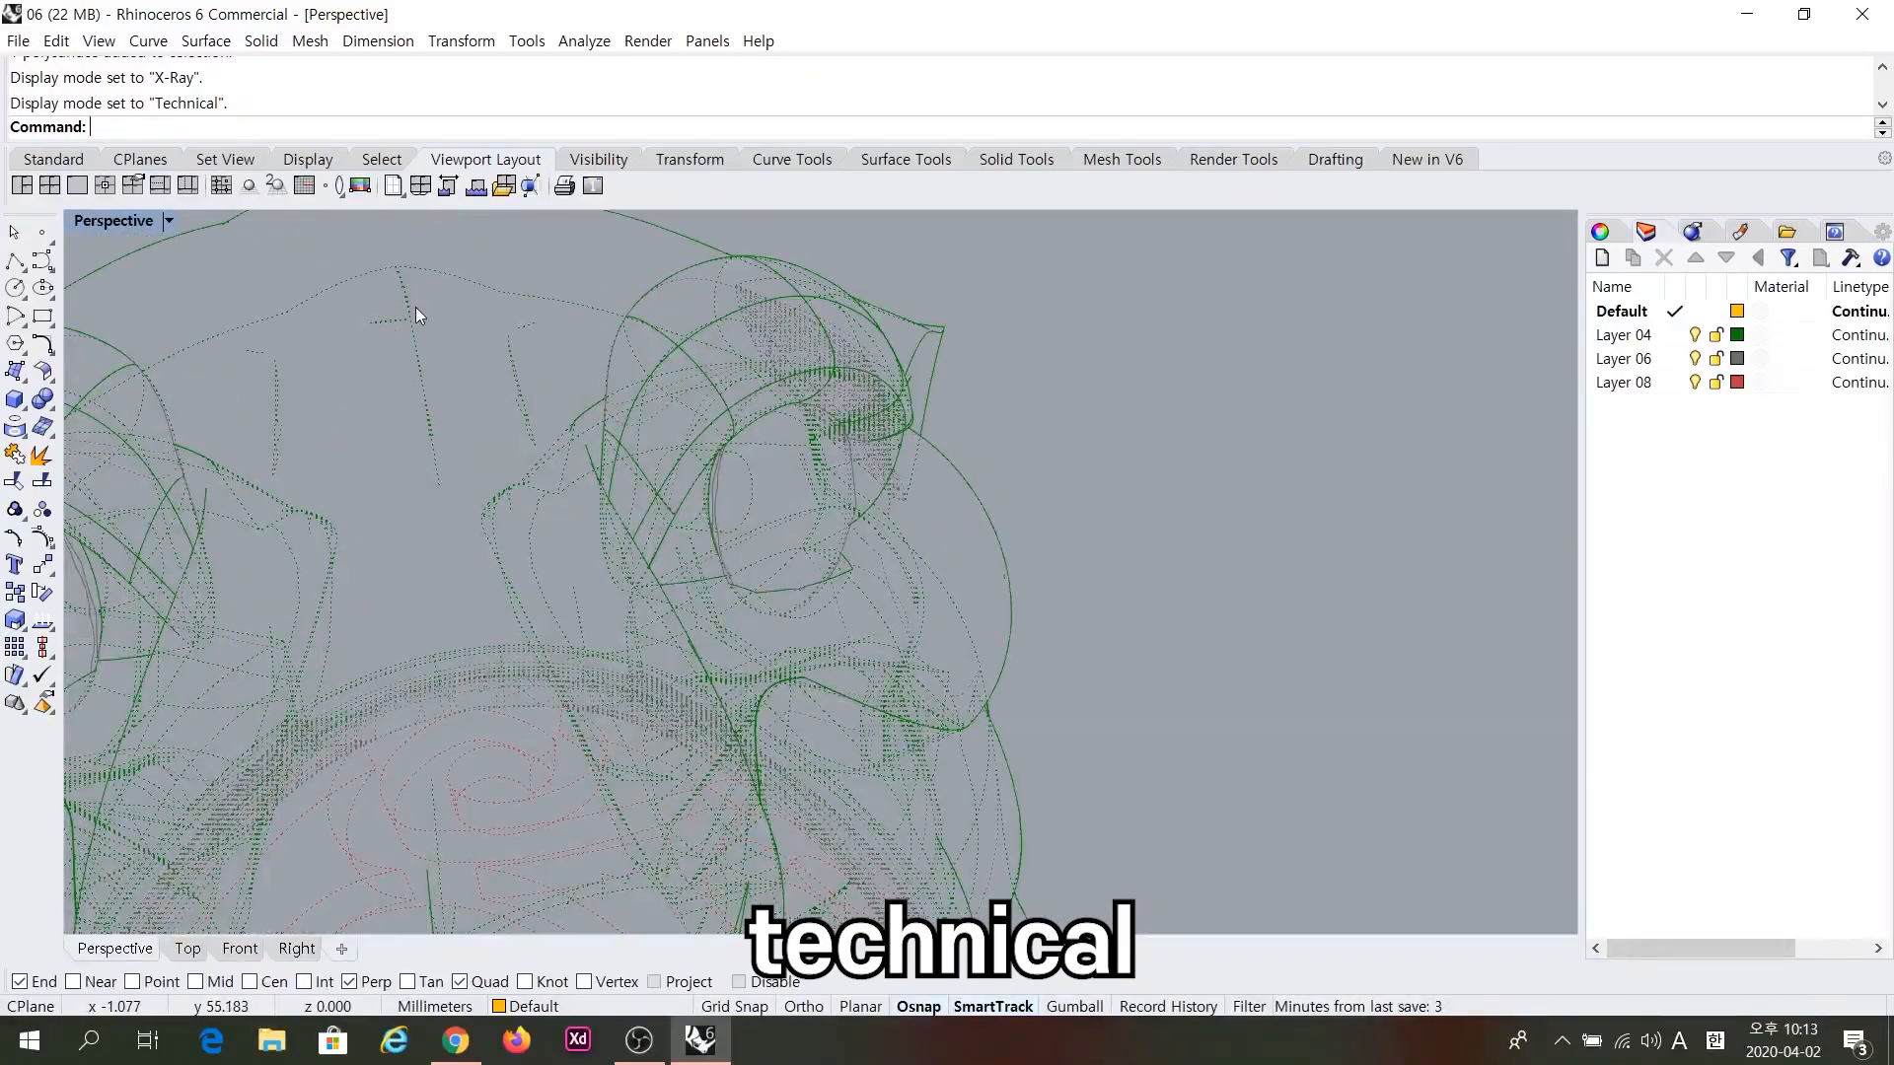
right_drag(546, 414, 546, 477)
scroll(544, 470, down, 6)
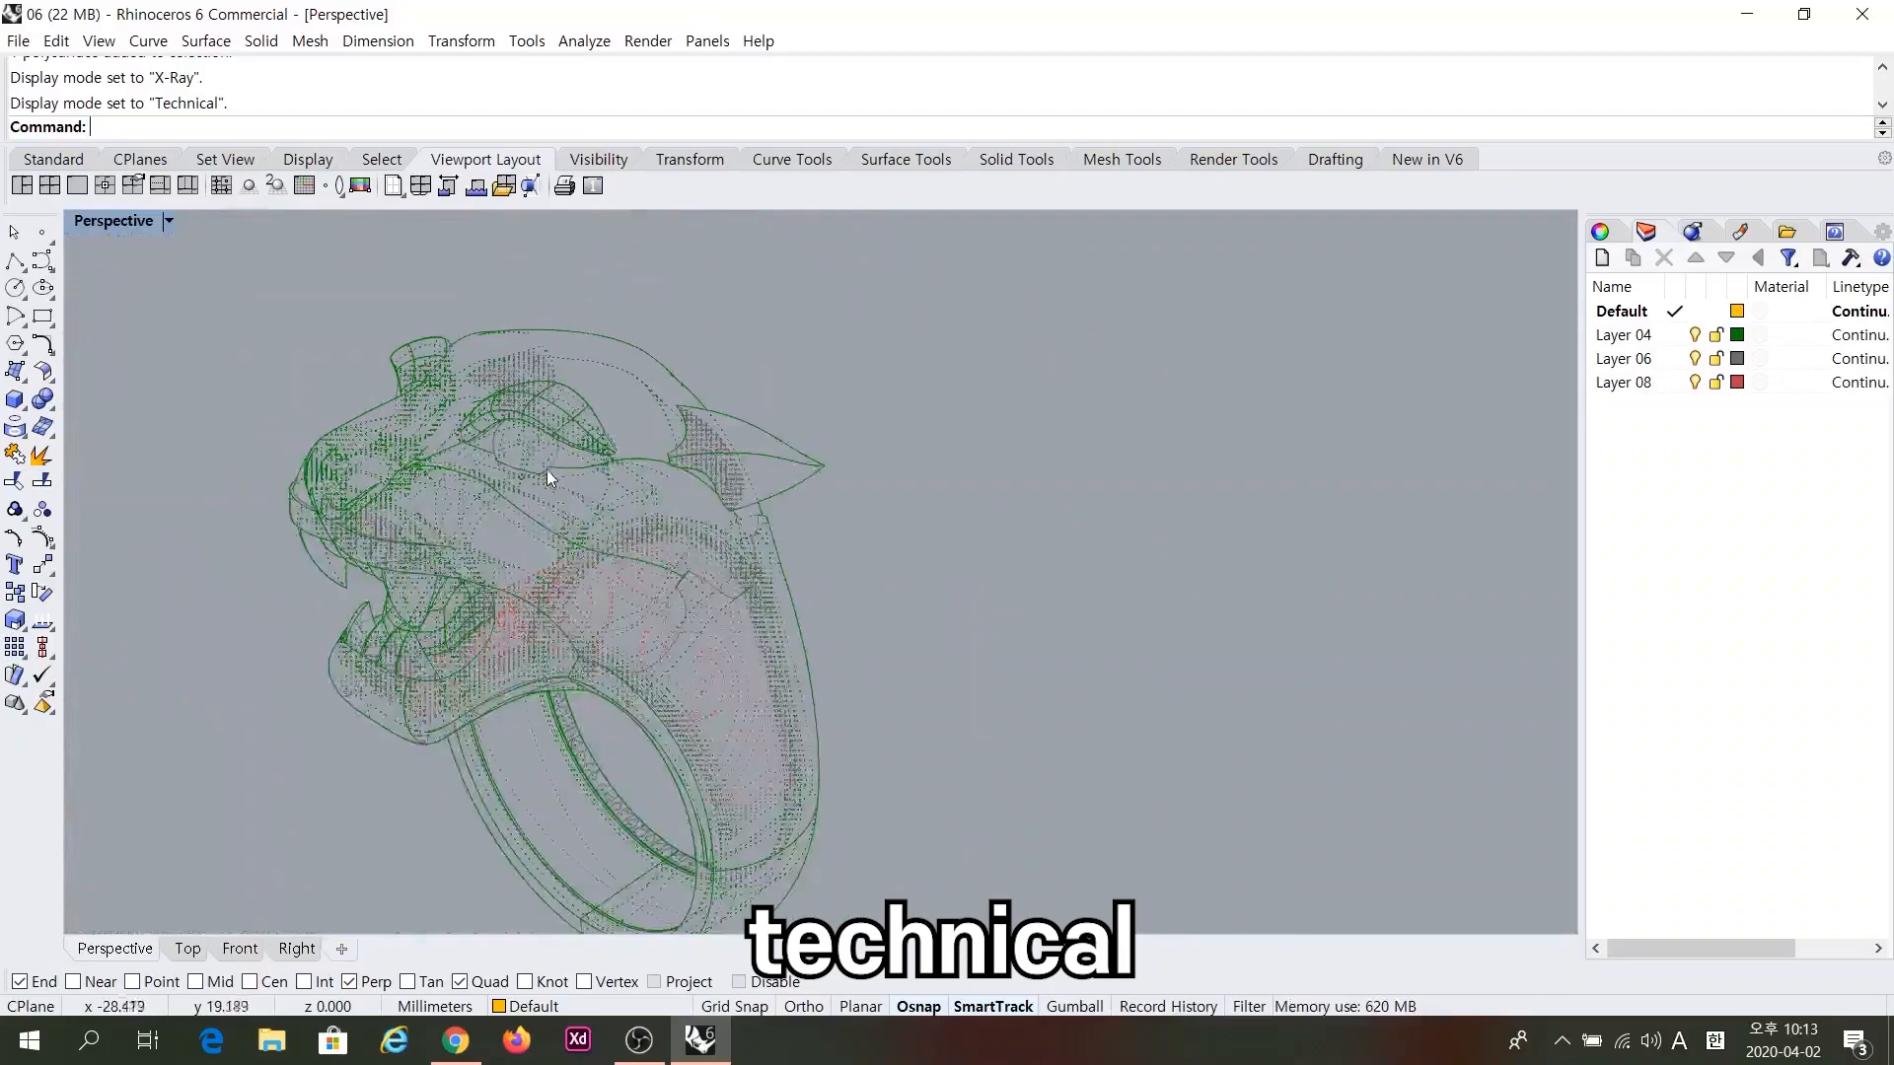
Set the Perspective viewport to Artistic display and examine the panther head's pencil-style outlines and shadows.
click(167, 221)
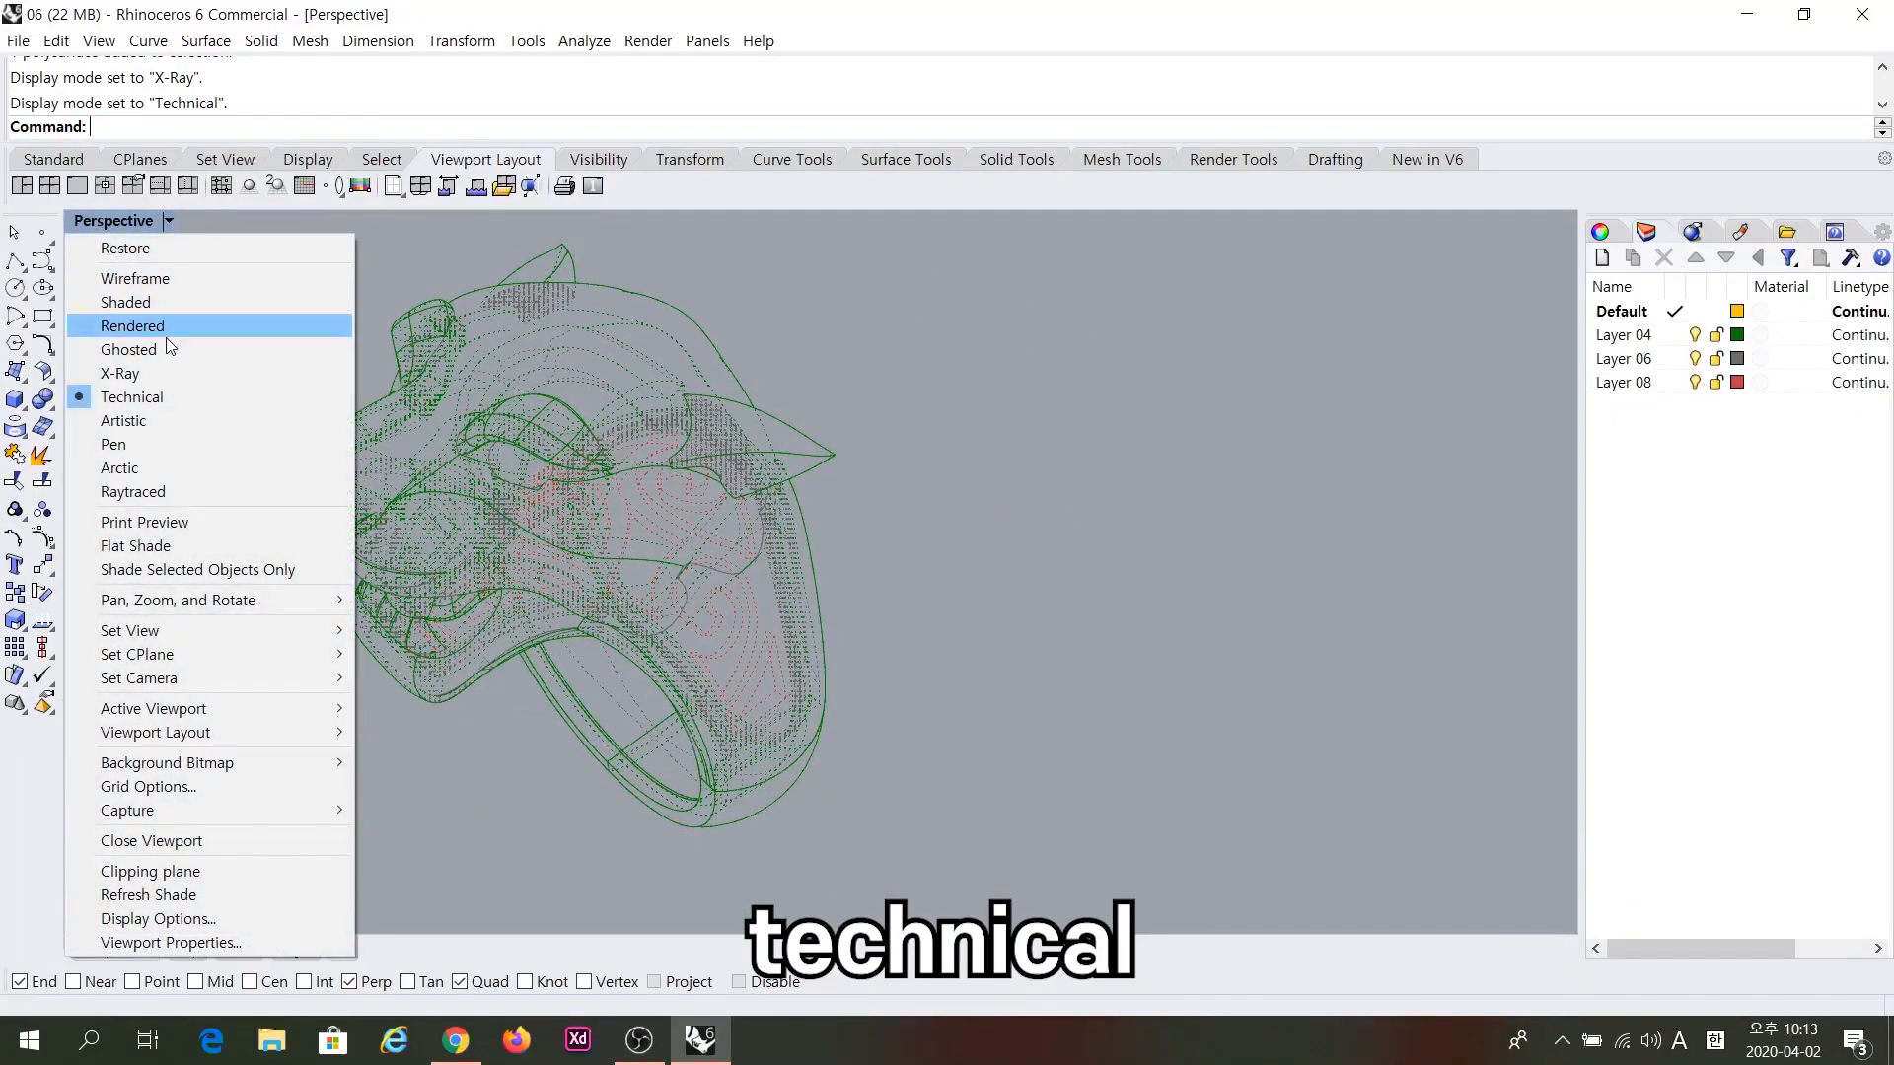
click(154, 419)
right_drag(446, 442, 814, 520)
scroll(270, 468, up, 4)
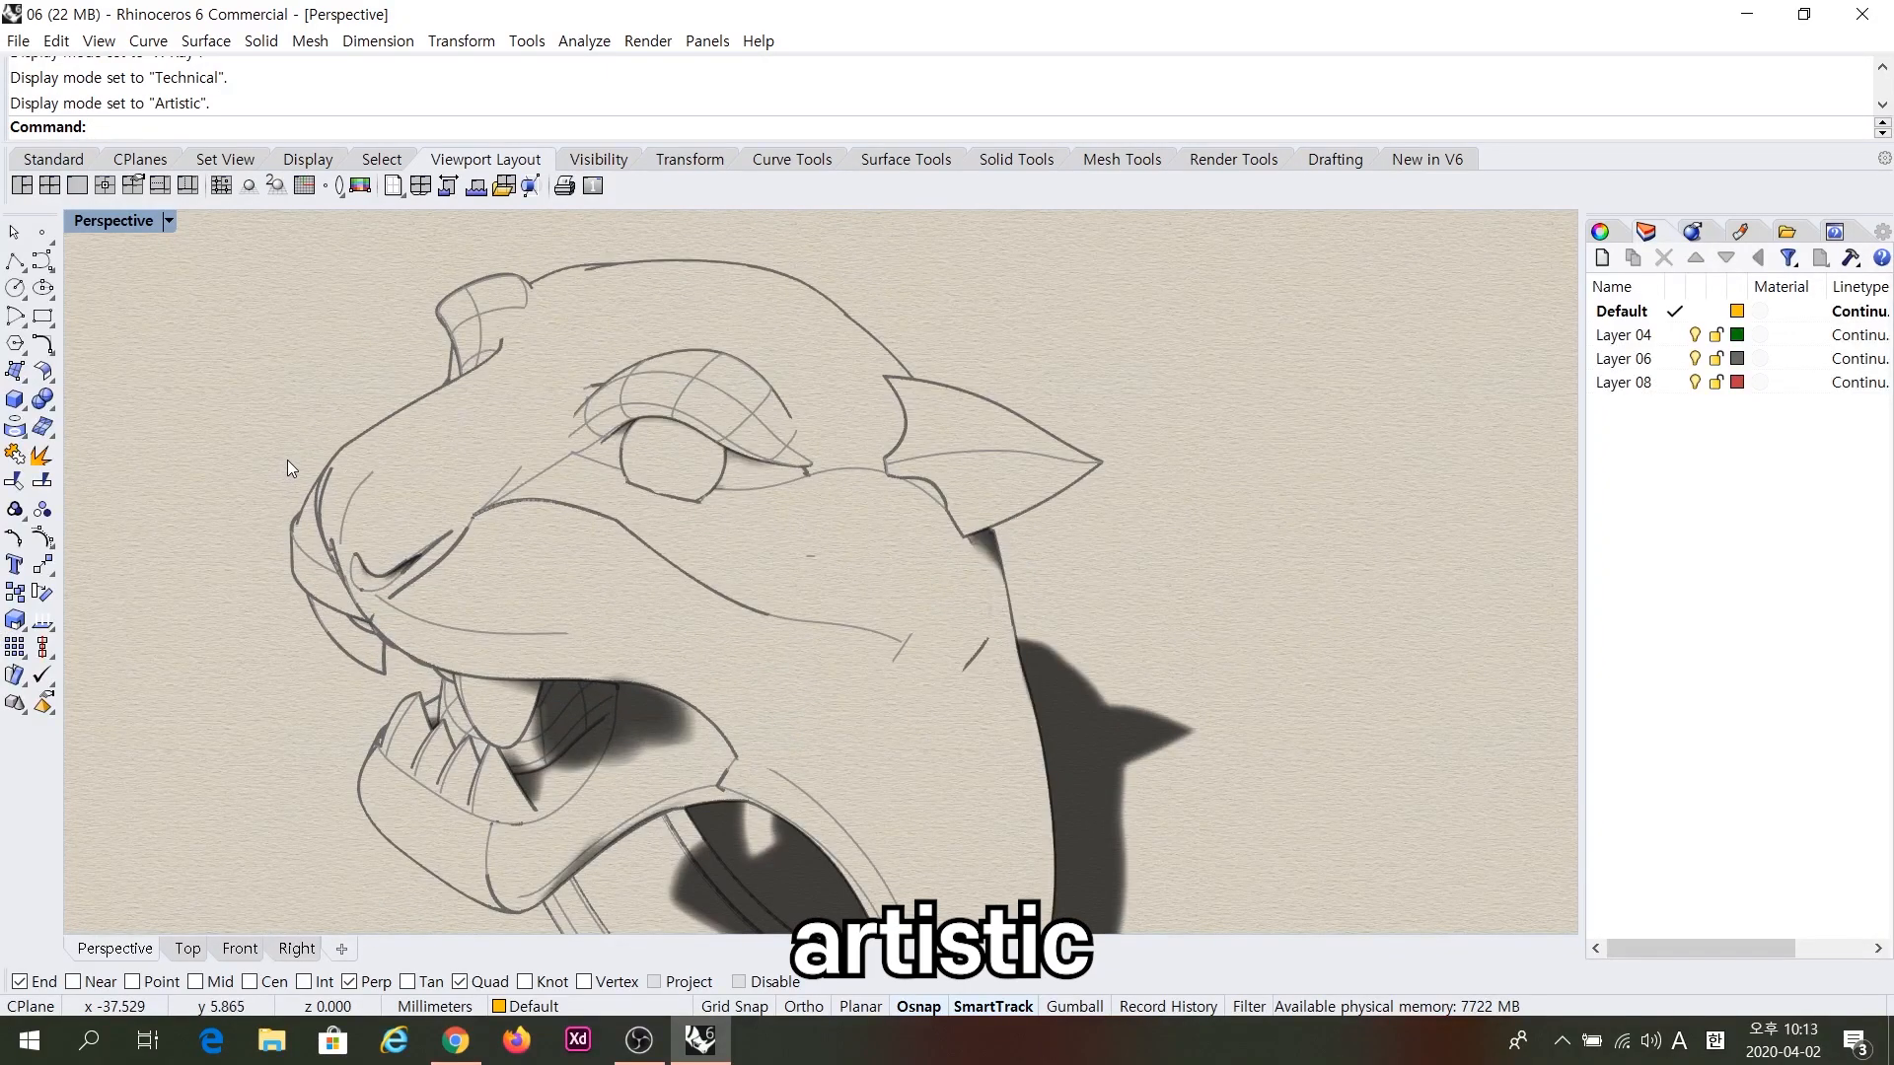
Set the Perspective viewport to Pen display and examine the panther ring's line drawing from several angles.
click(170, 221)
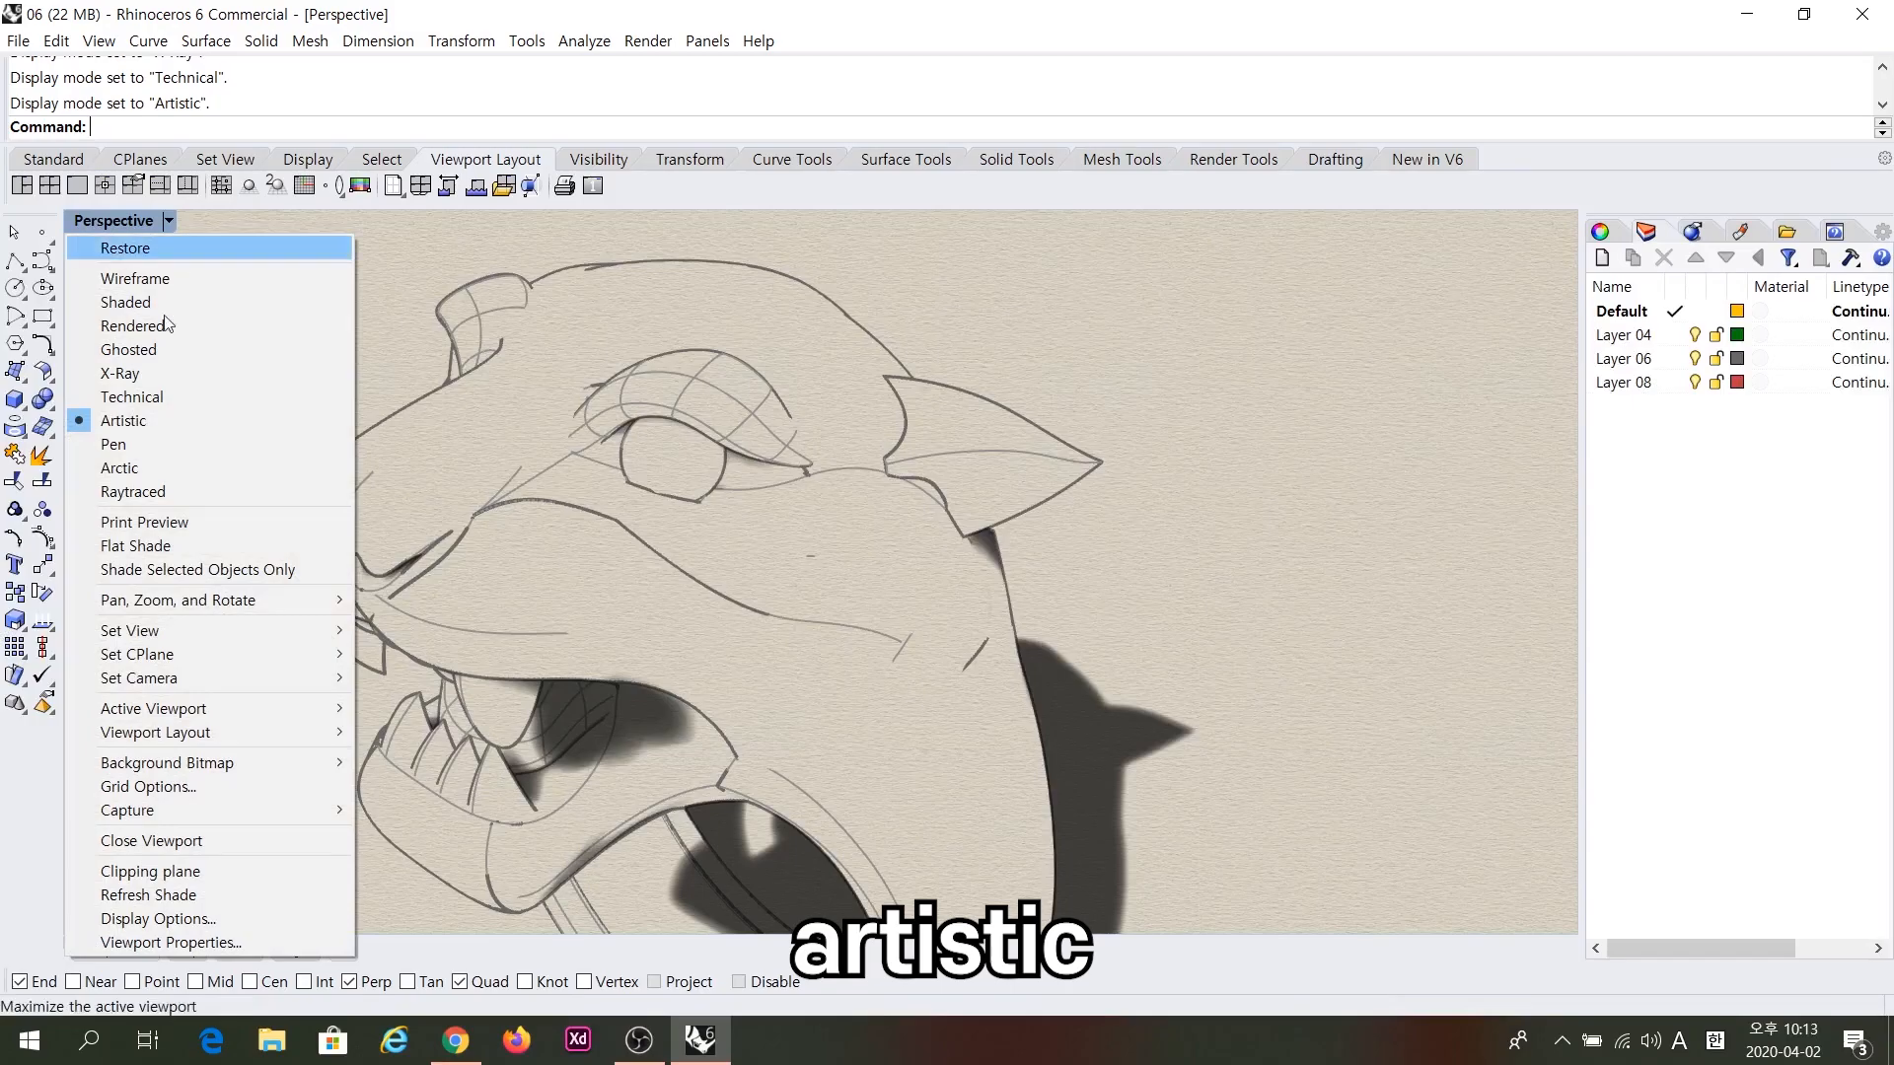
click(119, 440)
right_drag(726, 474, 691, 510)
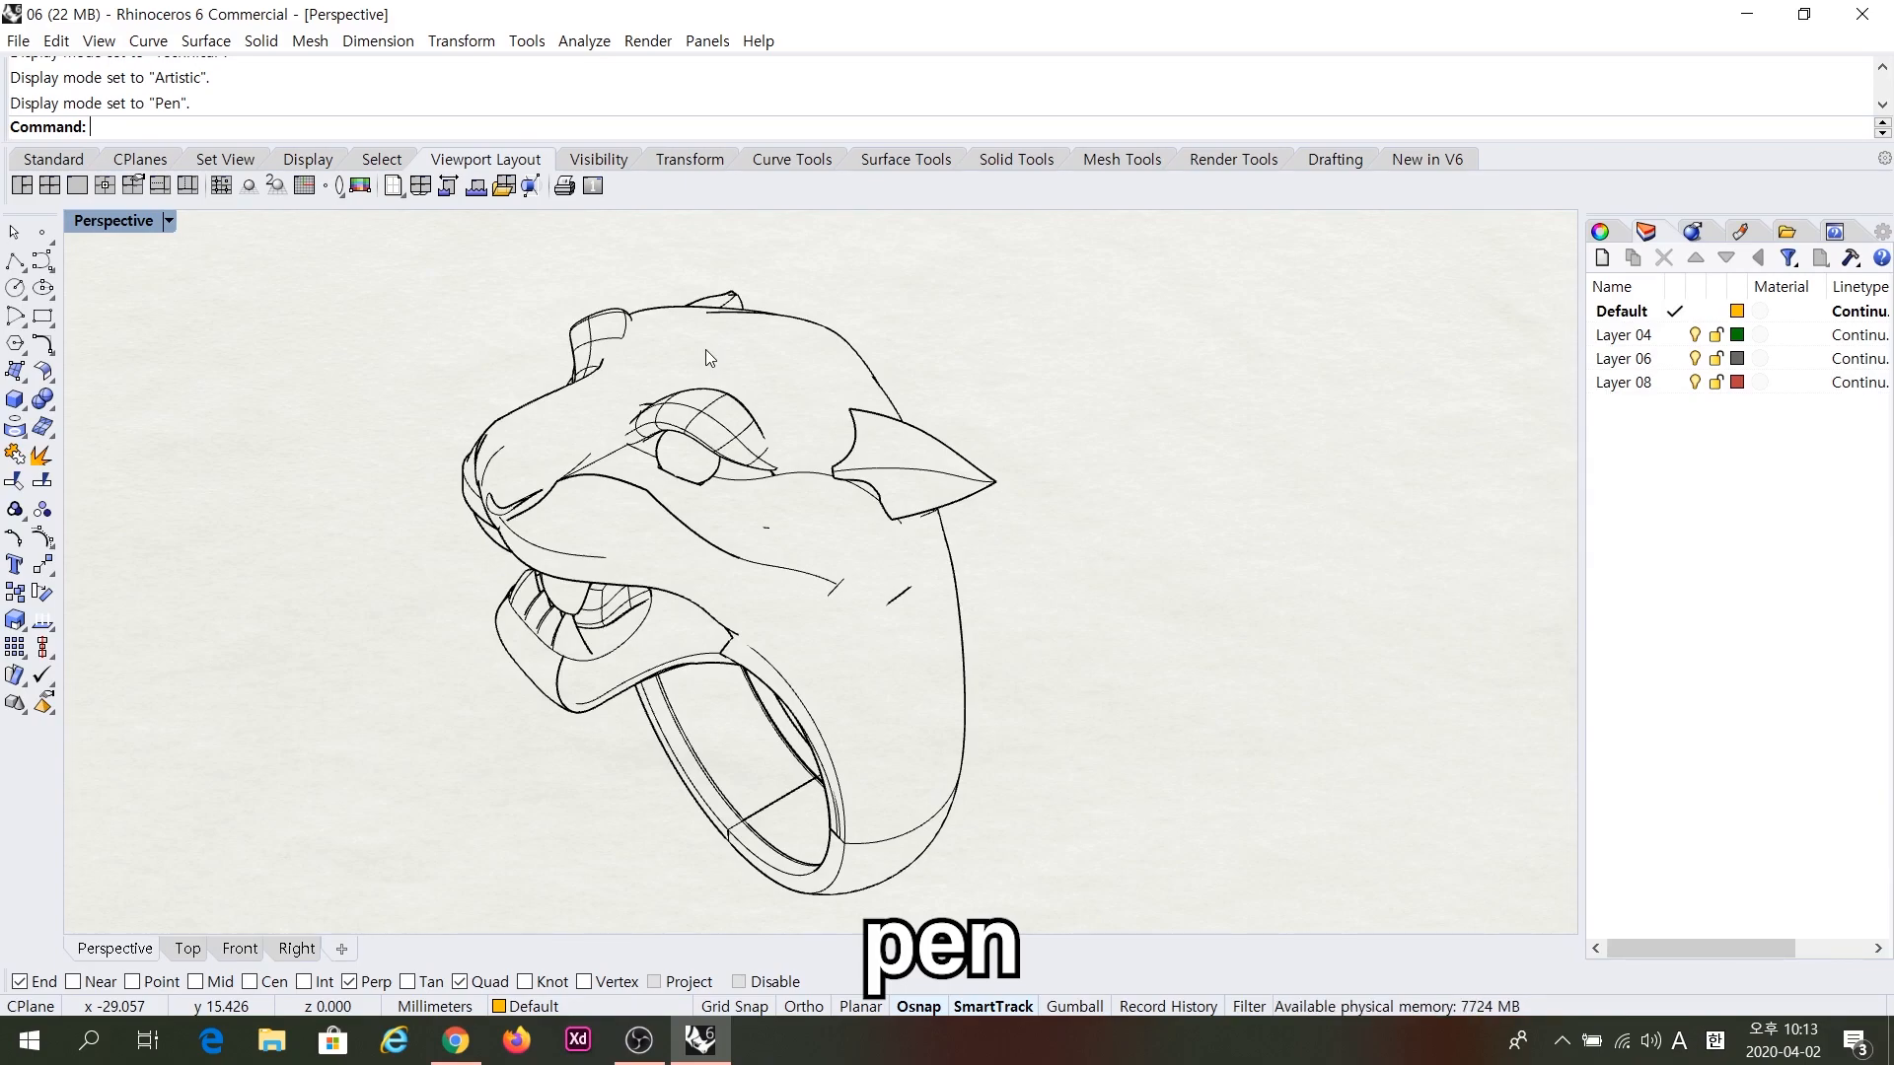
scroll(653, 512, up, 2)
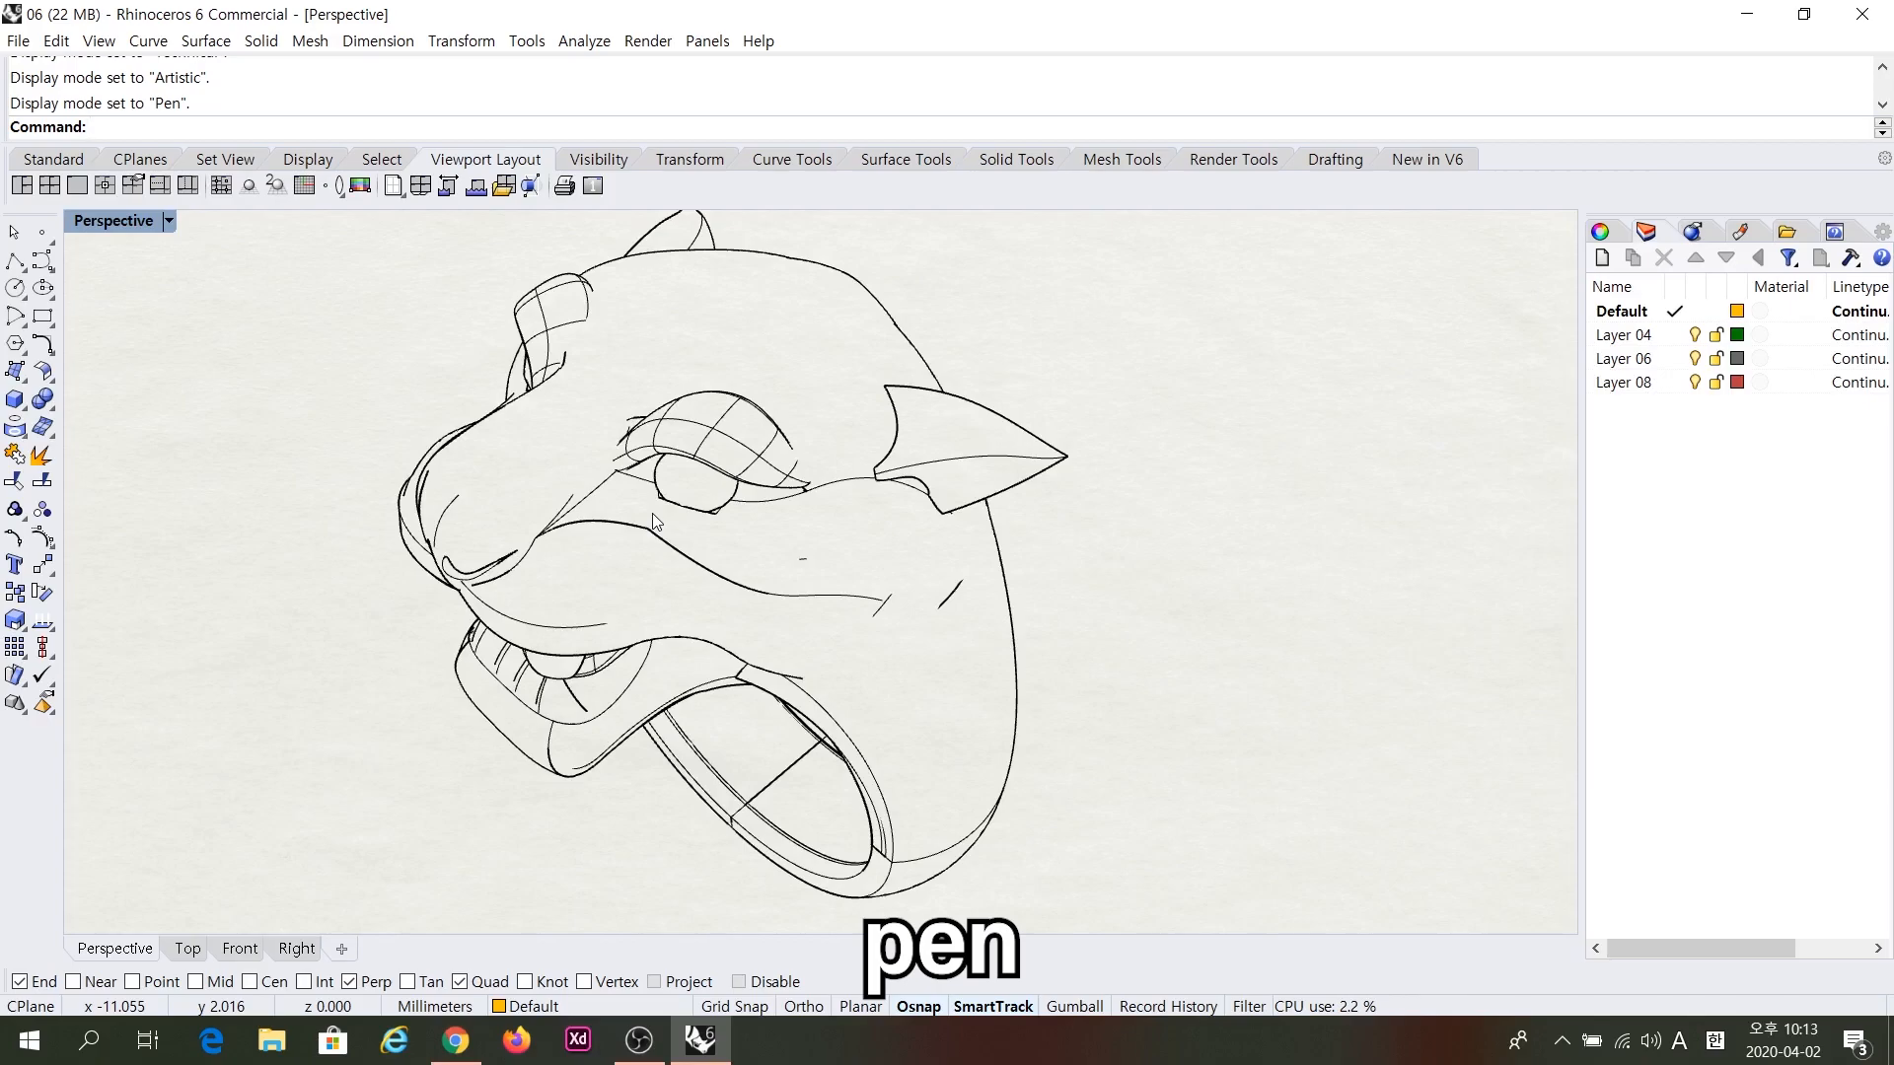
right_drag(779, 529, 1065, 385)
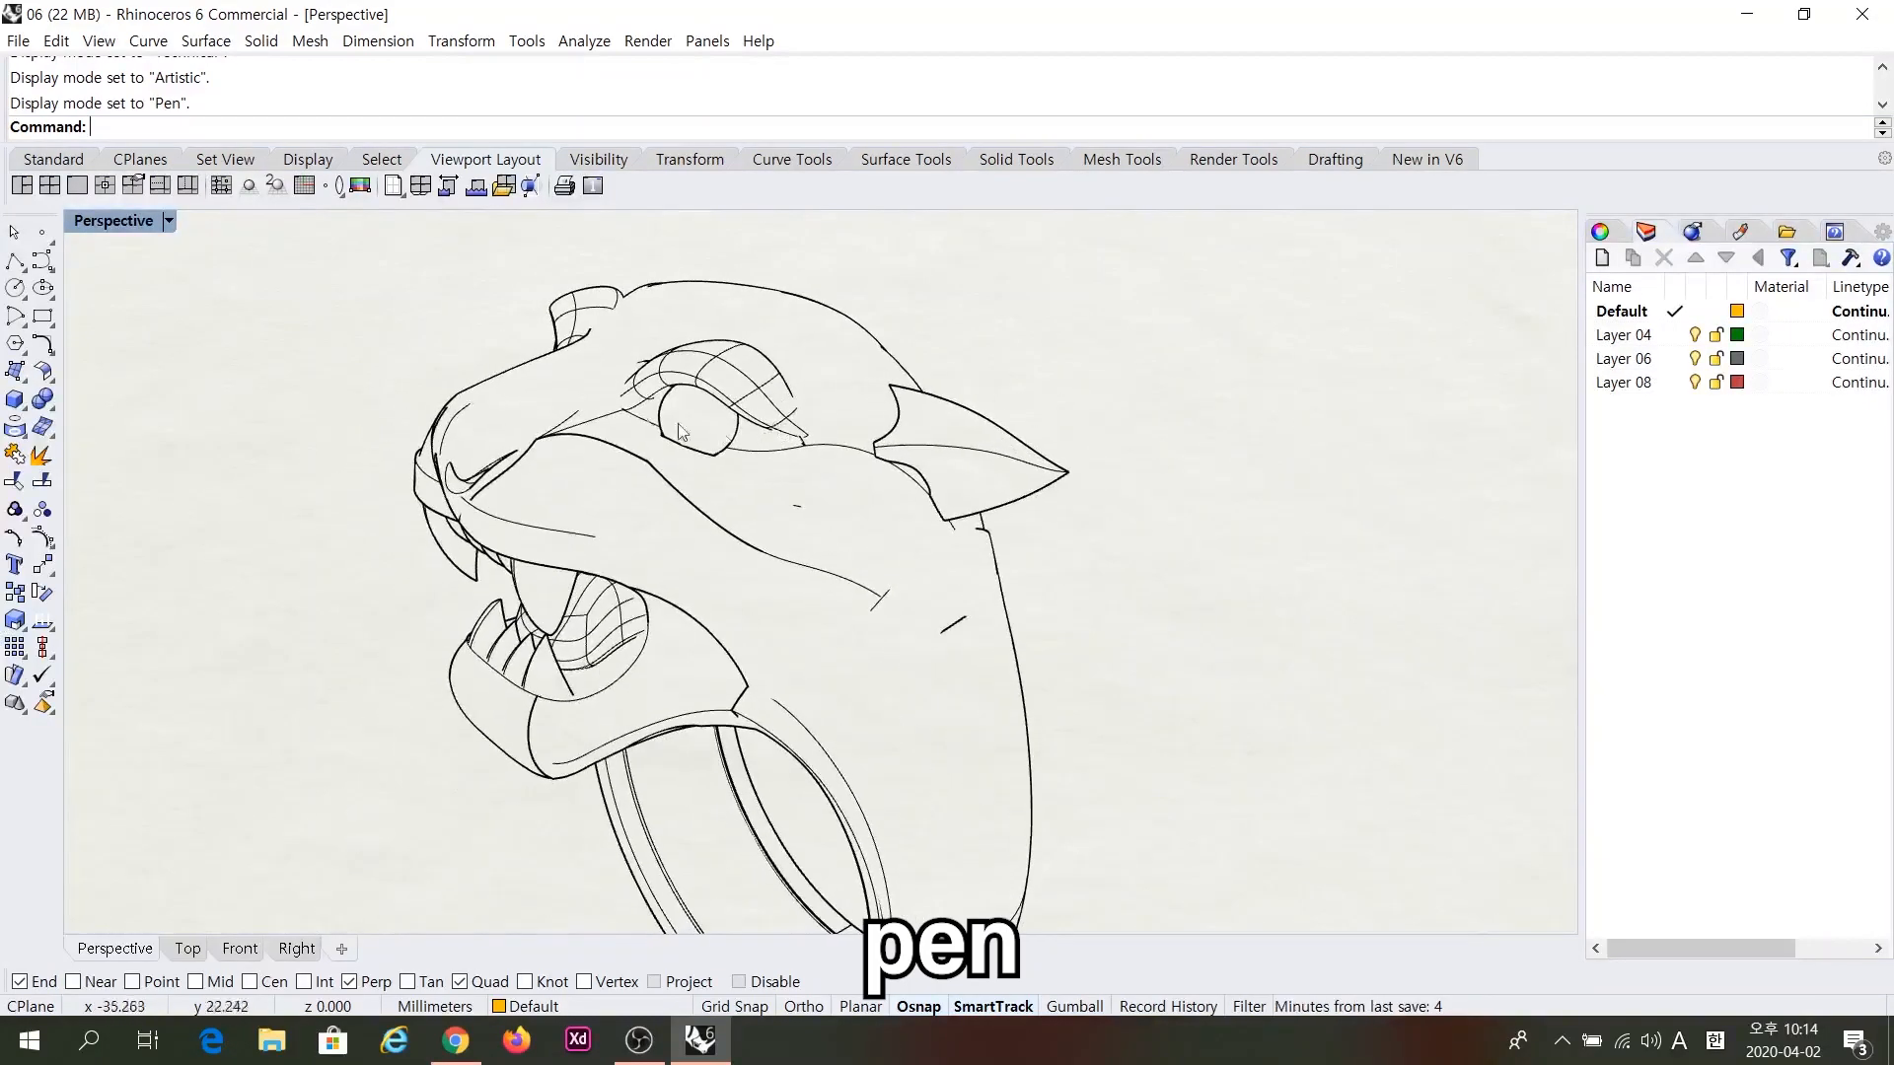
Switch the Perspective viewport to Arctic display, view the panther ring, and change the display to Raytraced.
click(168, 221)
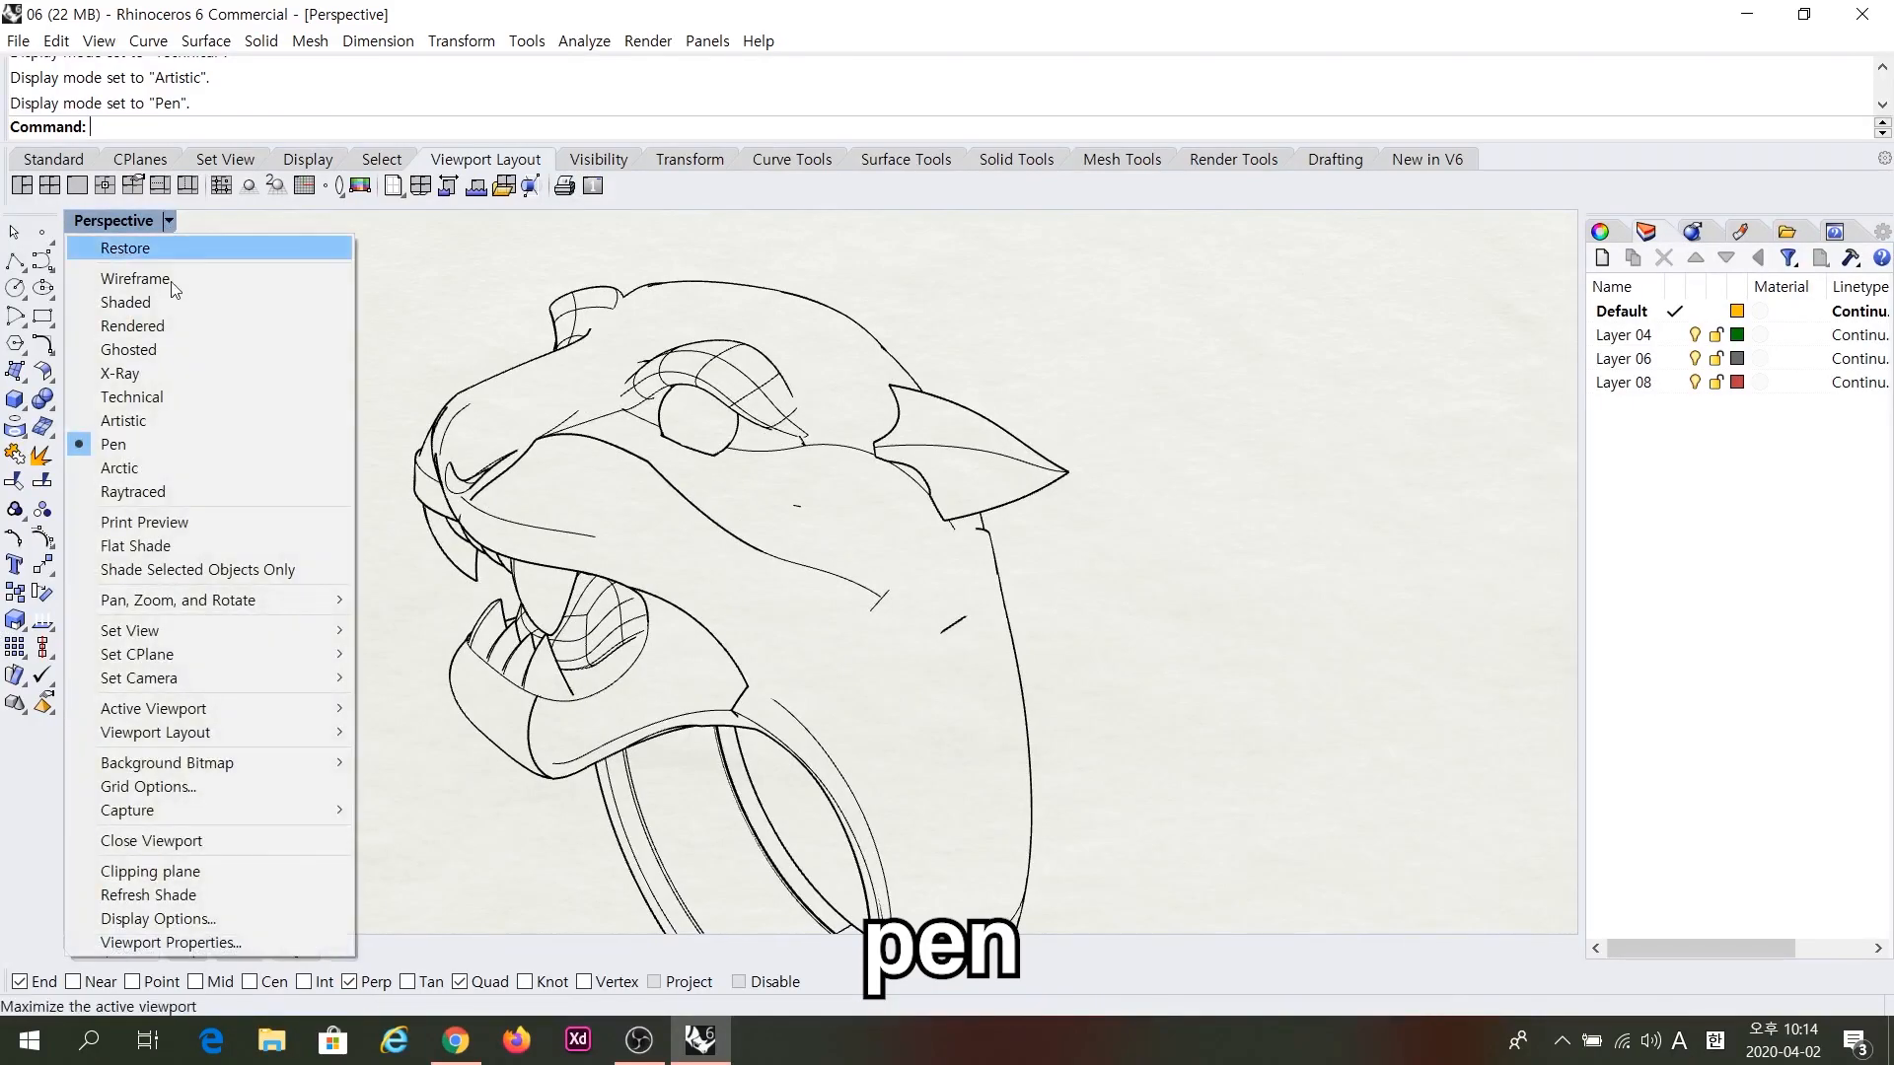
click(163, 466)
right_drag(530, 506, 774, 318)
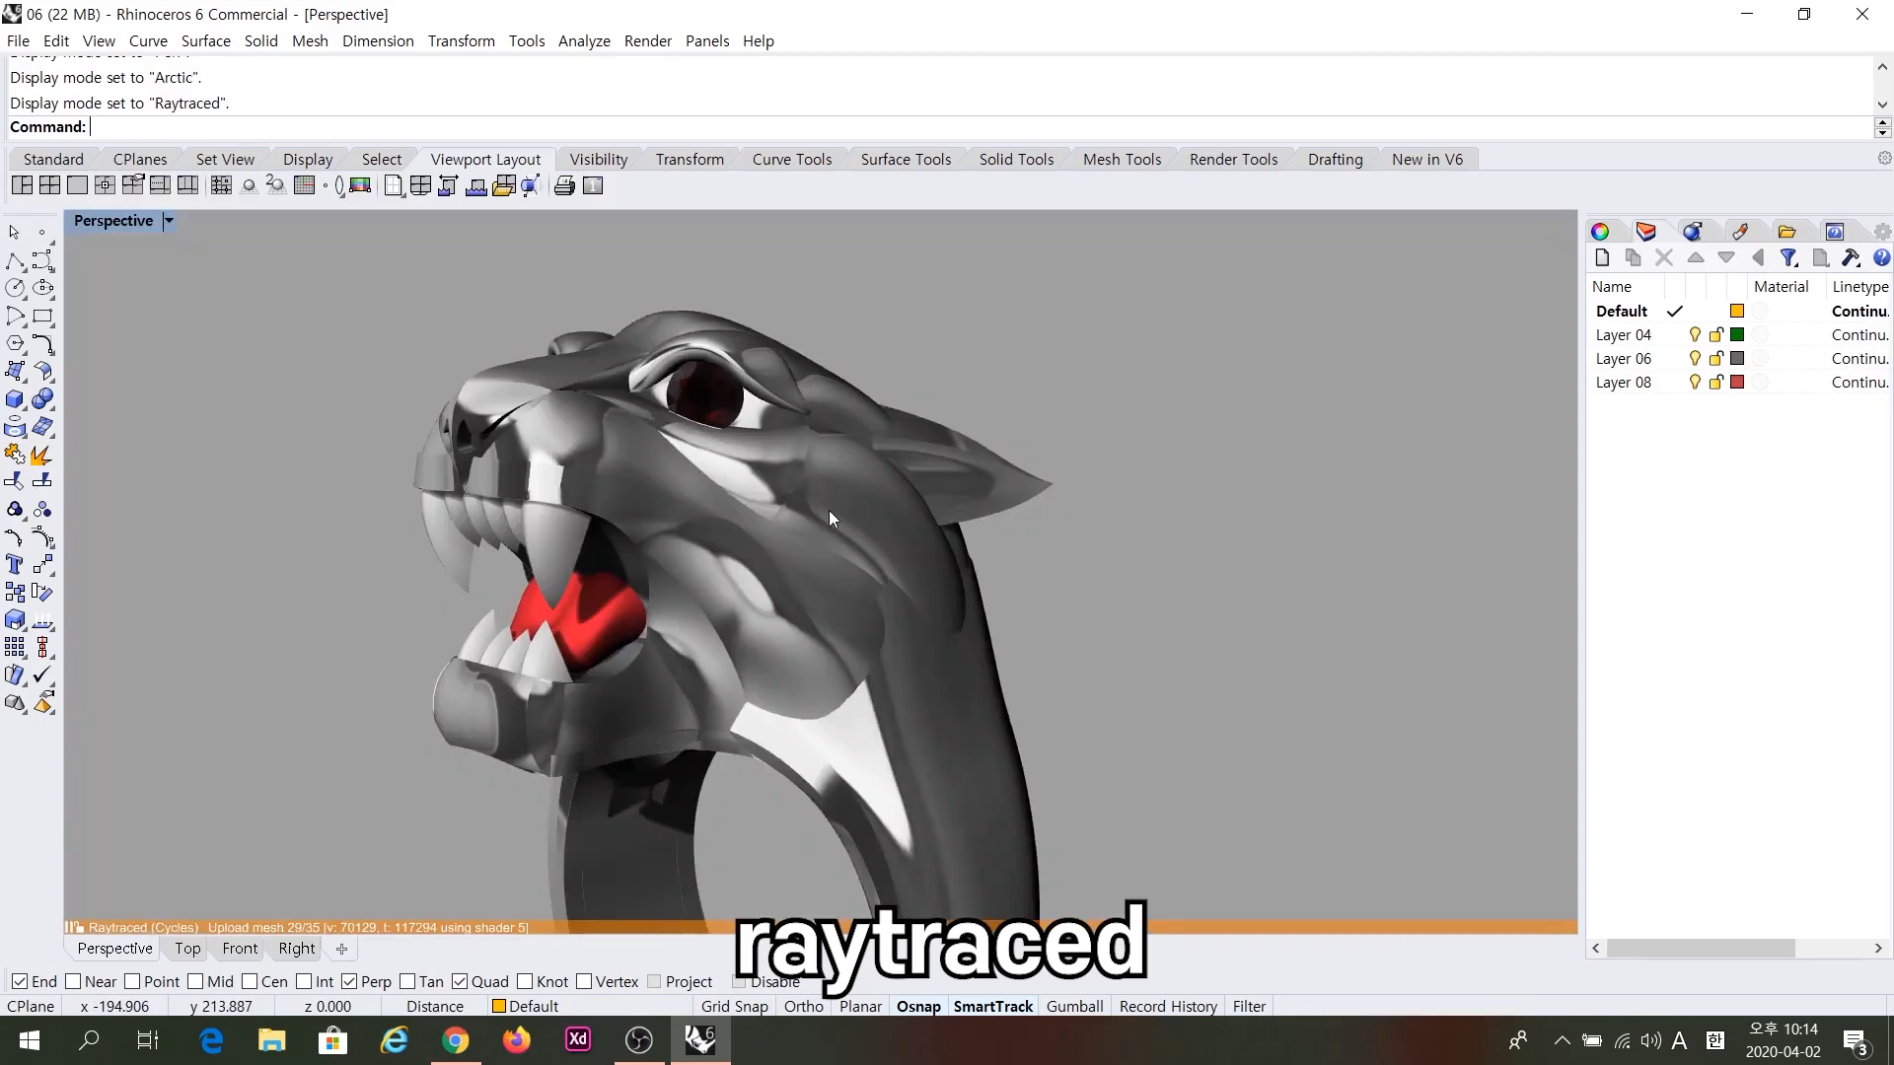
Examine the panther ring's metal surfaces, eyes and teeth from several angles in Raytraced display.
right_drag(787, 604, 784, 545)
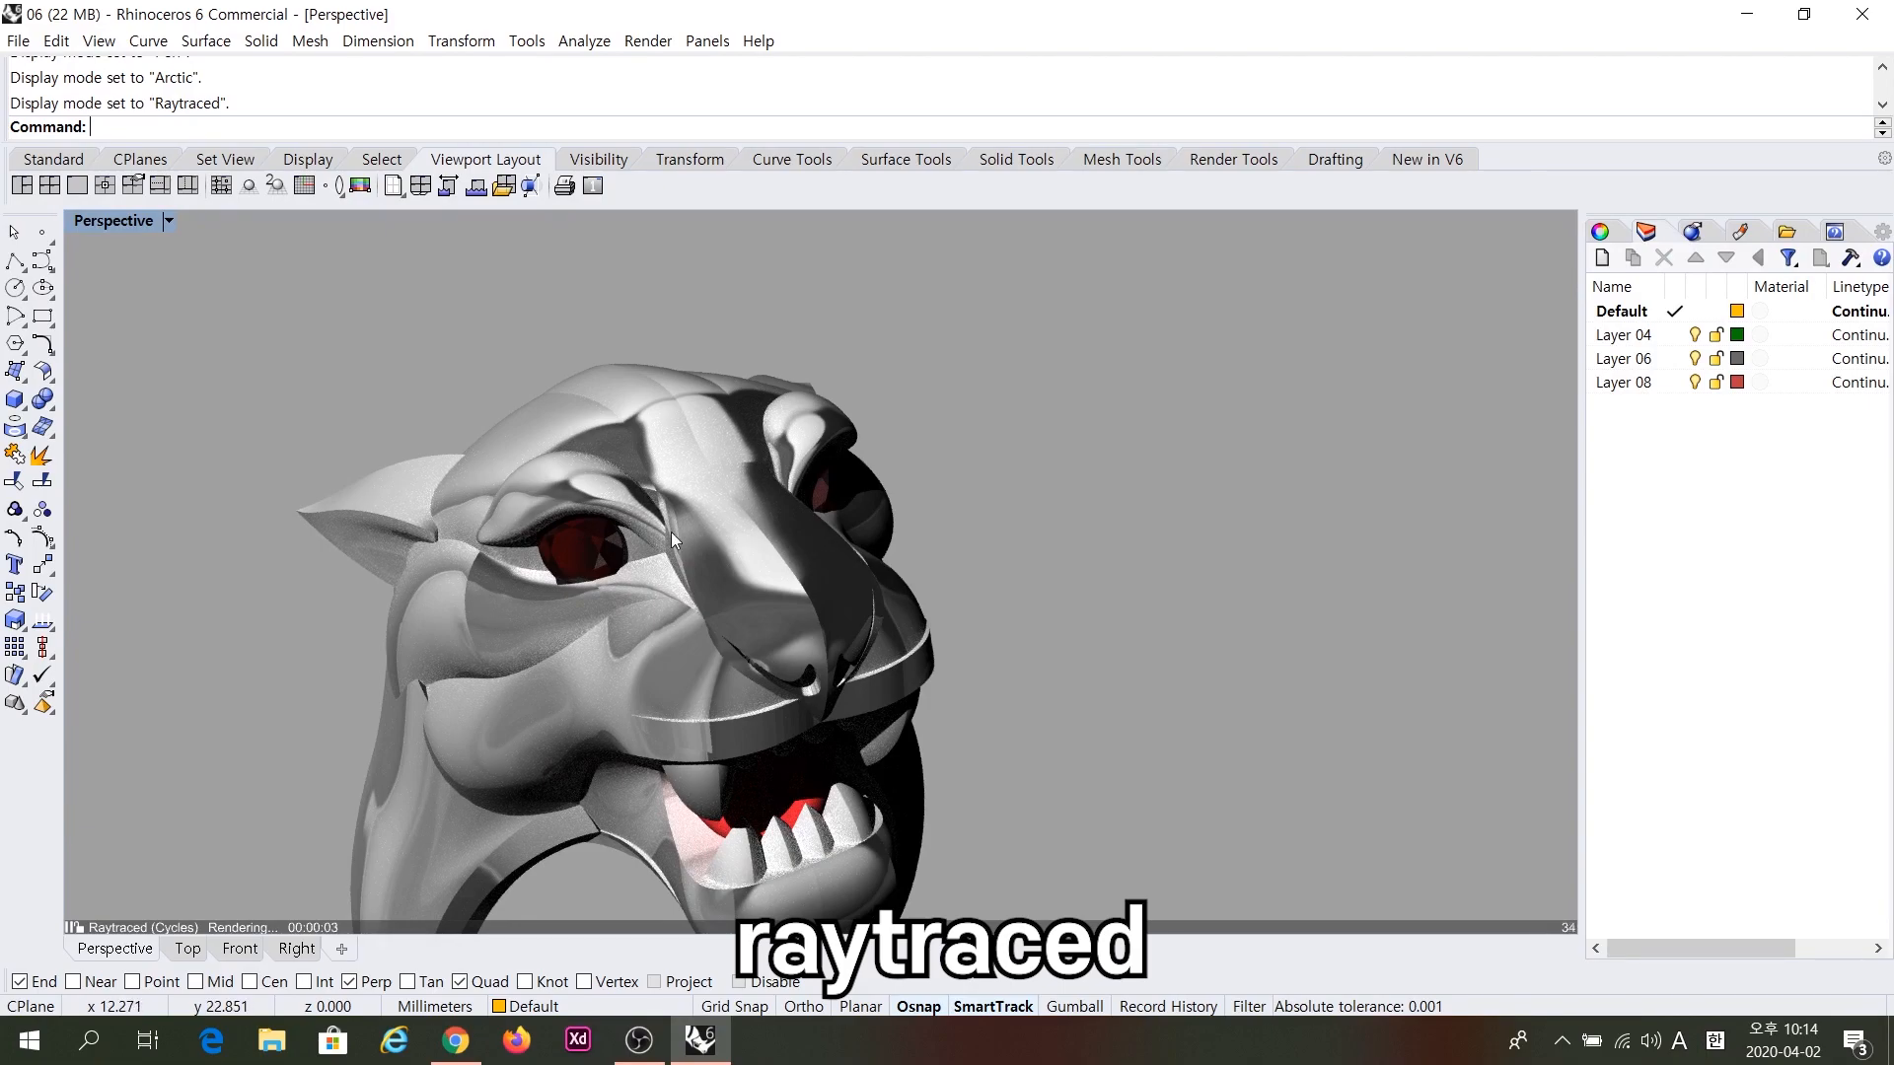
right_drag(613, 525, 382, 561)
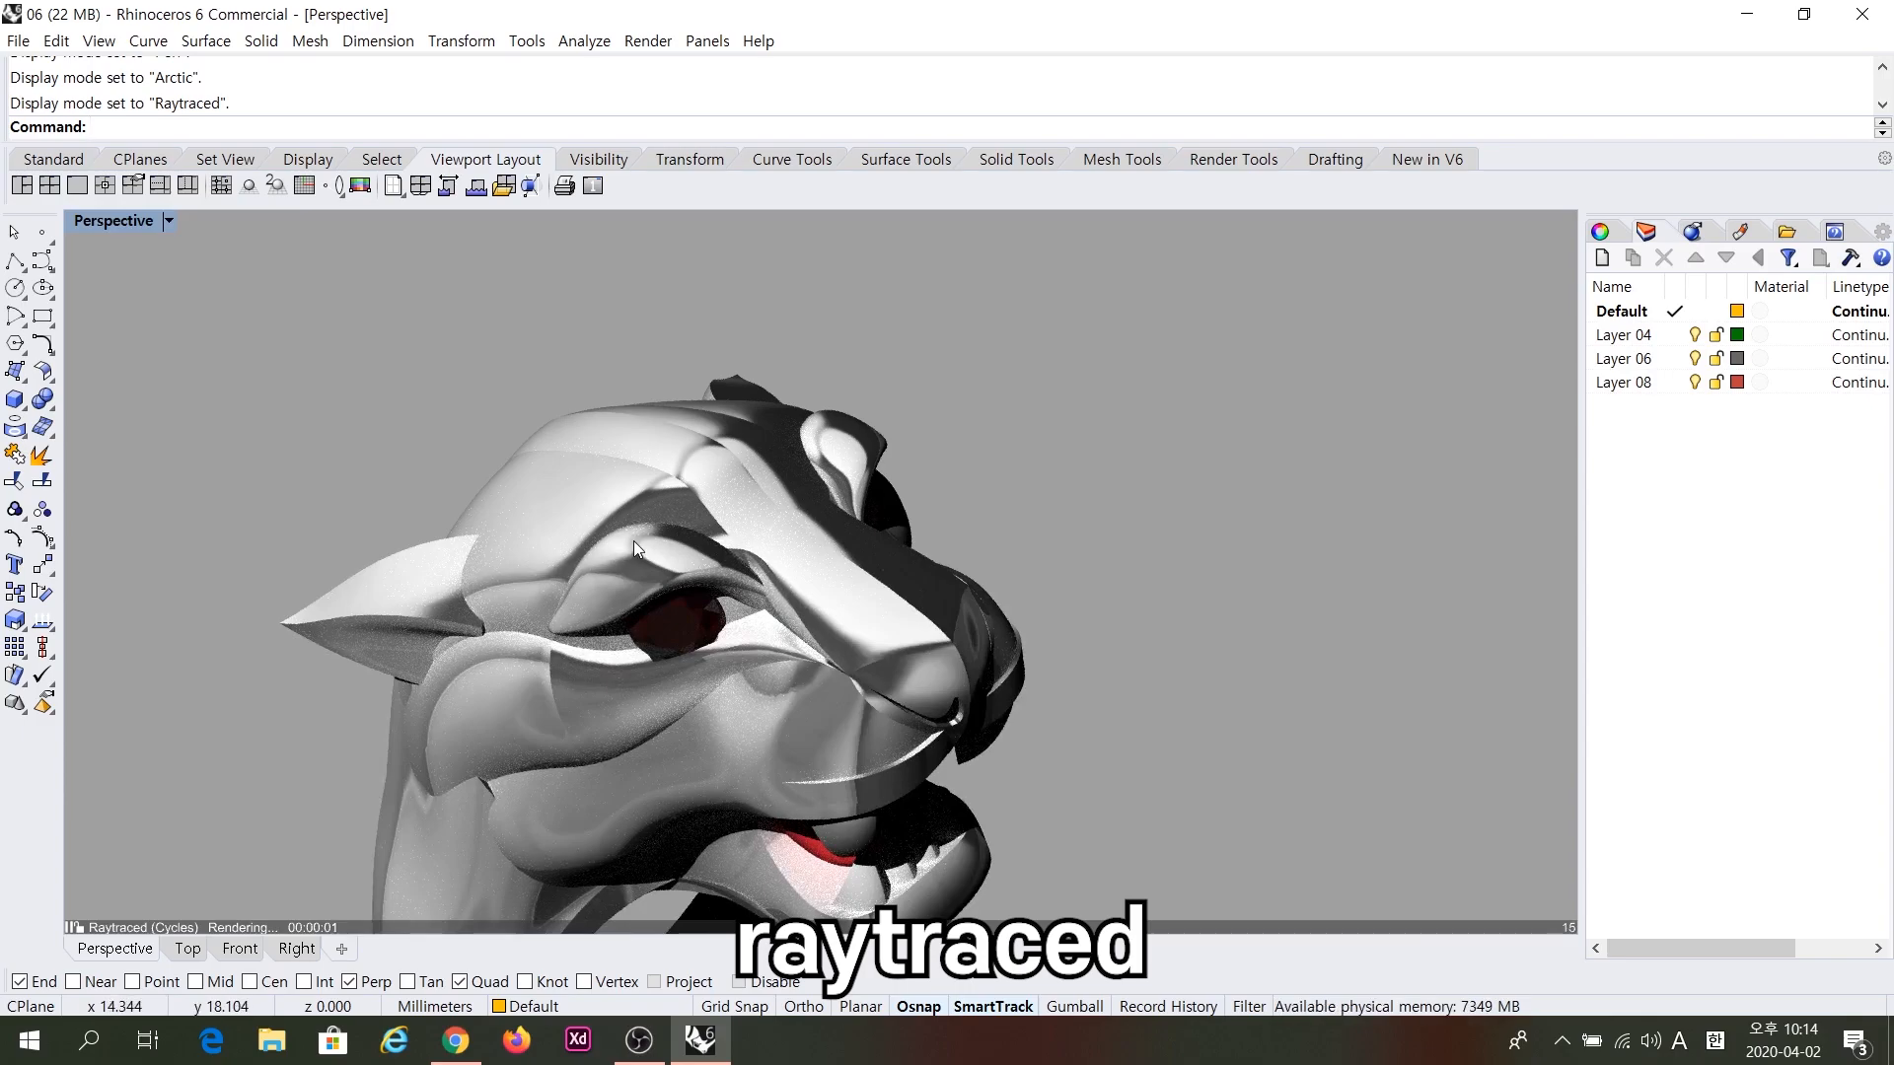
right_drag(898, 497, 681, 513)
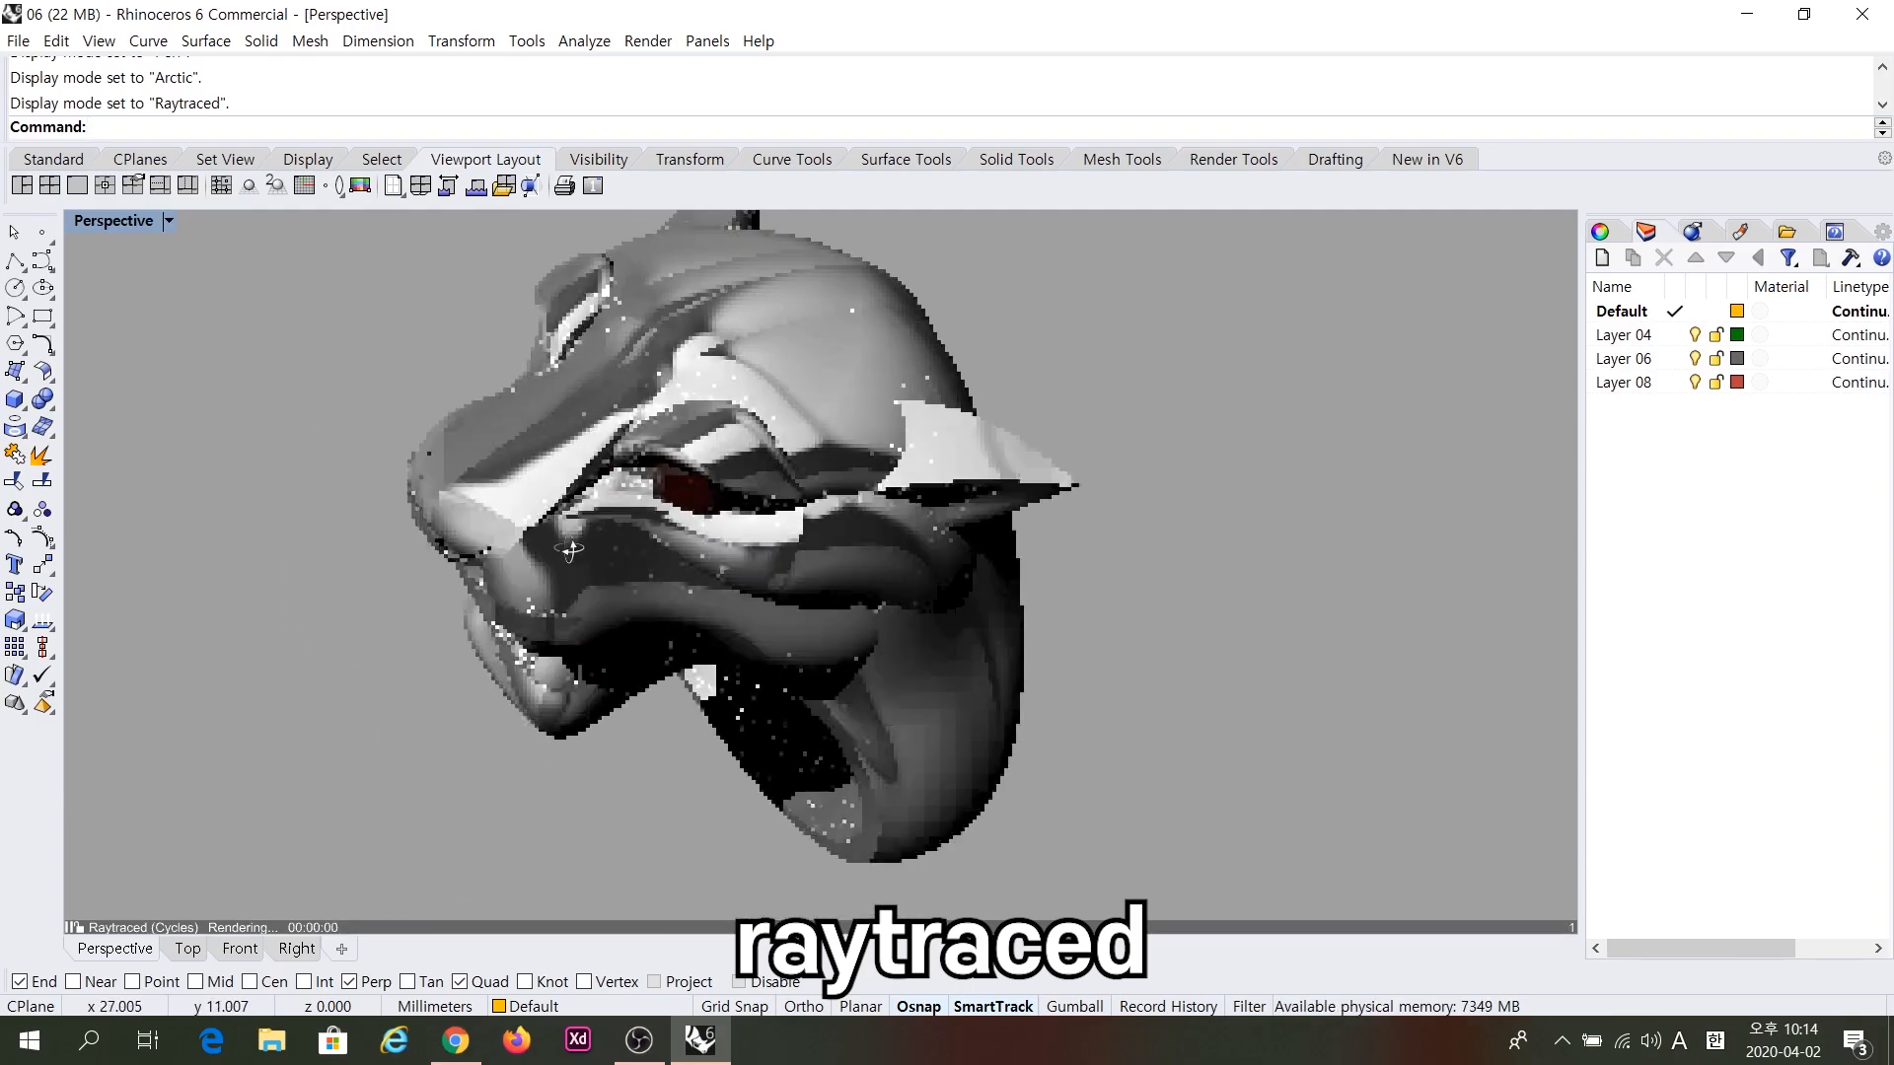
right_drag(681, 619, 739, 580)
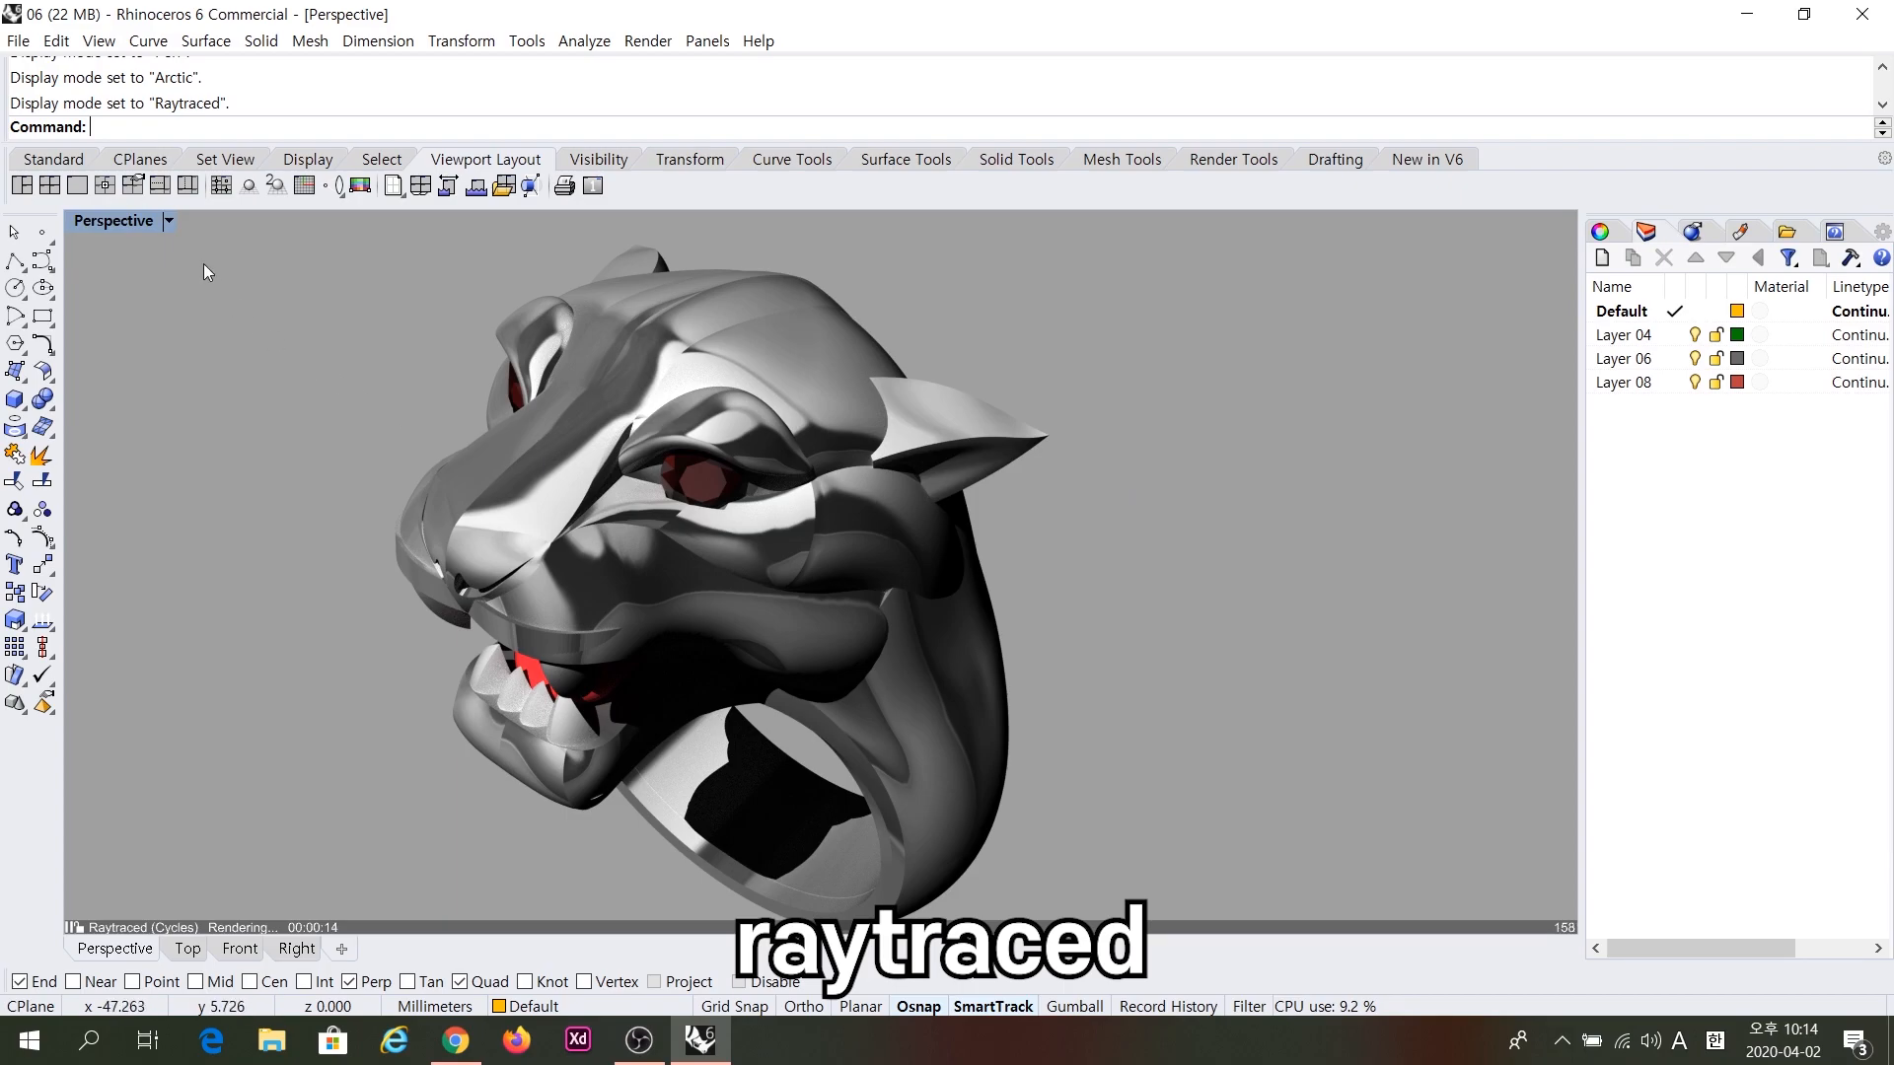
Set the Perspective viewport to Shaded display and restore the four-viewport layout to inspect the panther head.
click(169, 222)
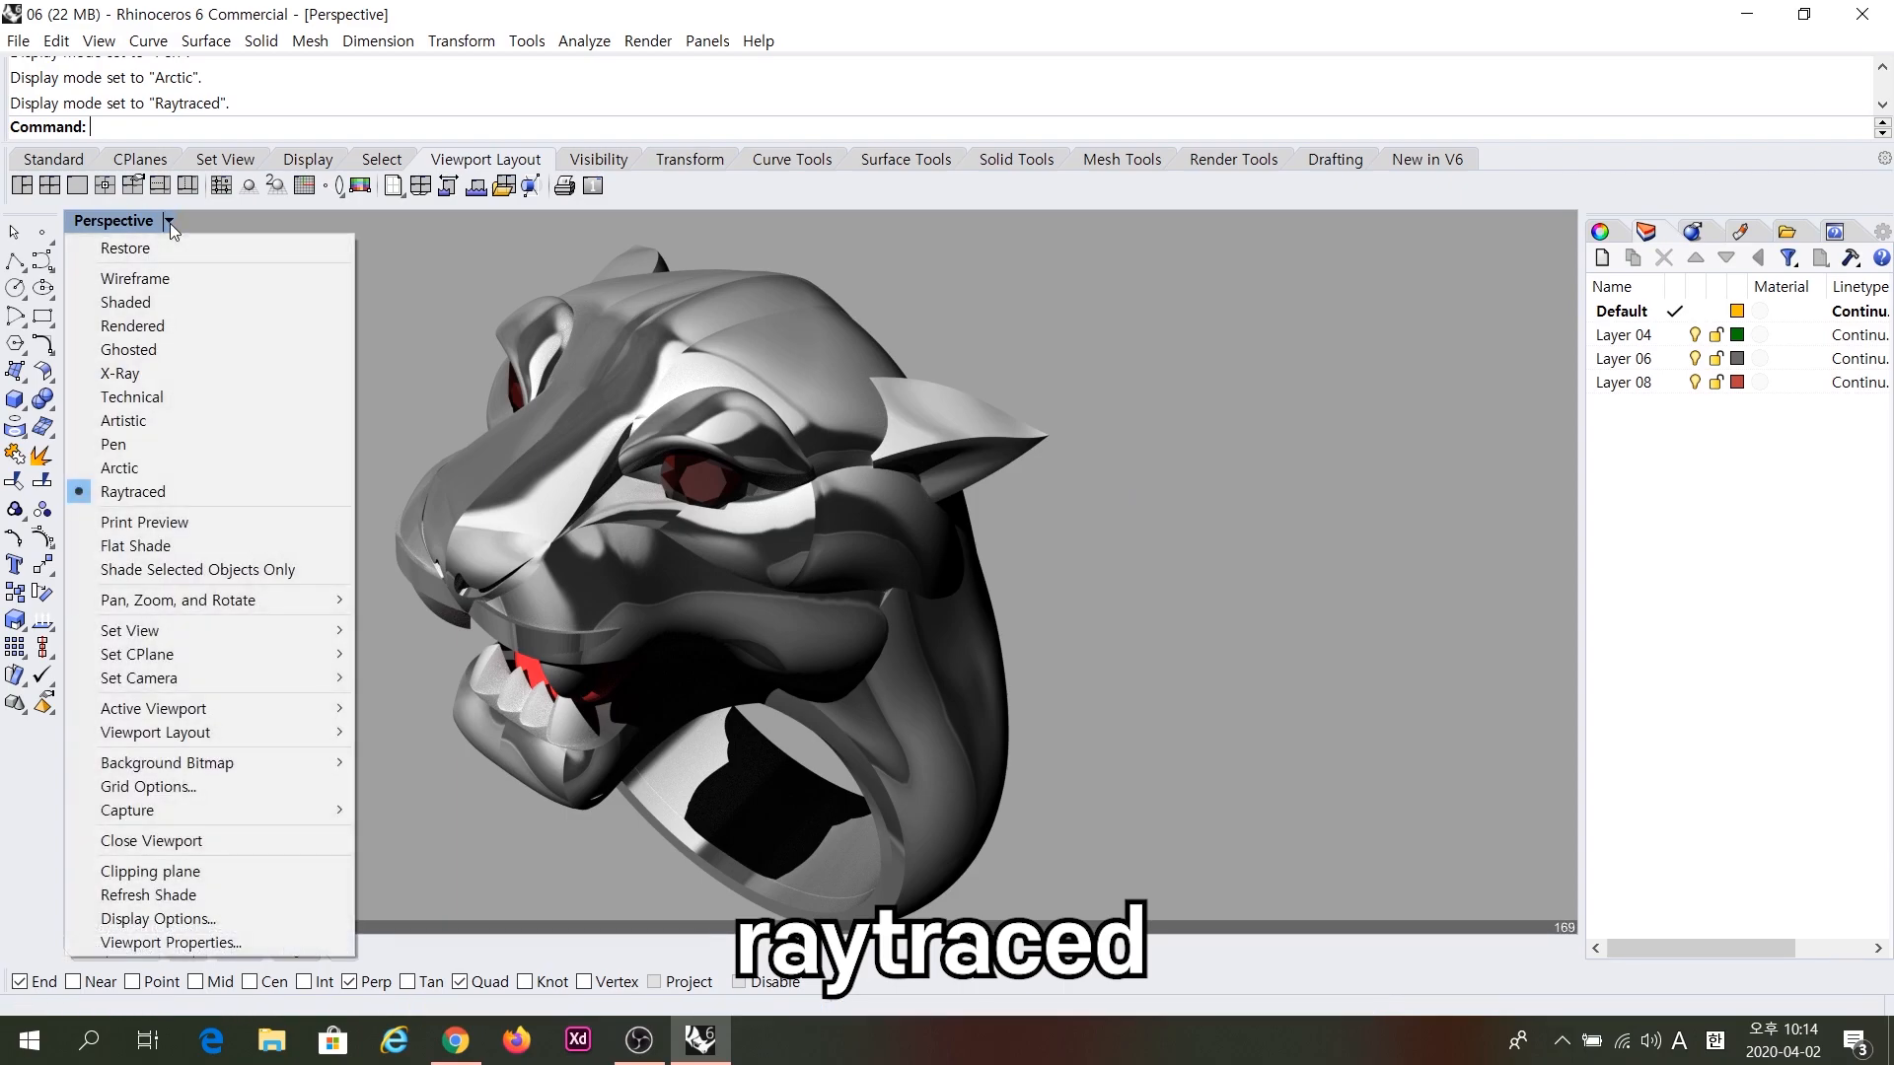
click(128, 301)
double_click(118, 222)
right_drag(1085, 424, 1372, 390)
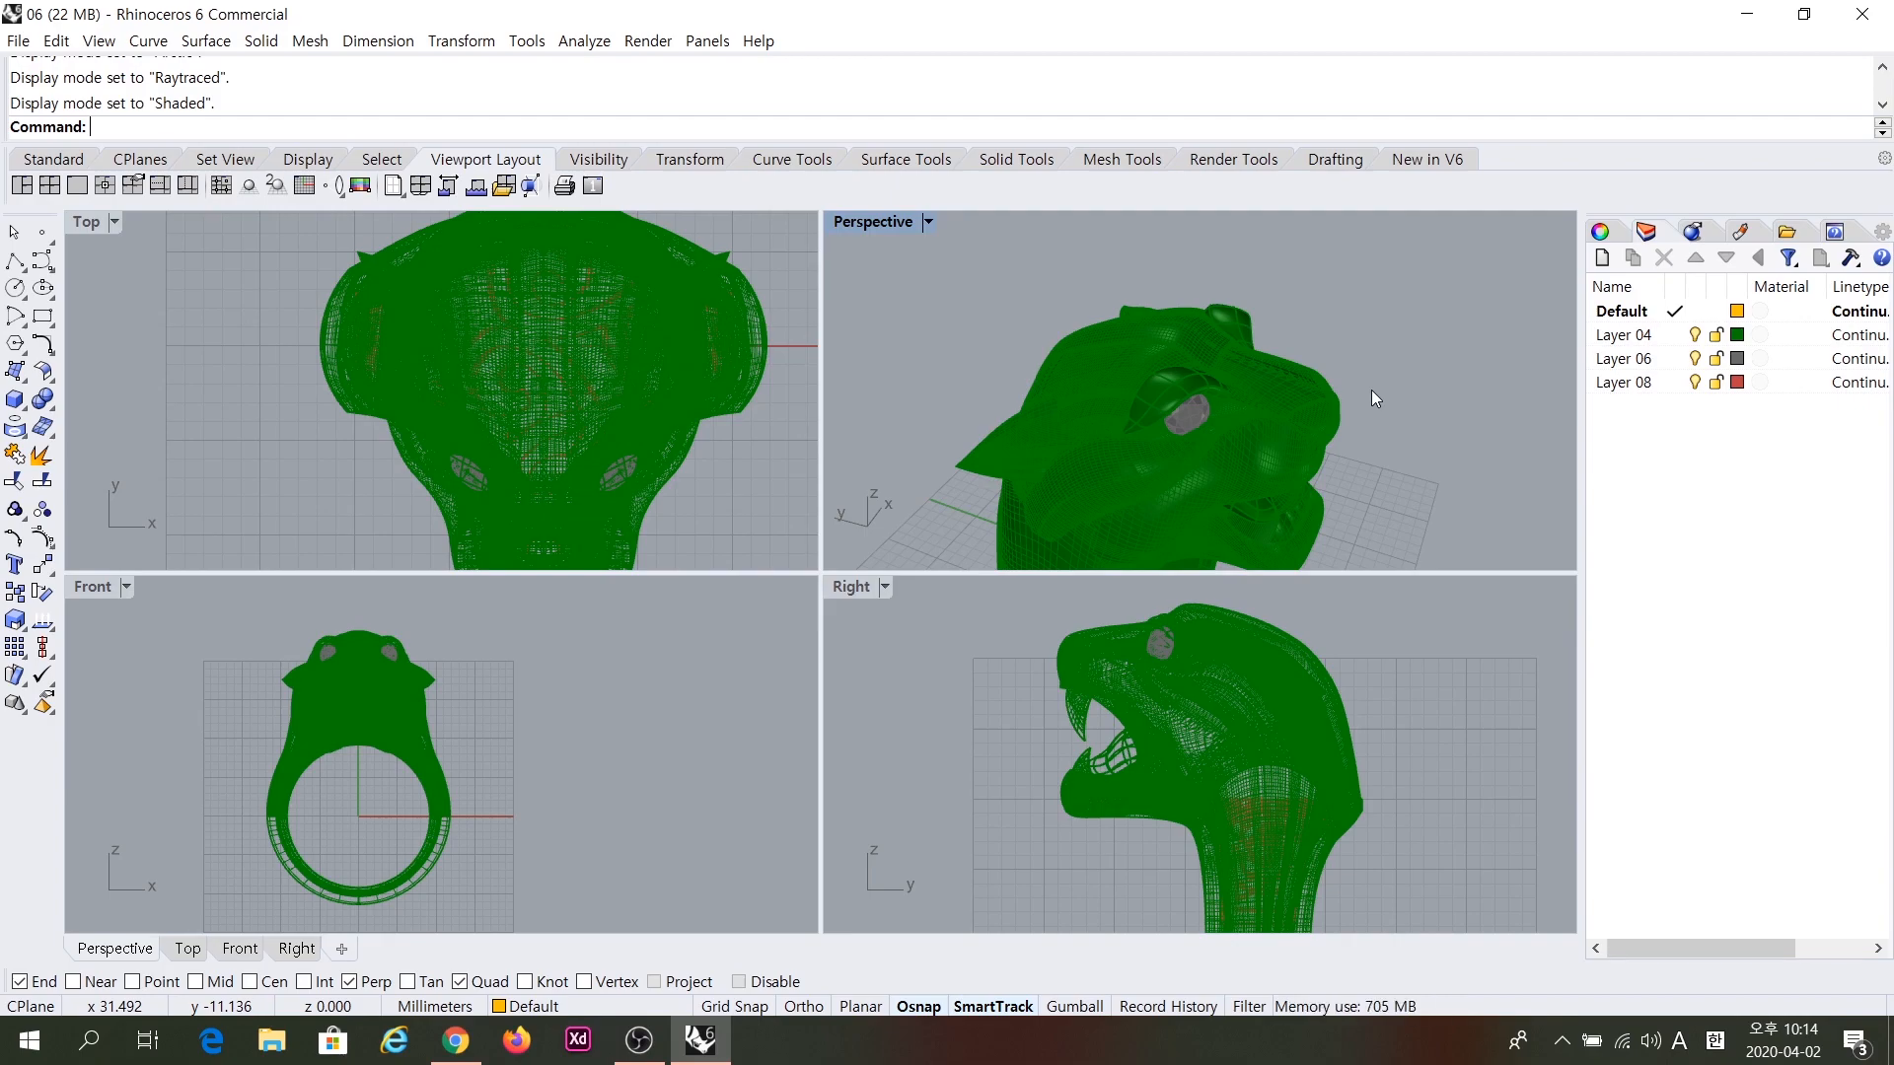
right_drag(1245, 411, 1210, 439)
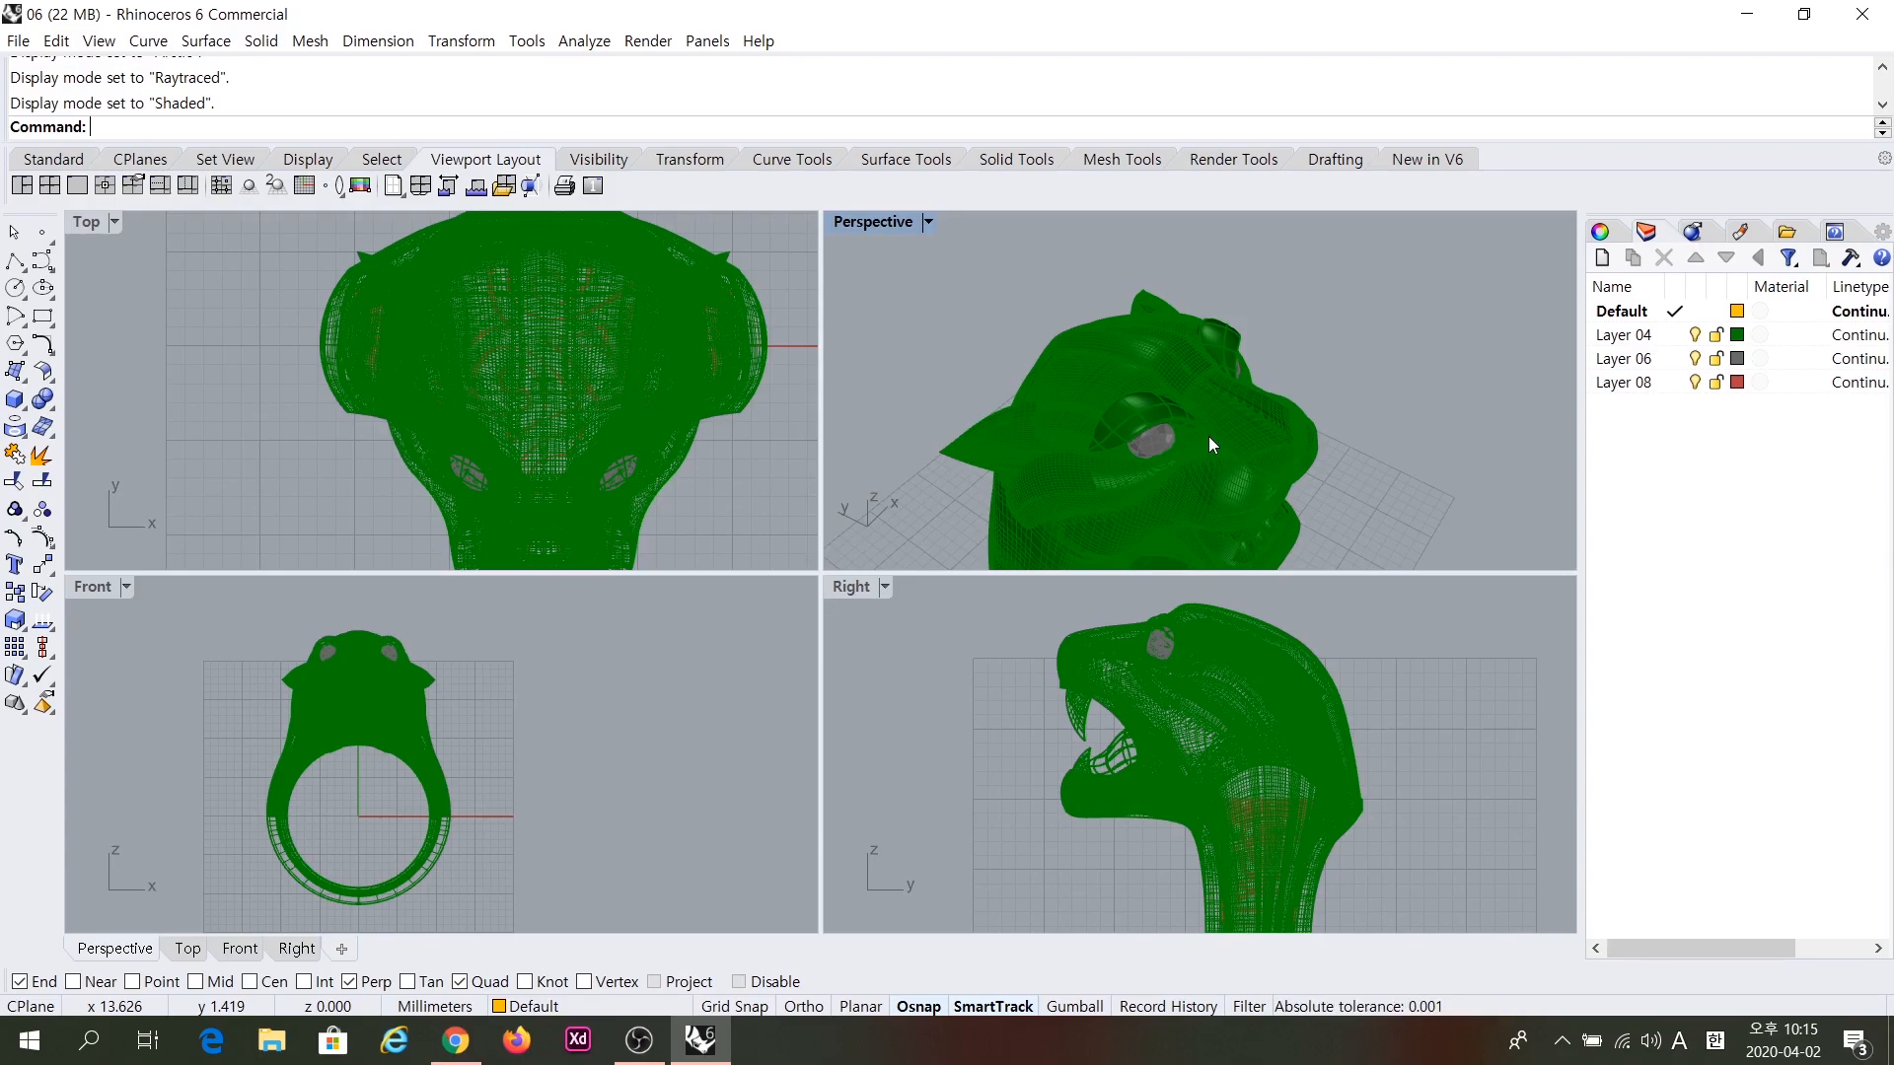
scroll(1205, 376, up, 4)
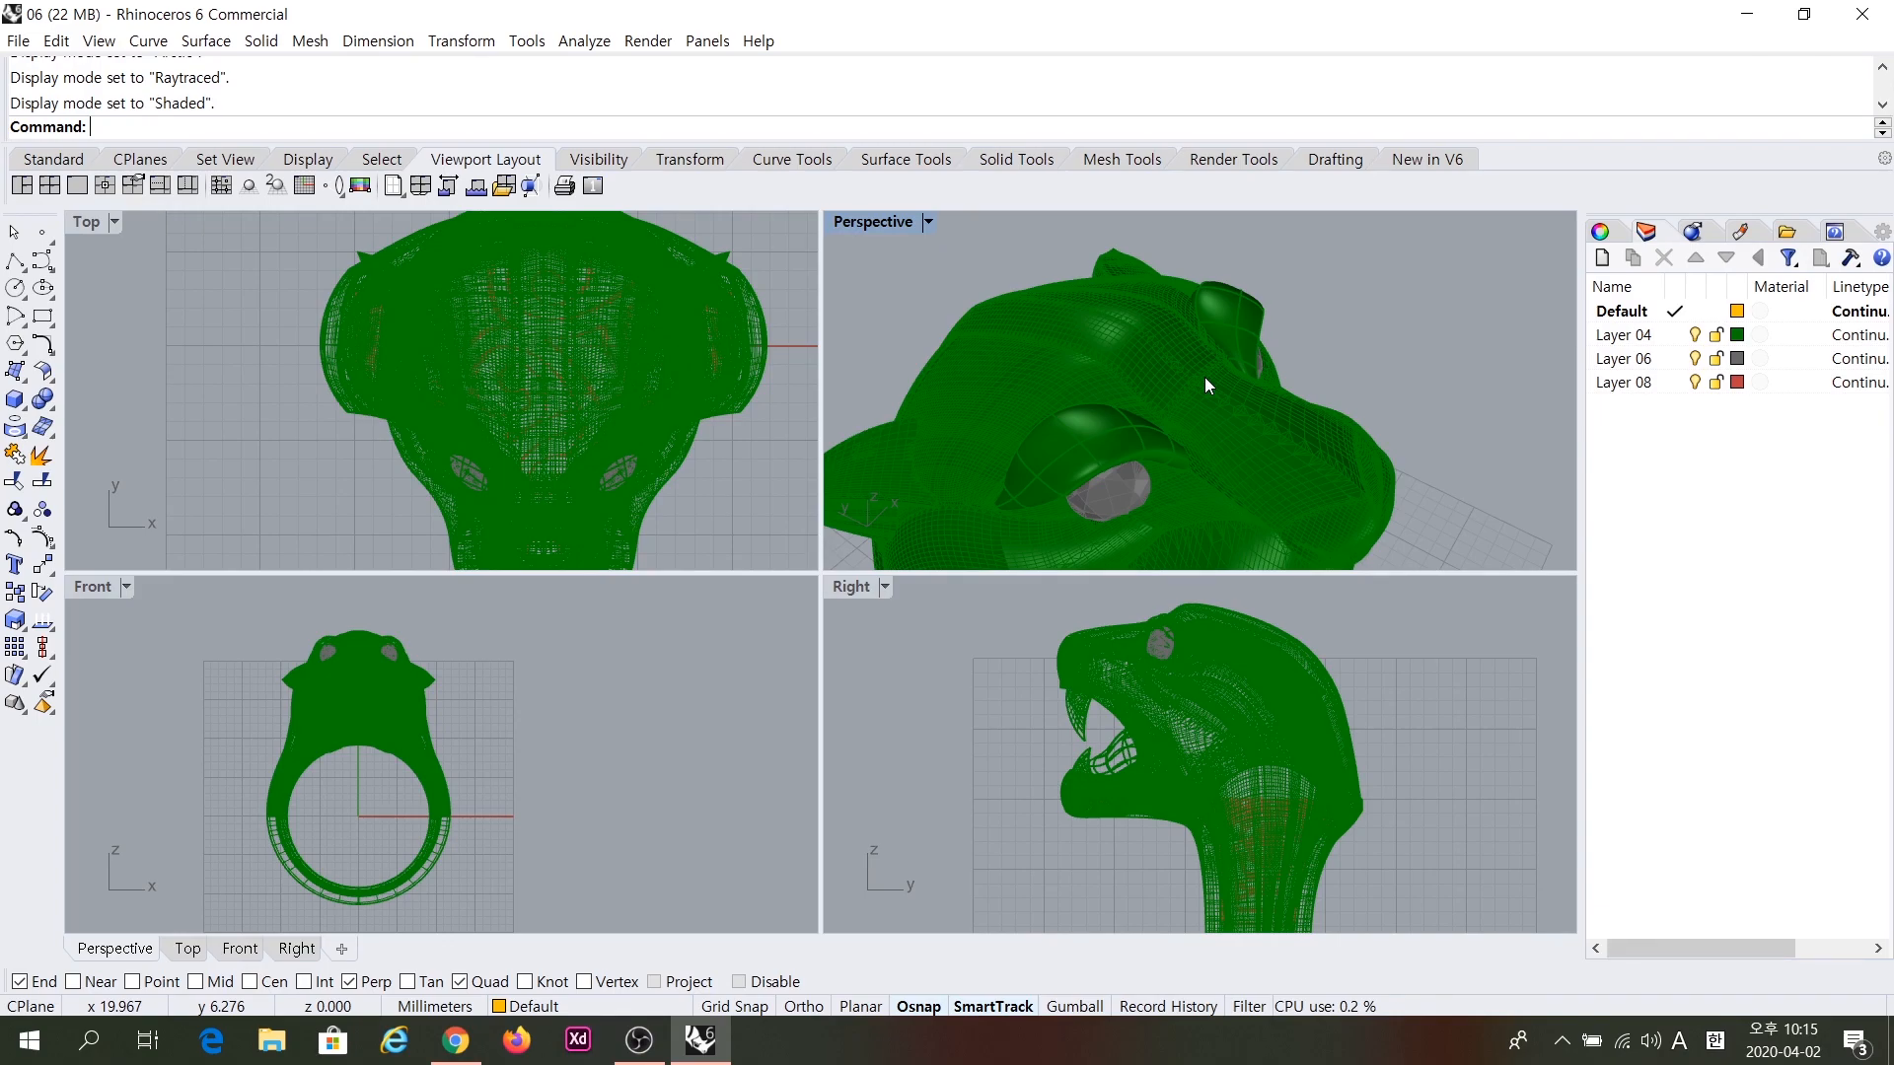
right_drag(1204, 377, 1039, 400)
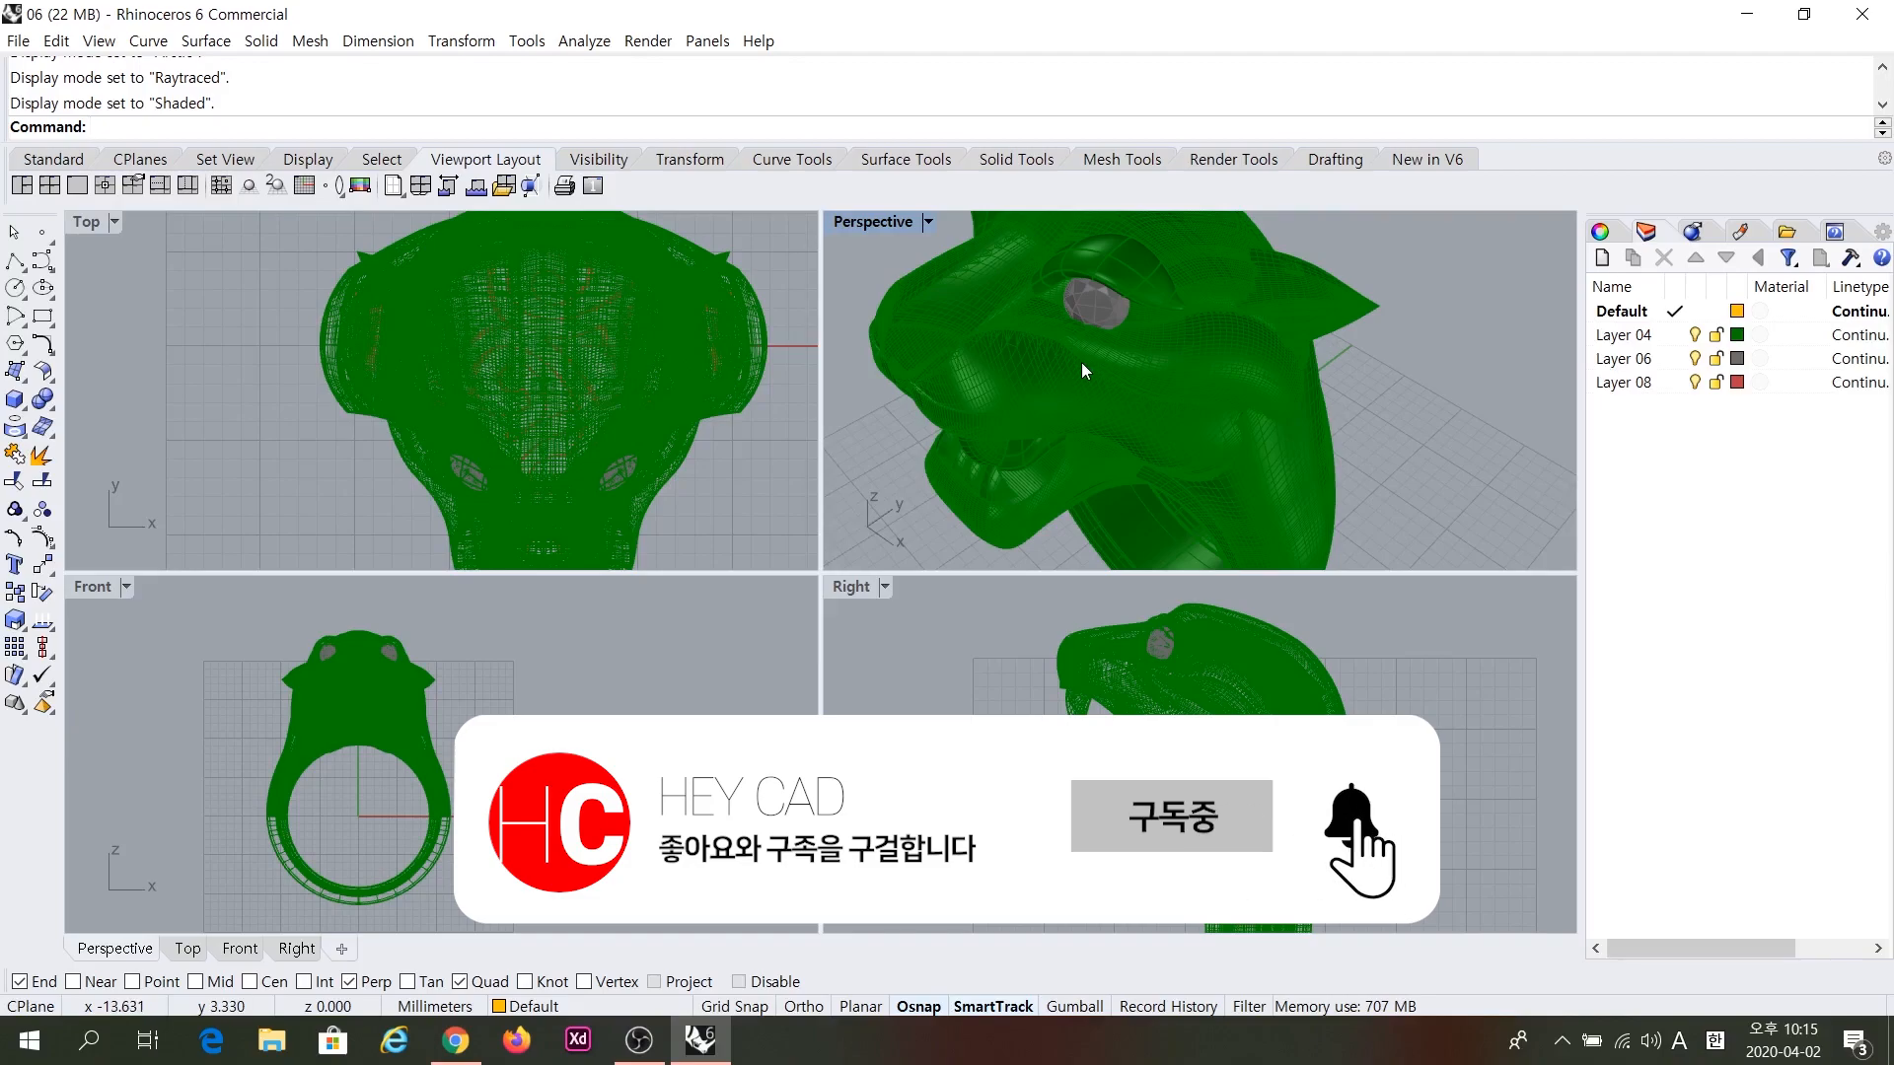